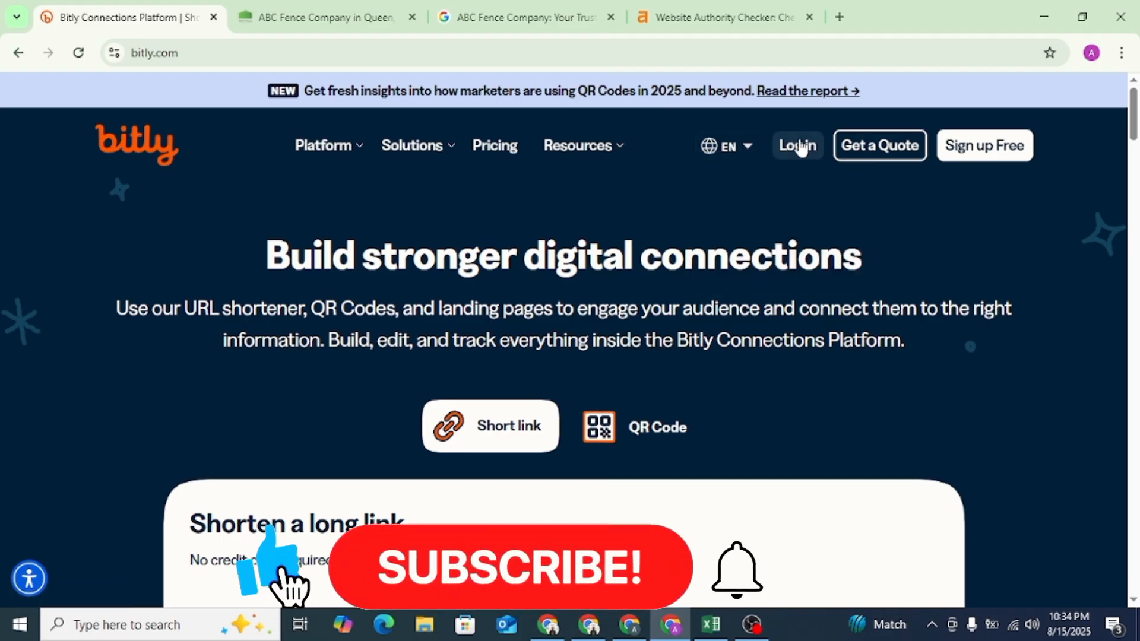
# - Log in to Bitly with the existing Google account and confirm the sign-in
pyautogui.click(798, 146)
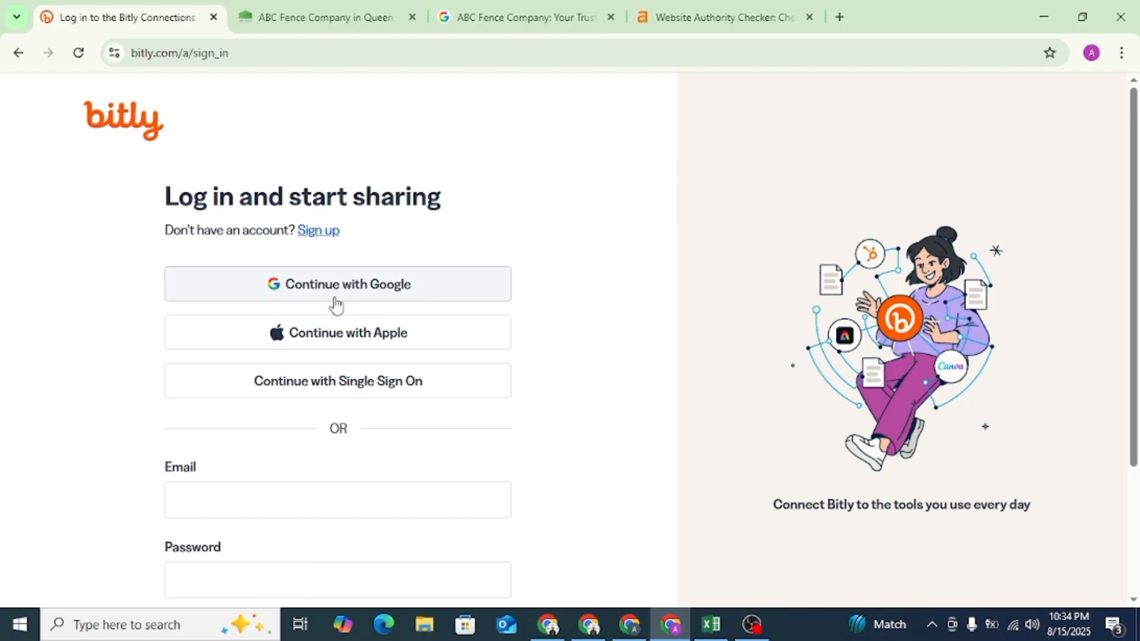
pyautogui.click(355, 286)
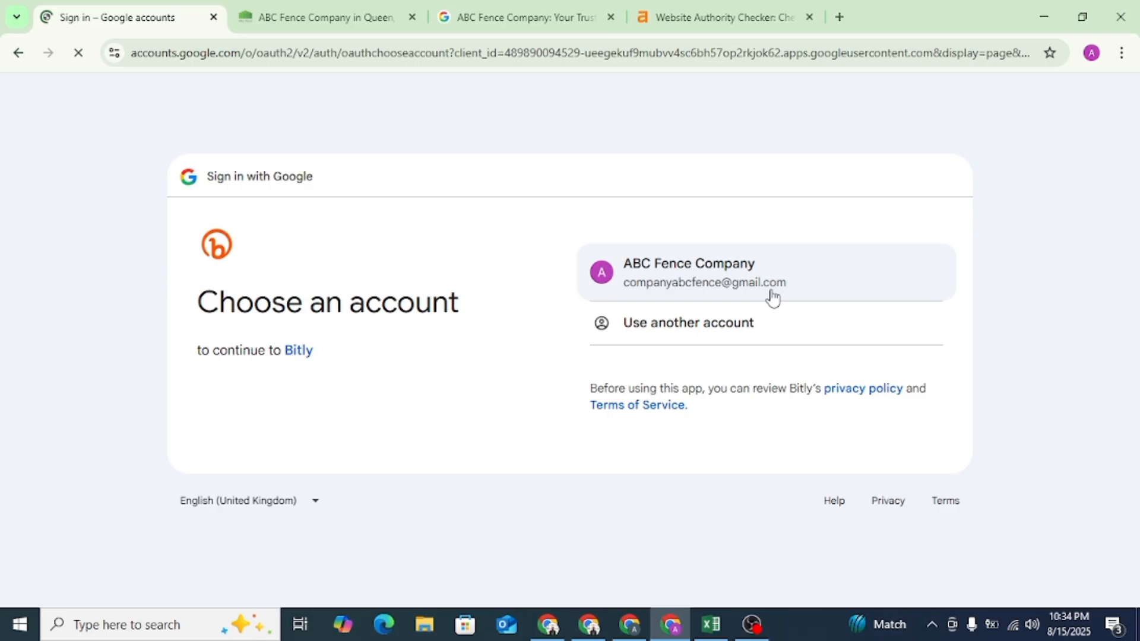
pyautogui.click(763, 294)
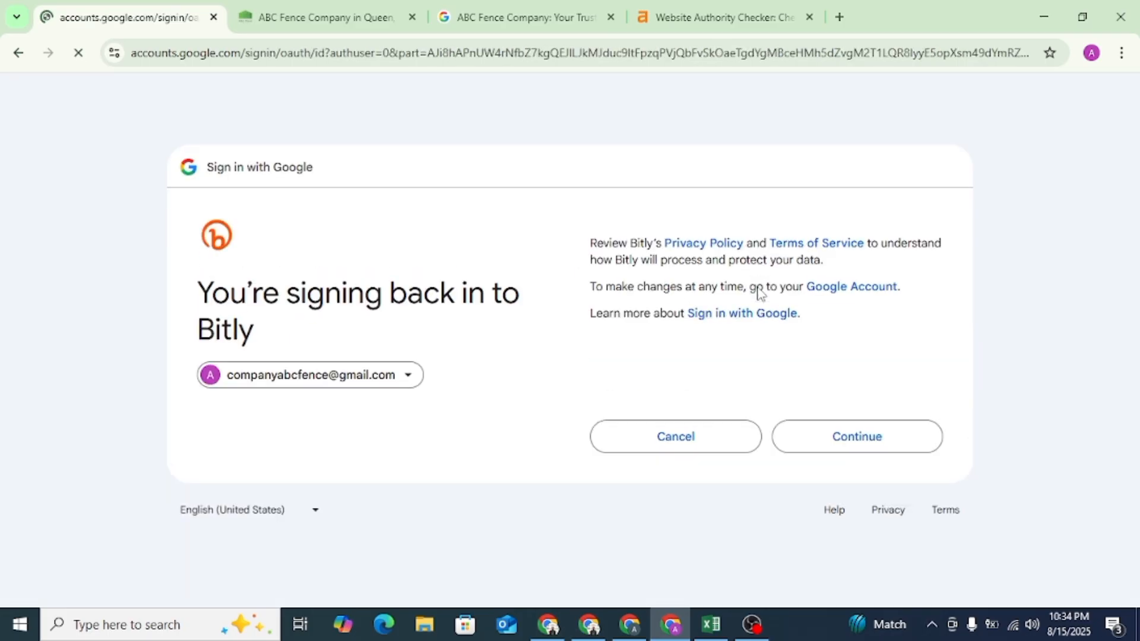
pyautogui.click(850, 436)
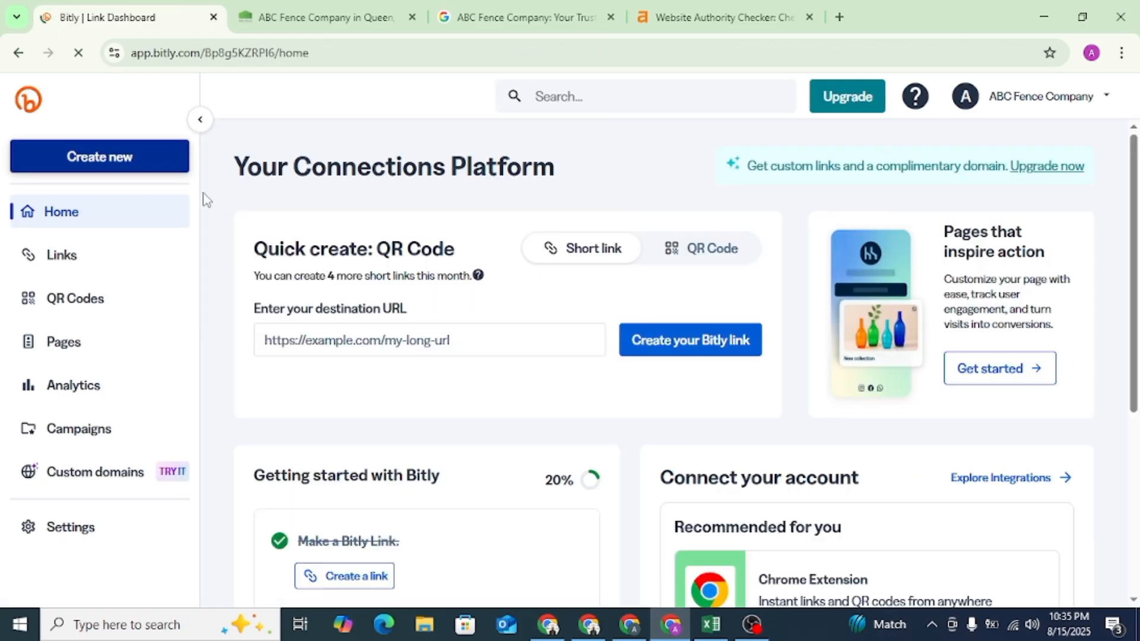
# - Start creating a new Bitly Page
pyautogui.click(66, 159)
pyautogui.click(785, 364)
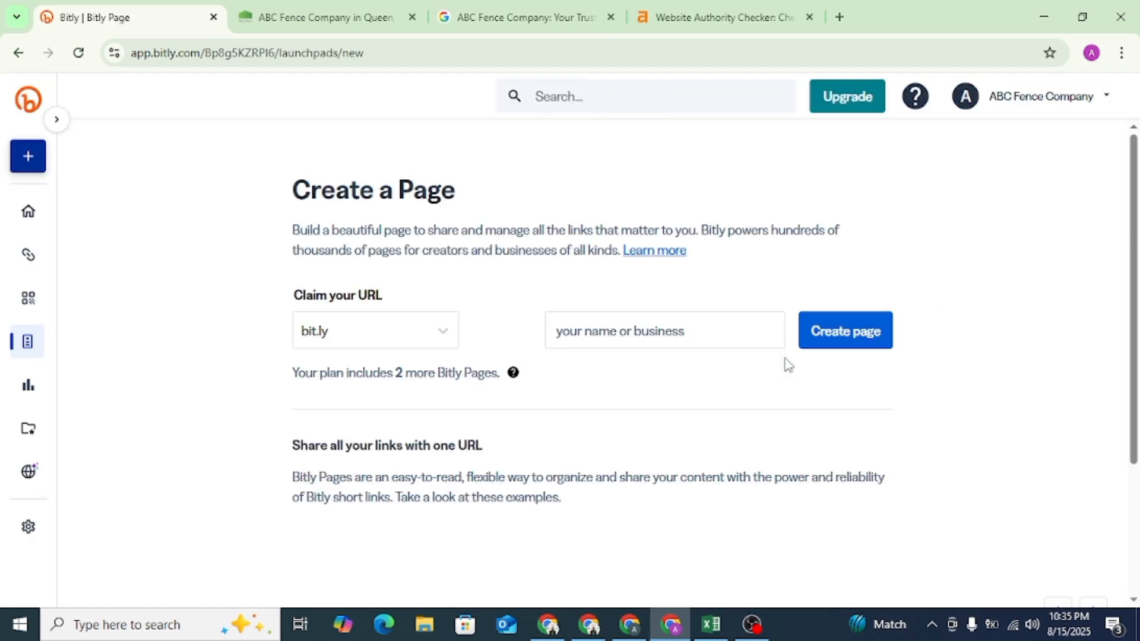
pyautogui.click(621, 331)
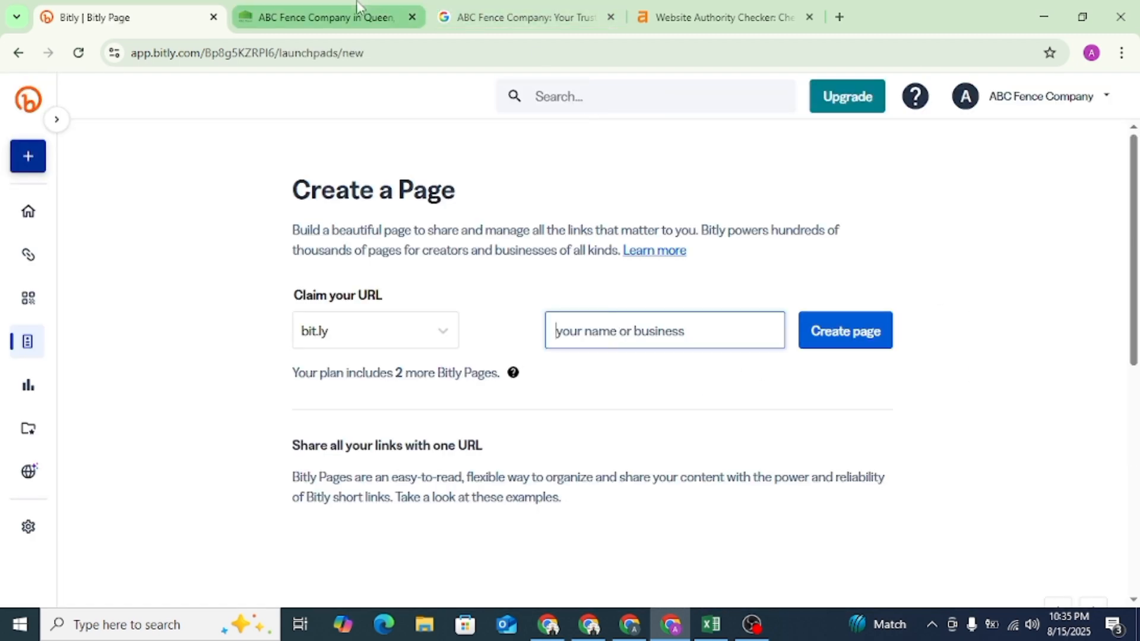
# - Copy the company name from the ABC Fence Company website and try to create the page with the bit.ly URL ABC-Fence-Company
pyautogui.click(323, 17)
pyautogui.click(677, 403)
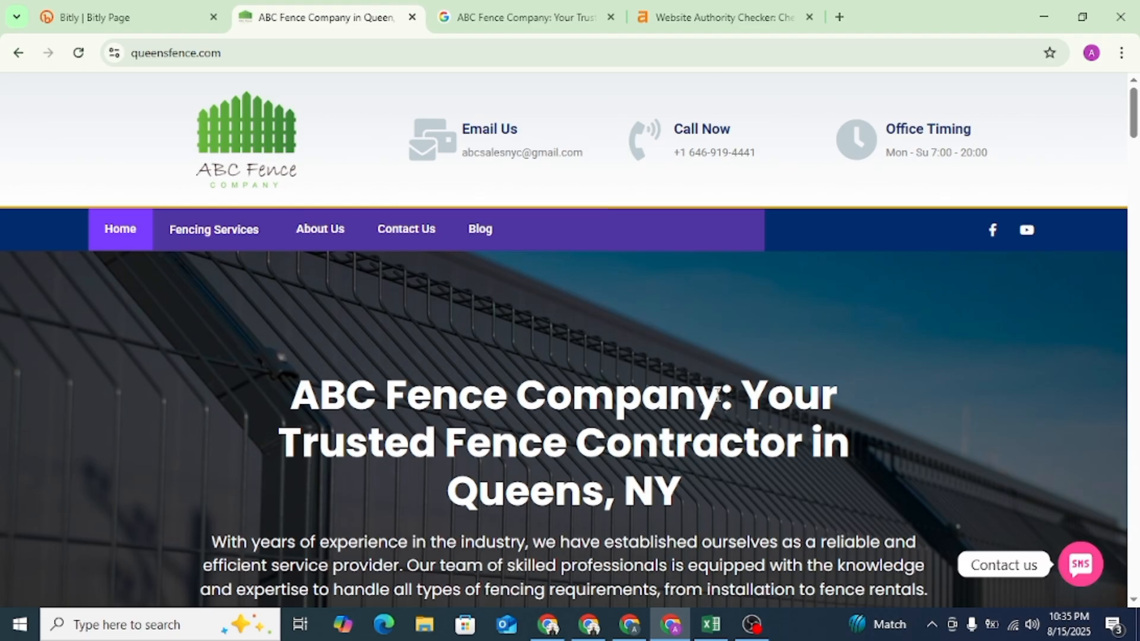
pyautogui.moveTo(718, 397); pyautogui.dragTo(354, 377)
pyautogui.rightClick(315, 385)
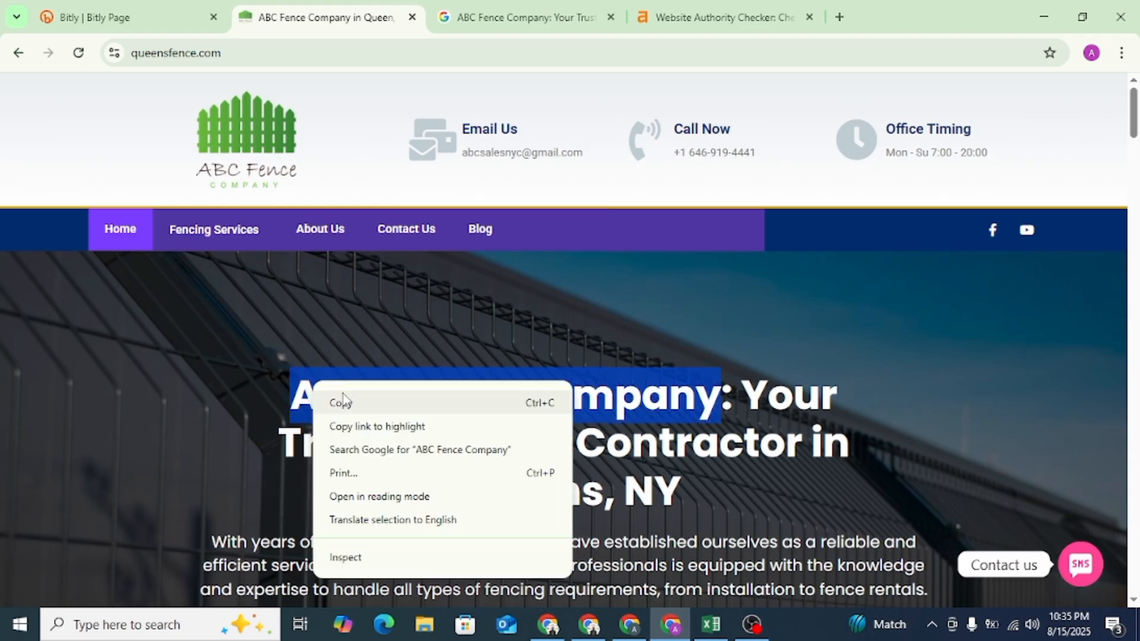
pyautogui.click(342, 404)
pyautogui.click(95, 16)
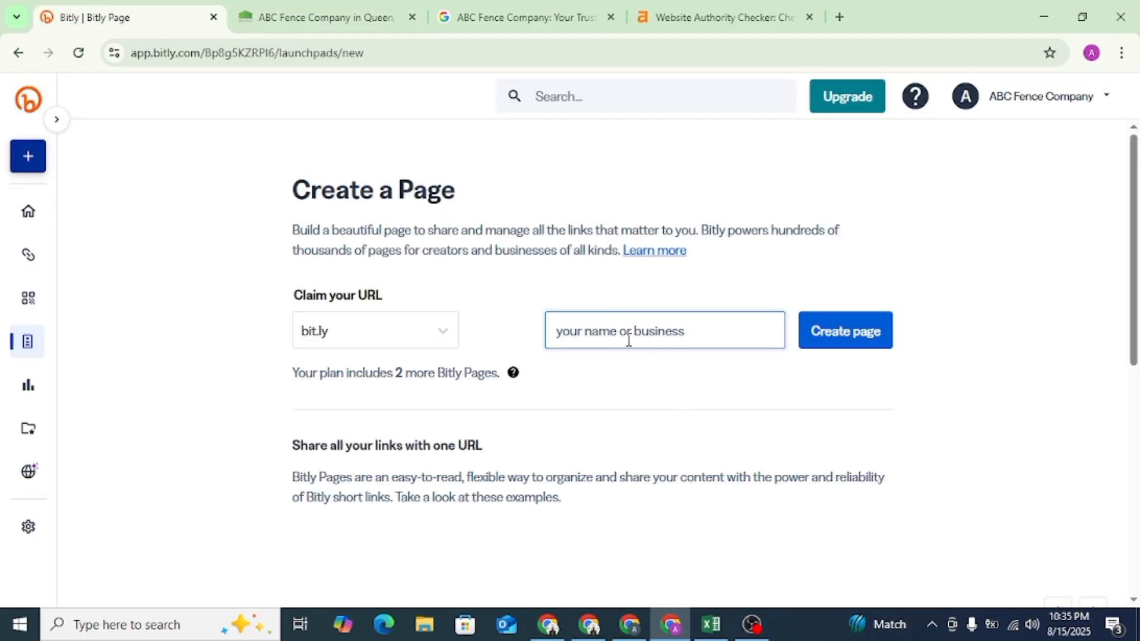
pyautogui.click(841, 331)
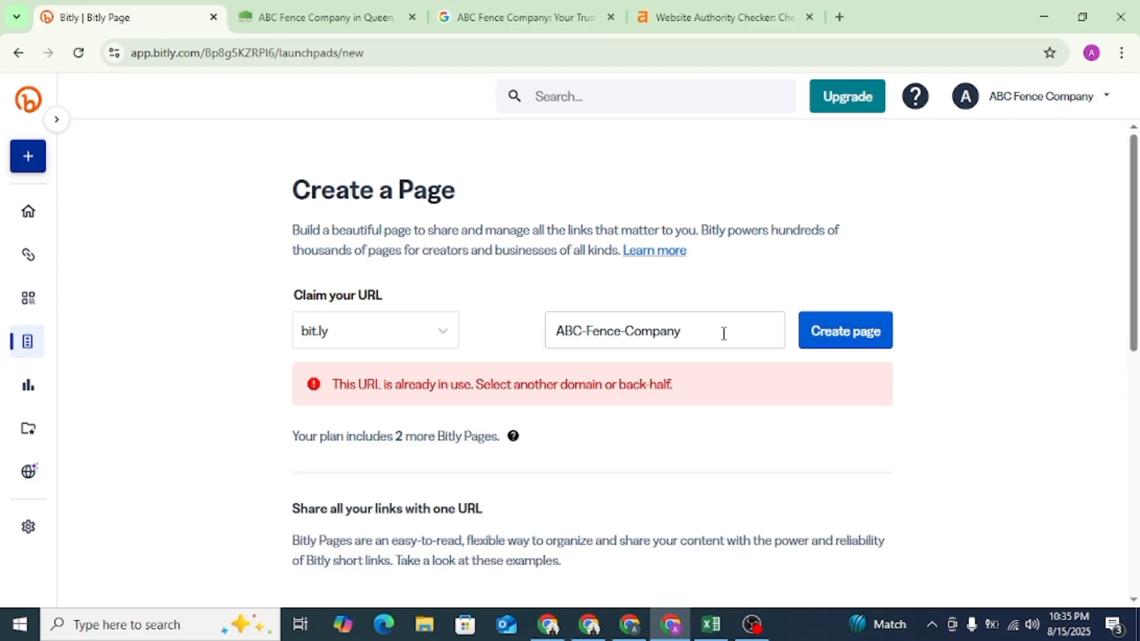
# - Create the page with the URL name ABC-Fence-Company-queens and apply The Grand Hotel template
pyautogui.click(688, 329)
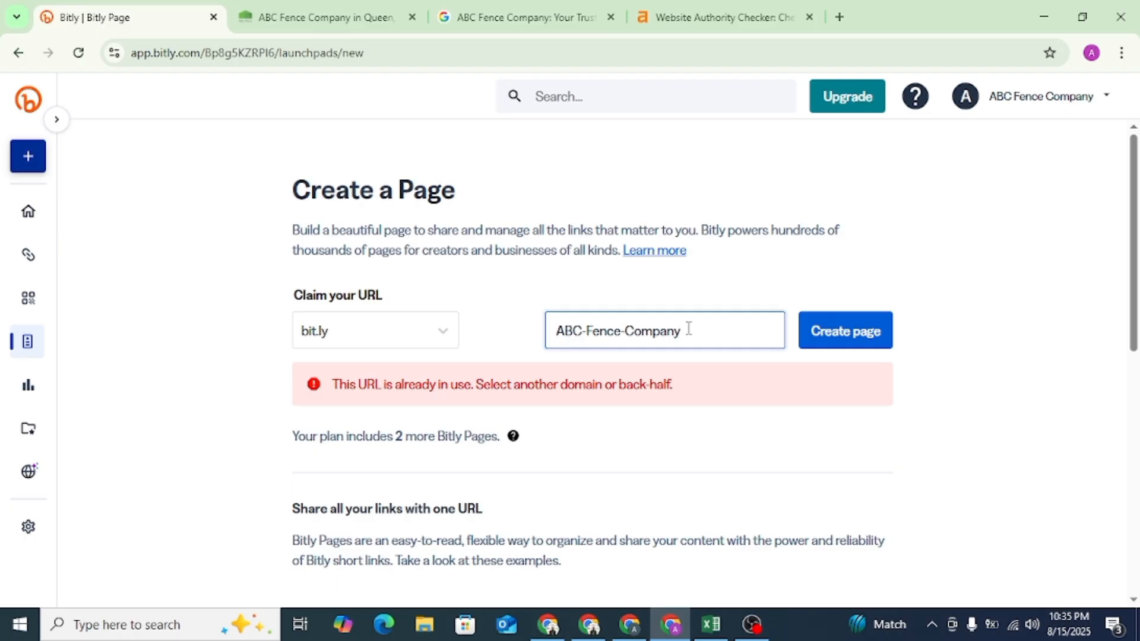
pyautogui.write('-queens')
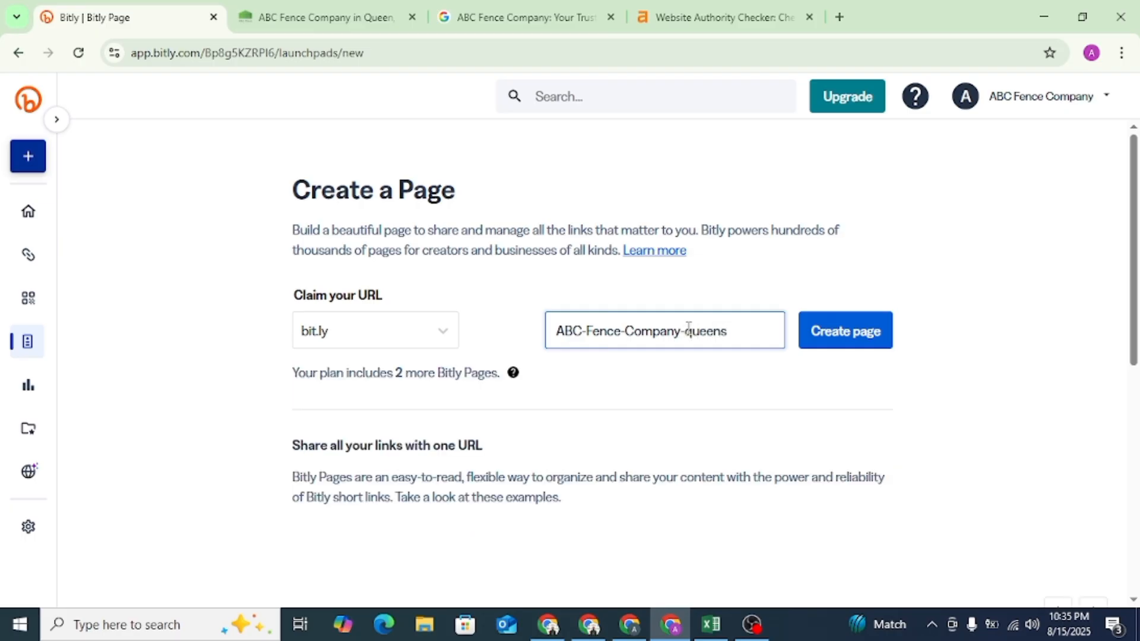
pyautogui.click(859, 347)
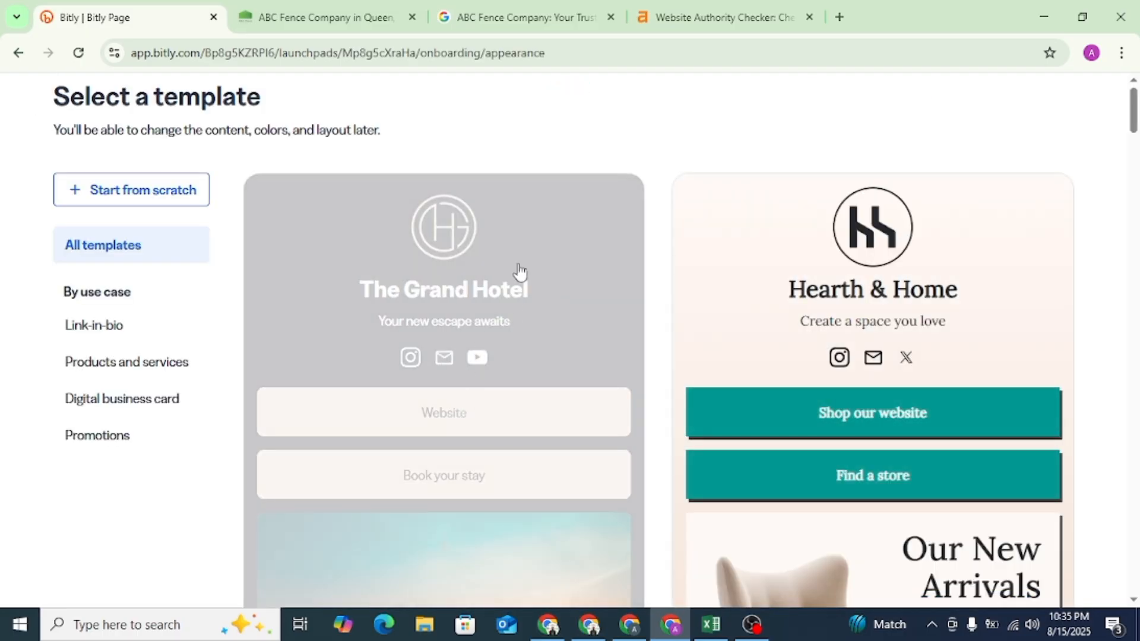
pyautogui.click(520, 272)
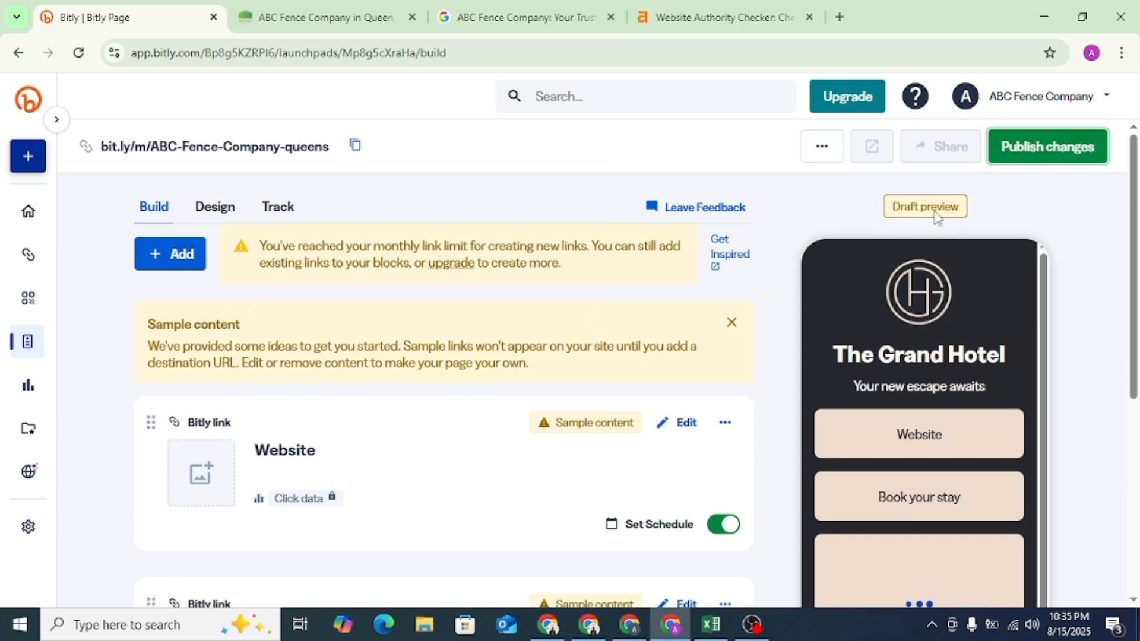
# - Set the title in the page's design profile to "ABC Fence Company", copied from the company website
pyautogui.click(220, 214)
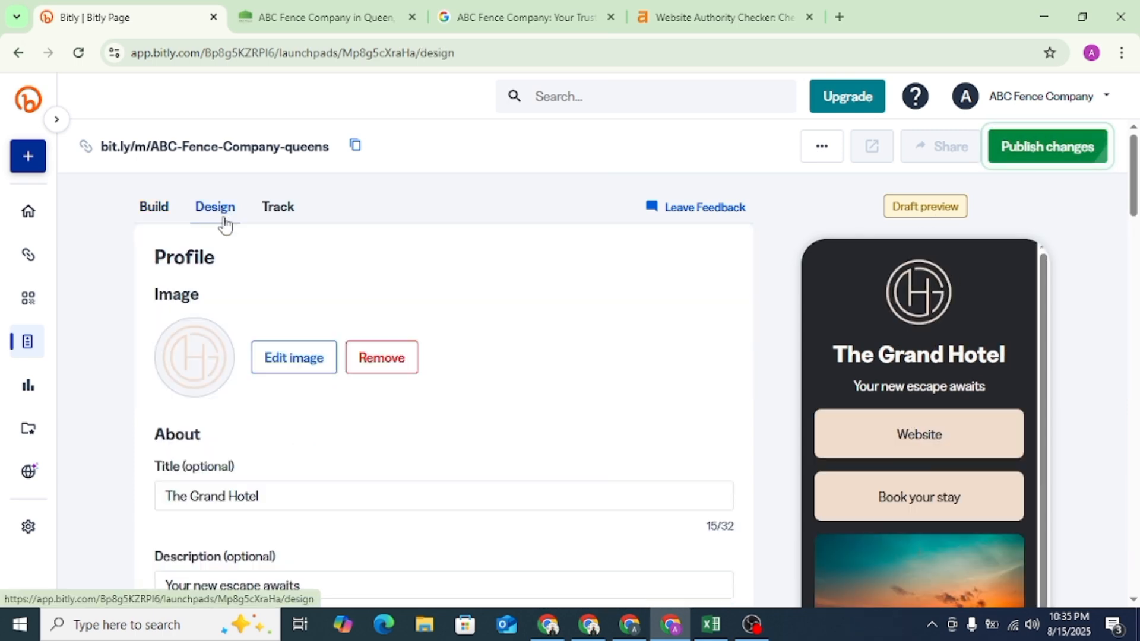
pyautogui.scroll(-1, 286, 419)
pyautogui.scroll(-2, 285, 418)
pyautogui.click(268, 328)
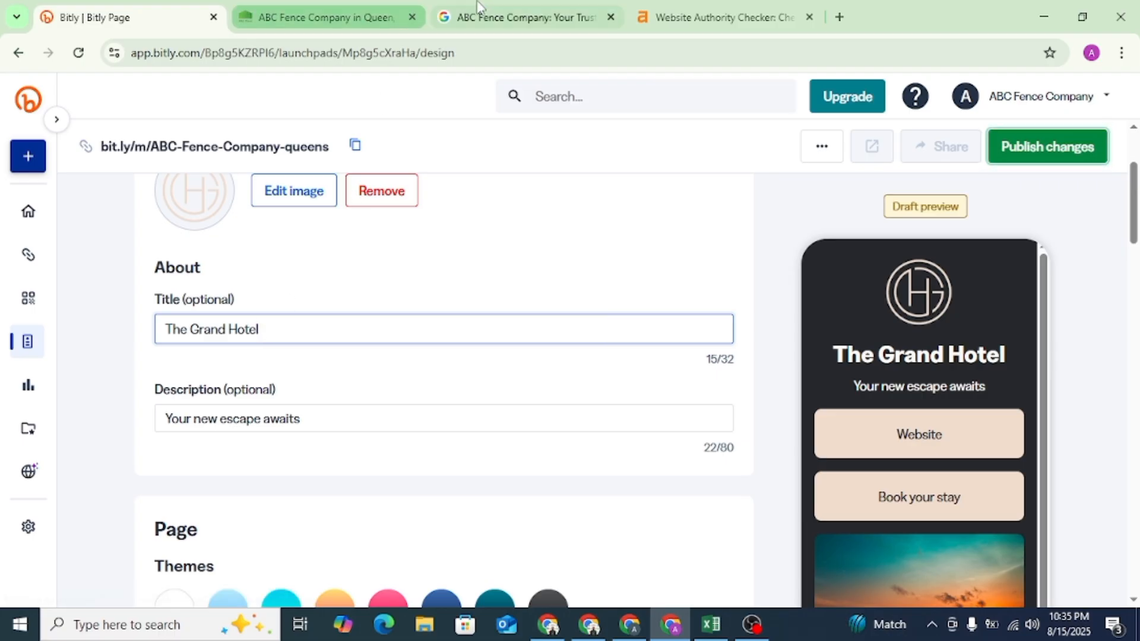
pyautogui.click(356, 17)
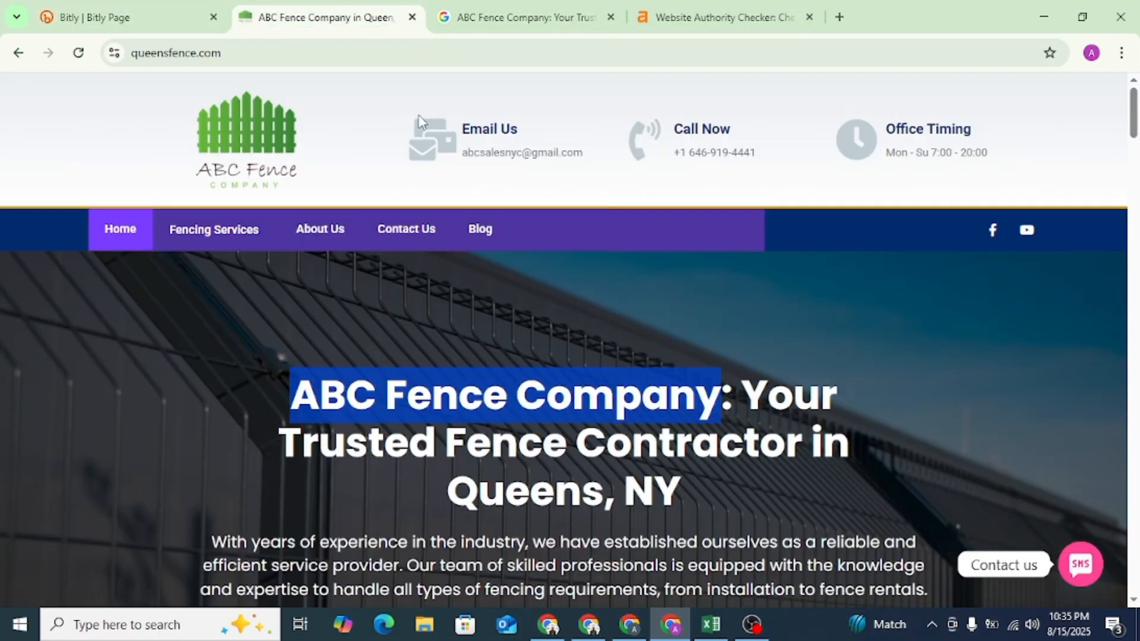
pyautogui.rightClick(571, 410)
pyautogui.click(597, 433)
pyautogui.click(119, 17)
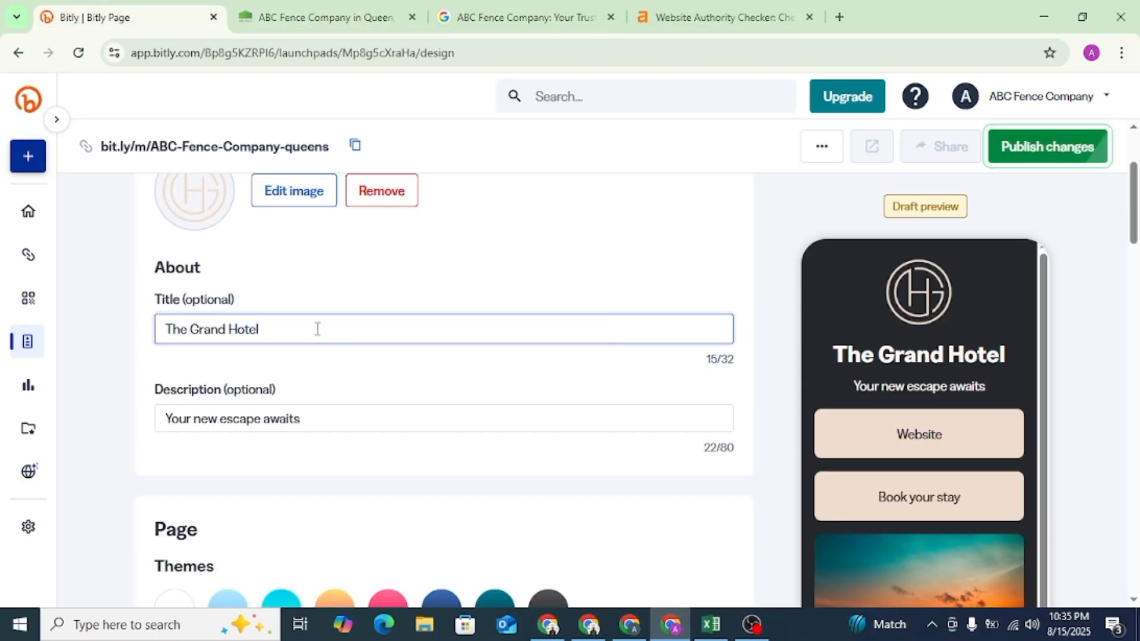
pyautogui.hotkey('ctrl', 'v')
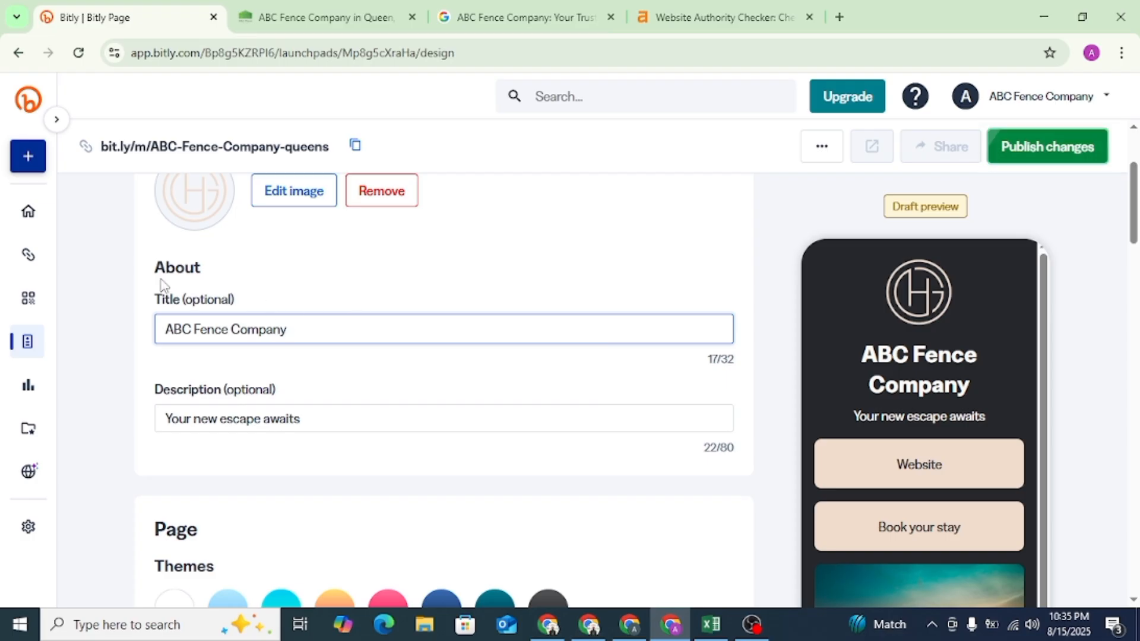
# - Remove the template's sample logo from the page's profile image and confirm the removal
pyautogui.scroll(3, 162, 285)
pyautogui.click(264, 359)
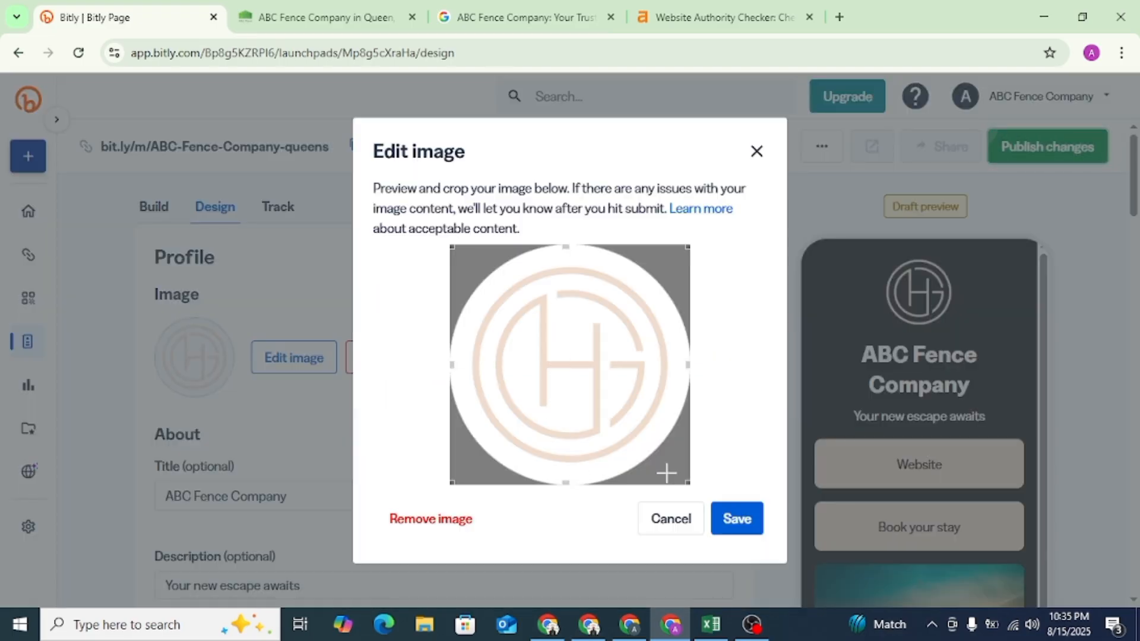
pyautogui.click(677, 522)
pyautogui.click(288, 364)
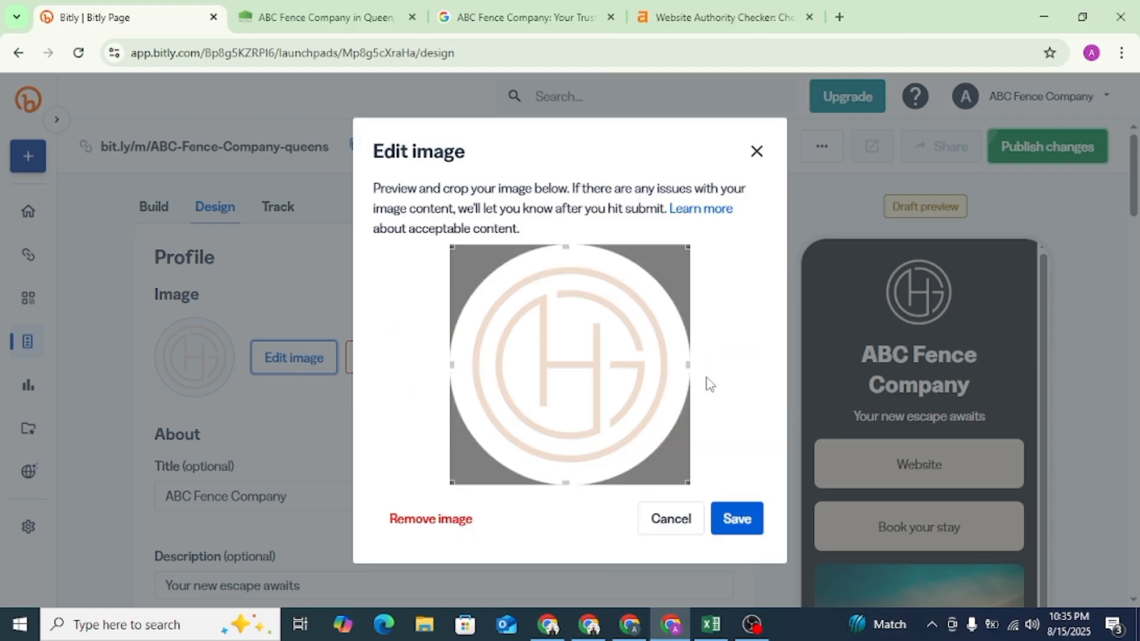
pyautogui.click(453, 526)
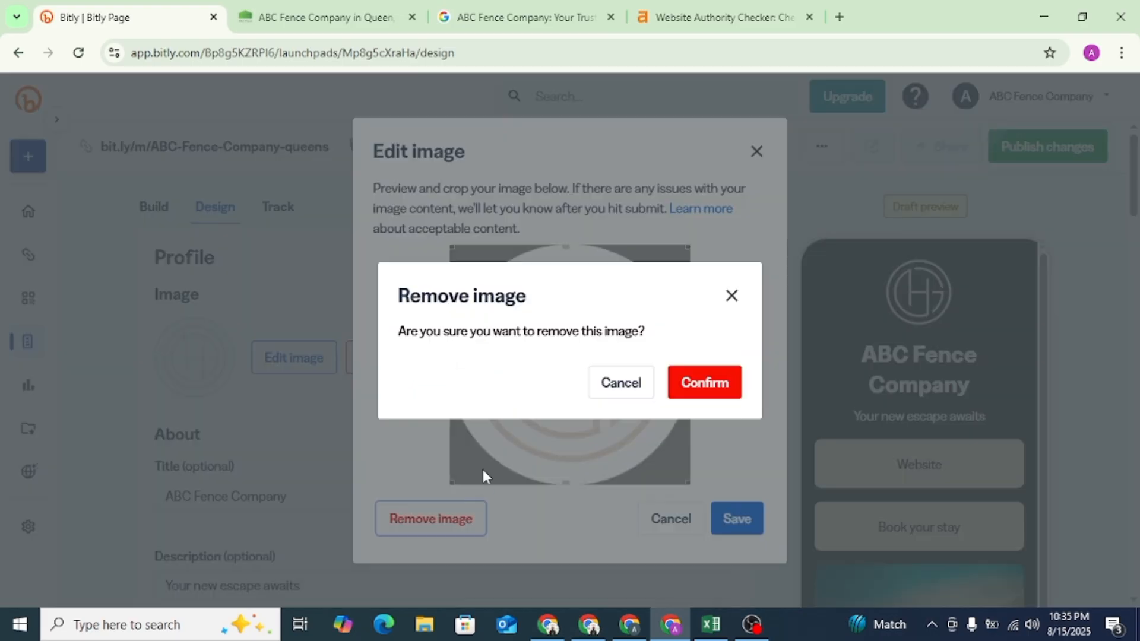
pyautogui.click(695, 389)
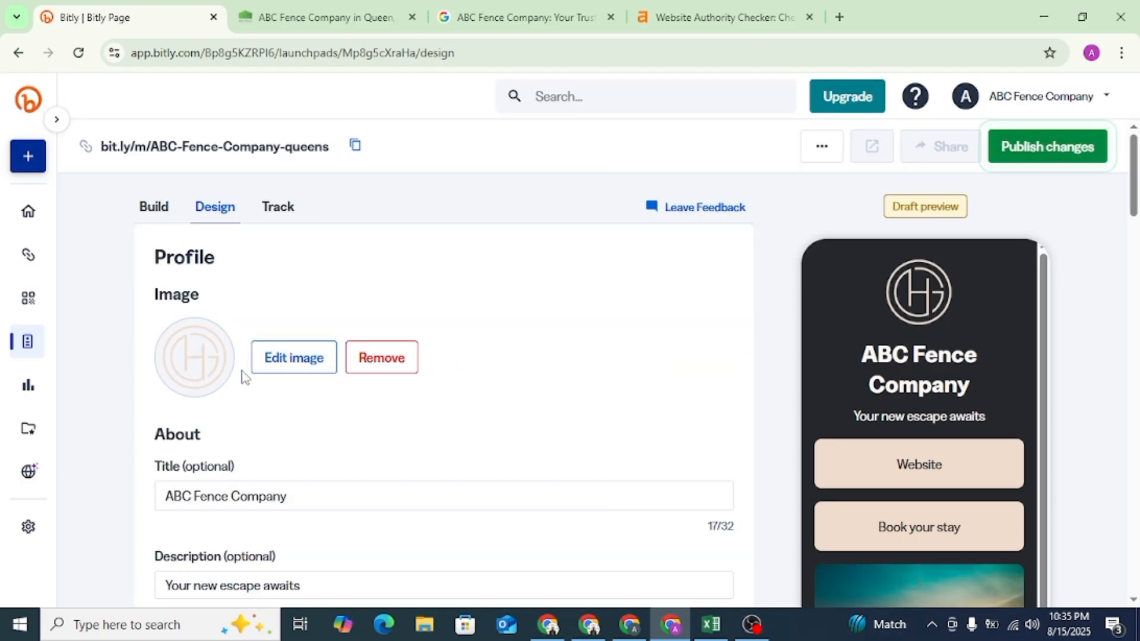
pyautogui.click(199, 369)
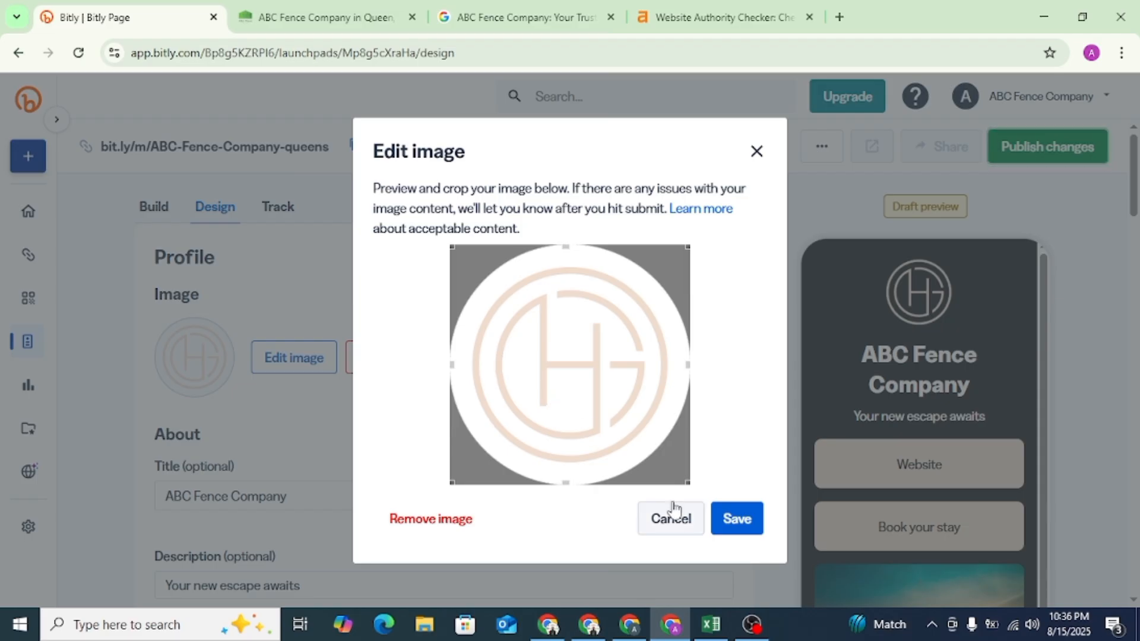
pyautogui.click(436, 521)
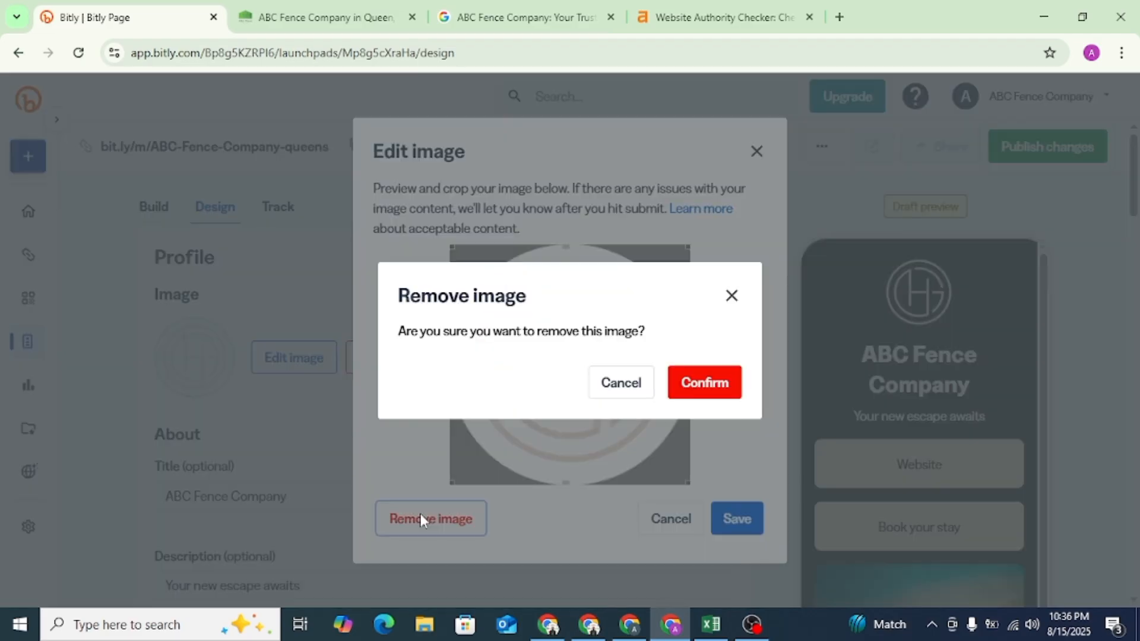
pyautogui.click(703, 384)
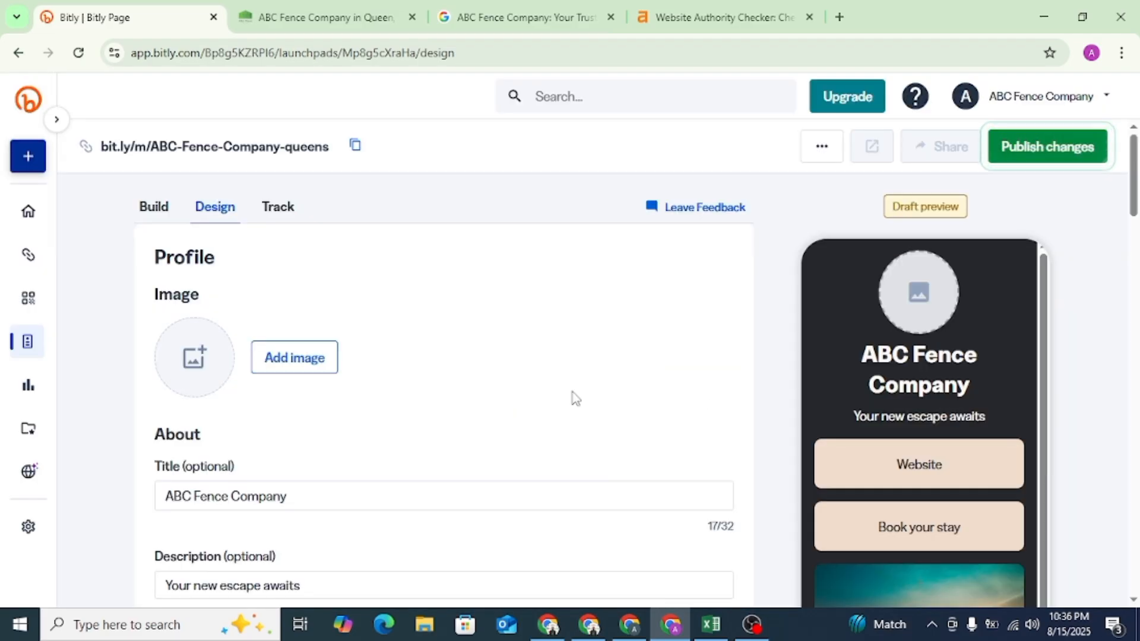
# - Upload the ABC-fence (1) logo from the Downloads folder as the profile image and save it
pyautogui.click(195, 363)
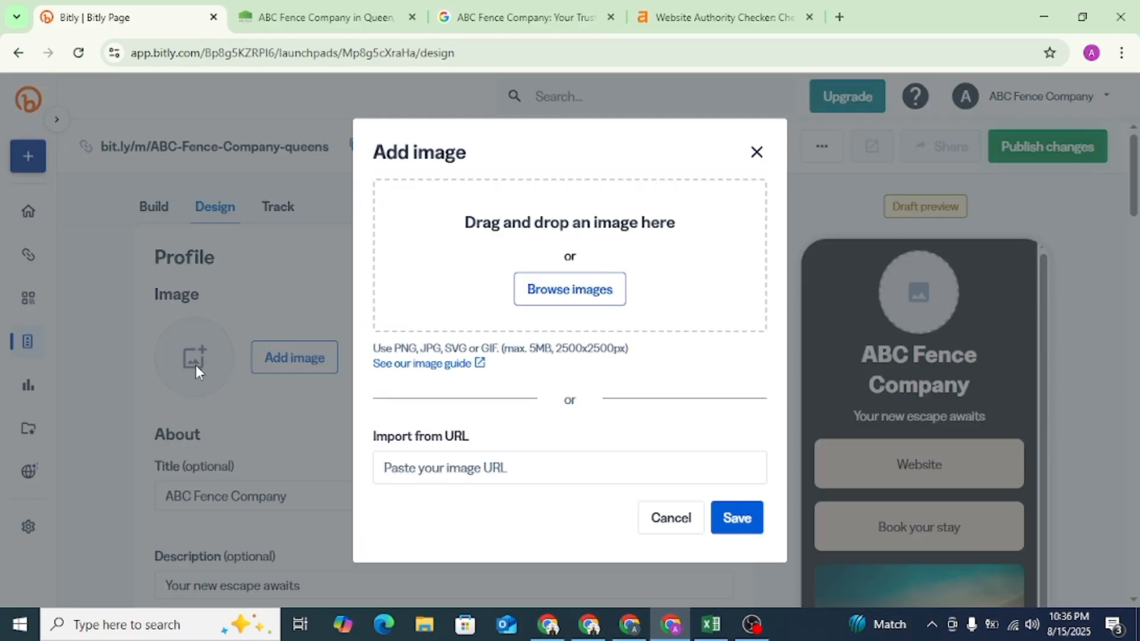
pyautogui.click(588, 289)
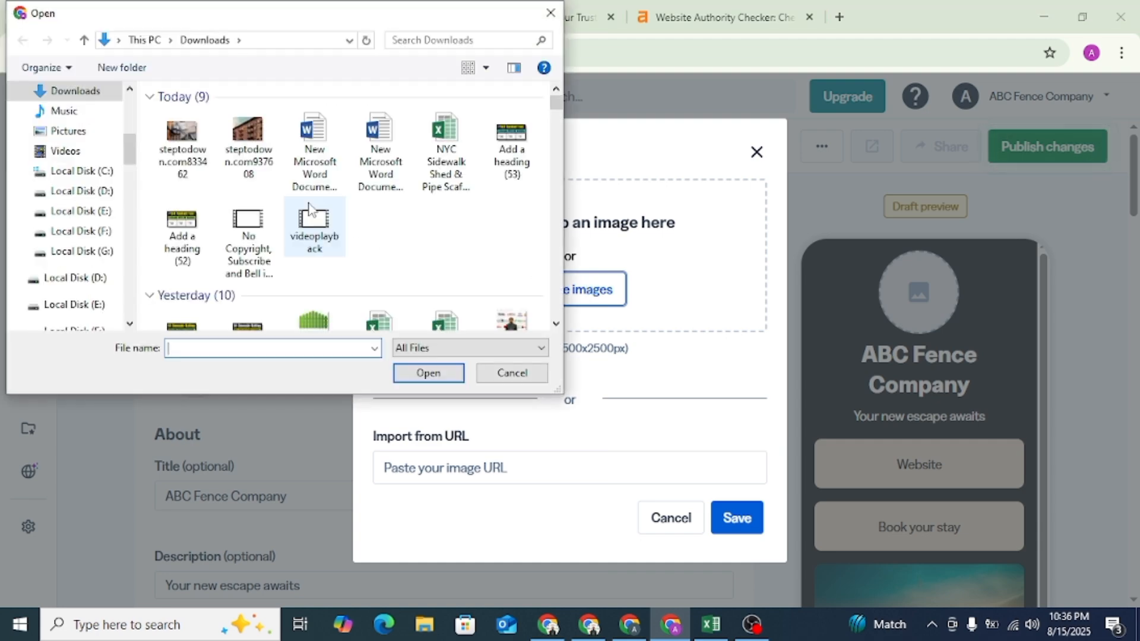
pyautogui.scroll(-5, 386, 199)
pyautogui.scroll(2, 386, 202)
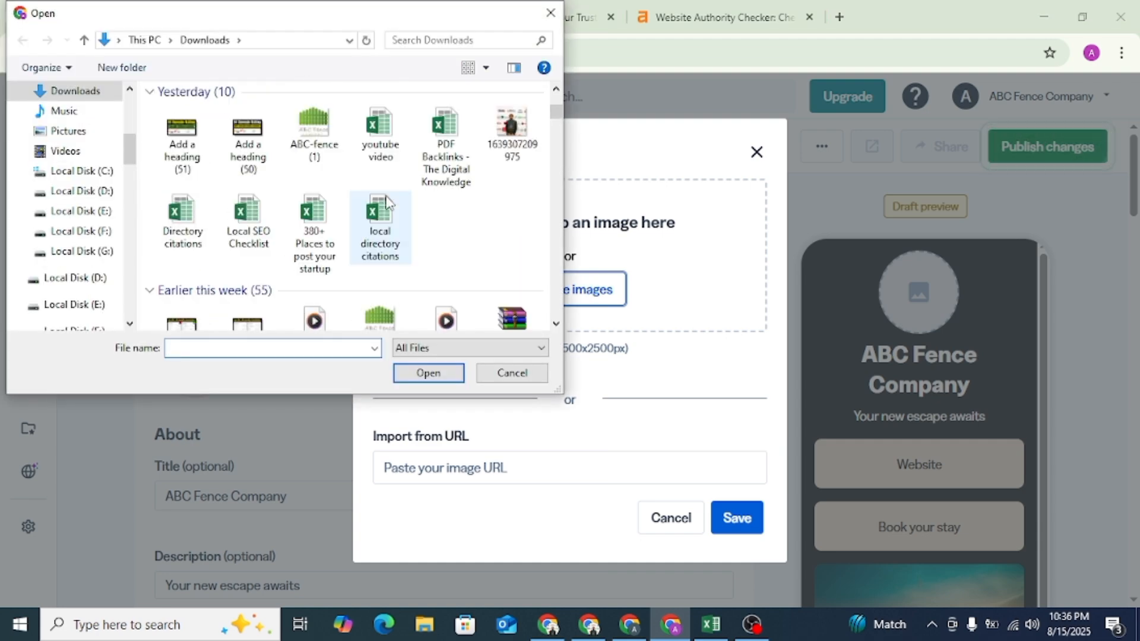
pyautogui.click(318, 155)
pyautogui.click(446, 375)
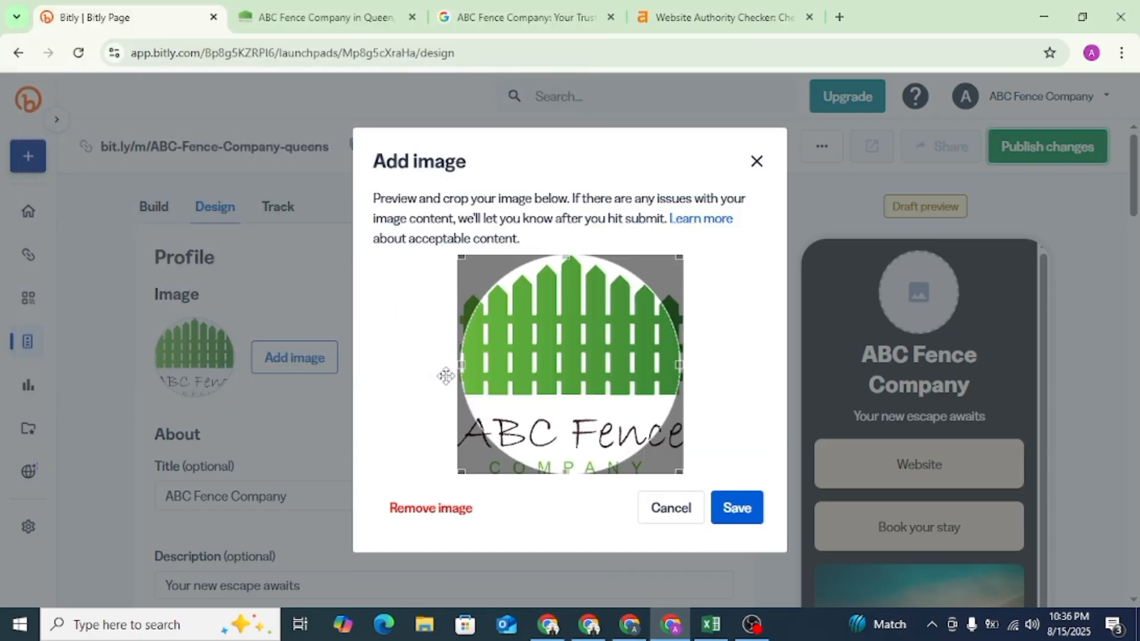
pyautogui.click(752, 514)
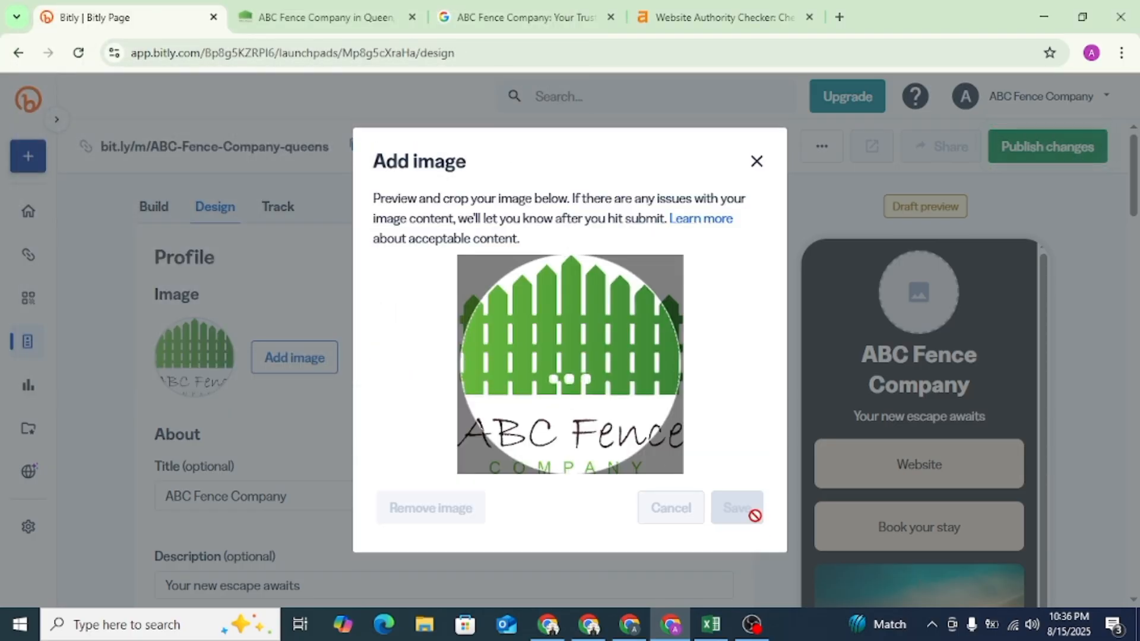
# - Replace the page's description with "Fence Contractor in Queens, NY", copied from the company website's headline
pyautogui.scroll(-3, 306, 412)
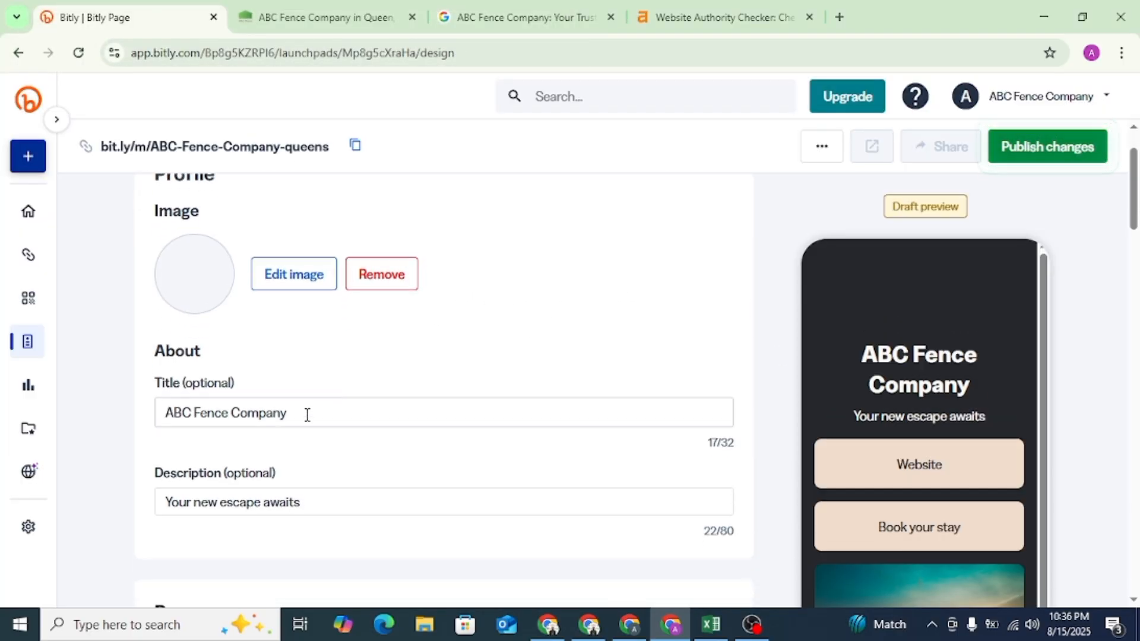
pyautogui.click(309, 420)
pyautogui.scroll(-5, 387, 377)
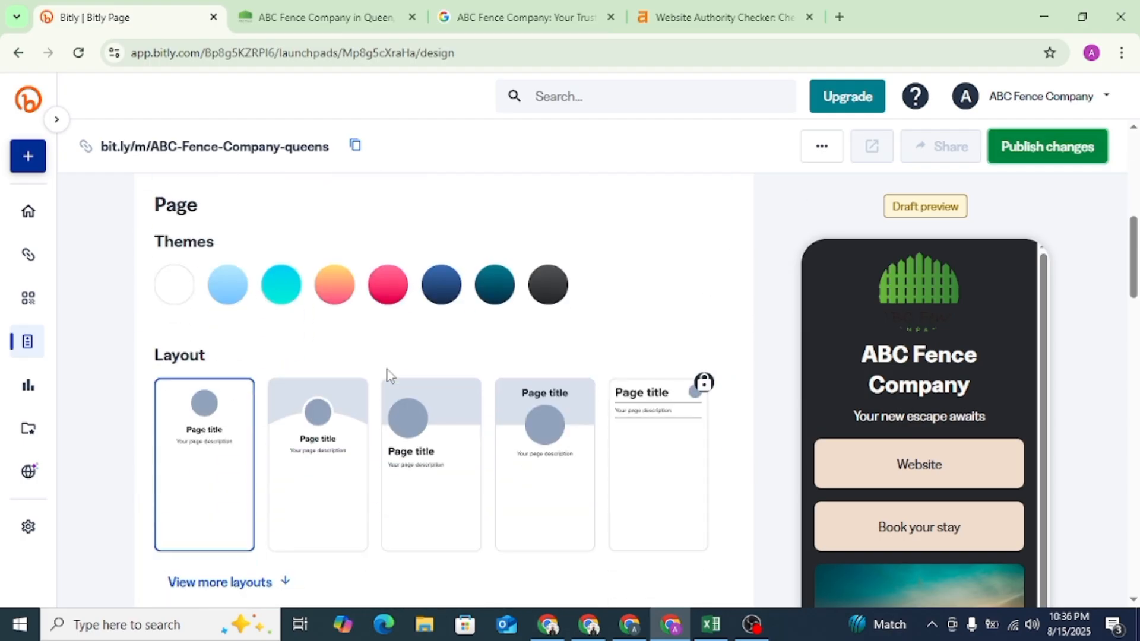
pyautogui.scroll(3, 347, 340)
pyautogui.click(317, 17)
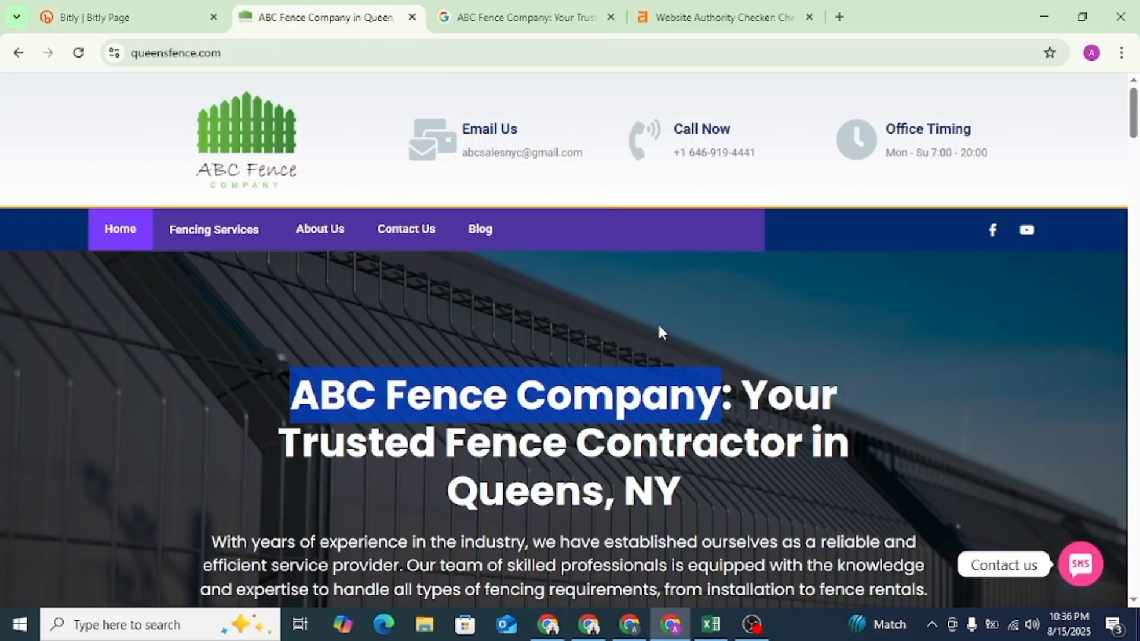
pyautogui.moveTo(718, 496); pyautogui.dragTo(497, 462)
pyautogui.rightClick(496, 467)
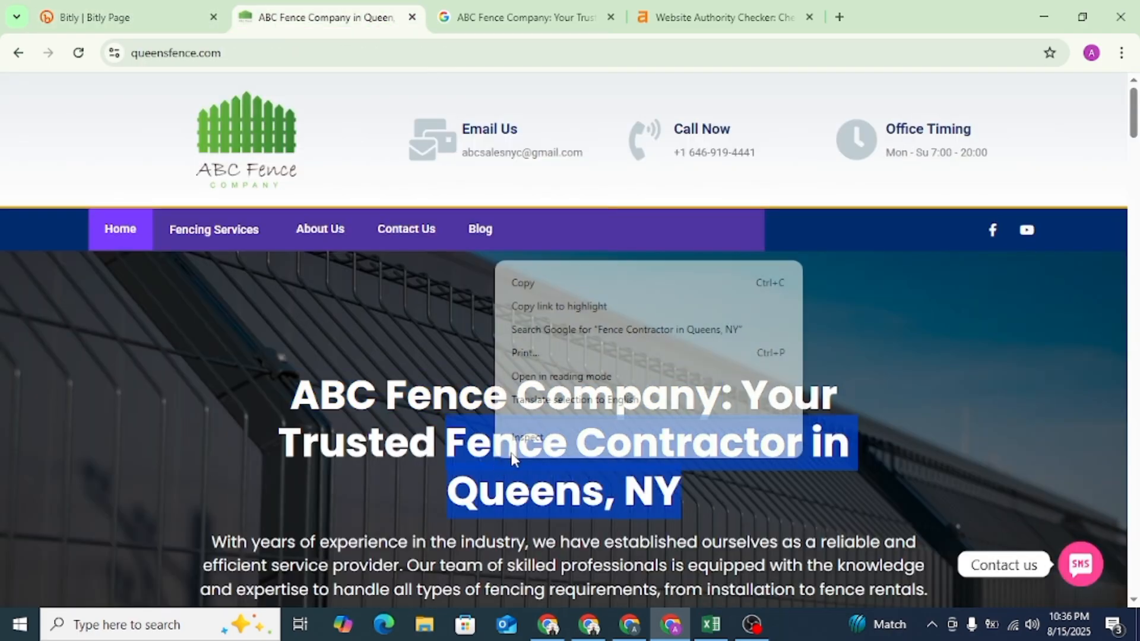
pyautogui.click(530, 285)
pyautogui.click(95, 18)
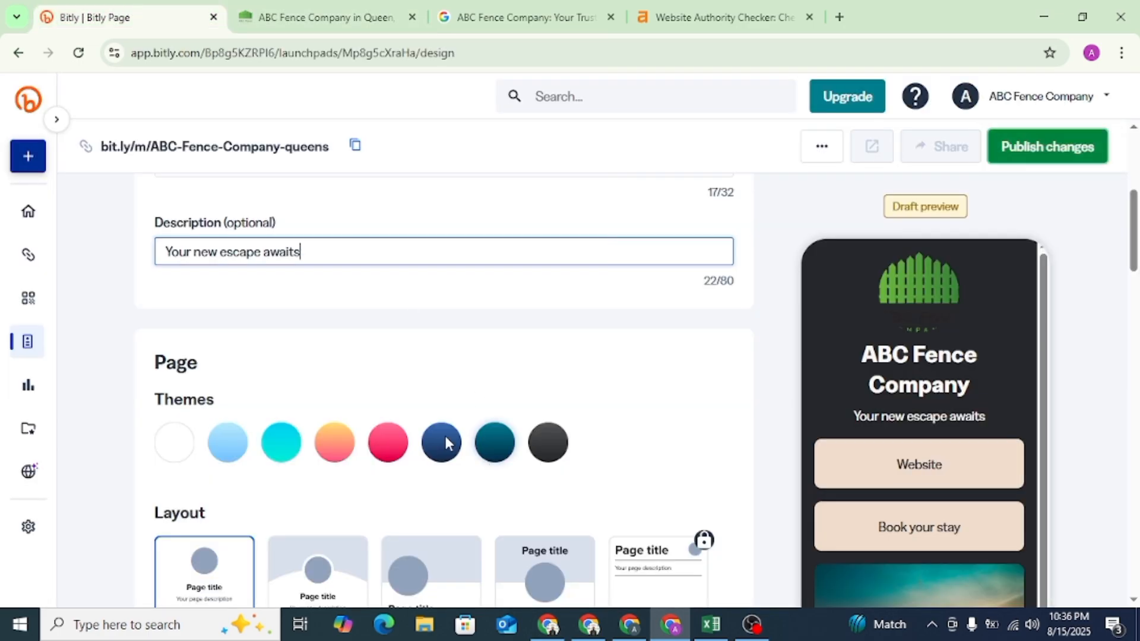
pyautogui.hotkey('ctrl', 'a')
pyautogui.hotkey('ctrl', 'v')
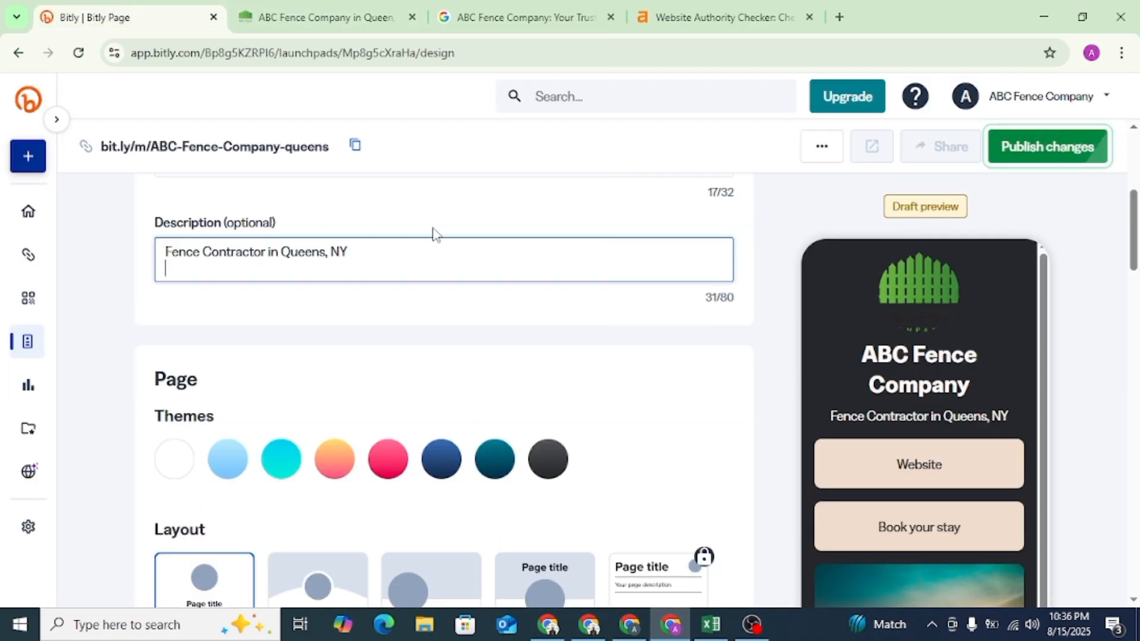
pyautogui.press('BackSpace')
# - Add a link block to the page's content with the title "ABC Fence Company", taken from the company website
pyautogui.scroll(-8, 433, 233)
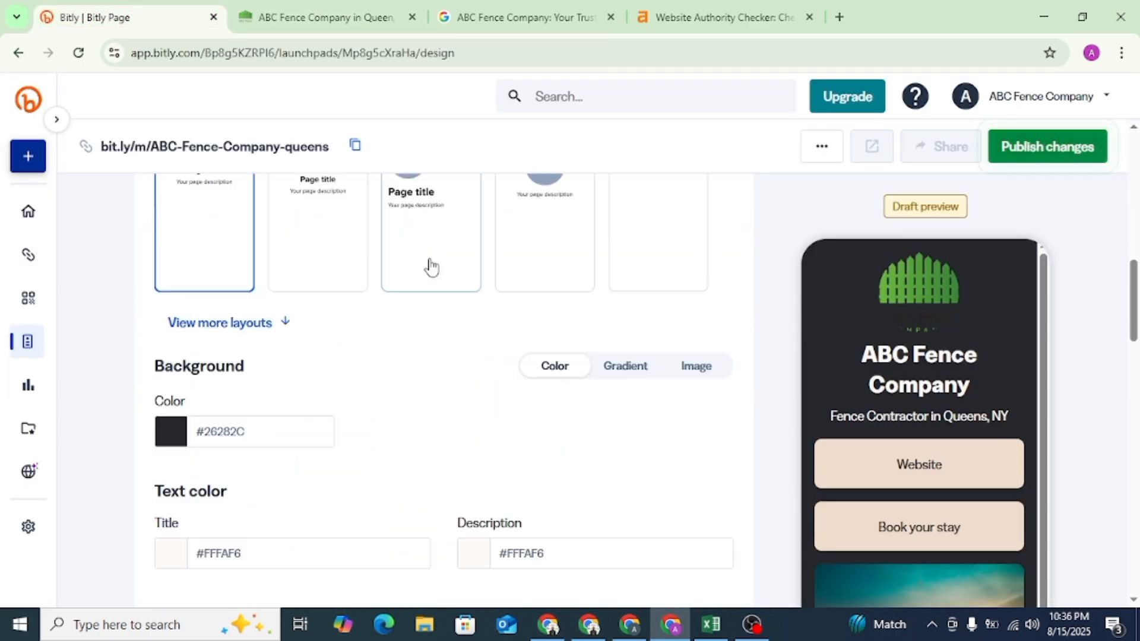
pyautogui.scroll(-3, 433, 266)
pyautogui.scroll(12, 433, 266)
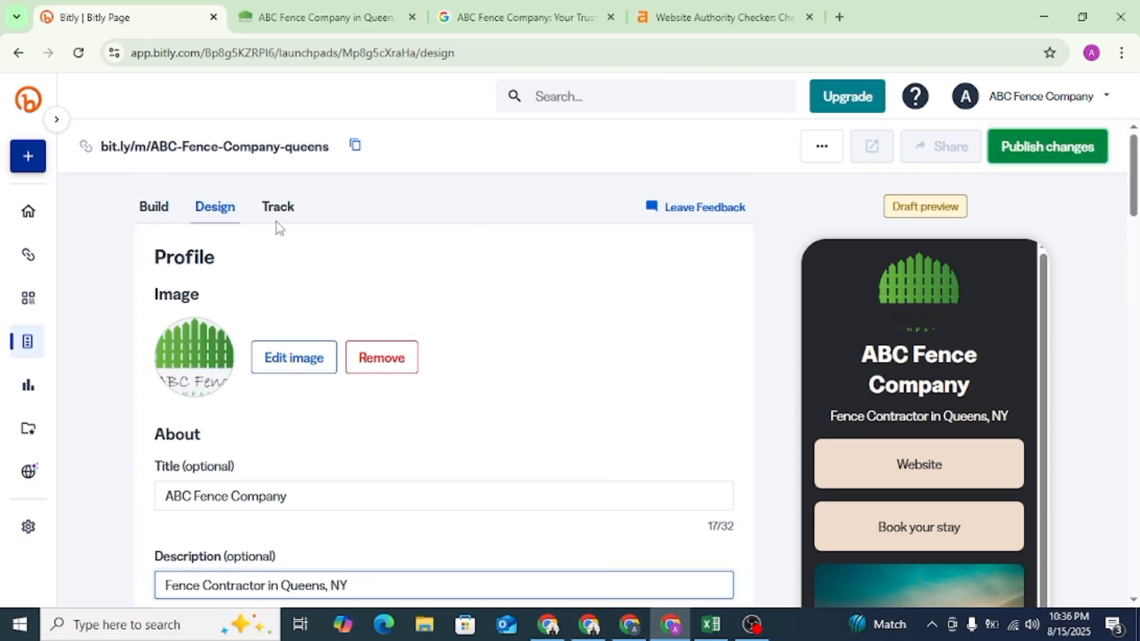
pyautogui.click(158, 218)
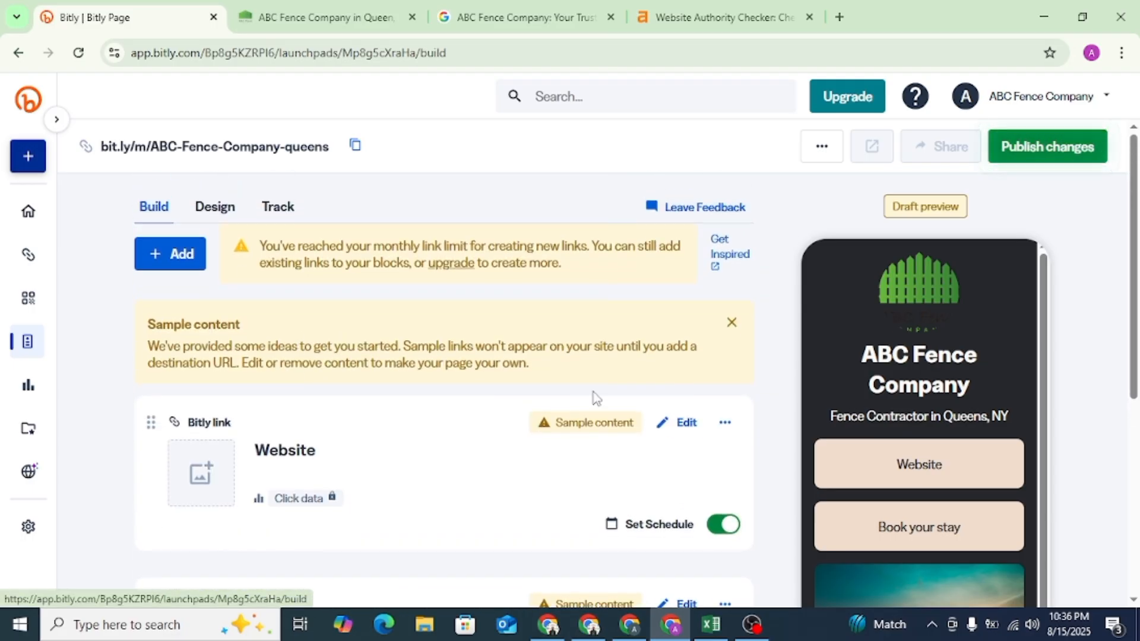
pyautogui.click(177, 257)
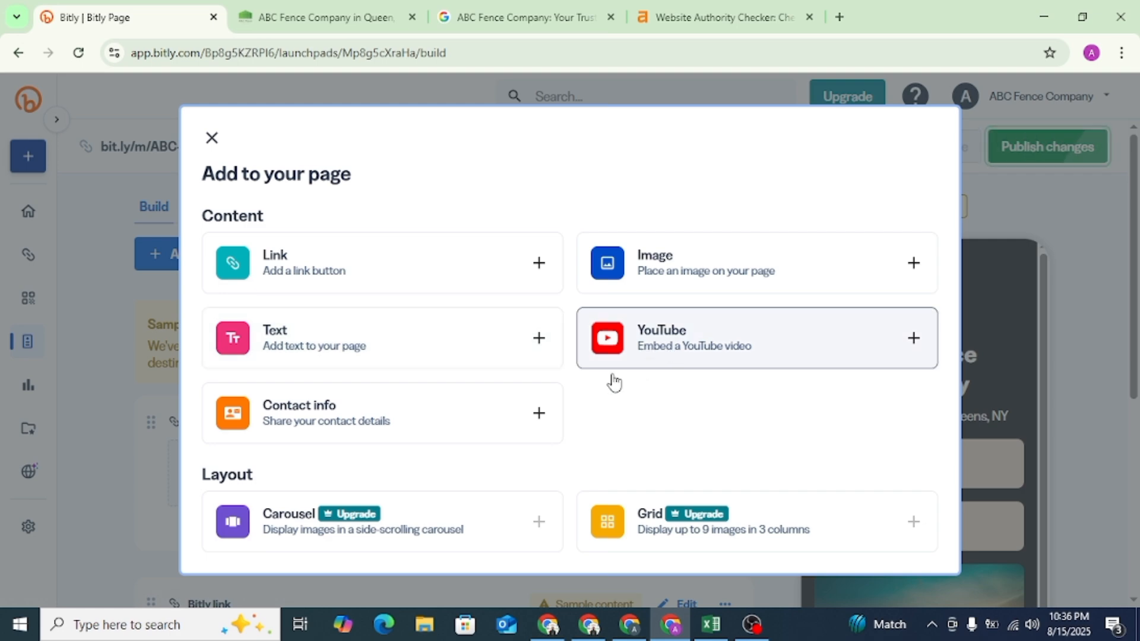
pyautogui.click(281, 270)
pyautogui.click(318, 295)
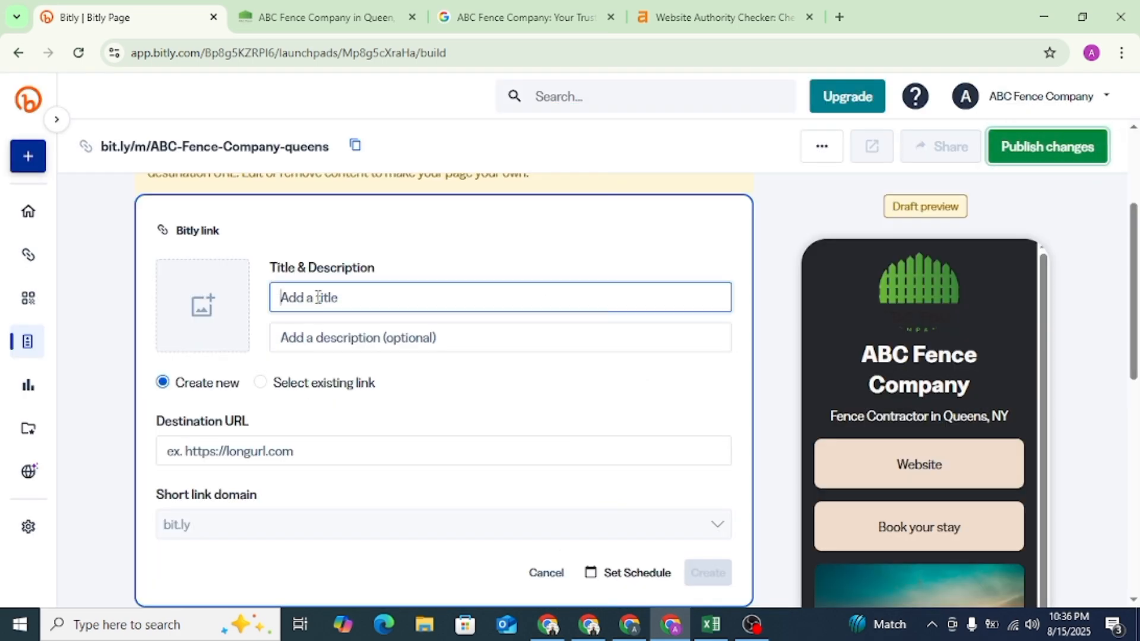
pyautogui.click(326, 17)
pyautogui.click(627, 415)
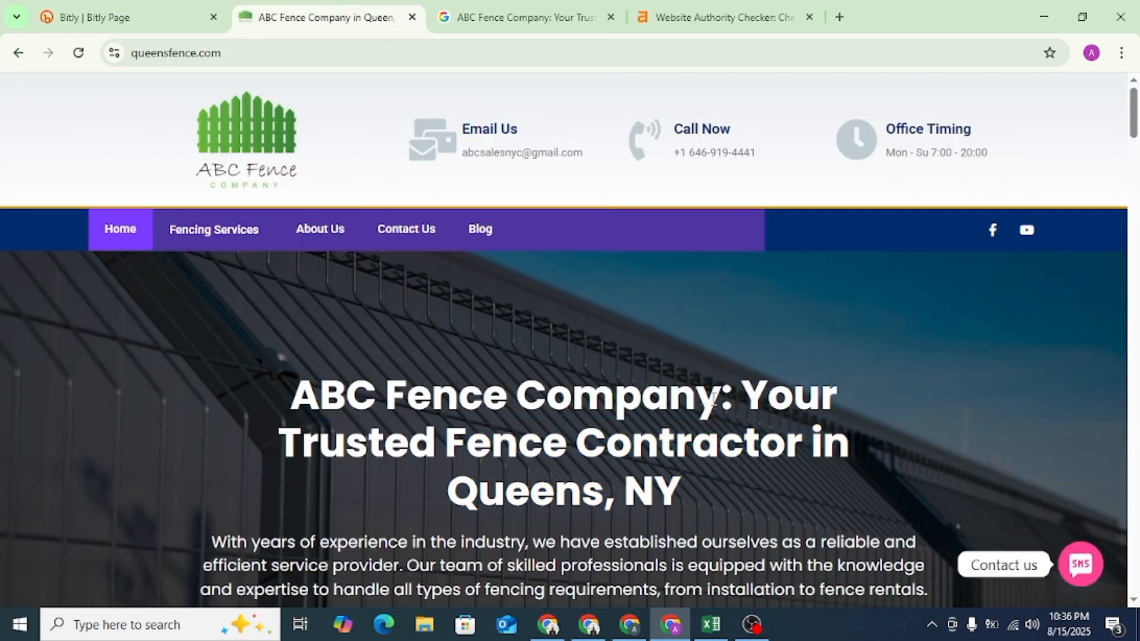
pyautogui.moveTo(717, 398); pyautogui.dragTo(308, 392)
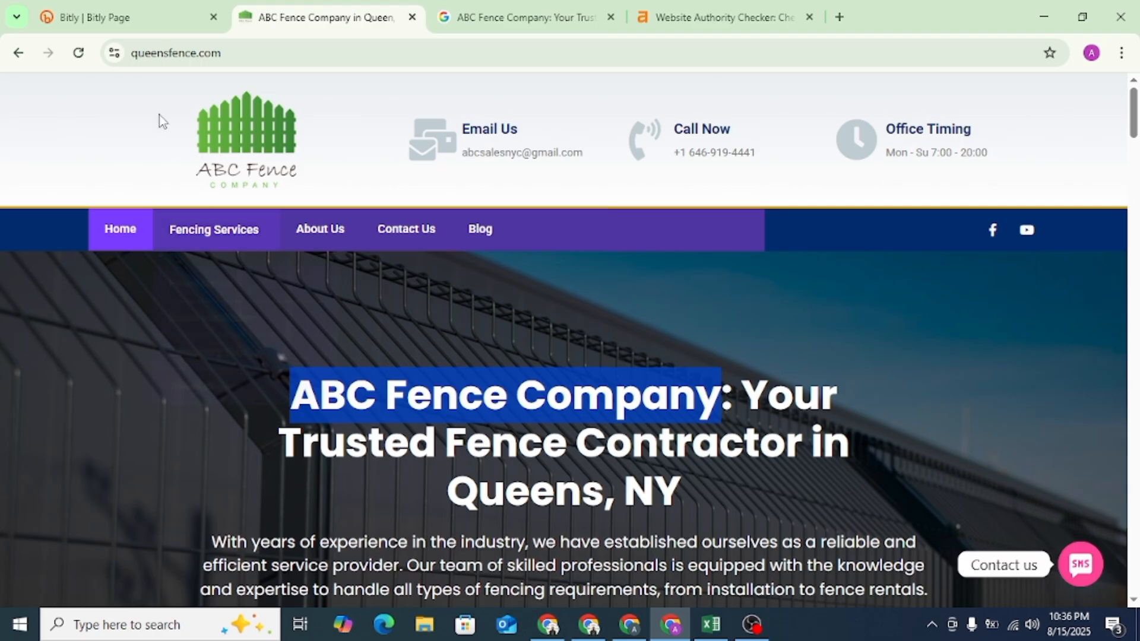
pyautogui.click(95, 17)
pyautogui.hotkey('ctrl', 'v')
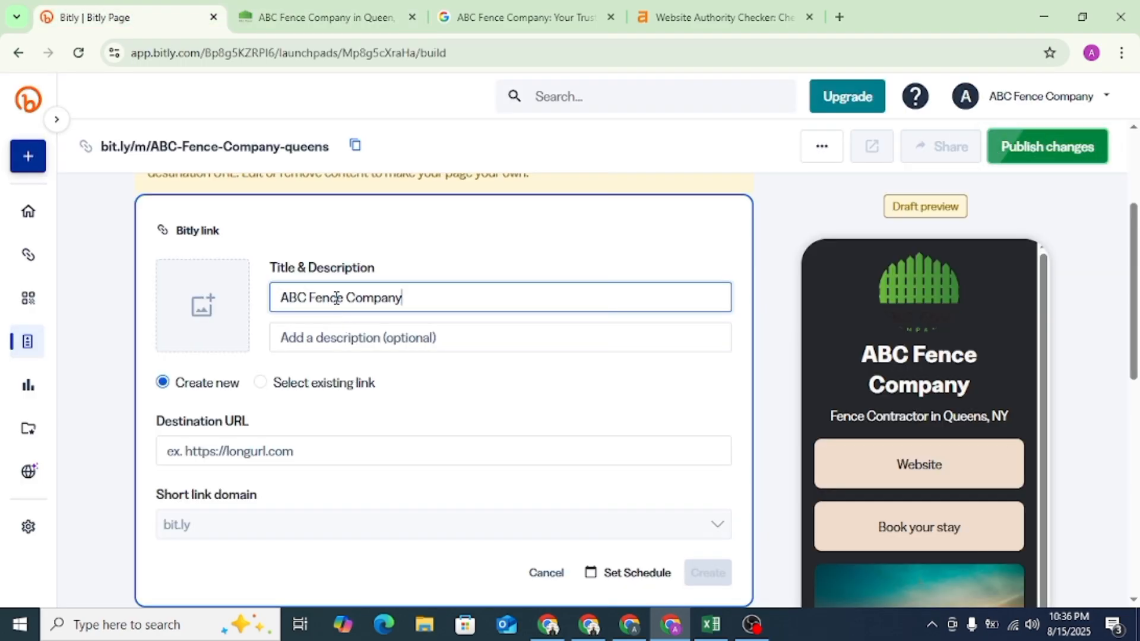
pyautogui.click(271, 447)
pyautogui.click(366, 1)
pyautogui.click(270, 50)
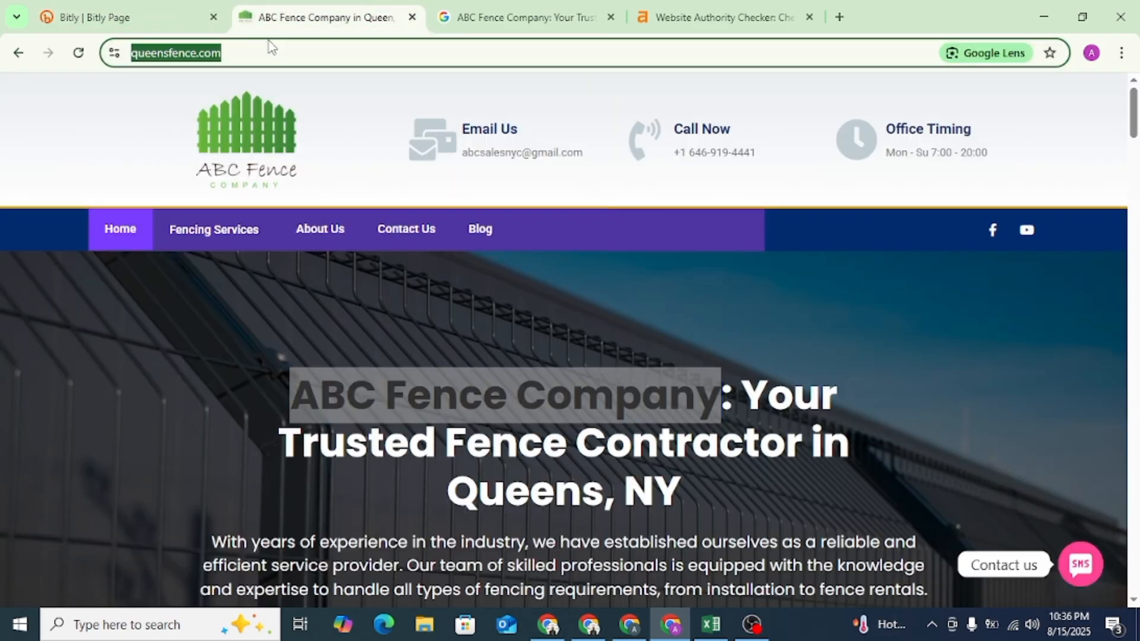
pyautogui.hotkey('ctrl', 'c')
pyautogui.click(95, 17)
pyautogui.hotkey('ctrl', 'v')
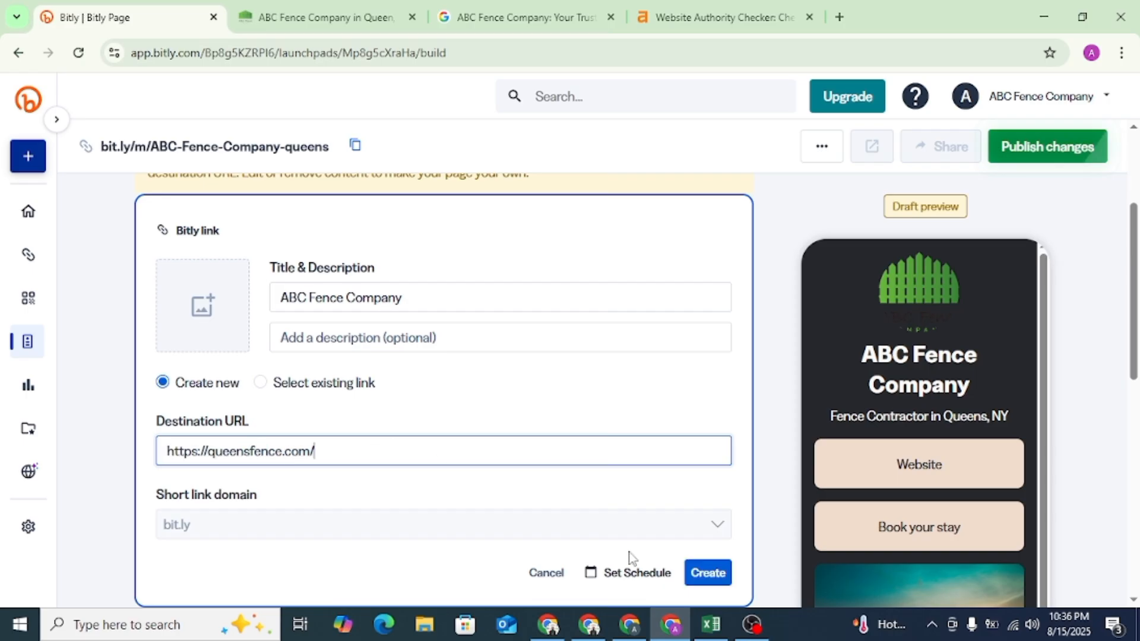
pyautogui.click(708, 573)
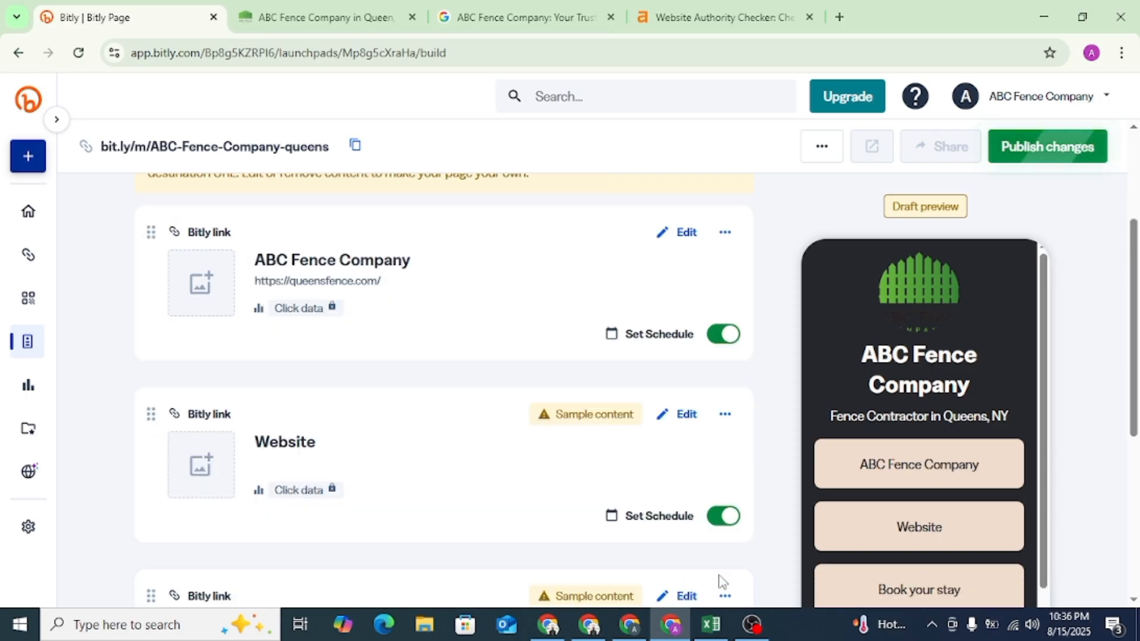
# - Publish the page with its empty sample links left in and copy its share link
pyautogui.scroll(3, 611, 402)
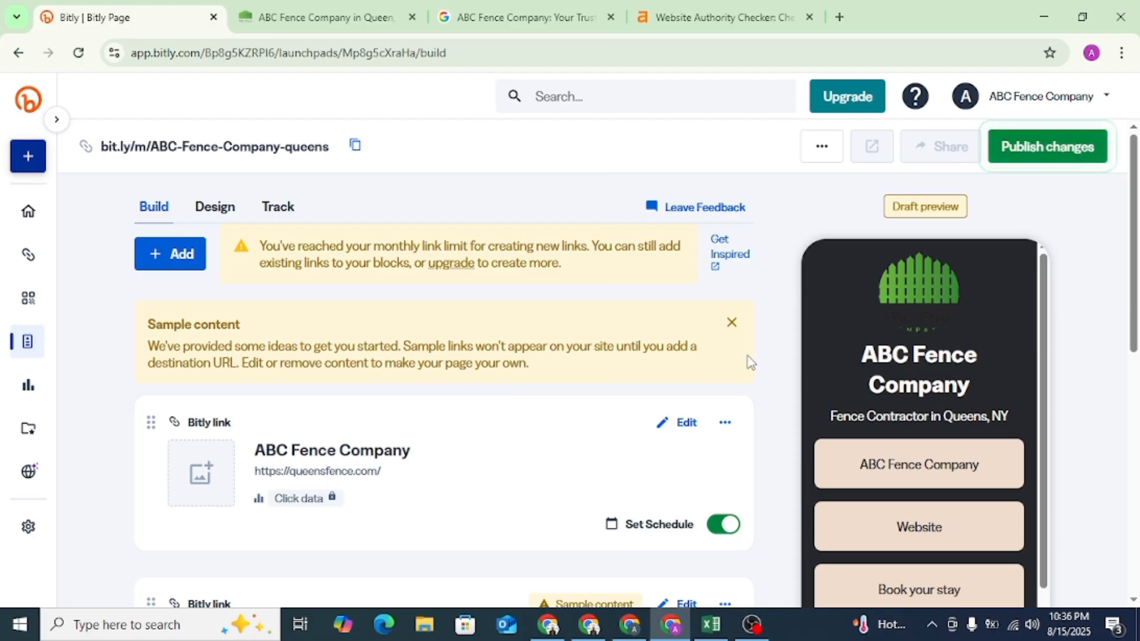
pyautogui.click(1041, 147)
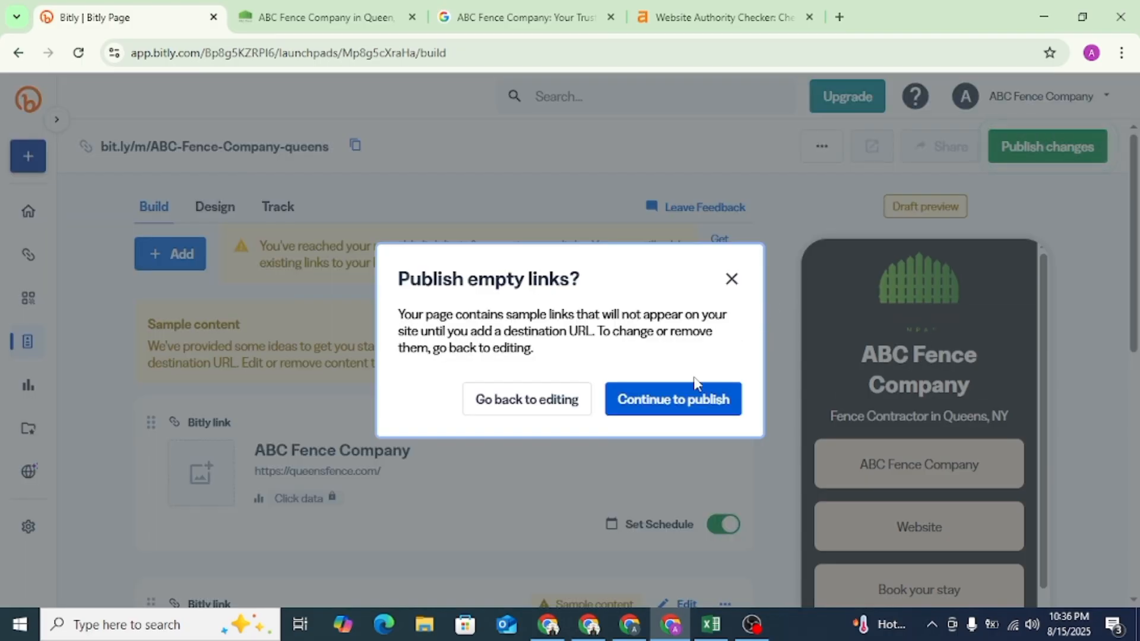
pyautogui.click(683, 399)
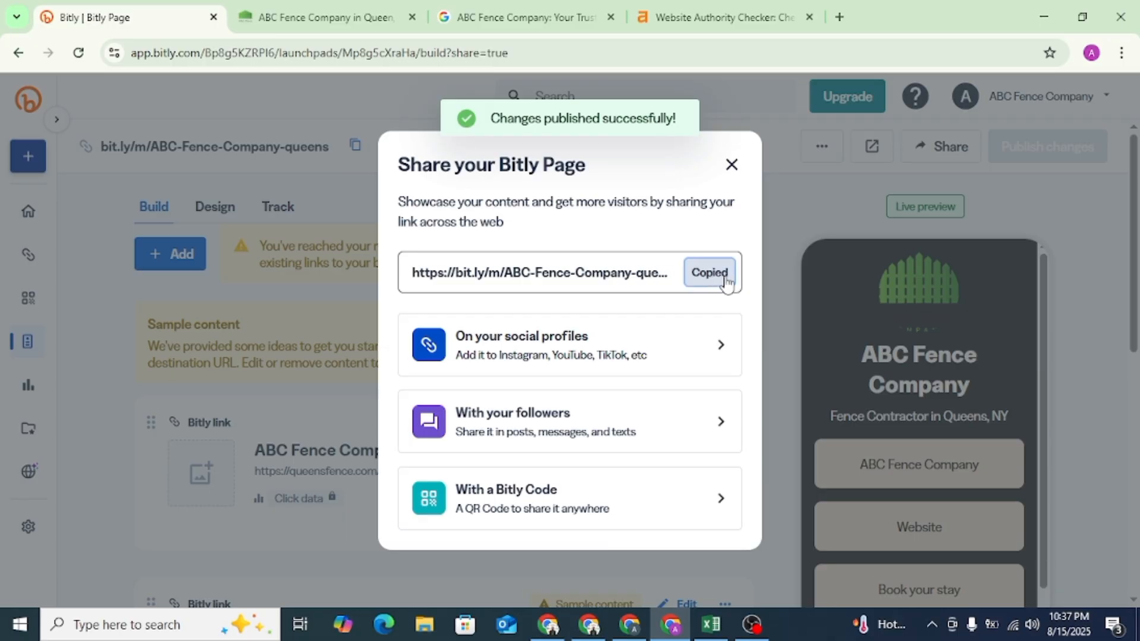
# - Open the published page at bit.ly/m/ABC-Fence-Company-queens using the copied link
pyautogui.click(236, 52)
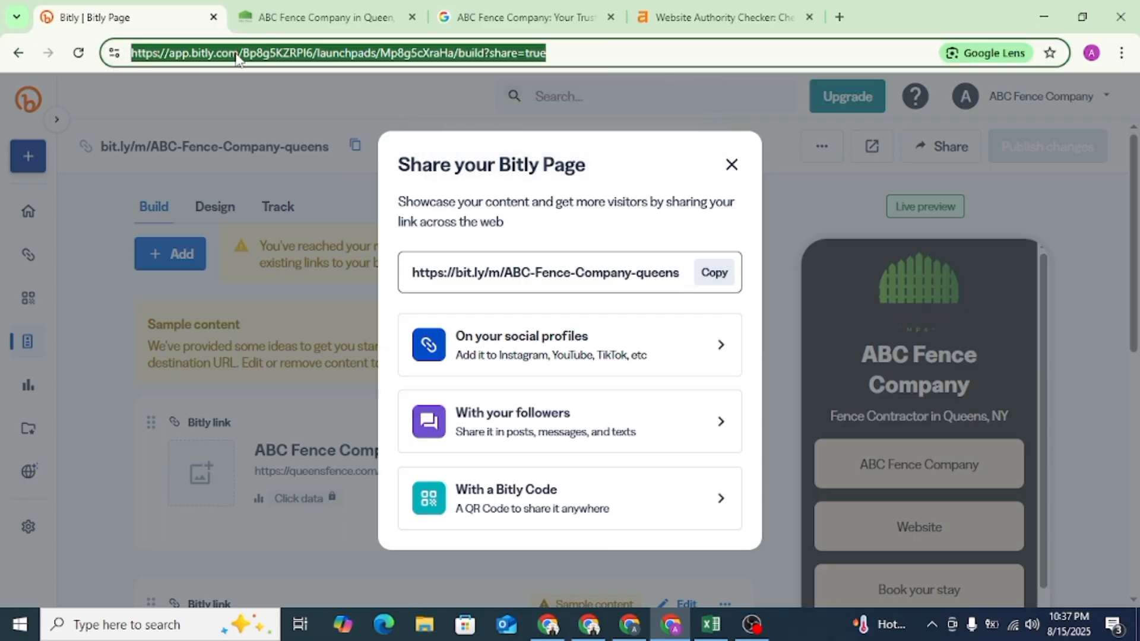
pyautogui.hotkey('ctrl', 'v')
pyautogui.press('Return')
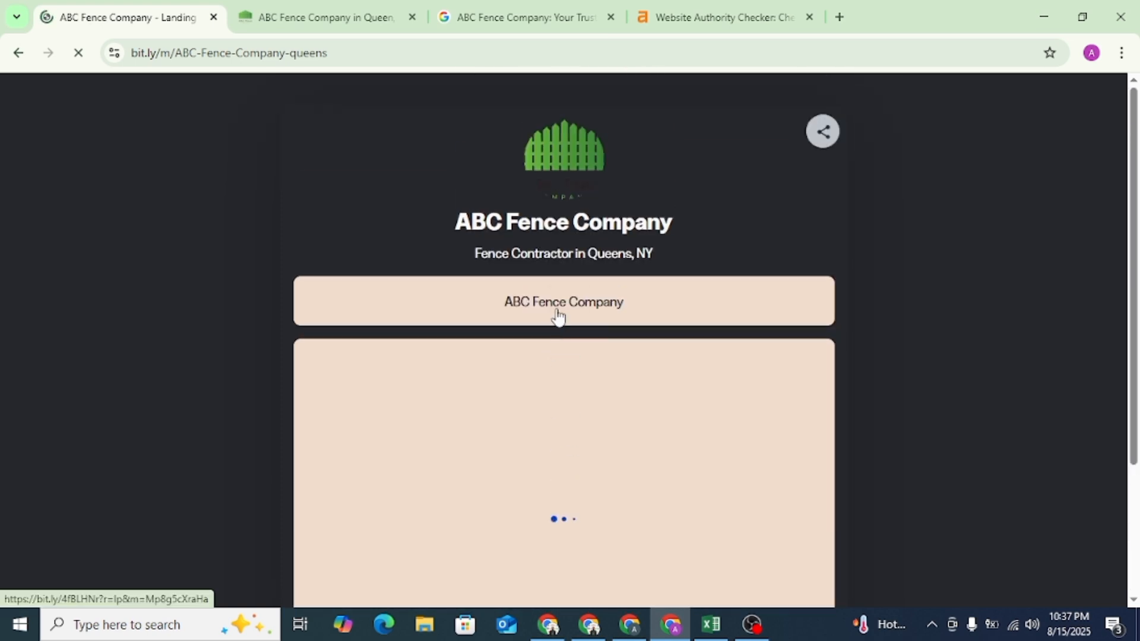
# - Inspect the HTML of the ABC Fence Company link button on the published page, including its rel attribute, and close the inspector
pyautogui.rightClick(563, 310)
pyautogui.rightClick(560, 304)
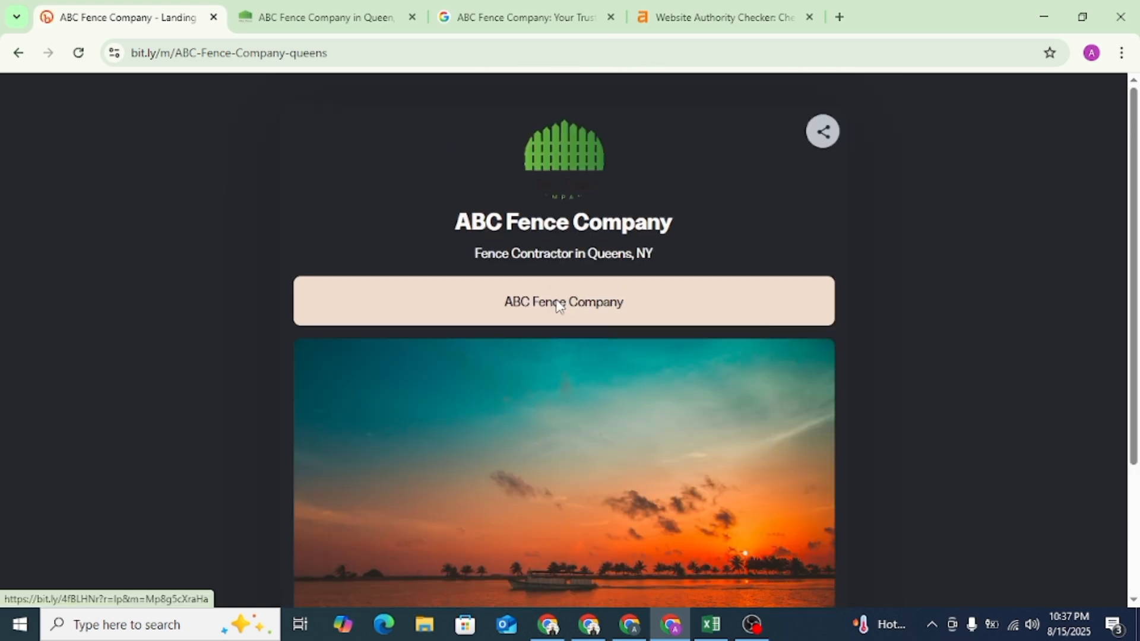
pyautogui.rightClick(558, 303)
pyautogui.click(604, 488)
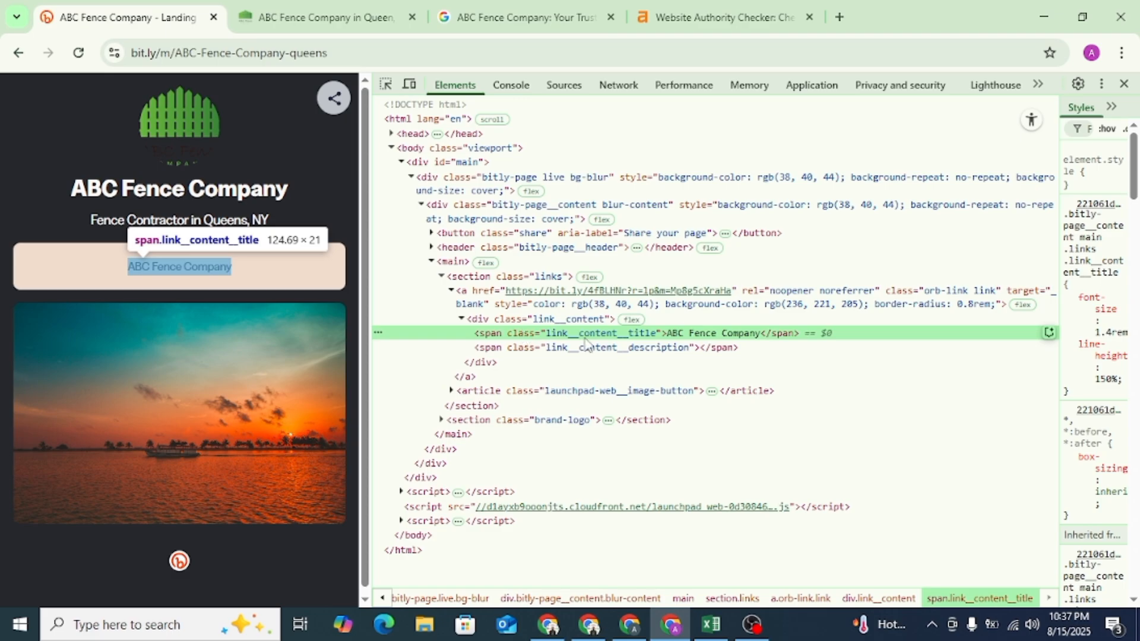
pyautogui.click(1124, 84)
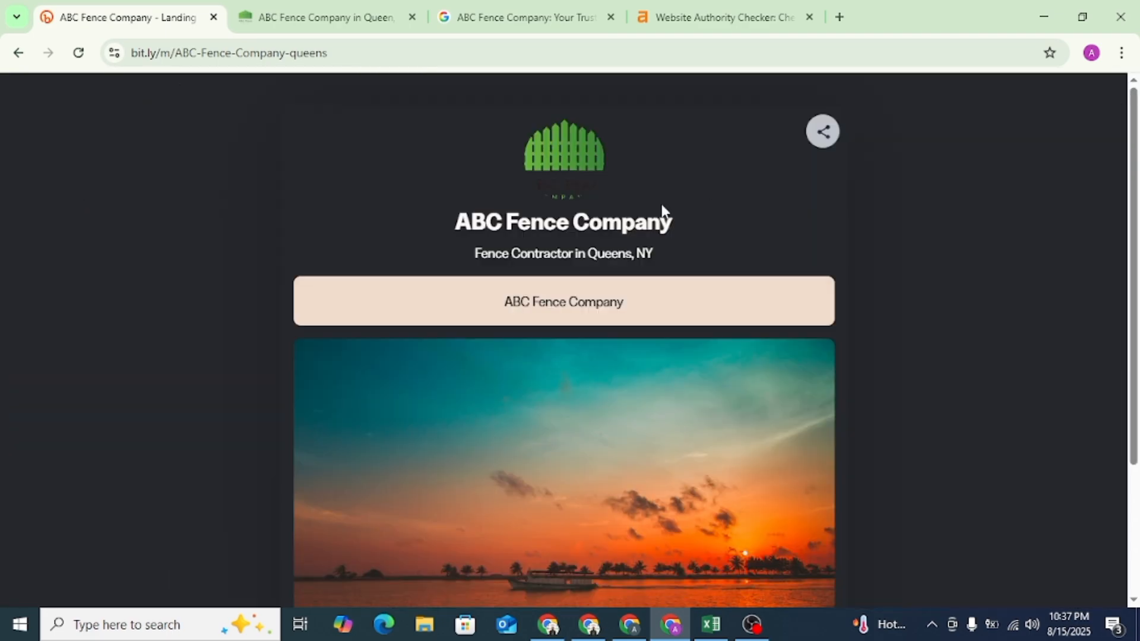
# - Test the ABC Fence Company link, return to the published page and look over its content
pyautogui.click(557, 310)
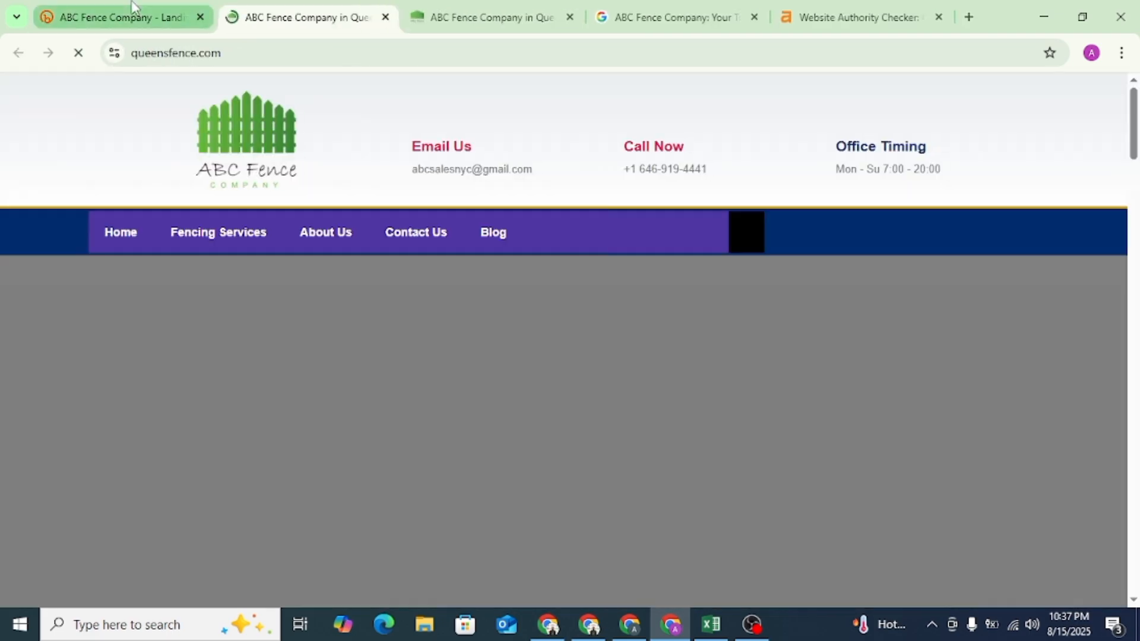
pyautogui.click(133, 16)
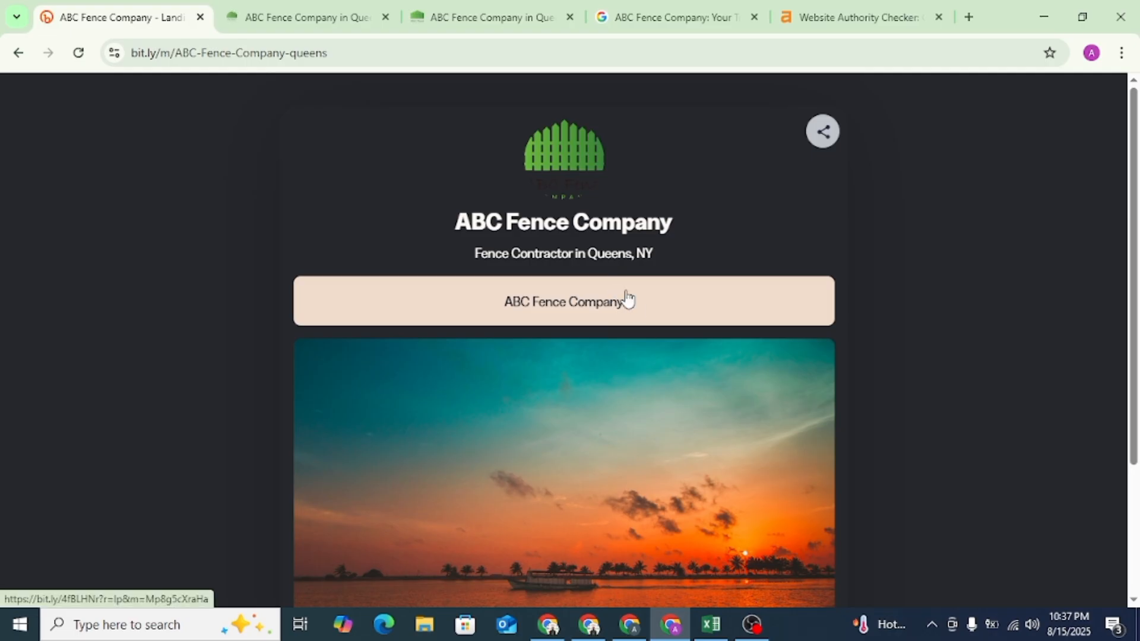
pyautogui.scroll(-2, 670, 344)
pyautogui.scroll(3, 677, 343)
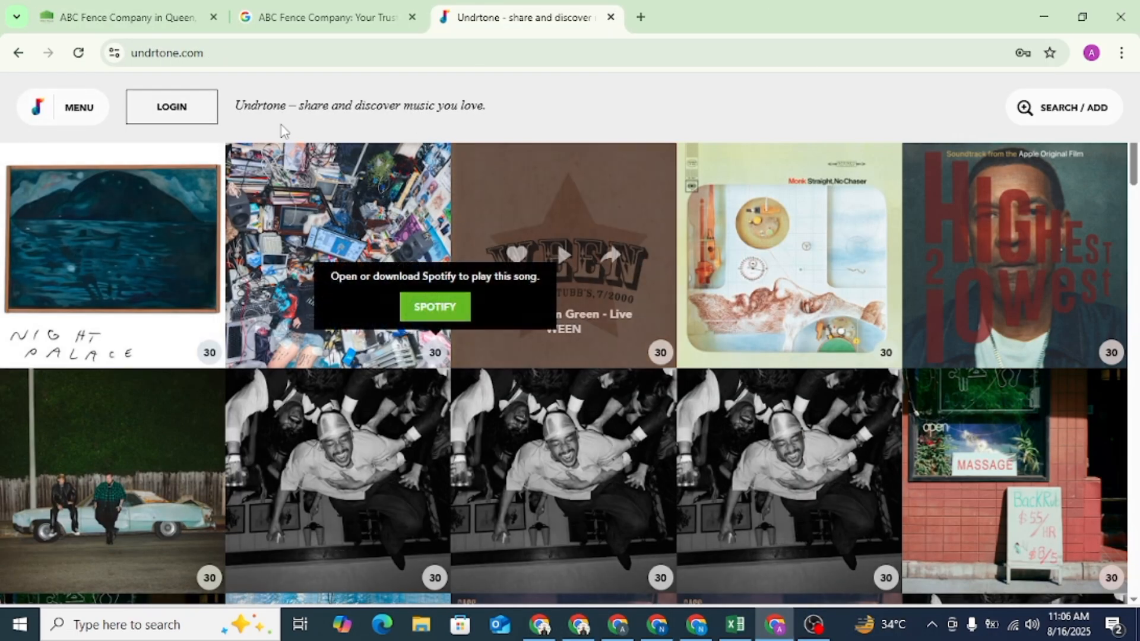
# - View the account sign-up form on Undrtone and leave the site
pyautogui.click(175, 117)
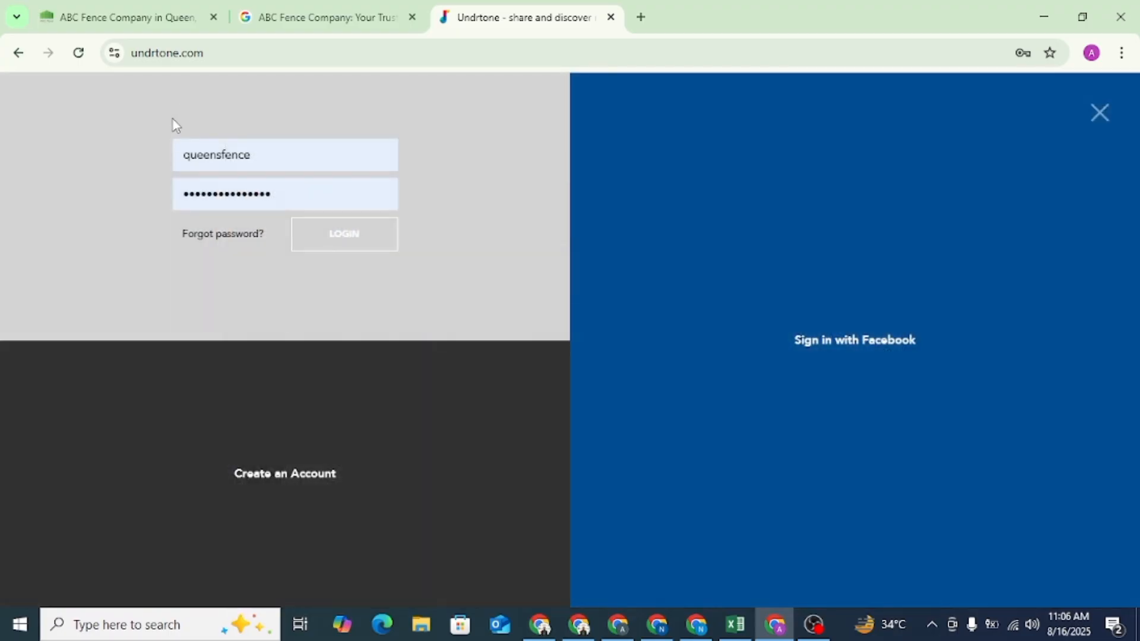
pyautogui.click(299, 473)
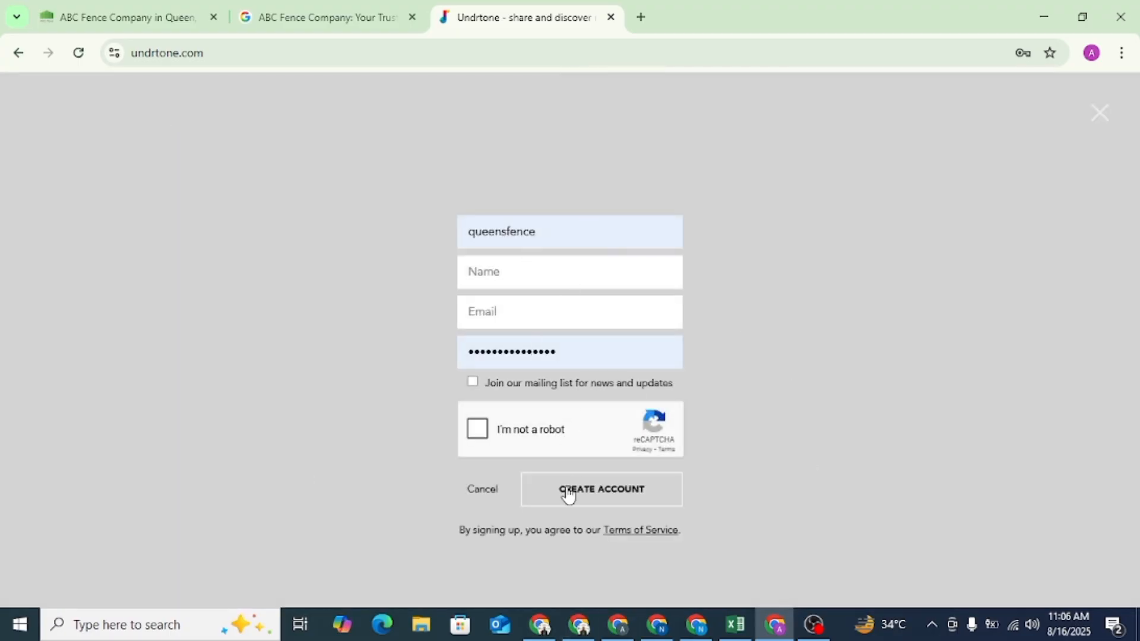
pyautogui.click(23, 56)
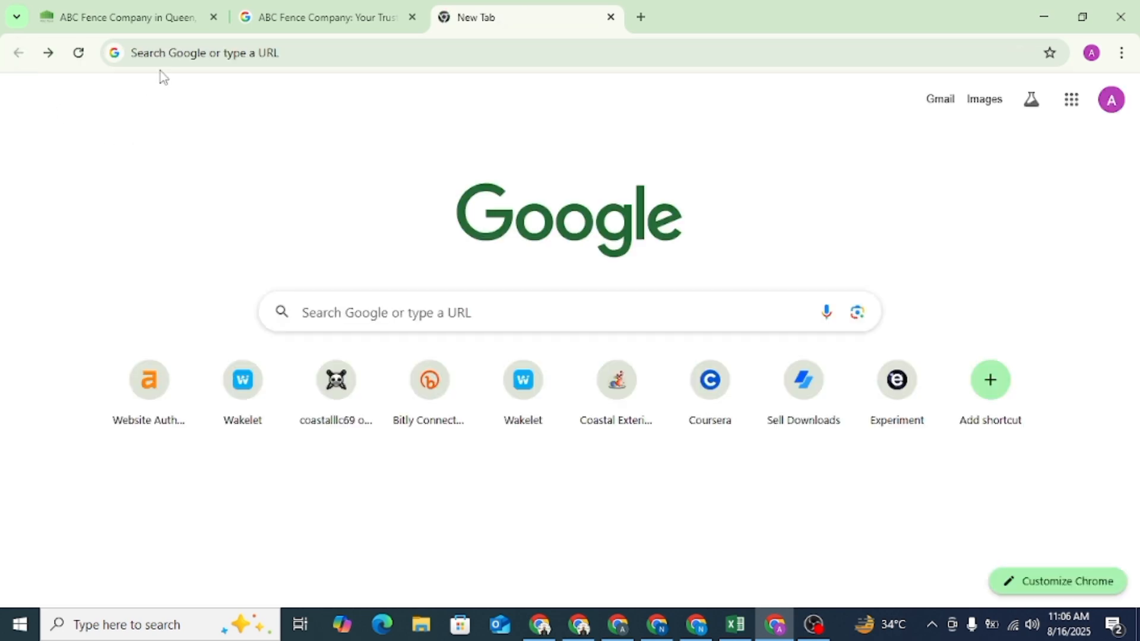
# - Load undrtone.com from the copied address and log in with the saved username and password
pyautogui.click(153, 49)
pyautogui.rightClick(155, 52)
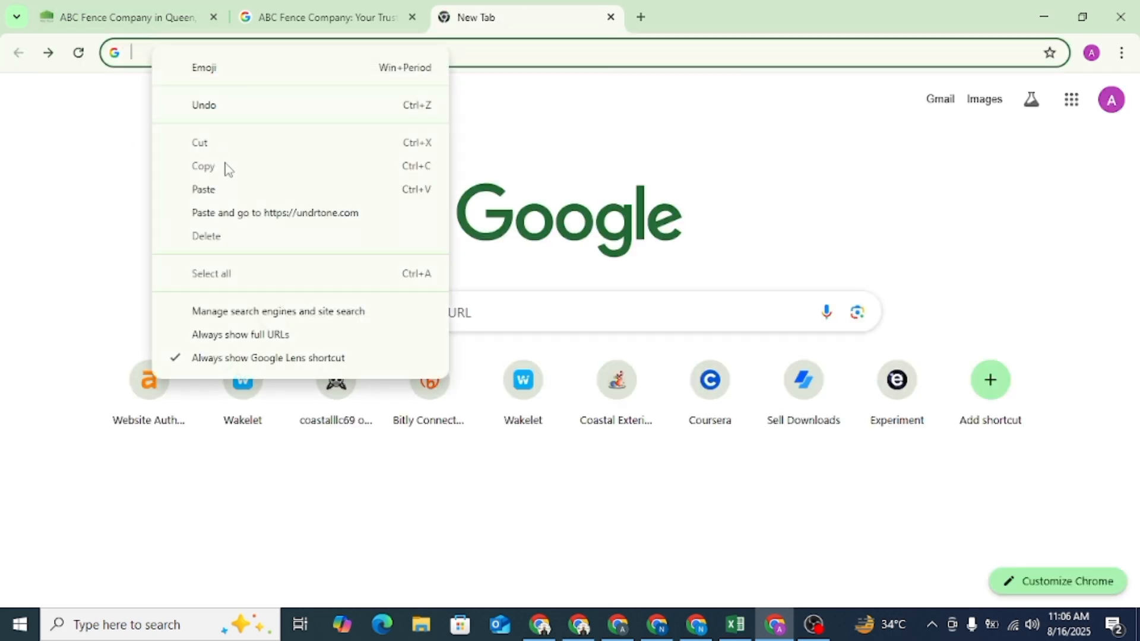
pyautogui.click(209, 189)
pyautogui.press('Return')
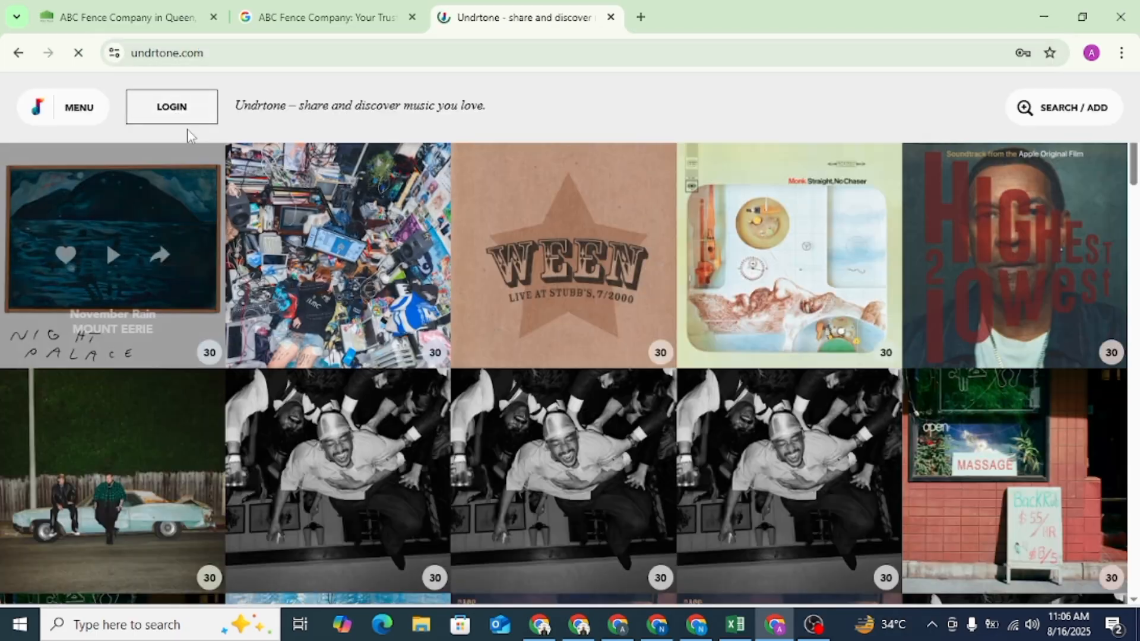
pyautogui.click(170, 115)
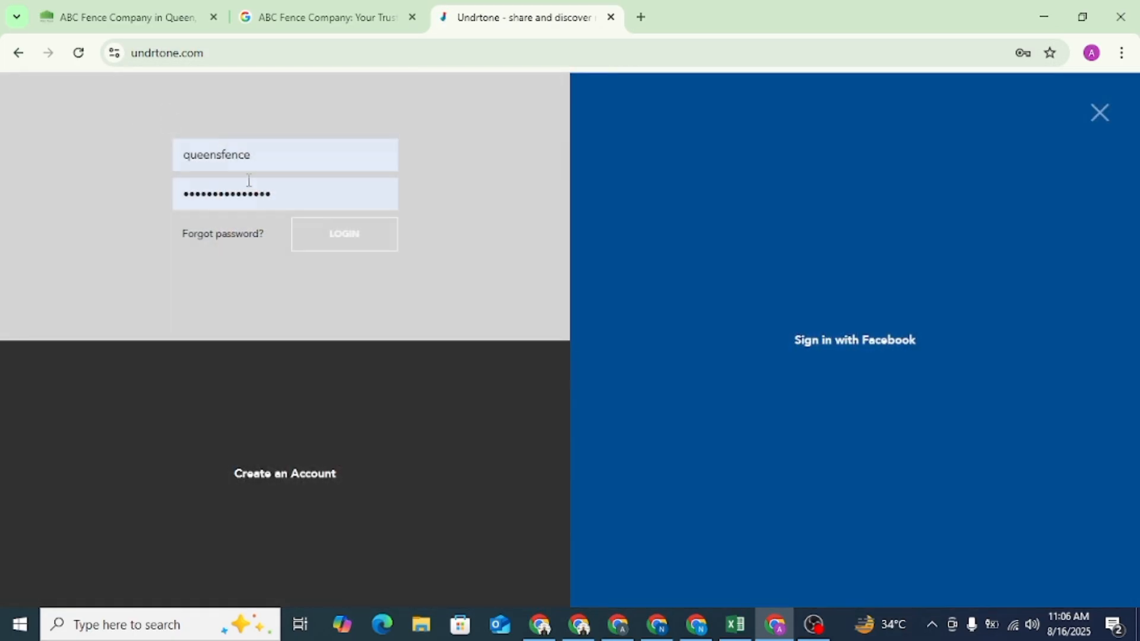
pyautogui.click(347, 240)
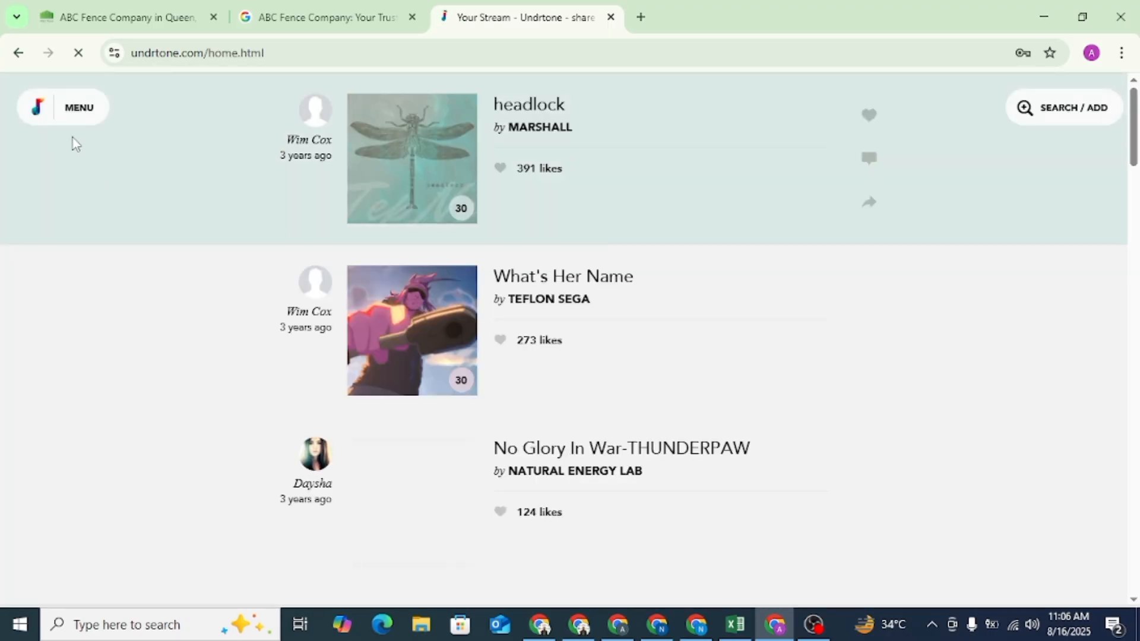
# - Open the account's own Undrtone profile page and start editing its details
pyautogui.click(81, 108)
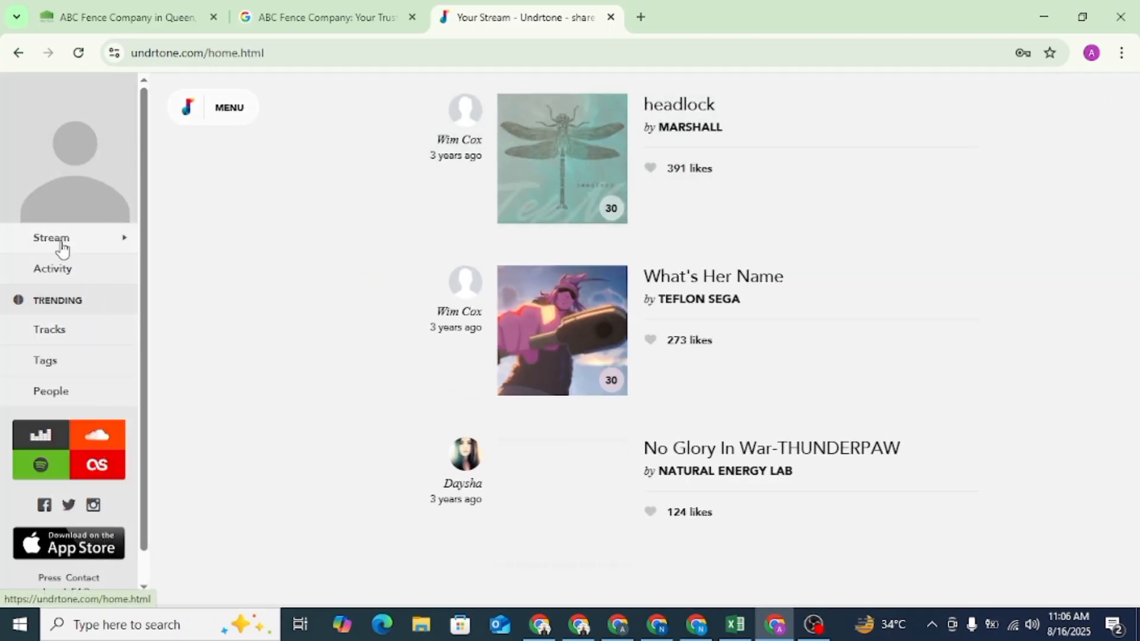
pyautogui.click(81, 192)
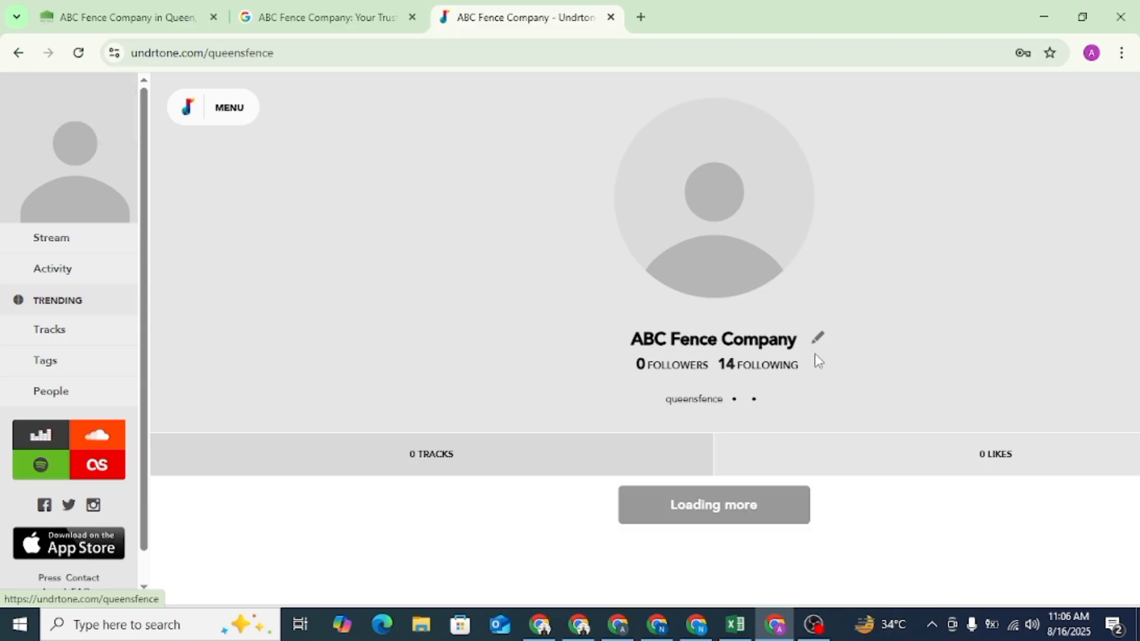
pyautogui.click(816, 338)
# - Fill the profile bio with the first two sentences of the company description copied from the Google business listing
pyautogui.click(537, 450)
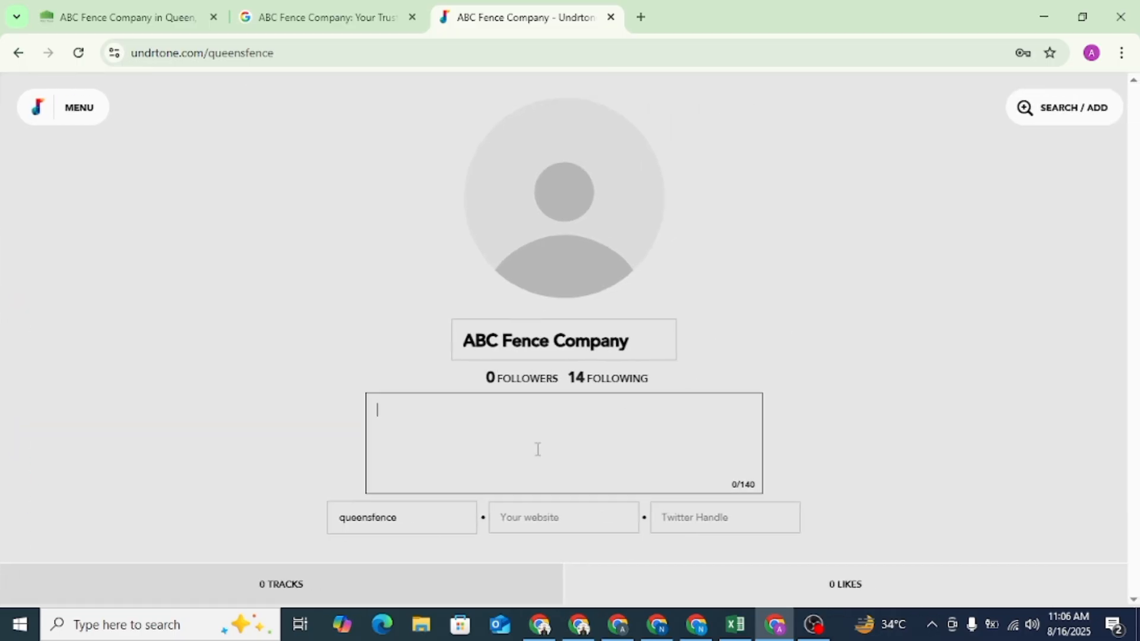
pyautogui.click(331, 7)
pyautogui.scroll(-15, 881, 307)
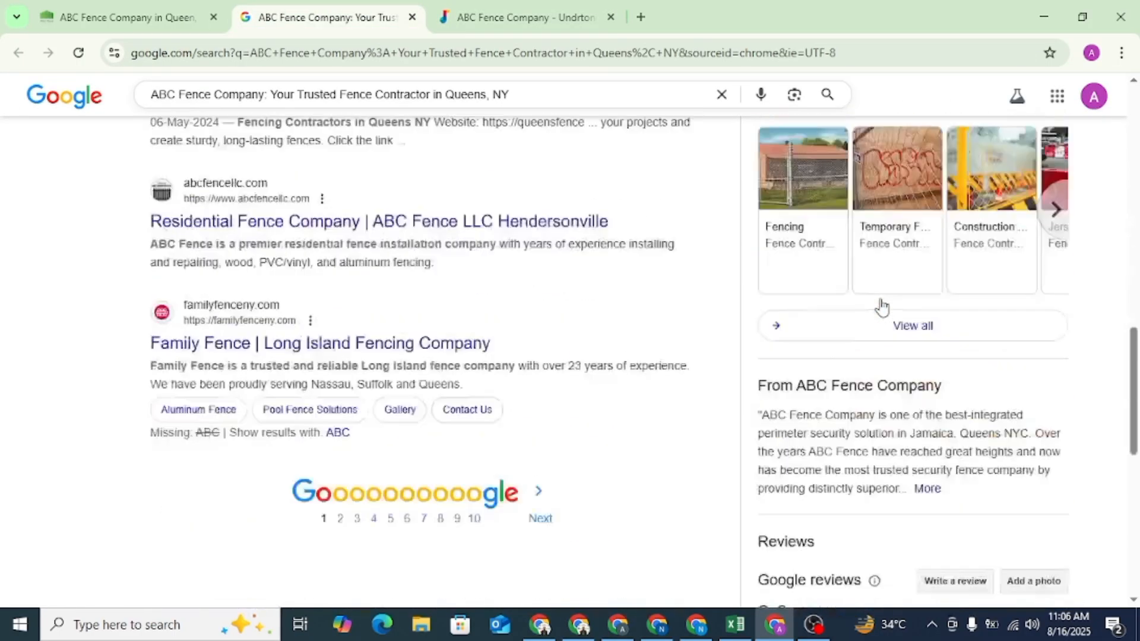
pyautogui.scroll(-4, 882, 307)
pyautogui.click(931, 249)
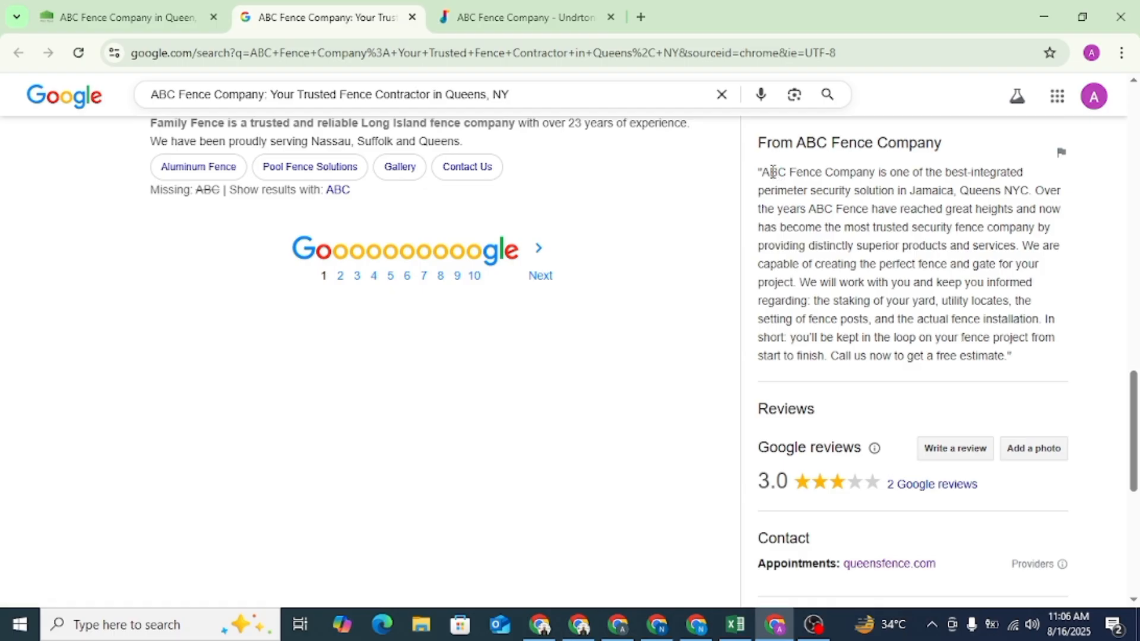
pyautogui.moveTo(763, 171); pyautogui.dragTo(832, 190)
pyautogui.moveTo(862, 227); pyautogui.dragTo(1024, 246)
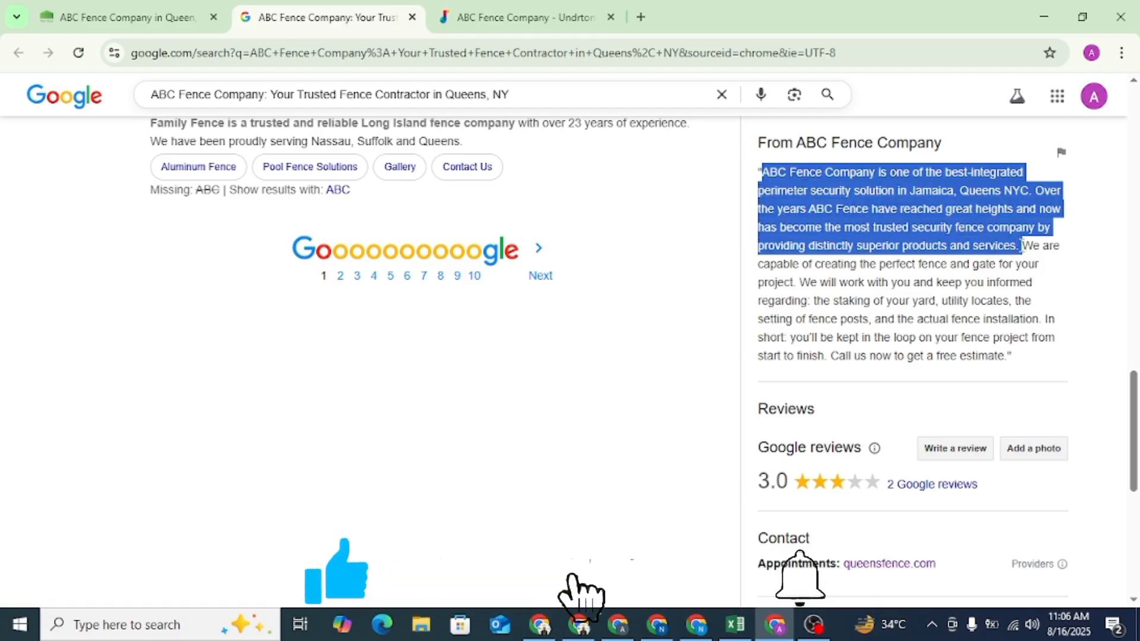
pyautogui.click(516, 16)
pyautogui.click(453, 457)
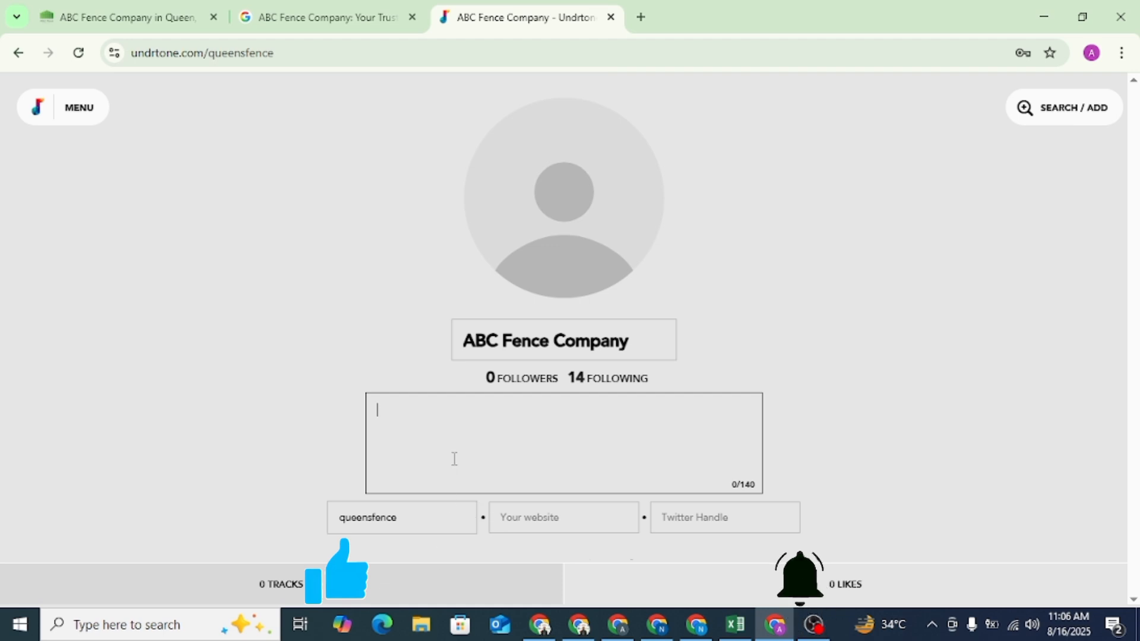
pyautogui.write('ABC Fence Company is one of the best-integrated perimeter security solution in Jamaica, Queens NYC. Over the years ABC Fence have reached gr')
pyautogui.click(564, 517)
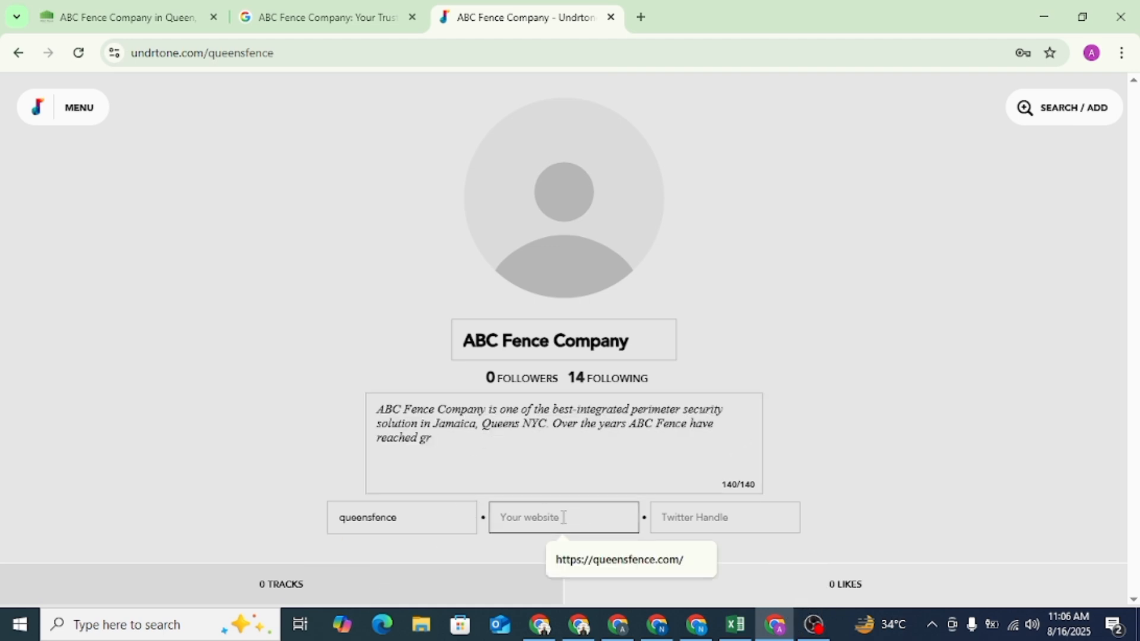
pyautogui.click(603, 561)
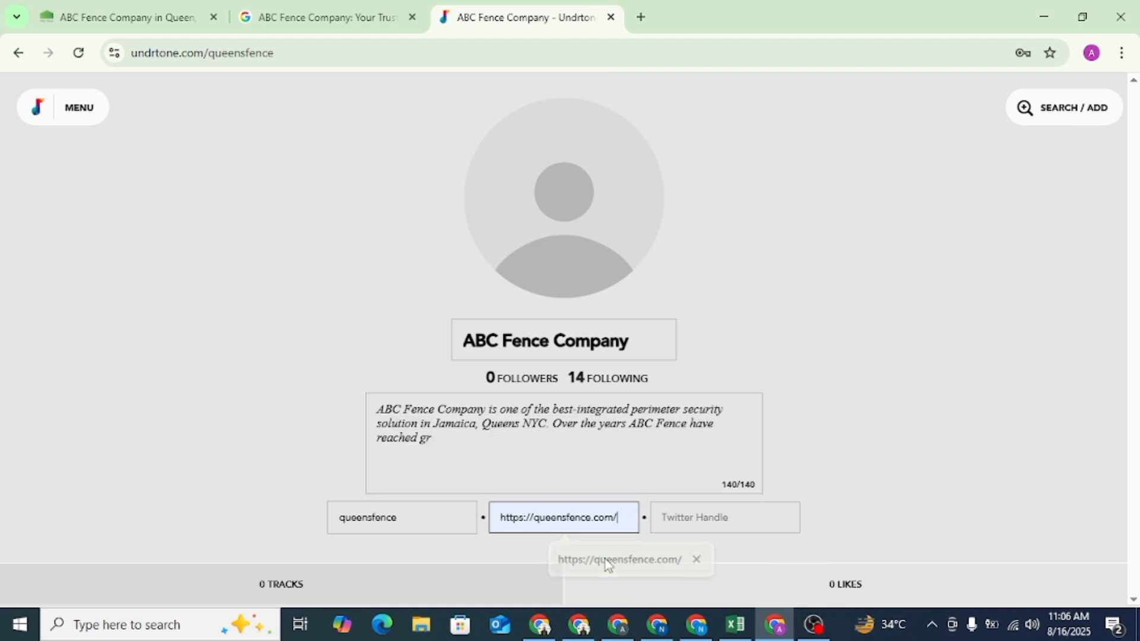
pyautogui.click(841, 307)
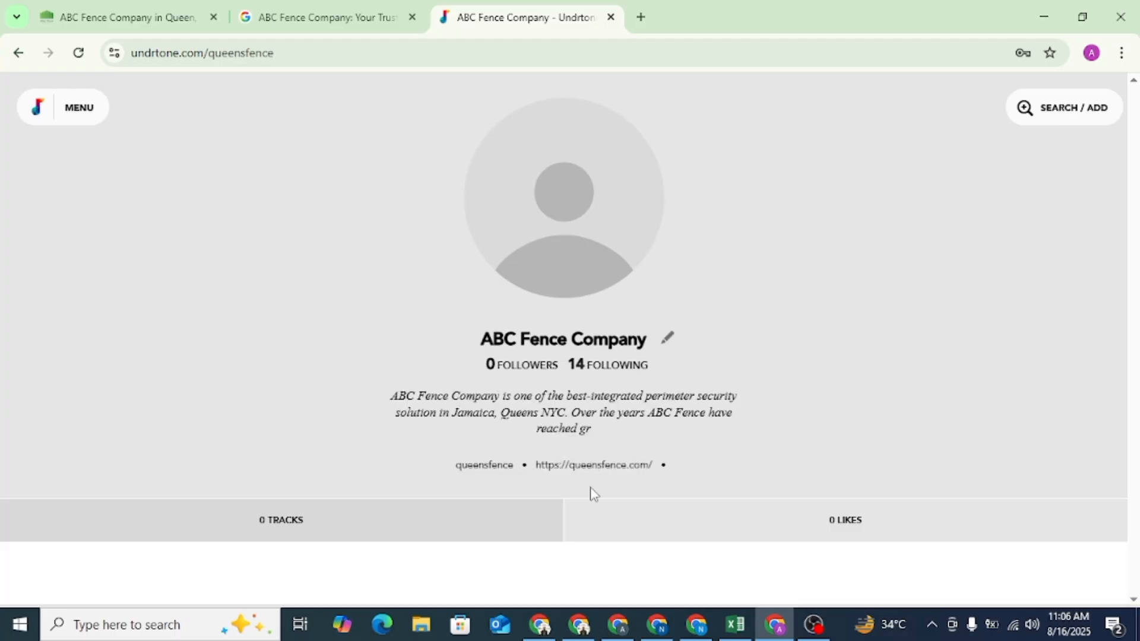
# - Inspect the HTML of the website link on the Undrtone profile and close the inspector
pyautogui.rightClick(612, 468)
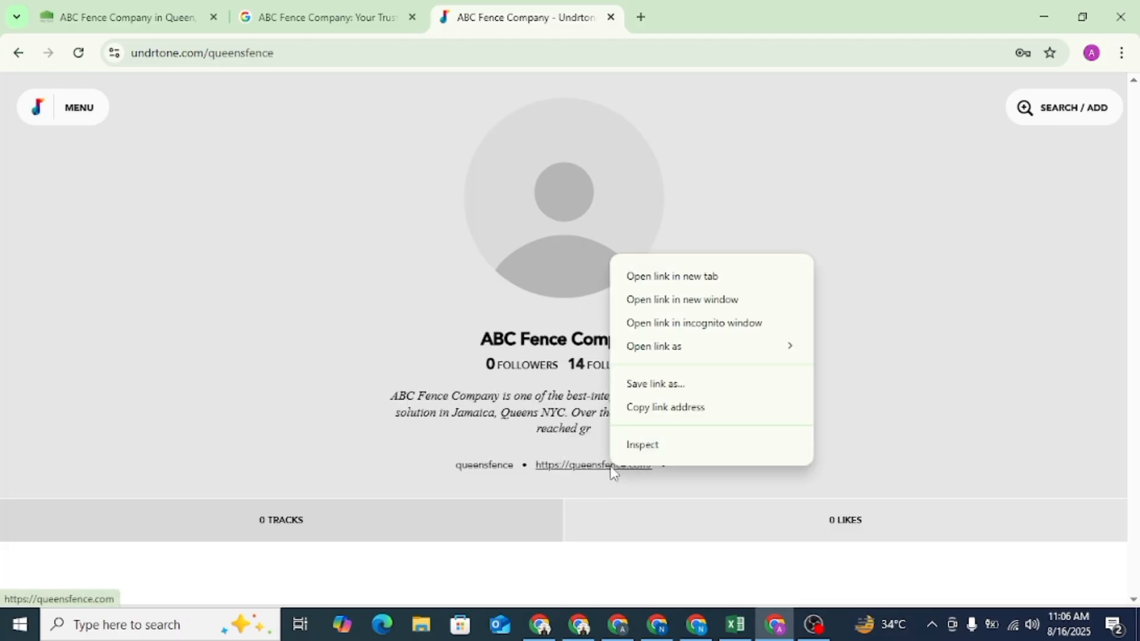
pyautogui.click(649, 446)
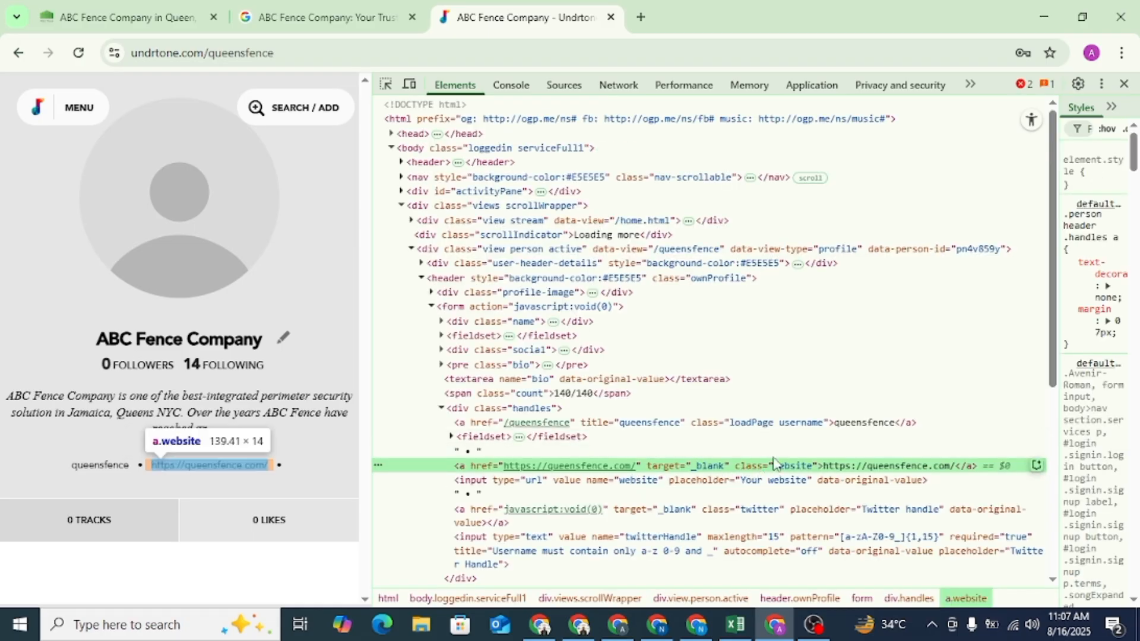
pyautogui.click(1125, 84)
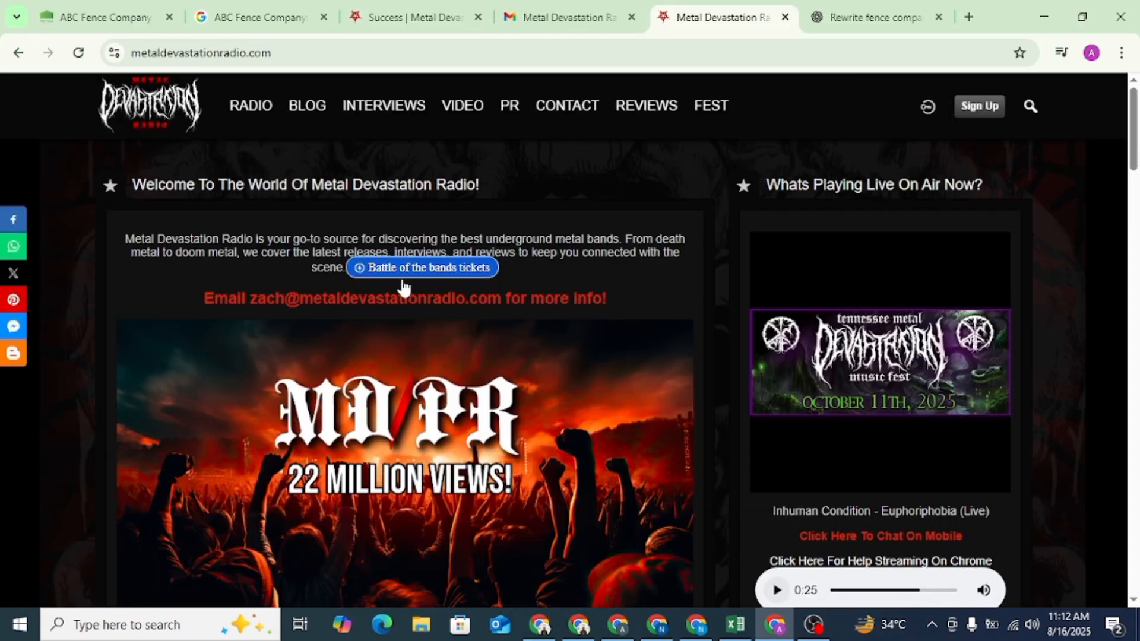
# - Look over the Metal Devastation Radio home page and sign-up form, and log in with the saved username and password
pyautogui.scroll(-2, 450, 219)
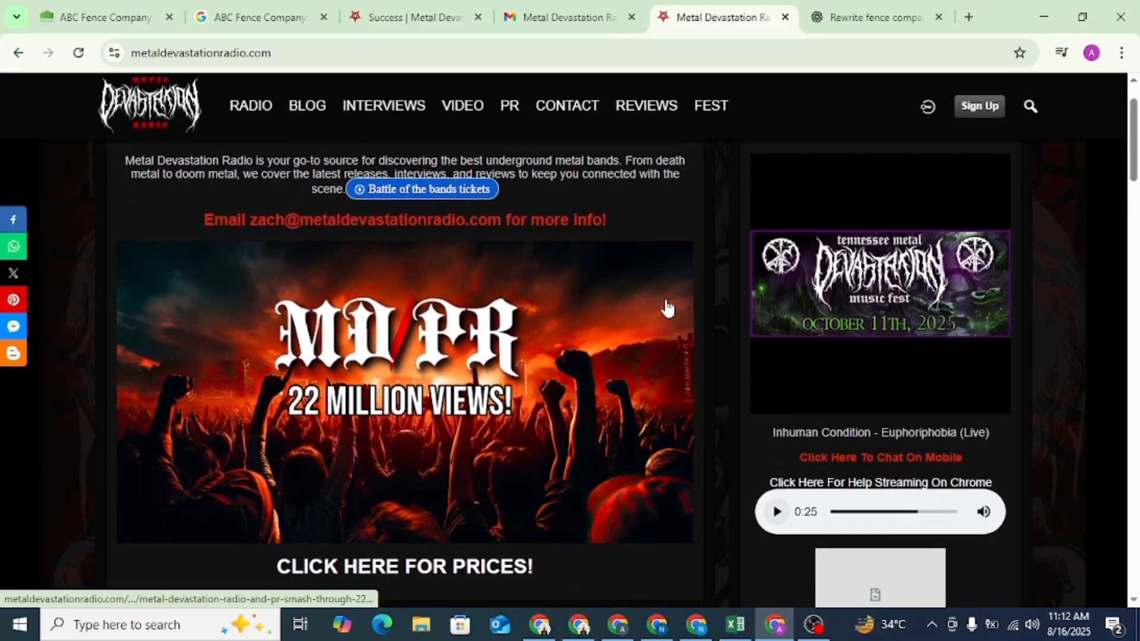
pyautogui.scroll(2, 664, 308)
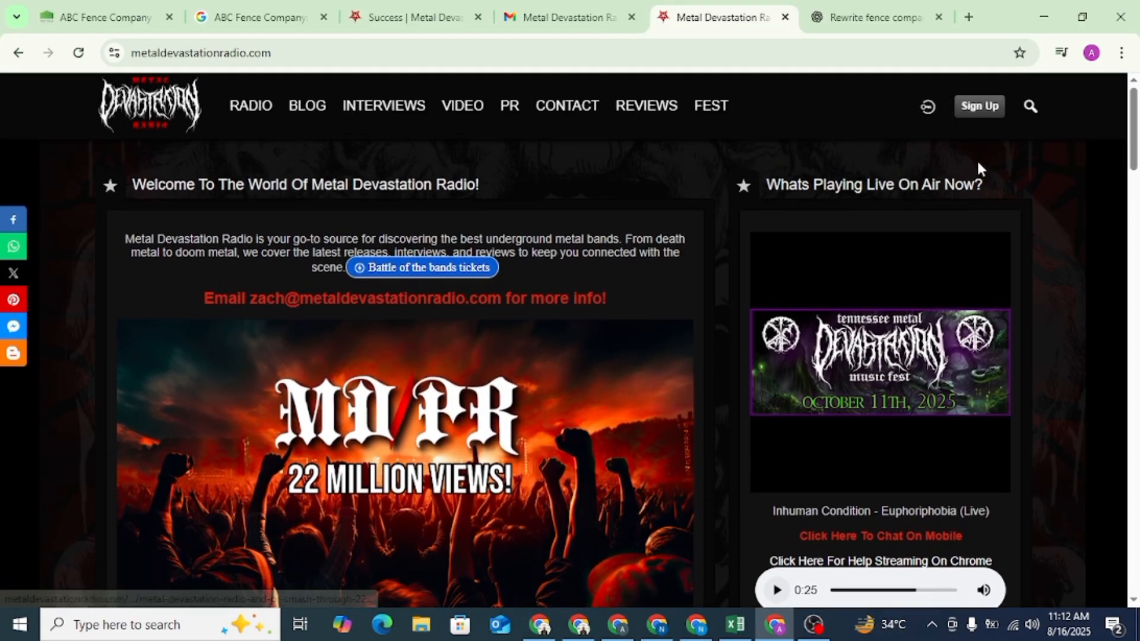
pyautogui.click(975, 116)
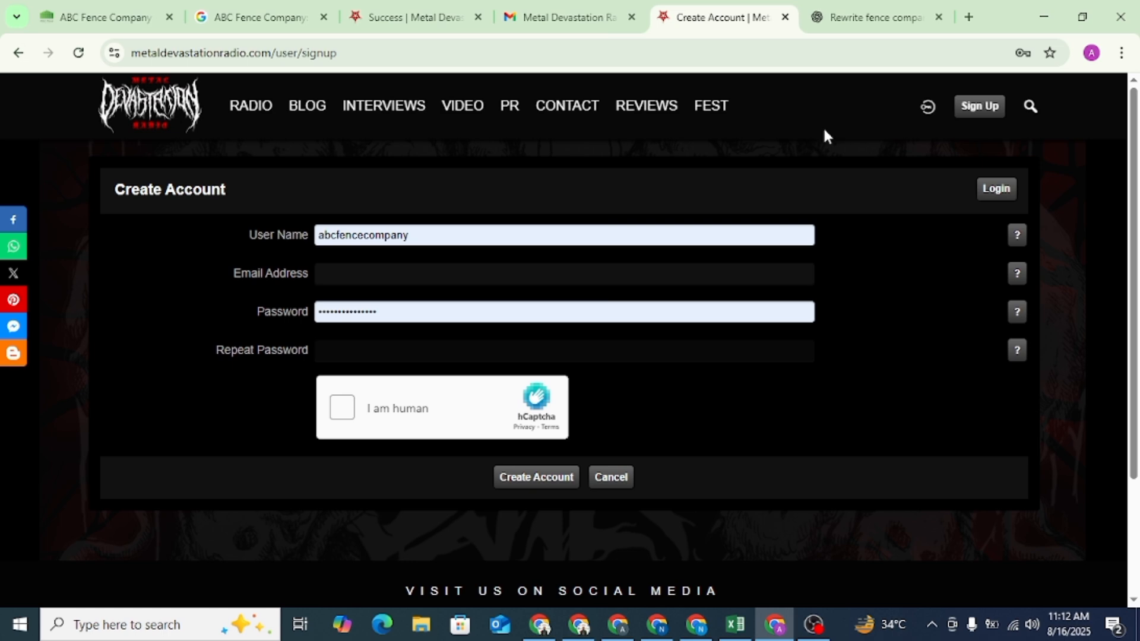
pyautogui.scroll(-3, 544, 463)
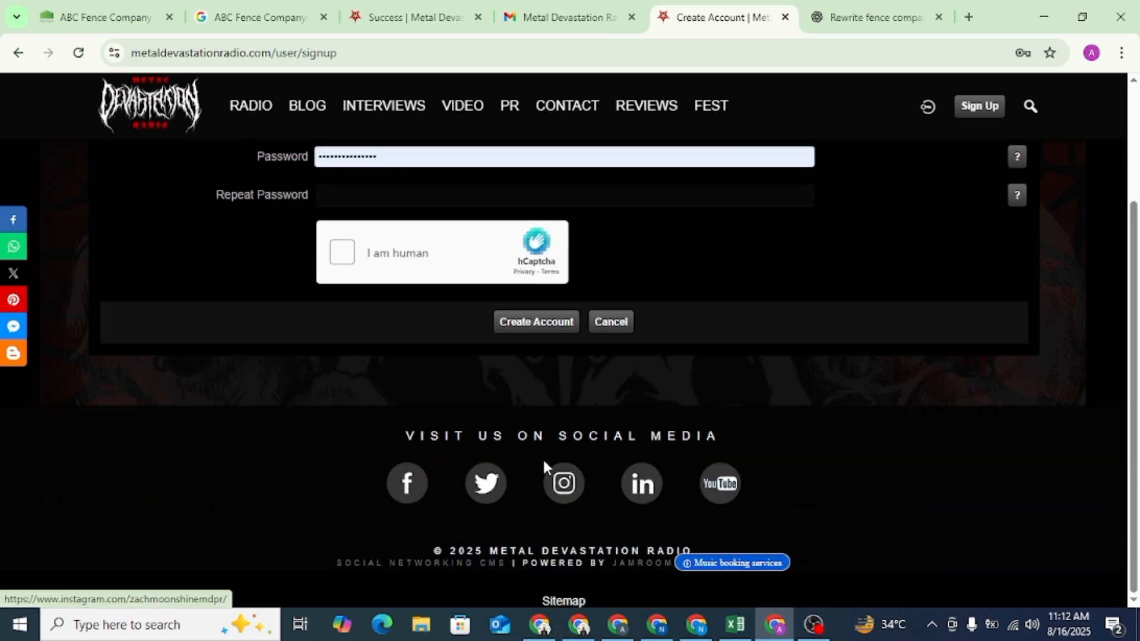
pyautogui.scroll(3, 543, 457)
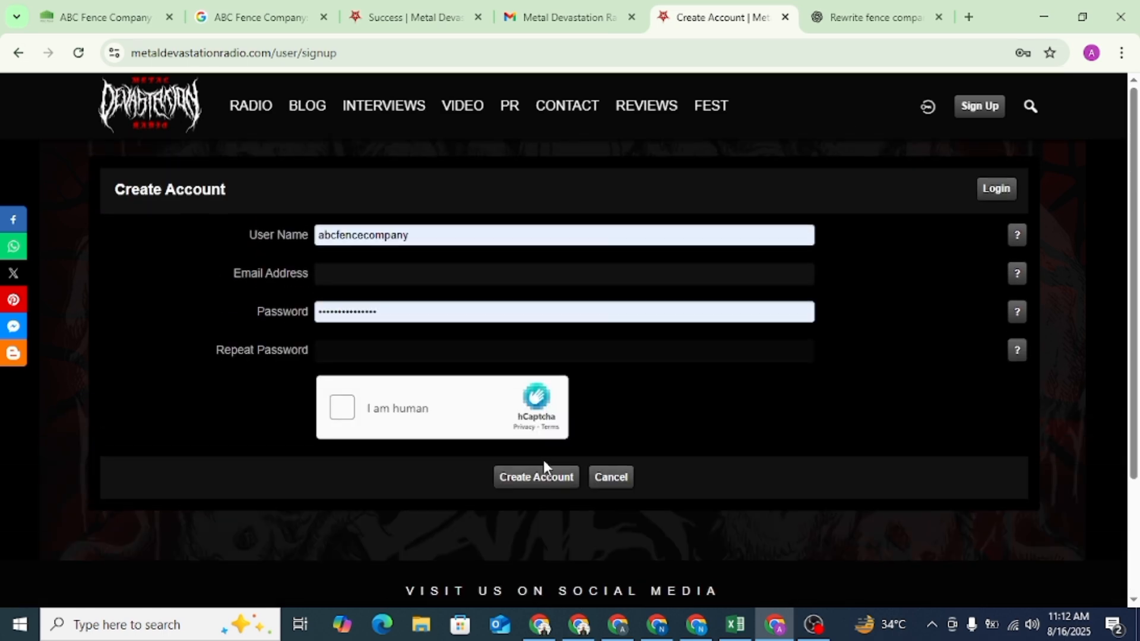
pyautogui.click(986, 191)
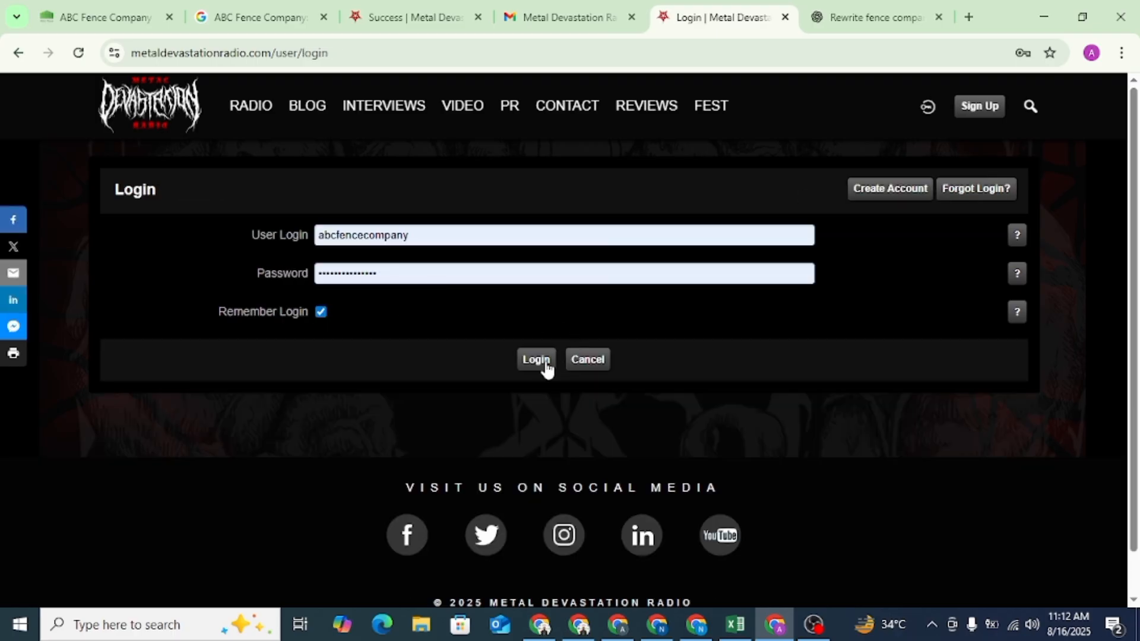
pyautogui.click(545, 361)
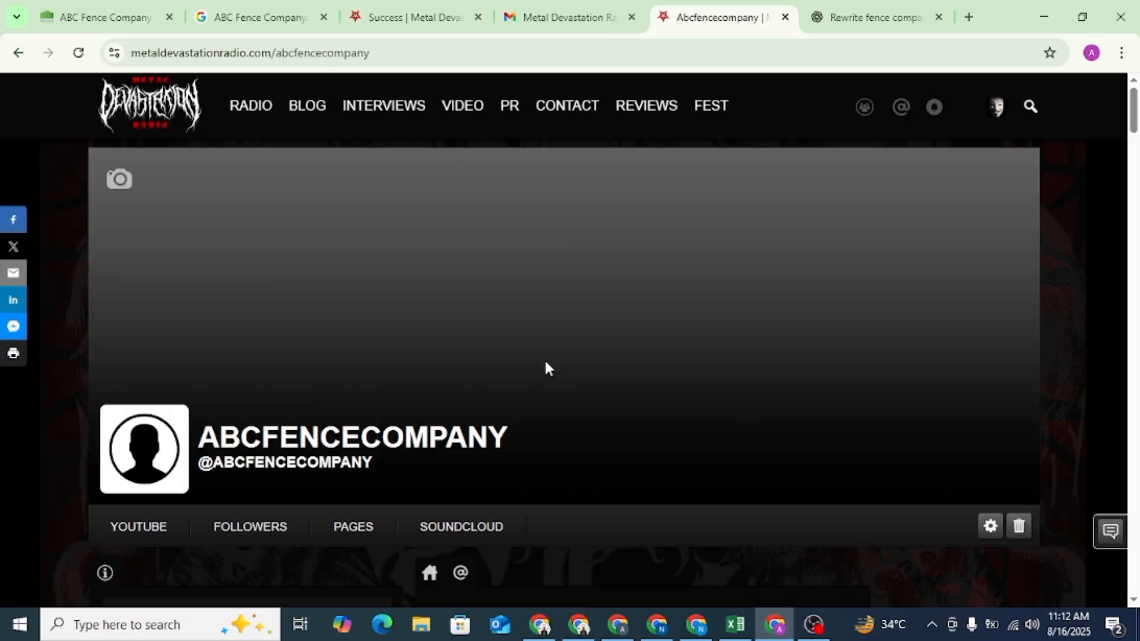
# - Open the profile settings of the Metal Devastation Radio account and look over the available fields
pyautogui.moveTo(998, 120)
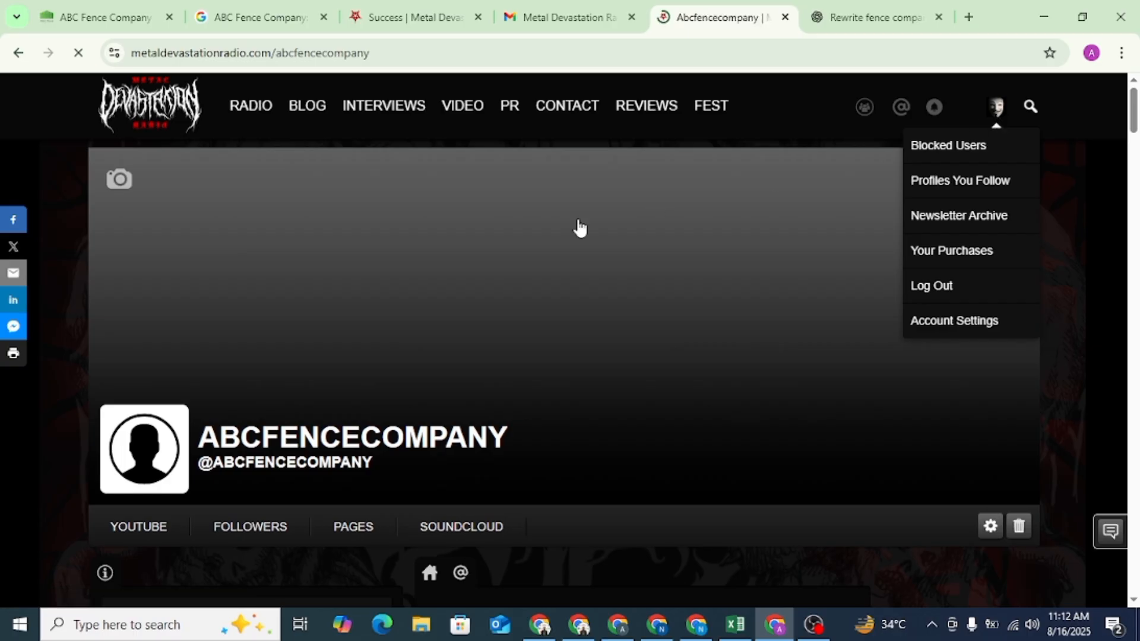
pyautogui.scroll(-5, 346, 283)
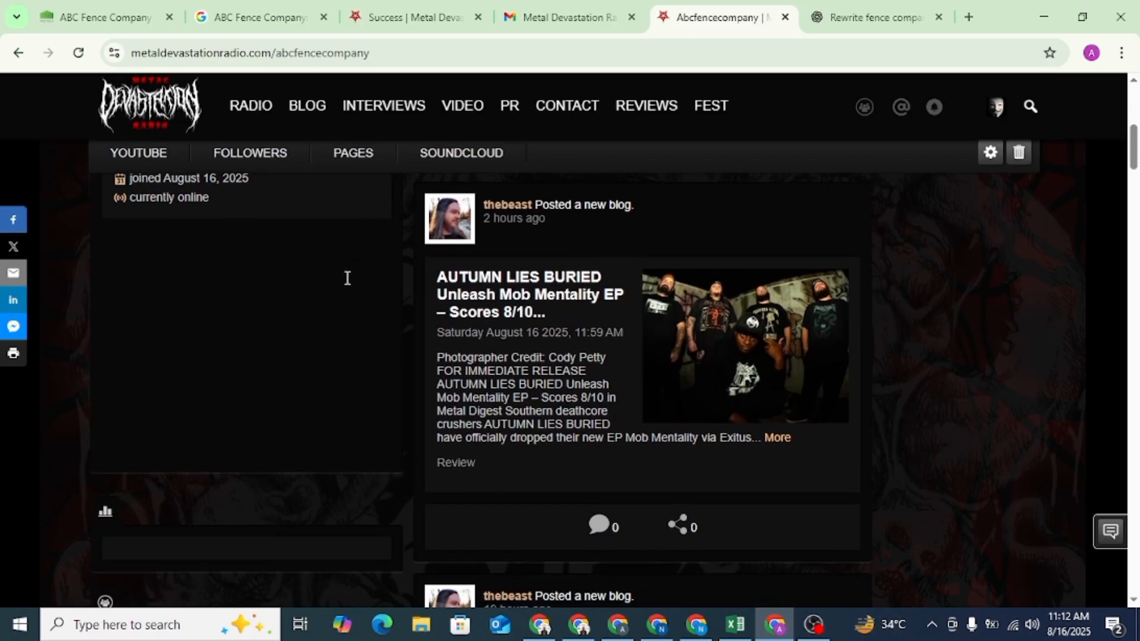
pyautogui.scroll(2, 636, 309)
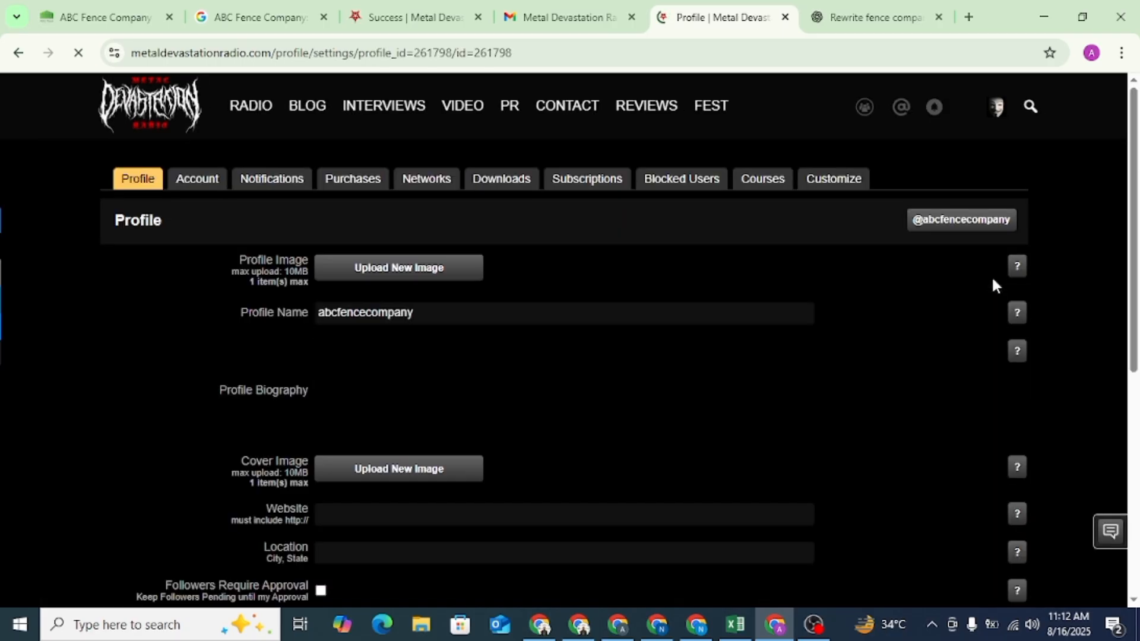
pyautogui.scroll(-4, 387, 496)
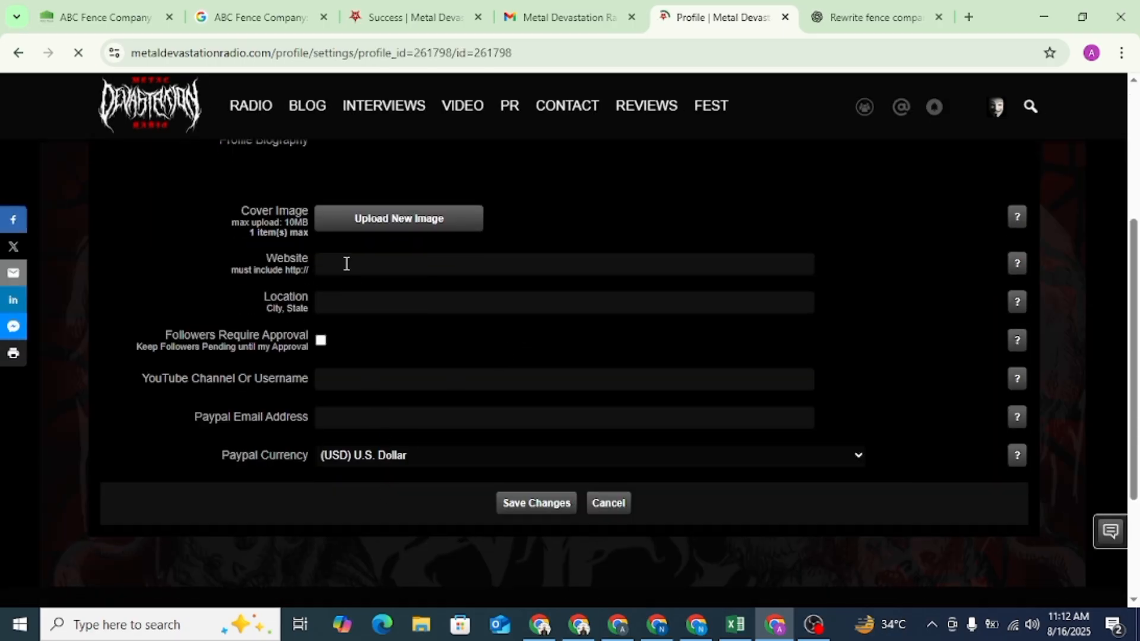
pyautogui.scroll(3, 428, 300)
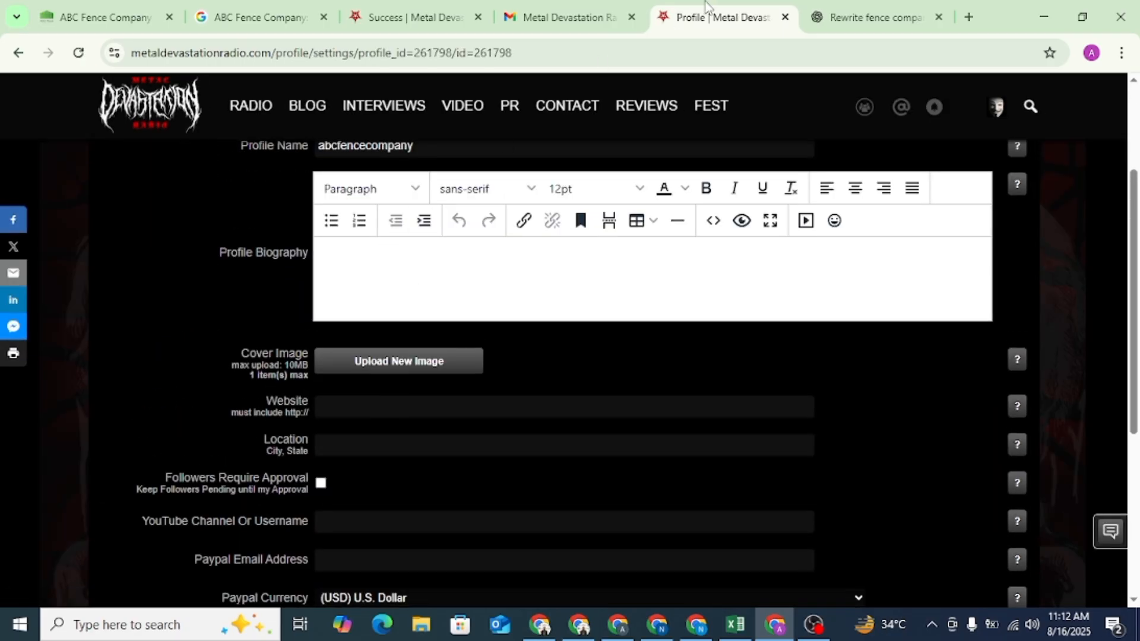
# - Copy the first two paragraphs of the rewritten company description from ChatGPT and paste them into the Profile Biography
pyautogui.click(844, 15)
pyautogui.moveTo(515, 432); pyautogui.dragTo(250, 301)
pyautogui.rightClick(303, 316)
pyautogui.click(339, 337)
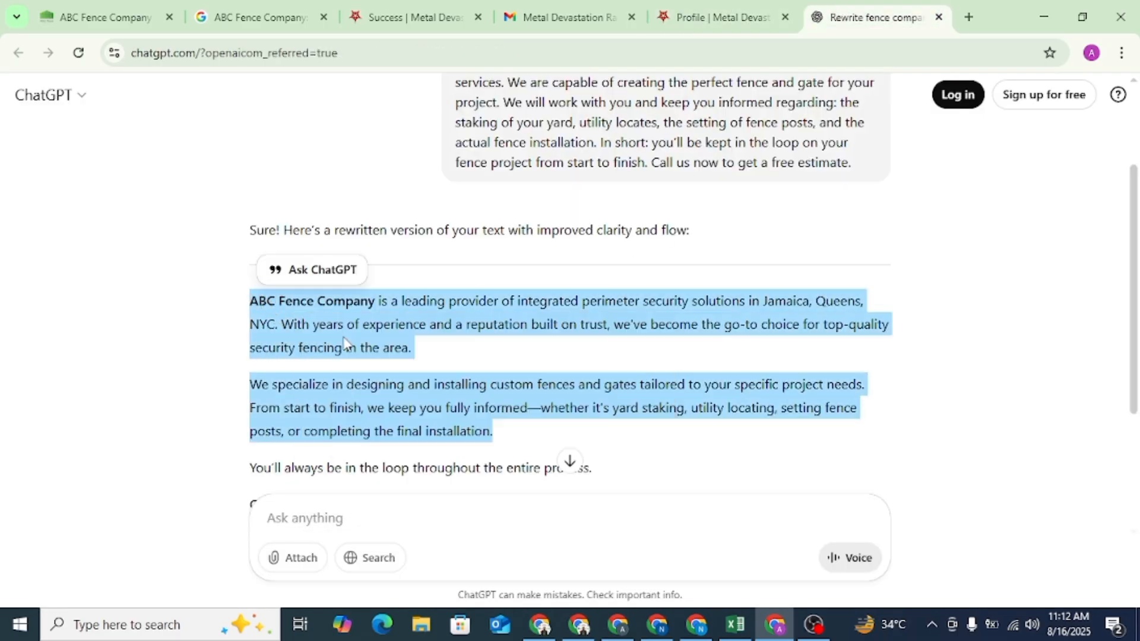
pyautogui.click(706, 7)
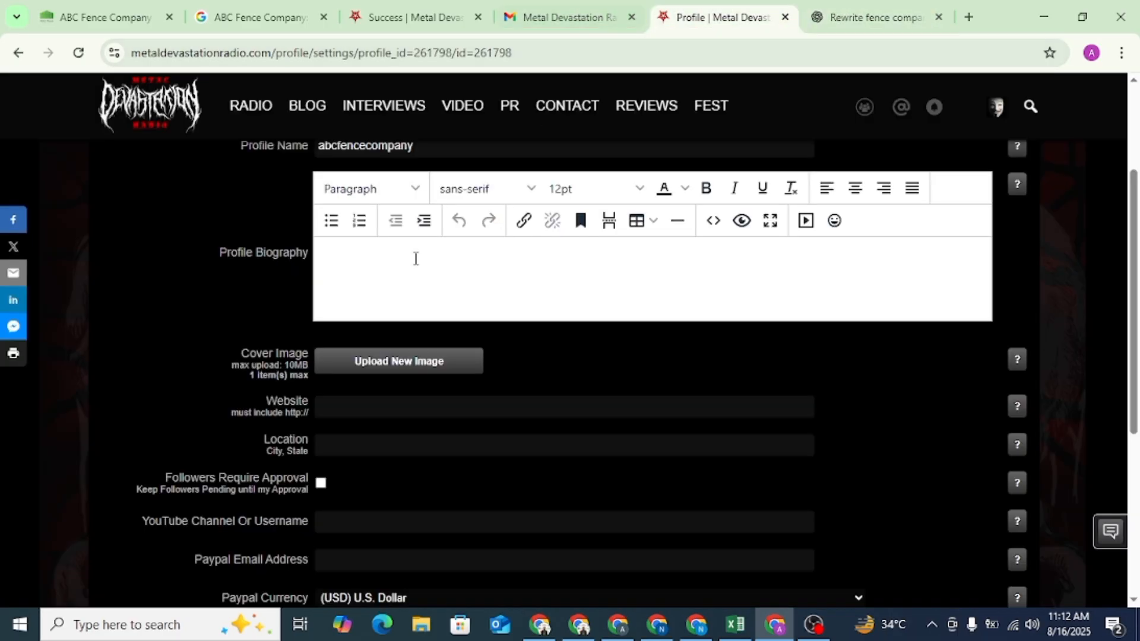
pyautogui.click(371, 262)
pyautogui.hotkey('ctrl', 'v')
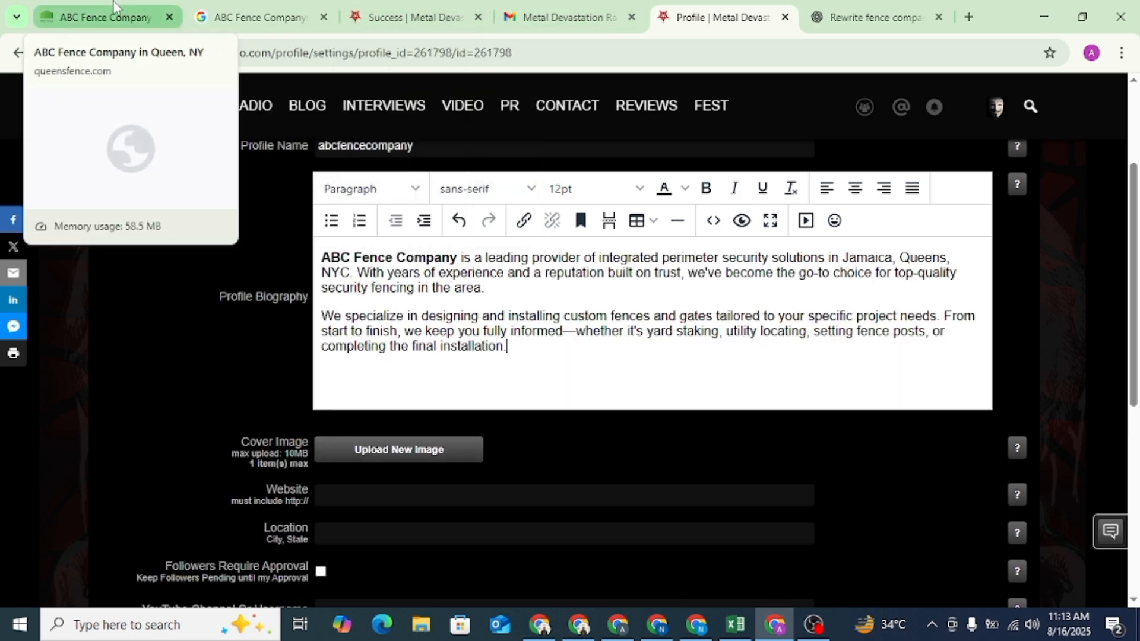
pyautogui.click(118, 17)
pyautogui.click(229, 52)
pyautogui.rightClick(228, 49)
pyautogui.click(228, 51)
pyautogui.tripleClick(229, 52)
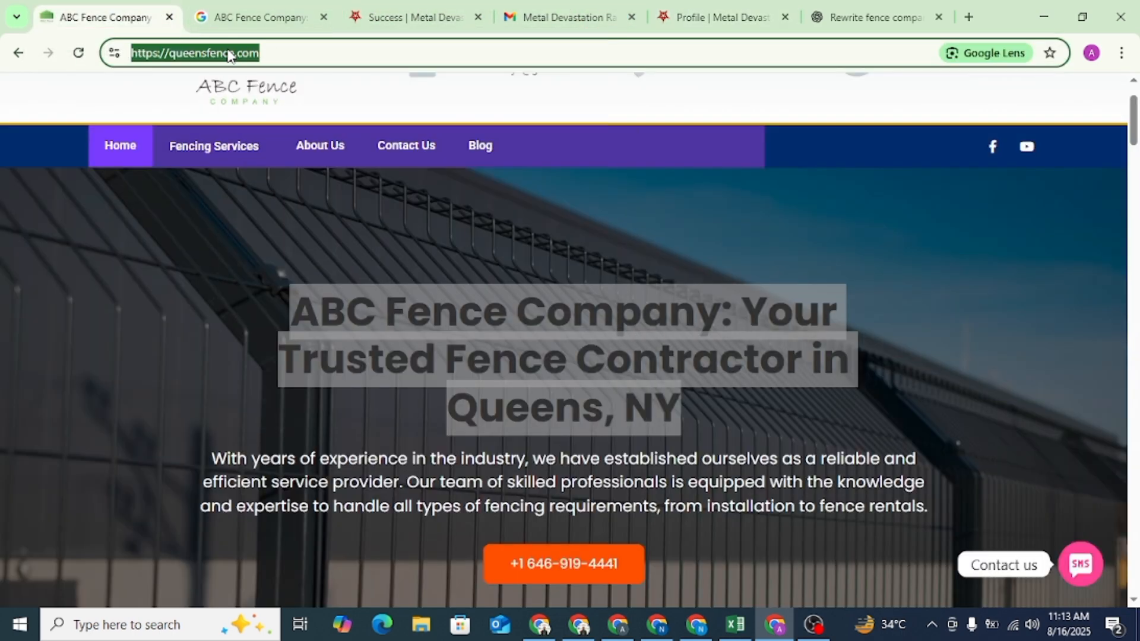
pyautogui.rightClick(228, 49)
pyautogui.click(297, 215)
pyautogui.click(861, 12)
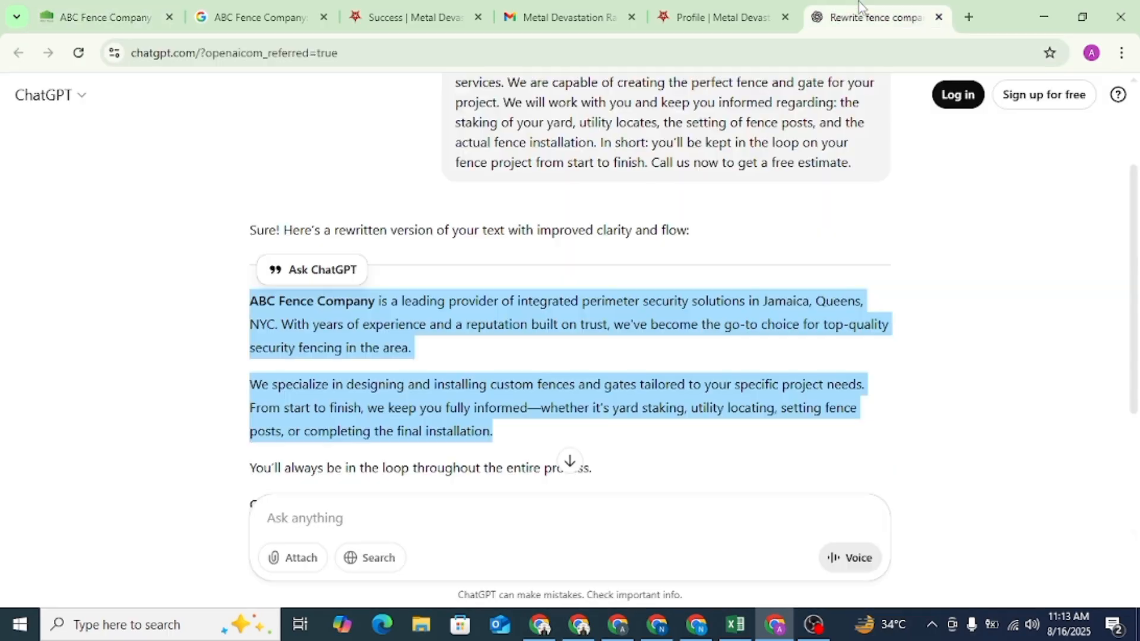
pyautogui.click(741, 6)
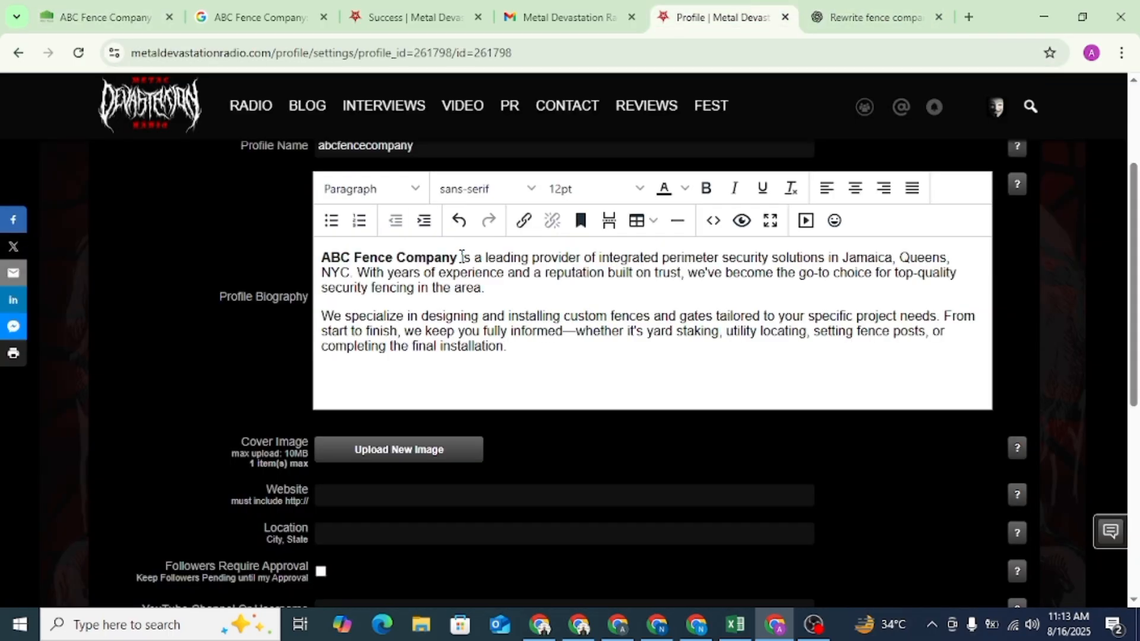
pyautogui.moveTo(461, 257); pyautogui.dragTo(332, 260)
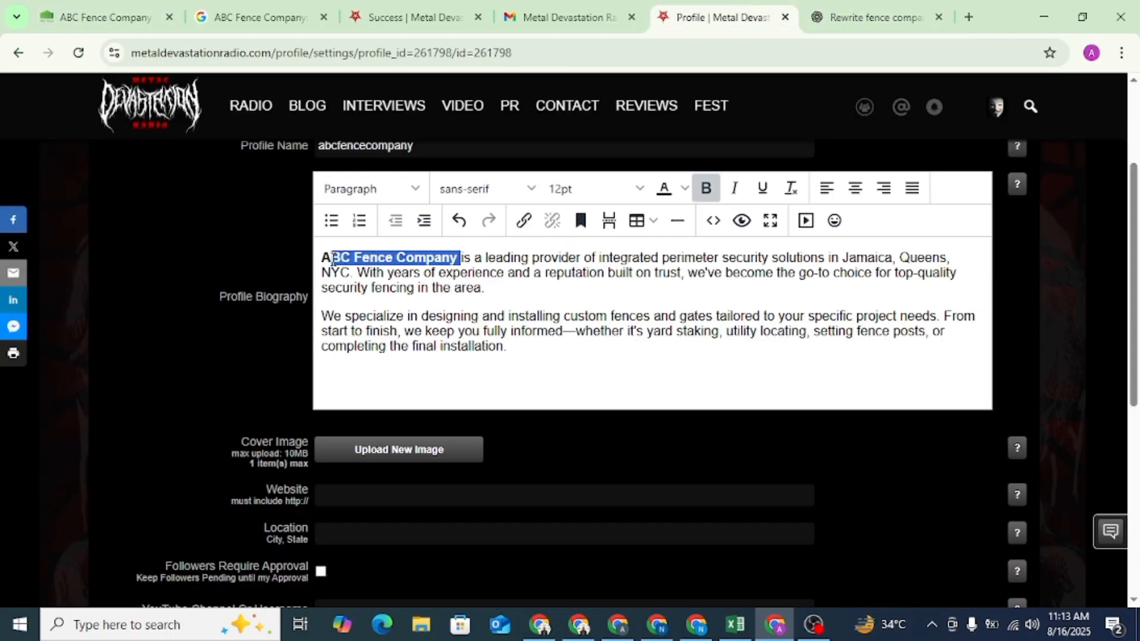
pyautogui.click(523, 220)
pyautogui.hotkey('ctrl', 'v')
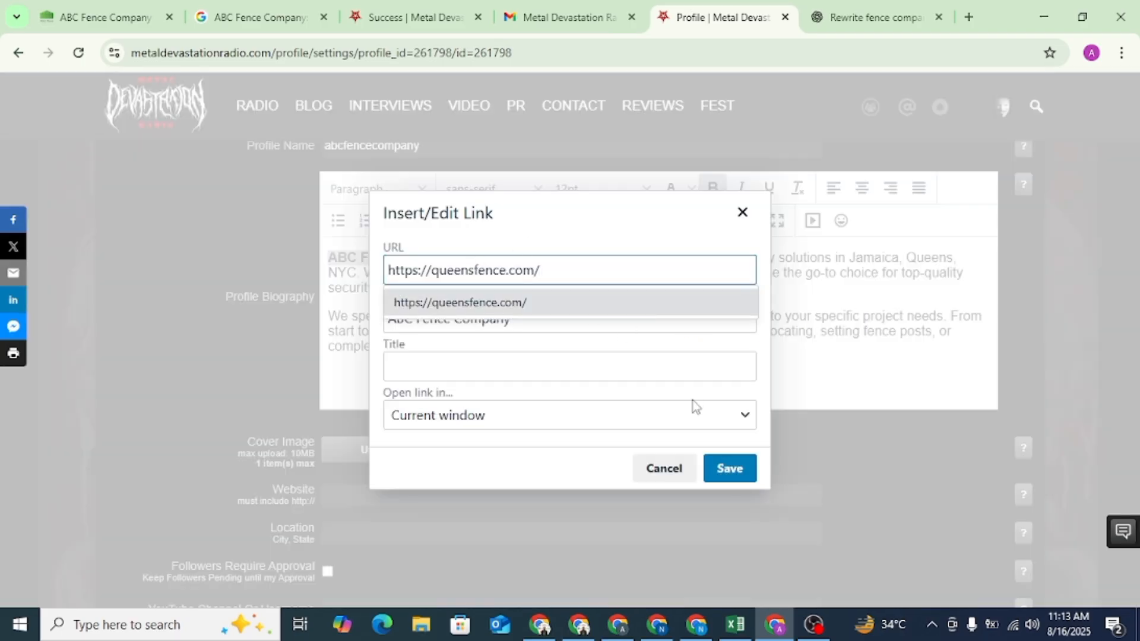
pyautogui.click(734, 469)
pyautogui.scroll(-3, 741, 470)
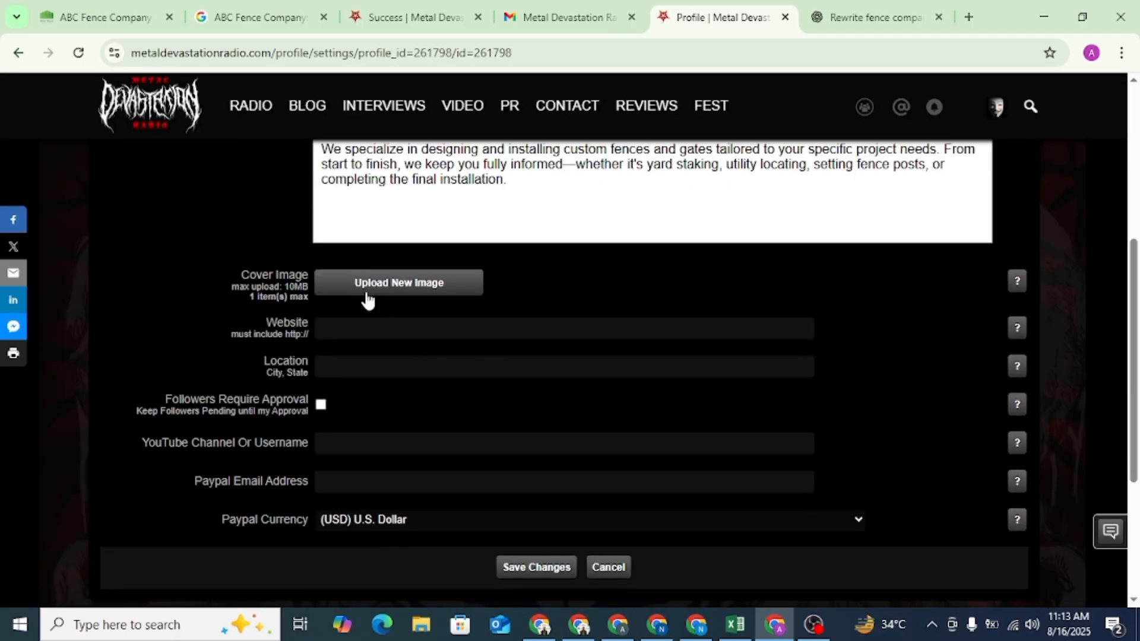
pyautogui.click(356, 324)
pyautogui.hotkey('ctrl', 'v')
pyautogui.click(365, 366)
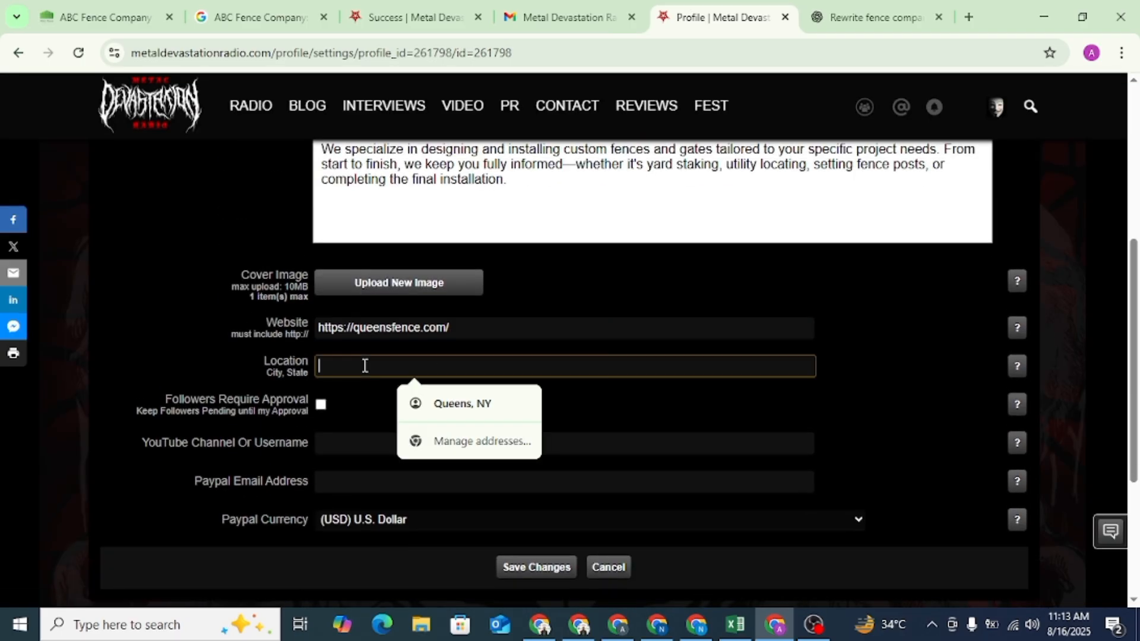
pyautogui.click(473, 403)
pyautogui.scroll(-3, 454, 401)
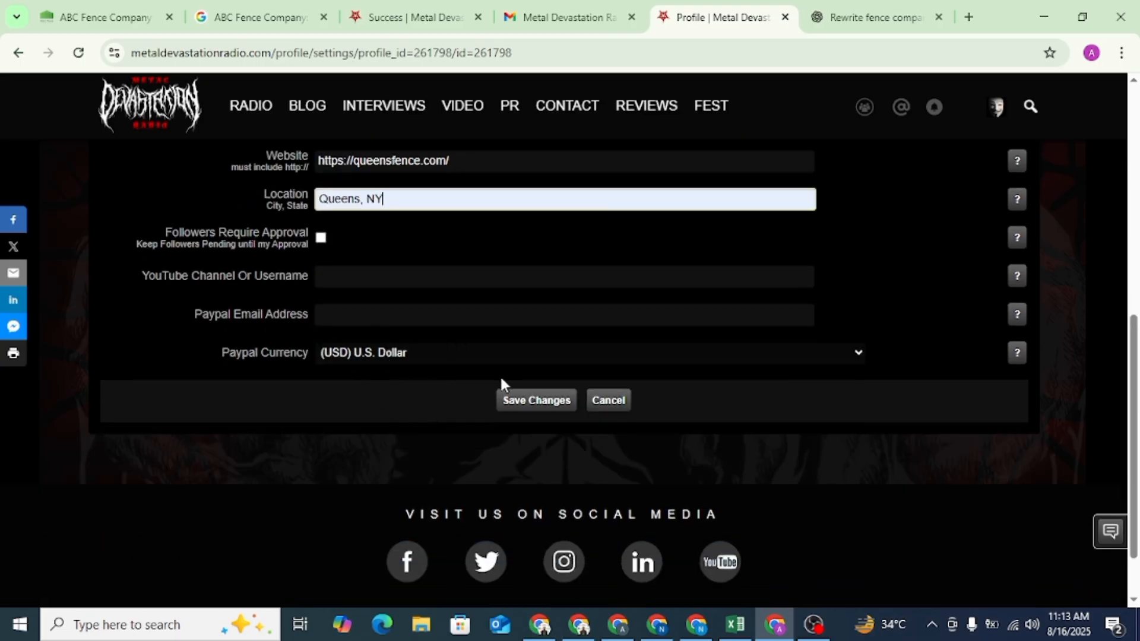
pyautogui.click(532, 400)
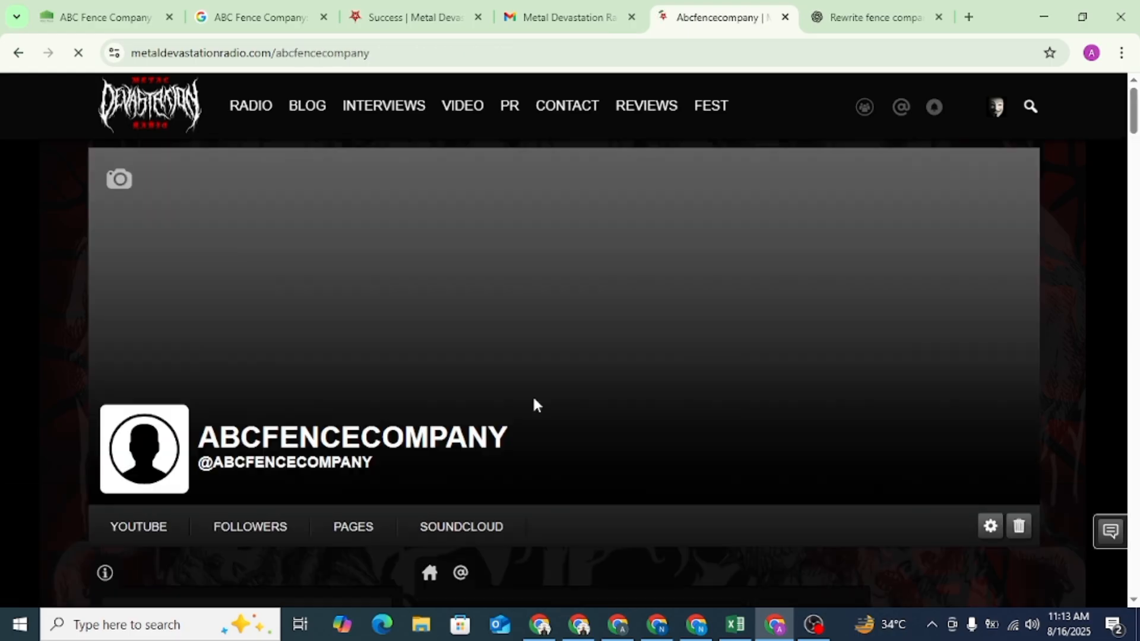
# - Look over the saved ABC Fence Company profile page, checking its location, website link and biography excerpt
pyautogui.scroll(-5, 364, 310)
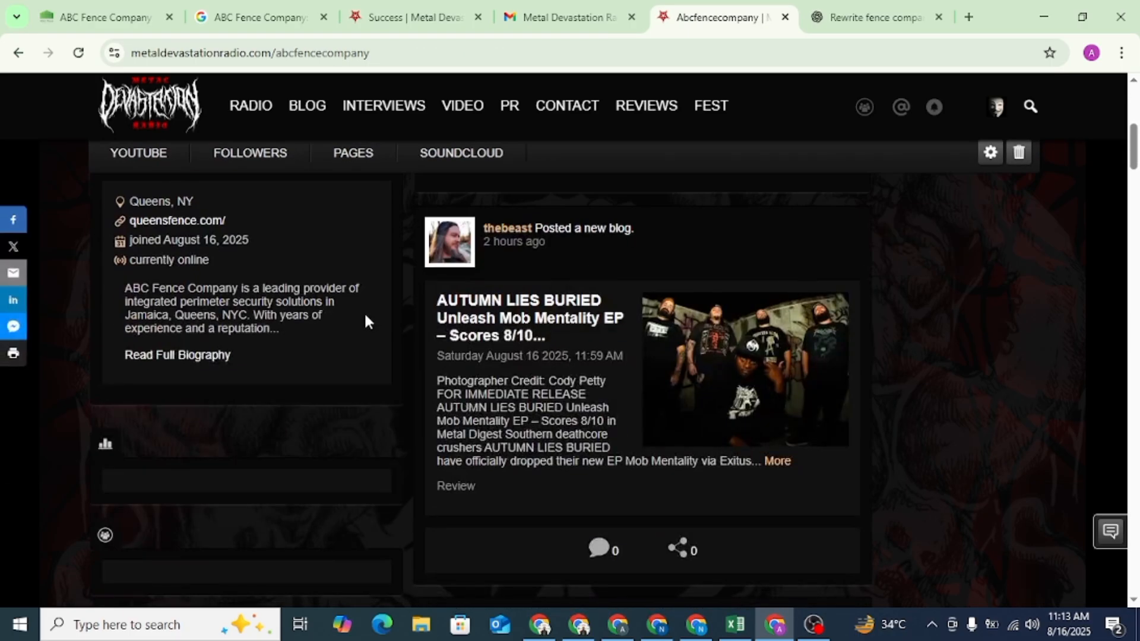
pyautogui.scroll(1, 415, 190)
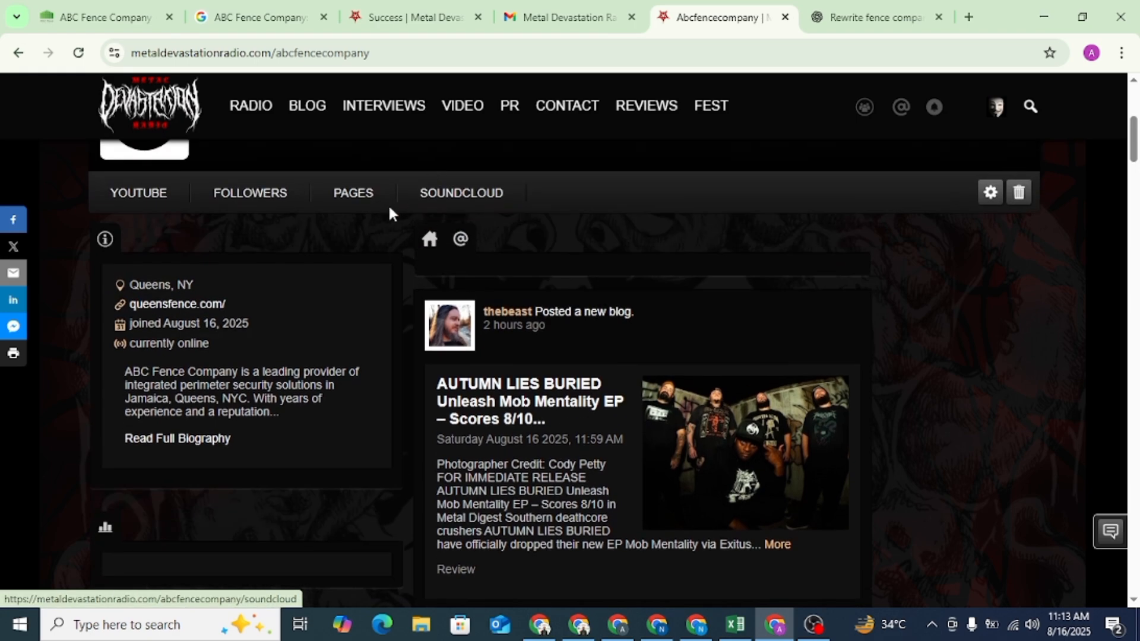
pyautogui.scroll(4, 292, 204)
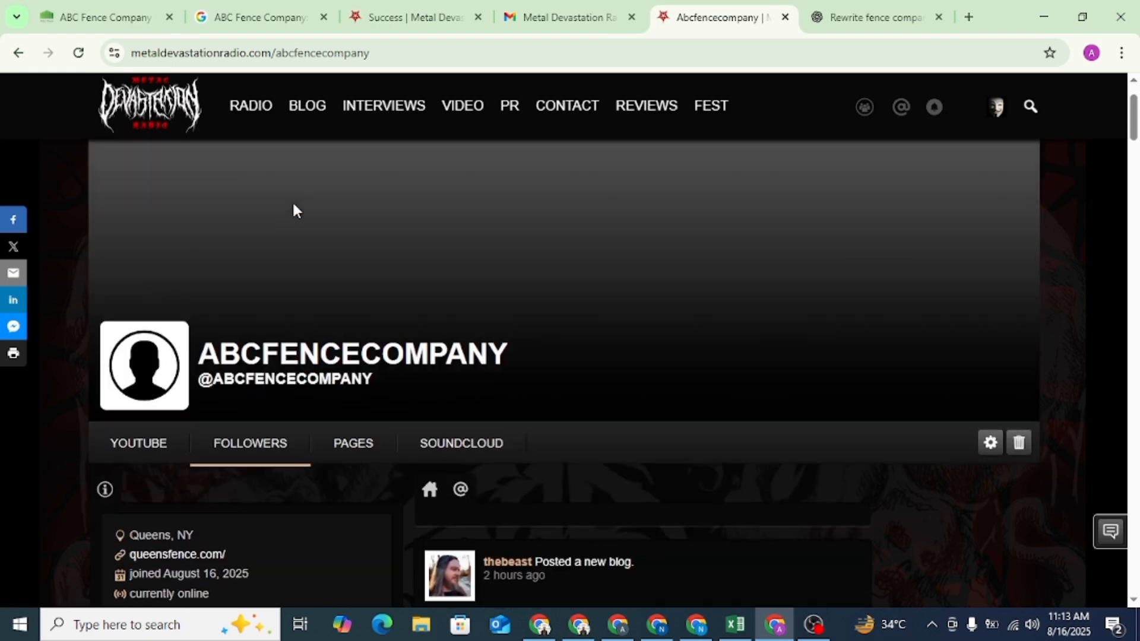
pyautogui.scroll(-5, 315, 244)
pyautogui.scroll(-7, 331, 270)
pyautogui.scroll(2, 330, 270)
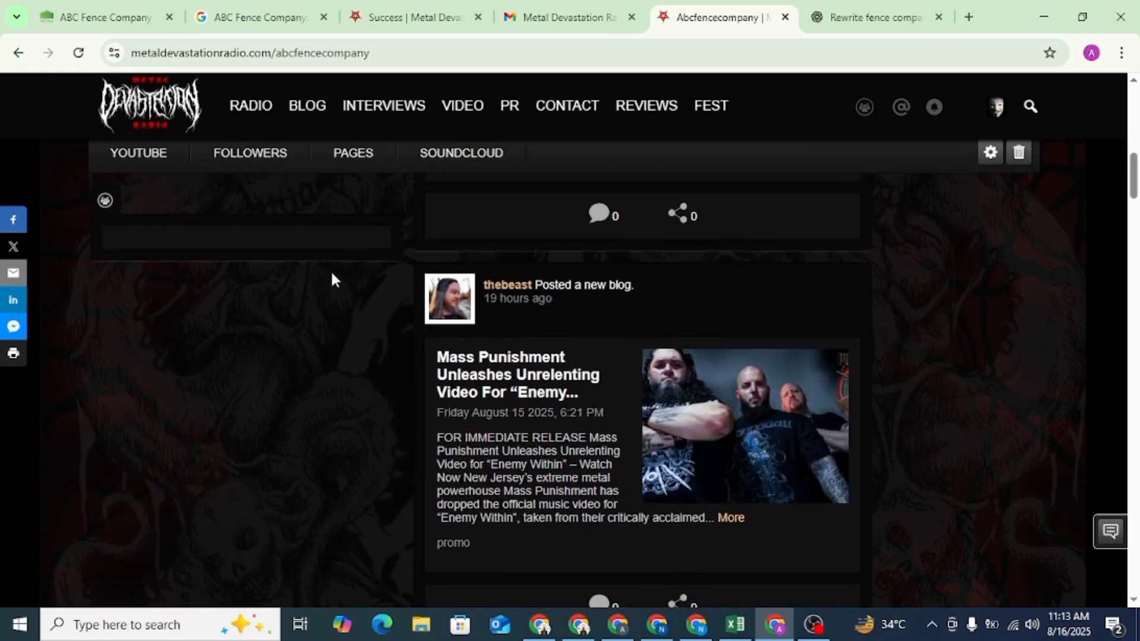
pyautogui.scroll(-2, 330, 270)
pyautogui.scroll(5, 329, 269)
pyautogui.scroll(2, 186, 316)
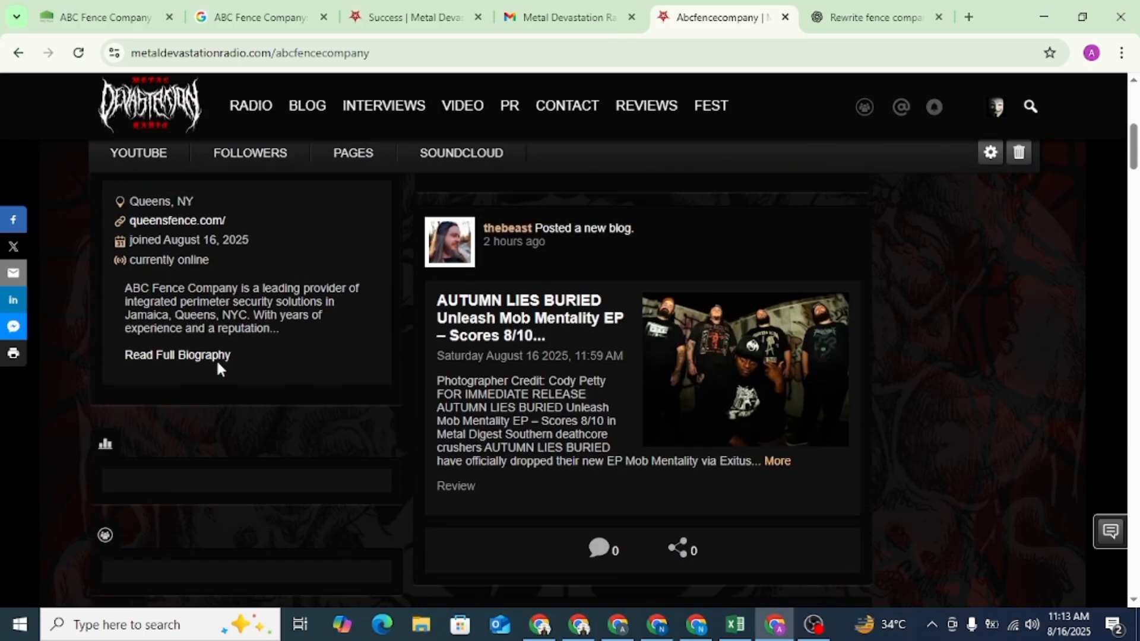
# - Open the full biography and inspect the HTML of its "ABC Fence Company" link
pyautogui.click(205, 356)
pyautogui.rightClick(421, 301)
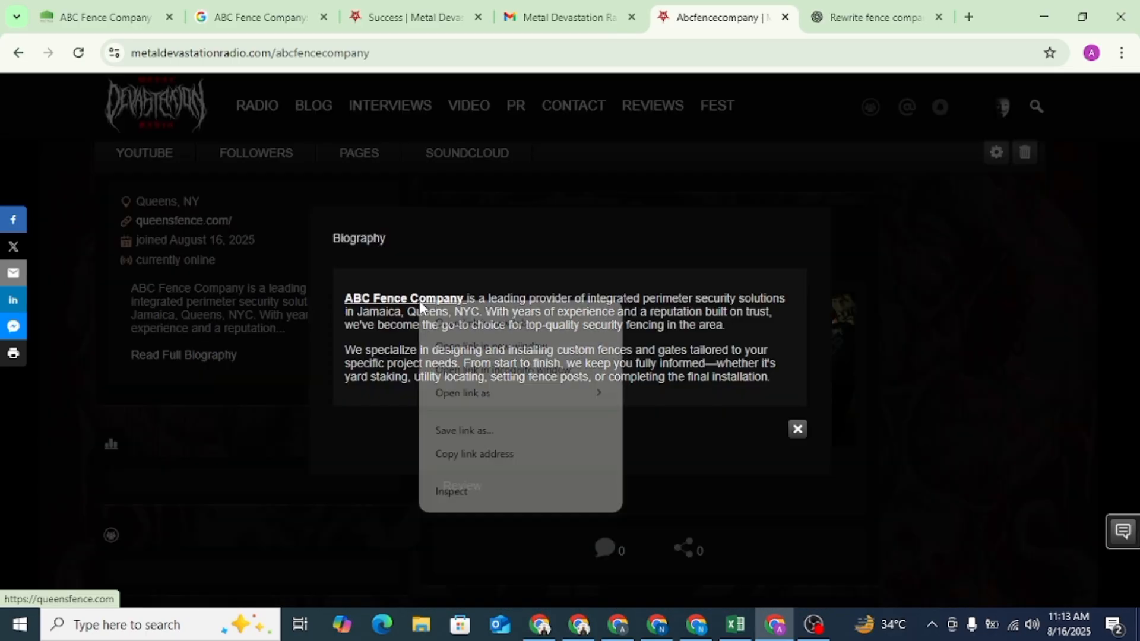
pyautogui.click(455, 492)
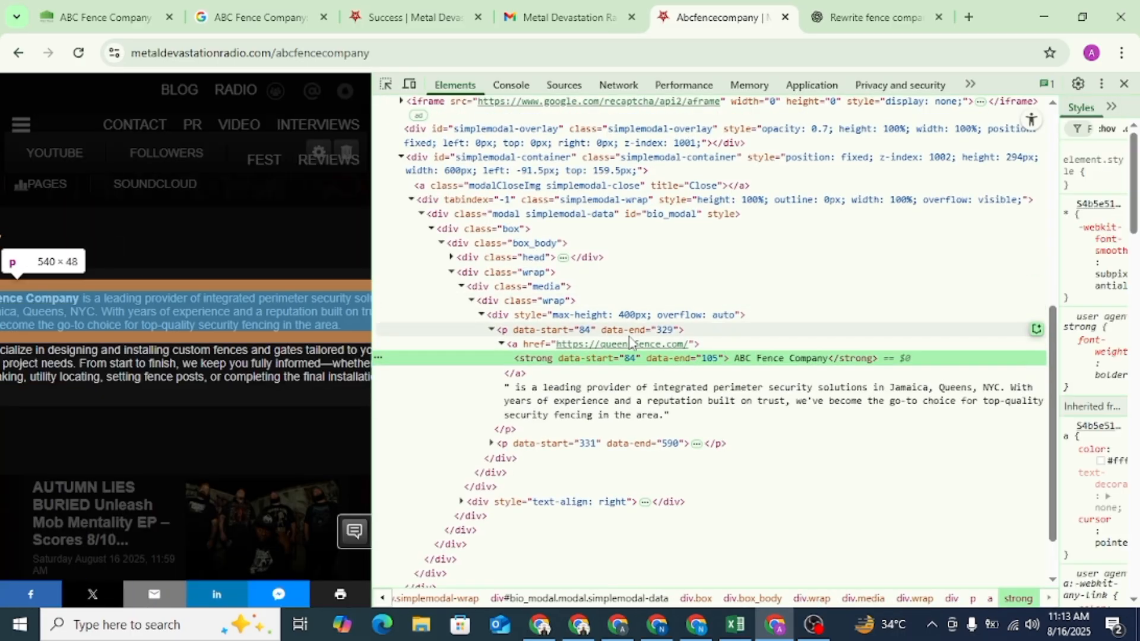
pyautogui.click(1123, 85)
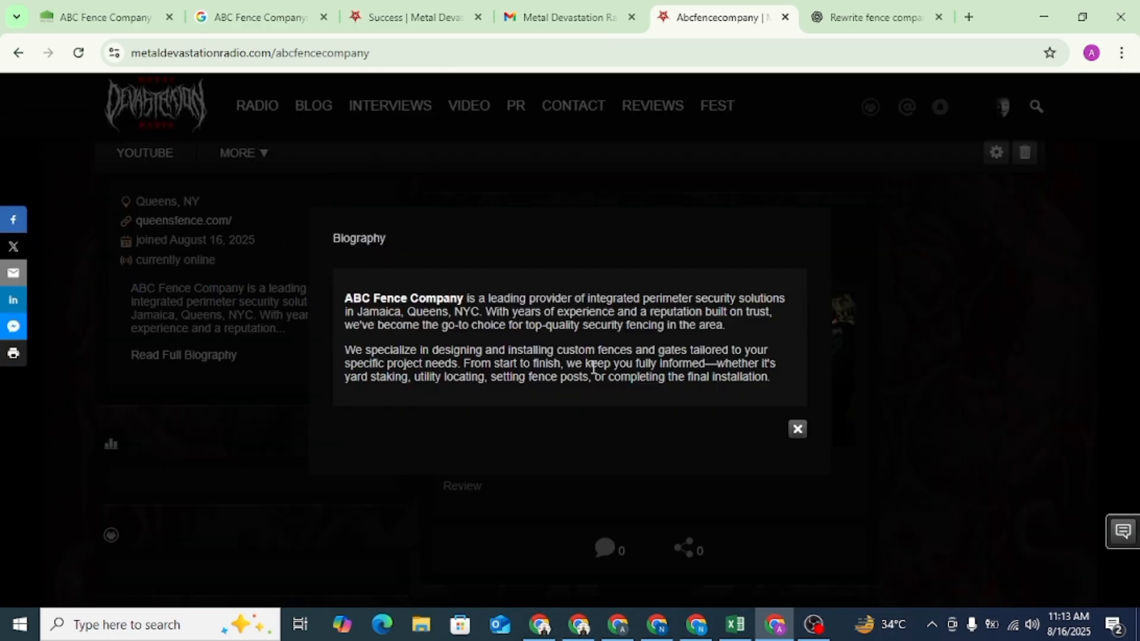
pyautogui.click(798, 430)
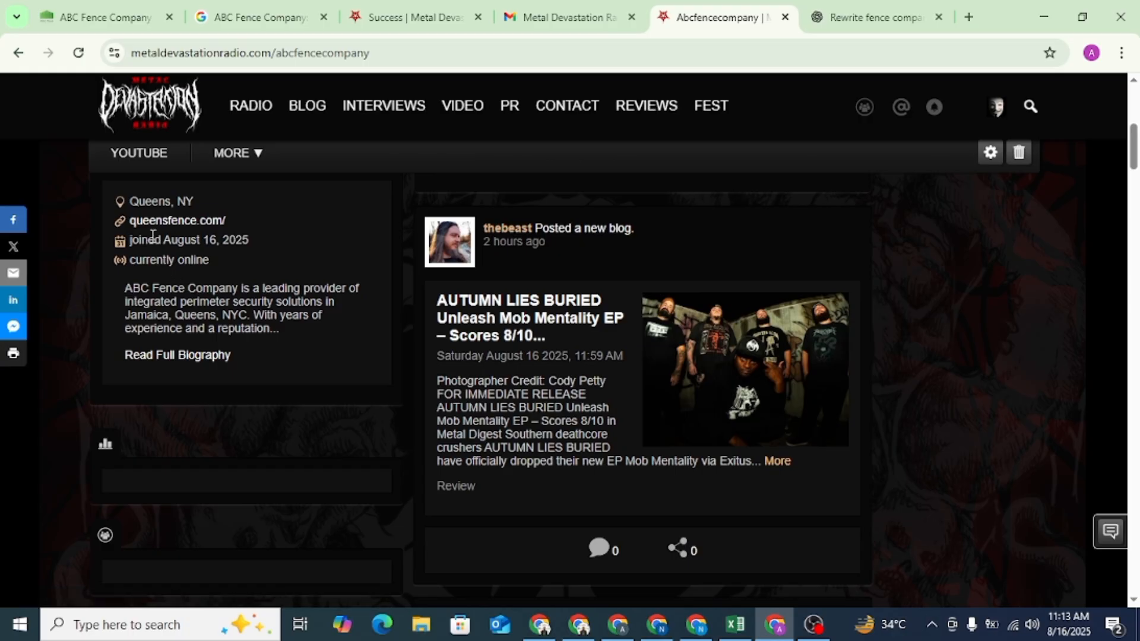
# - Inspect the HTML of the queensfence.com website link in the profile information
pyautogui.rightClick(183, 225)
pyautogui.click(233, 414)
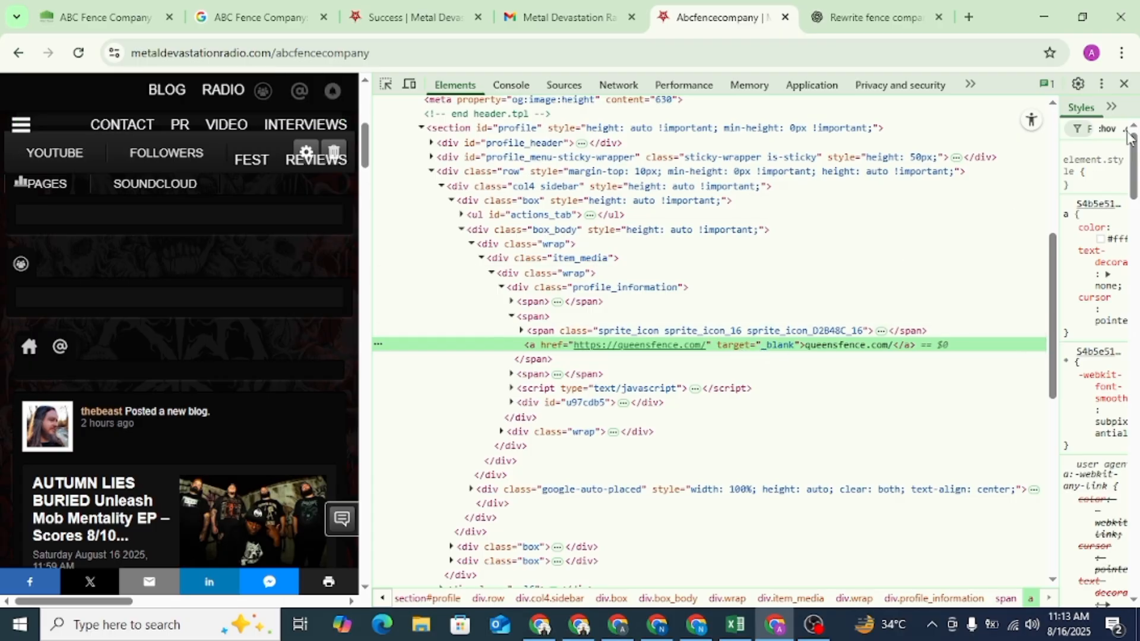
pyautogui.click(1124, 84)
pyautogui.scroll(3, 389, 244)
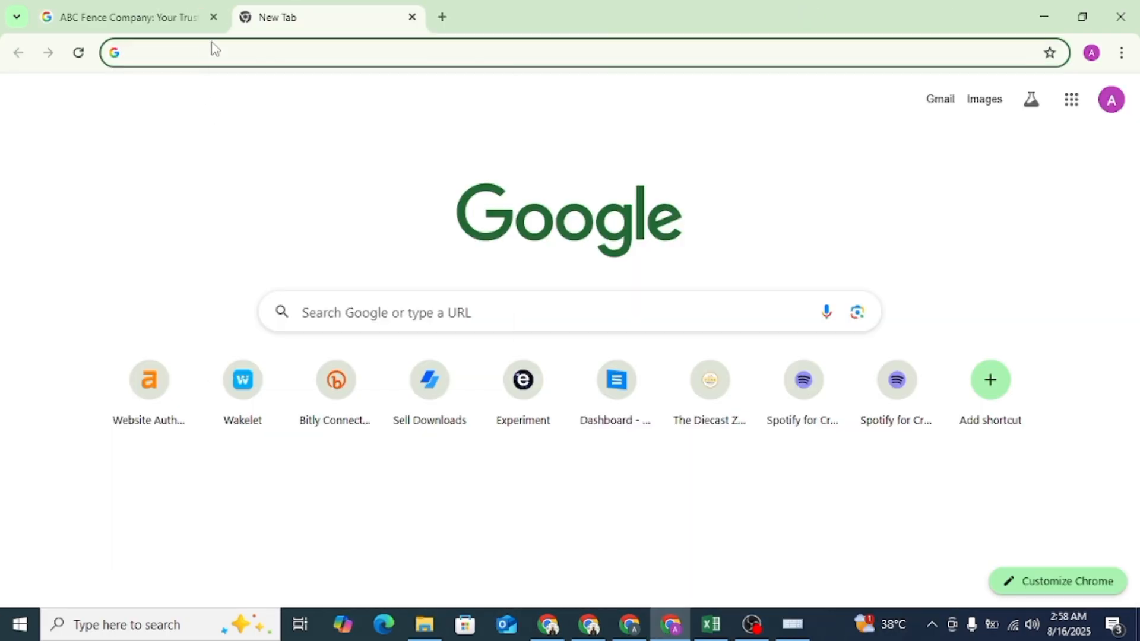
# - Open the Wakelet website, wakelet.com, in the new browser tab
pyautogui.rightClick(213, 48)
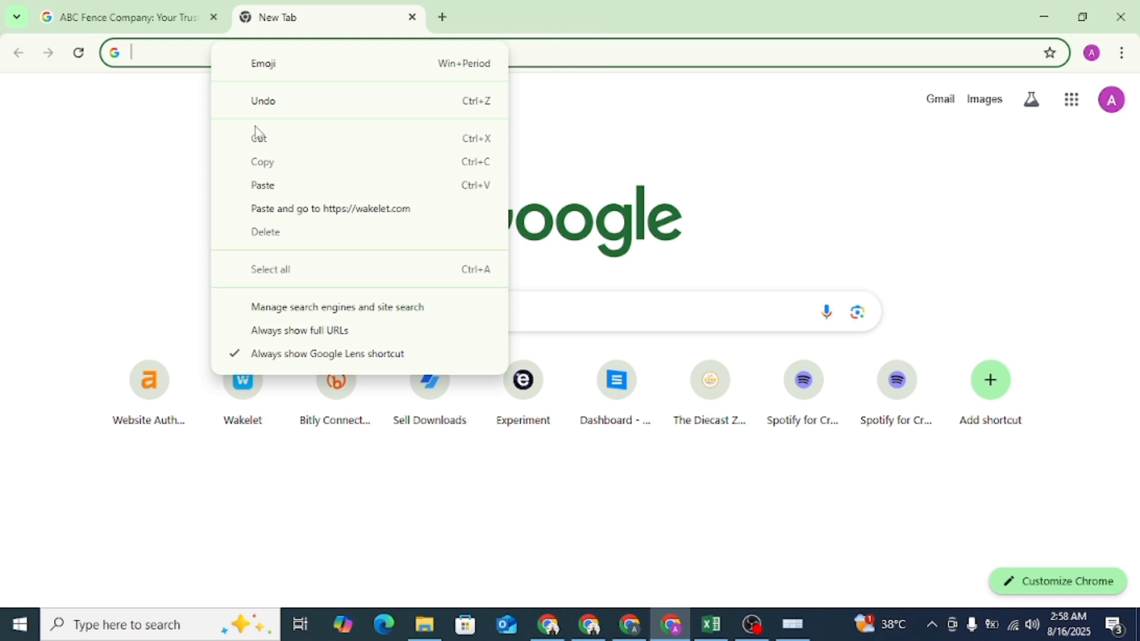
pyautogui.click(275, 186)
pyautogui.press('Return')
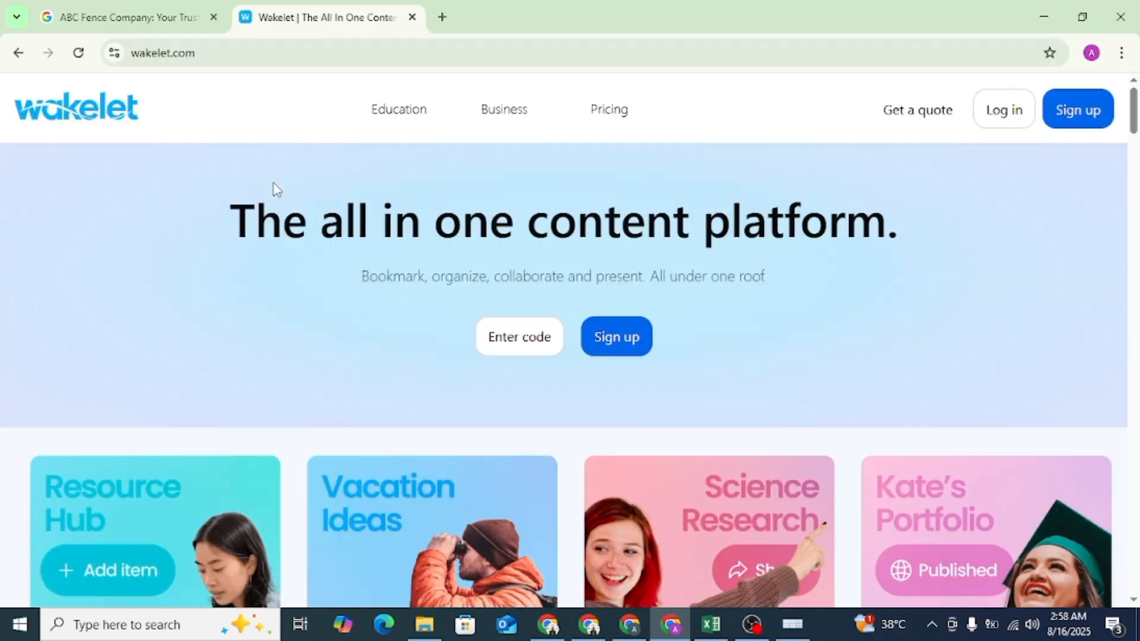
# - Sign up for Wakelet with the ABC Fence Company Google account and bring up the account setup page
pyautogui.click(1098, 123)
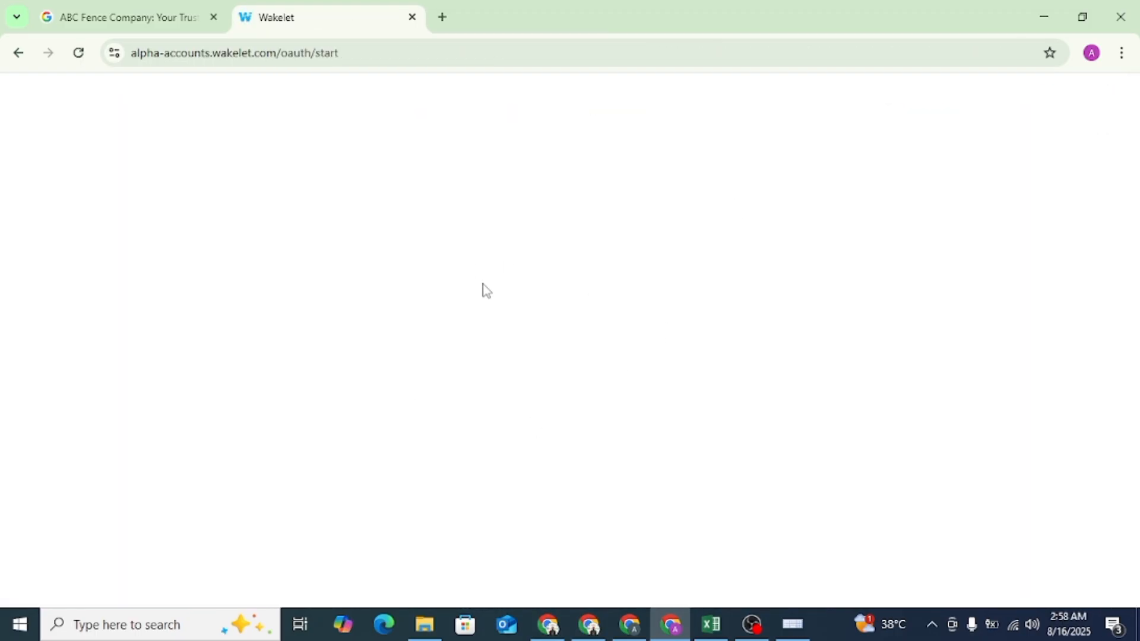
pyautogui.click(533, 282)
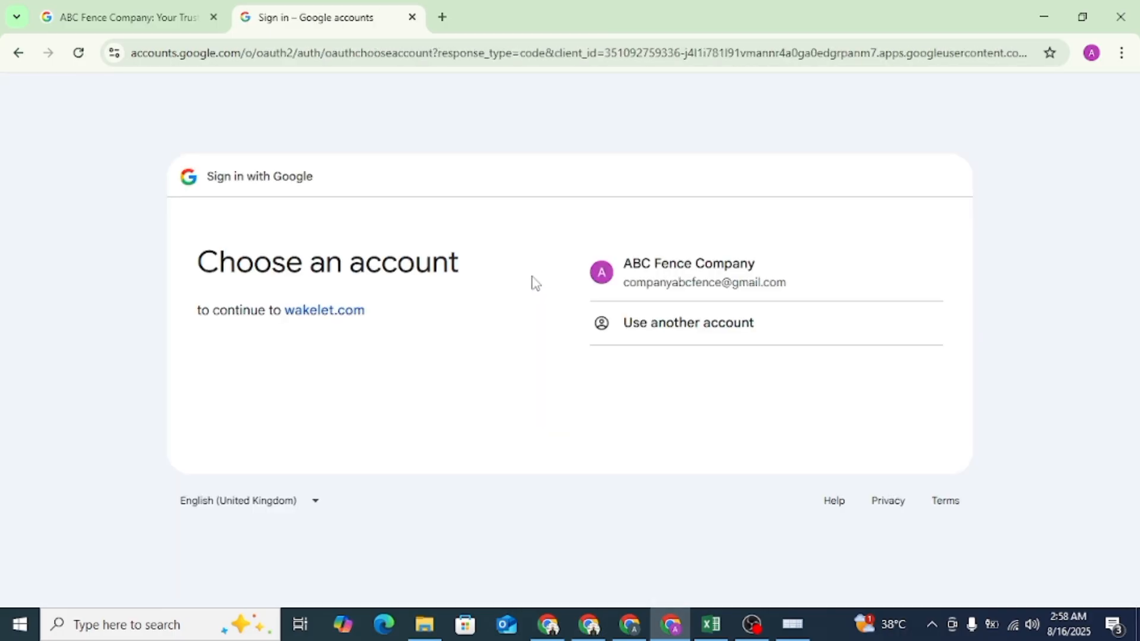
pyautogui.click(684, 265)
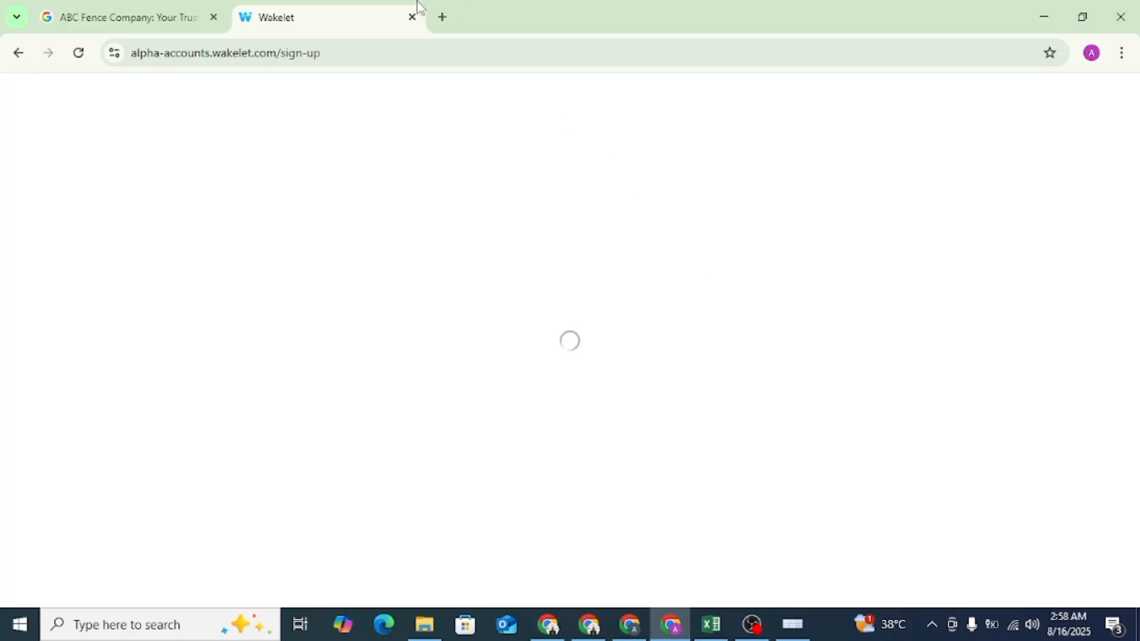
pyautogui.click(127, 19)
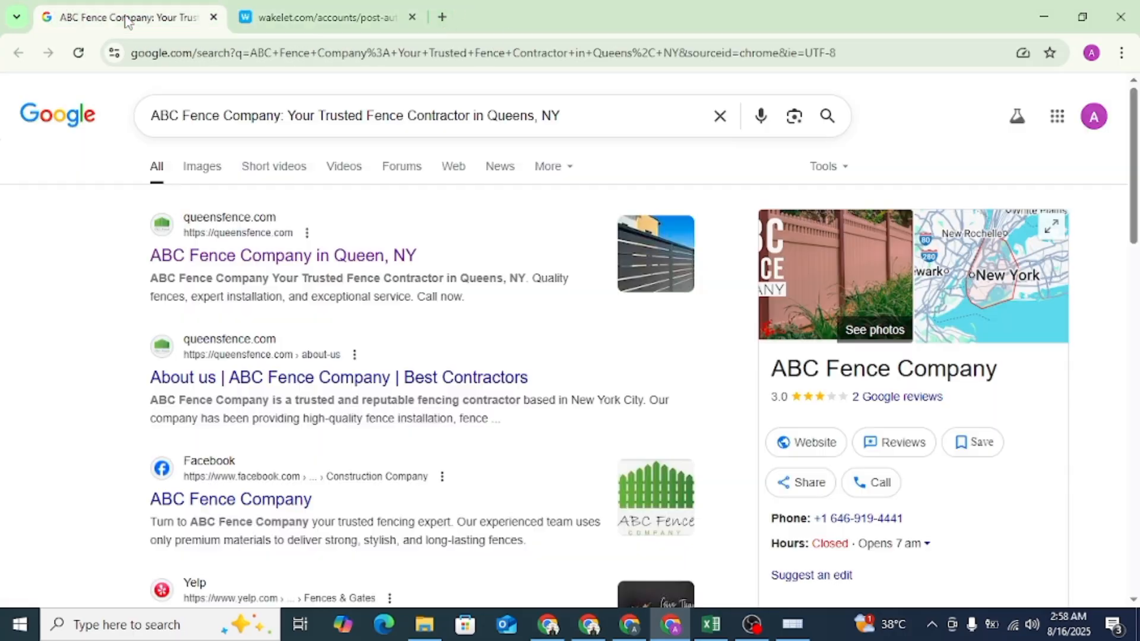
pyautogui.click(299, 18)
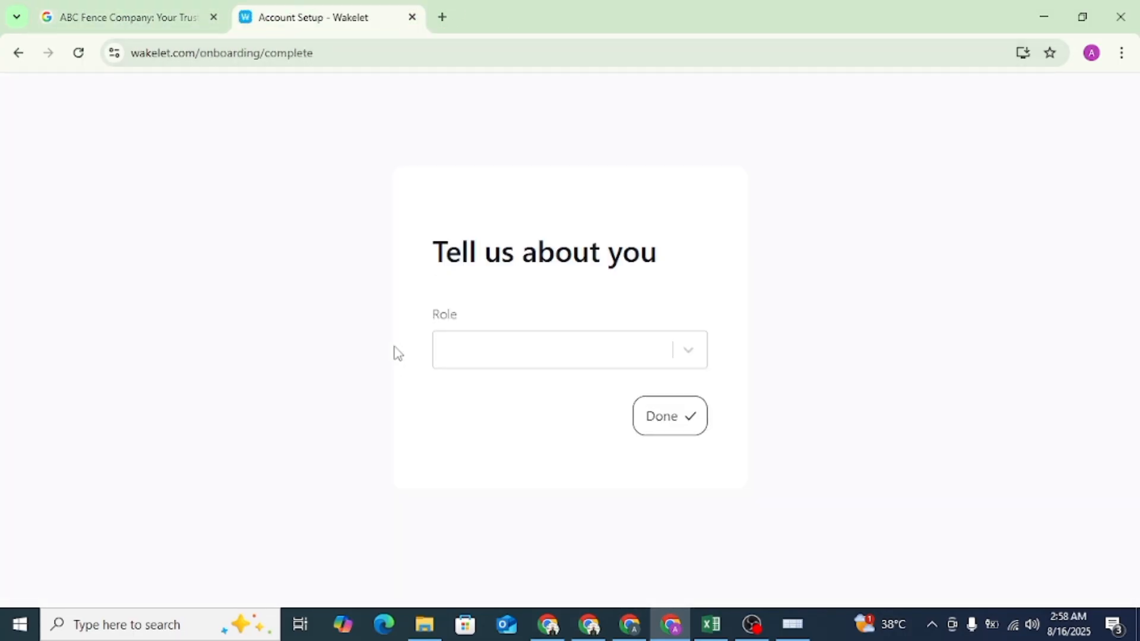
# - Complete the account setup with the role Student and the country United States
pyautogui.click(513, 359)
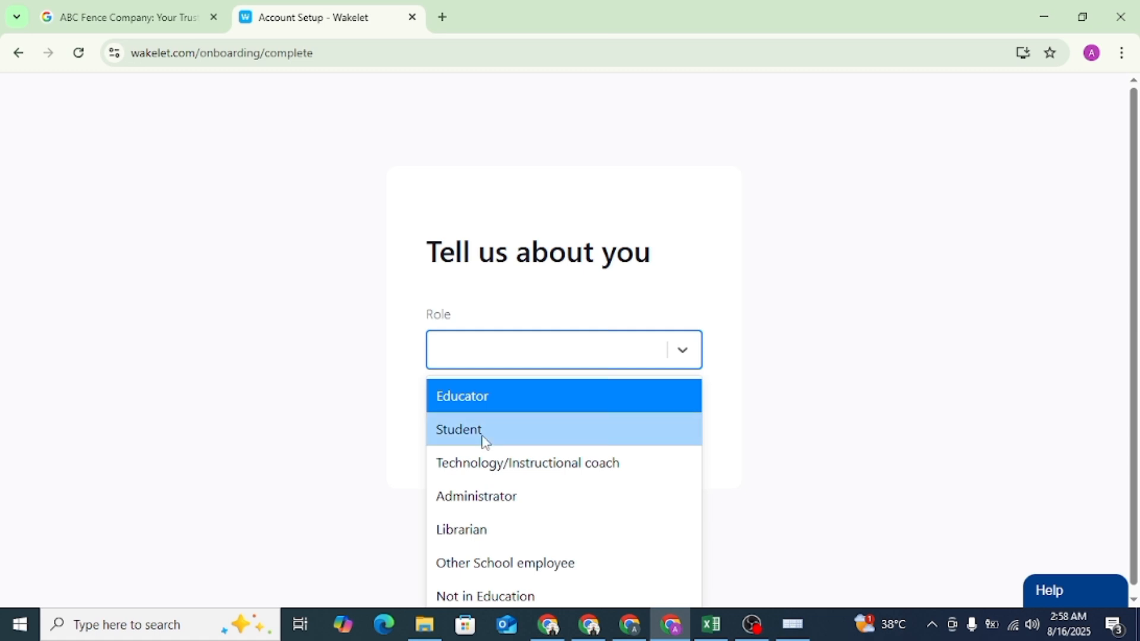
pyautogui.click(503, 429)
pyautogui.click(470, 421)
pyautogui.click(511, 475)
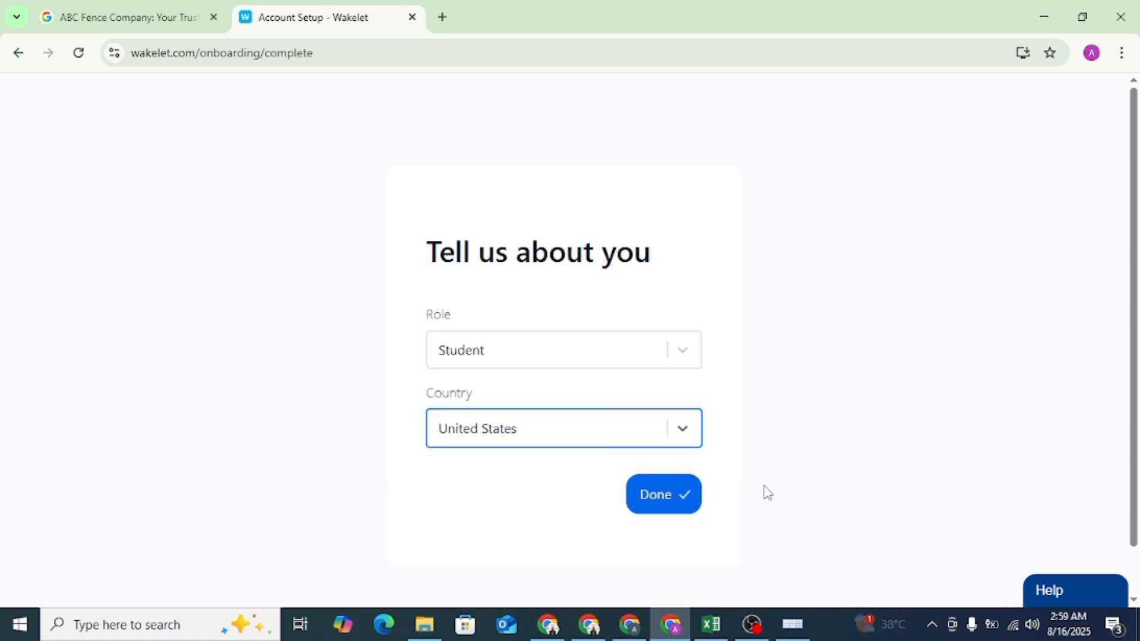
pyautogui.click(691, 506)
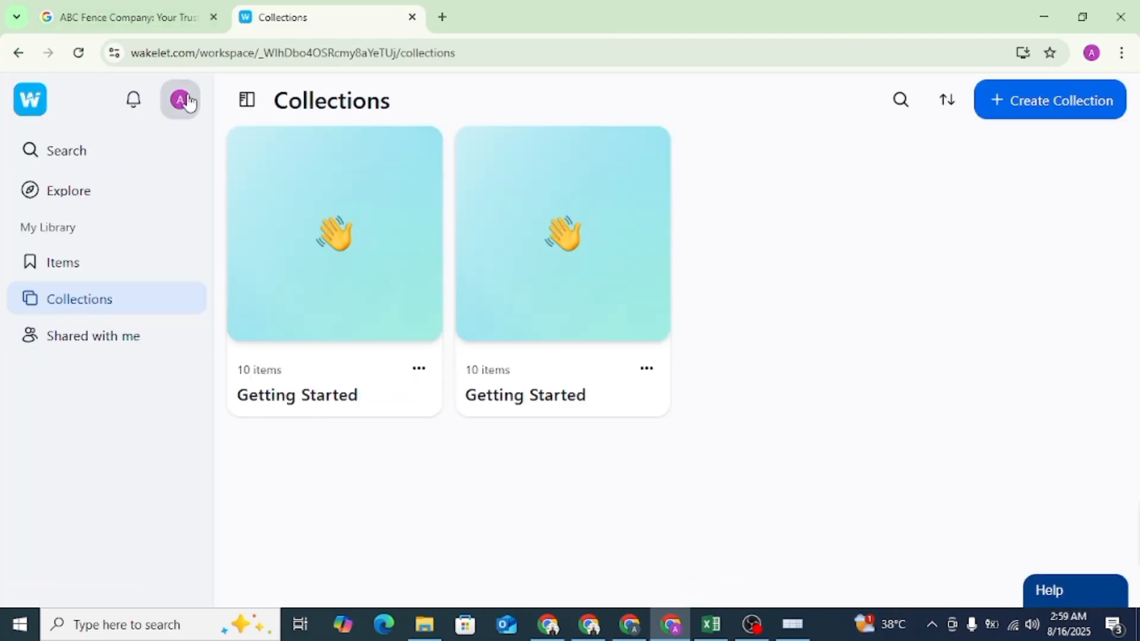
# - Open the account's public profile for editing and bring up its bio and social links fields
pyautogui.click(182, 99)
pyautogui.click(120, 247)
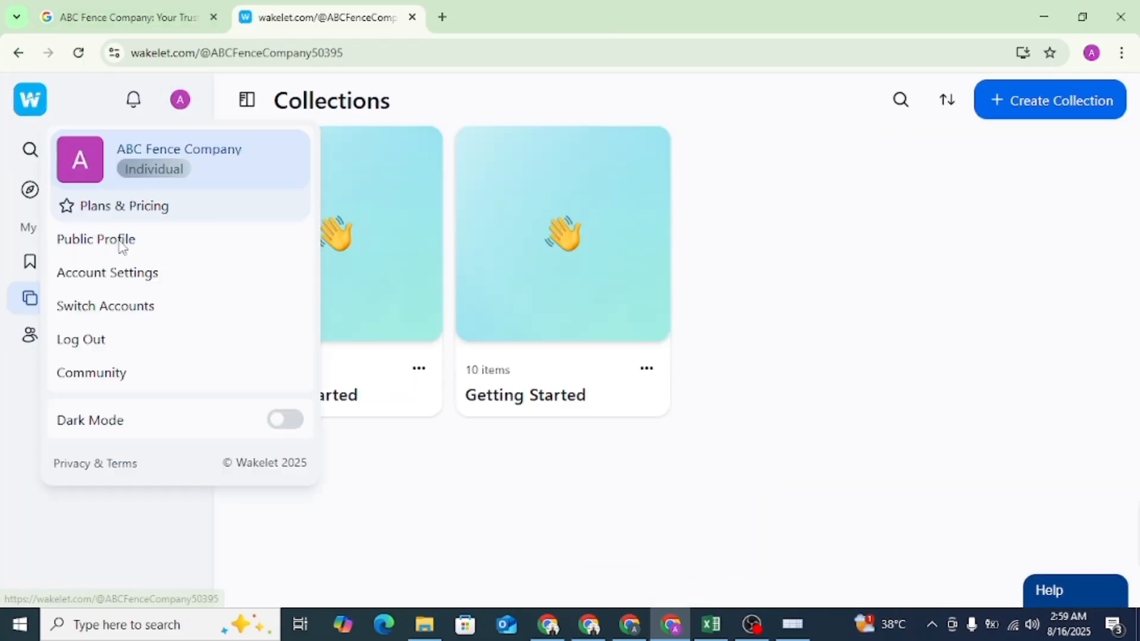
pyautogui.scroll(-2, 611, 458)
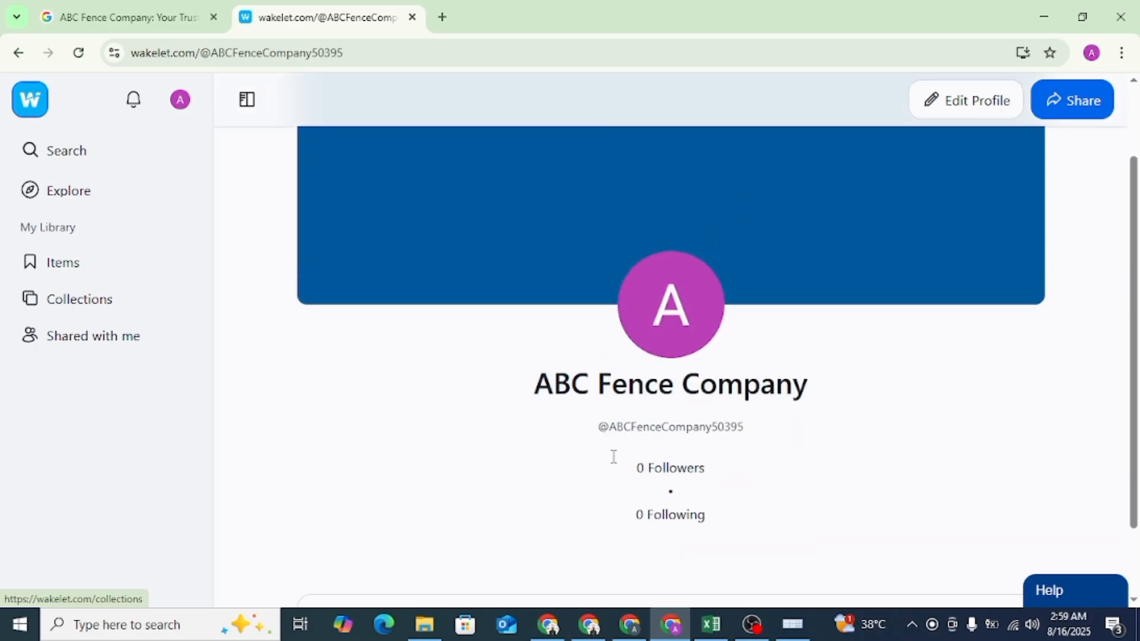
pyautogui.click(1008, 116)
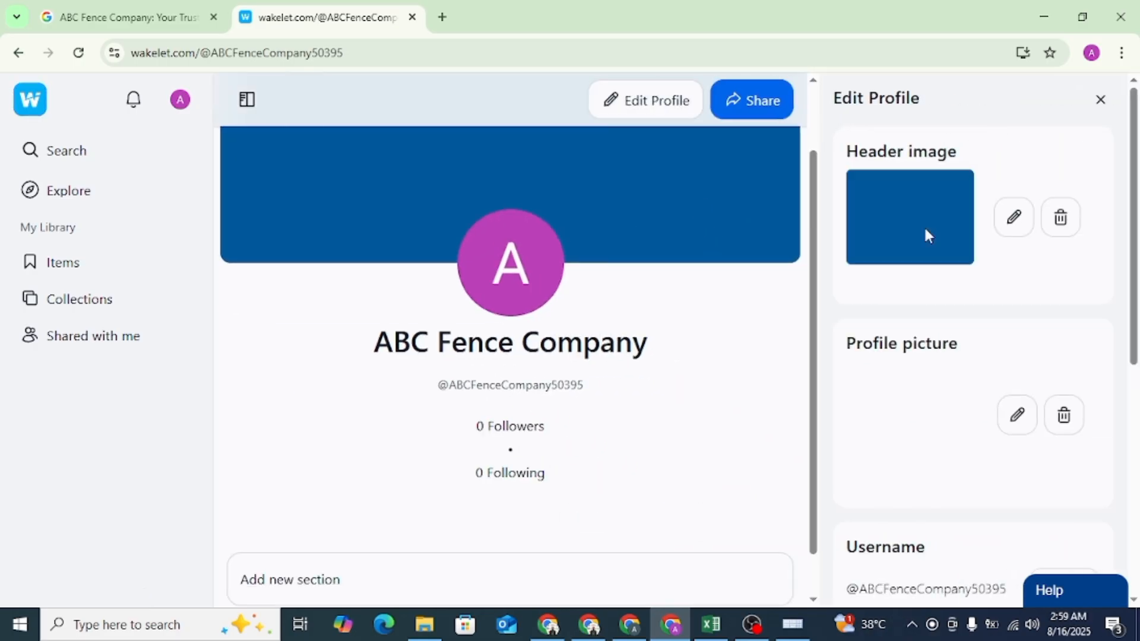
pyautogui.scroll(-5, 897, 371)
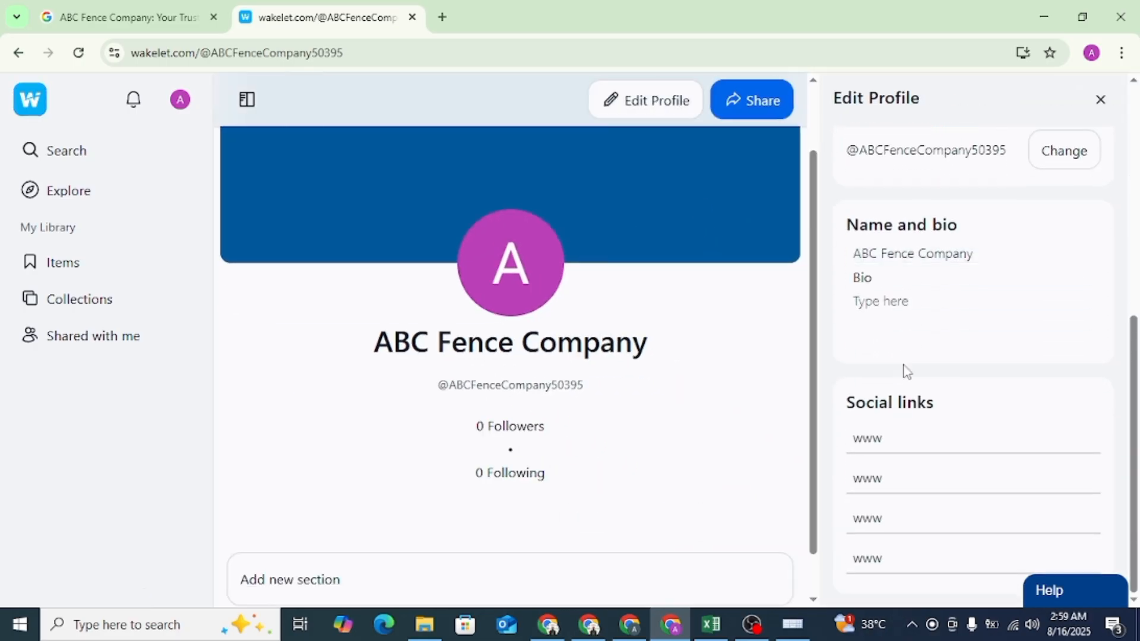
# - Copy the company description from its start through "superior products and services" in the Google business listing and paste it into the Wakelet bio
pyautogui.click(911, 431)
pyautogui.click(916, 298)
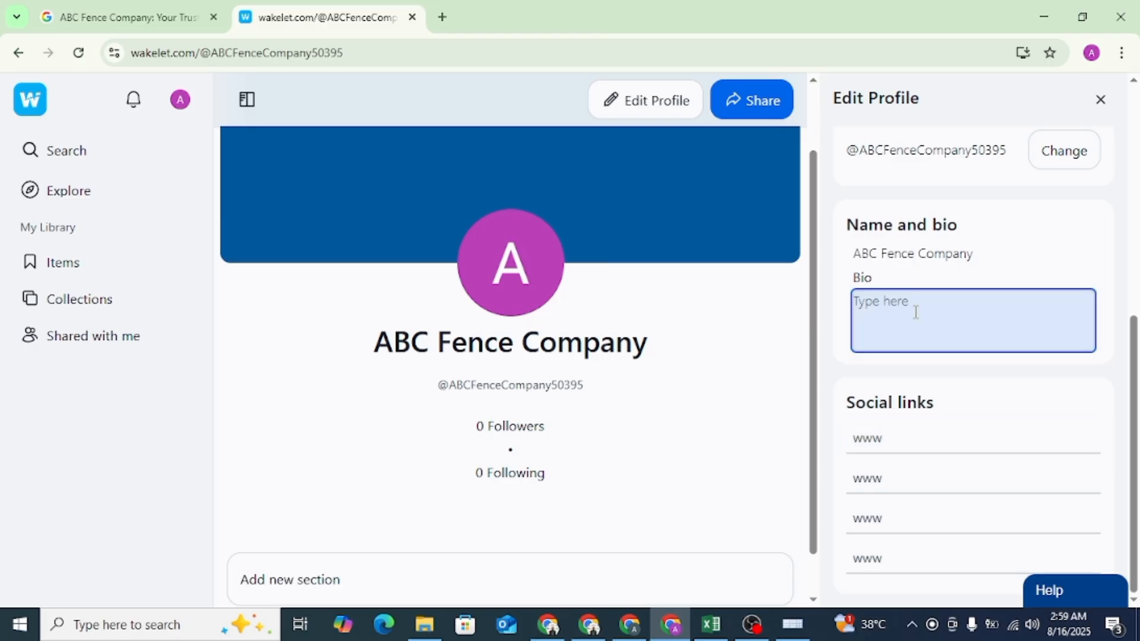
pyautogui.click(128, 17)
pyautogui.scroll(-5, 969, 343)
pyautogui.scroll(-5, 967, 343)
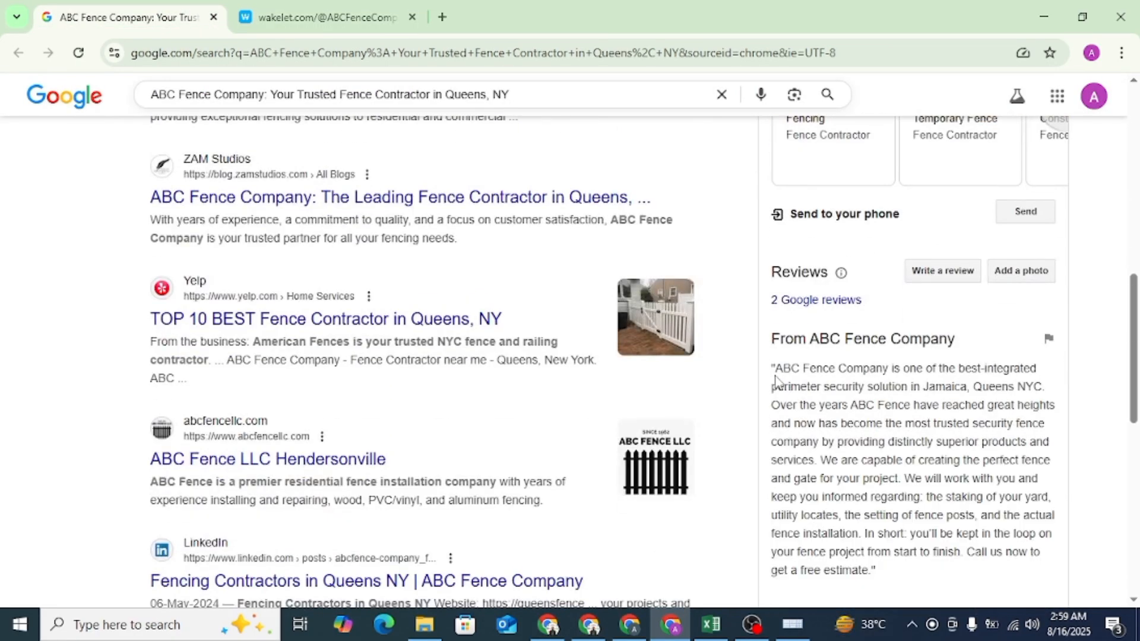
pyautogui.moveTo(775, 368); pyautogui.dragTo(805, 459)
pyautogui.hotkey('ctrl', 'c')
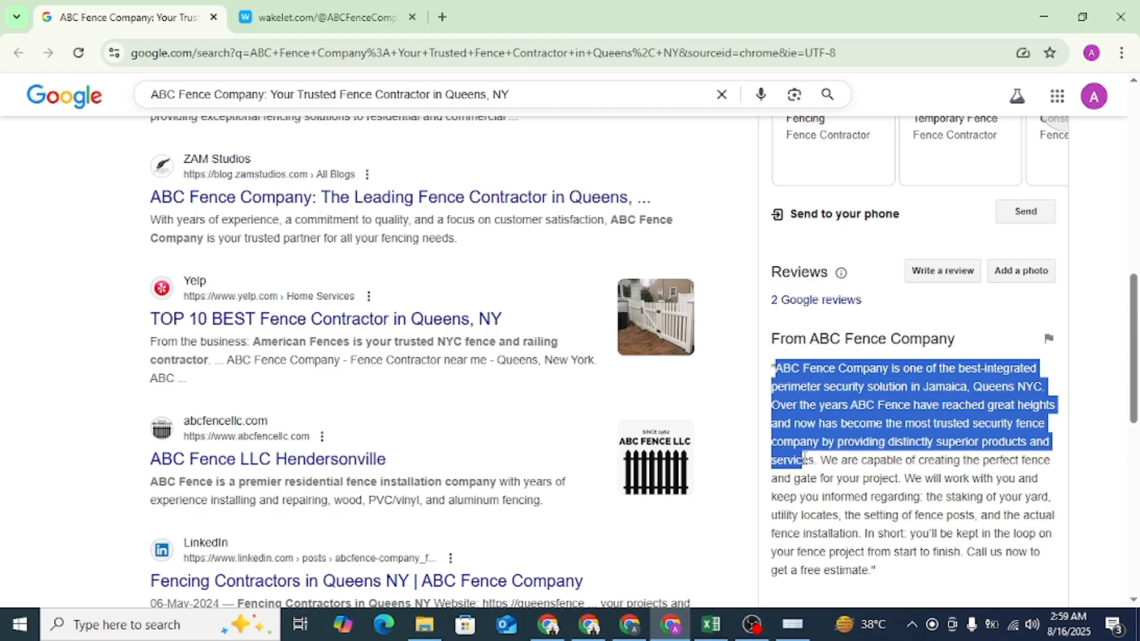
pyautogui.hotkey('ctrl', 'Tab')
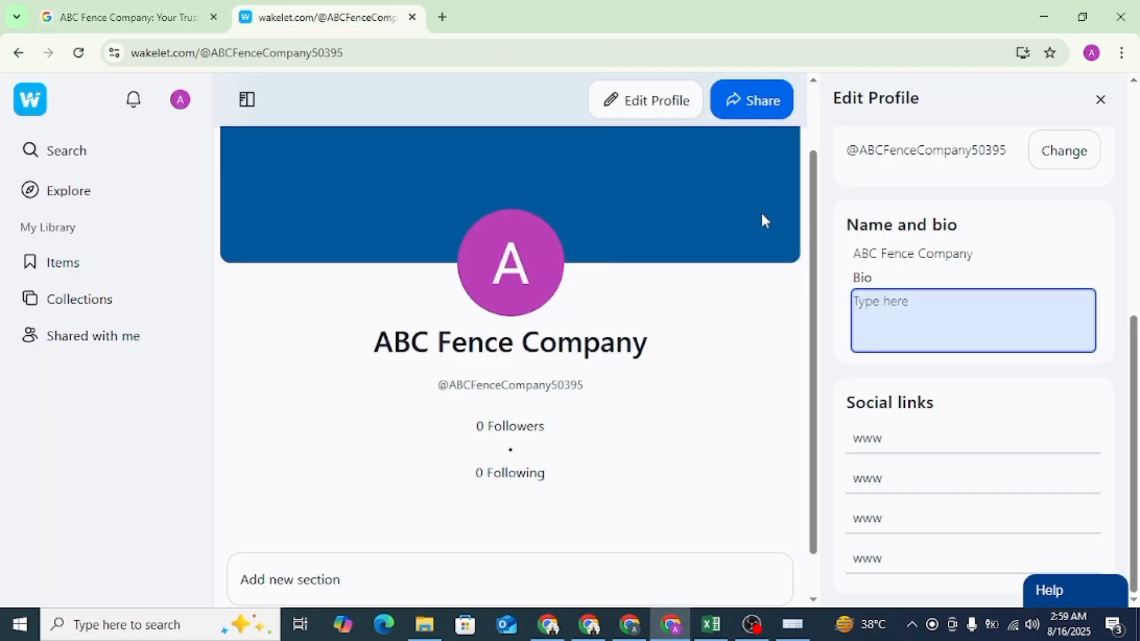
pyautogui.hotkey('ctrl', 'v')
# - Copy the website link from the ABC Fence Company Google listing, paste it as the first Wakelet social link, and close the profile editor
pyautogui.click(941, 527)
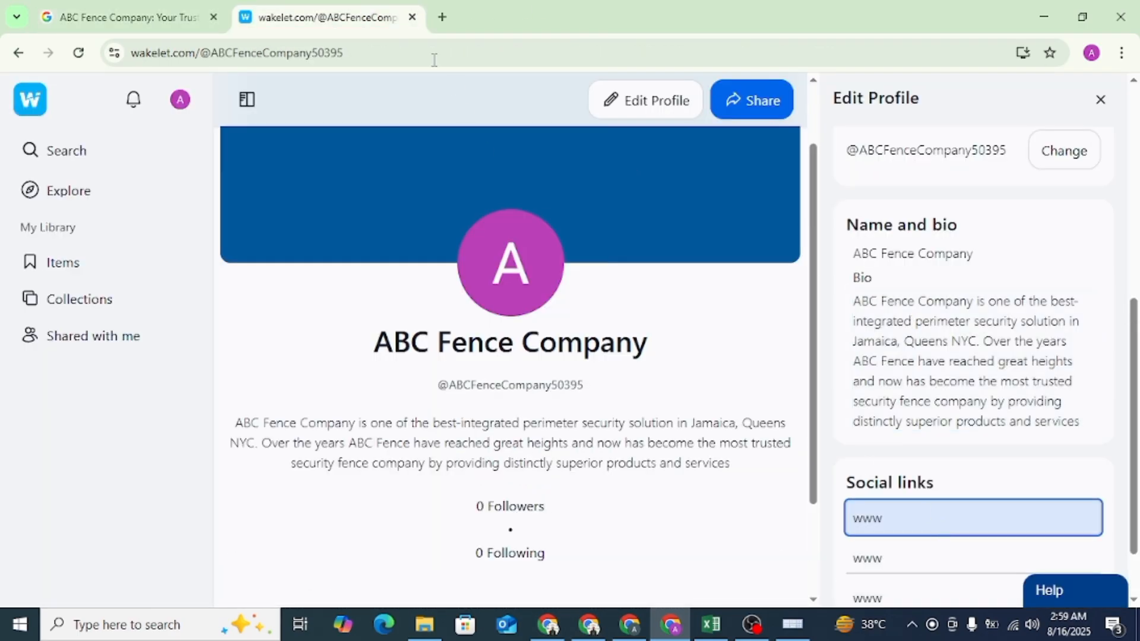
pyautogui.click(133, 7)
pyautogui.scroll(8, 923, 326)
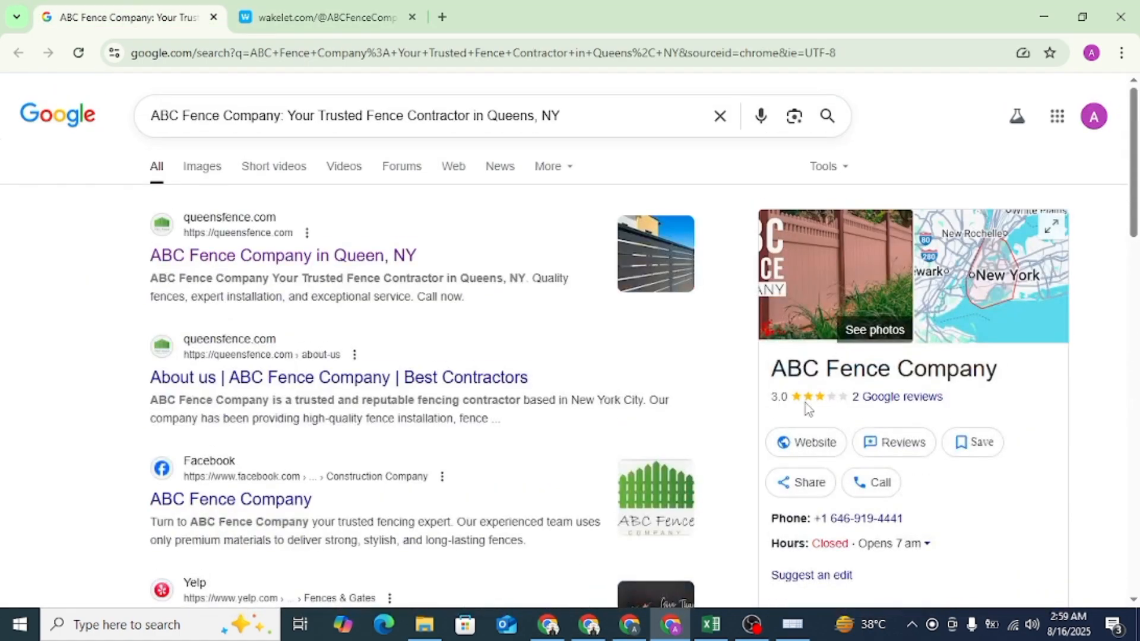
pyautogui.rightClick(809, 441)
pyautogui.click(865, 374)
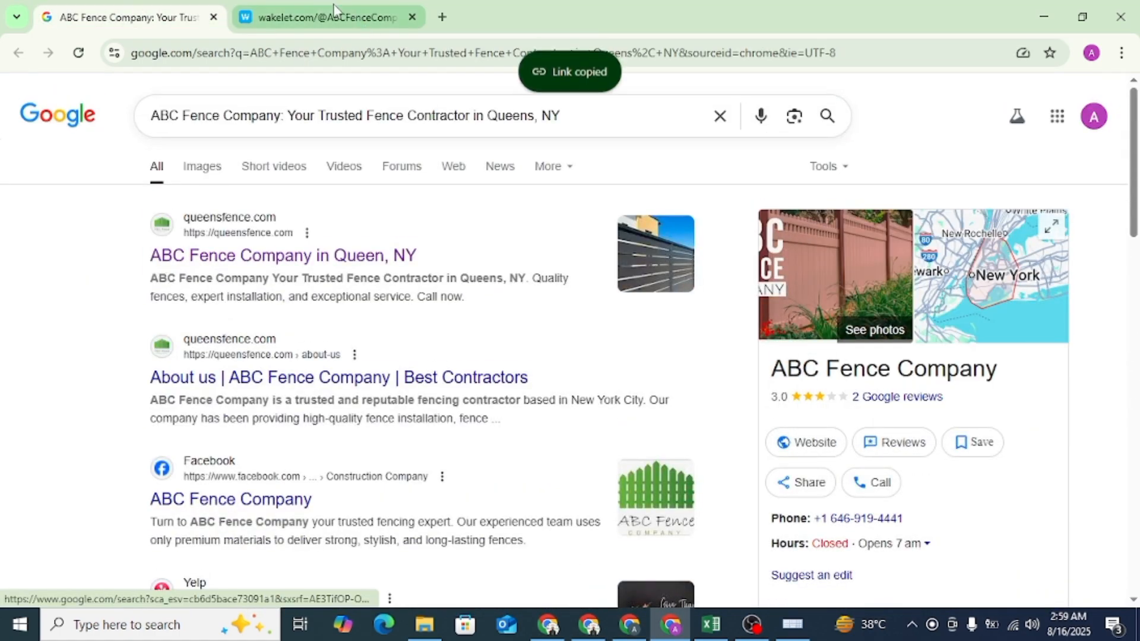
pyautogui.click(334, 9)
pyautogui.hotkey('ctrl', 'v')
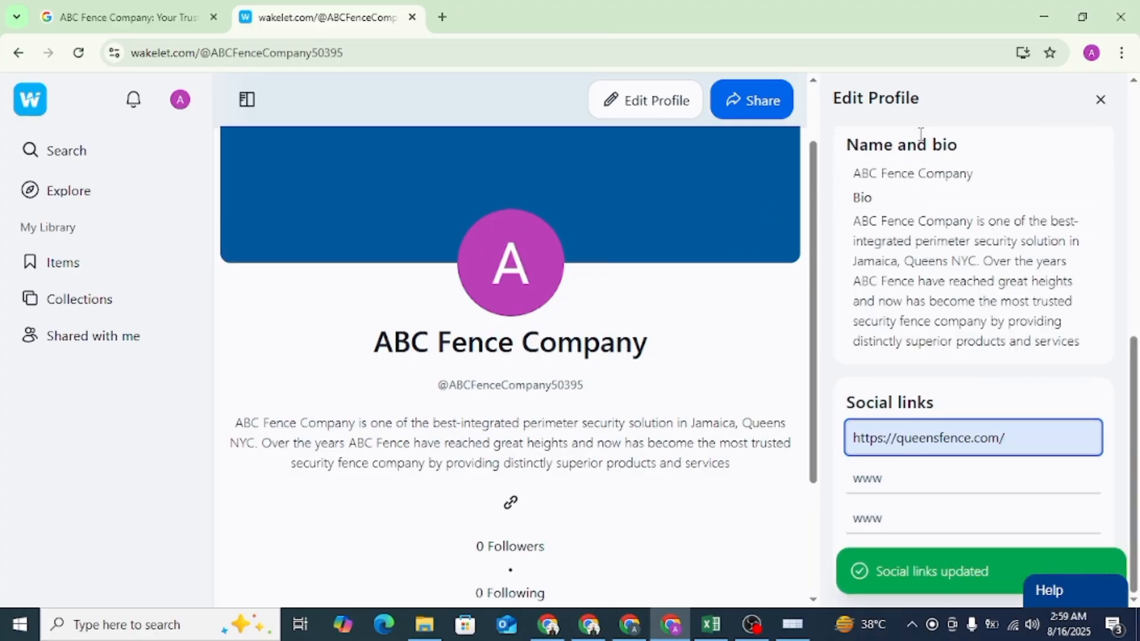
pyautogui.click(1104, 101)
# - Inspect the HTML of the website link icon on the Wakelet profile, checking its address and rel attributes, and close the inspector
pyautogui.scroll(-5, 446, 269)
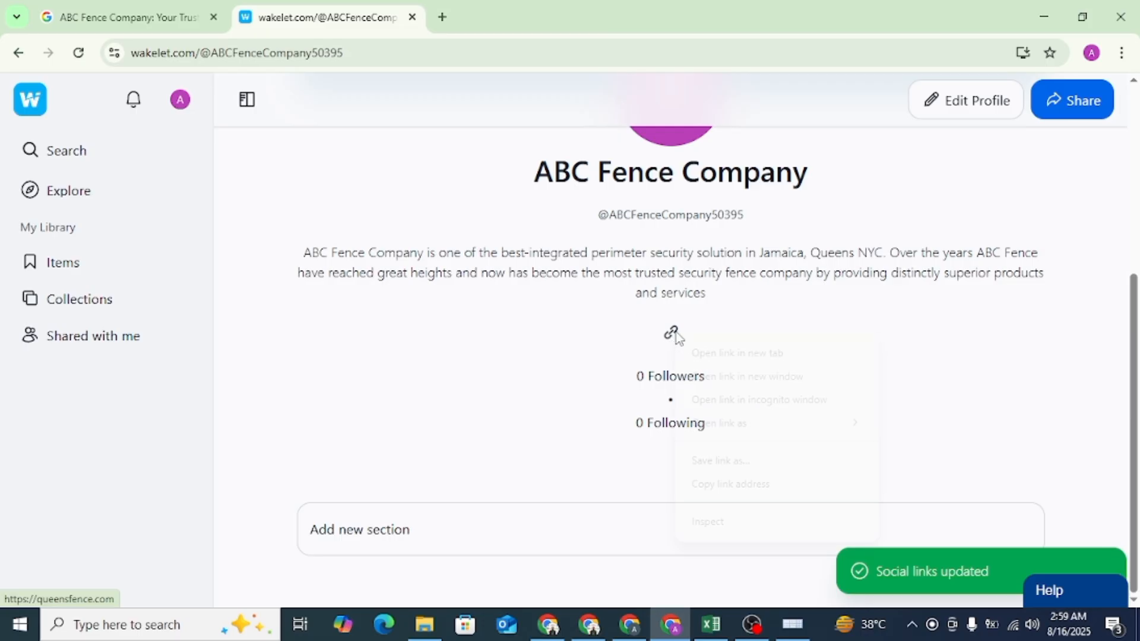
pyautogui.click(706, 521)
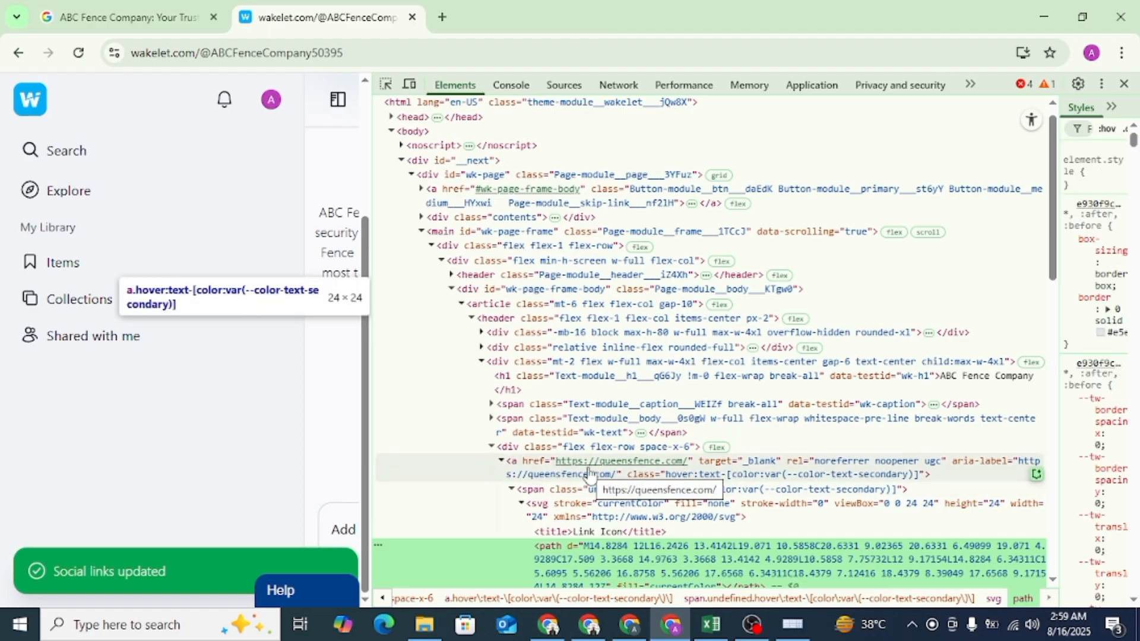
pyautogui.click(1124, 83)
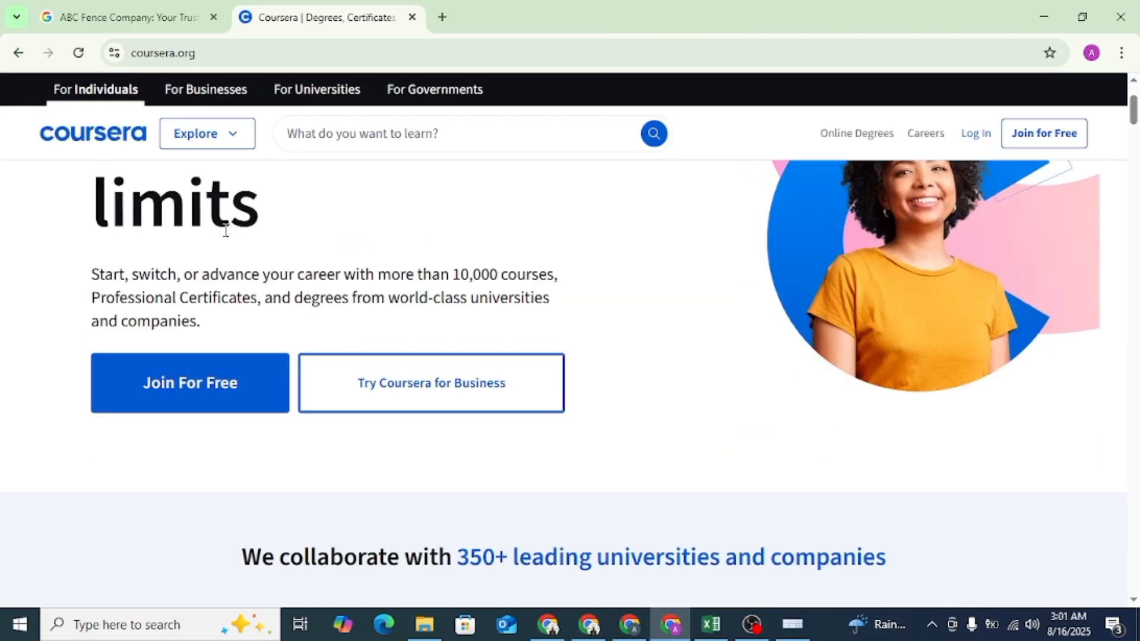
pyautogui.scroll(3, 226, 231)
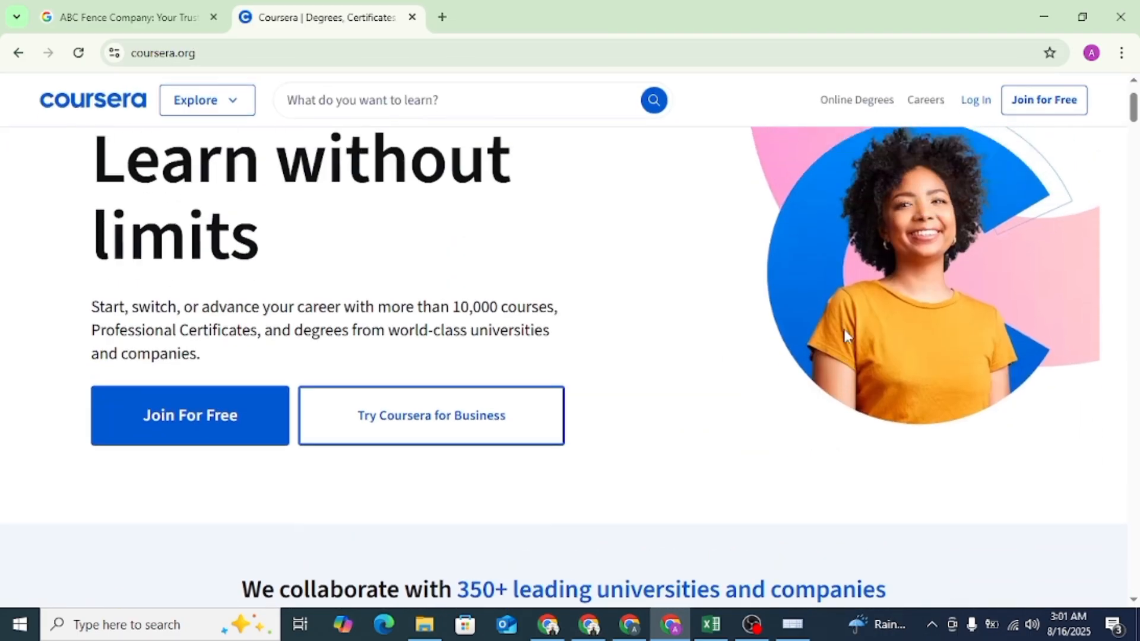
# - Sign up for Coursera with the ABC Fence Company Google account and open the account's profile page
pyautogui.click(1032, 136)
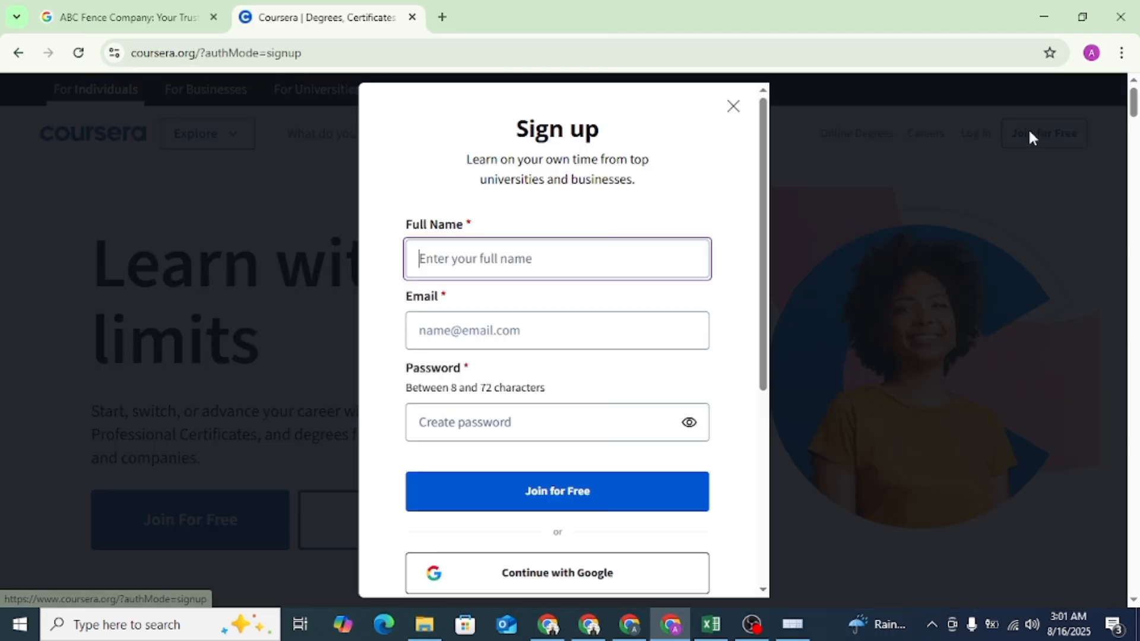
pyautogui.scroll(-2, 534, 545)
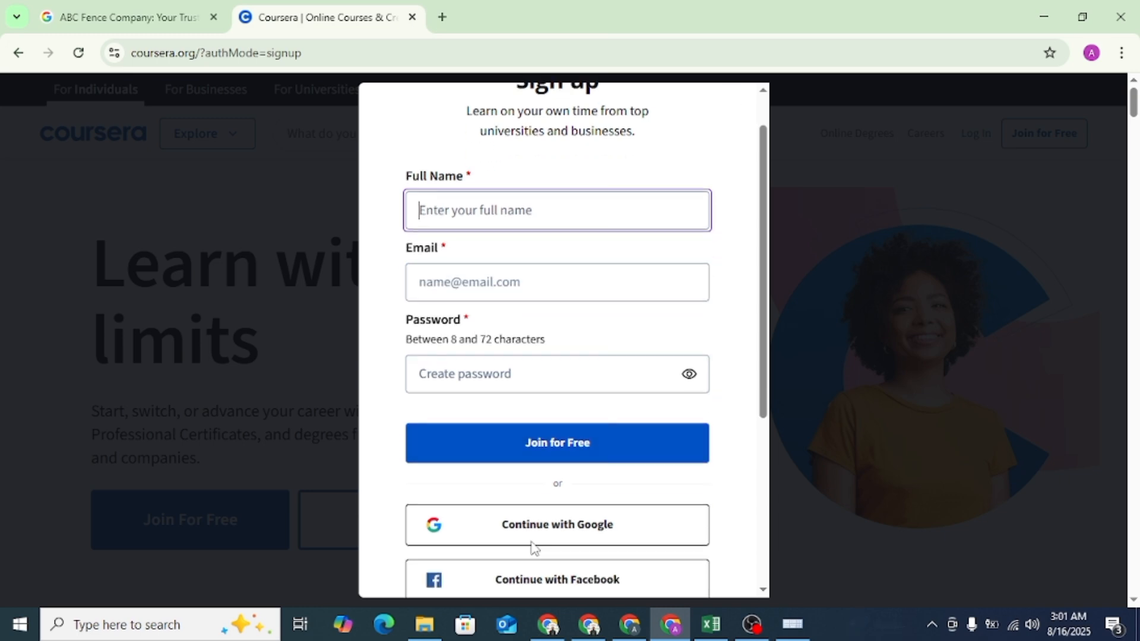
pyautogui.click(574, 504)
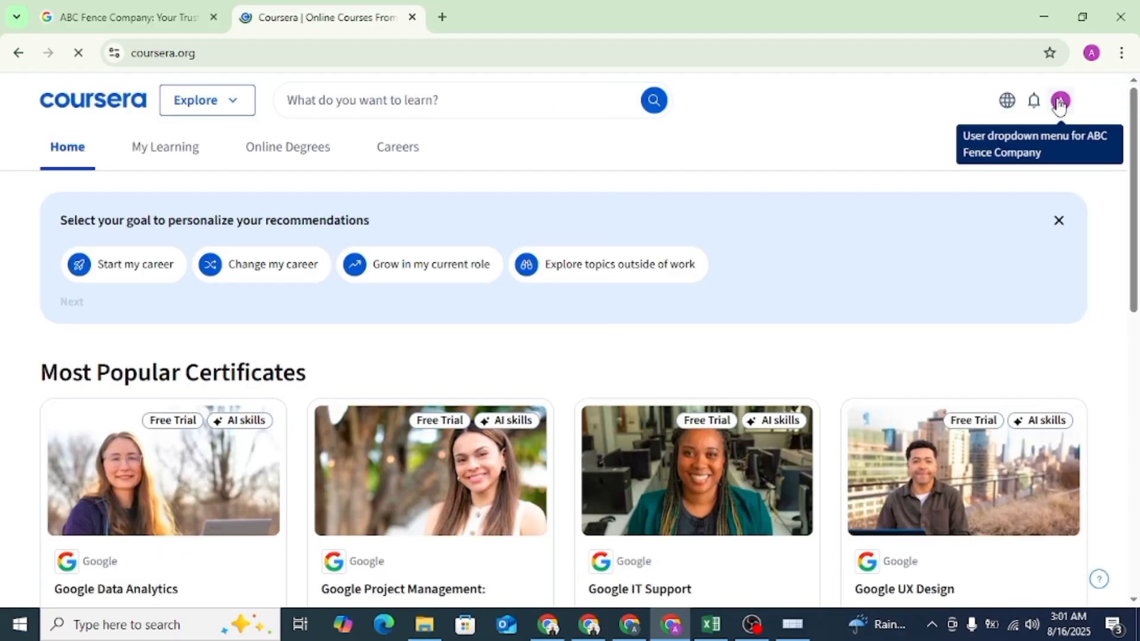
pyautogui.click(1060, 102)
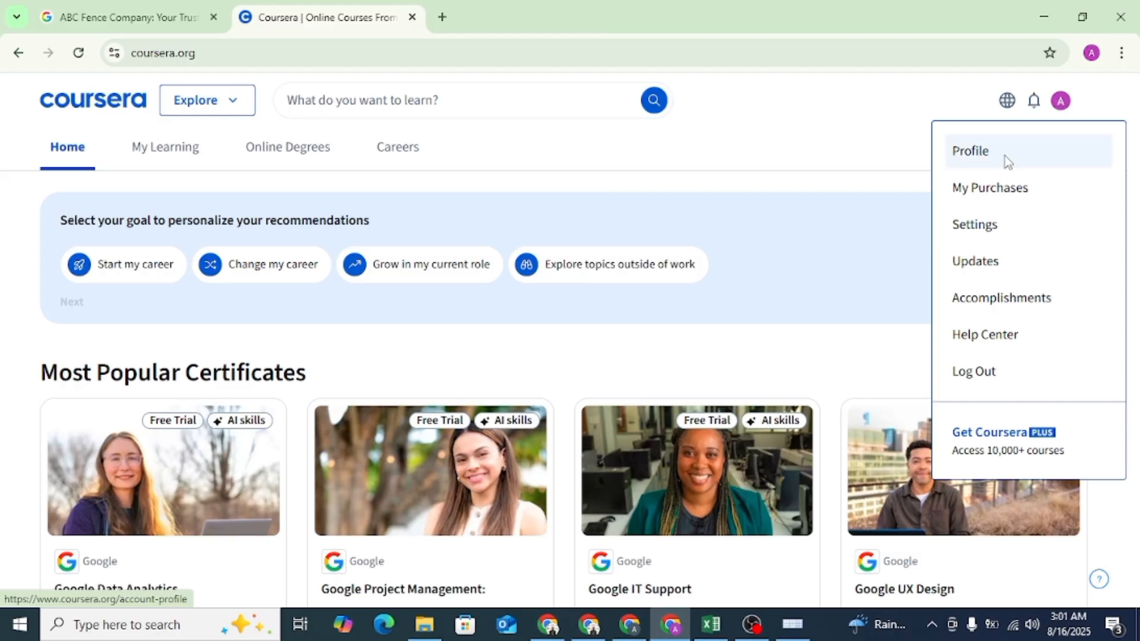
pyautogui.click(1005, 155)
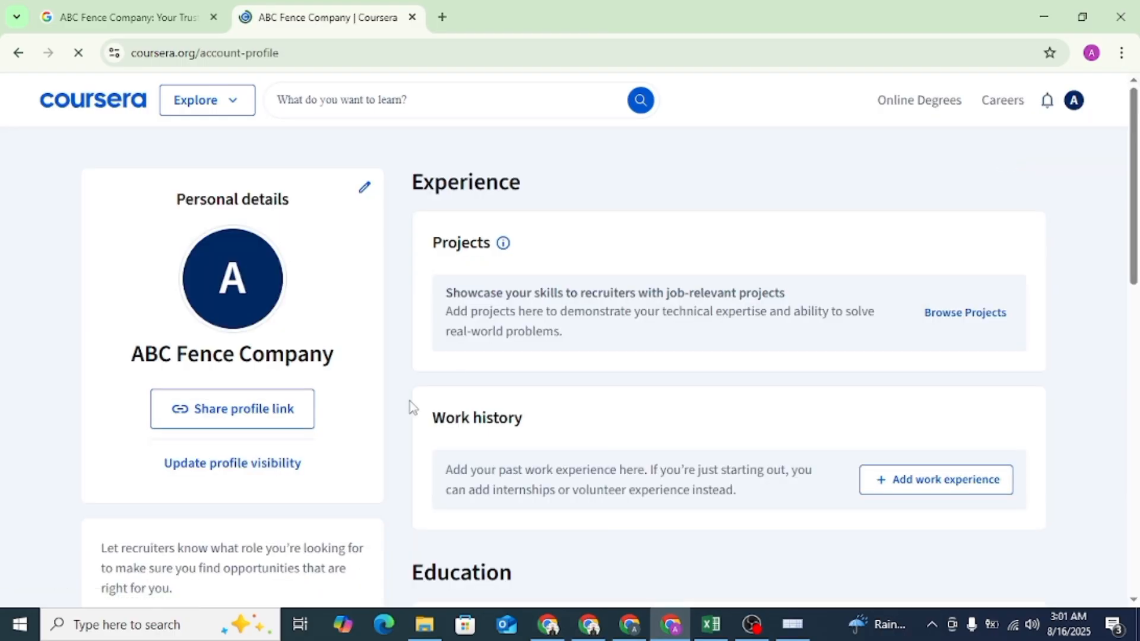
# - Review the Coursera profile's personal details form and its visibility and privacy settings, closing each dialog
pyautogui.scroll(-3, 283, 465)
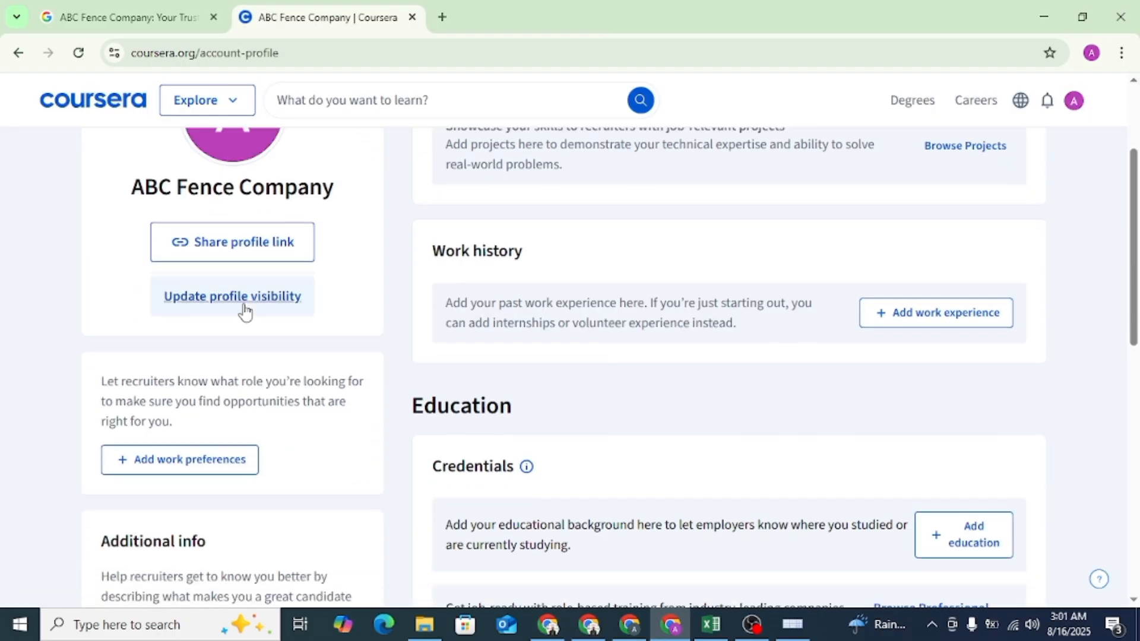
pyautogui.scroll(3, 244, 310)
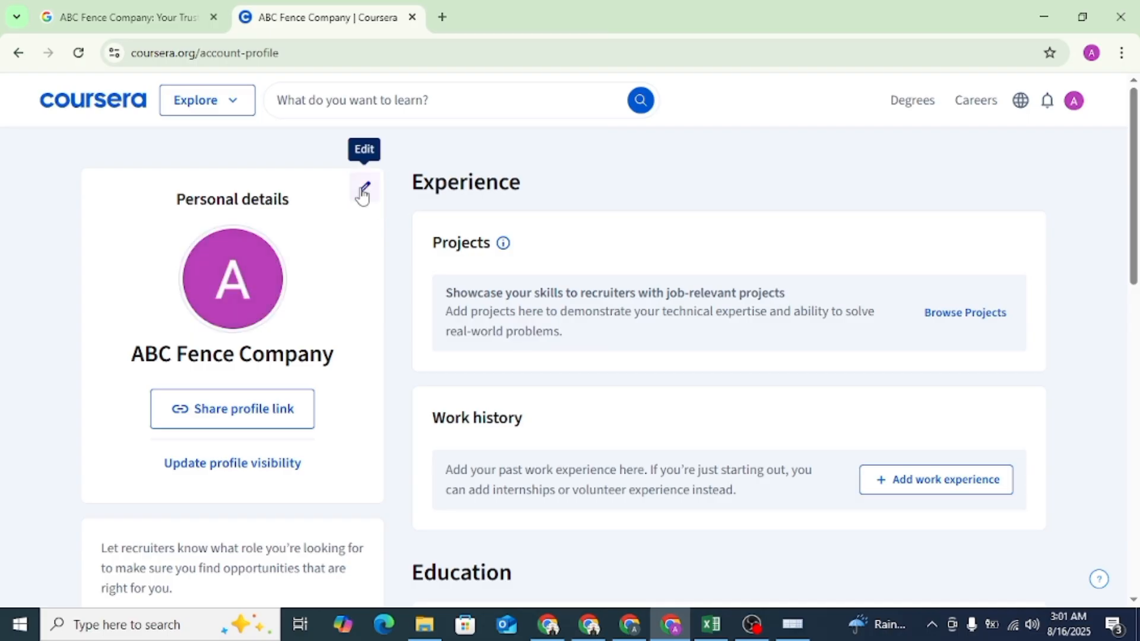
pyautogui.click(363, 195)
pyautogui.scroll(-8, 415, 358)
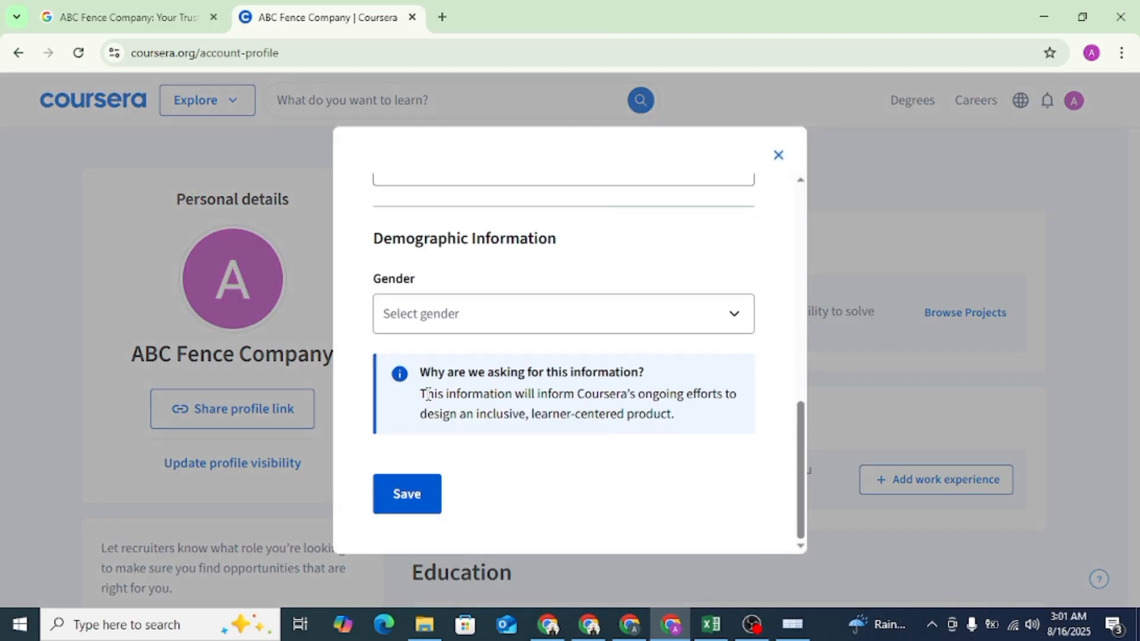
pyautogui.scroll(3, 428, 393)
pyautogui.click(893, 274)
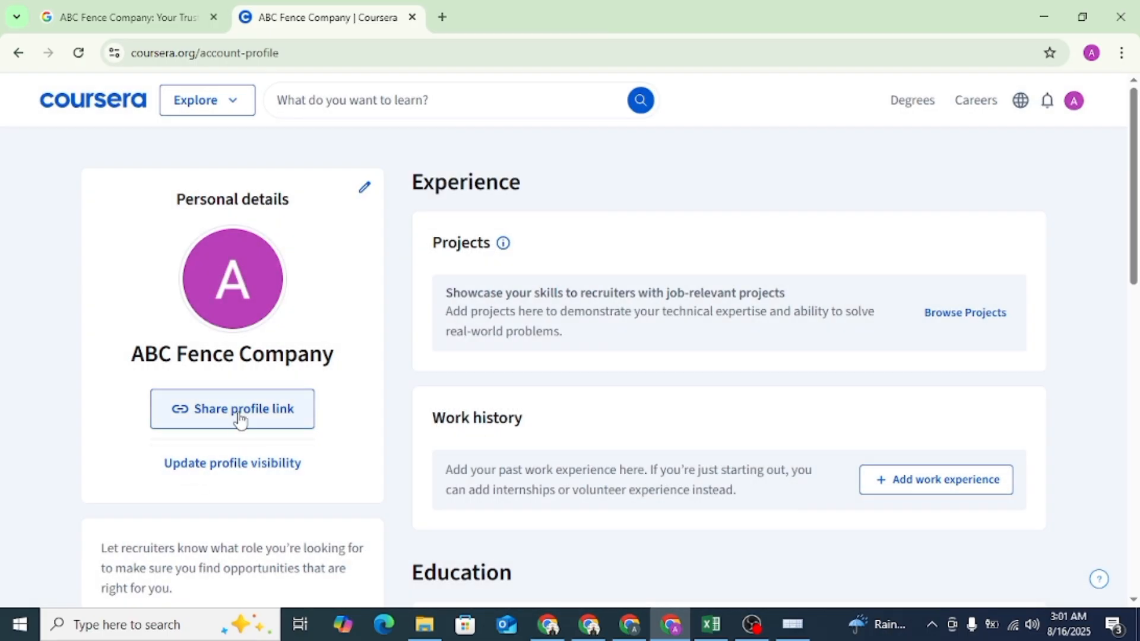
pyautogui.click(248, 464)
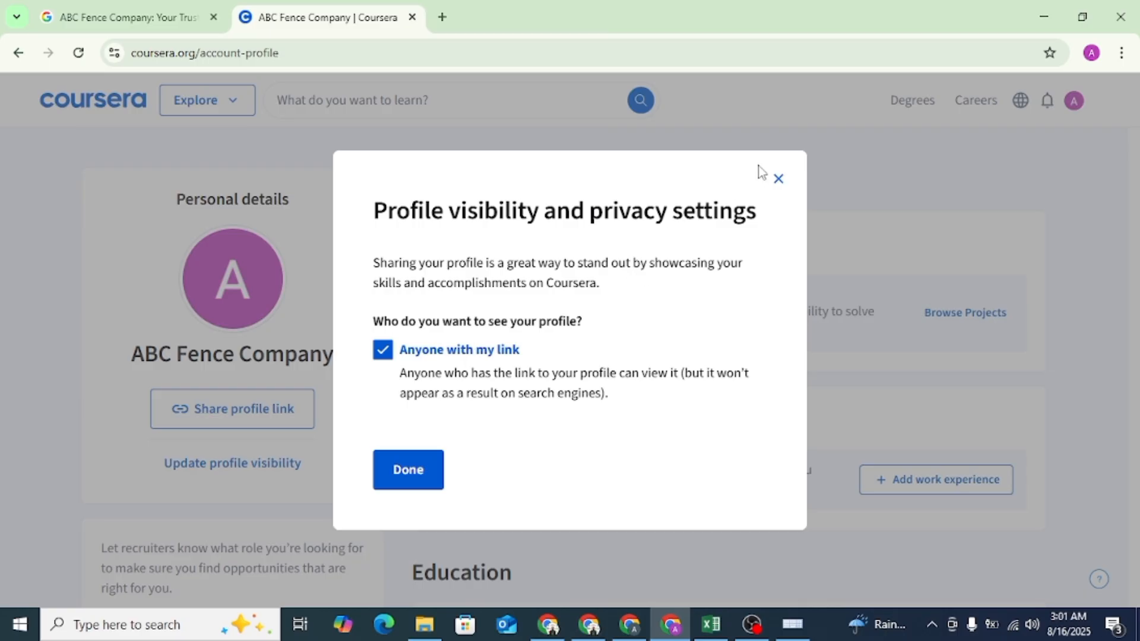
pyautogui.click(777, 180)
pyautogui.scroll(-8, 500, 397)
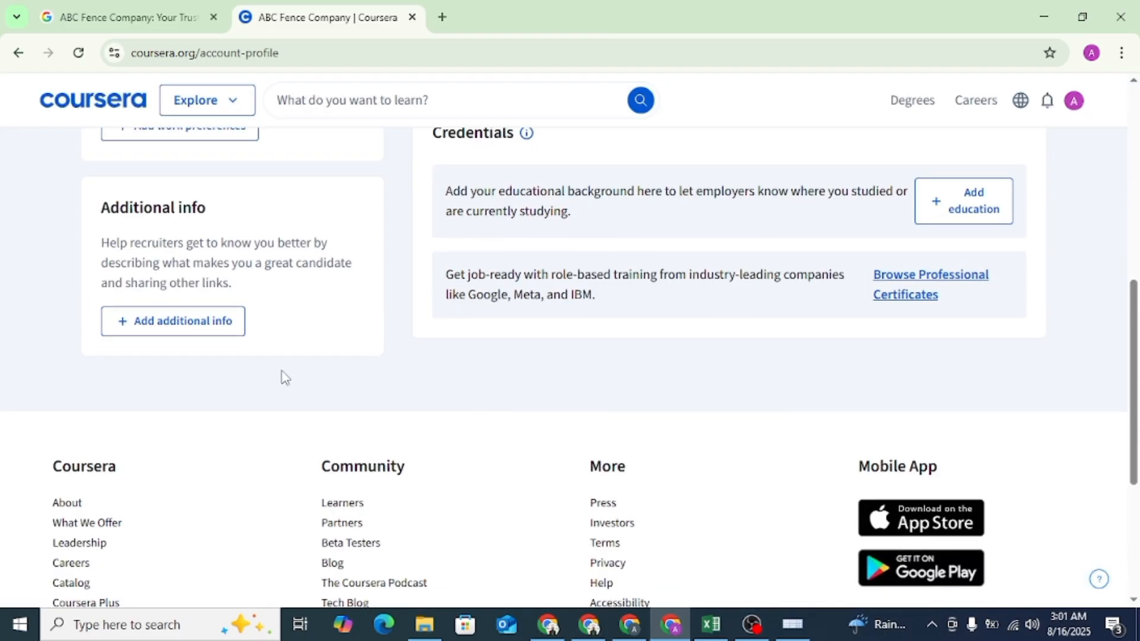
pyautogui.click(167, 320)
pyautogui.scroll(-4, 436, 312)
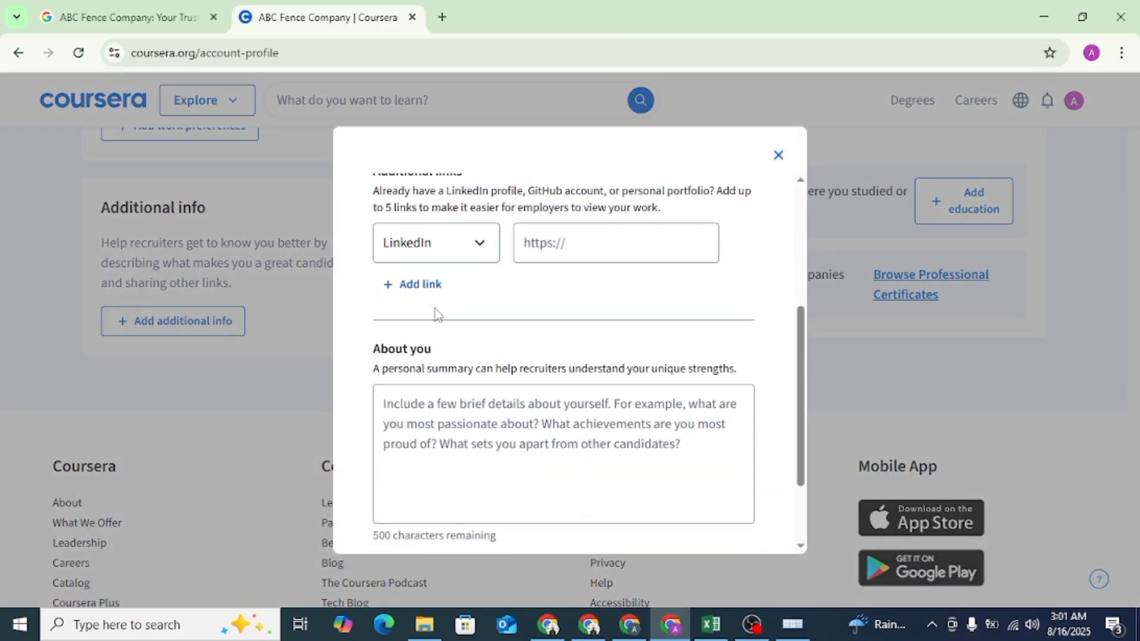
pyautogui.click(448, 255)
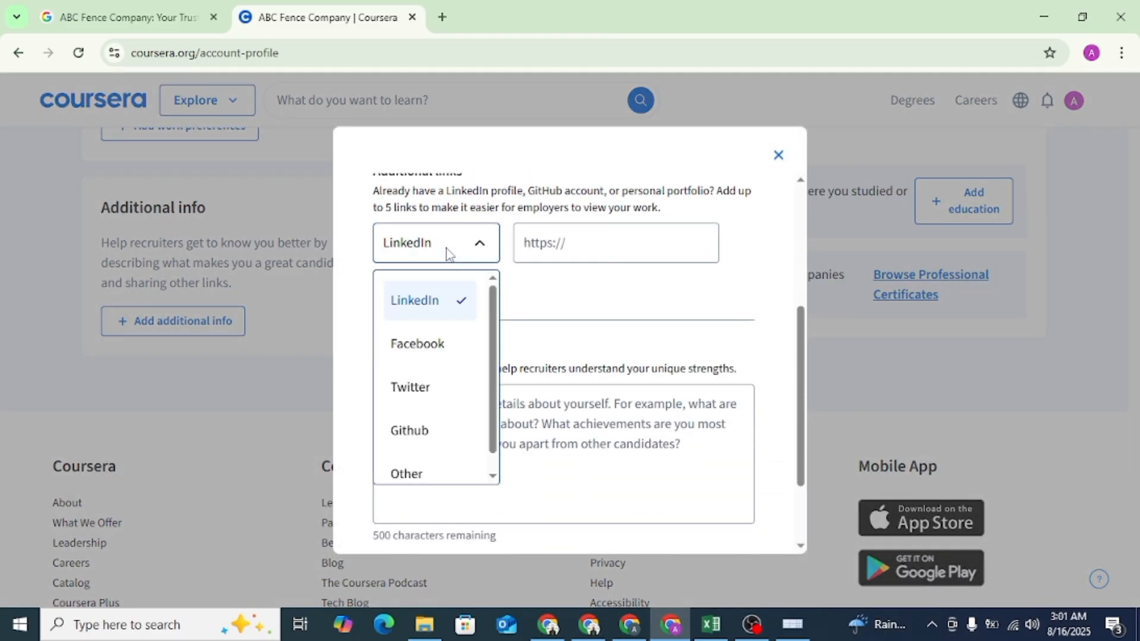
pyautogui.click(423, 460)
pyautogui.click(572, 248)
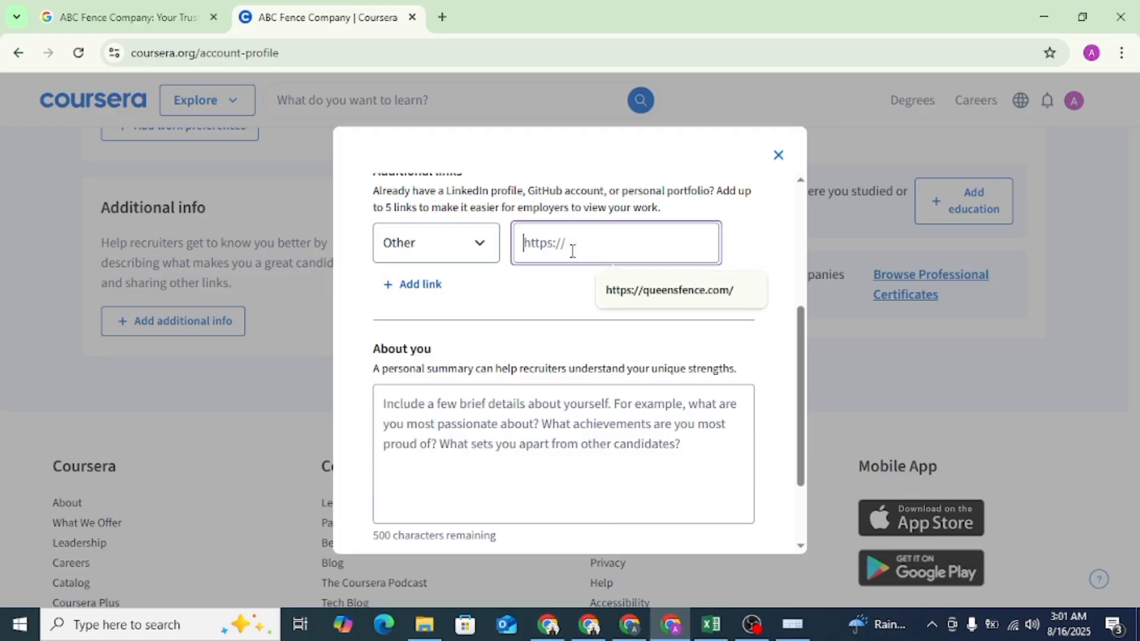
pyautogui.click(668, 290)
# - Copy the company description through "superior products and services" from the Google listing, paste it into the About you summary, and save the additional info
pyautogui.click(399, 476)
pyautogui.click(157, 7)
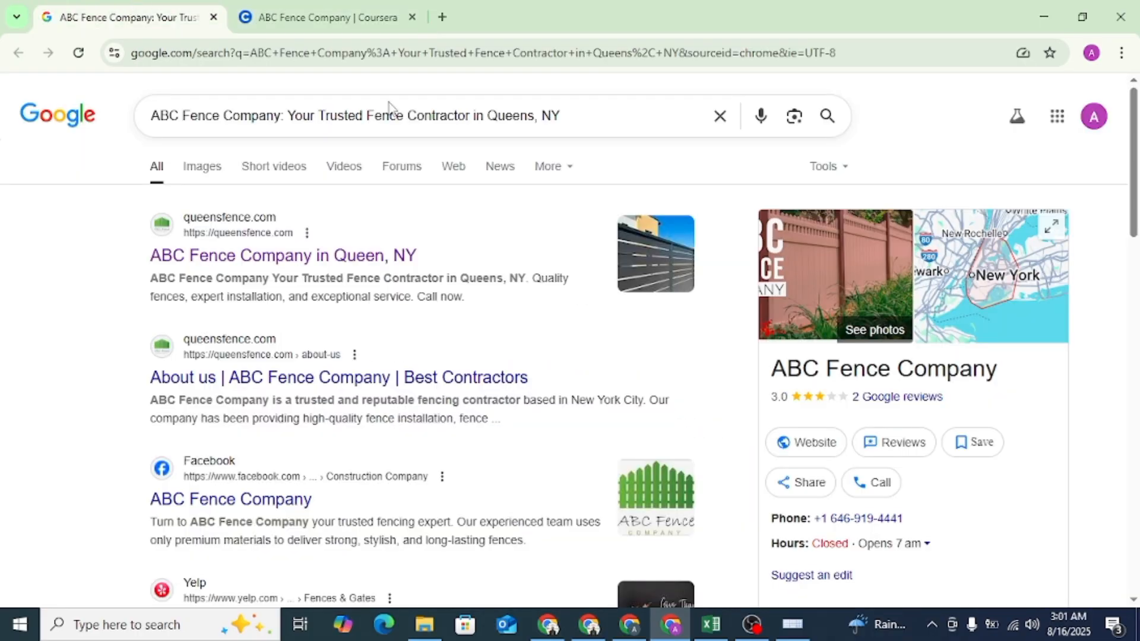
pyautogui.scroll(-12, 594, 357)
pyautogui.moveTo(774, 202); pyautogui.dragTo(813, 293)
pyautogui.rightClick(861, 242)
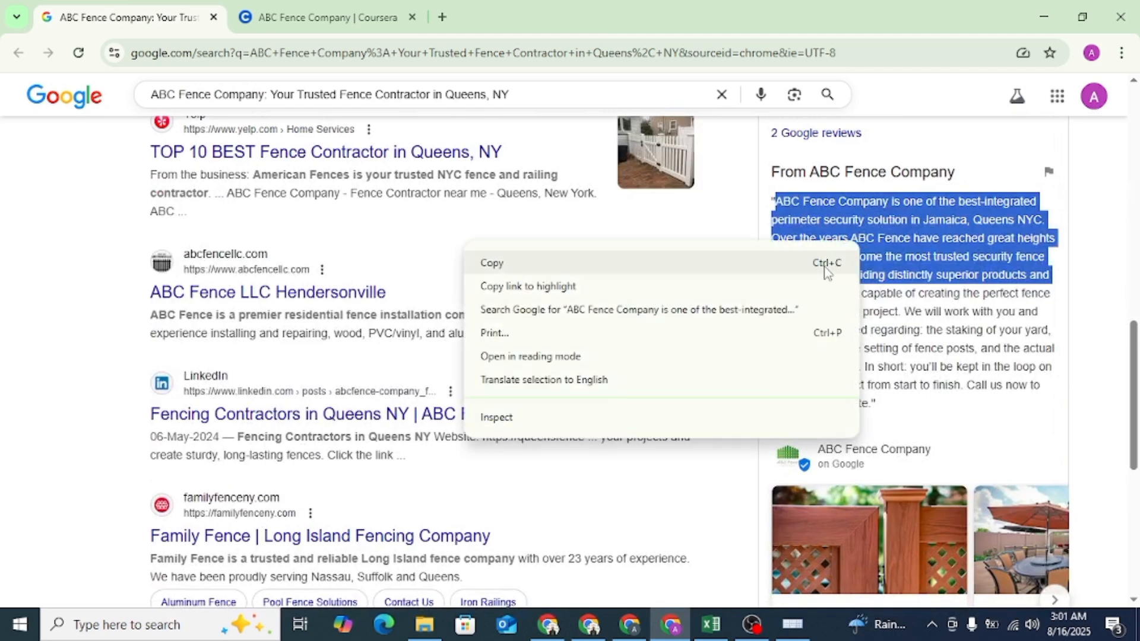
pyautogui.click(826, 264)
pyautogui.click(386, 14)
pyautogui.hotkey('ctrl', 'v')
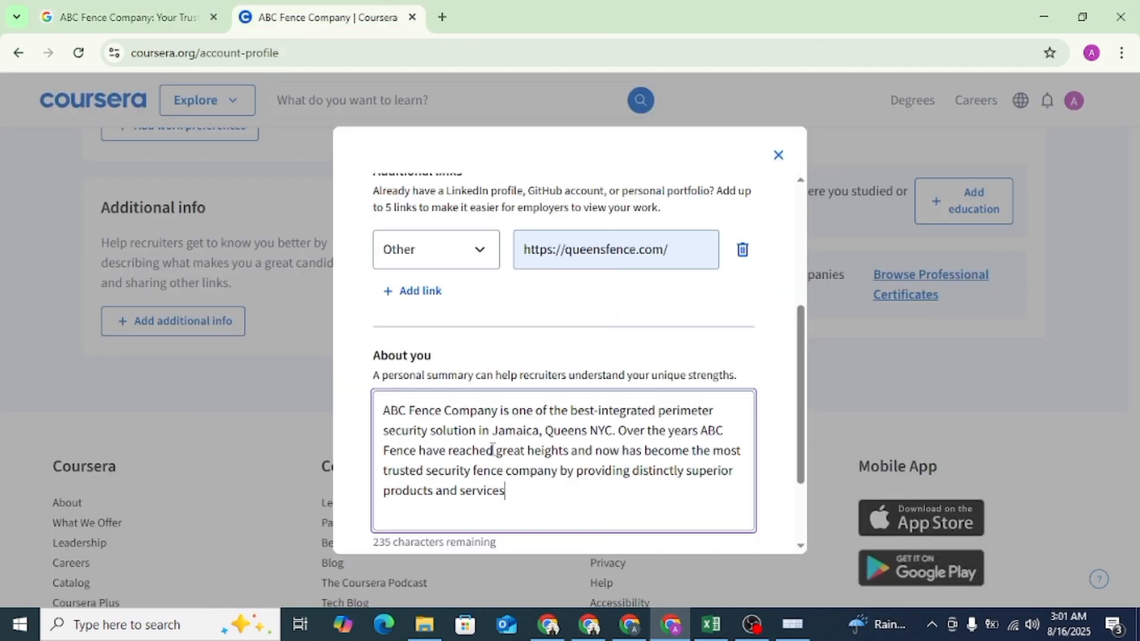
pyautogui.scroll(-2, 555, 440)
pyautogui.click(409, 506)
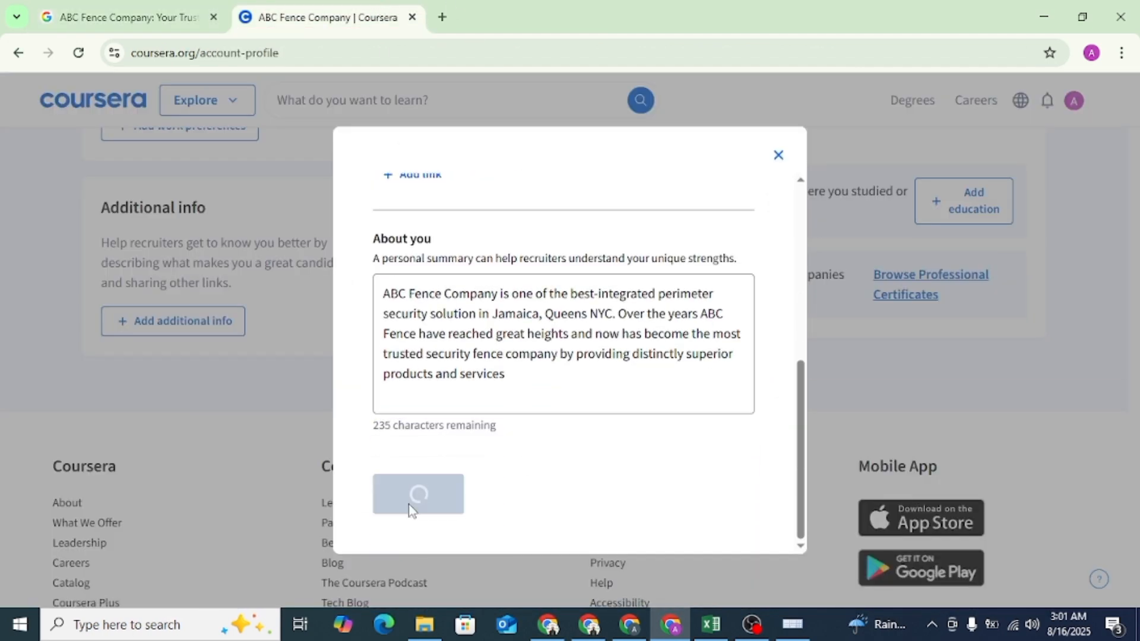
# - Copy the Coursera profile's share link and open the public profile in a new browser tab
pyautogui.scroll(1, 249, 409)
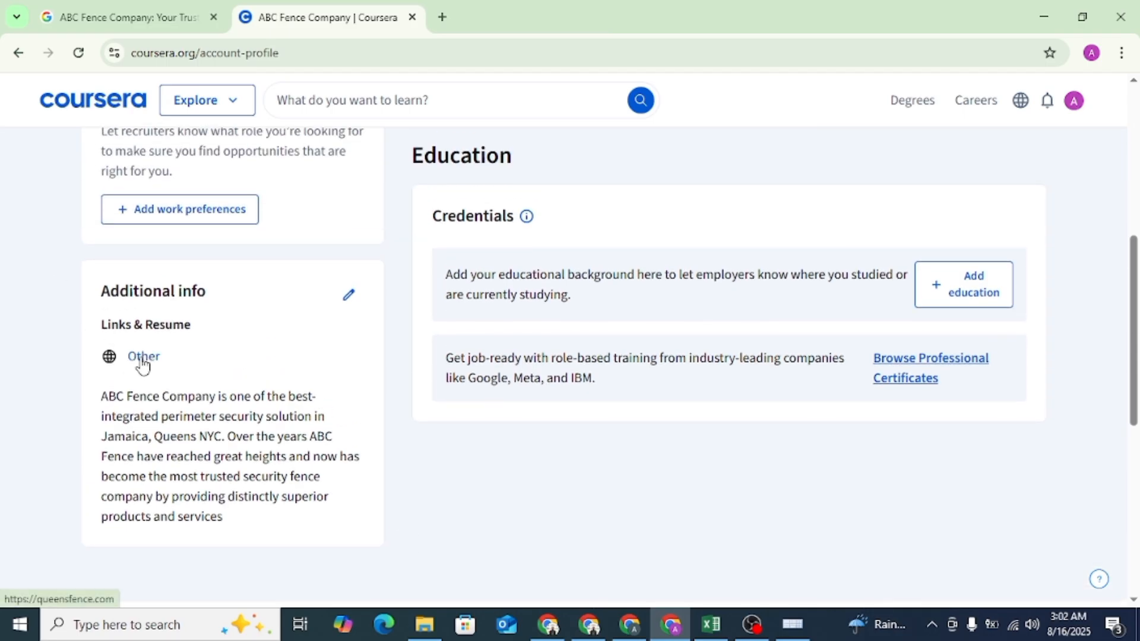
pyautogui.scroll(5, 315, 330)
pyautogui.scroll(-2, 318, 327)
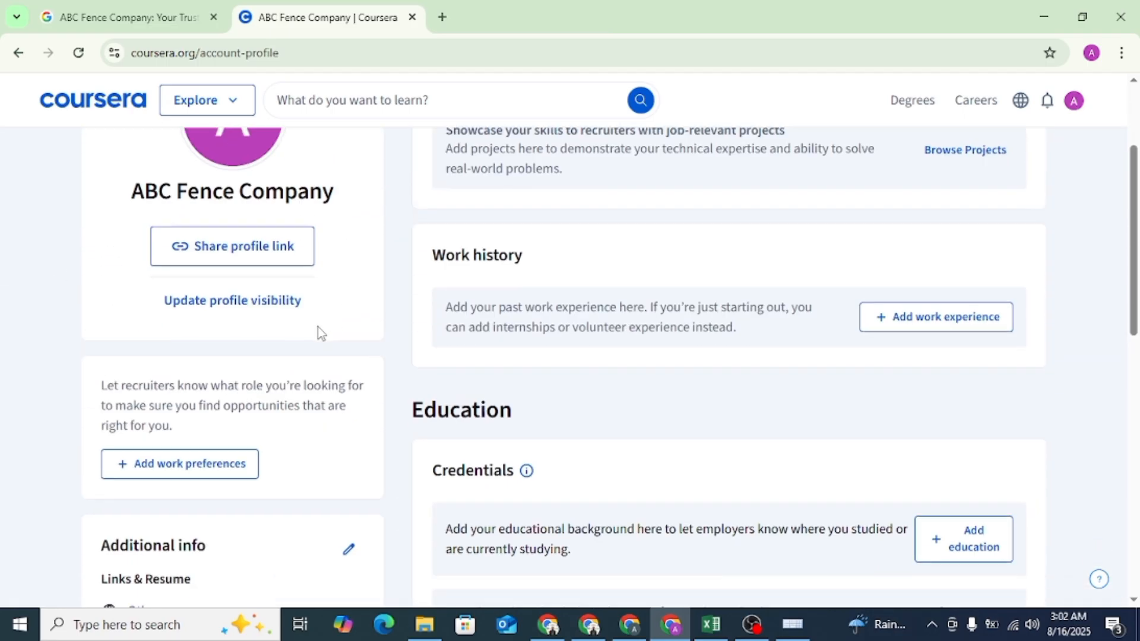
pyautogui.click(255, 238)
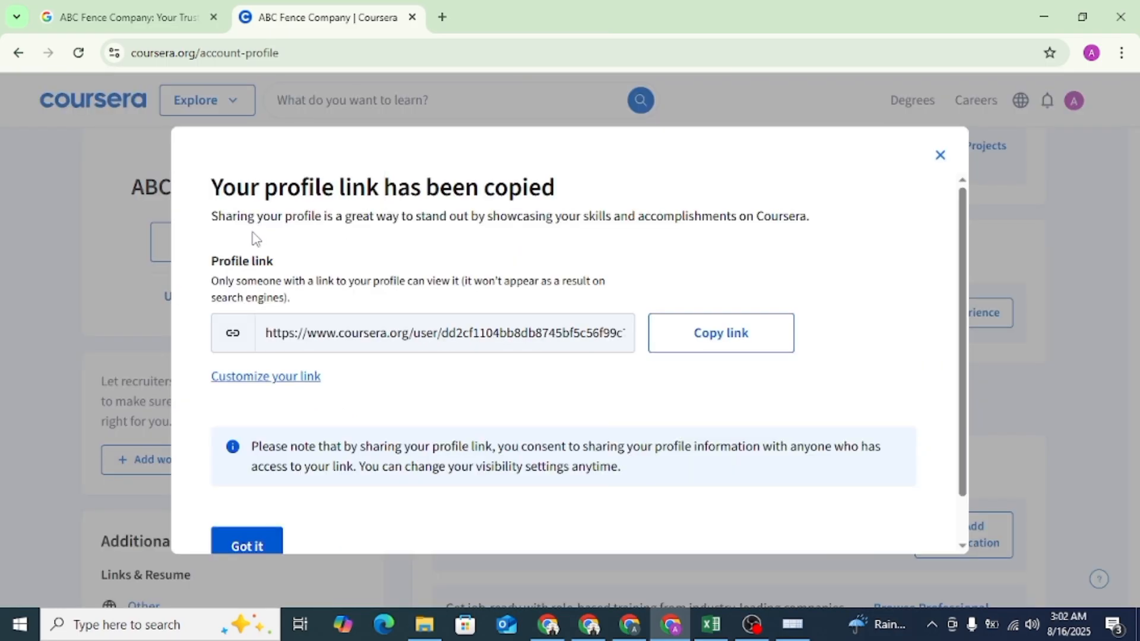
pyautogui.click(712, 340)
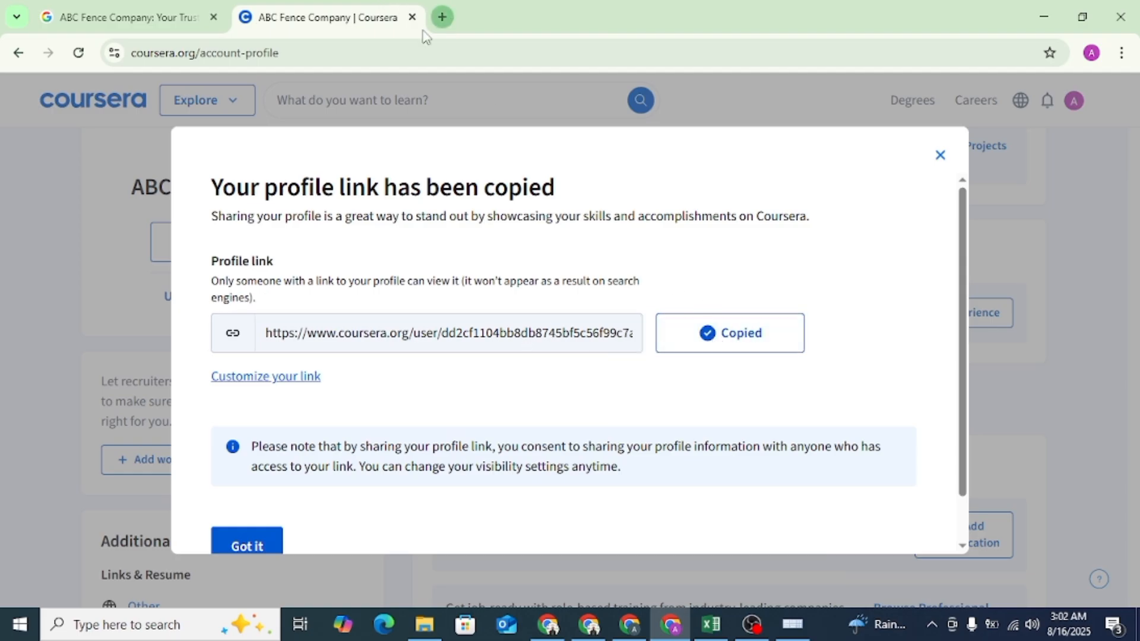
pyautogui.click(442, 16)
pyautogui.hotkey('ctrl', 'v')
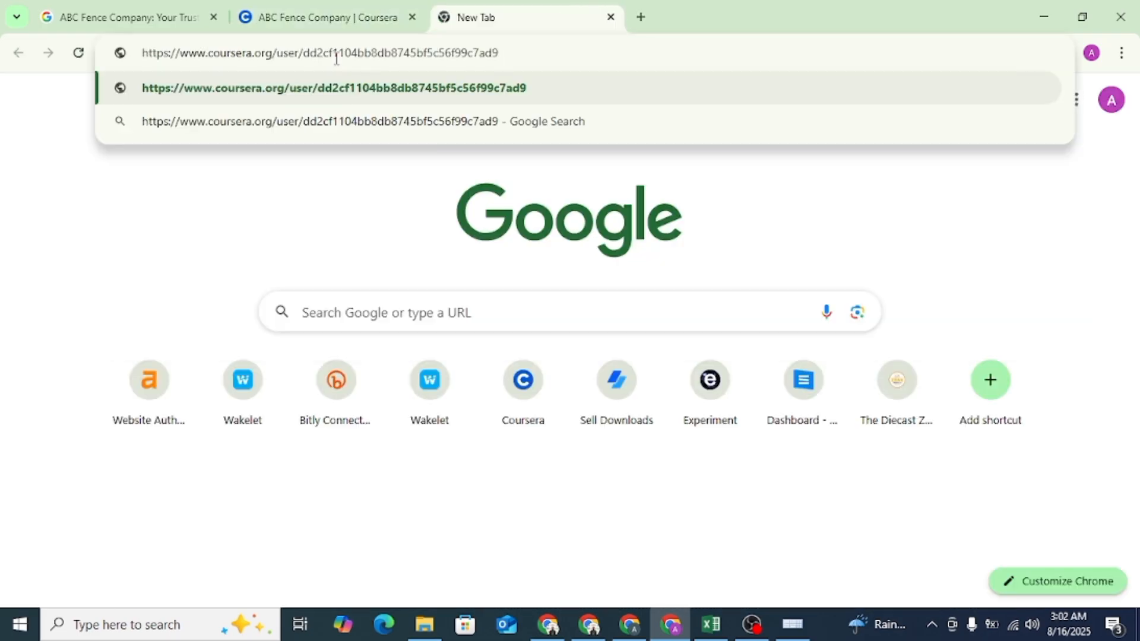
pyautogui.press('Return')
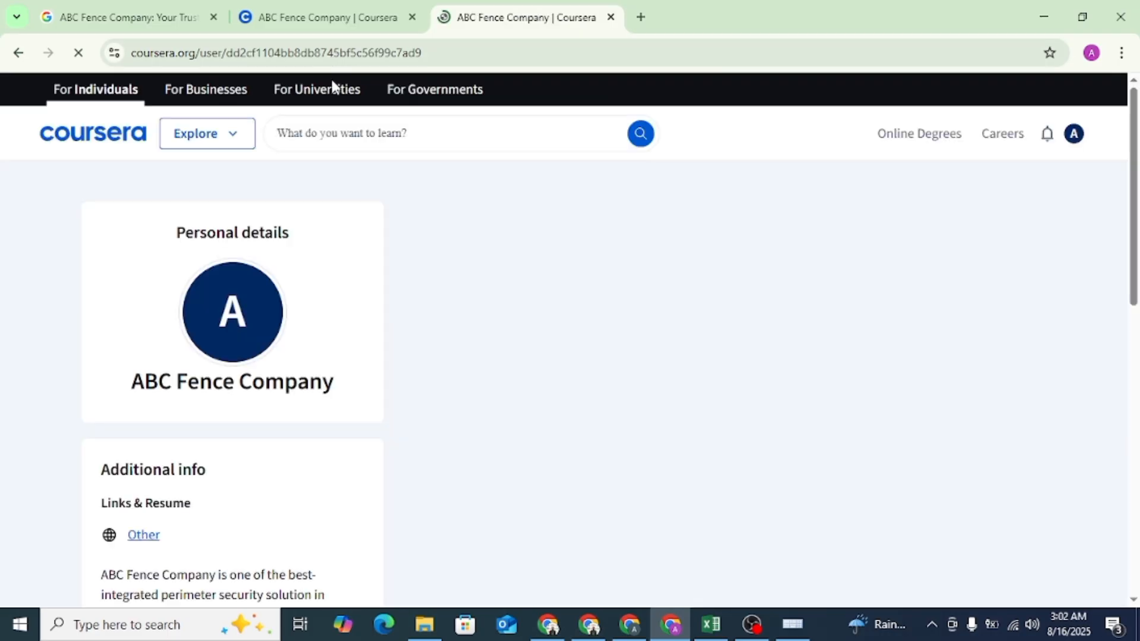
# - Inspect the HTML of the Other link under Links & Resume on the public Coursera profile
pyautogui.scroll(-4, 199, 348)
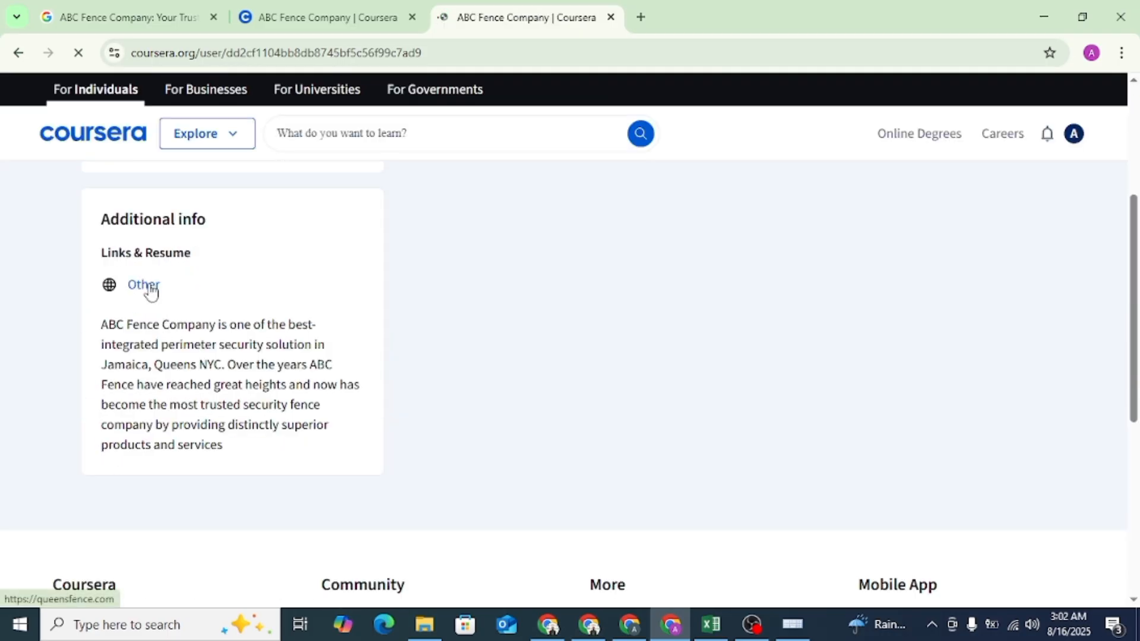
pyautogui.rightClick(151, 291)
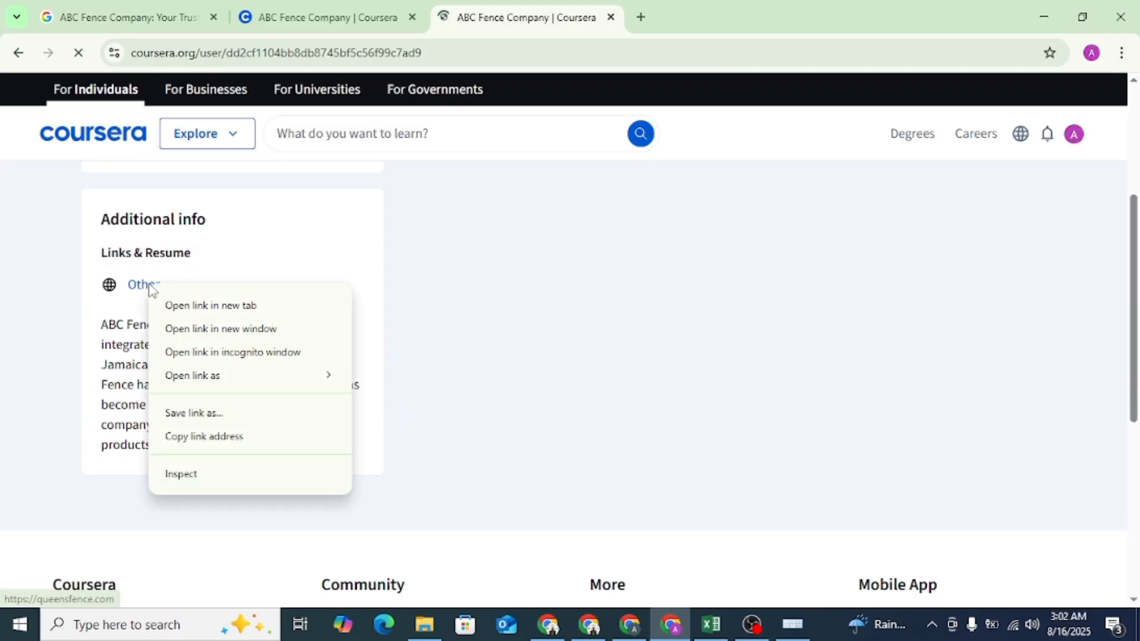
pyautogui.click(179, 473)
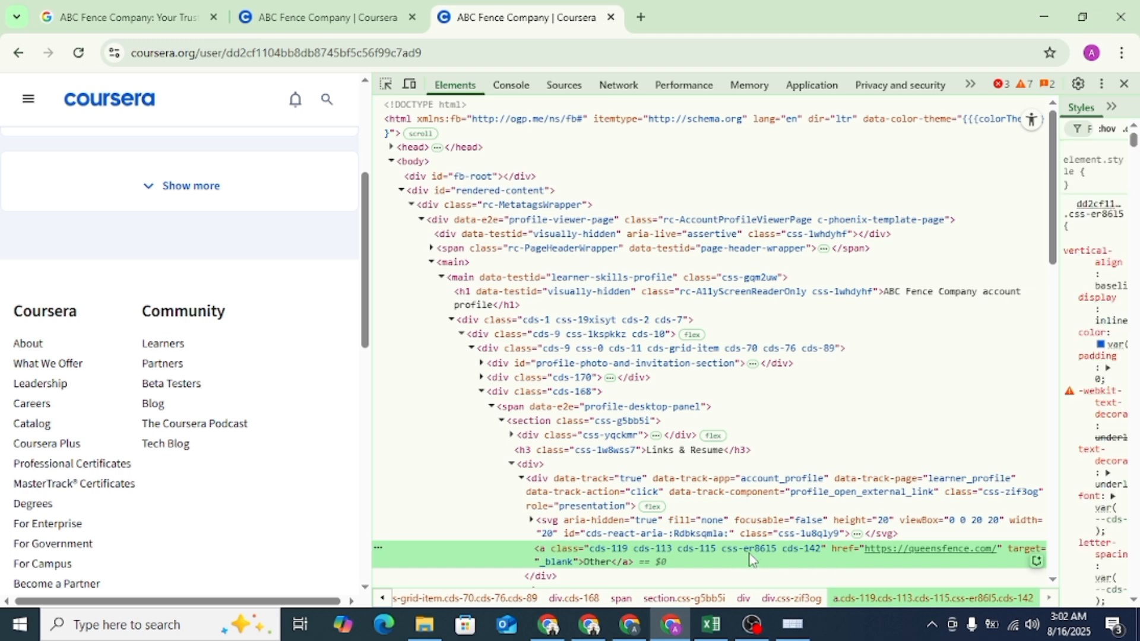
# - Review the Other link's HTML on the public Coursera profile and close the developer tools
pyautogui.scroll(-1, 813, 423)
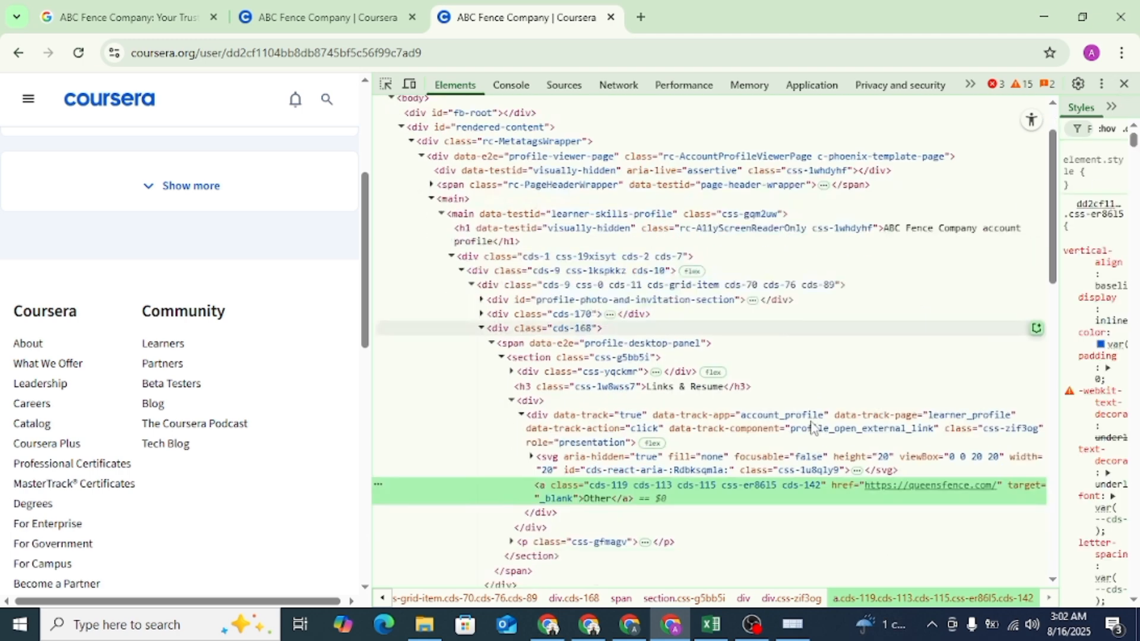
pyautogui.click(1124, 83)
pyautogui.scroll(4, 264, 261)
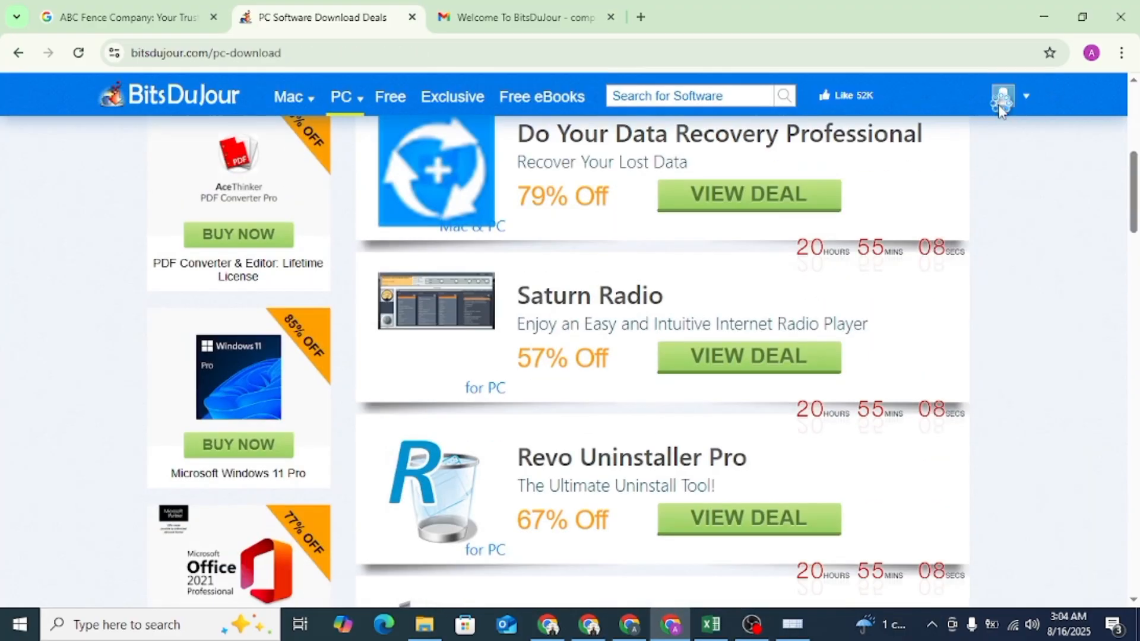
# - Open the BitsDuJour login form, copy the account password from the welcome email in Gmail, and paste it into the Password field
pyautogui.click(1002, 108)
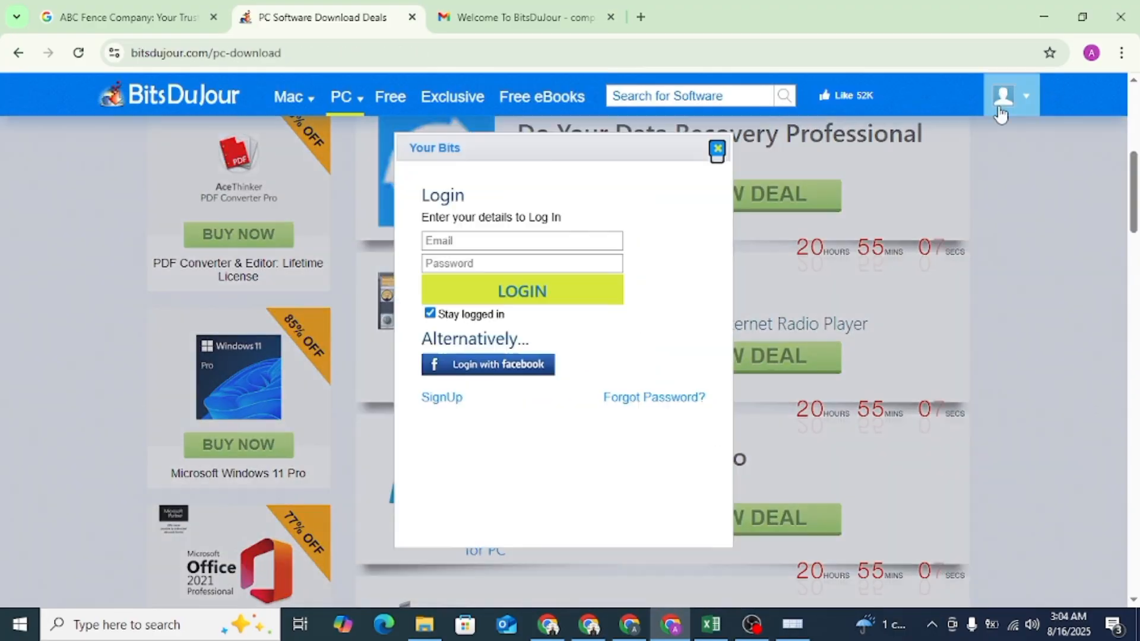
pyautogui.click(470, 24)
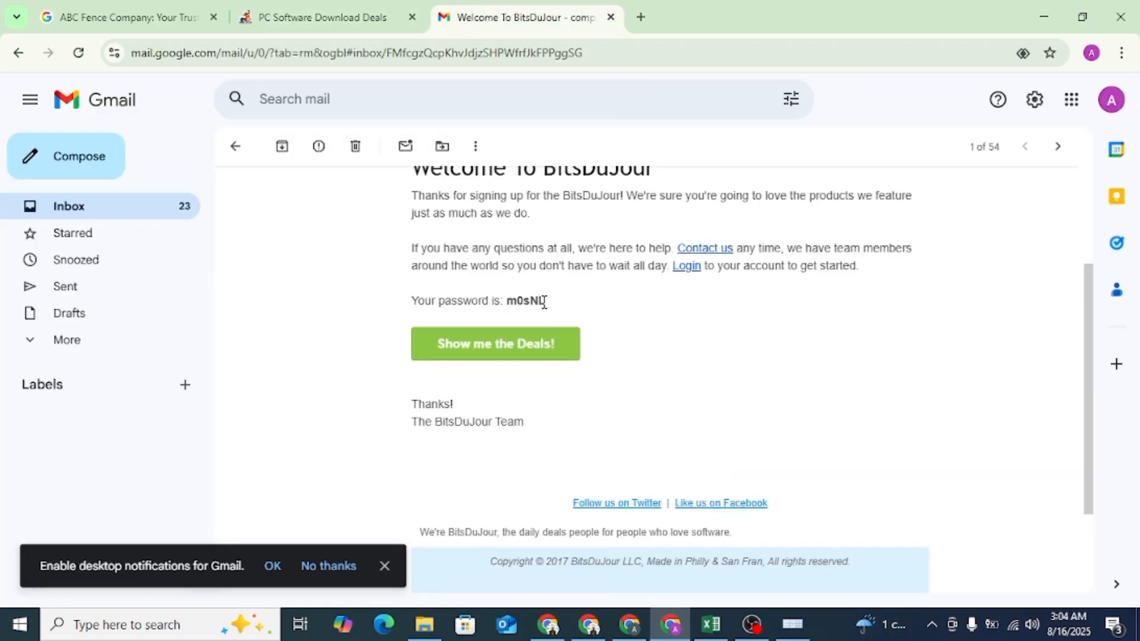
pyautogui.rightClick(509, 303)
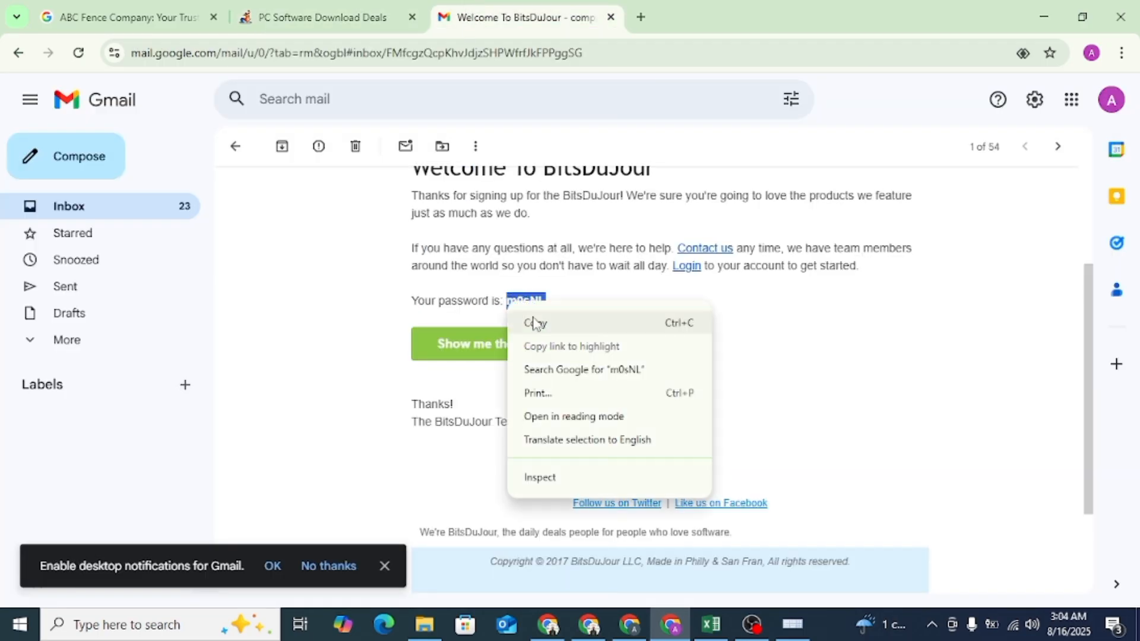
pyautogui.click(530, 324)
pyautogui.click(403, 24)
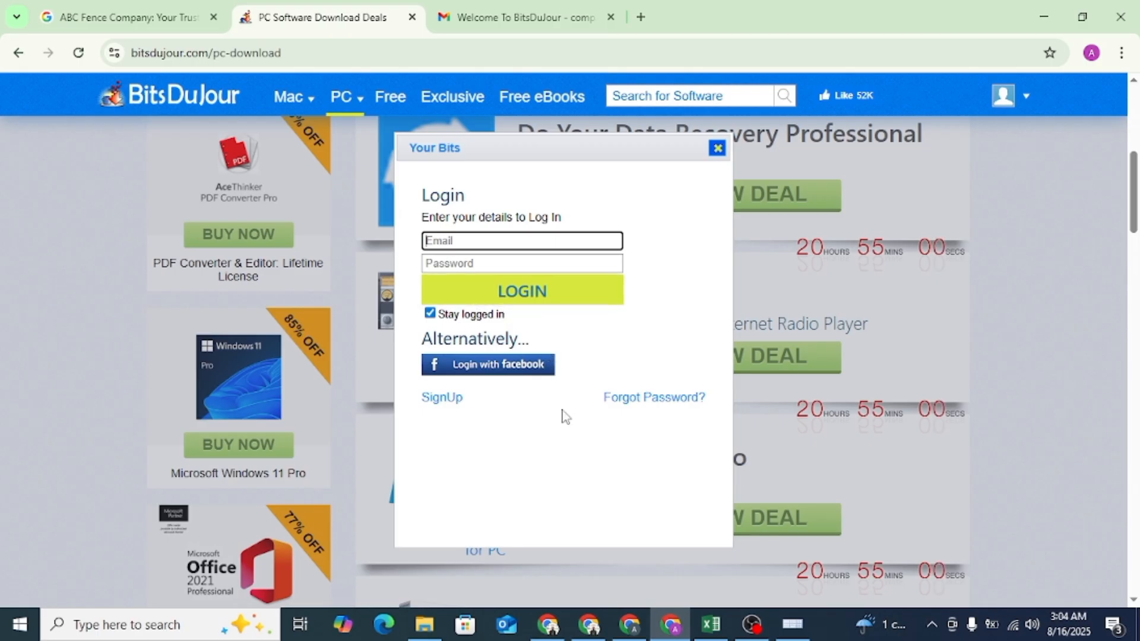
pyautogui.click(447, 398)
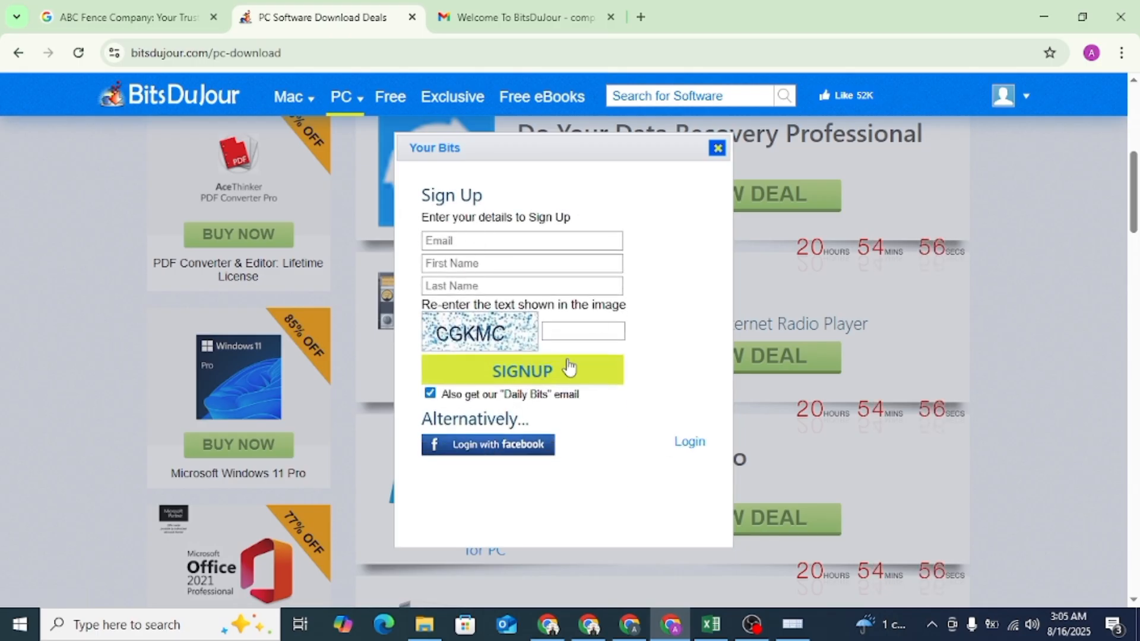
pyautogui.click(689, 442)
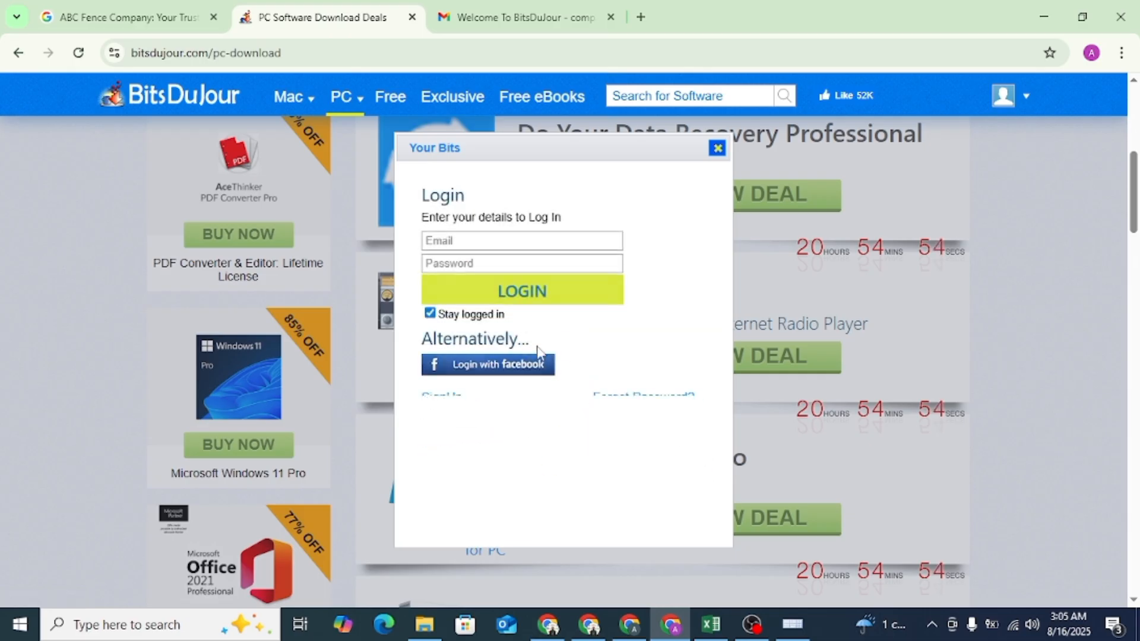
pyautogui.click(469, 263)
# - Copy the account email from the Google account details, enter it in the BitsDuJour login form, and log in, saving the credentials in the browser
pyautogui.click(161, 6)
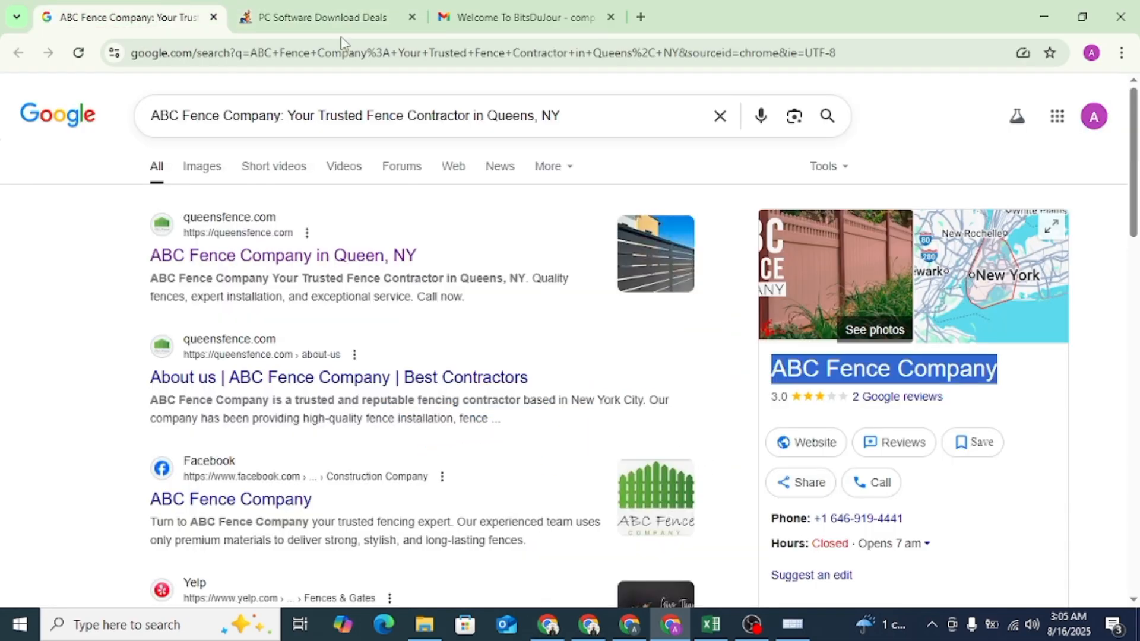
pyautogui.click(1094, 116)
pyautogui.tripleClick(968, 154)
pyautogui.rightClick(968, 153)
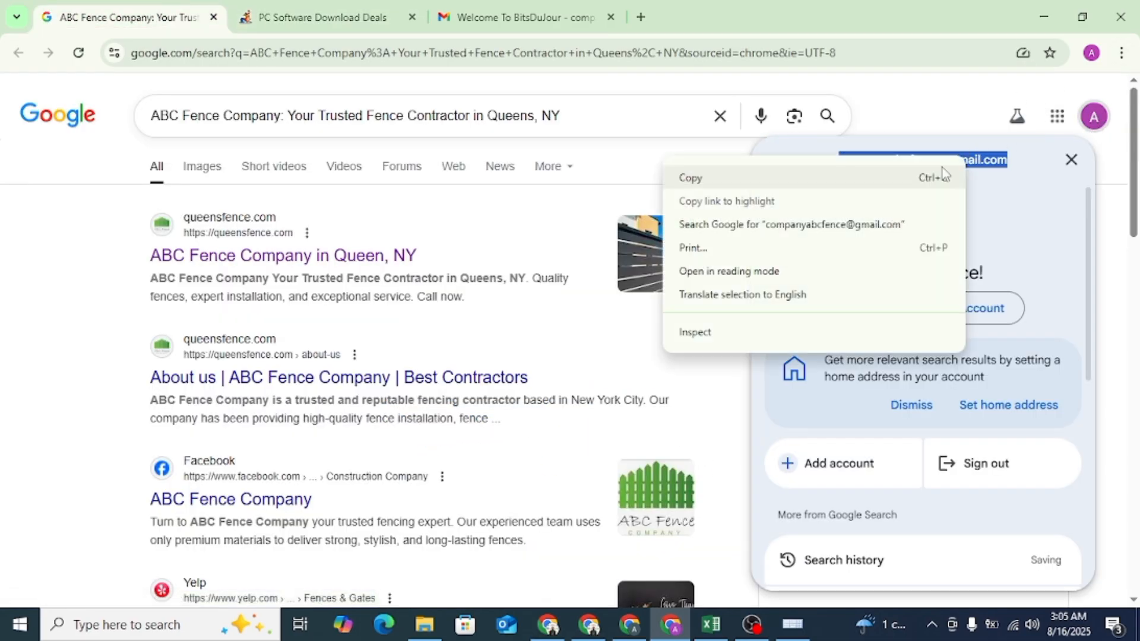
pyautogui.click(695, 176)
pyautogui.click(321, 17)
pyautogui.click(502, 241)
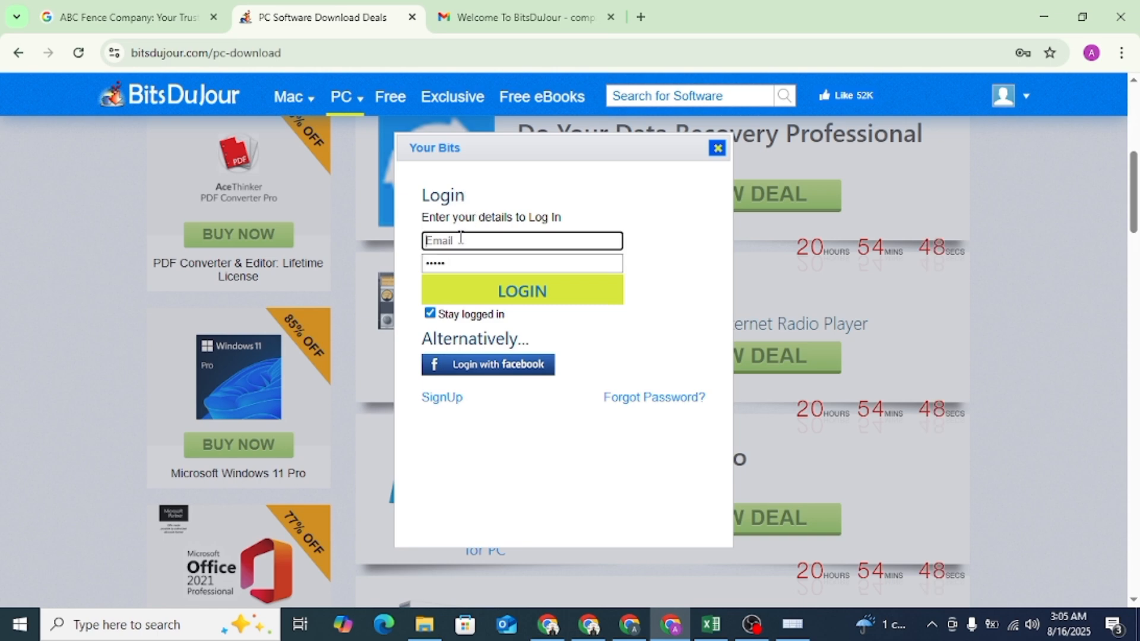
pyautogui.hotkey('ctrl', 'v')
pyautogui.click(531, 297)
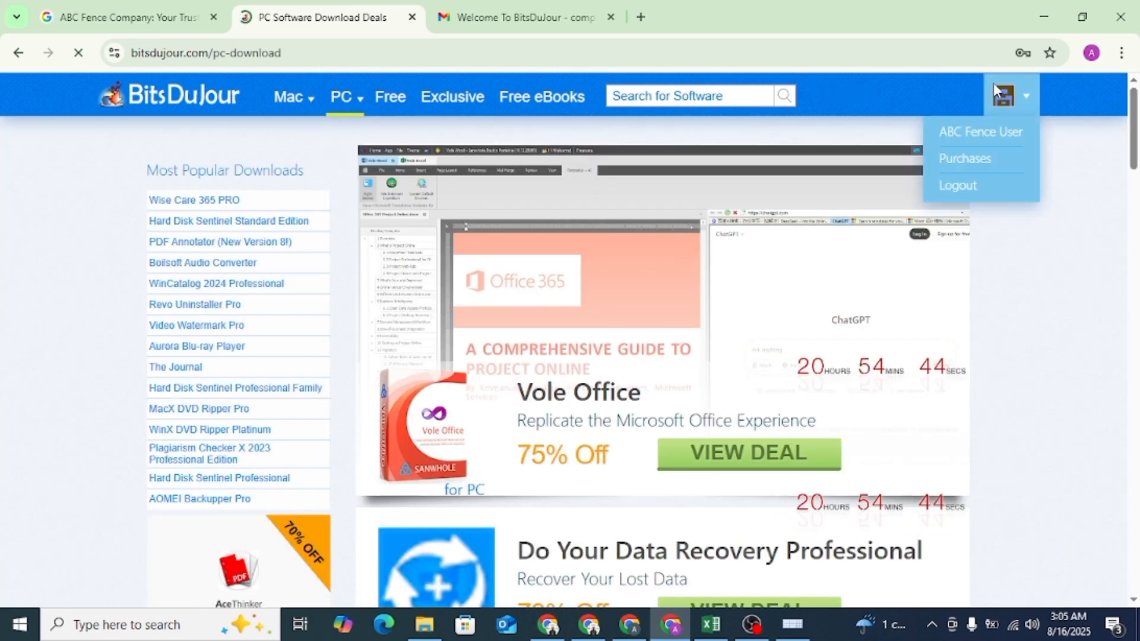
pyautogui.click(985, 304)
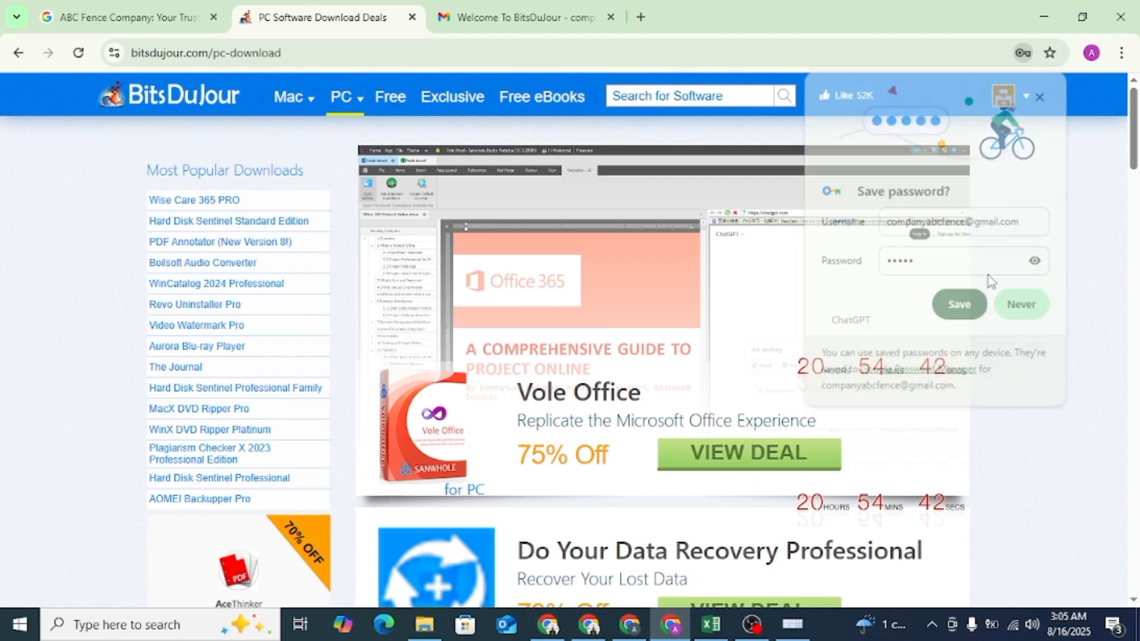
# - Open the account's BitsDuJour profile for editing
pyautogui.moveTo(1017, 105)
pyautogui.click(995, 133)
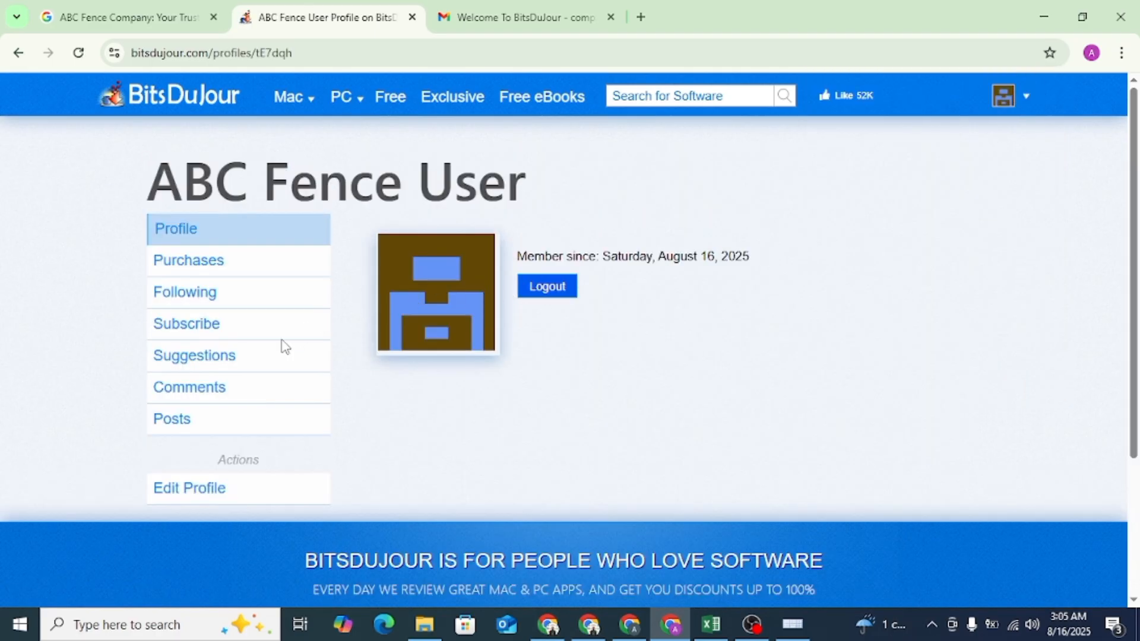
pyautogui.click(221, 495)
# - Choose ABC-fence (1).png from the Downloads folder as the profile image file
pyautogui.scroll(-3, 461, 333)
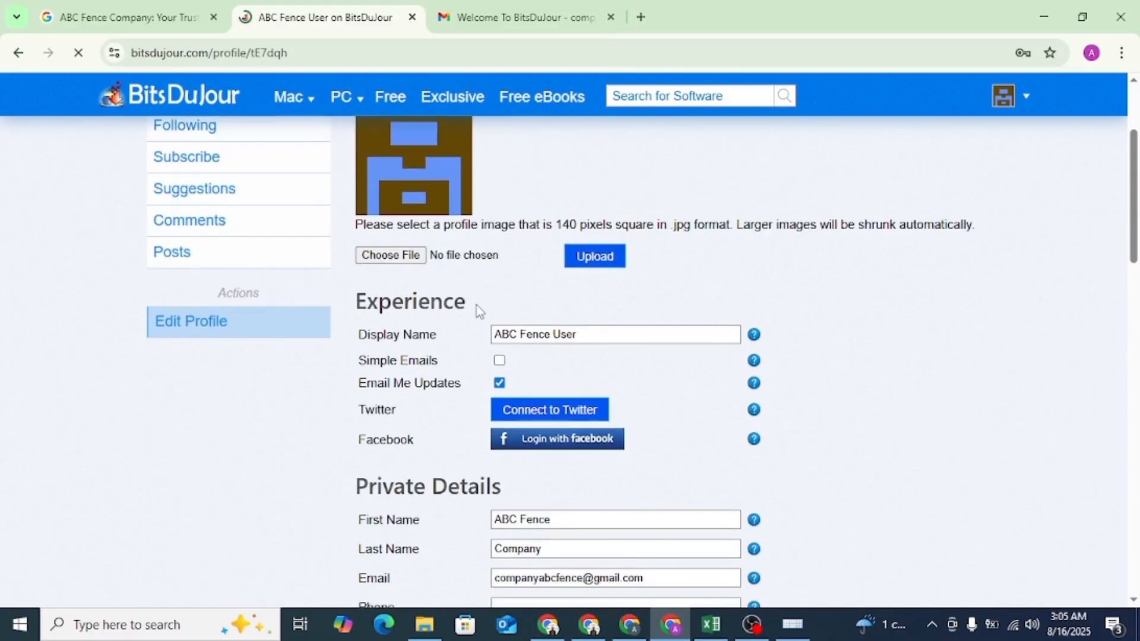
pyautogui.click(397, 256)
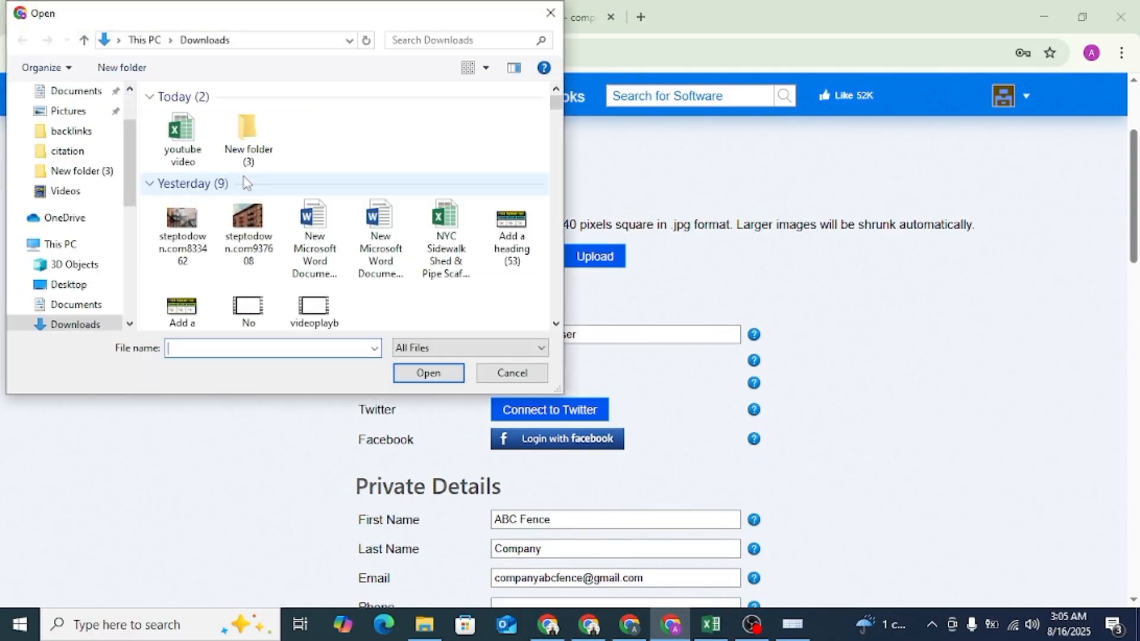
pyautogui.scroll(-8, 242, 182)
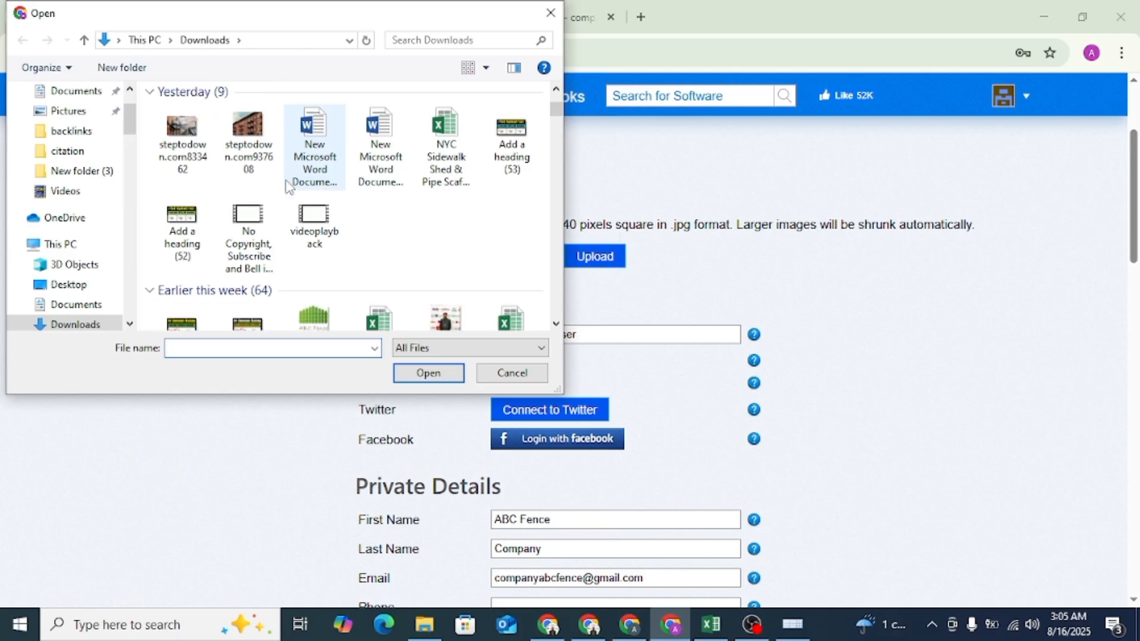
pyautogui.scroll(-1, 289, 186)
pyautogui.scroll(2, 289, 186)
pyautogui.click(314, 128)
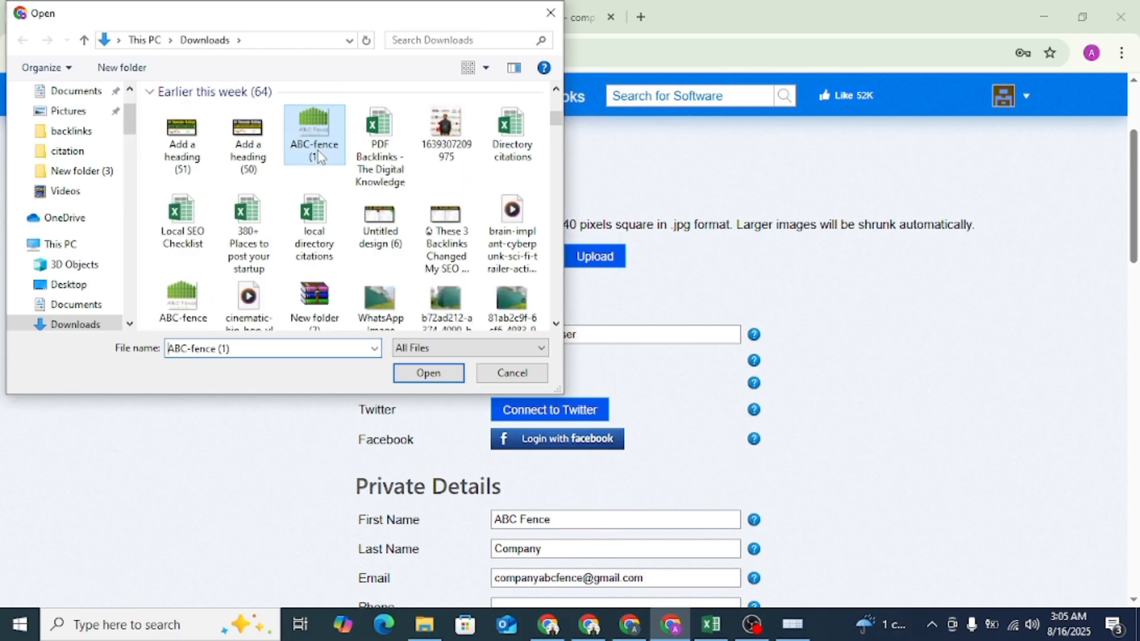
pyautogui.click(434, 375)
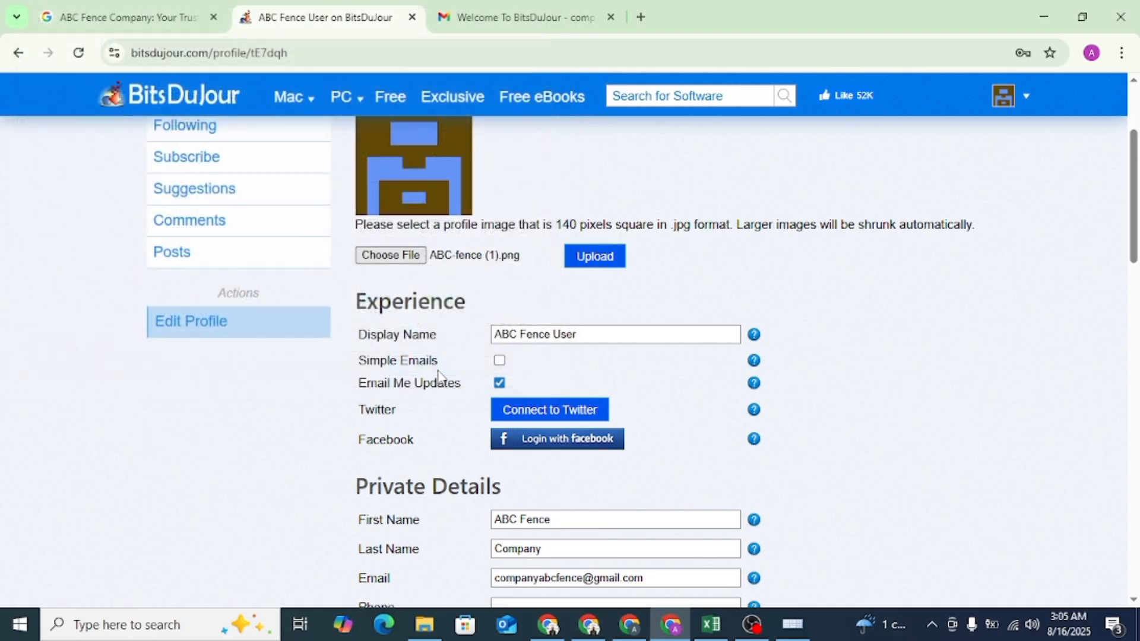
# - Set the company name in the Profile Details section to ABC Fence Company
pyautogui.scroll(-8, 470, 356)
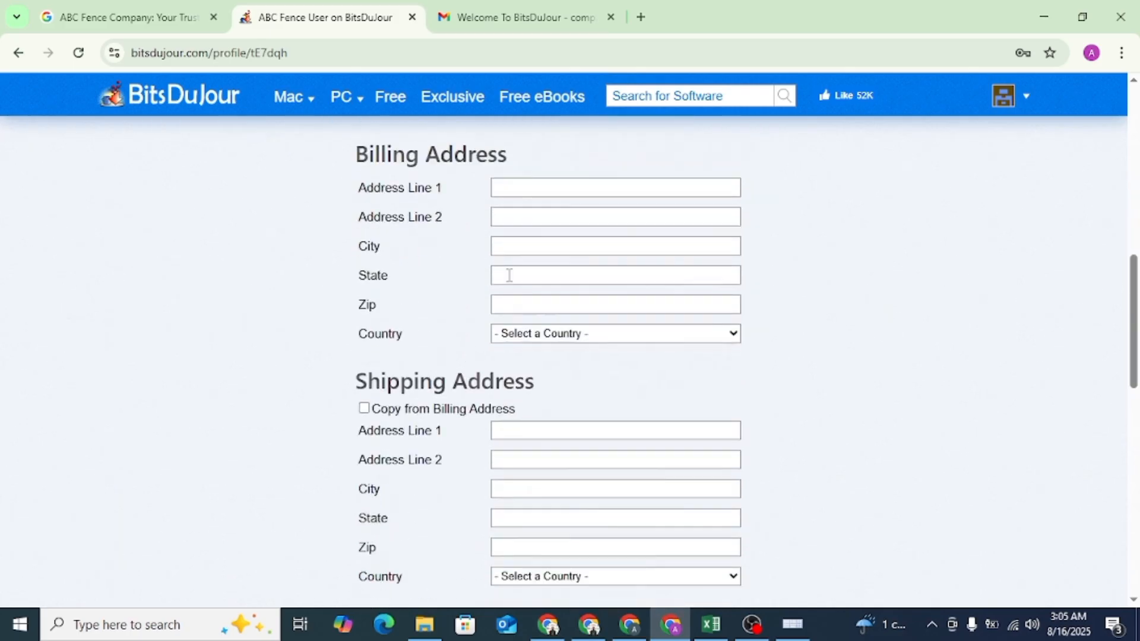
pyautogui.scroll(-8, 526, 368)
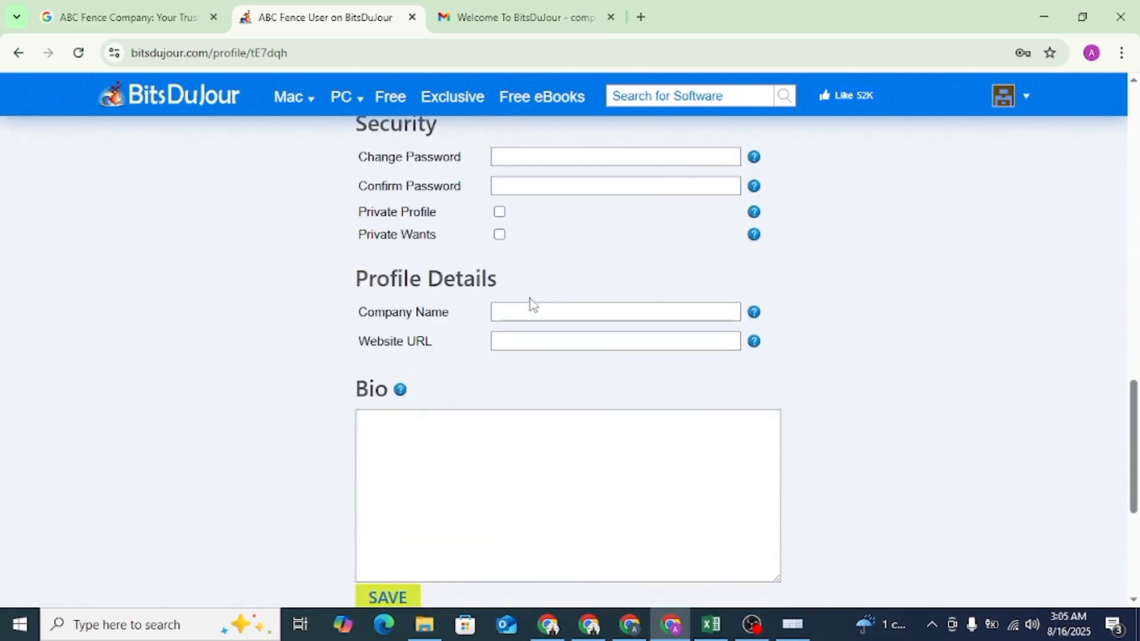
pyautogui.click(533, 314)
pyautogui.click(636, 347)
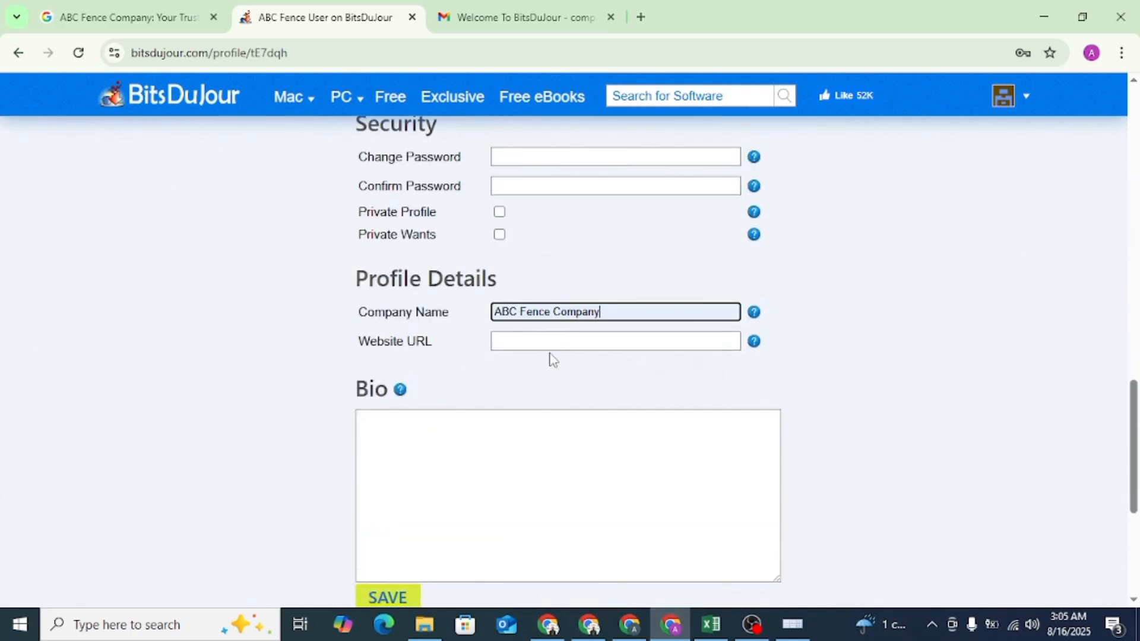
pyautogui.click(550, 343)
pyautogui.click(127, 17)
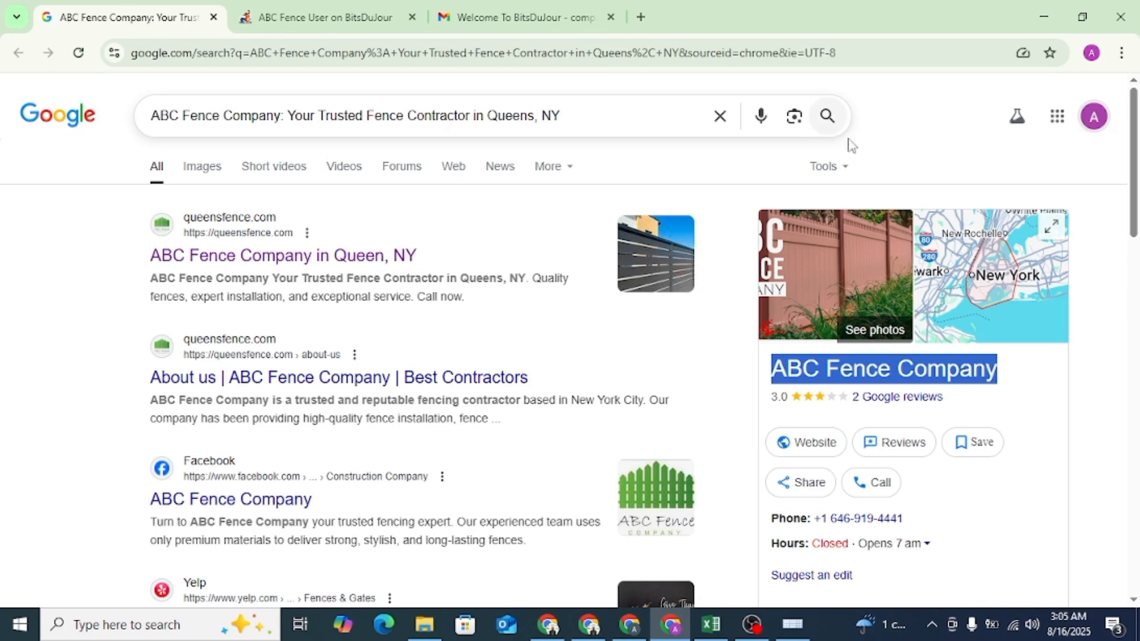
pyautogui.rightClick(815, 449)
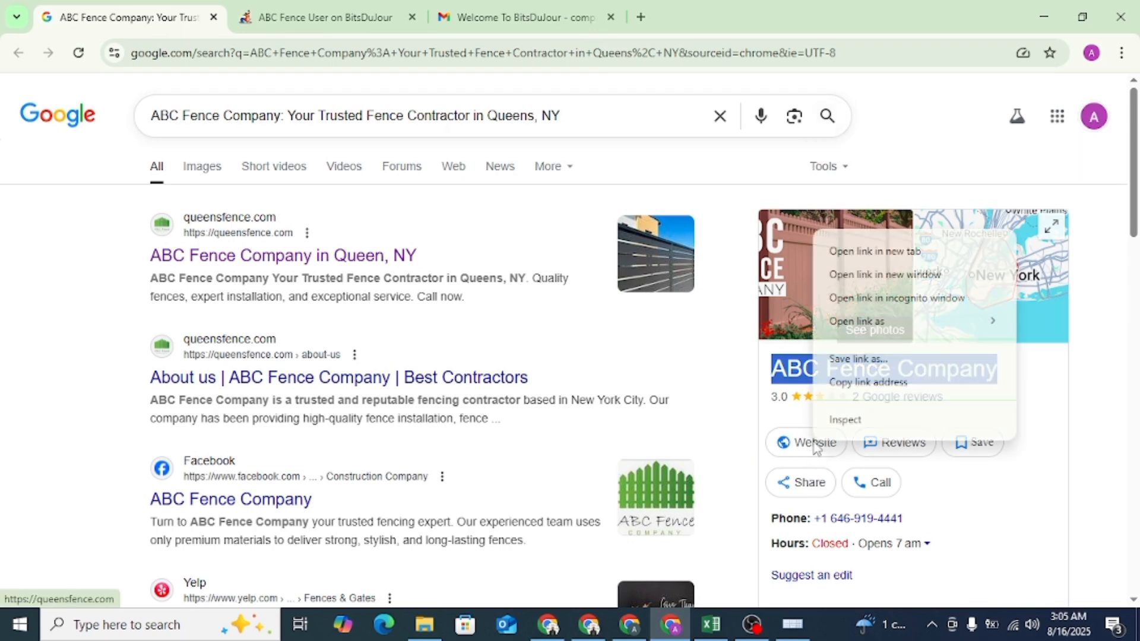
pyautogui.click(852, 388)
pyautogui.click(522, 17)
pyautogui.click(326, 16)
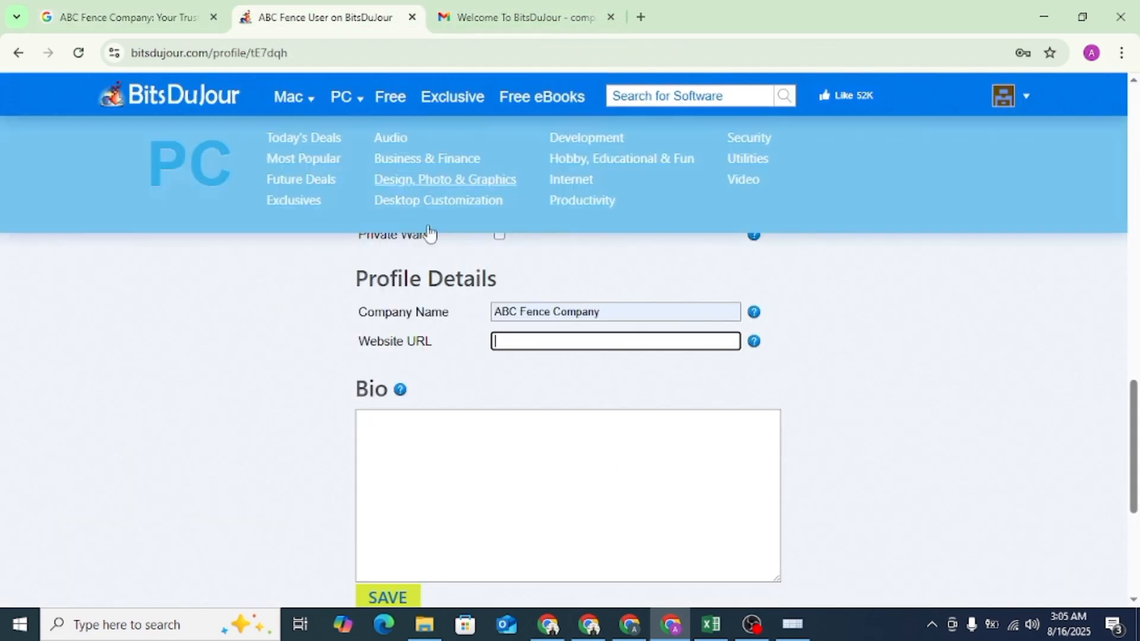
pyautogui.hotkey('ctrl', 'v')
# - Open the company website in a new tab and copy the Google listing's description through "superior products and services" into the Bio
pyautogui.click(501, 453)
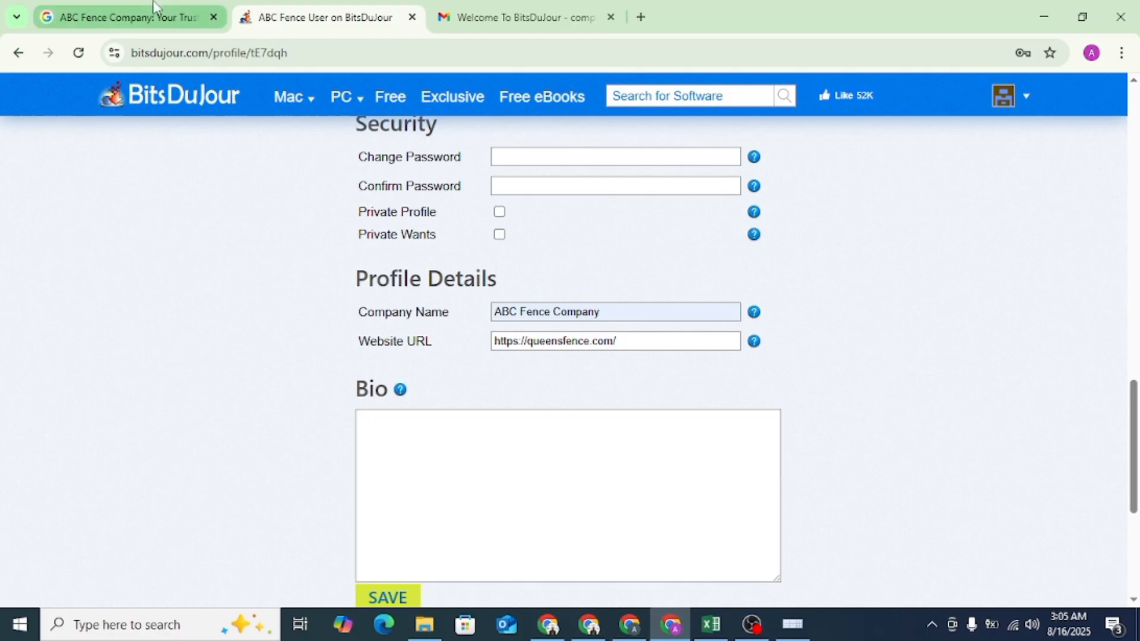
pyautogui.click(128, 17)
pyautogui.rightClick(832, 446)
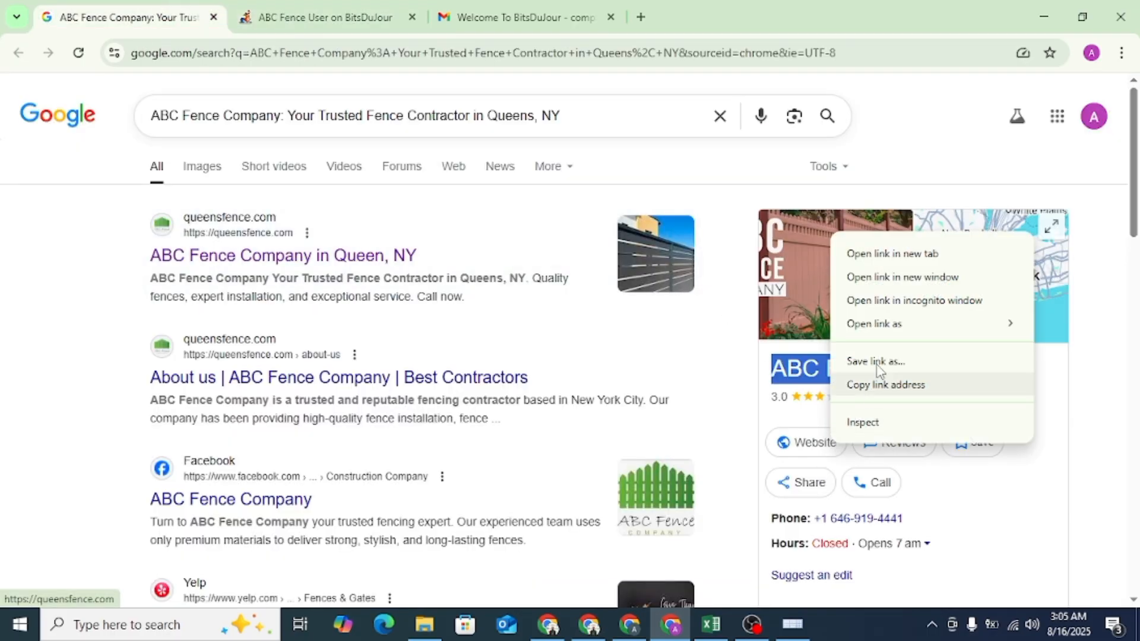
pyautogui.click(900, 252)
pyautogui.scroll(-7, 756, 403)
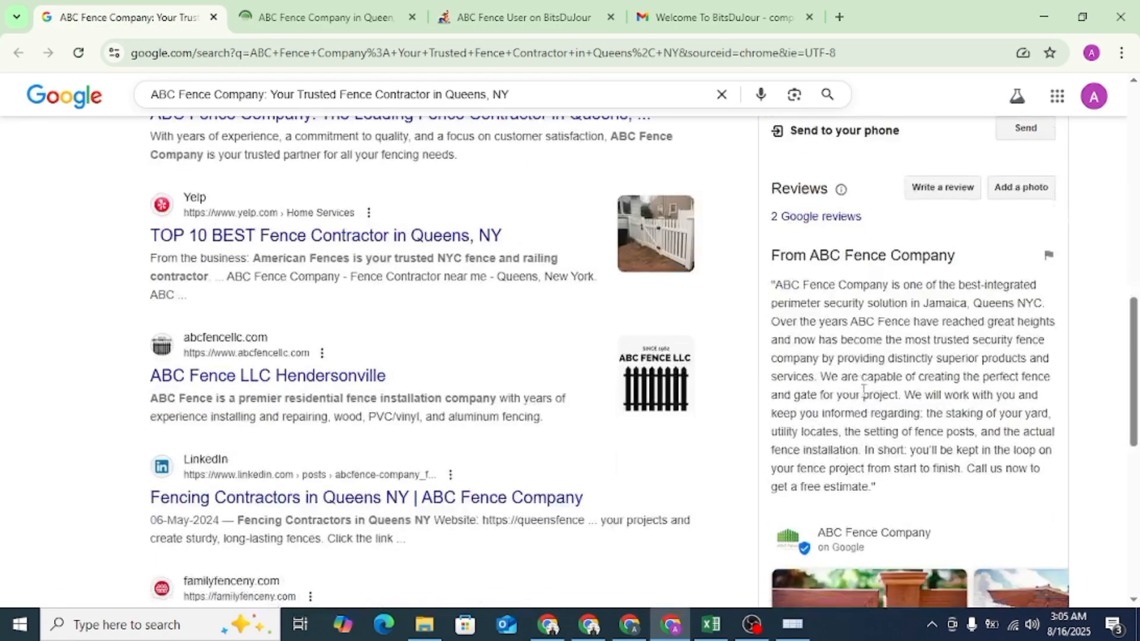
pyautogui.scroll(1, 791, 261)
pyautogui.moveTo(778, 282); pyautogui.dragTo(834, 383)
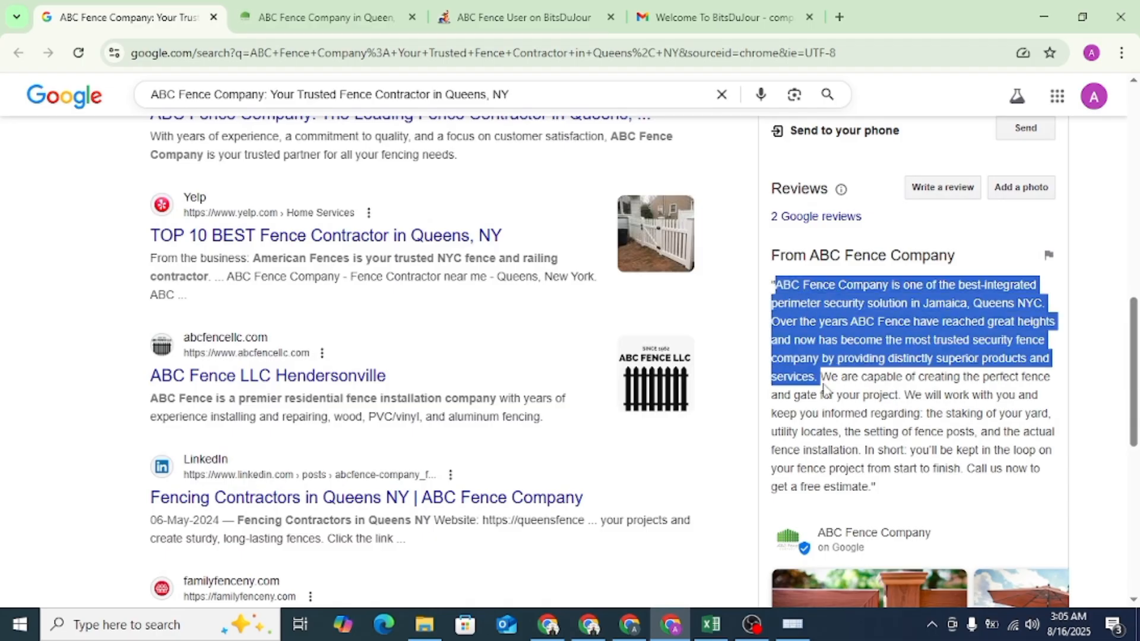
pyautogui.click(551, 7)
pyautogui.hotkey('ctrl', 'v')
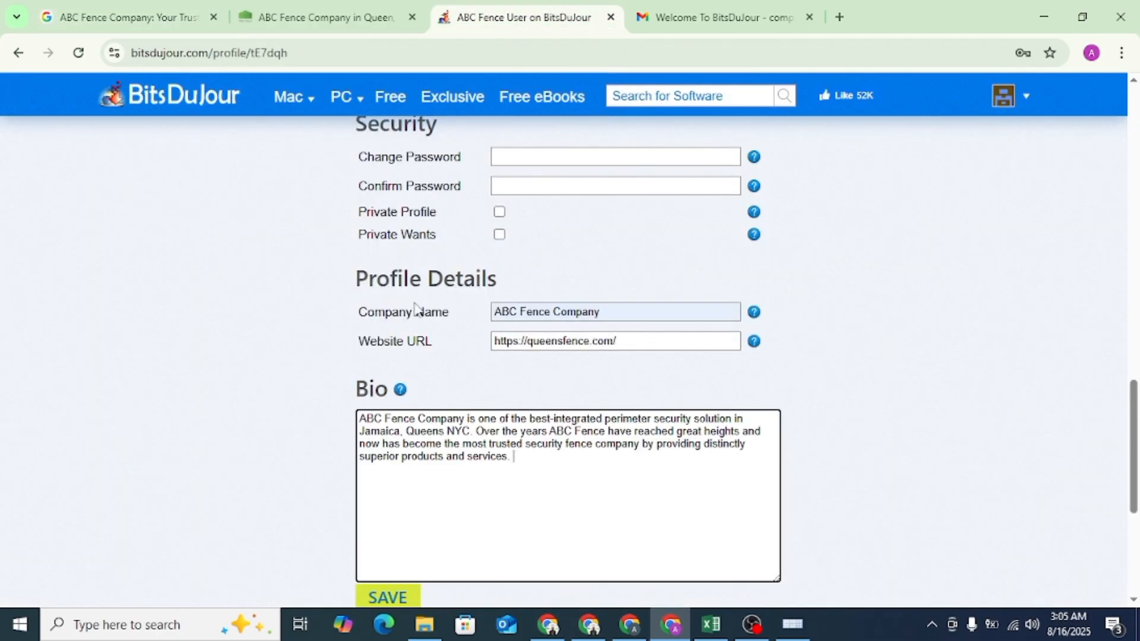
# - Open the Fencing Services page on the company website and copy its address
pyautogui.click(320, 16)
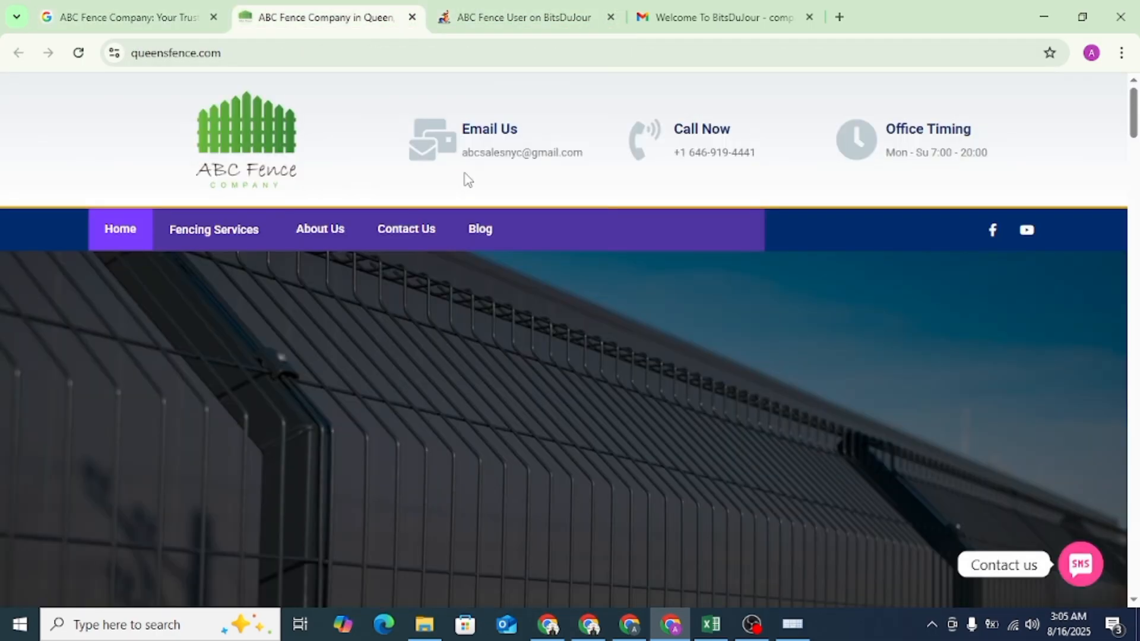
pyautogui.click(230, 237)
pyautogui.click(285, 52)
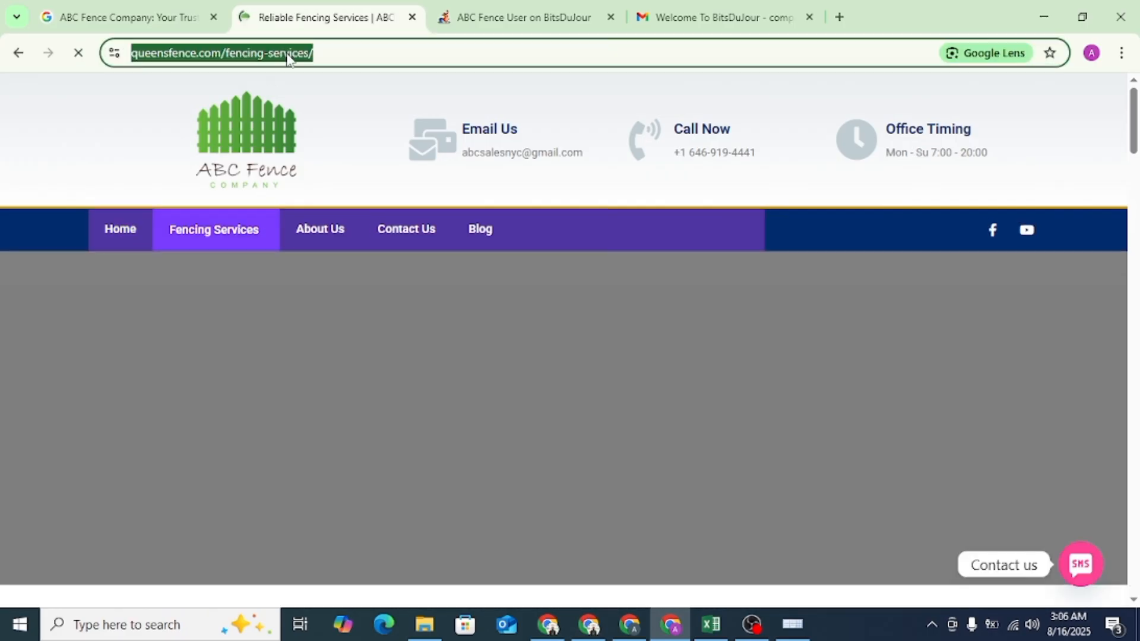
pyautogui.rightClick(286, 54)
pyautogui.click(337, 212)
pyautogui.click(491, 16)
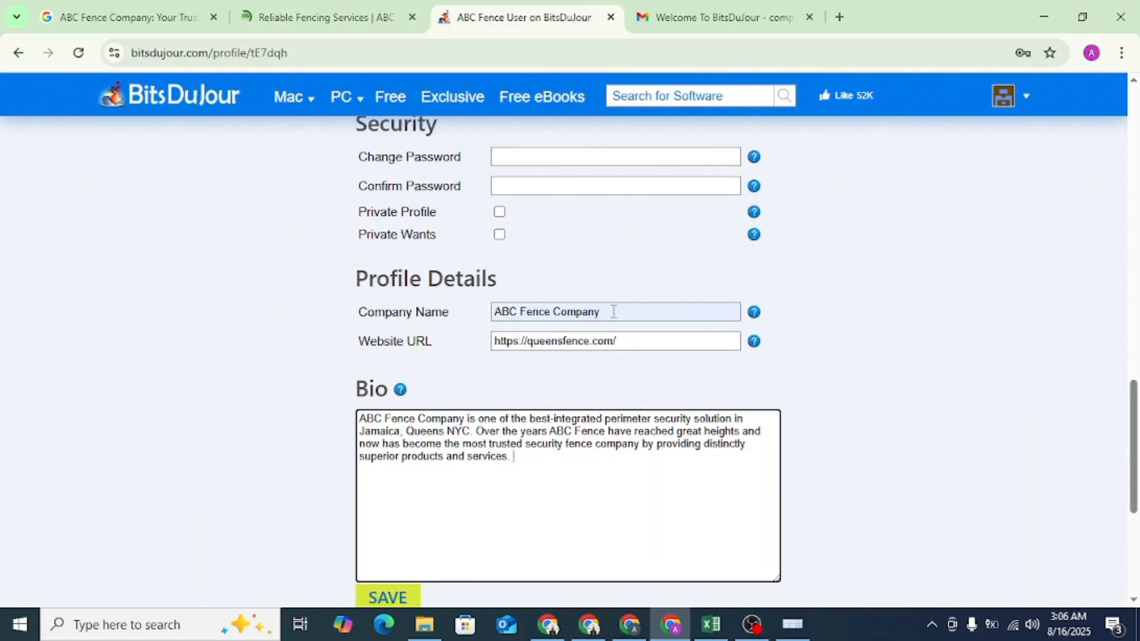
pyautogui.click(598, 340)
pyautogui.tripleClick(600, 340)
pyautogui.rightClick(600, 330)
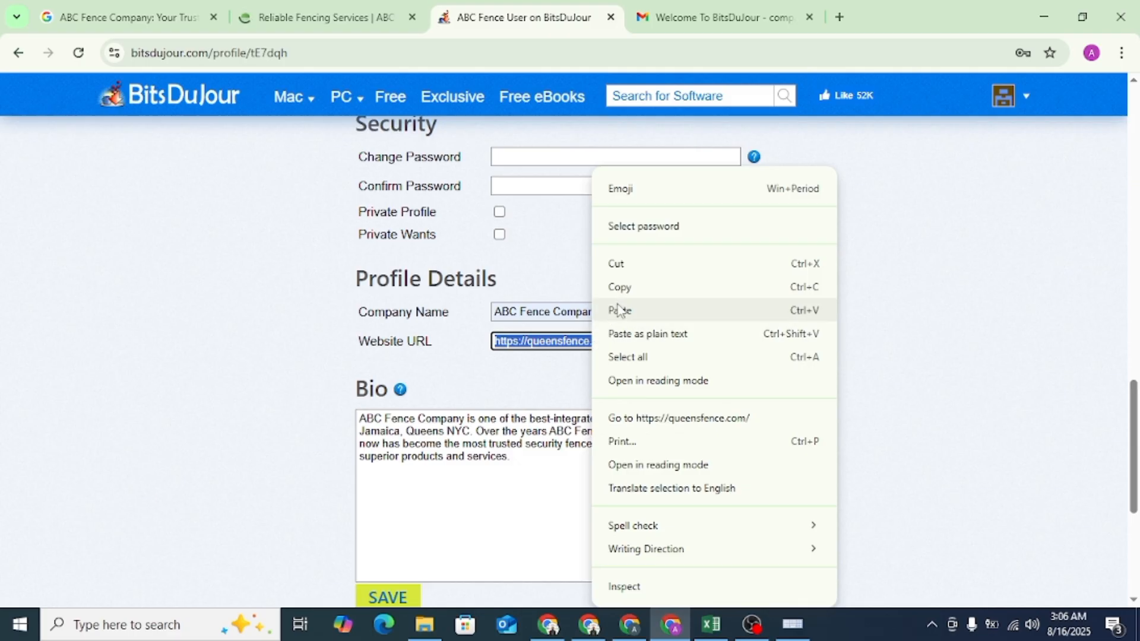
pyautogui.click(653, 310)
pyautogui.scroll(-3, 606, 349)
pyautogui.click(388, 434)
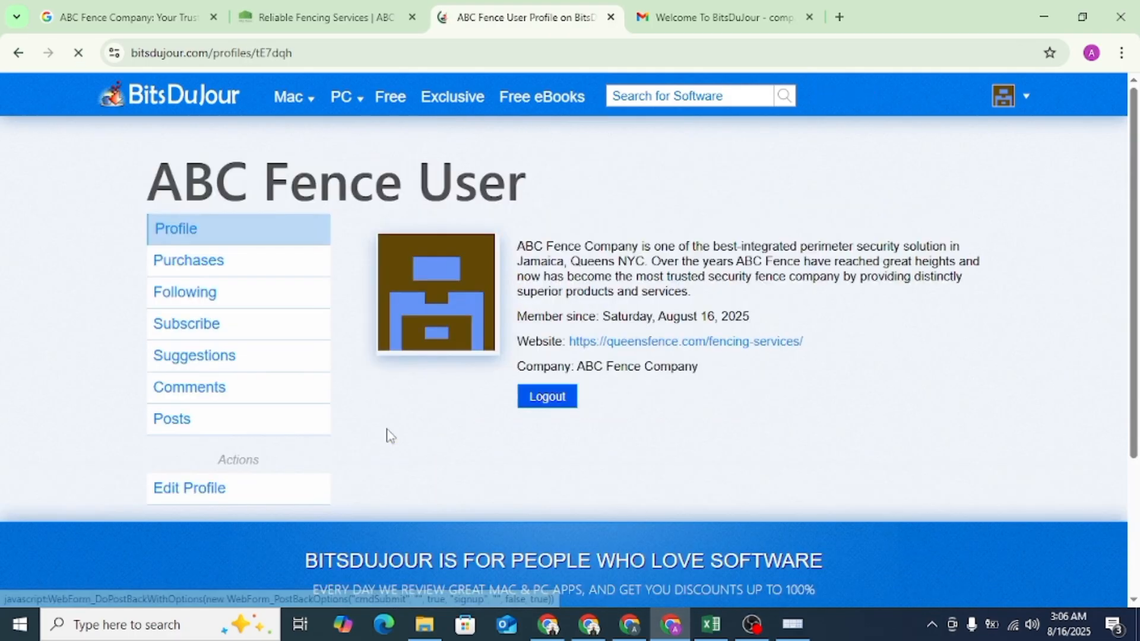
# - Inspect the HTML of the website link on the BitsDuJour profile
pyautogui.rightClick(677, 346)
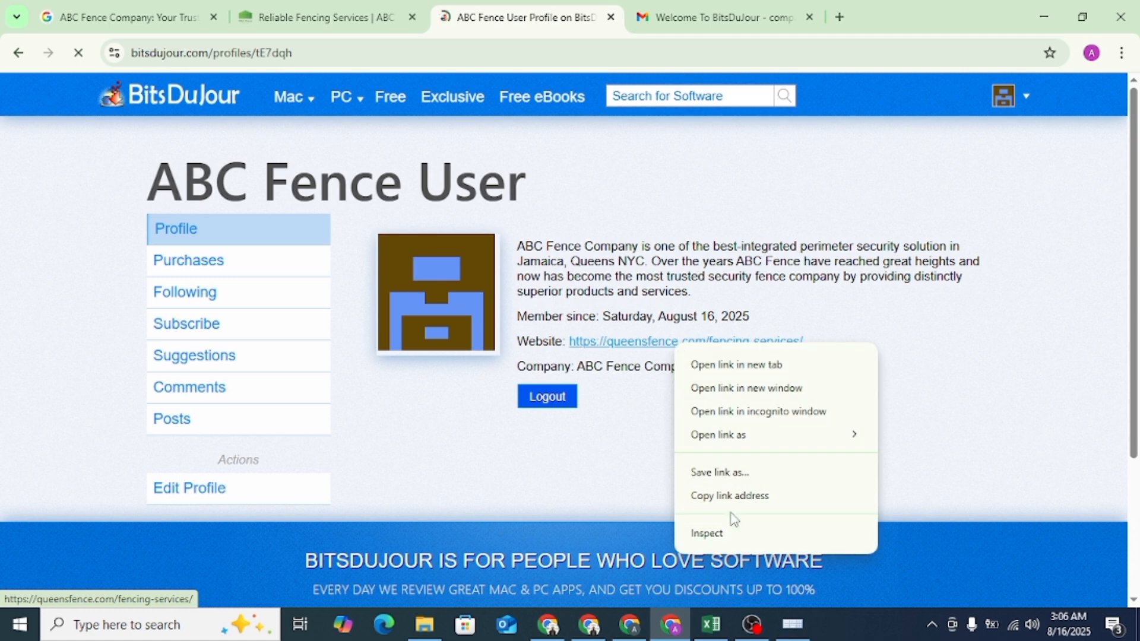
pyautogui.click(727, 535)
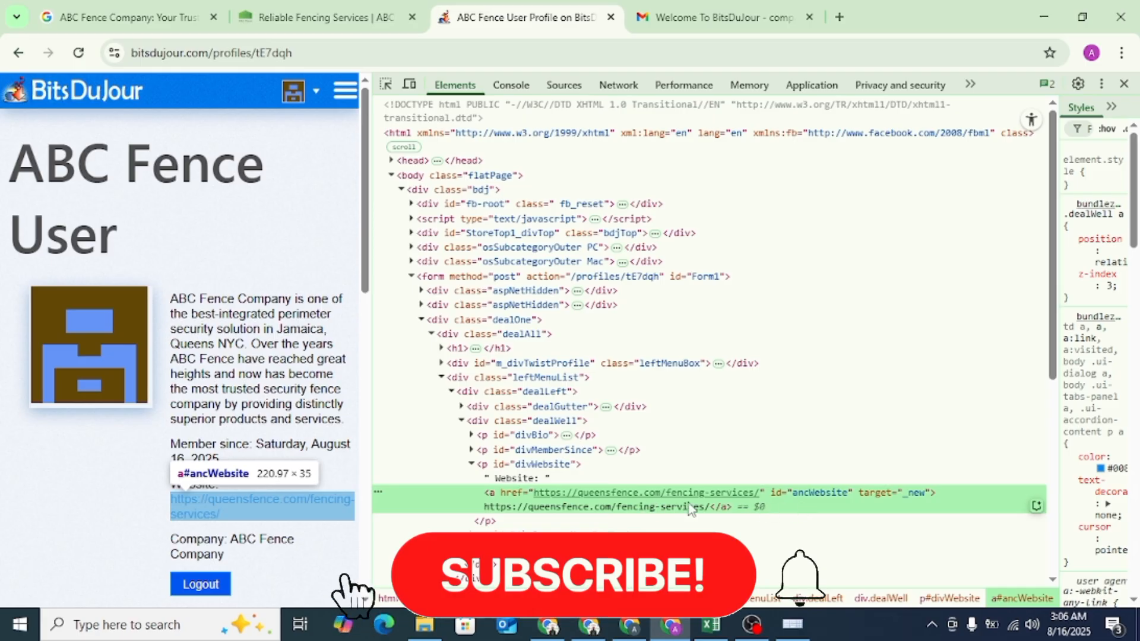
pyautogui.press('F12')
# - Copy the BitsDuJour profile page's address
pyautogui.click(201, 54)
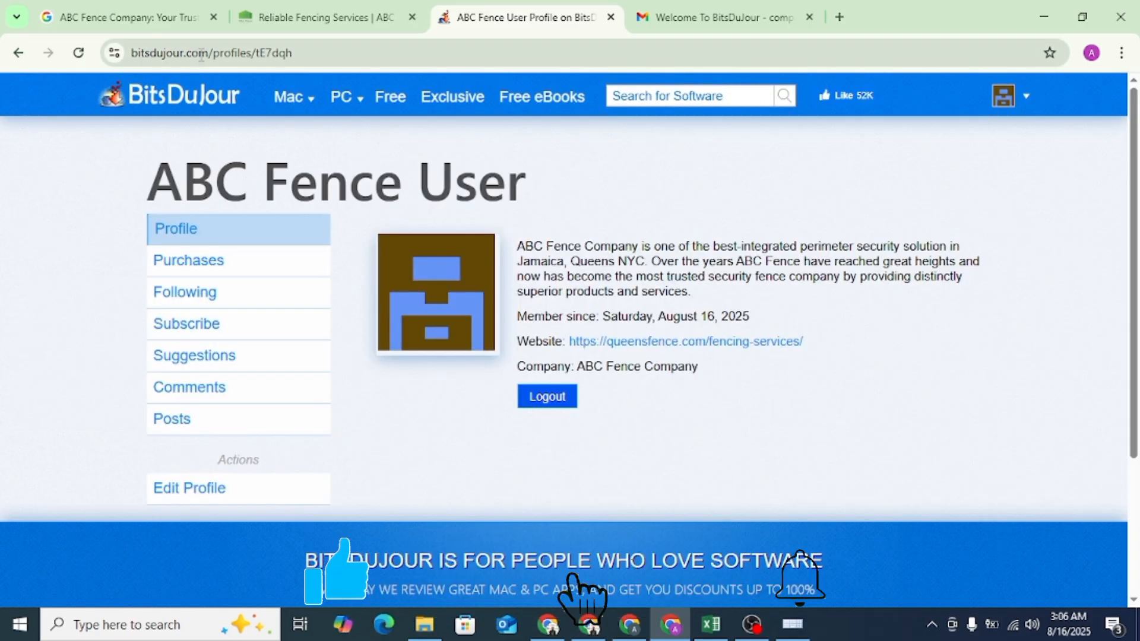
pyautogui.rightClick(225, 57)
pyautogui.click(252, 209)
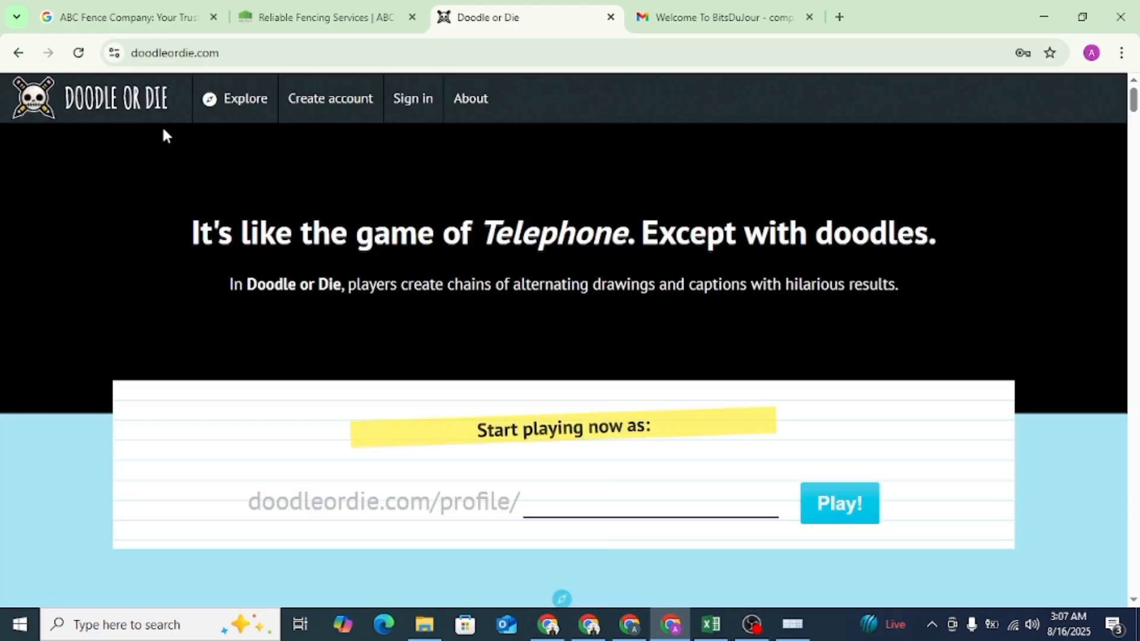
# - Sign in to Doodle or Die with the saved abcfencecompany account credentials
pyautogui.scroll(-10, 183, 297)
pyautogui.scroll(10, 199, 250)
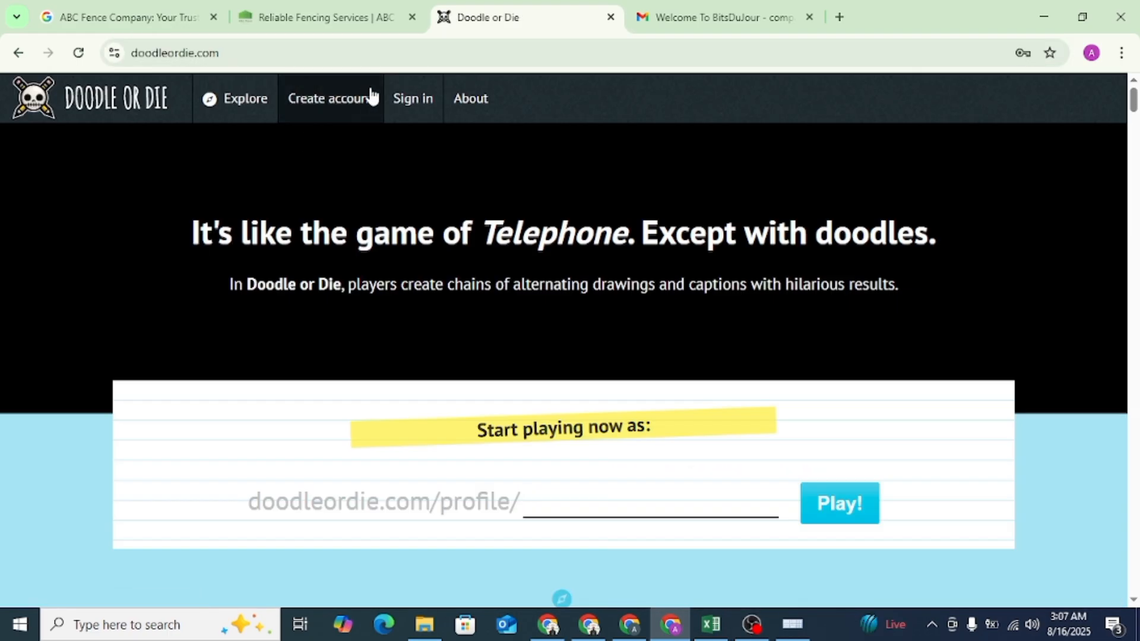
pyautogui.click(426, 104)
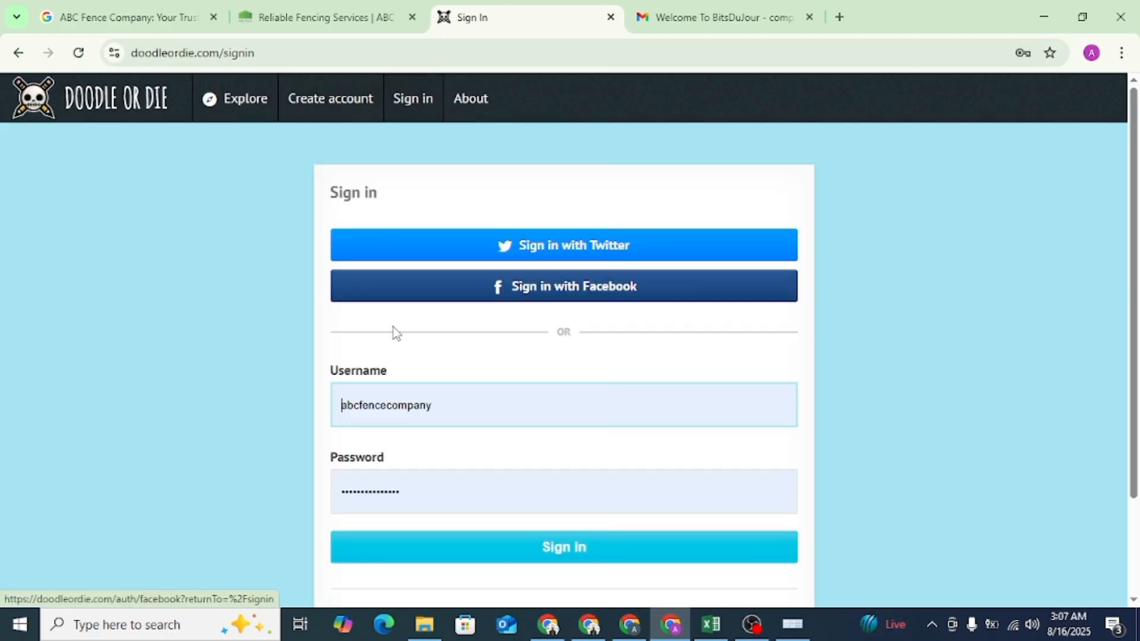
pyautogui.scroll(-2, 438, 379)
pyautogui.click(572, 431)
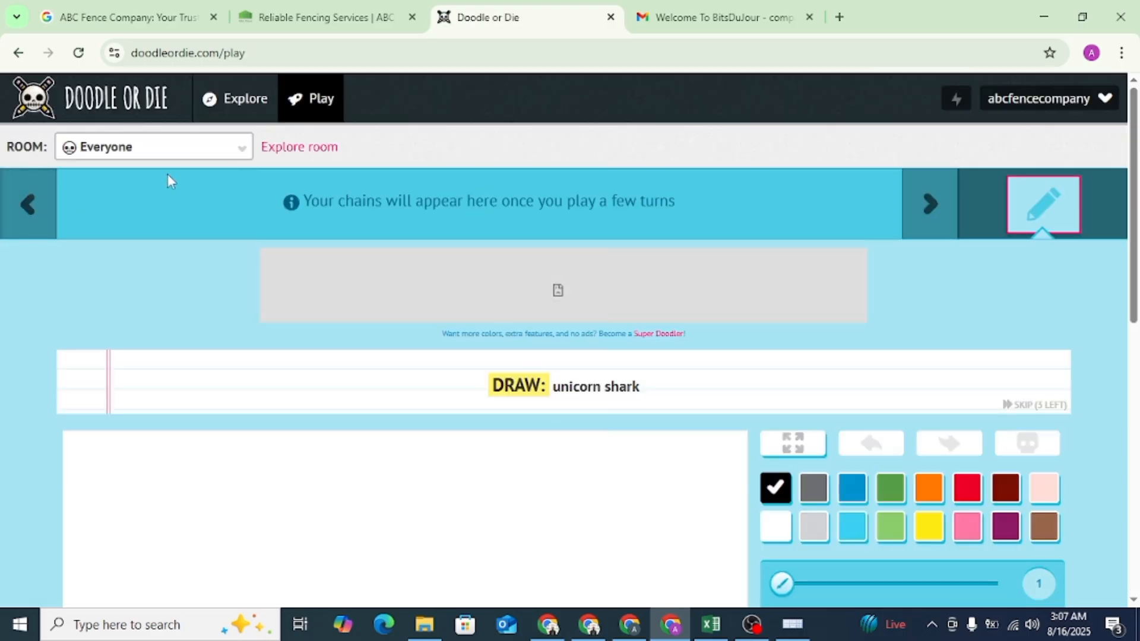
# - Go to the account's own profile and open it for editing
pyautogui.click(1045, 98)
pyautogui.click(1046, 134)
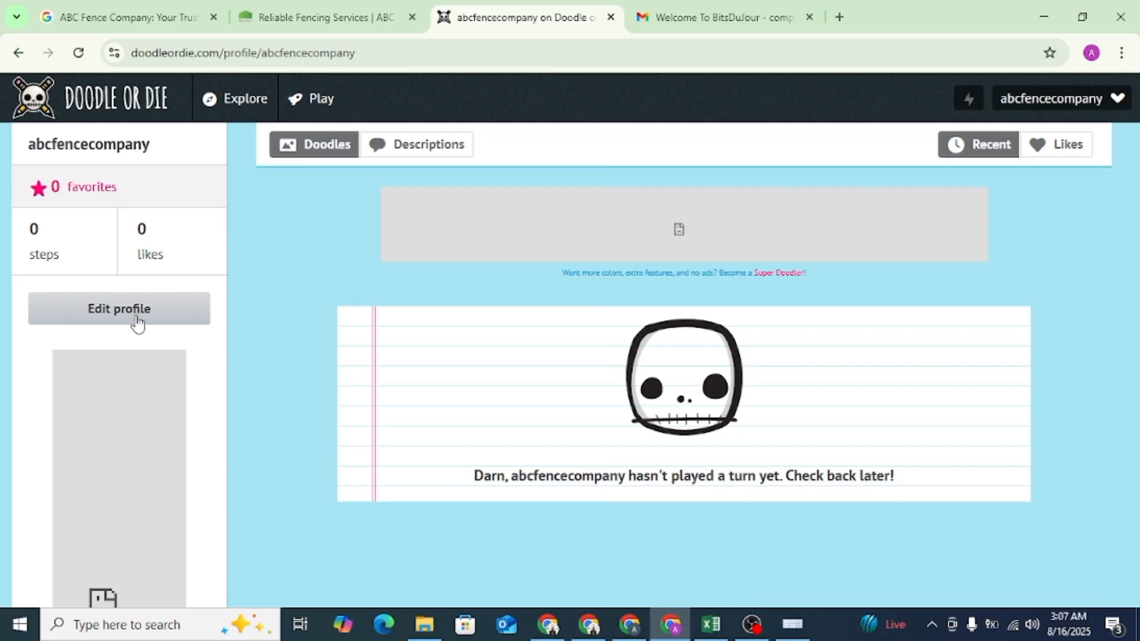
pyautogui.click(136, 320)
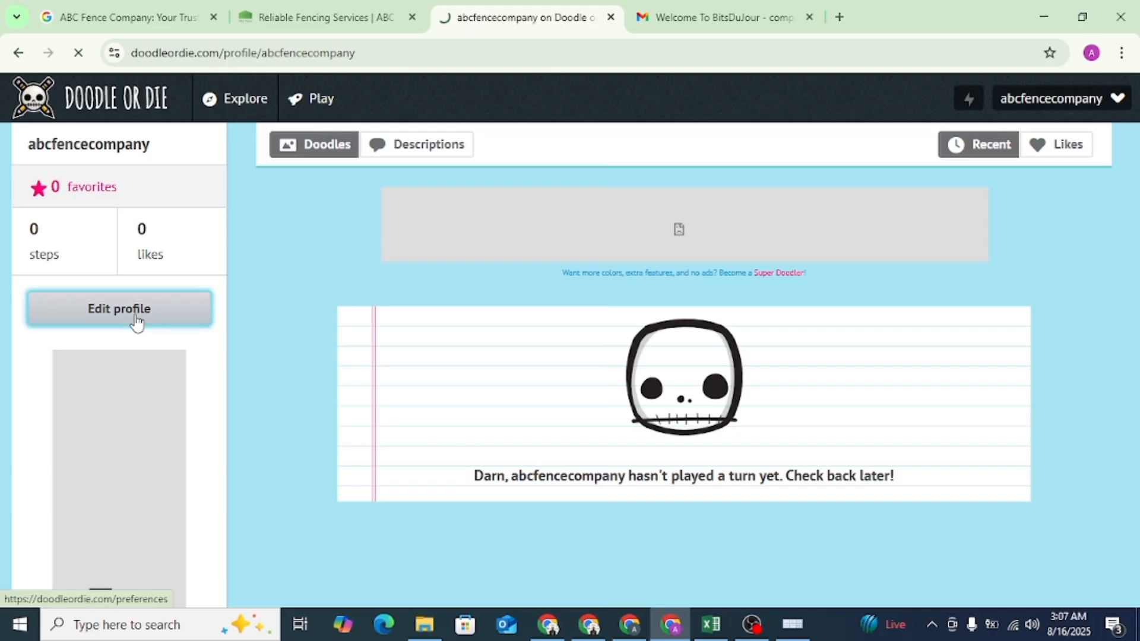
pyautogui.scroll(-3, 570, 291)
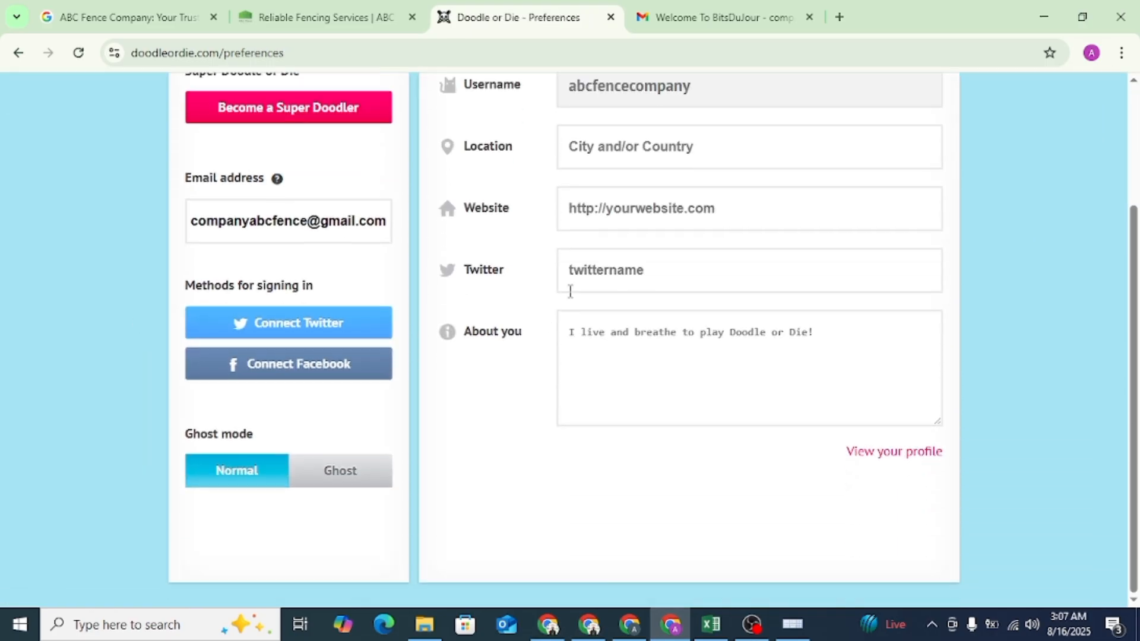
# - Check the company's Google listing and set the Doodle or Die profile's Location to Queens, NY
pyautogui.click(631, 152)
pyautogui.click(640, 203)
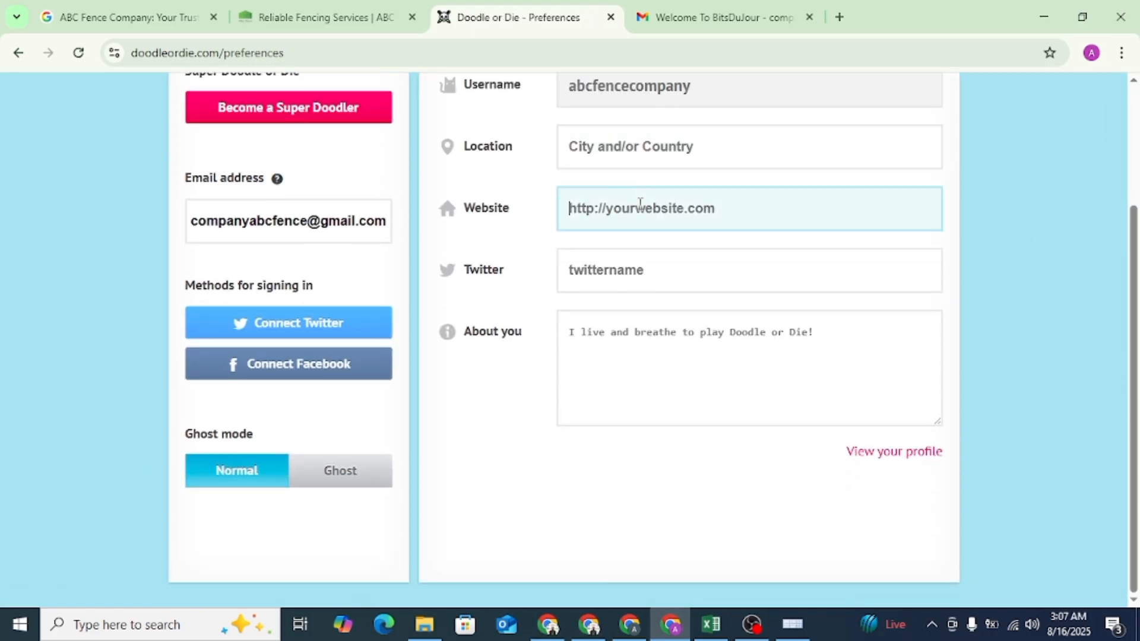
pyautogui.click(231, 9)
pyautogui.scroll(5, 856, 314)
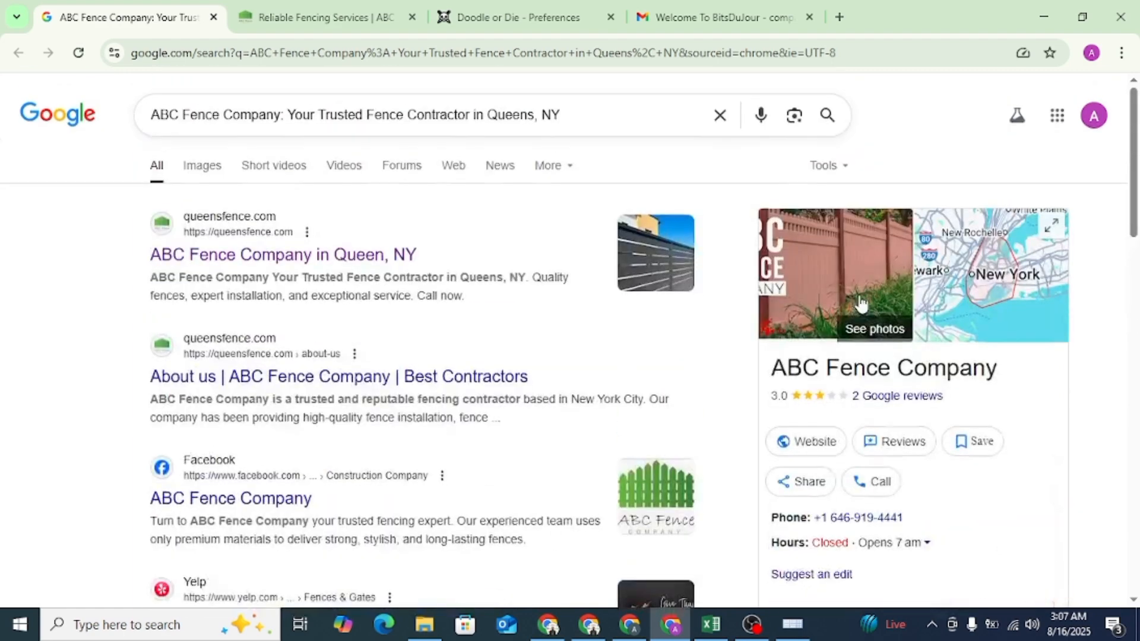
pyautogui.scroll(-3, 861, 303)
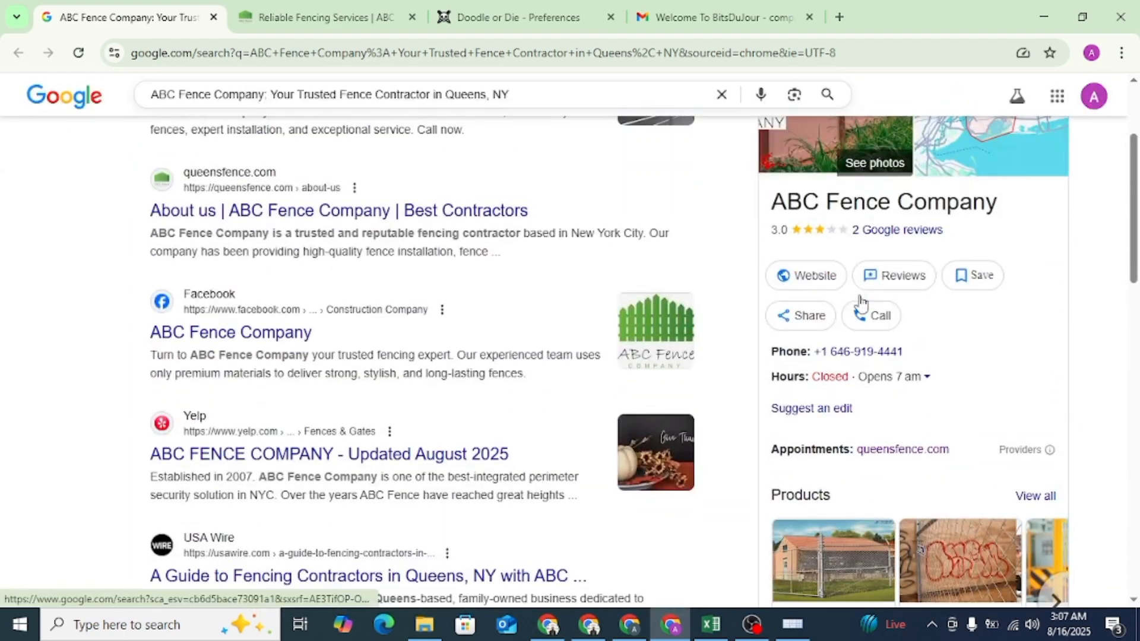
pyautogui.click(542, 7)
pyautogui.click(623, 146)
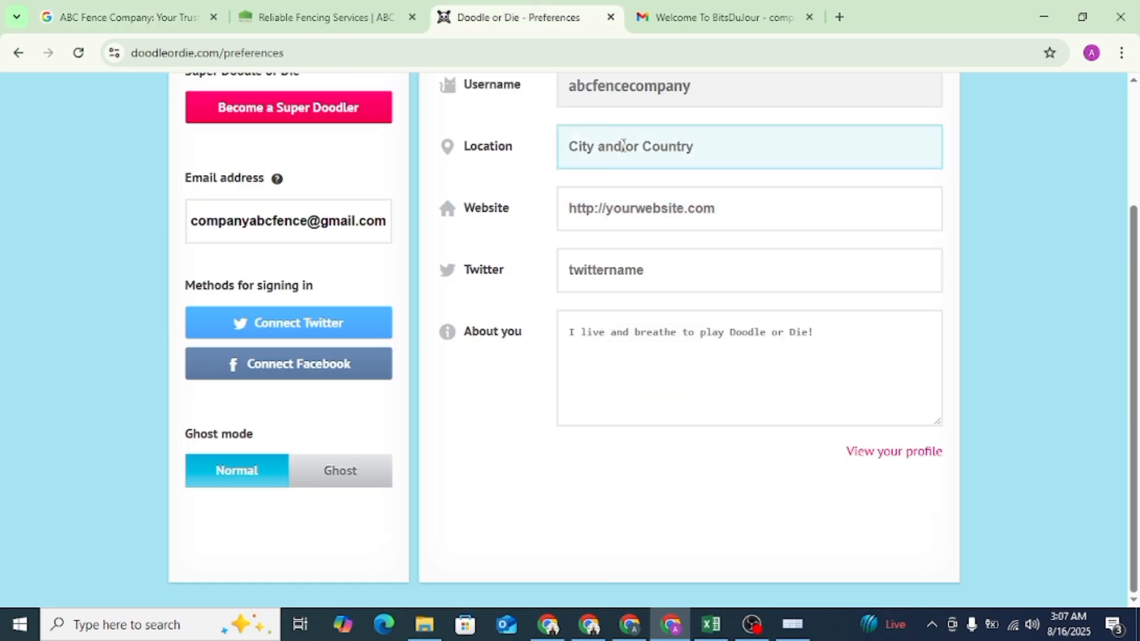
pyautogui.write('Queens, NY')
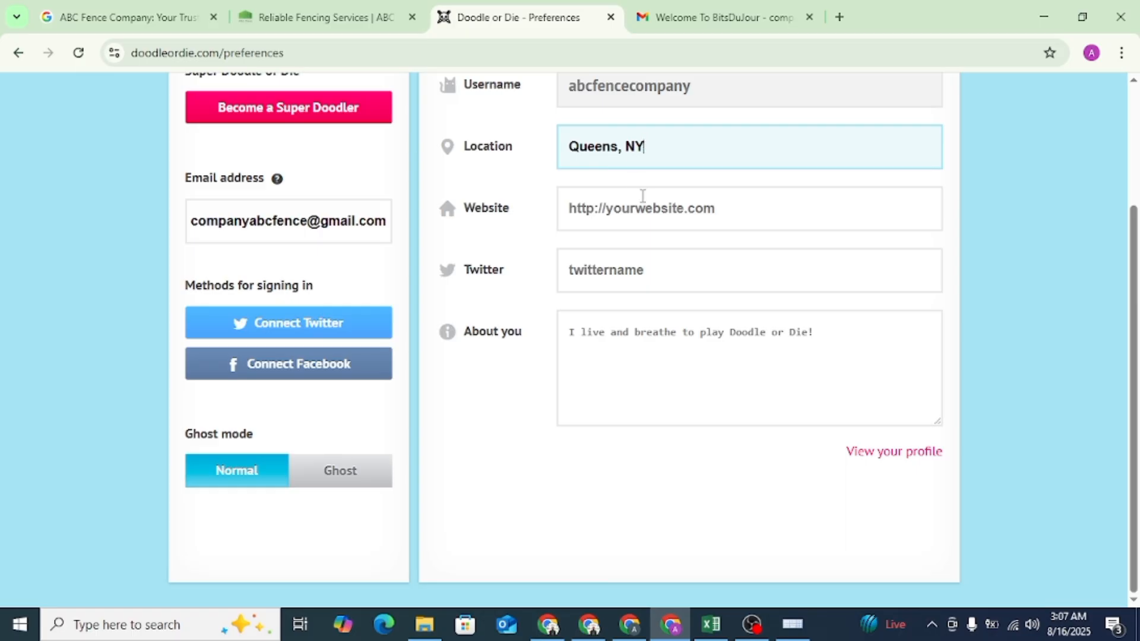
pyautogui.click(643, 195)
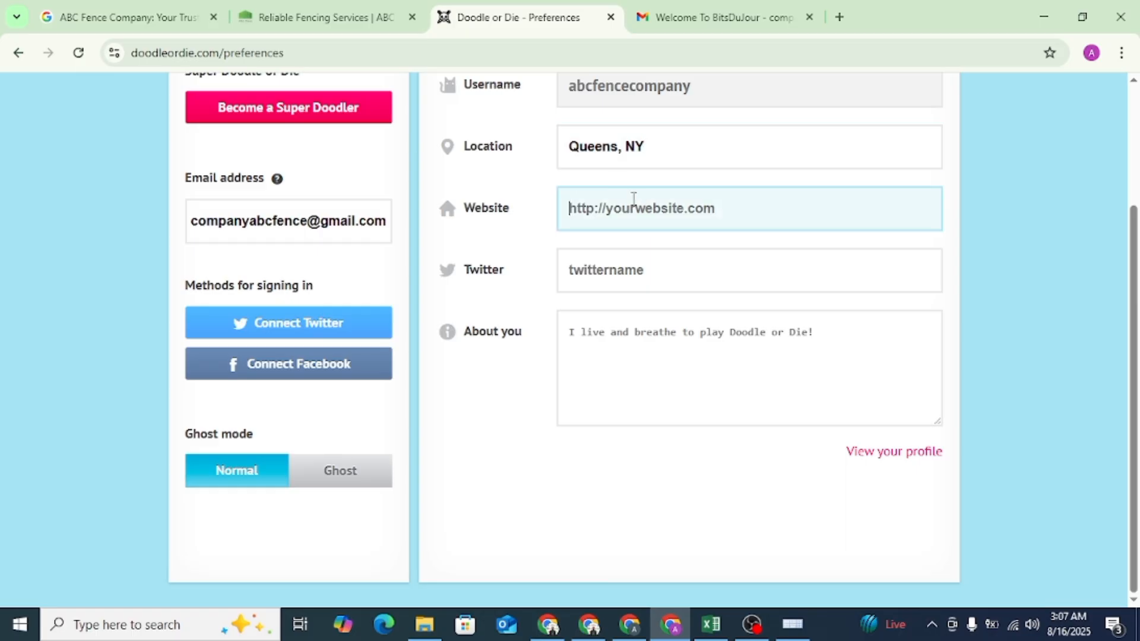
pyautogui.click(325, 11)
pyautogui.rightClick(268, 56)
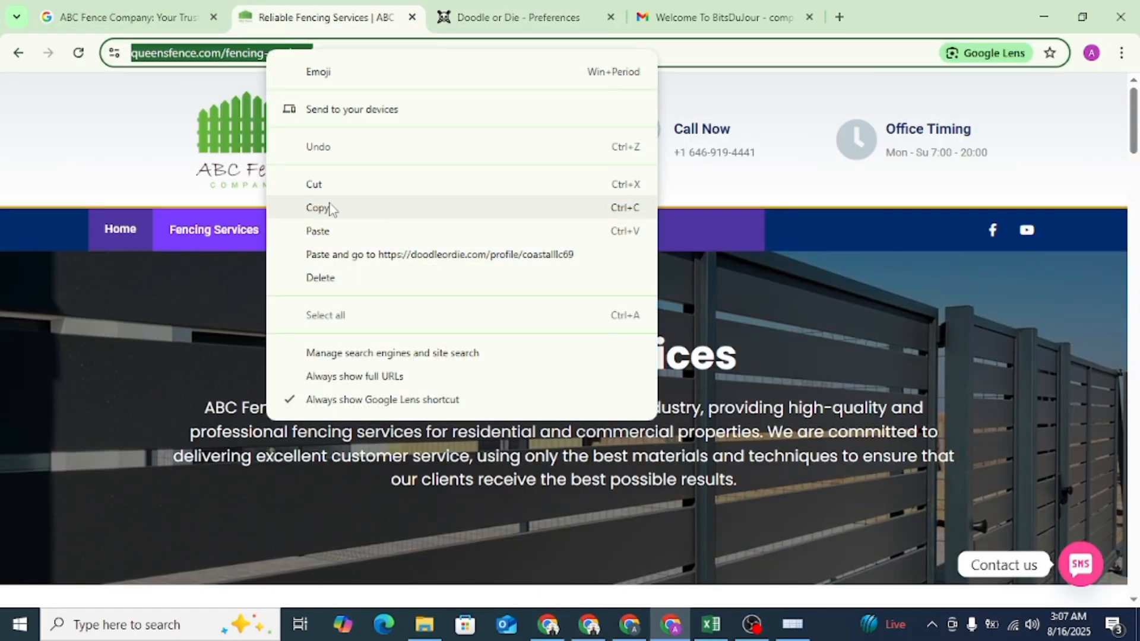
pyautogui.click(326, 209)
pyautogui.click(514, 8)
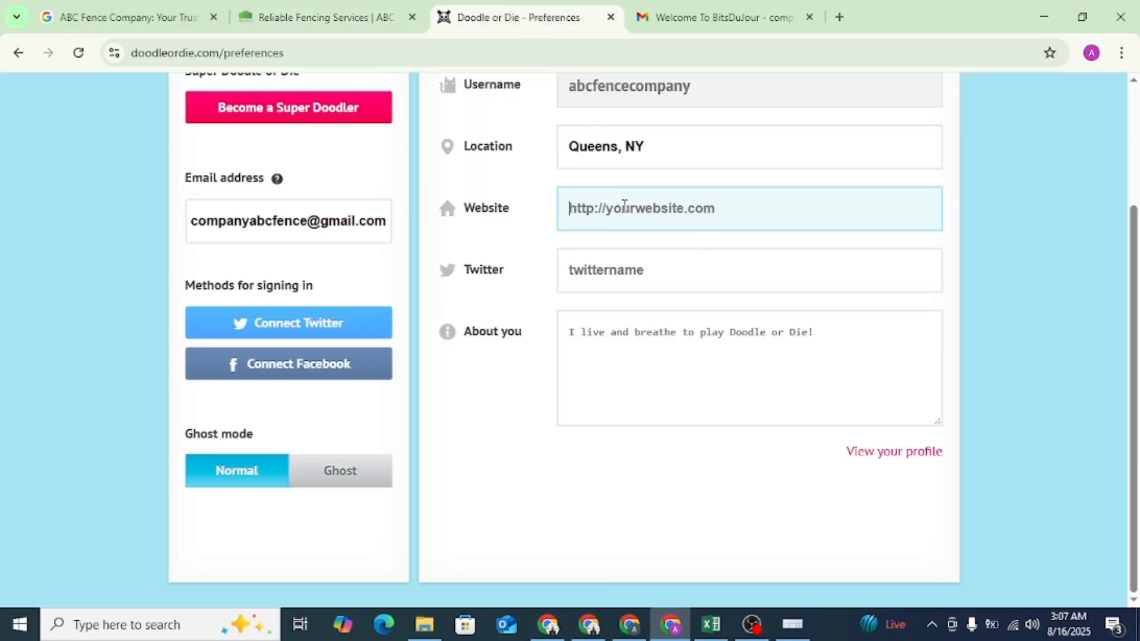
pyautogui.hotkey('ctrl', 'v')
# - Copy the Google listing's description through "superior products and services" into the profile's About you text
pyautogui.click(633, 344)
pyautogui.click(127, 17)
pyautogui.scroll(-2, 935, 342)
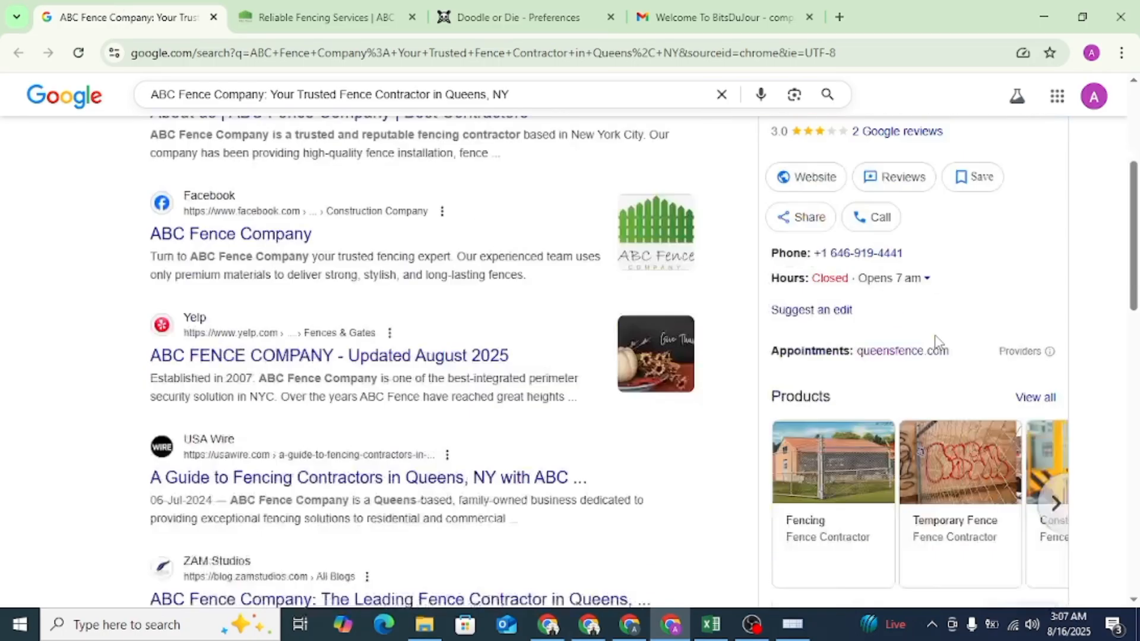
pyautogui.scroll(-6, 936, 342)
pyautogui.rightClick(834, 325)
pyautogui.click(804, 347)
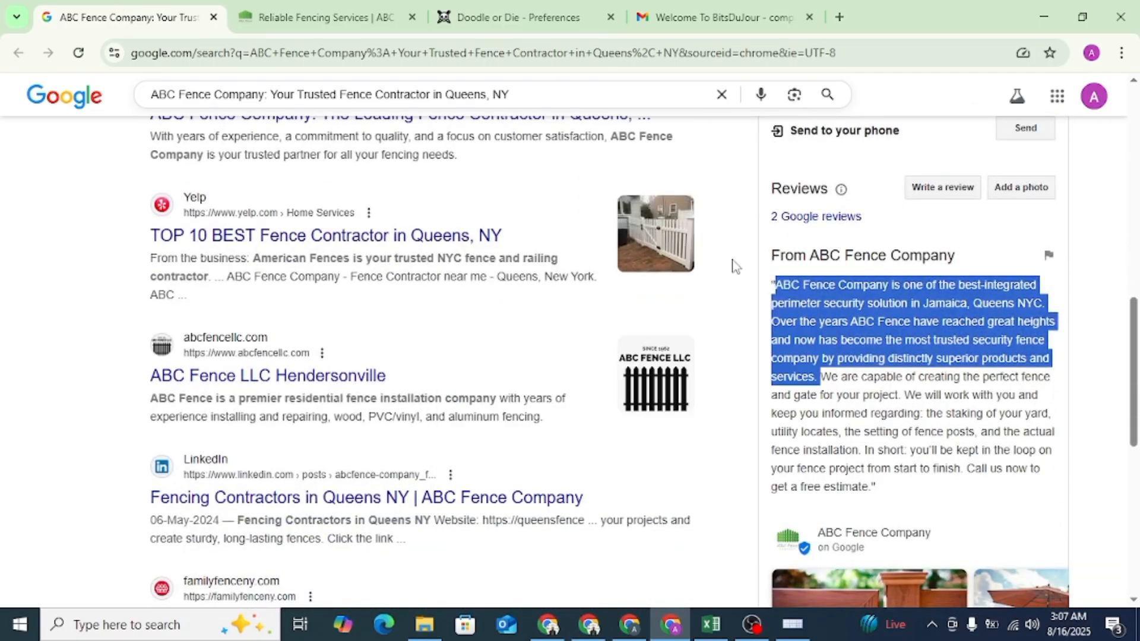
pyautogui.click(514, 16)
pyautogui.hotkey('ctrl', 'v')
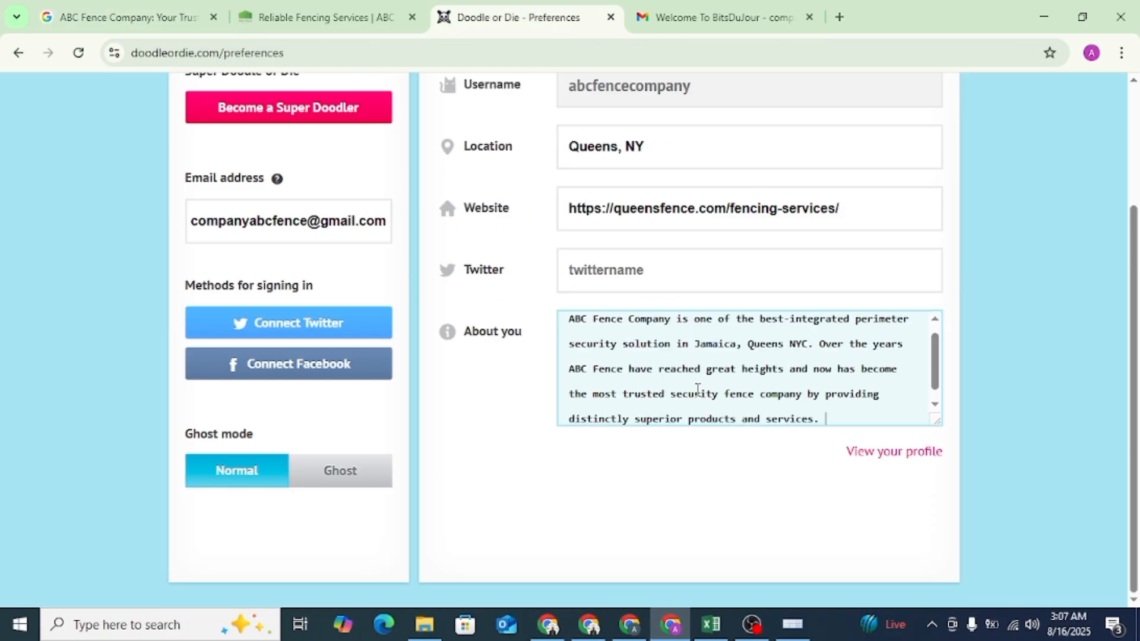
pyautogui.click(675, 459)
# - View the Doodle or Die profile and inspect the HTML of its website link
pyautogui.click(879, 459)
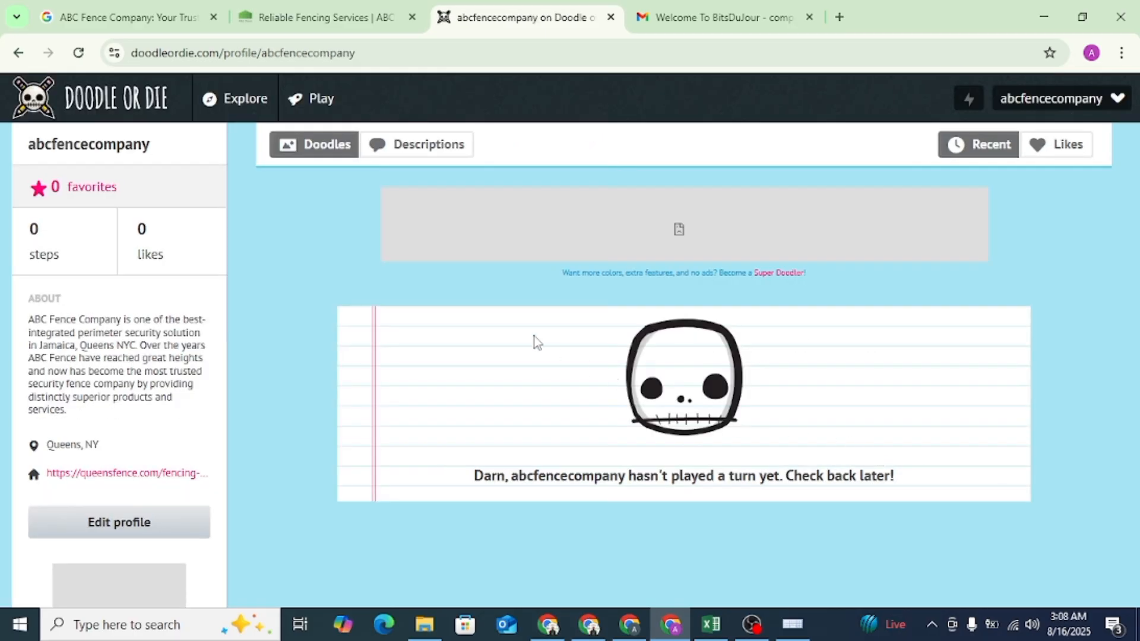
pyautogui.rightClick(156, 482)
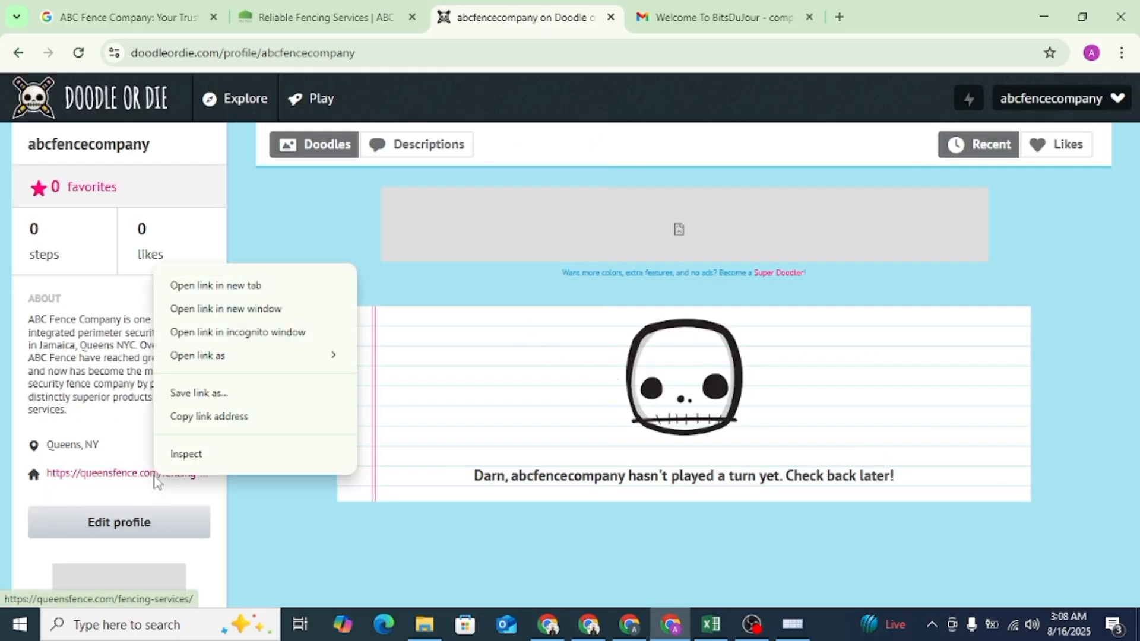
pyautogui.click(185, 453)
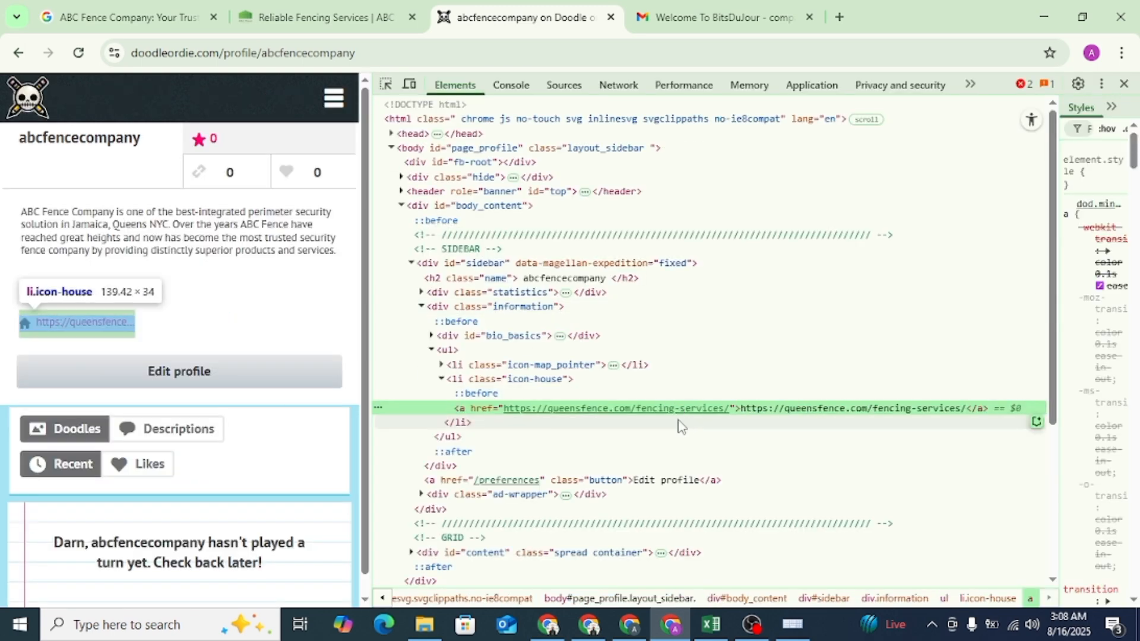
pyautogui.click(1124, 85)
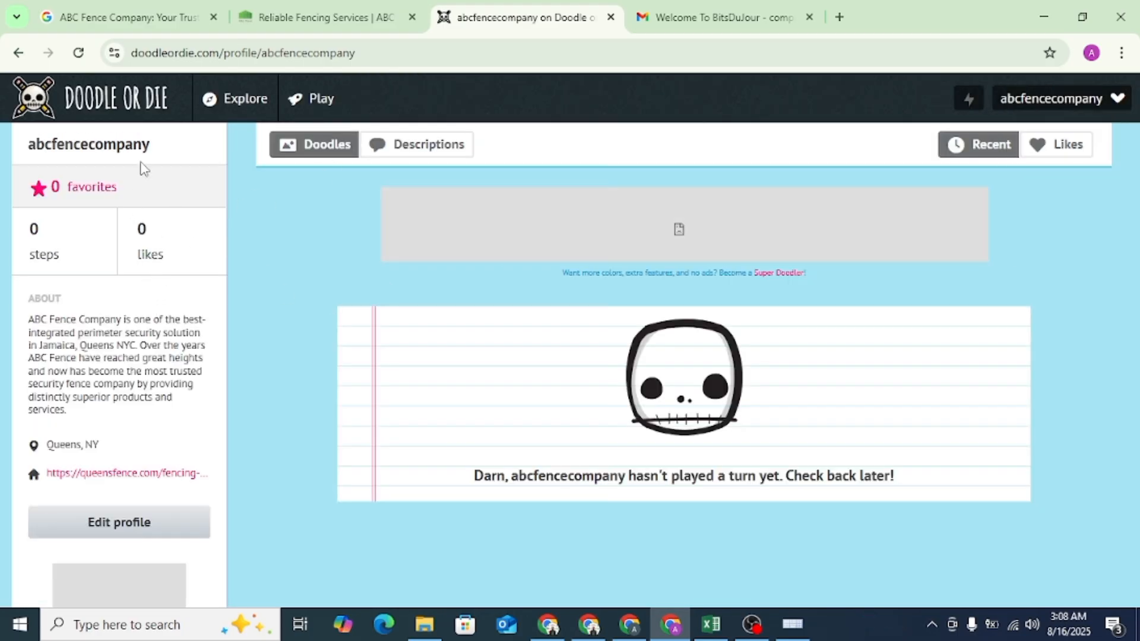
# - Copy the Doodle or Die profile page's address
pyautogui.click(231, 60)
pyautogui.rightClick(233, 54)
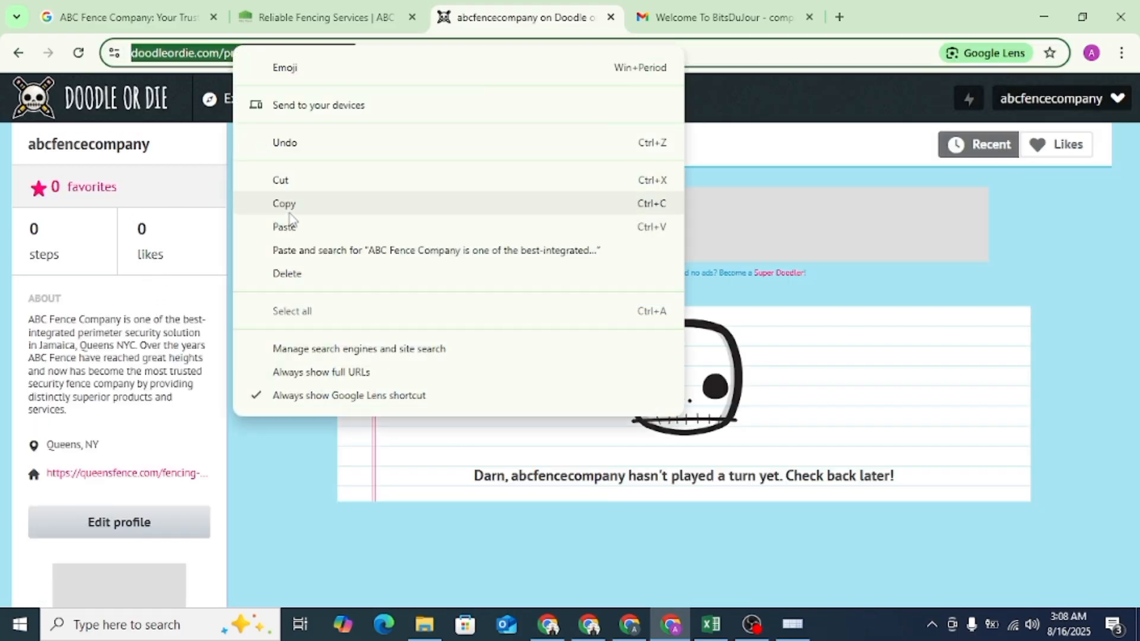
pyautogui.click(290, 209)
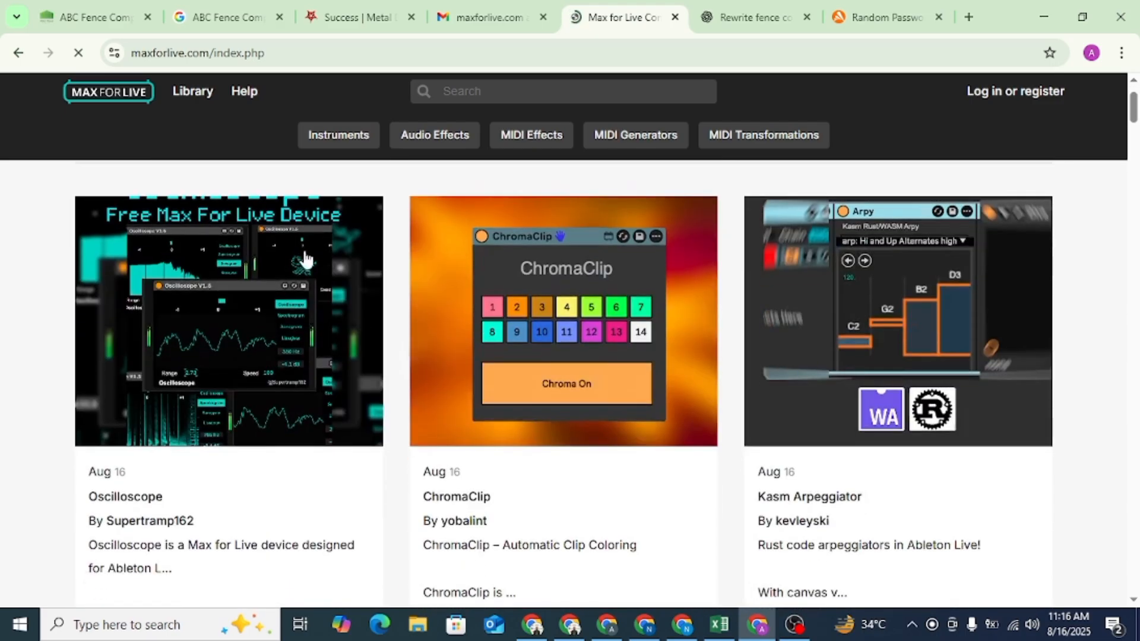
# - Look over the Max for Live registration form, then log in with the saved abcfencecompany account
pyautogui.scroll(1, 306, 259)
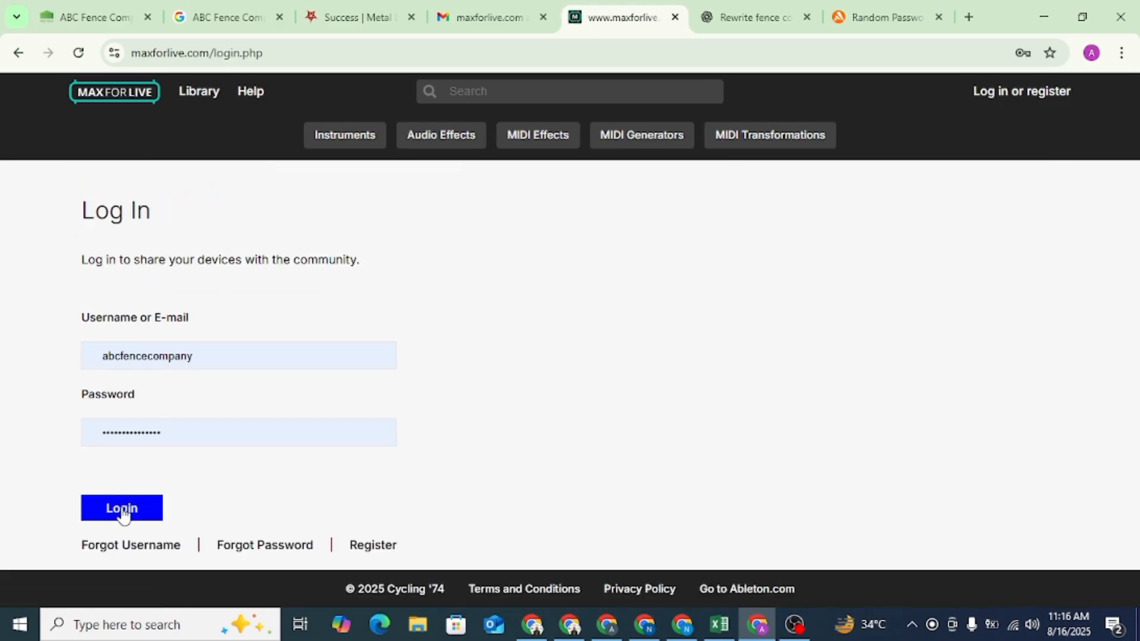
pyautogui.click(362, 547)
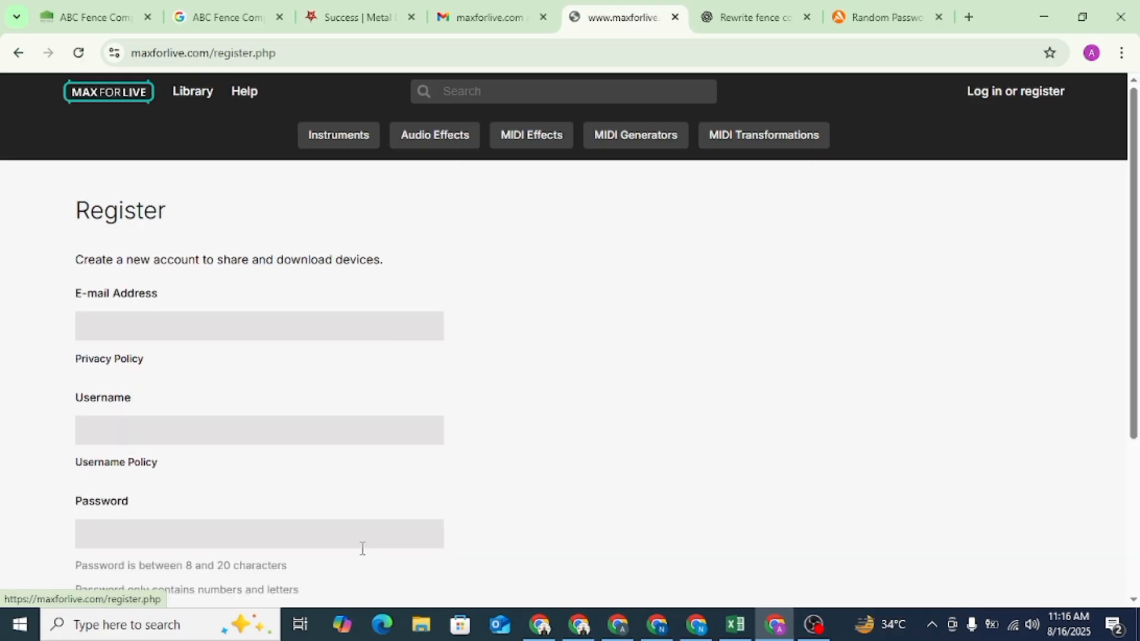
pyautogui.scroll(-4, 204, 367)
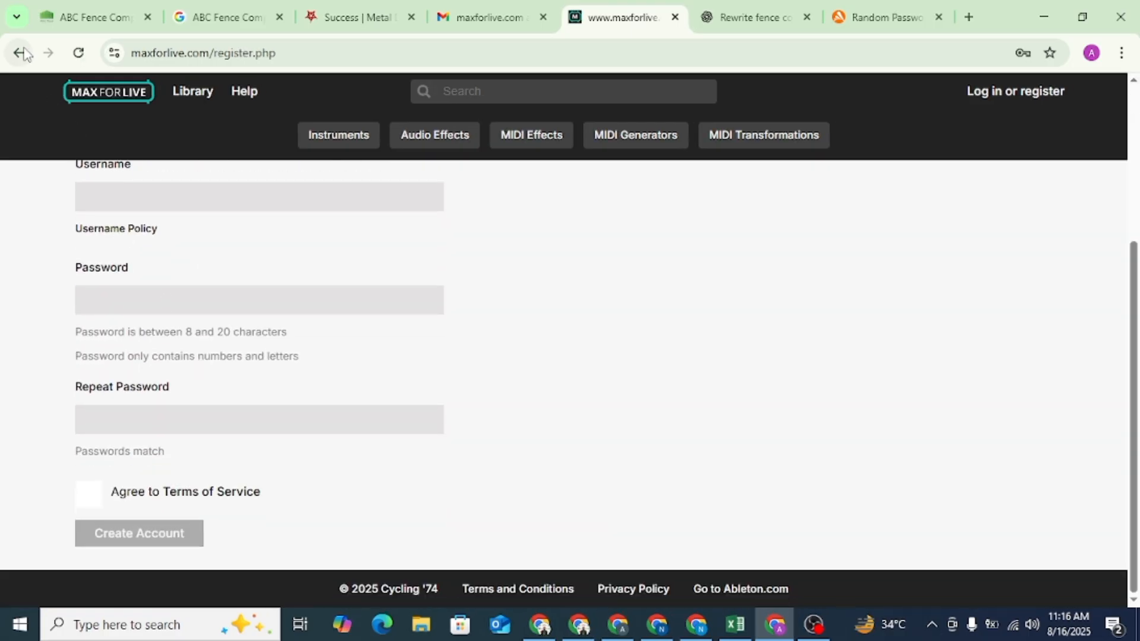
pyautogui.click(988, 95)
pyautogui.click(116, 515)
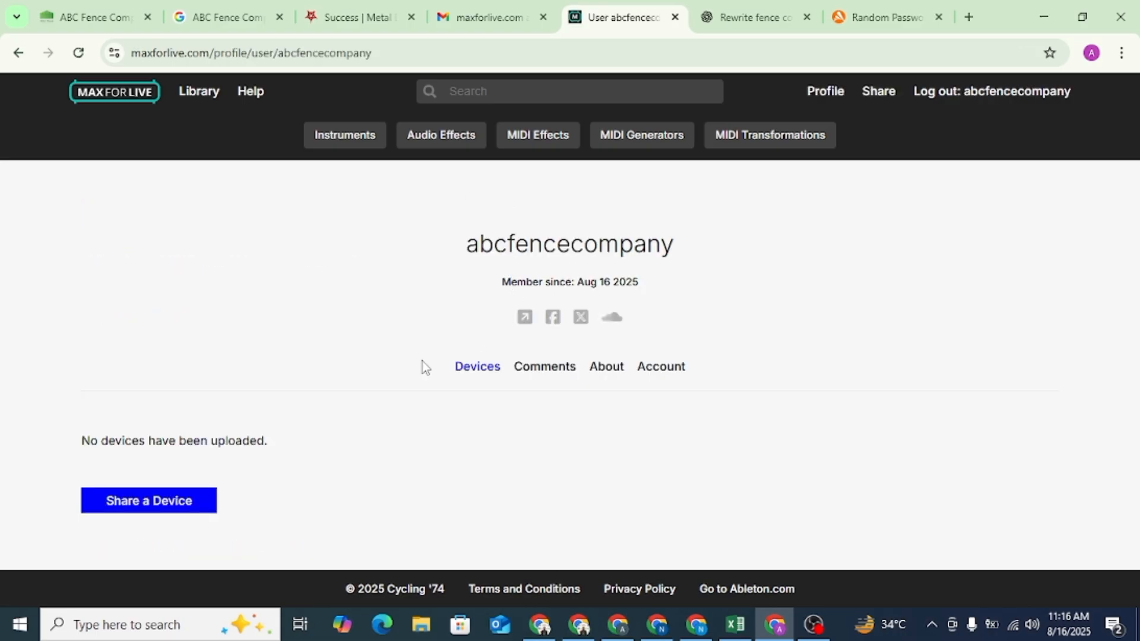
pyautogui.click(609, 369)
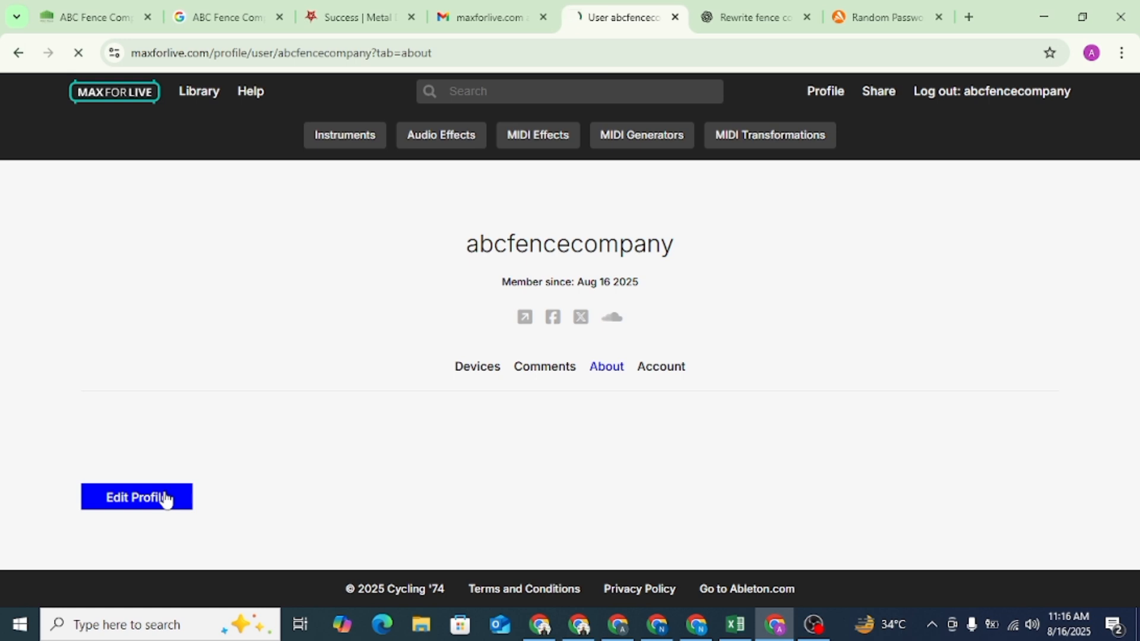
pyautogui.scroll(-3, 372, 315)
pyautogui.scroll(2, 371, 315)
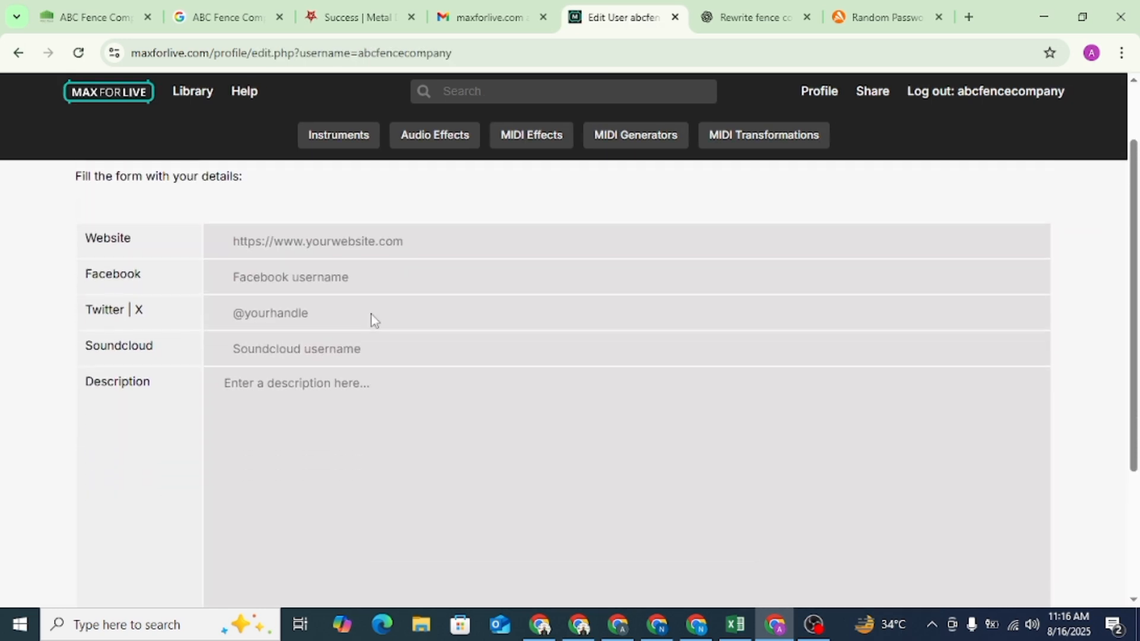
pyautogui.click(297, 240)
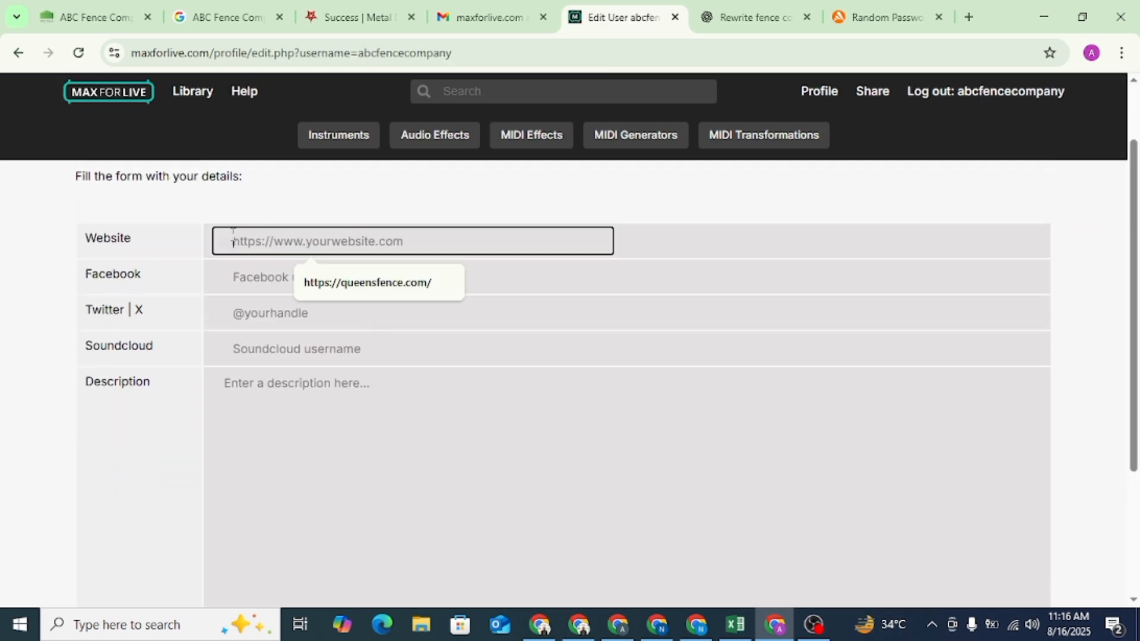
pyautogui.click(368, 283)
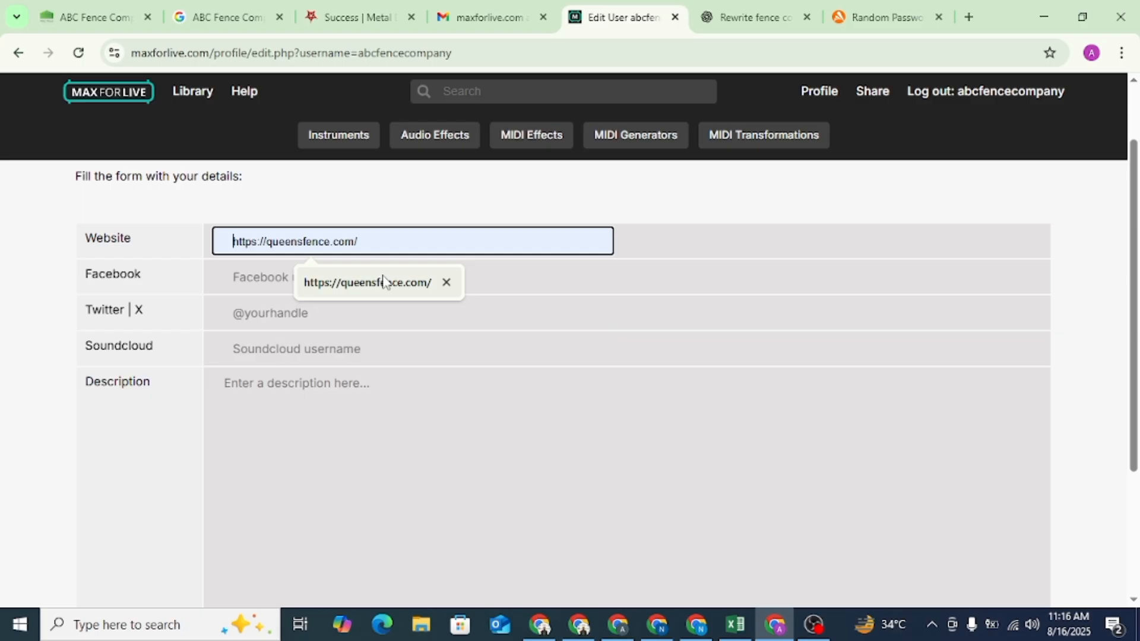
pyautogui.click(286, 279)
pyautogui.click(243, 18)
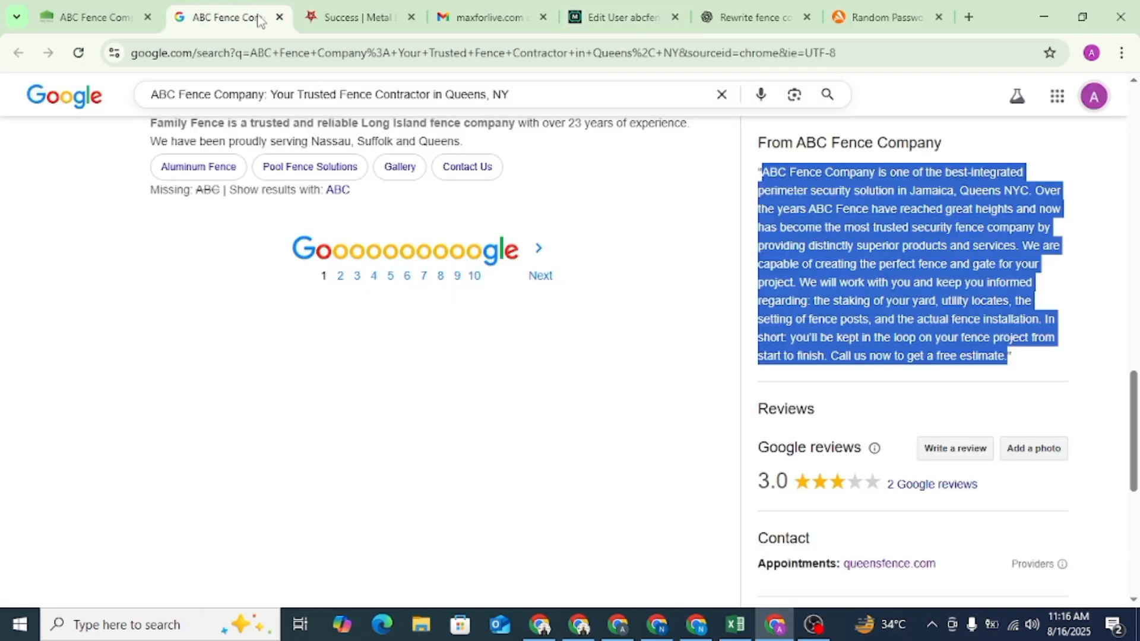
pyautogui.scroll(-5, 788, 319)
pyautogui.scroll(10, 788, 319)
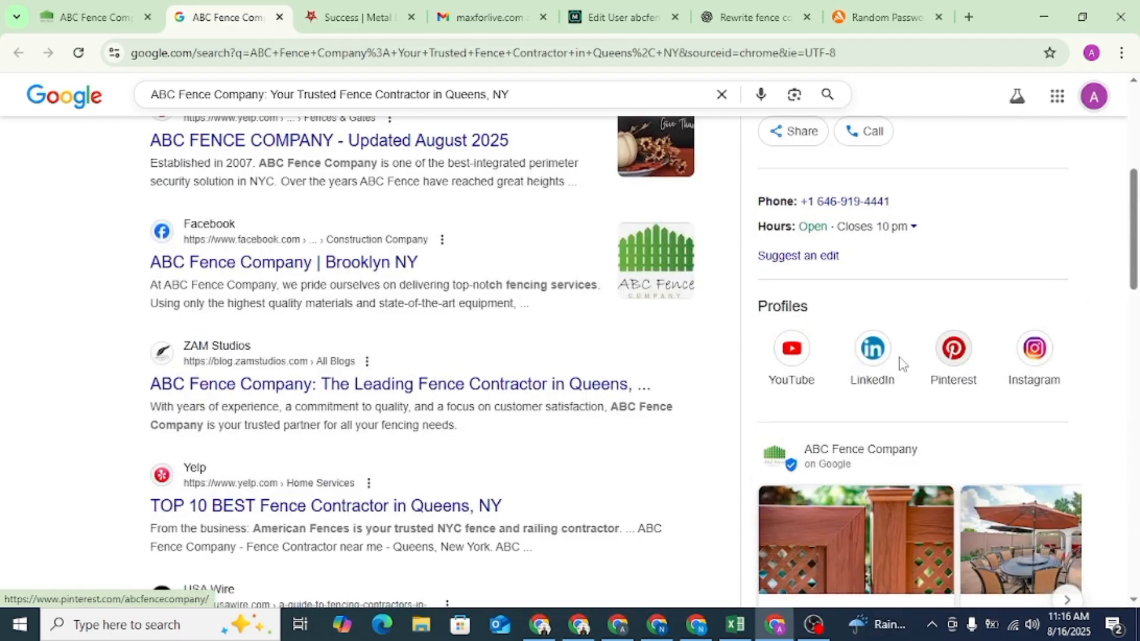
pyautogui.scroll(1, 308, 320)
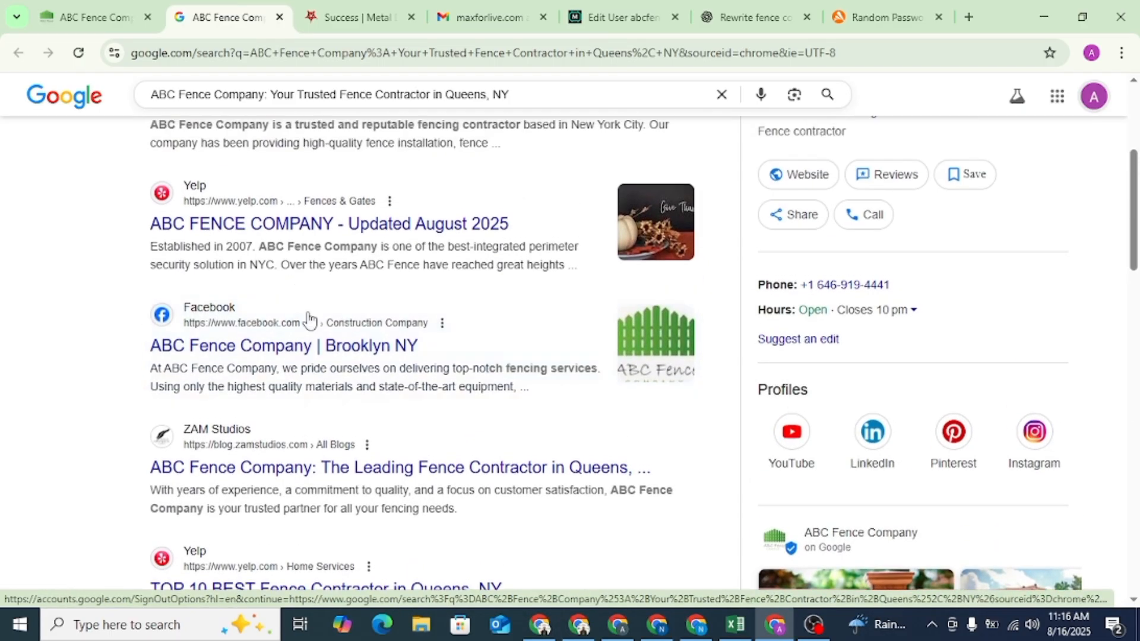
pyautogui.rightClick(322, 357)
pyautogui.click(373, 502)
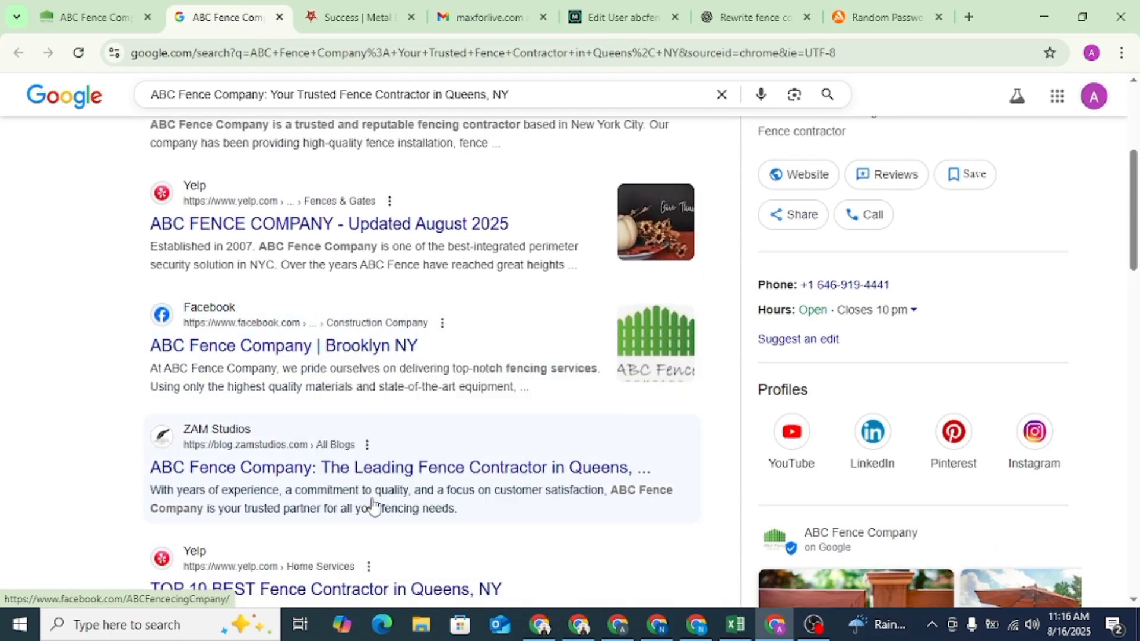
pyautogui.click(755, 8)
pyautogui.click(600, 13)
pyautogui.hotkey('ctrl', 'v')
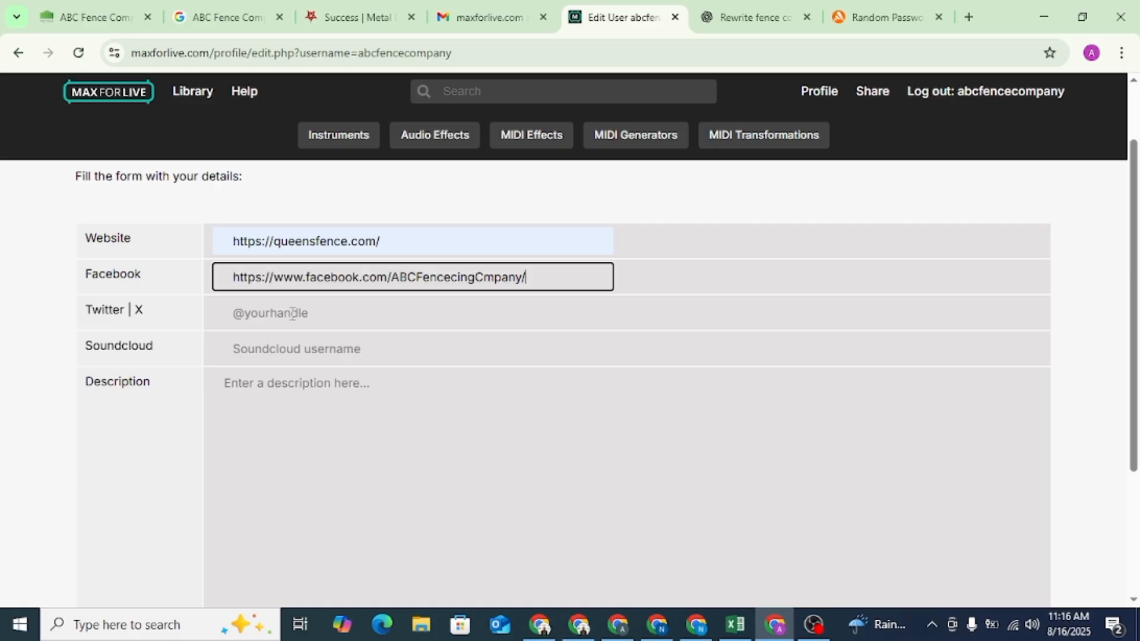
# - Copy the two rewritten company paragraphs from ChatGPT into the Max for Live profile's Description and save the profile details
pyautogui.click(348, 316)
pyautogui.click(297, 393)
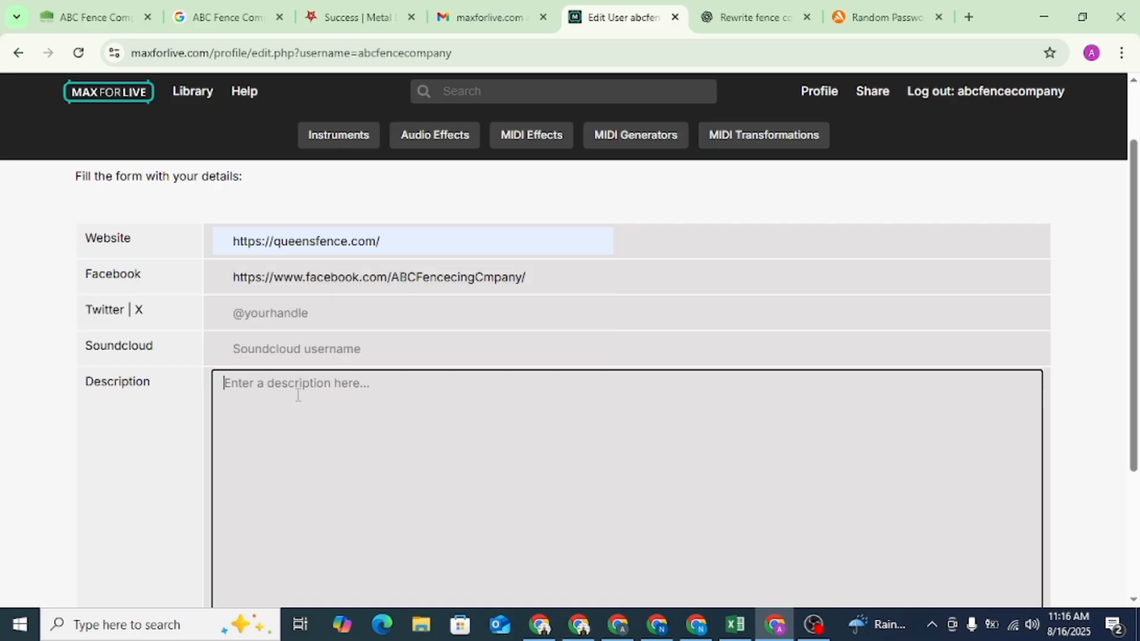
pyautogui.click(755, 17)
pyautogui.rightClick(386, 303)
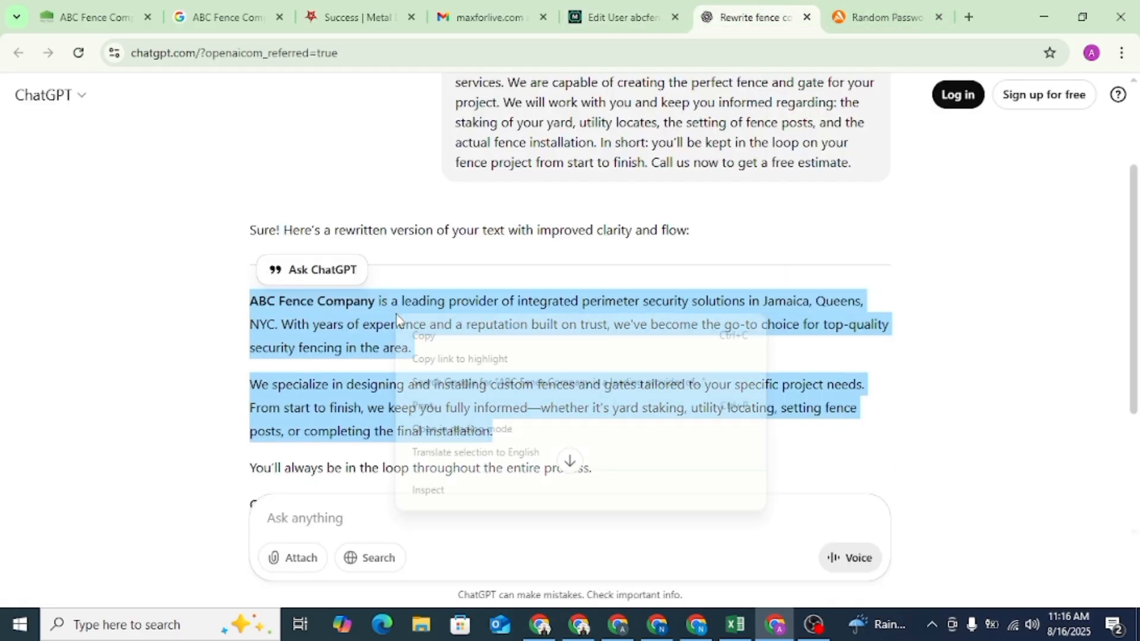
pyautogui.click(415, 320)
pyautogui.click(614, 7)
pyautogui.hotkey('ctrl', 'v')
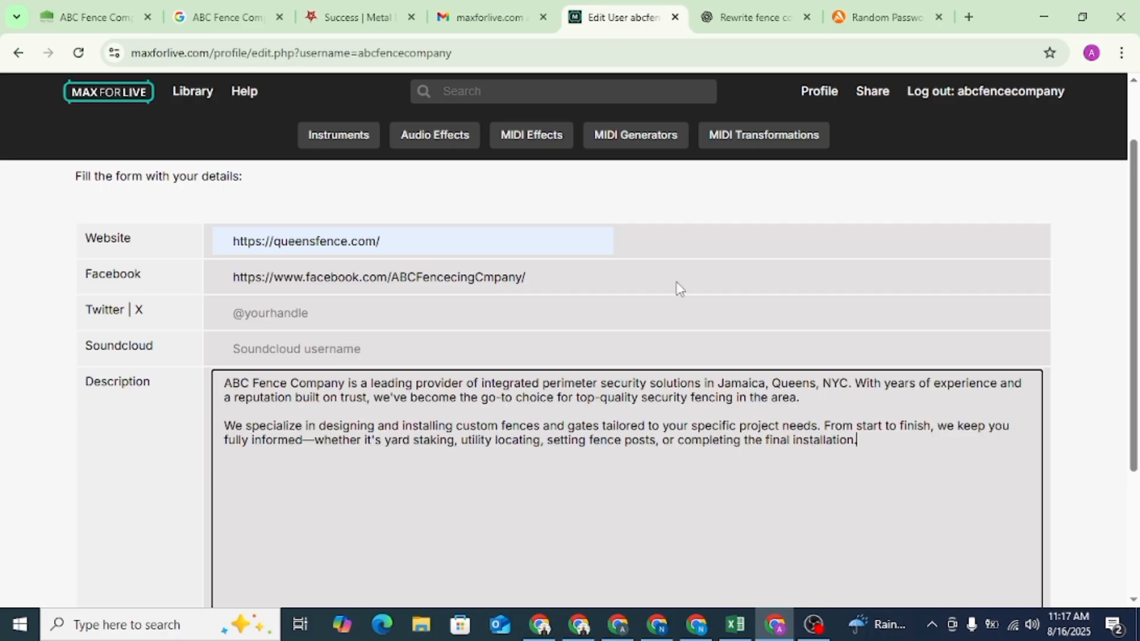
pyautogui.scroll(-3, 632, 338)
pyautogui.click(154, 545)
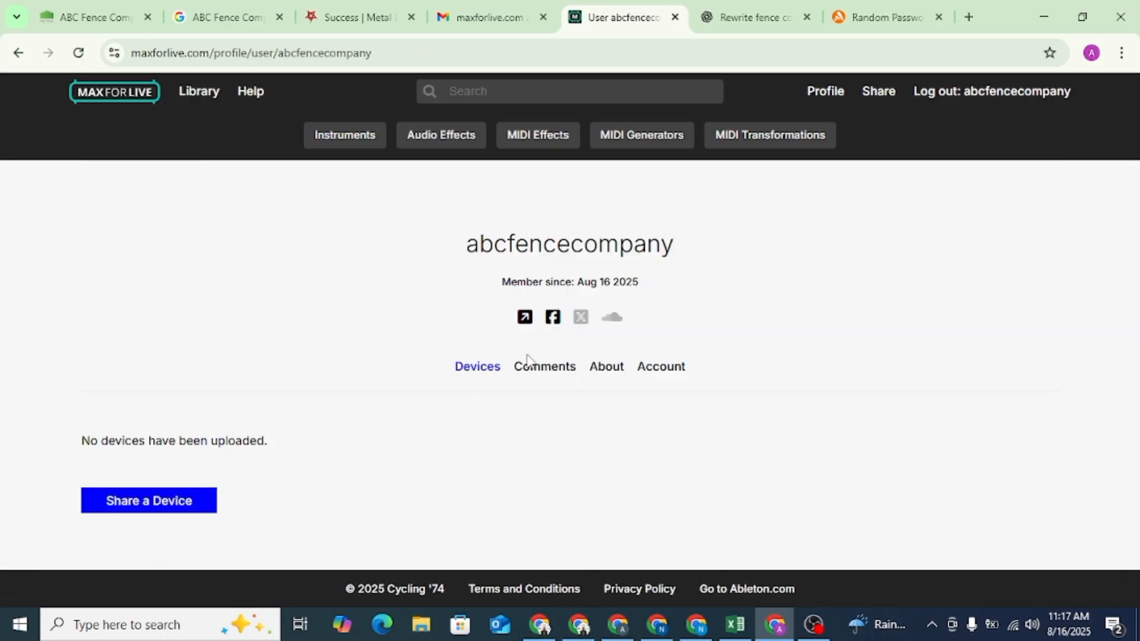
# - Inspect the HTML of the website link icon on the Max for Live profile
pyautogui.rightClick(525, 317)
pyautogui.click(556, 508)
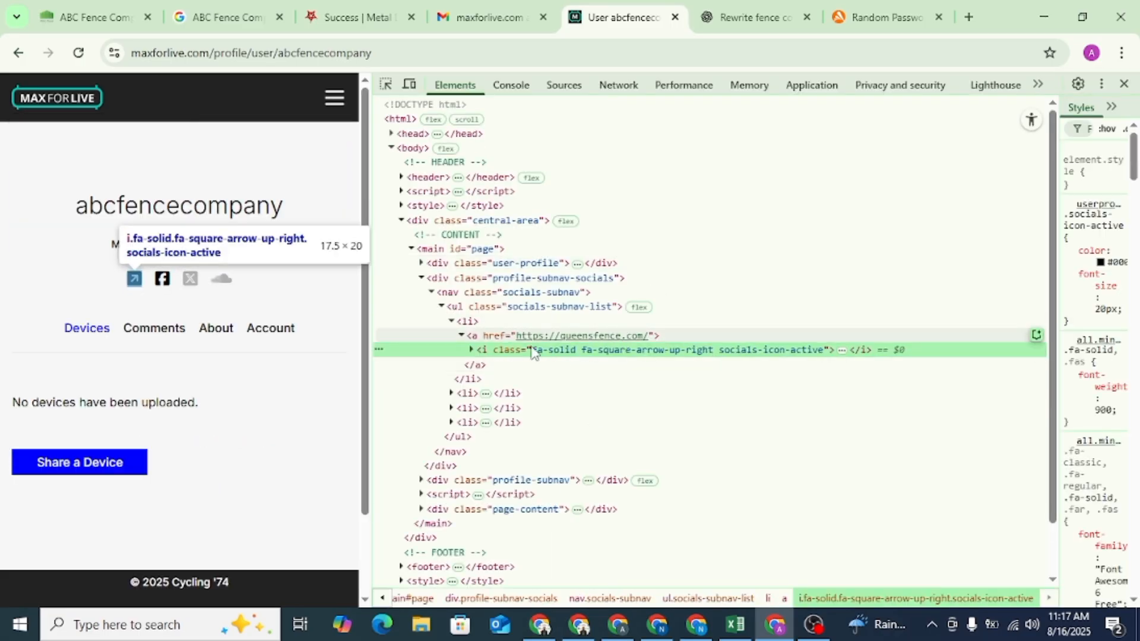
pyautogui.click(1124, 85)
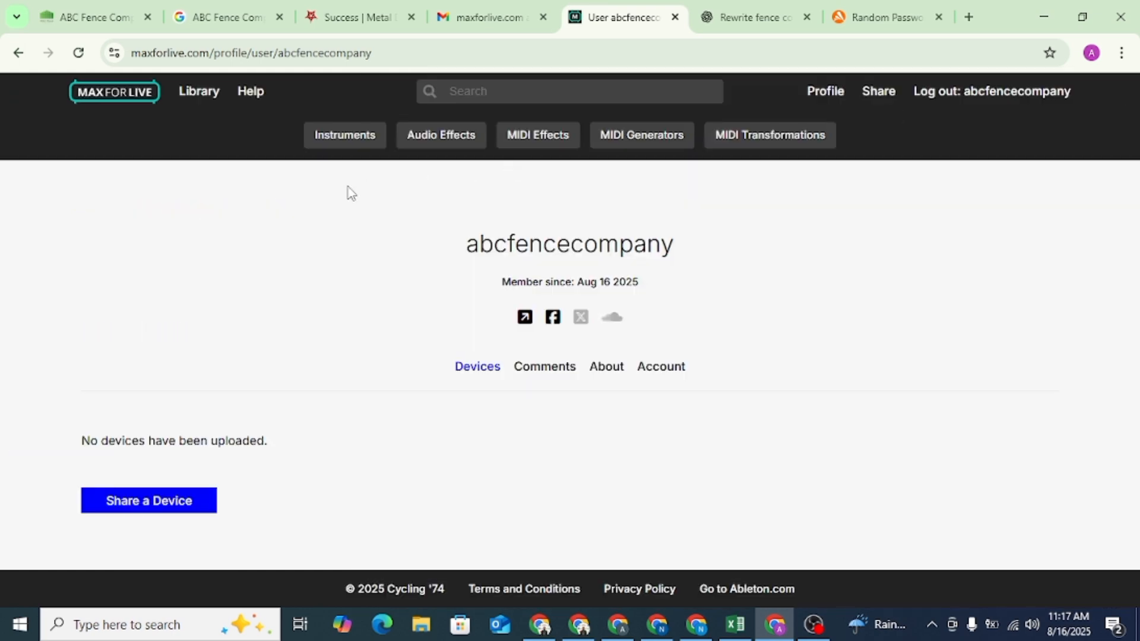
# - Copy the Max for Live profile page's address
pyautogui.click(251, 54)
pyautogui.rightClick(252, 55)
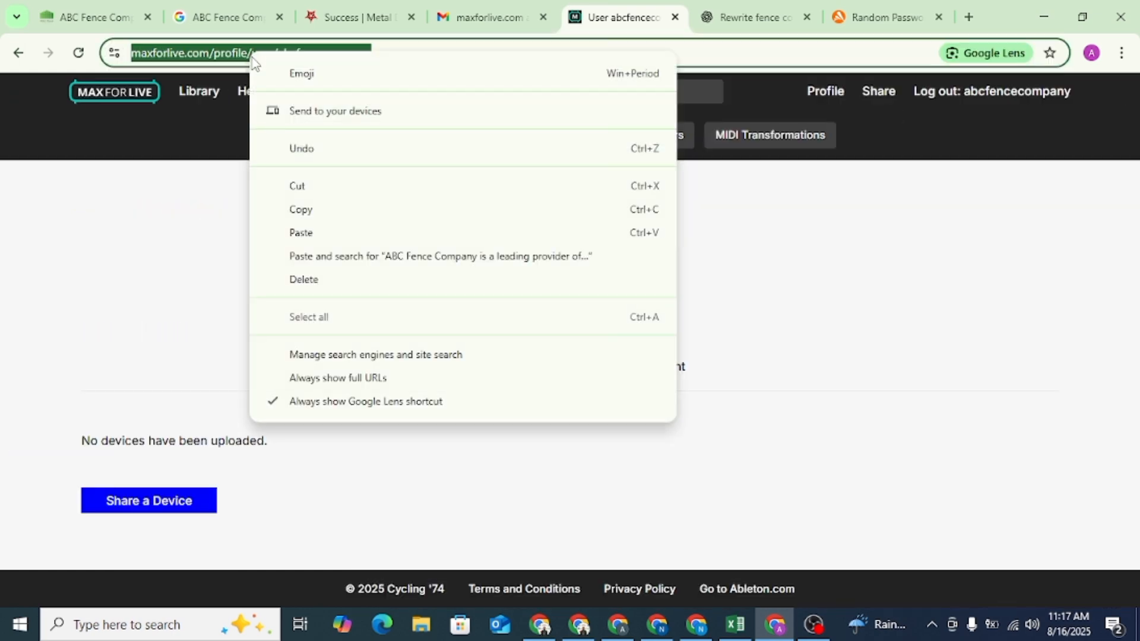
pyautogui.click(295, 202)
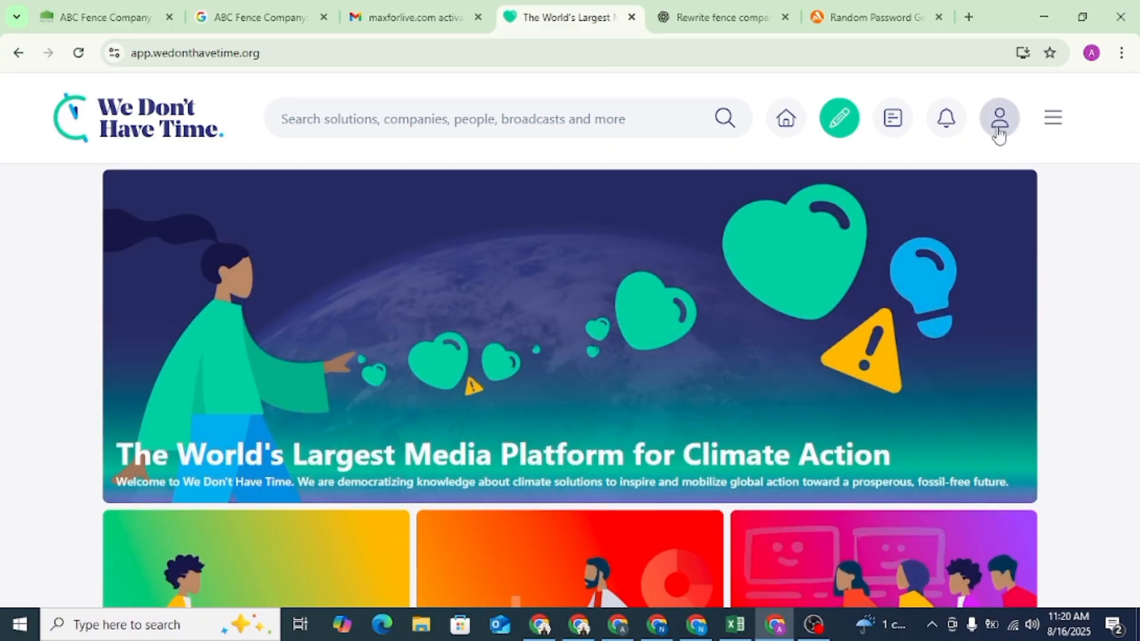
# - Sign in to We Don't Have Time with the ABC Fence Company Google account and open its profile
pyautogui.click(1000, 132)
pyautogui.click(509, 407)
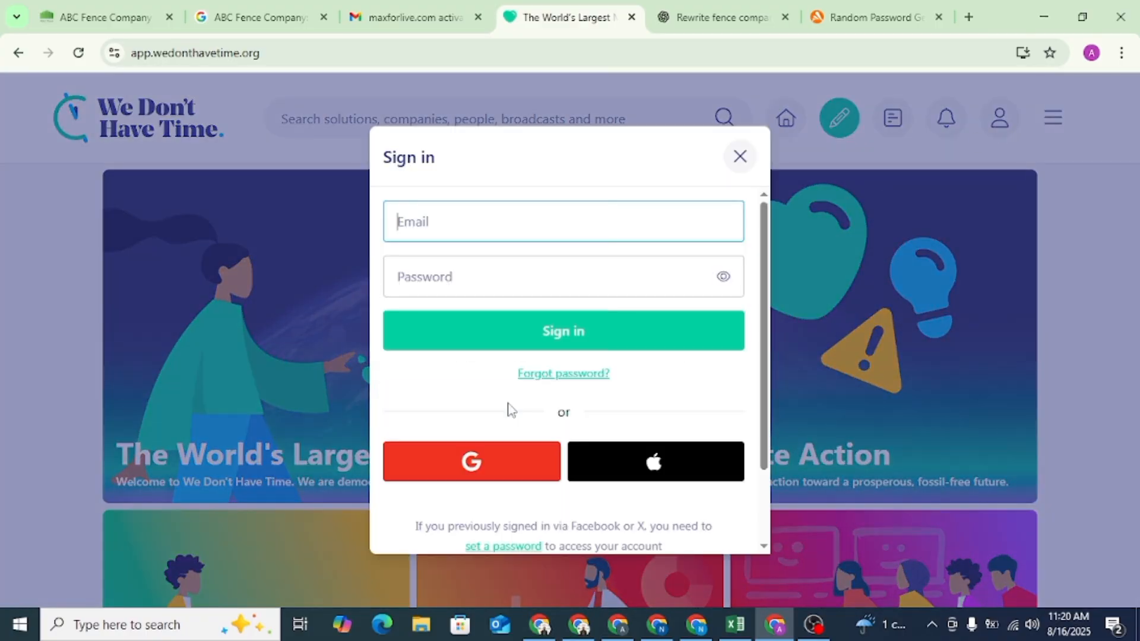
pyautogui.click(486, 467)
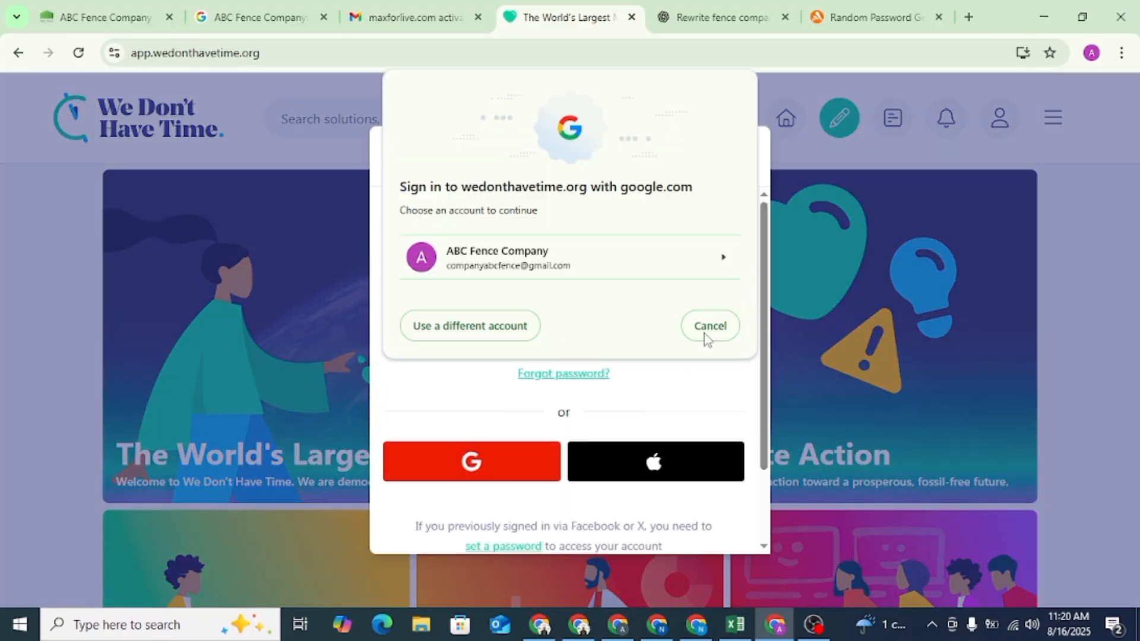
pyautogui.click(552, 267)
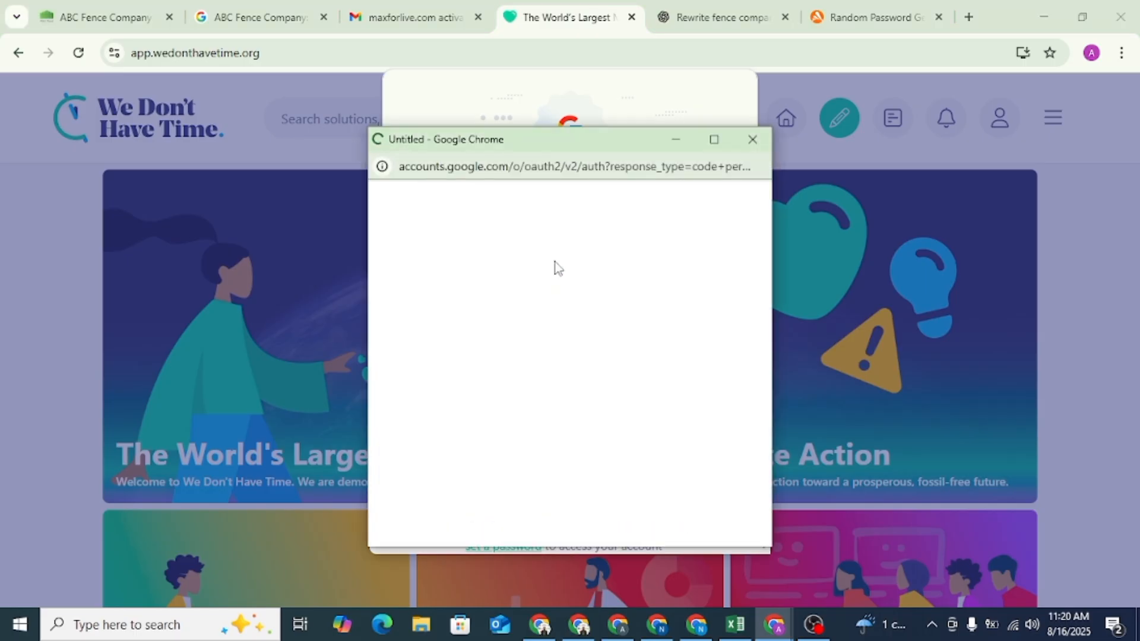
pyautogui.scroll(-2, 660, 379)
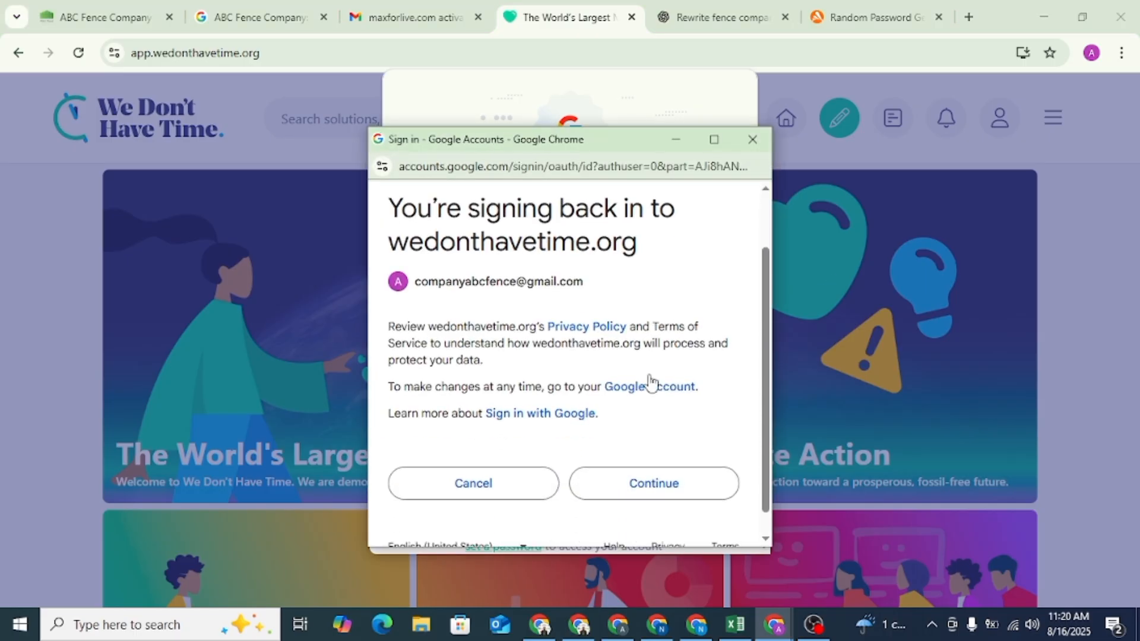
pyautogui.click(665, 460)
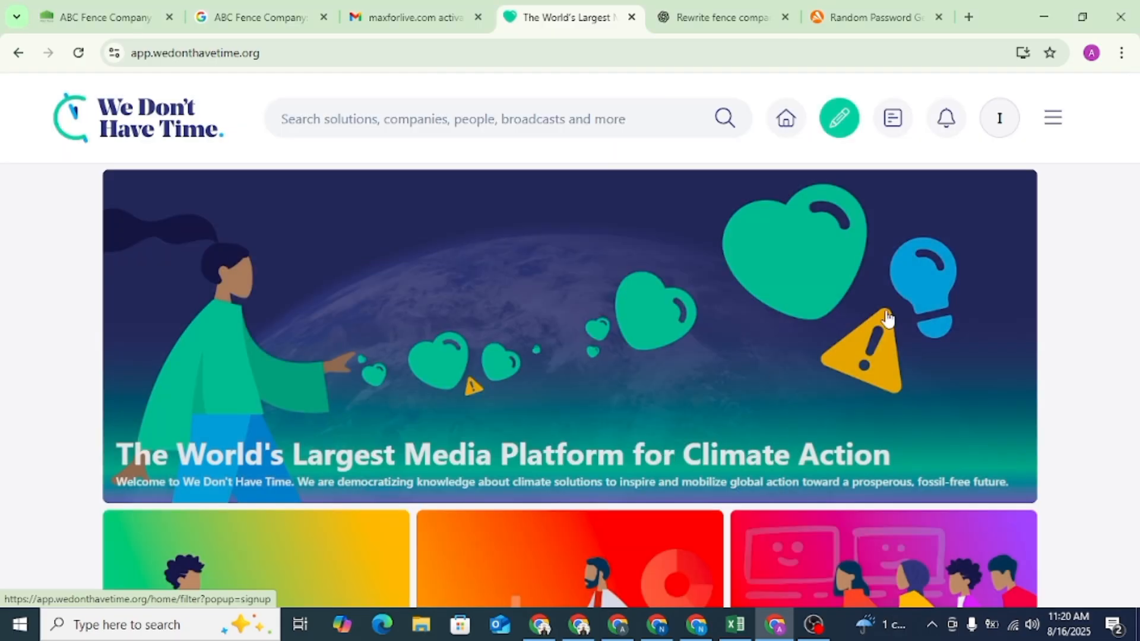
pyautogui.click(1000, 122)
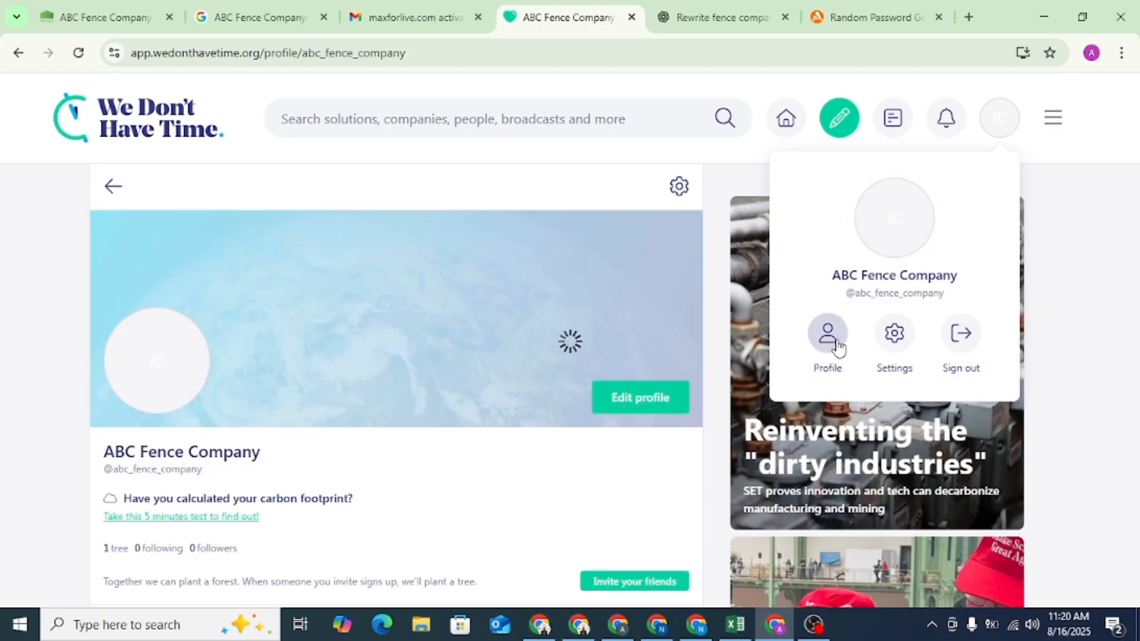
pyautogui.click(831, 335)
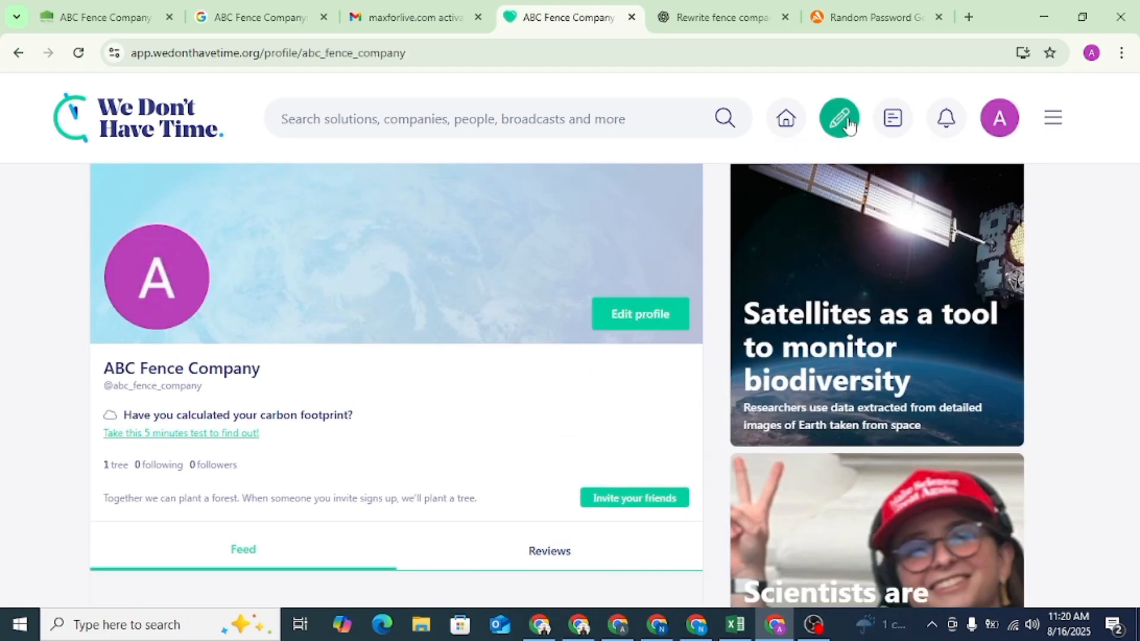
# - Start adding a link to a new We Don't Have Time post and copy the queensfence.com Fencing Services page's address
pyautogui.click(843, 122)
pyautogui.click(530, 305)
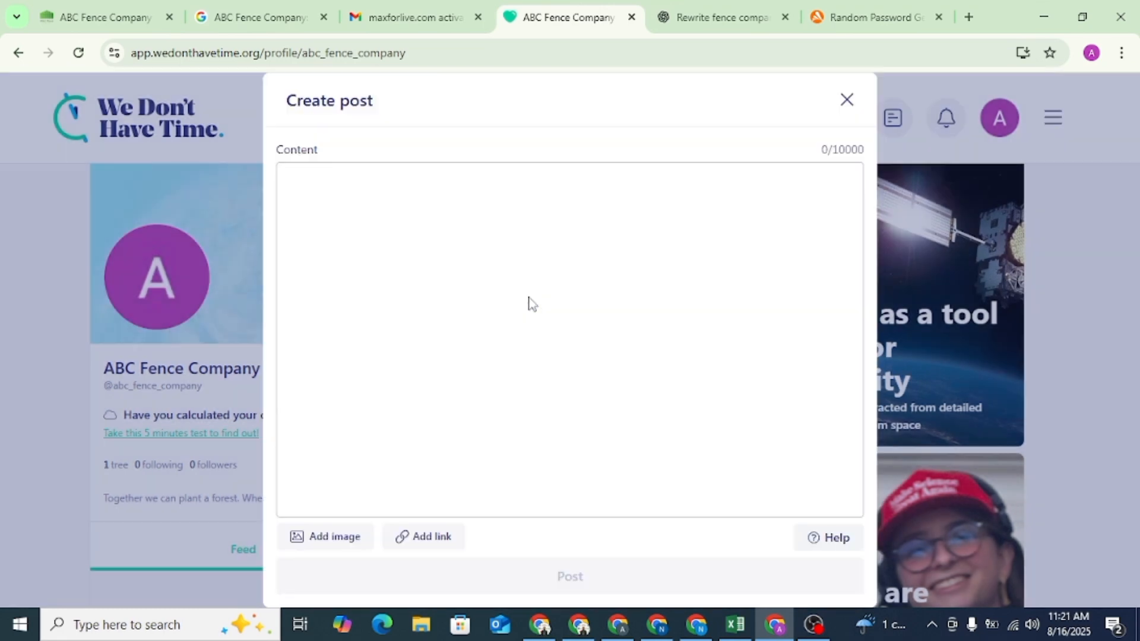
pyautogui.click(429, 538)
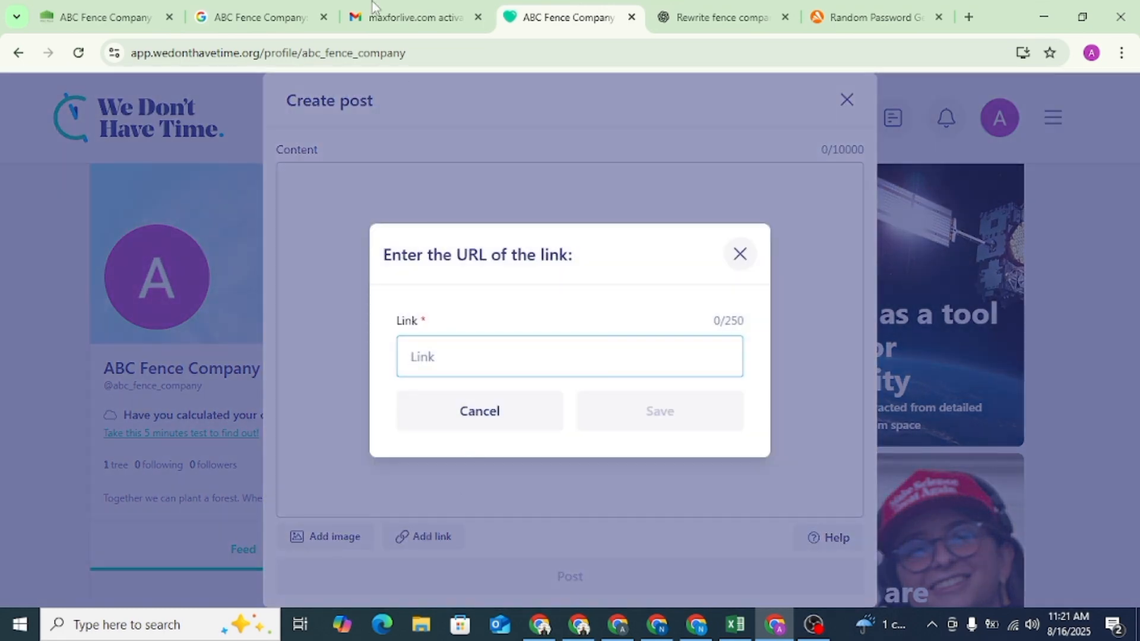
pyautogui.click(106, 16)
pyautogui.click(224, 148)
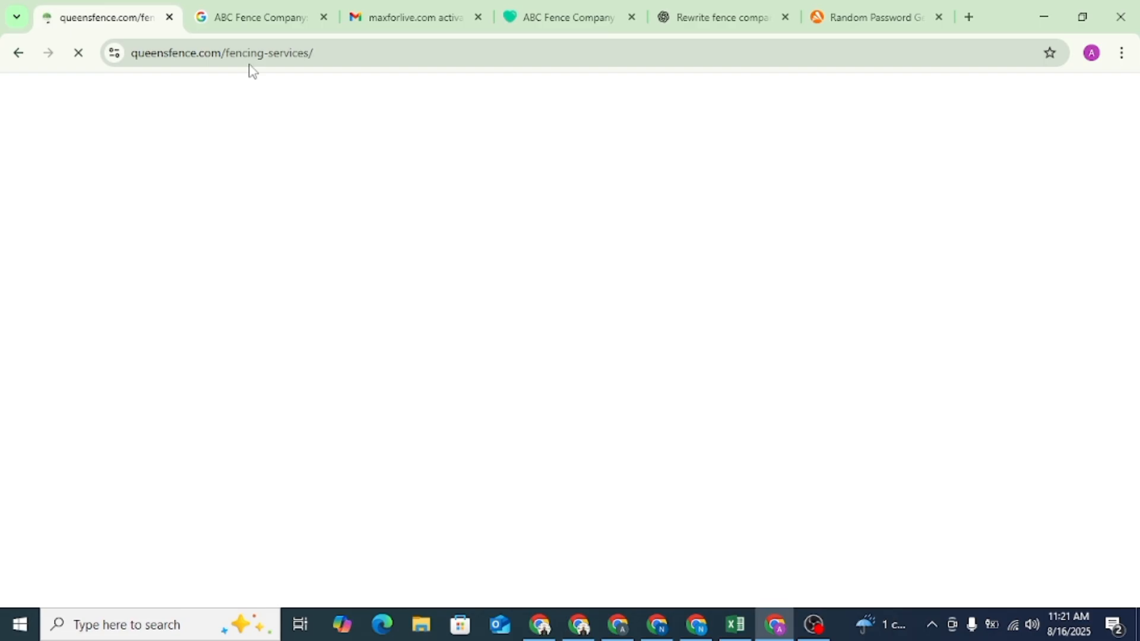
pyautogui.click(254, 52)
pyautogui.rightClick(254, 55)
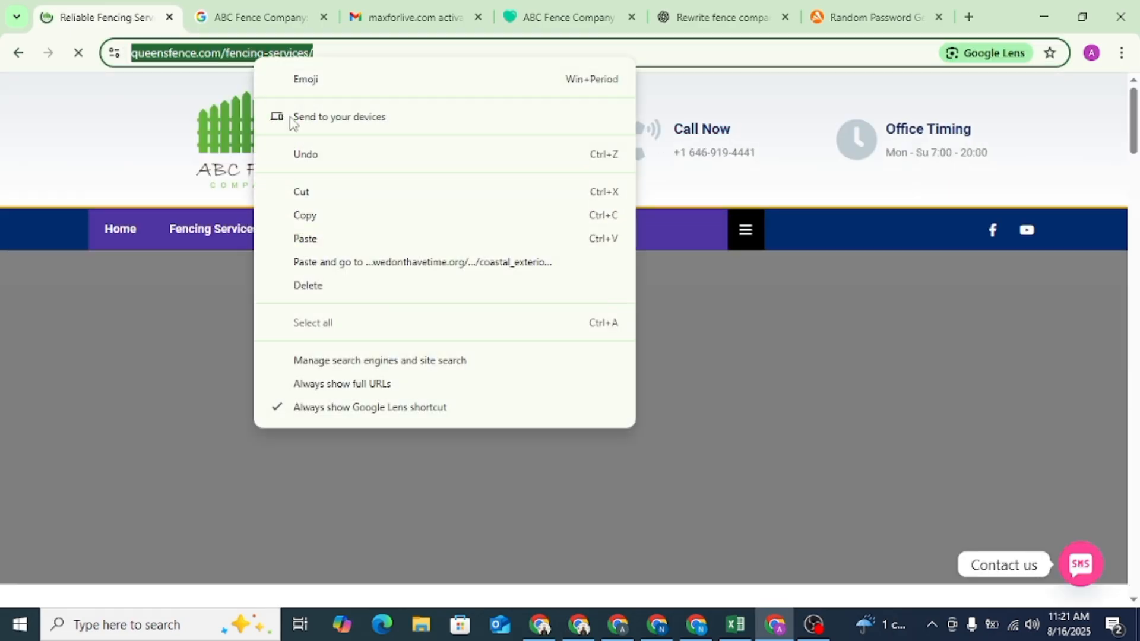
pyautogui.click(313, 218)
pyautogui.click(700, 13)
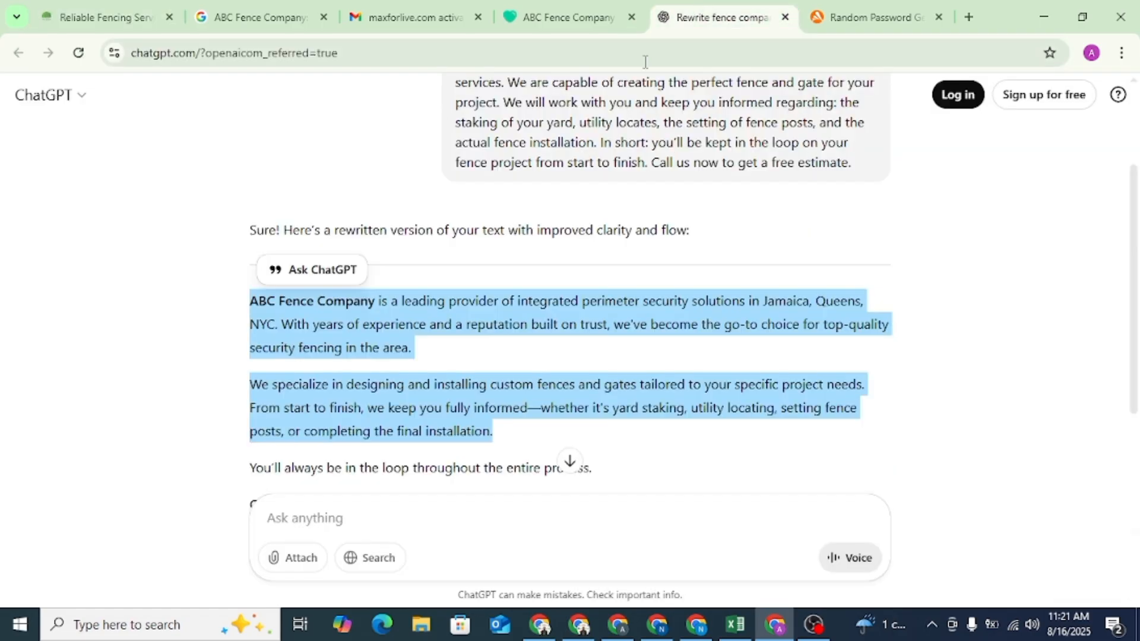
pyautogui.click(574, 12)
pyautogui.hotkey('ctrl', 'v')
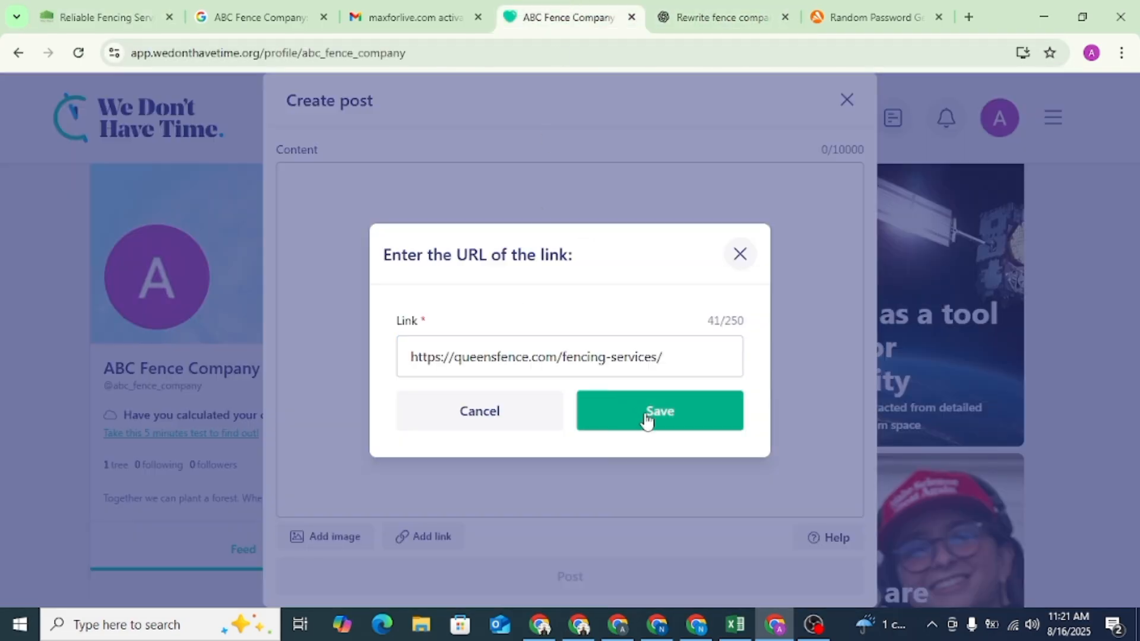
pyautogui.click(647, 420)
pyautogui.click(591, 586)
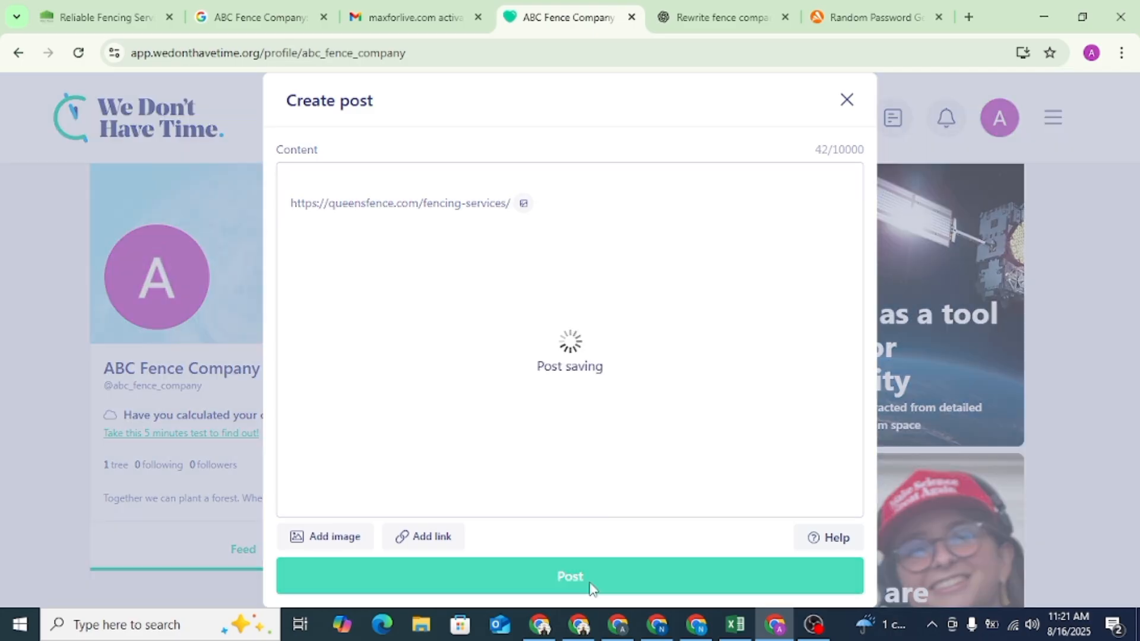
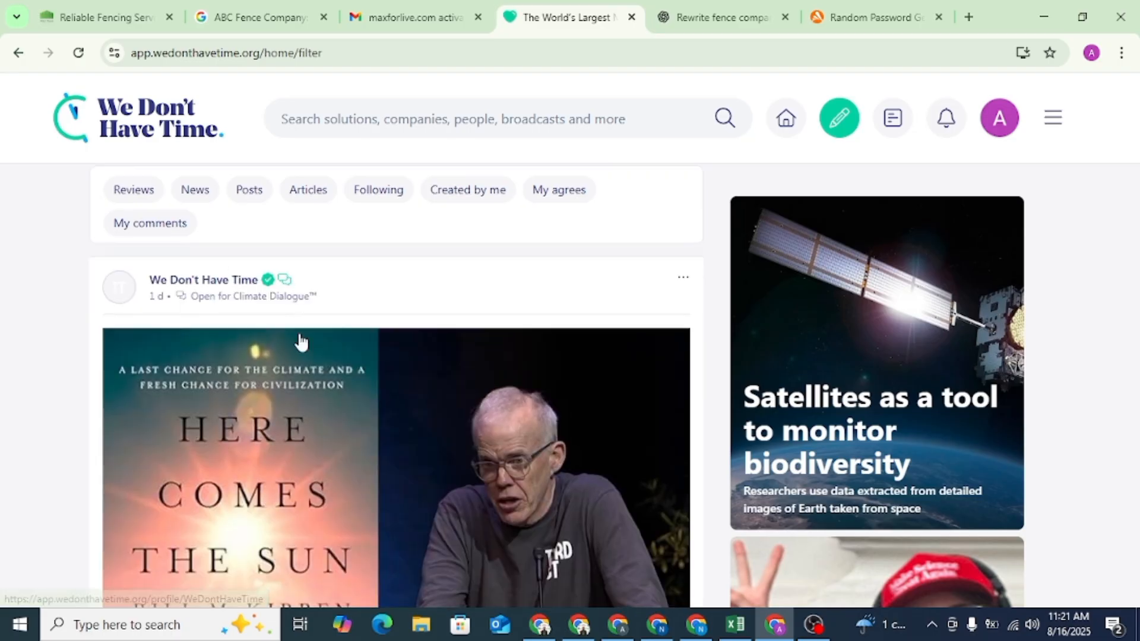
pyautogui.scroll(-14, 369, 344)
pyautogui.scroll(4, 369, 343)
pyautogui.scroll(-5, 369, 343)
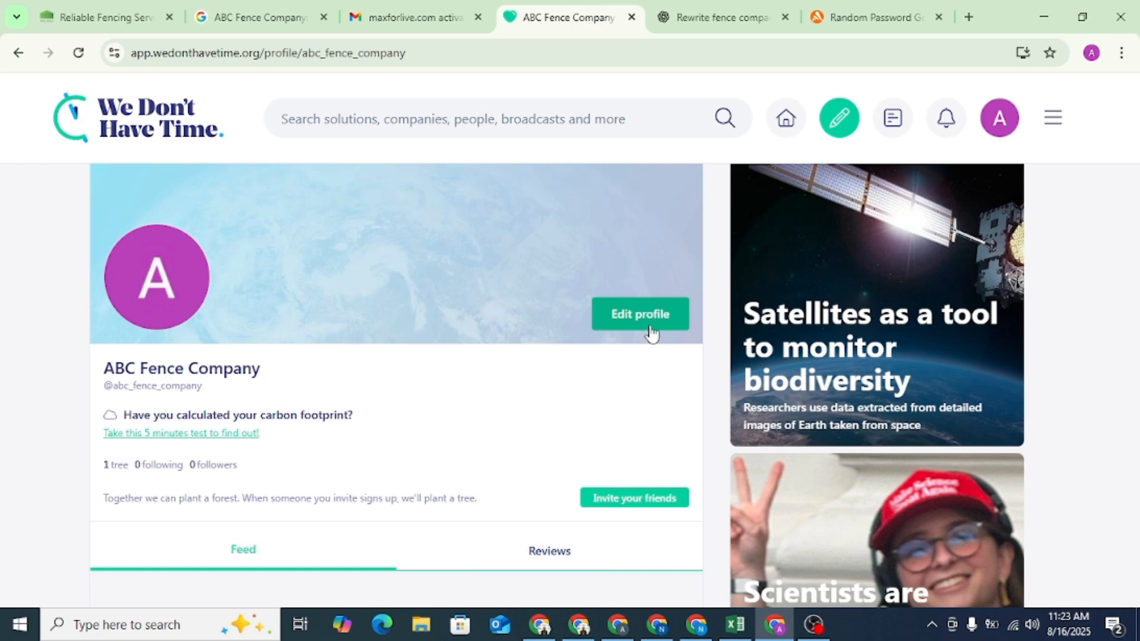
pyautogui.click(649, 324)
pyautogui.scroll(-1, 286, 394)
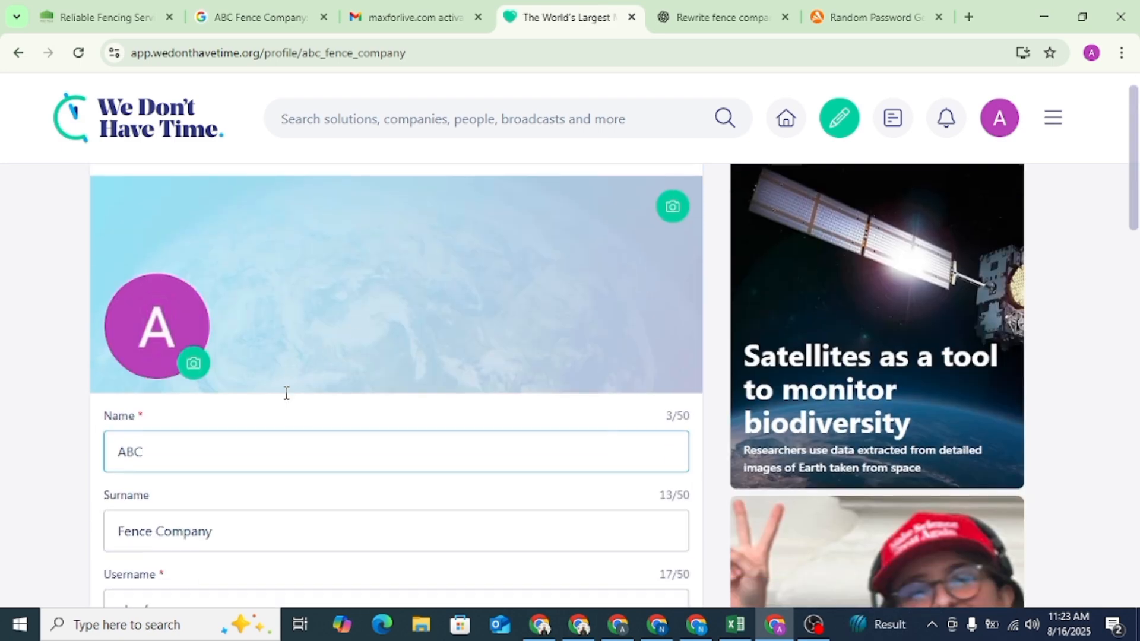
pyautogui.scroll(-20, 287, 393)
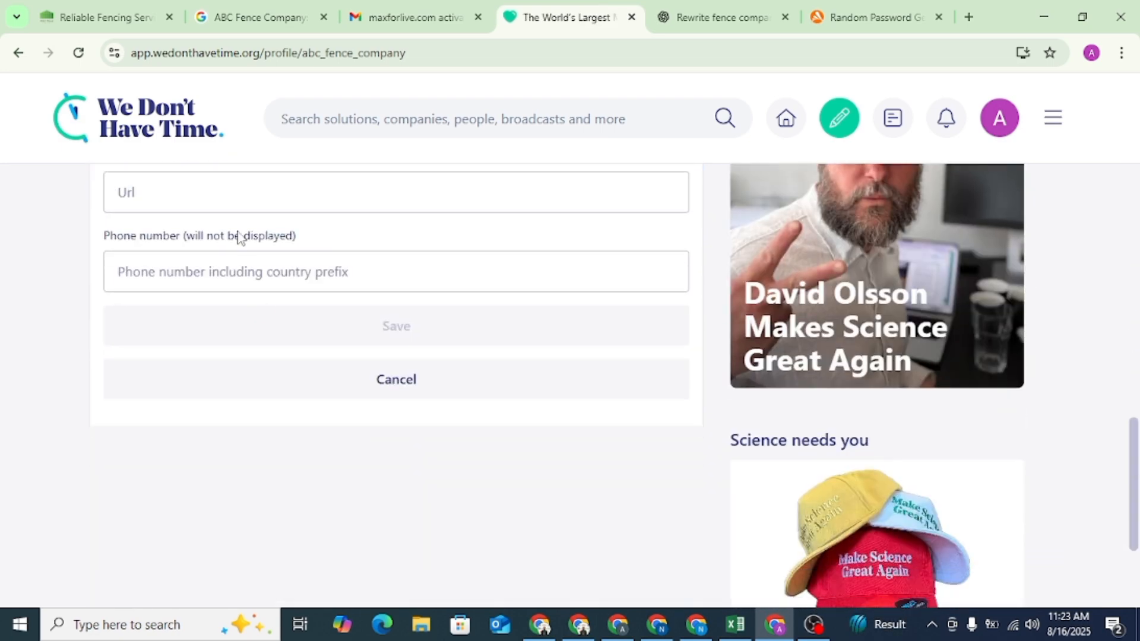
pyautogui.click(224, 189)
pyautogui.click(310, 238)
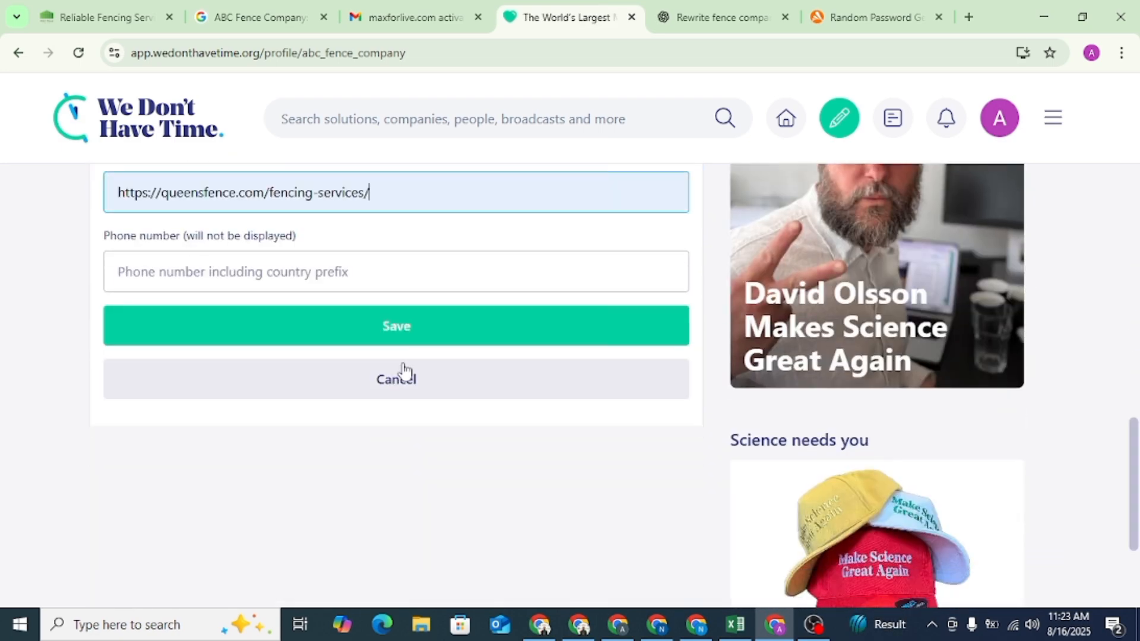
pyautogui.click(398, 328)
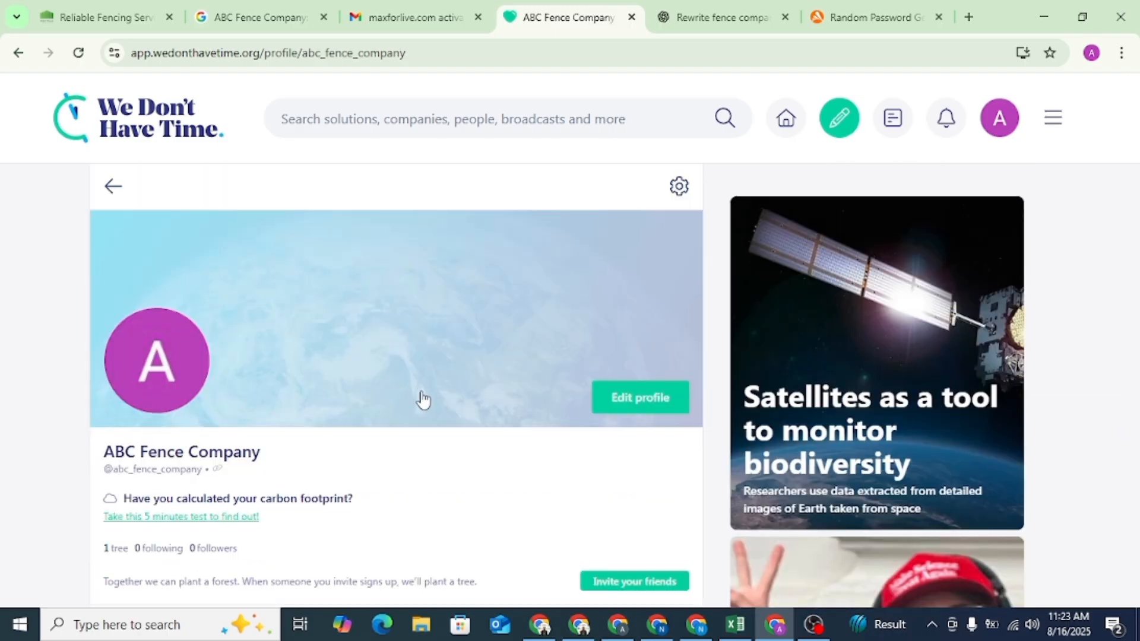
# - Look over the saved ABC Fence Company profile, test its website link and return to the profile page
pyautogui.scroll(-7, 416, 398)
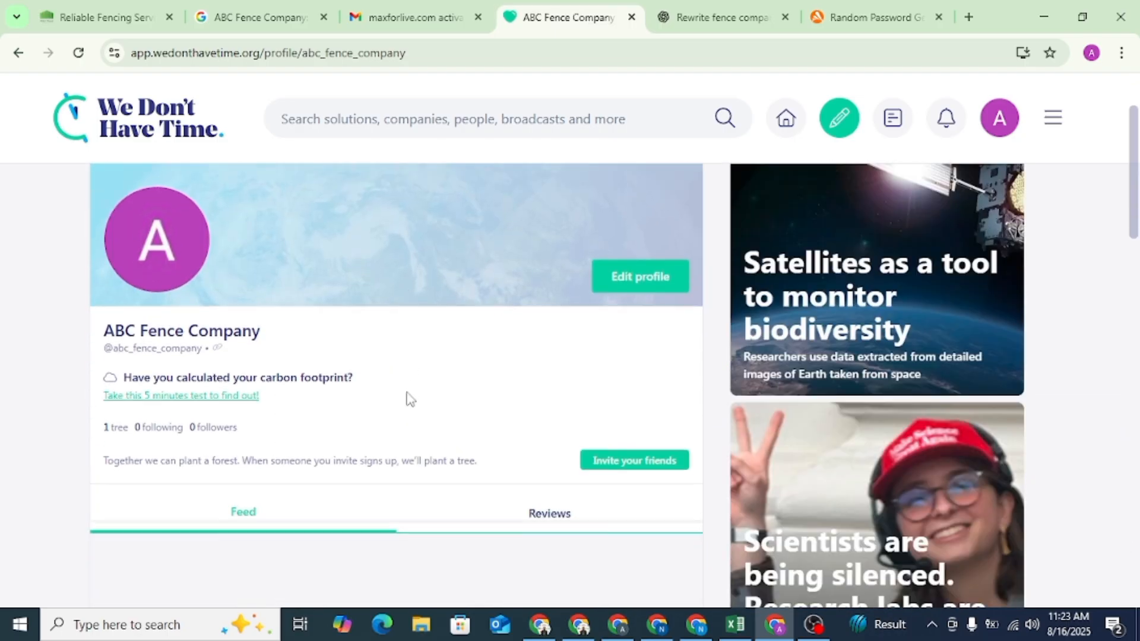
pyautogui.scroll(5, 408, 399)
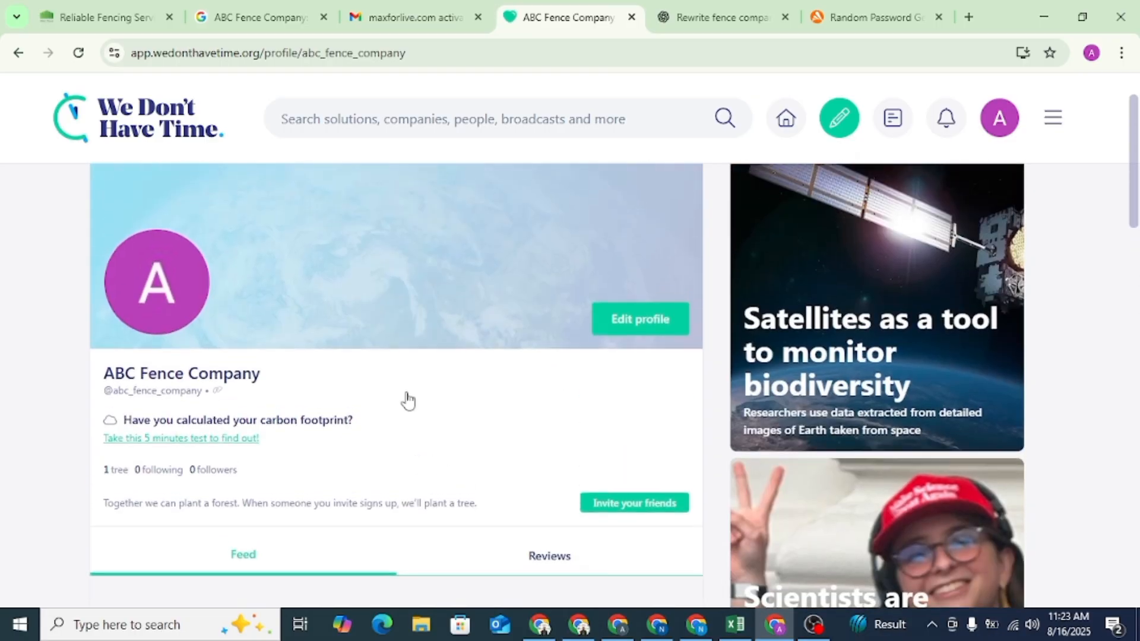
pyautogui.scroll(2, 408, 400)
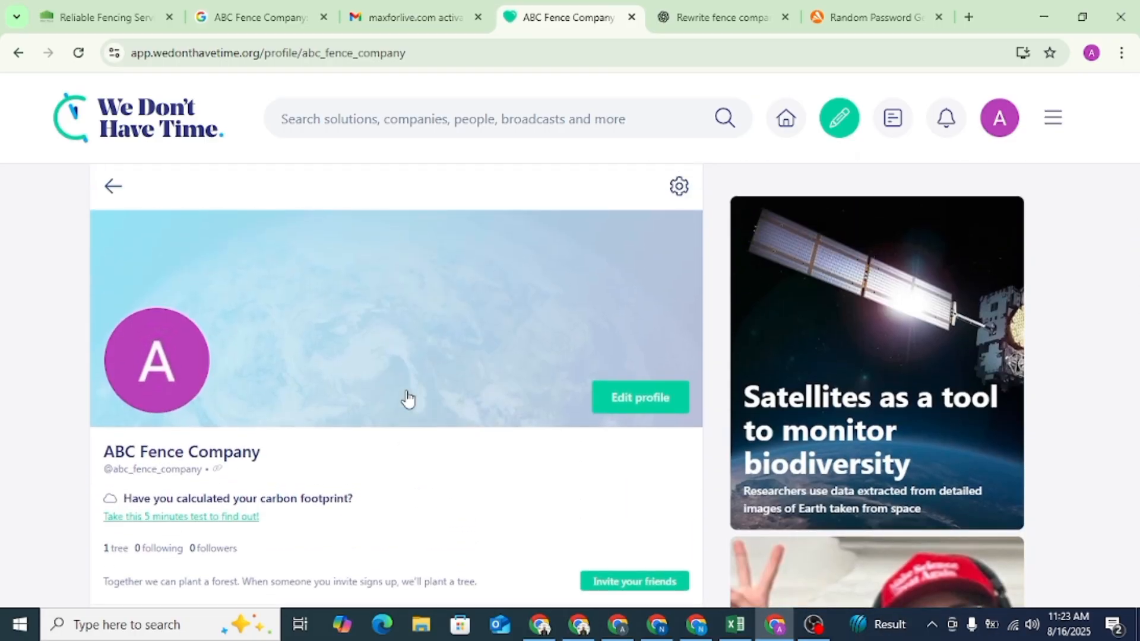
pyautogui.scroll(-9, 469, 341)
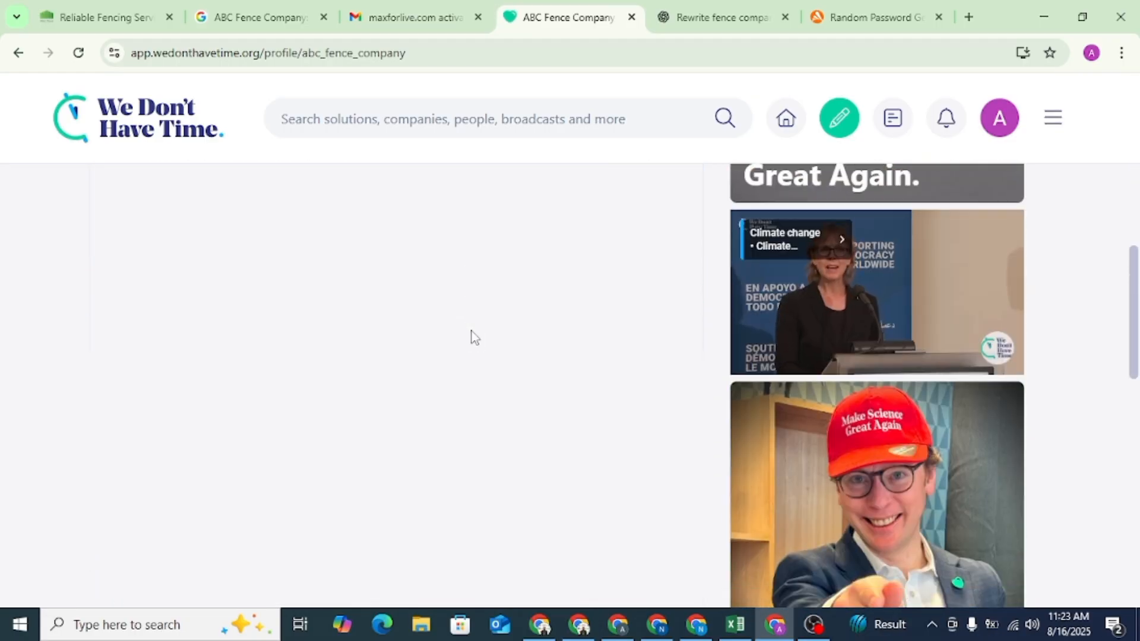
pyautogui.scroll(7, 472, 332)
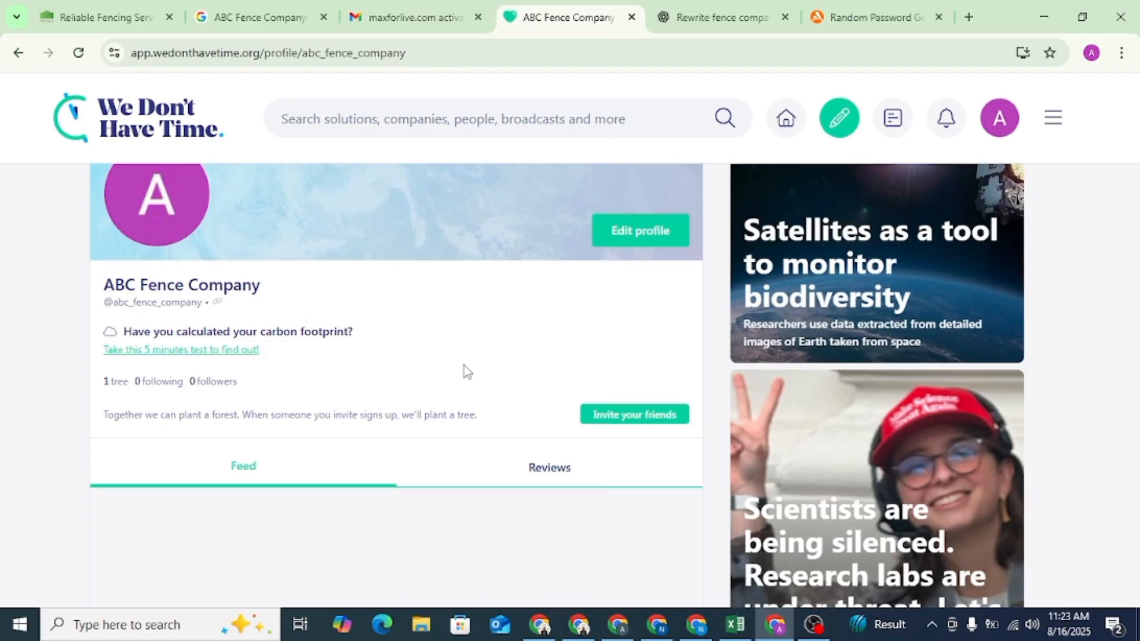
pyautogui.click(219, 304)
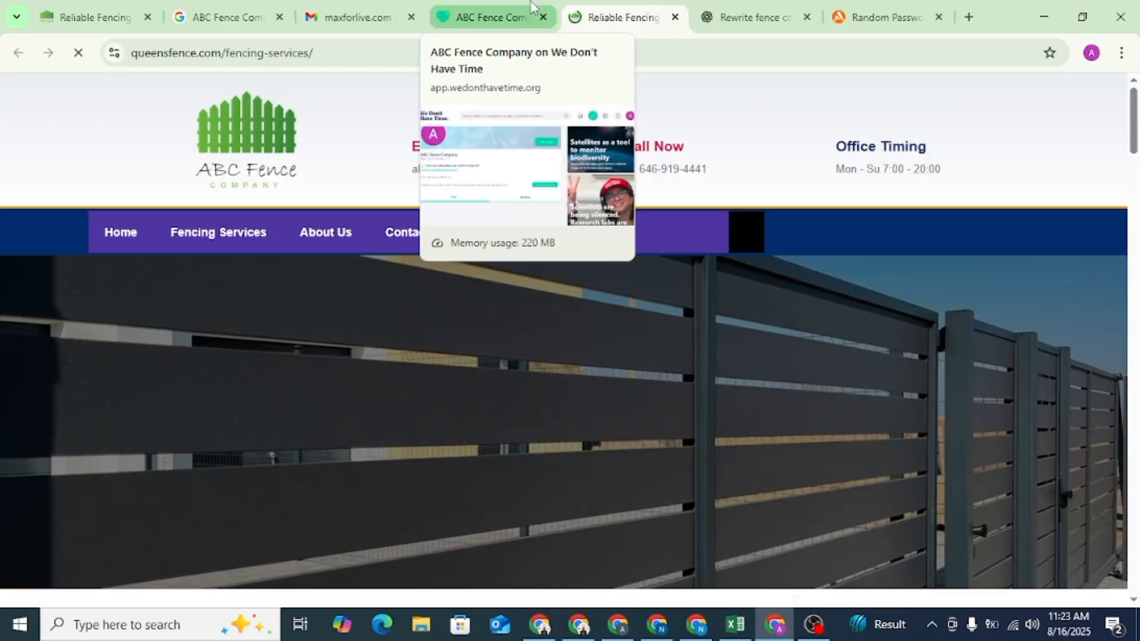
pyautogui.click(533, 8)
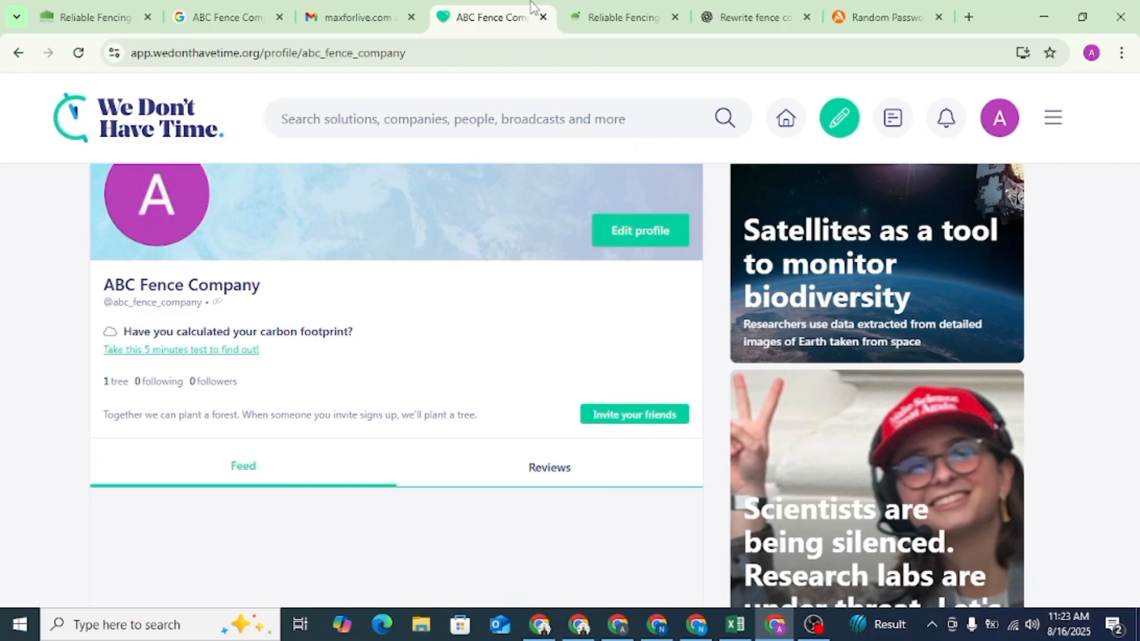
# - Inspect the HTML of the profile's website link, open its href address and close the inspector
pyautogui.rightClick(219, 303)
pyautogui.click(250, 493)
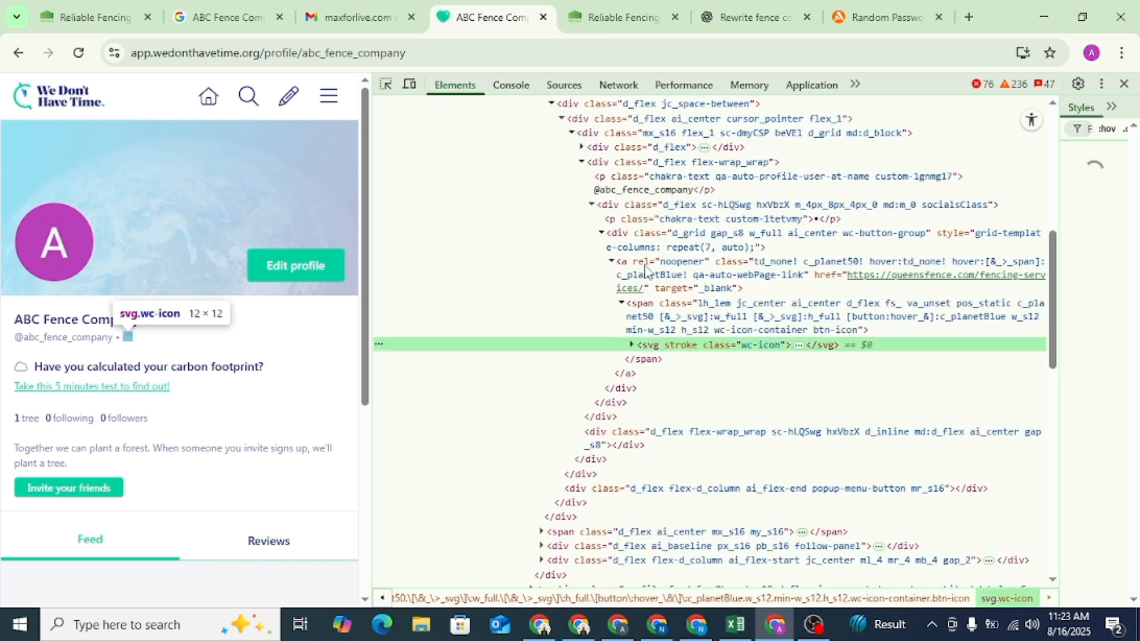
pyautogui.click(962, 280)
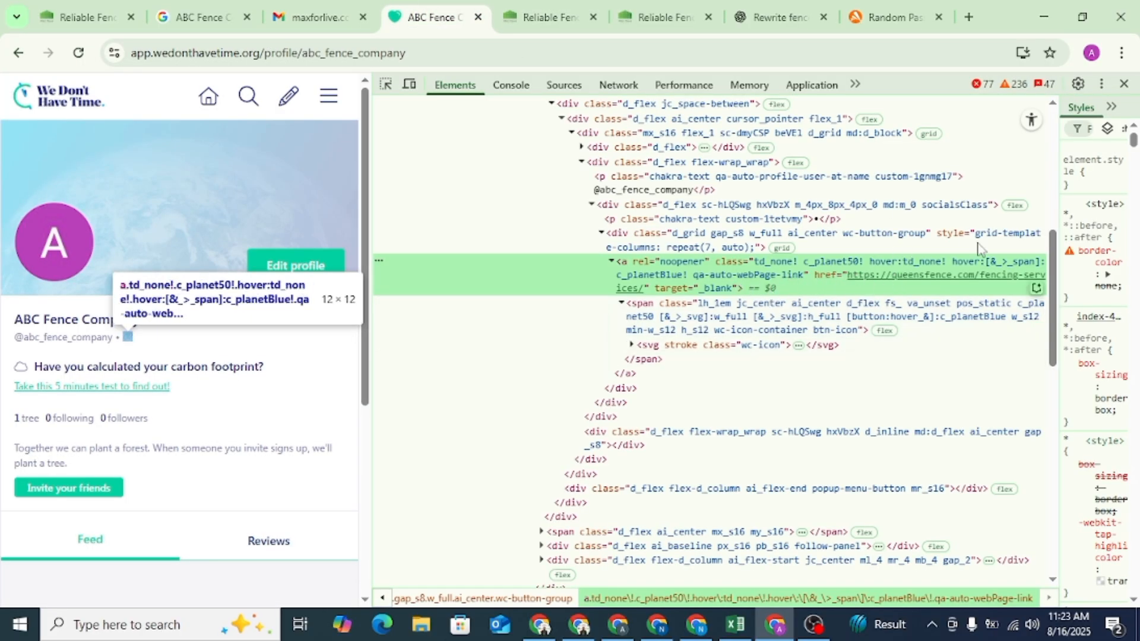
pyautogui.click(1125, 84)
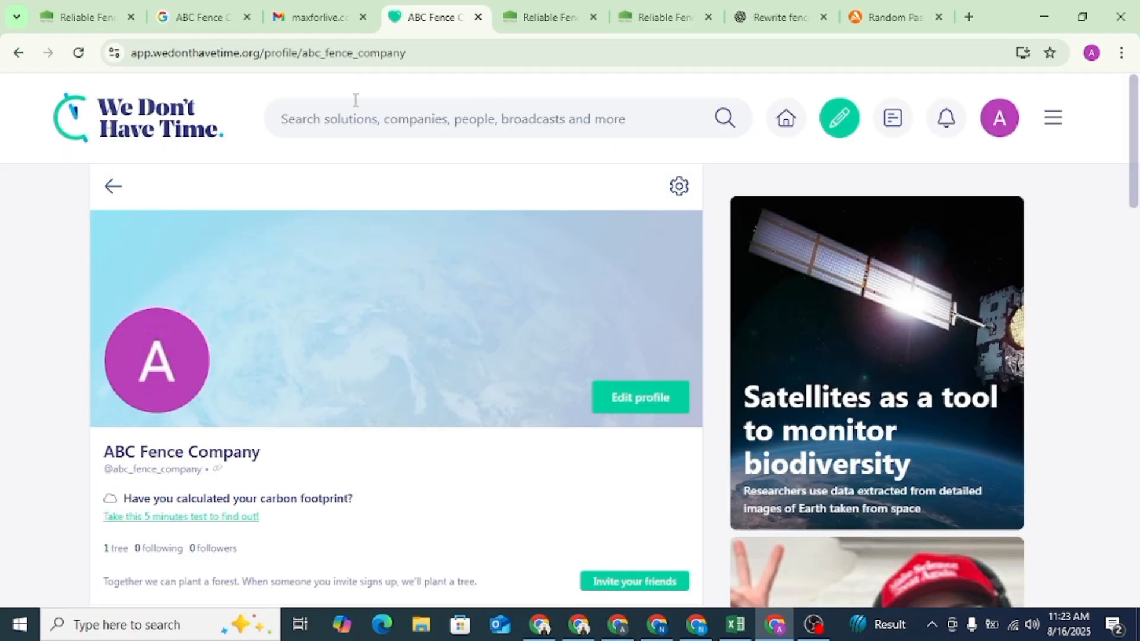
# - Copy the We Don't Have Time profile page's address
pyautogui.rightClick(333, 53)
pyautogui.click(390, 212)
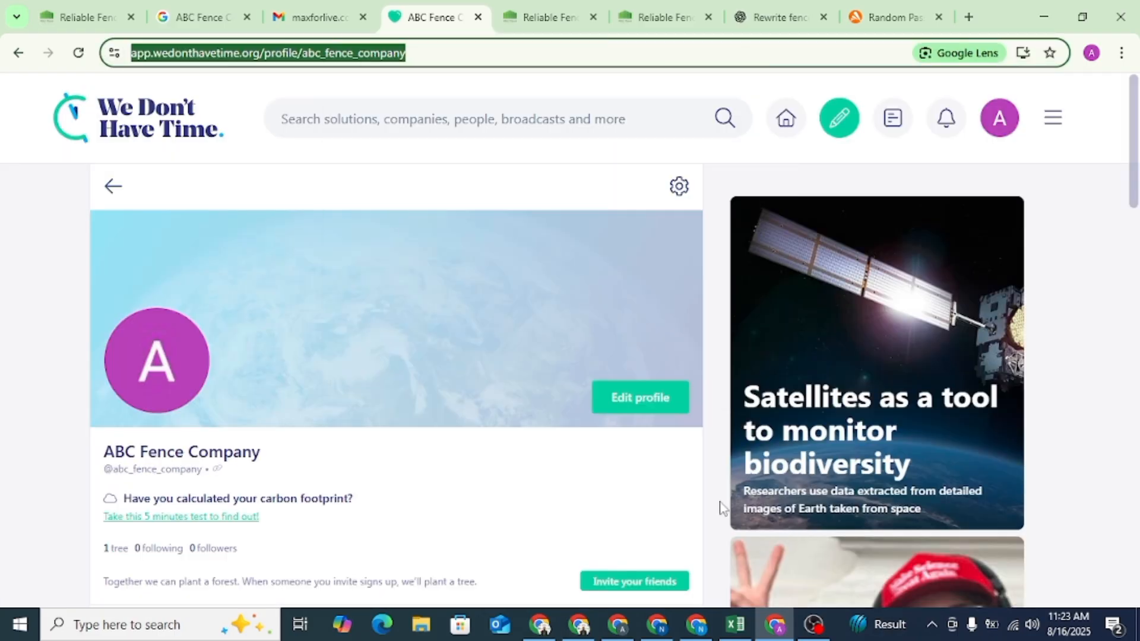
pyautogui.click(813, 626)
pyautogui.click(1005, 468)
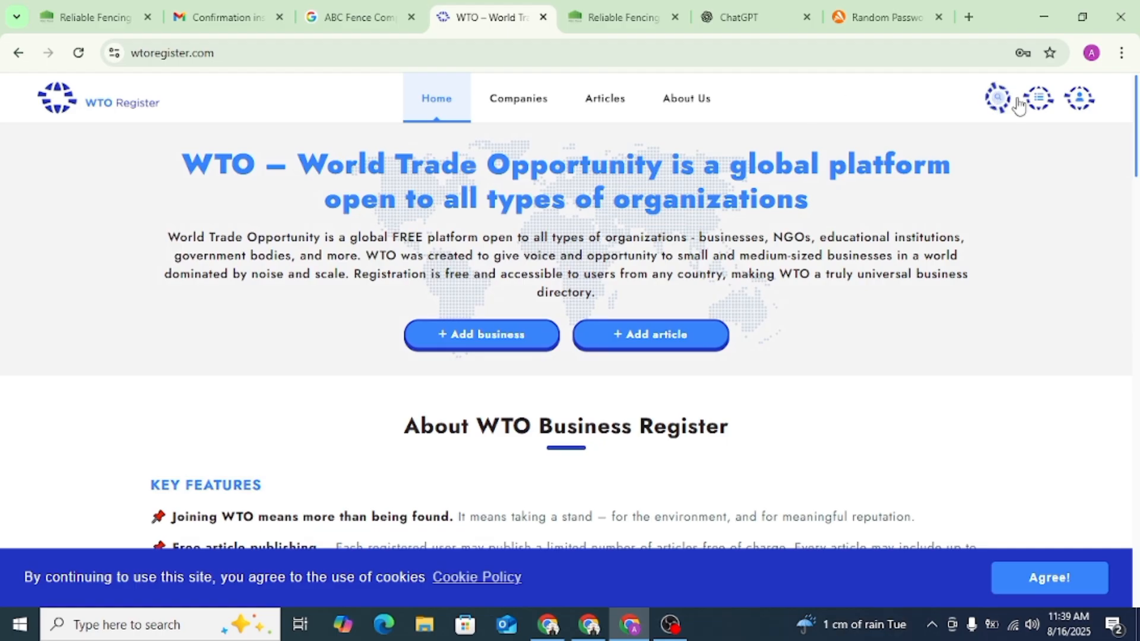
# - Sign in to WTO Register with the saved ABC Fence Company account, with Remember me enabled
pyautogui.click(1078, 106)
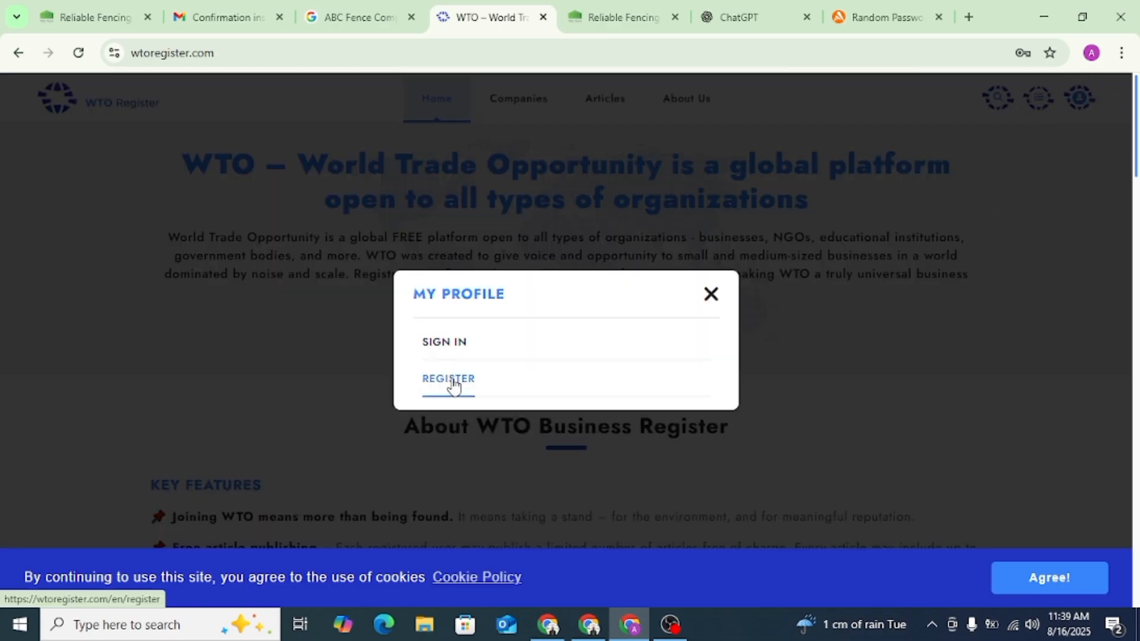
pyautogui.click(449, 380)
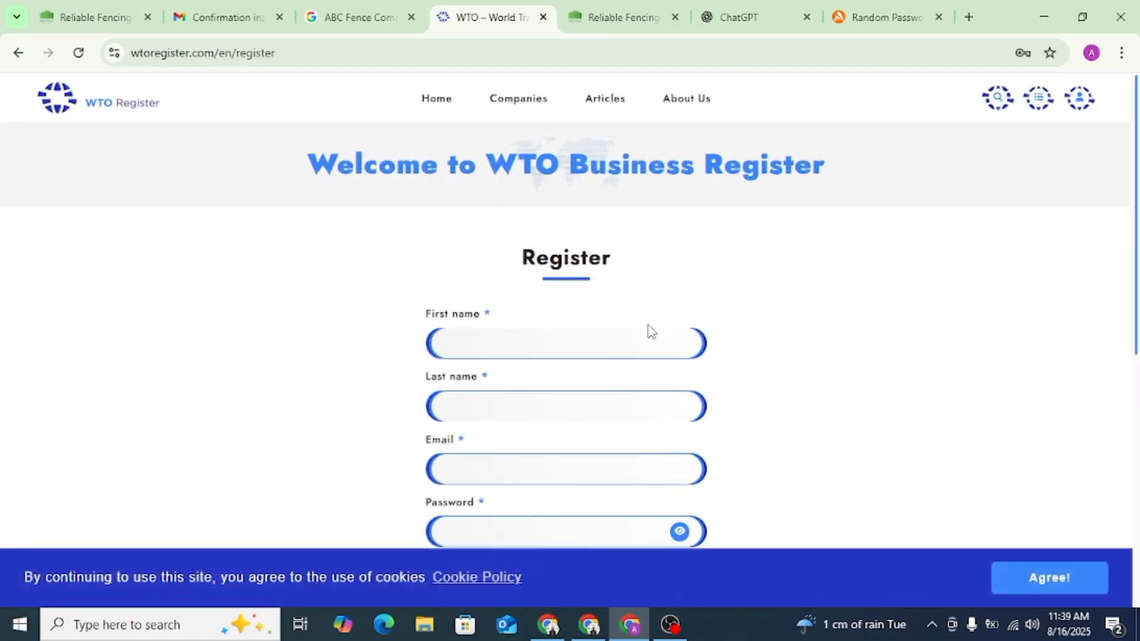
pyautogui.click(1080, 98)
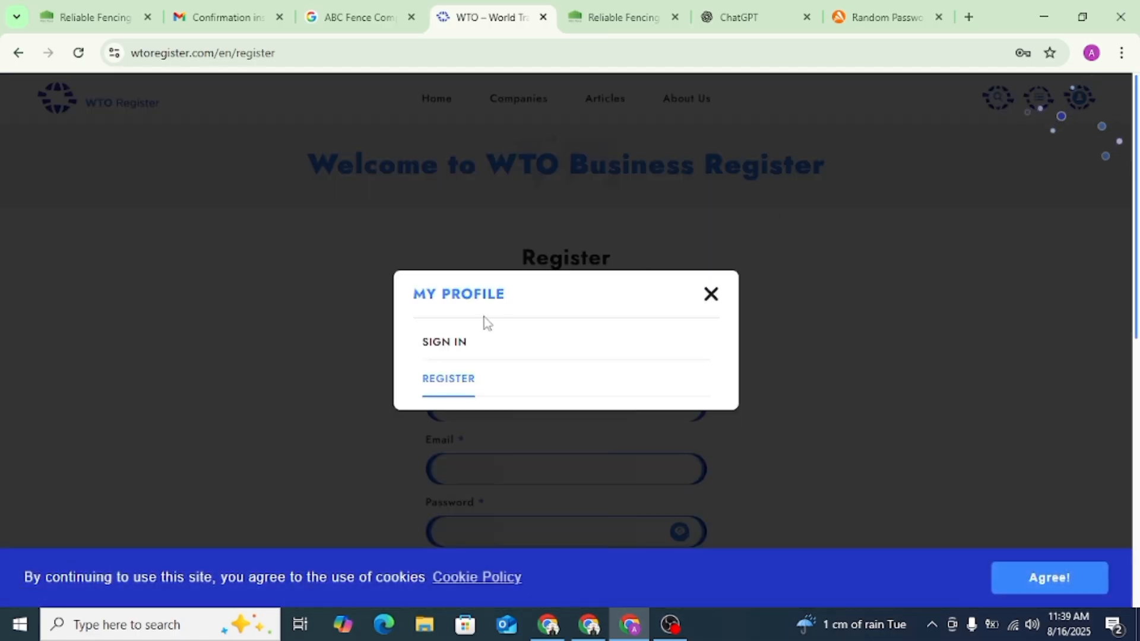
pyautogui.click(452, 344)
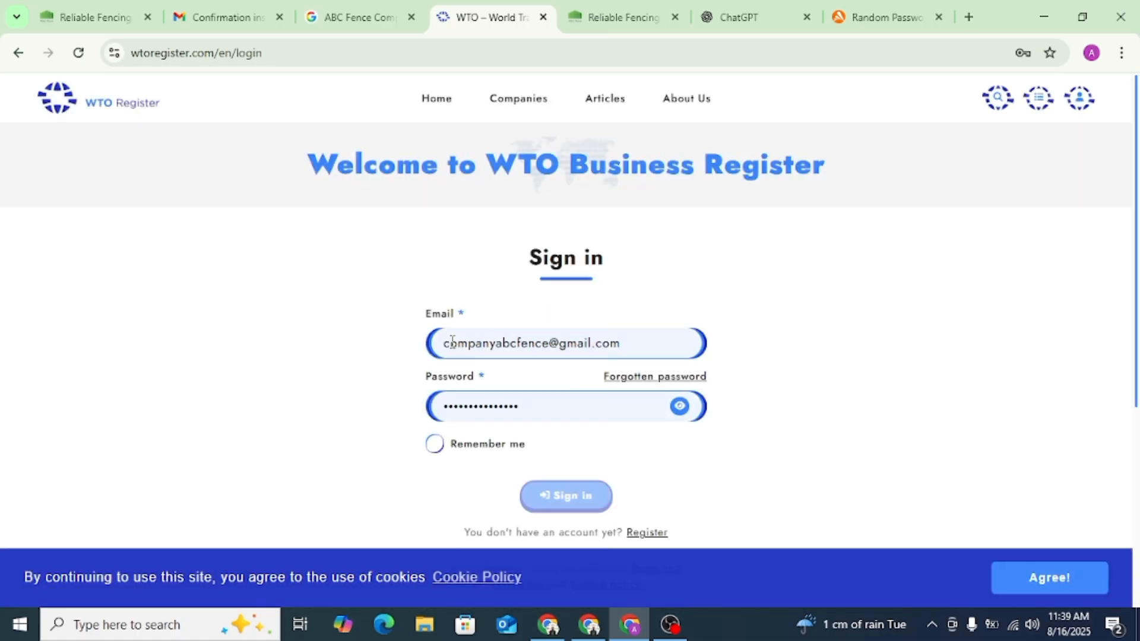
pyautogui.click(434, 445)
pyautogui.scroll(-3, 863, 372)
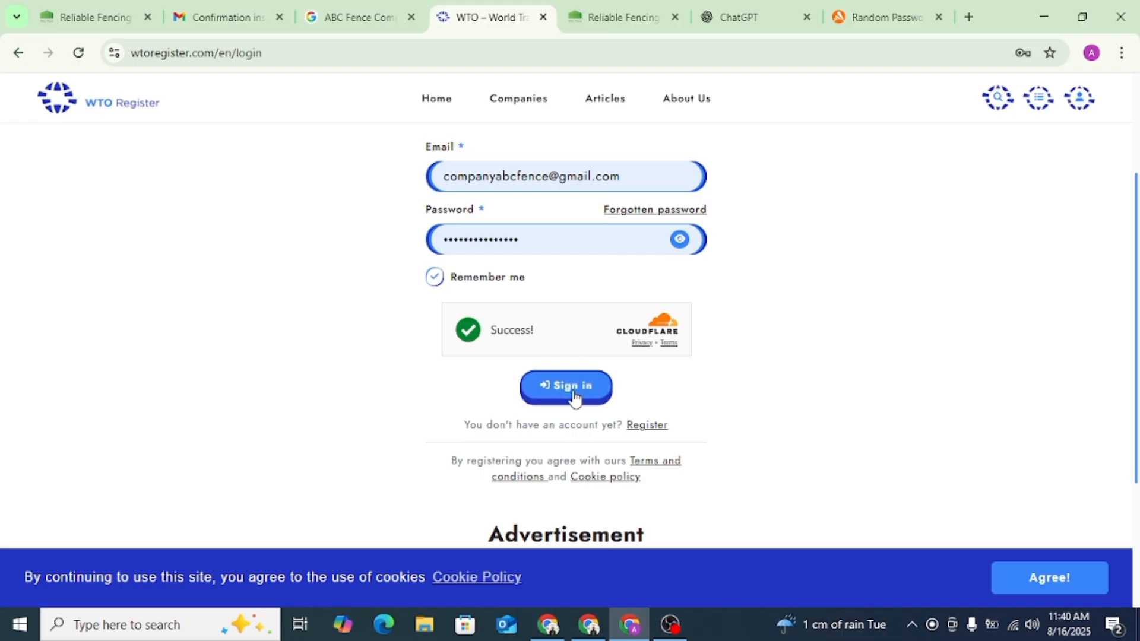
pyautogui.click(579, 397)
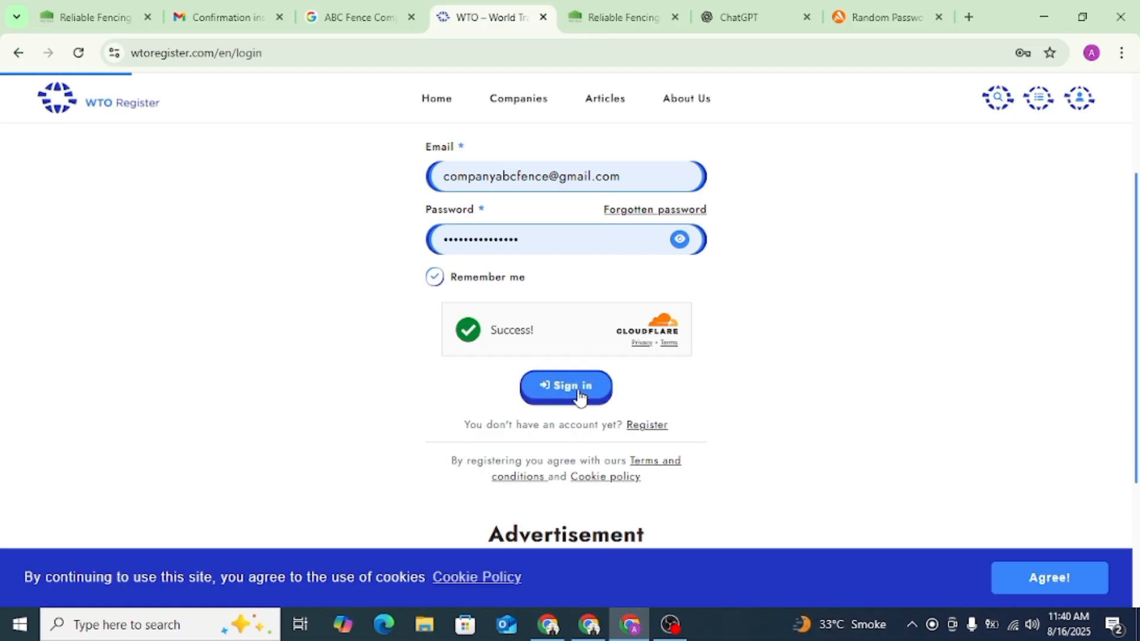
# - Fill in ABC Fence Company as both the Name/Company and the Slogan of the WTO Register profile
pyautogui.scroll(-8, 576, 357)
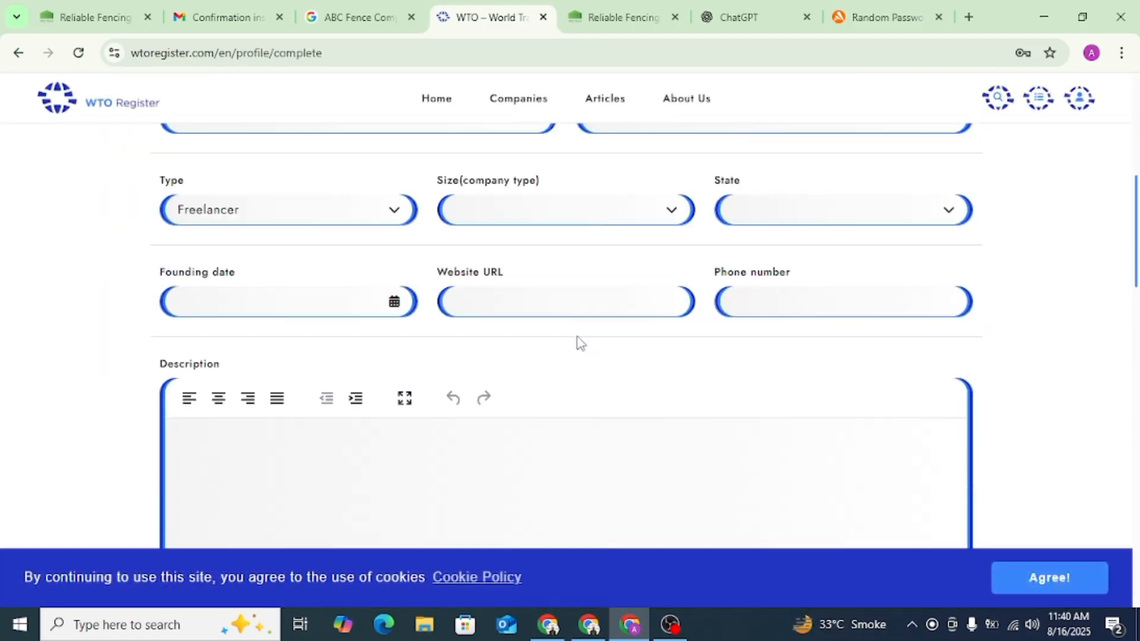
pyautogui.scroll(2, 579, 344)
pyautogui.click(342, 266)
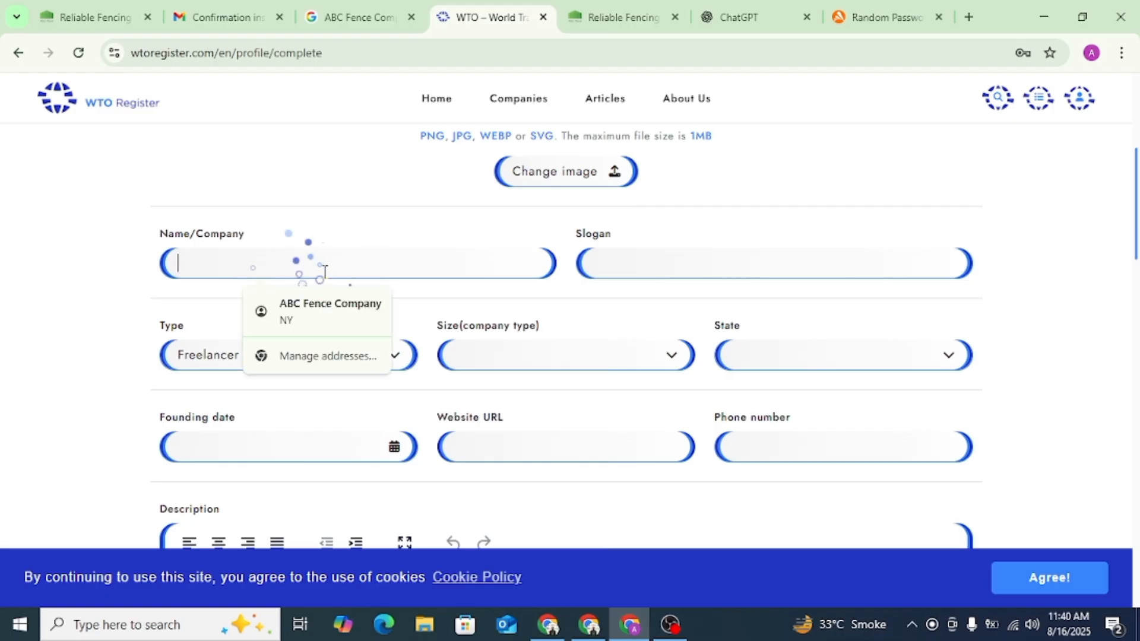
pyautogui.click(368, 318)
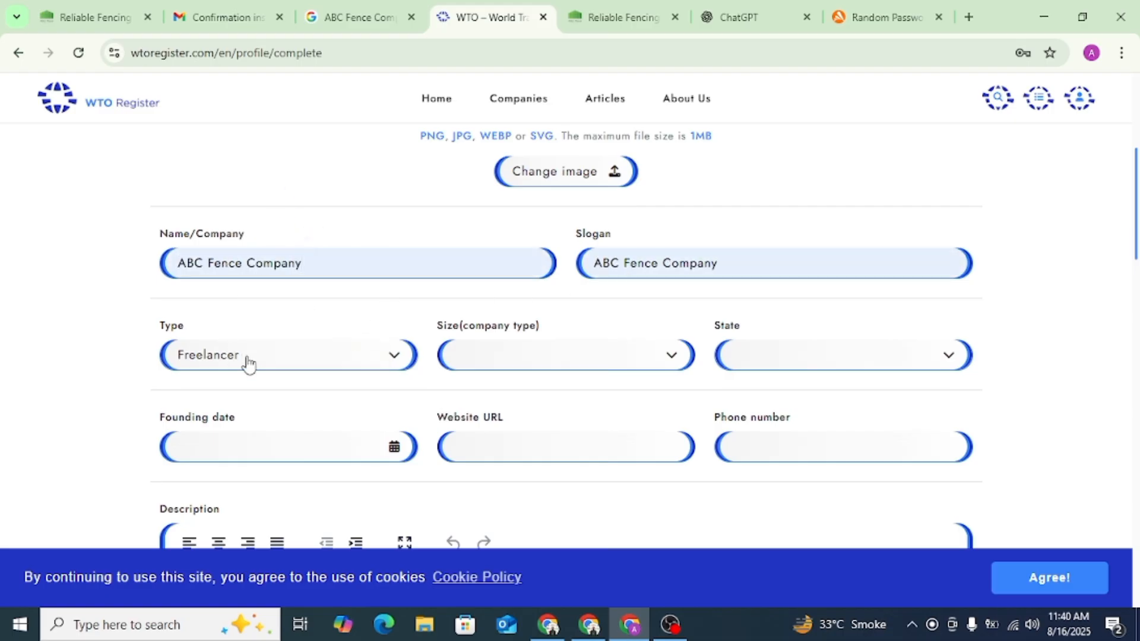
# - Set the profile's type to Company and its size to Small (10-49)
pyautogui.click(273, 360)
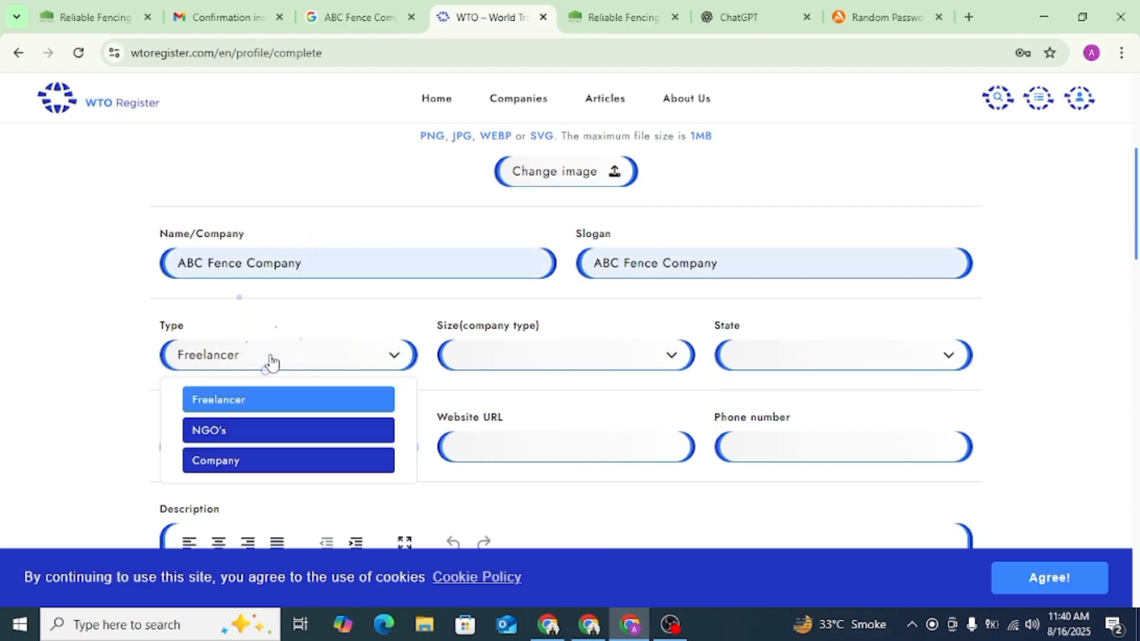
pyautogui.click(252, 462)
pyautogui.click(502, 366)
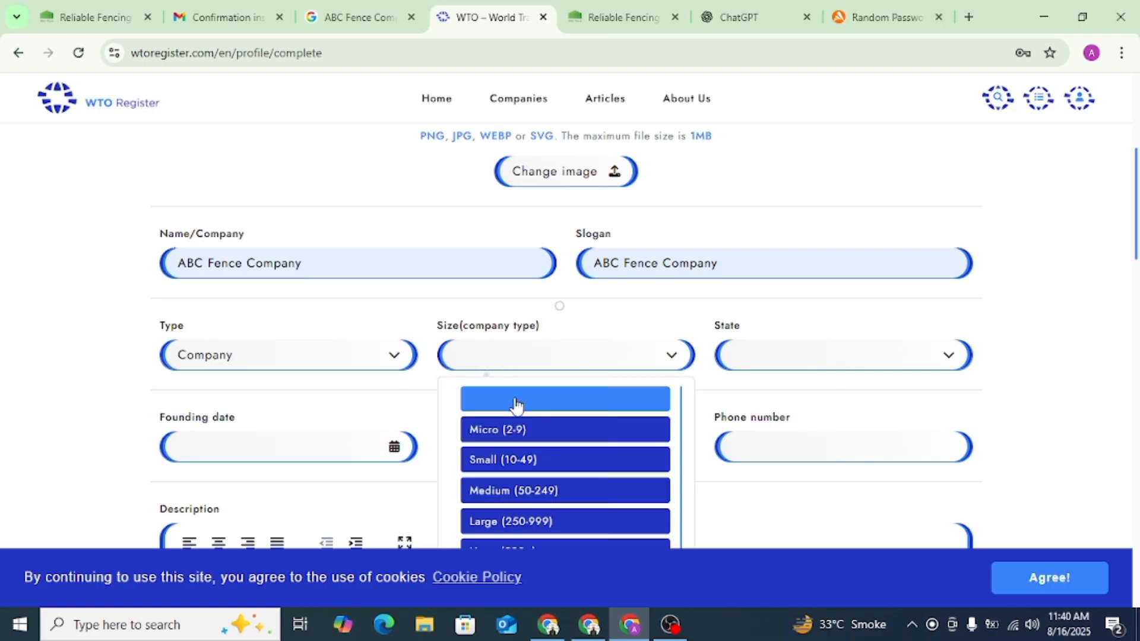
pyautogui.scroll(-1, 521, 414)
pyautogui.click(530, 432)
# - Set the profile's State to Looking for clients
pyautogui.click(784, 356)
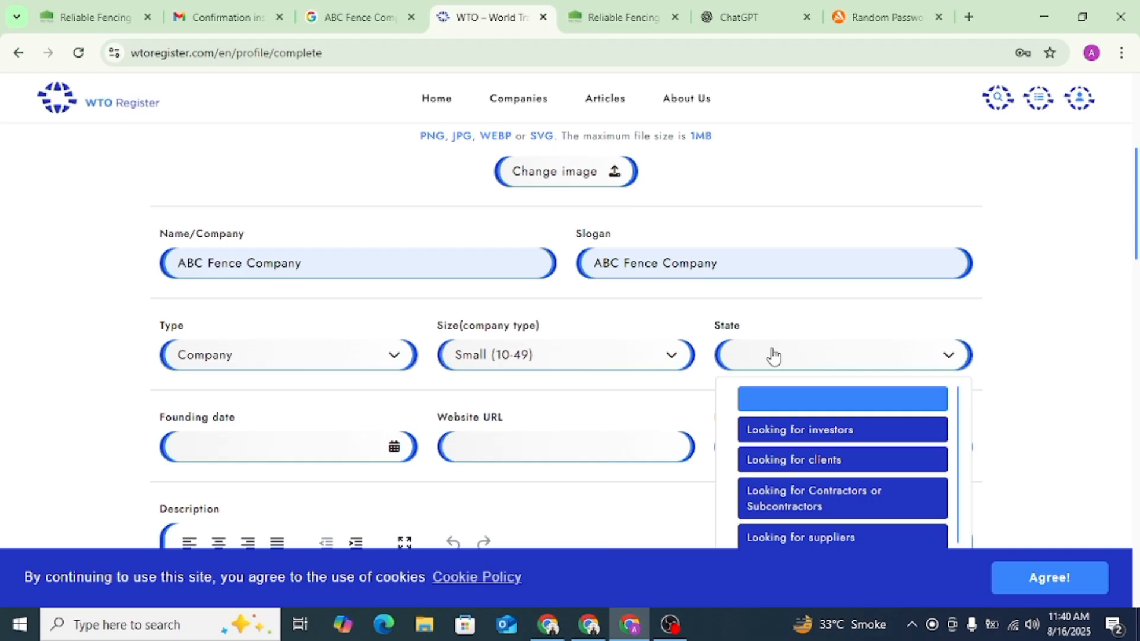
pyautogui.scroll(-1, 901, 476)
pyautogui.scroll(-2, 856, 469)
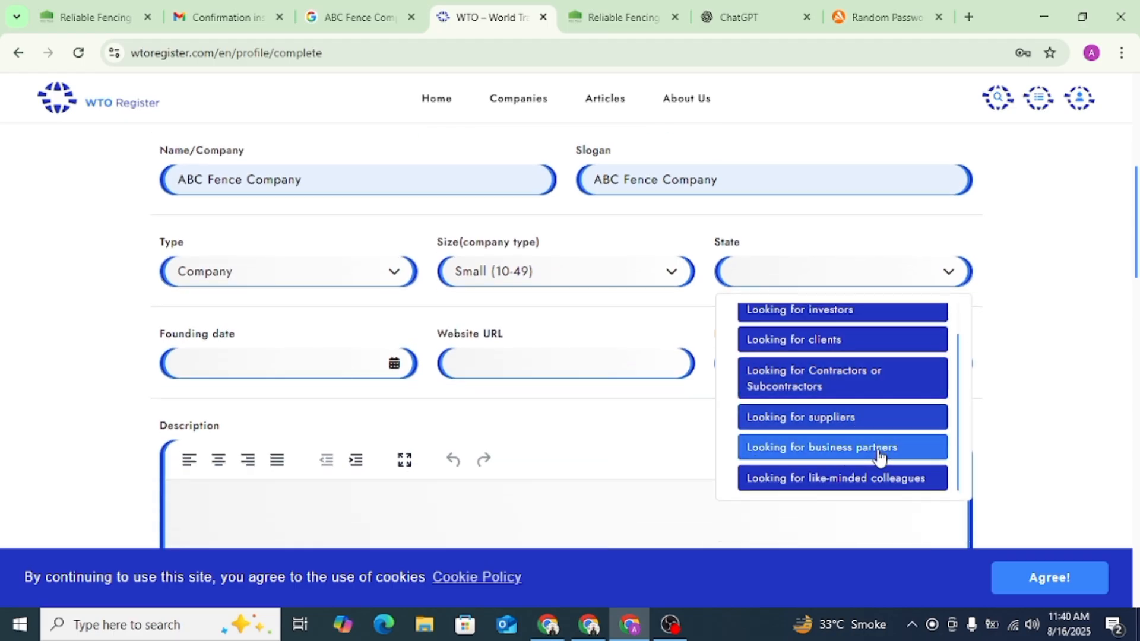
pyautogui.scroll(1, 844, 392)
pyautogui.click(834, 380)
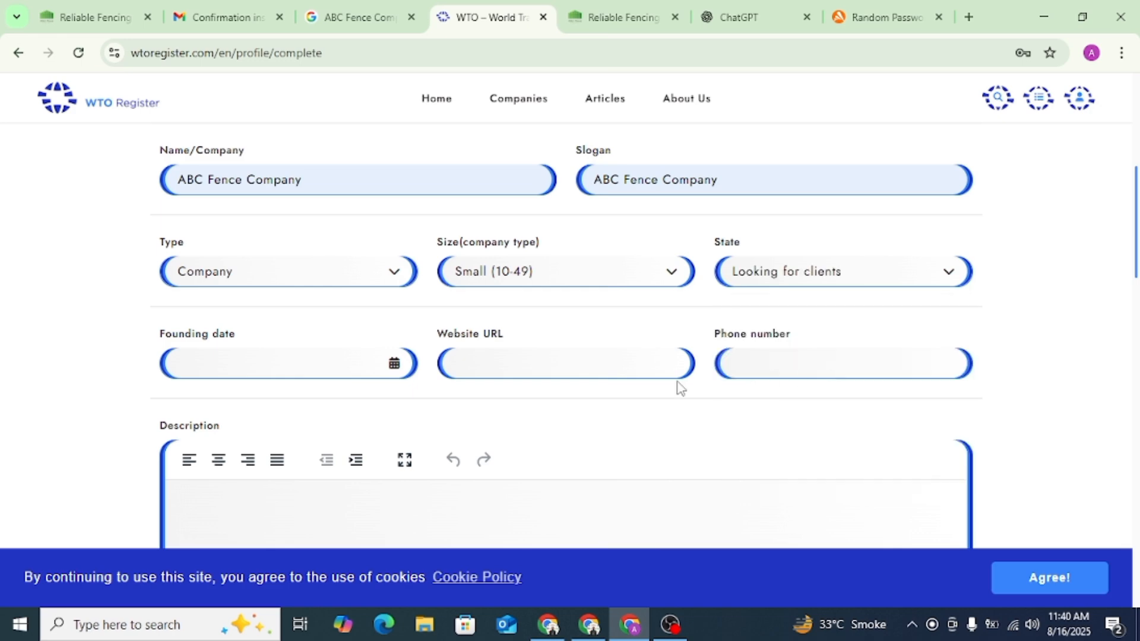
# - Set the profile's founding date to 6 February 2007
pyautogui.click(230, 368)
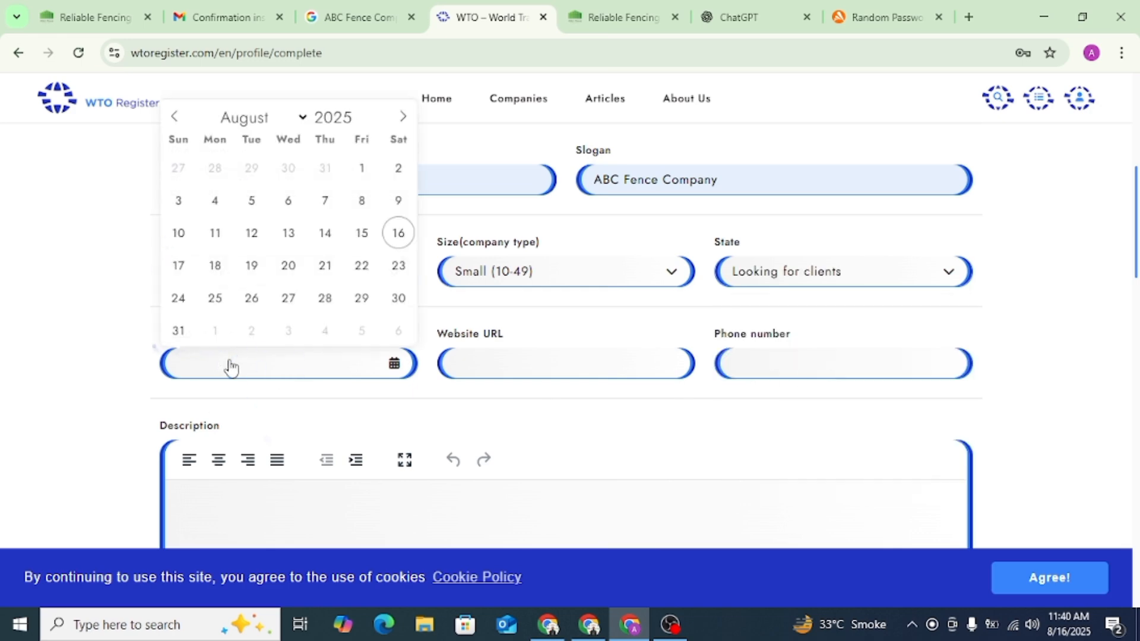
pyautogui.click(739, 416)
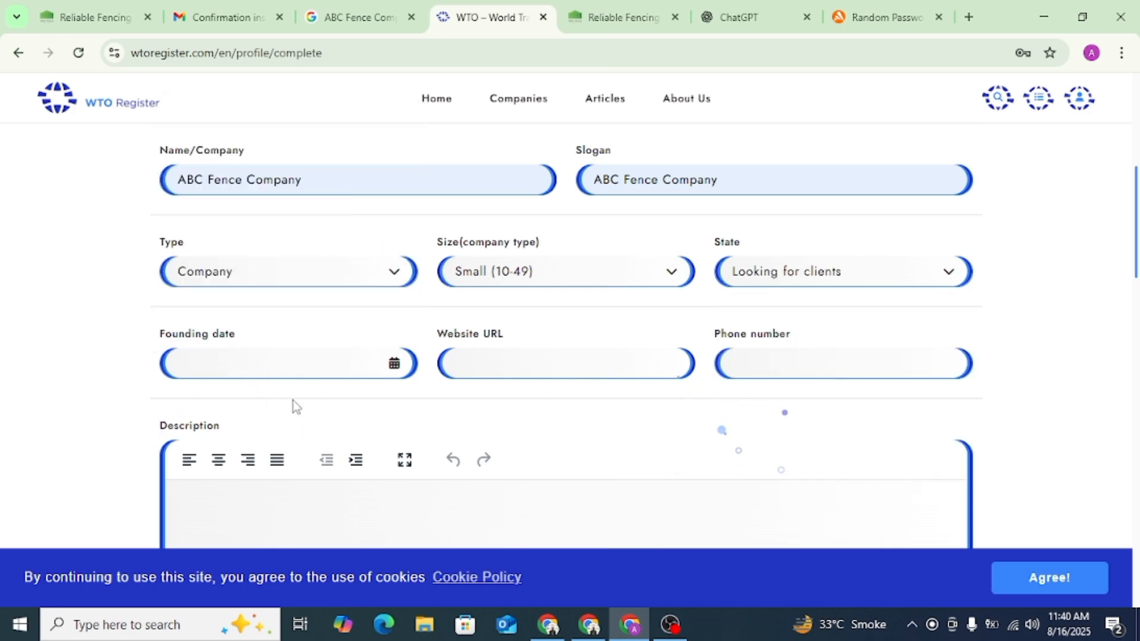
pyautogui.click(267, 367)
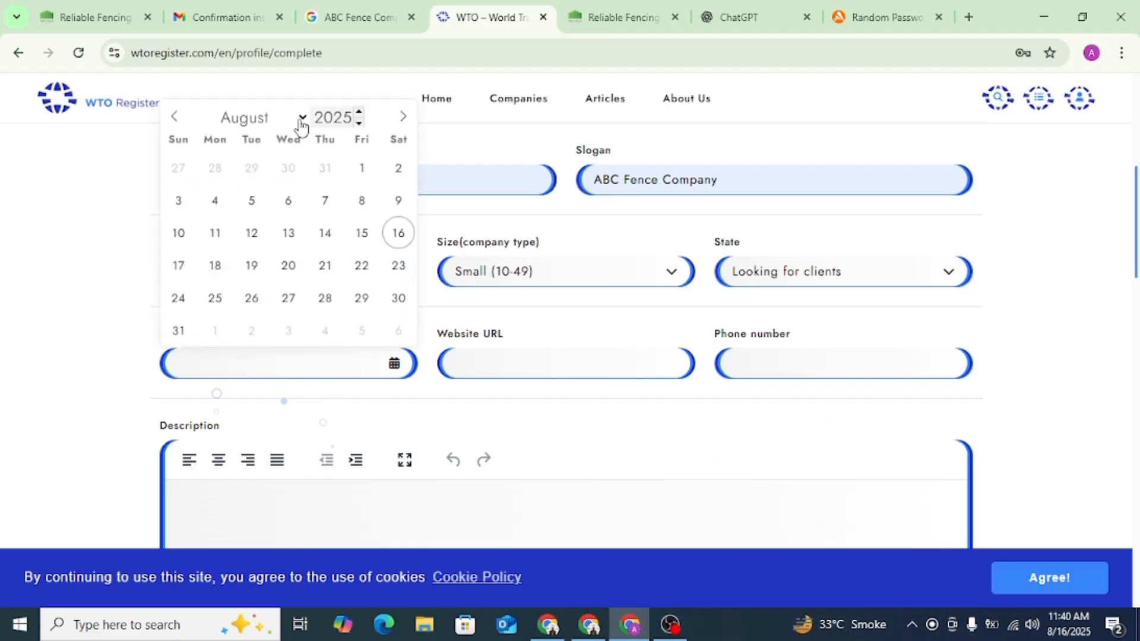
pyautogui.click(176, 118)
pyautogui.click(176, 119)
pyautogui.click(176, 119)
pyautogui.click(176, 119)
pyautogui.click(176, 119)
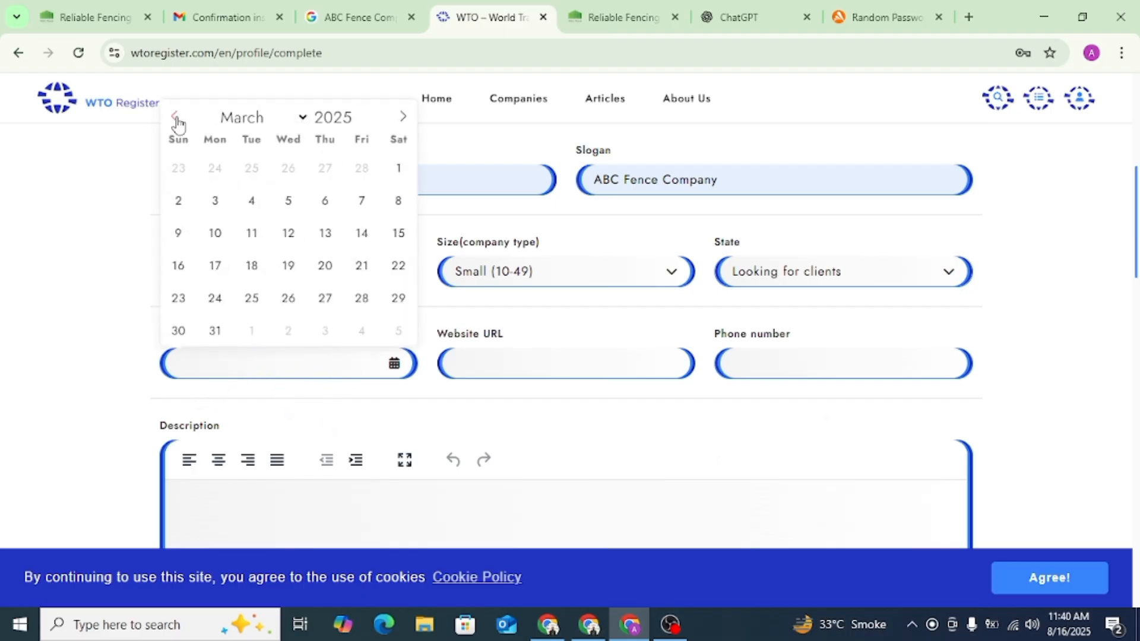
pyautogui.click(176, 119)
pyautogui.doubleClick(326, 117)
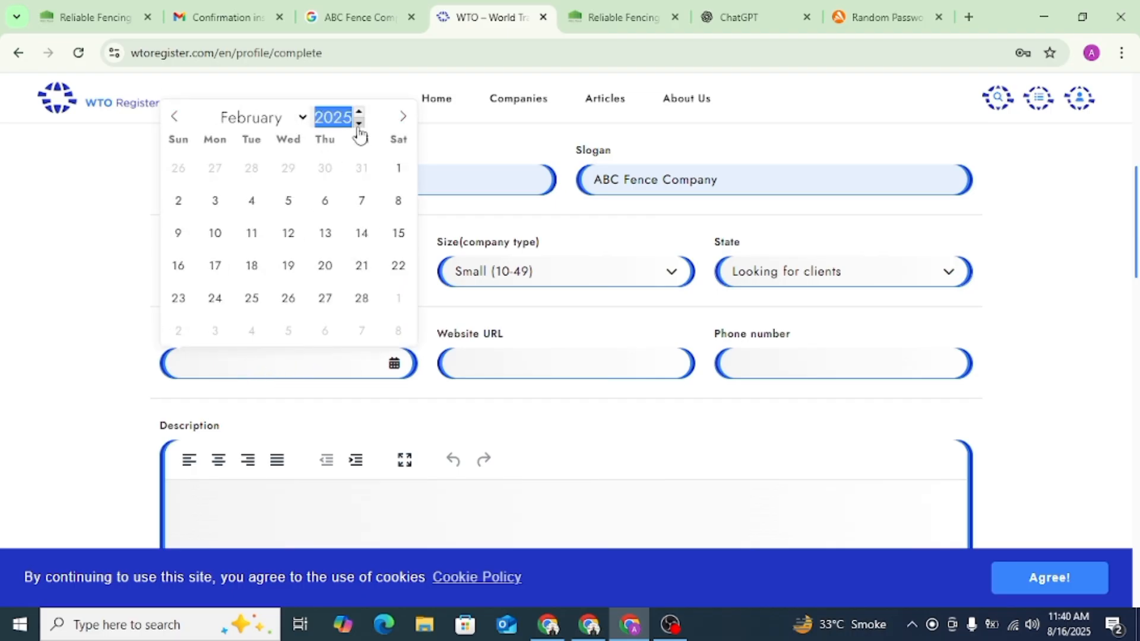
pyautogui.press('BackSpace')
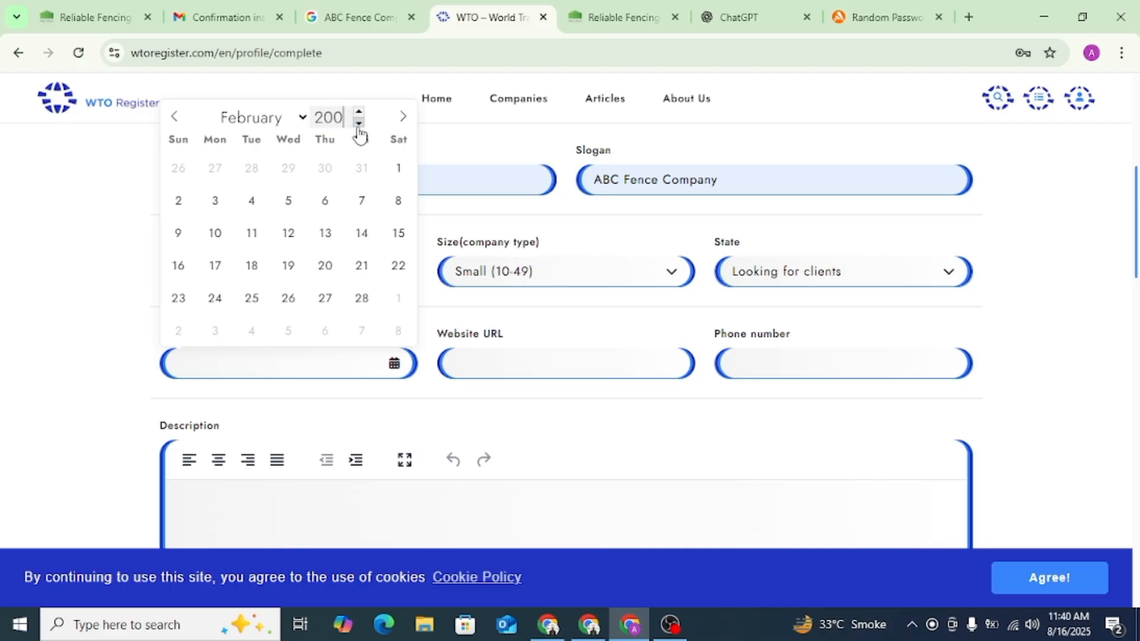
pyautogui.write('2007')
pyautogui.click(252, 200)
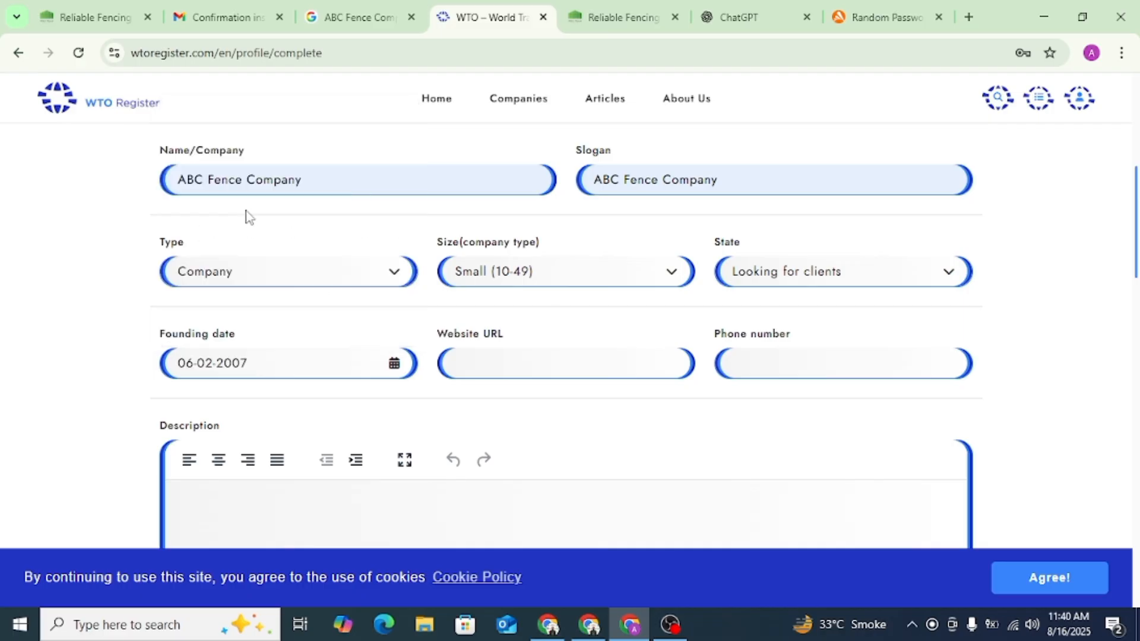
pyautogui.click(504, 360)
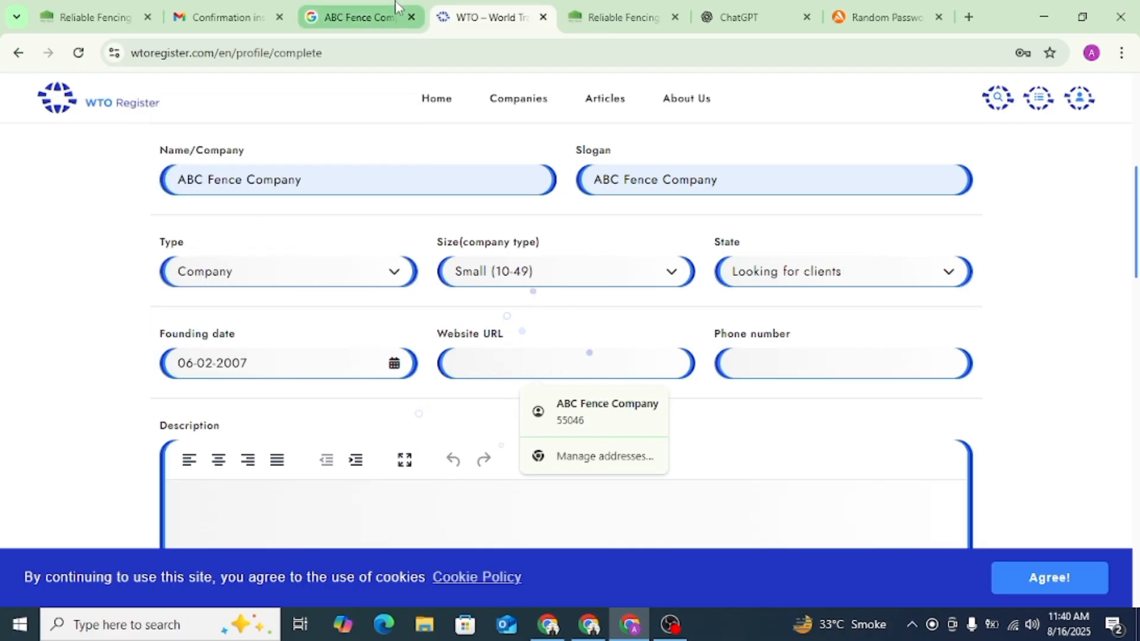
pyautogui.click(647, 17)
pyautogui.click(300, 55)
pyautogui.hotkey('ctrl', 'c')
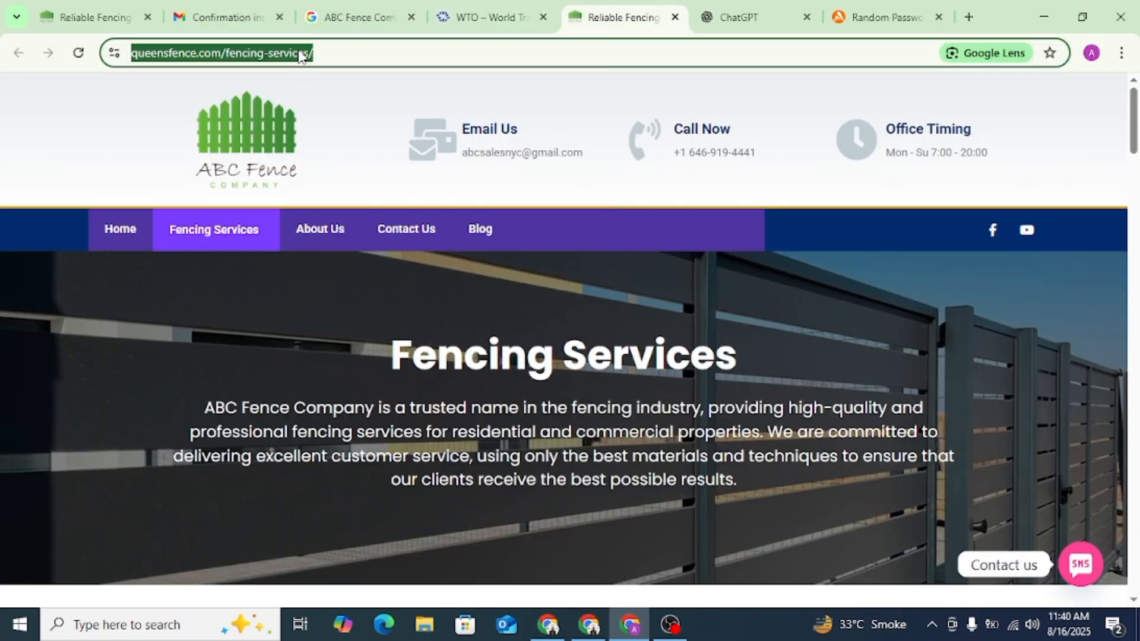
pyautogui.click(552, 8)
pyautogui.hotkey('ctrl', 'v')
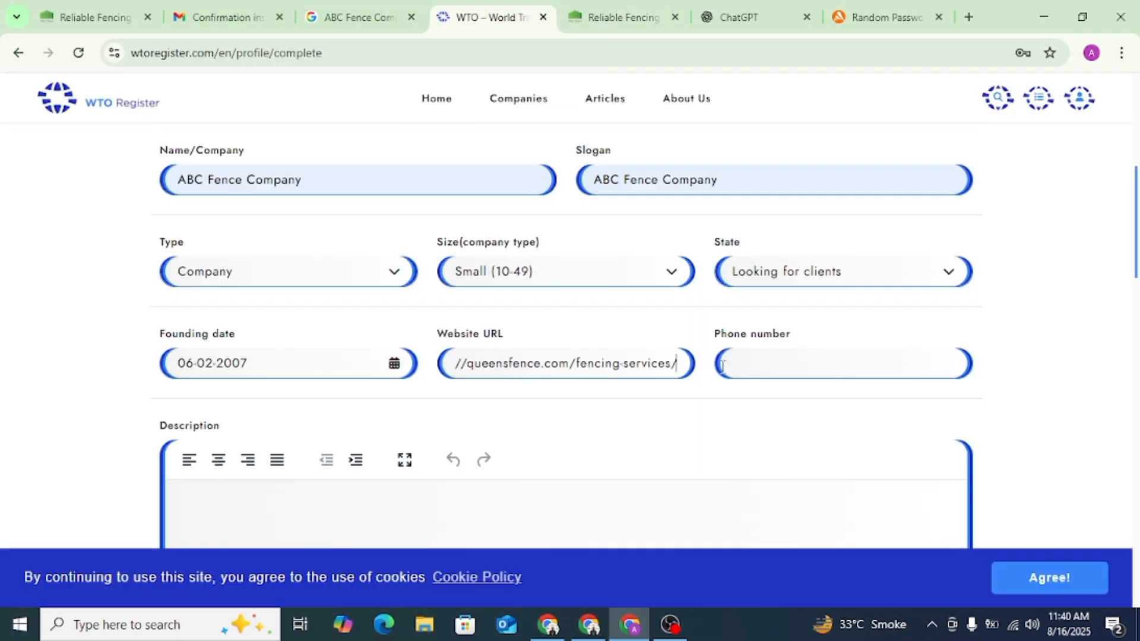
# - Fill in the profile's phone number with the one copied from the company's Google business listing, without the country code
pyautogui.click(779, 359)
pyautogui.click(882, 414)
pyautogui.scroll(-3, 974, 310)
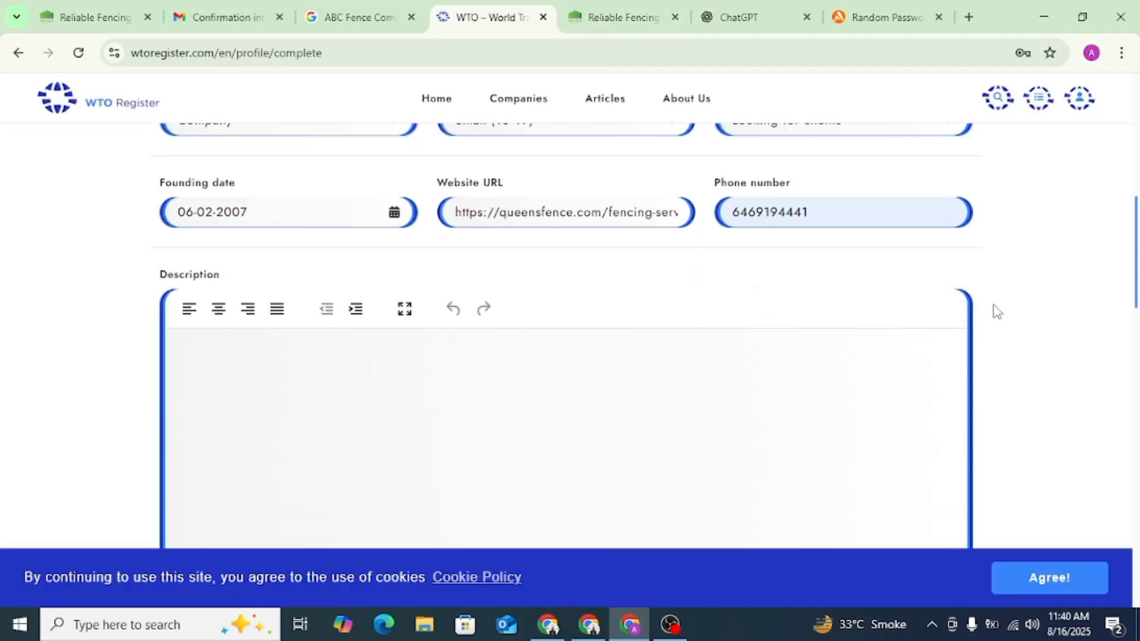
pyautogui.click(333, 11)
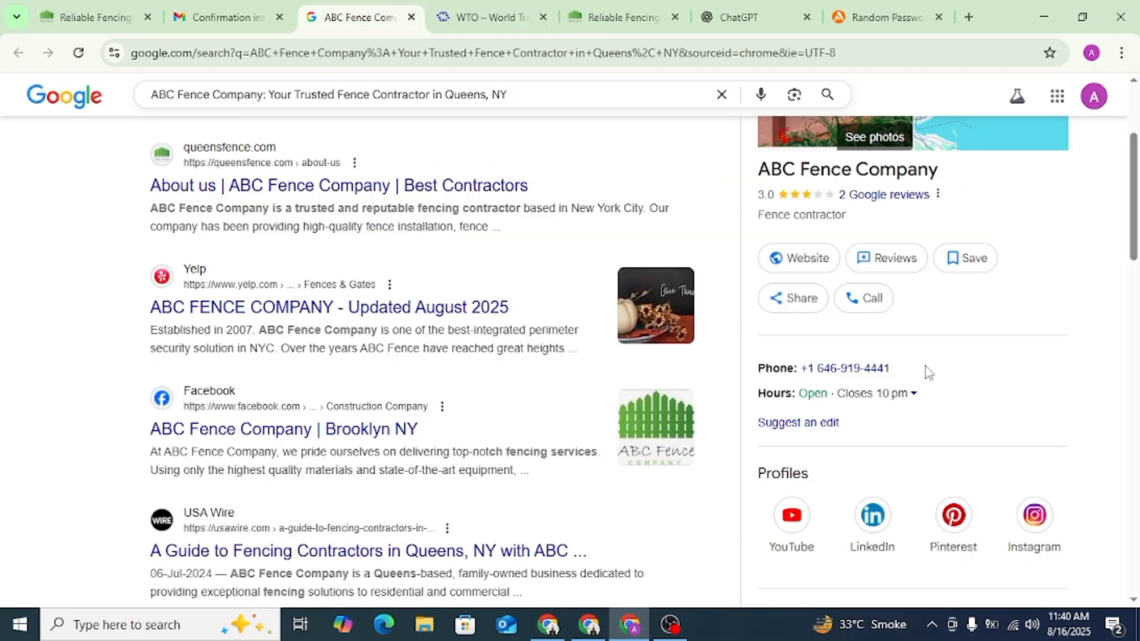
pyautogui.moveTo(928, 373); pyautogui.dragTo(824, 370)
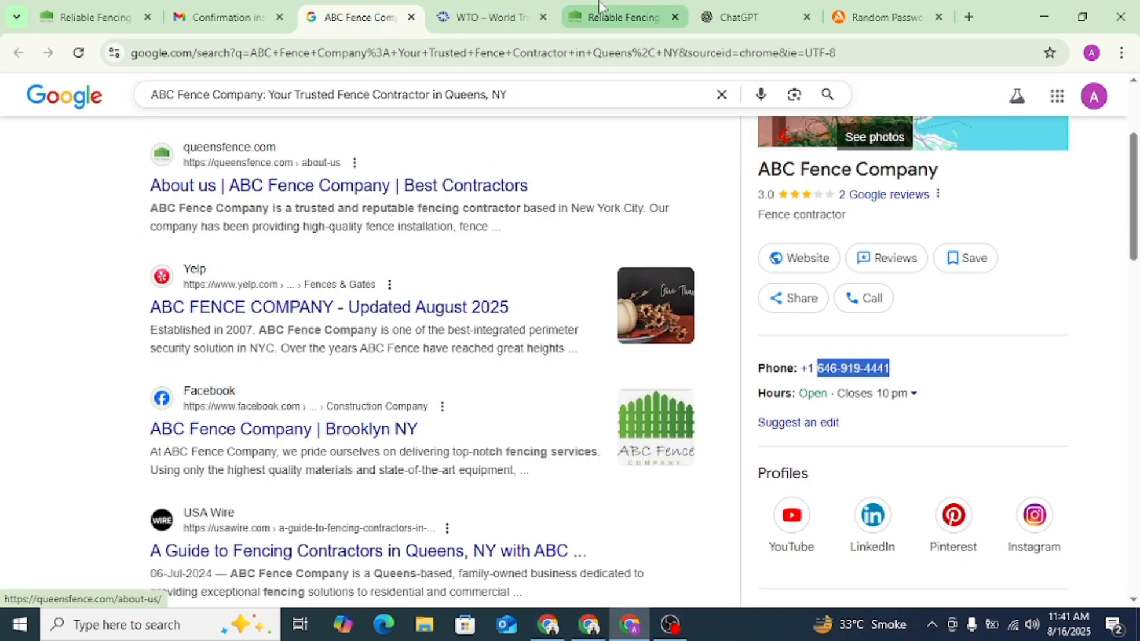
pyautogui.click(623, 17)
pyautogui.click(490, 17)
pyautogui.doubleClick(777, 196)
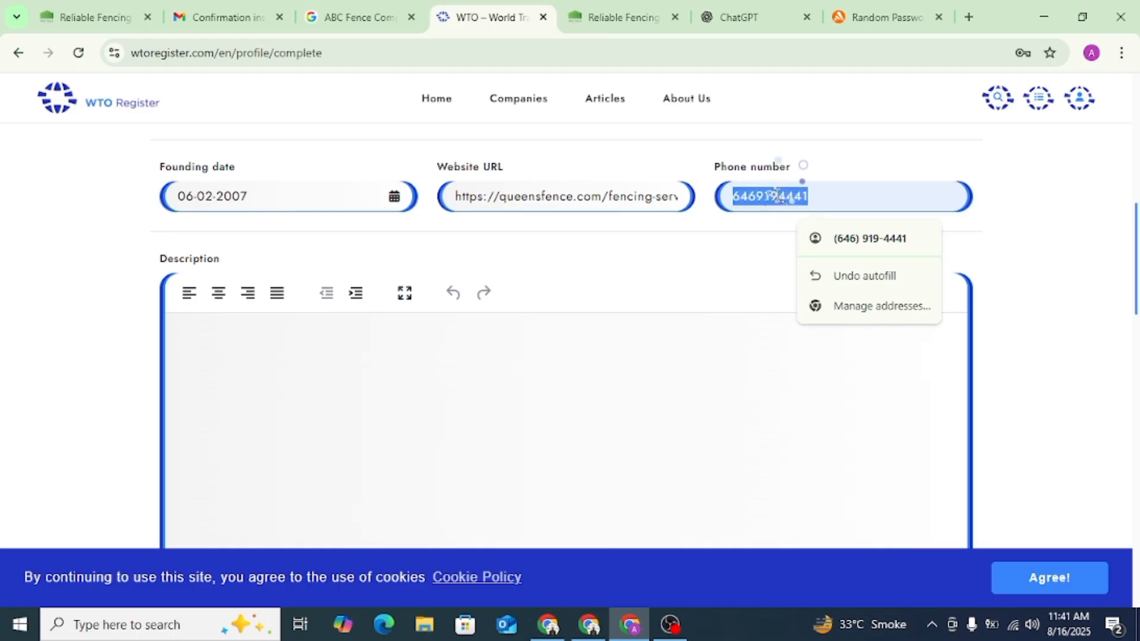
pyautogui.hotkey('ctrl', 'v')
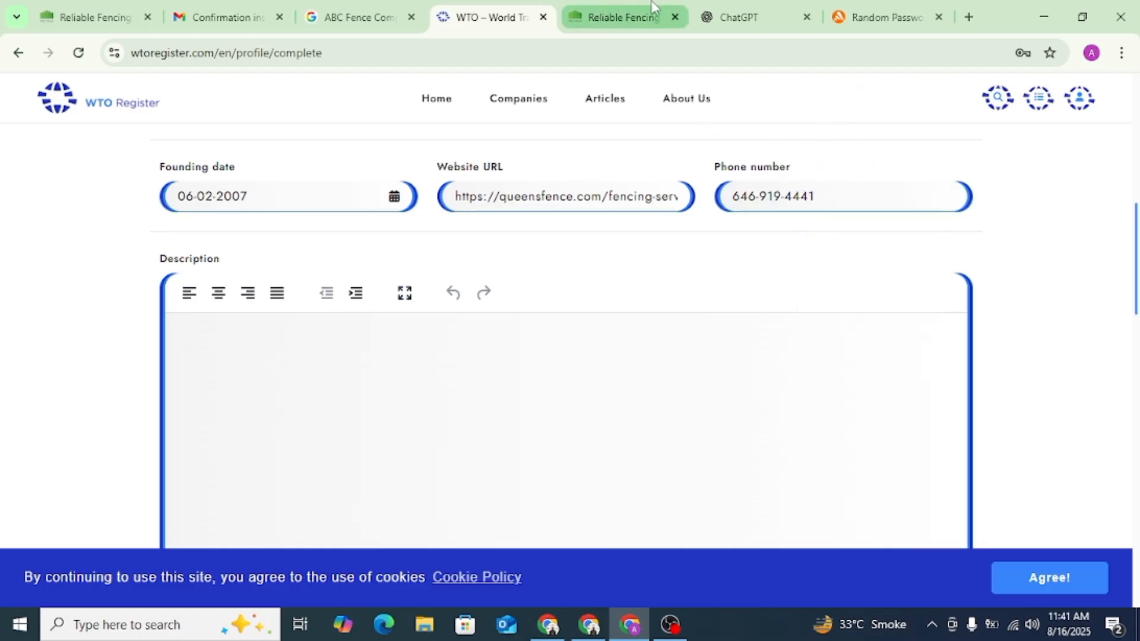
# - Expand the From ABC Fence Company description in the Google business listing and copy its full text
pyautogui.click(738, 14)
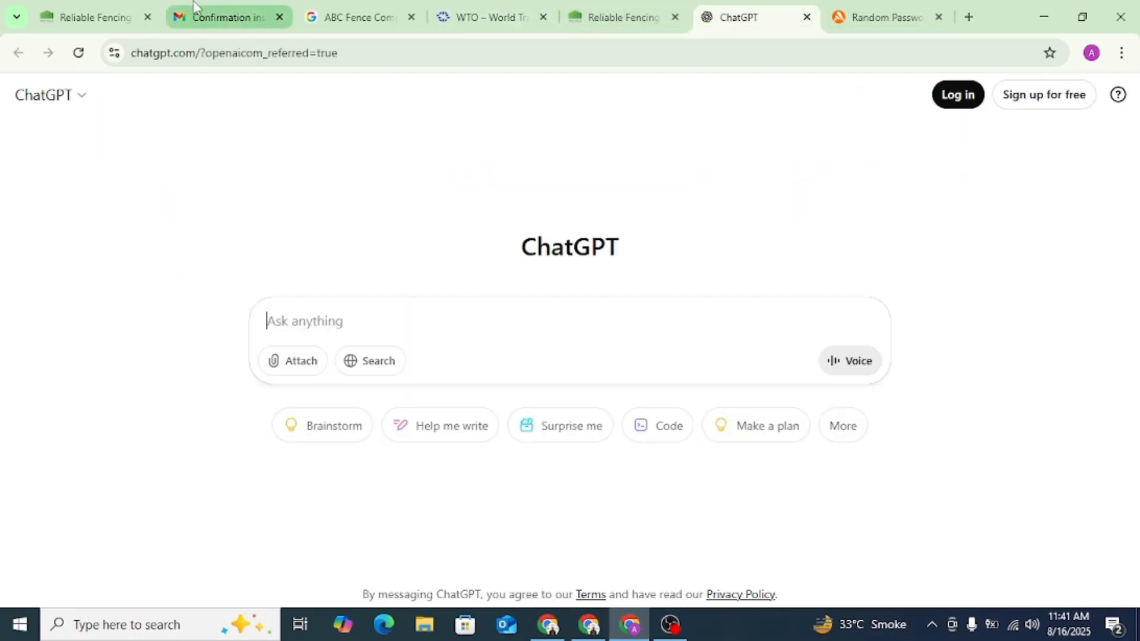
pyautogui.click(383, 13)
pyautogui.scroll(-4, 879, 356)
pyautogui.scroll(-15, 883, 405)
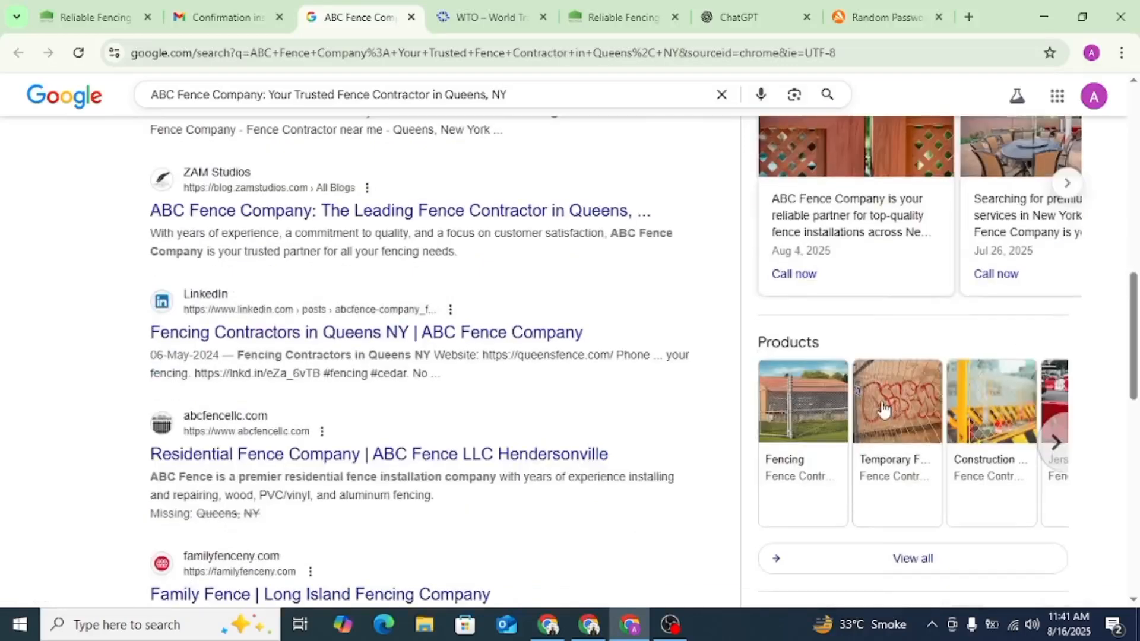
pyautogui.scroll(5, 912, 323)
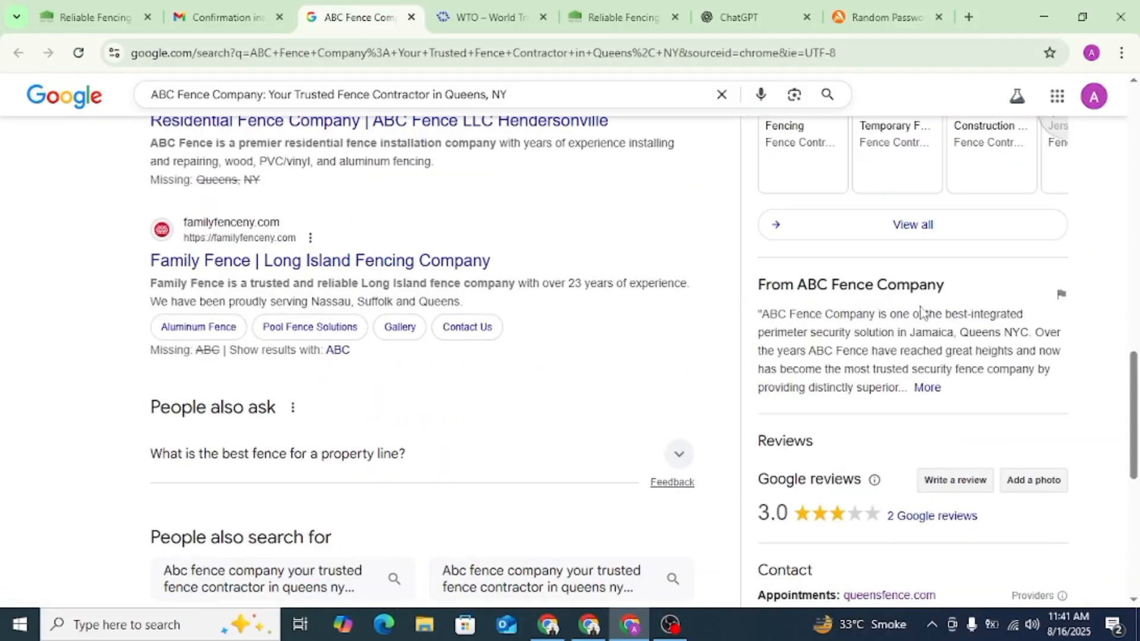
pyautogui.click(927, 388)
pyautogui.tripleClick(833, 365)
pyautogui.hotkey('ctrl', 'c')
pyautogui.rightClick(832, 365)
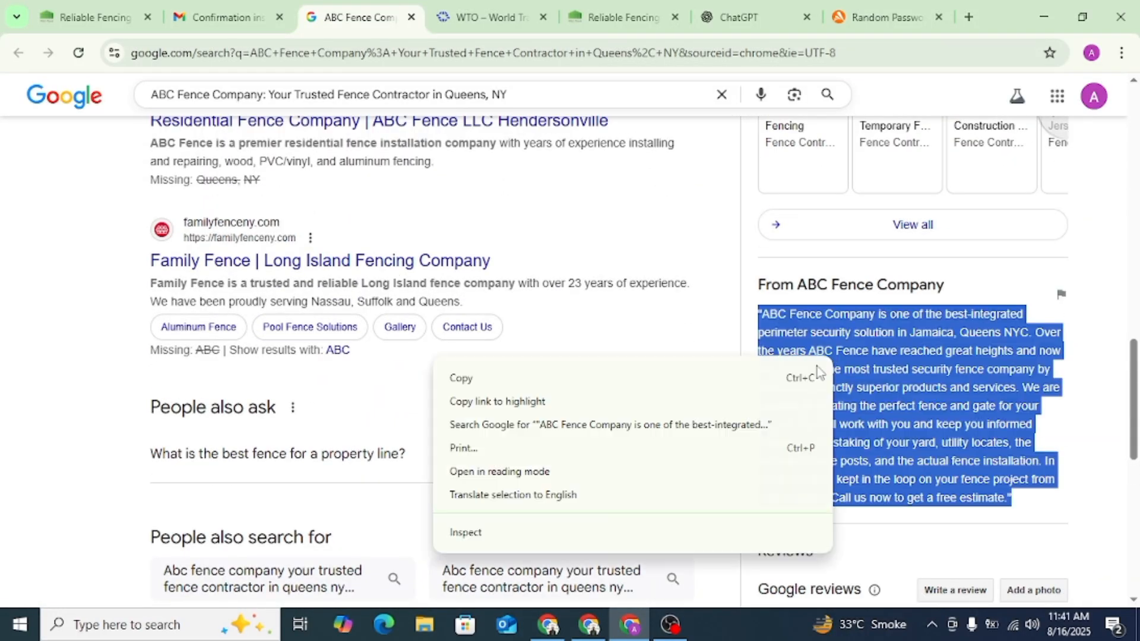
pyautogui.click(823, 376)
# - Ask ChatGPT to rewrite the copied company description, staying logged out
pyautogui.click(734, 16)
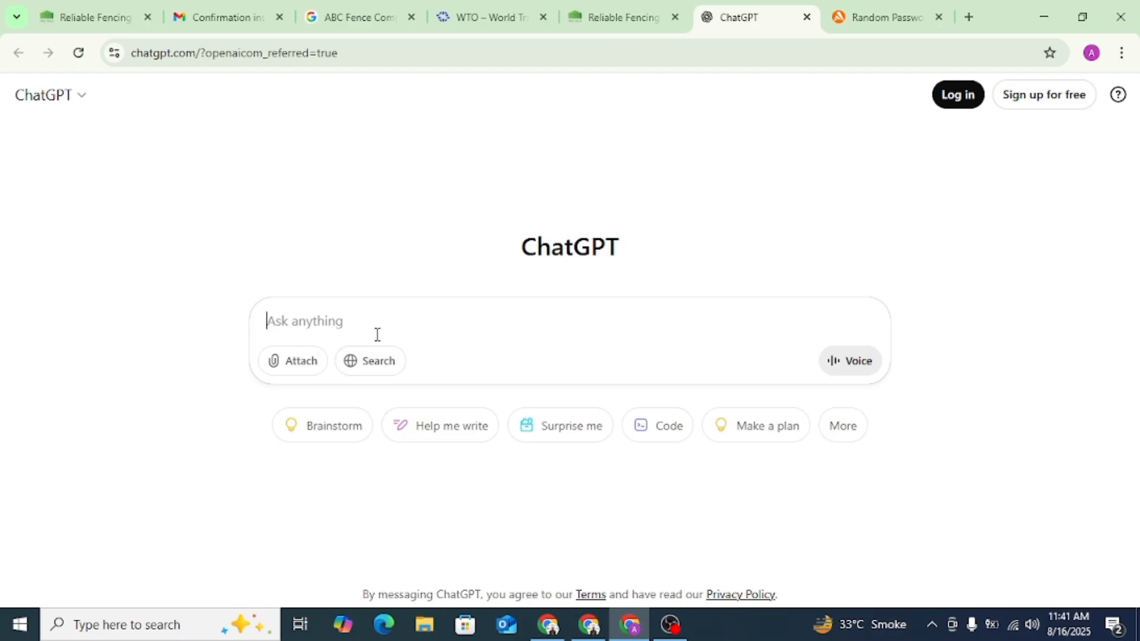
pyautogui.write('rewrit')
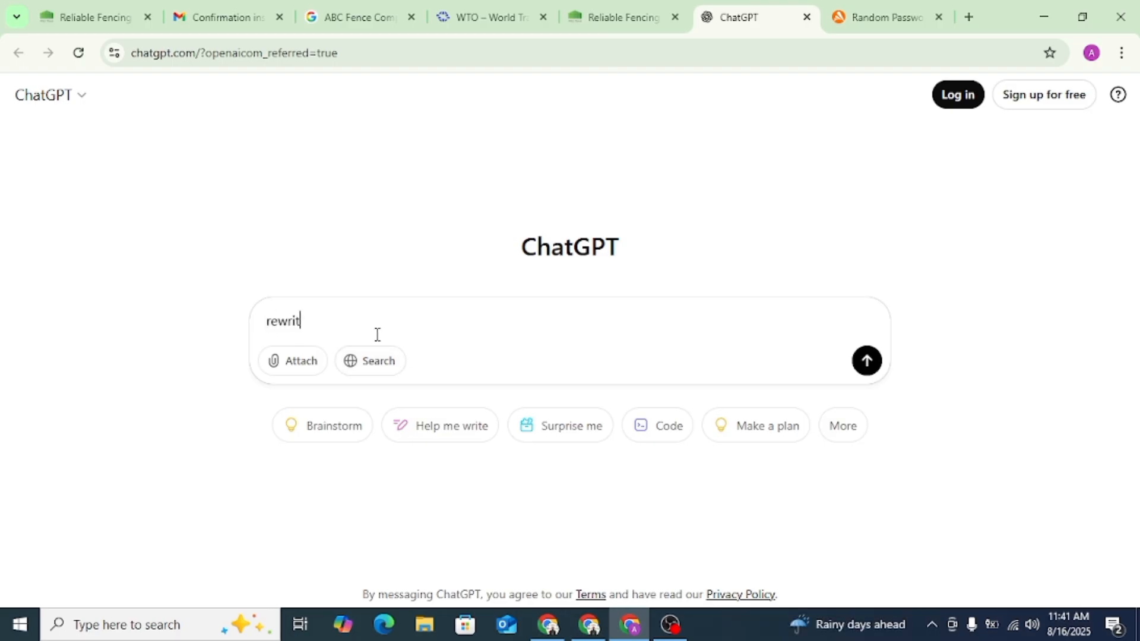
pyautogui.write('e')
pyautogui.hotkey('ctrl', 'v')
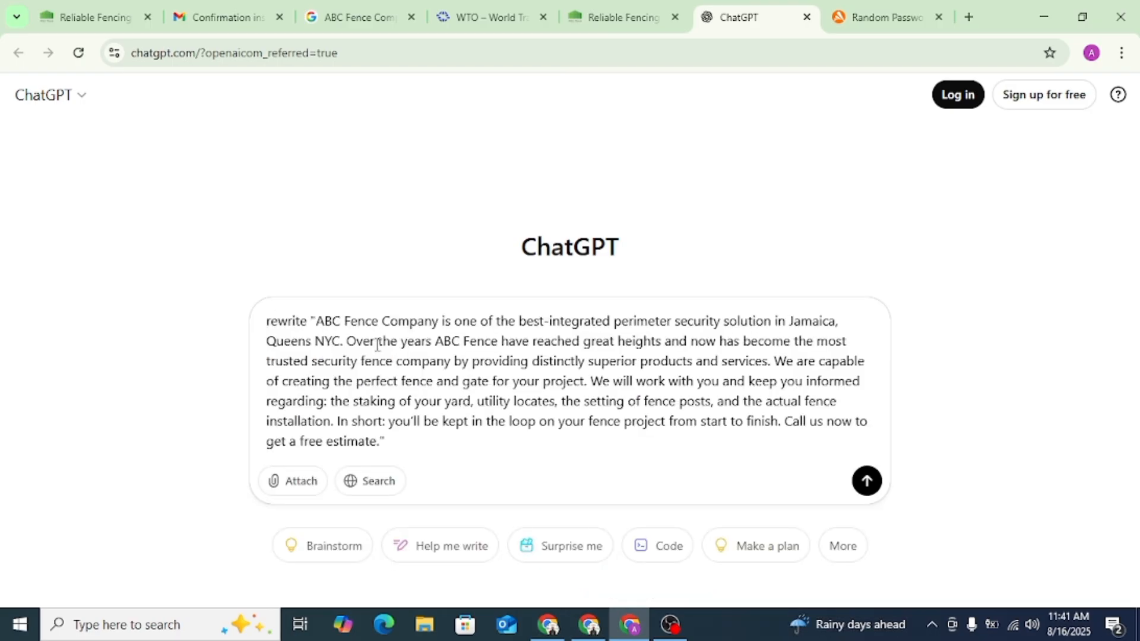
pyautogui.press('Return')
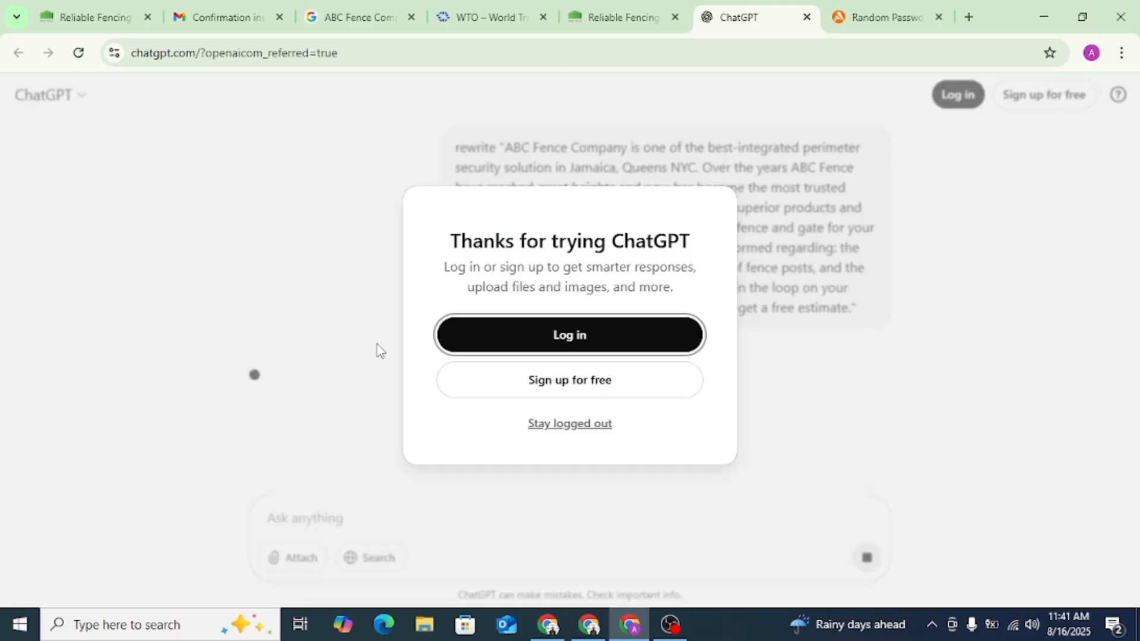
pyautogui.click(595, 426)
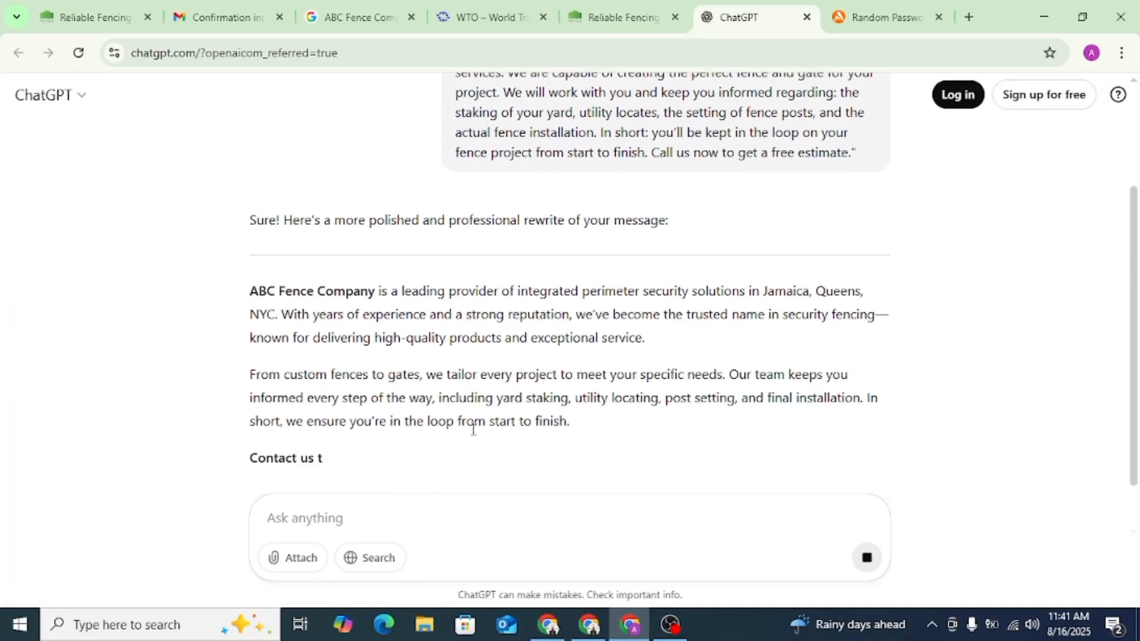
# - Copy the two rewritten paragraphs from ChatGPT's answer into the Description of the WTO Register profile
pyautogui.moveTo(600, 424); pyautogui.dragTo(254, 291)
pyautogui.hotkey('ctrl', 'c')
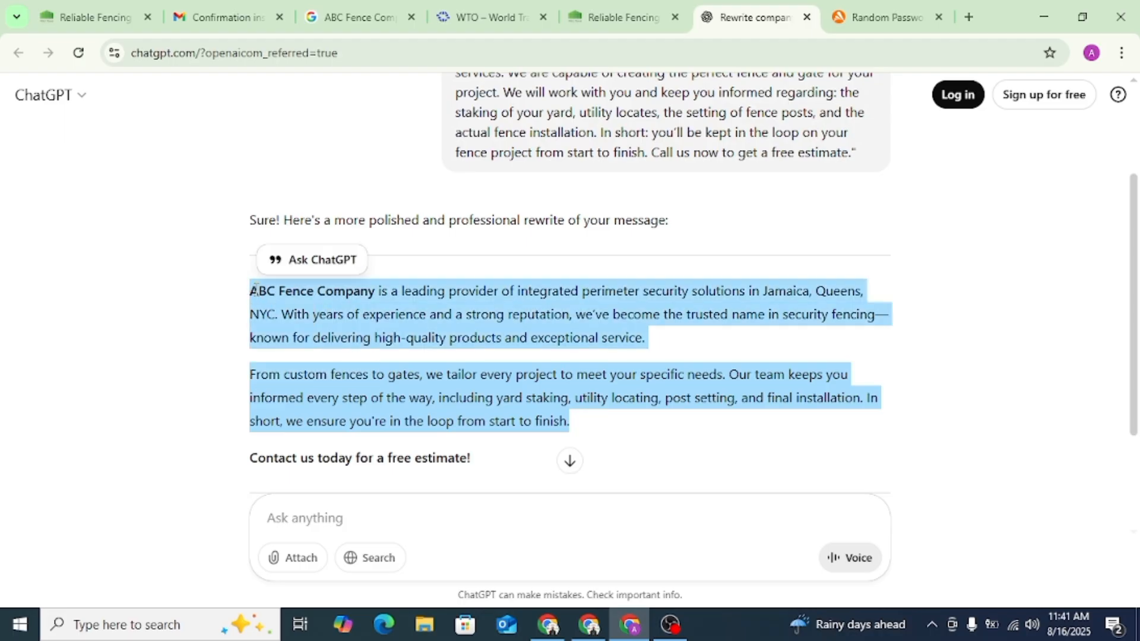
pyautogui.rightClick(297, 292)
pyautogui.click(344, 316)
pyautogui.click(493, 17)
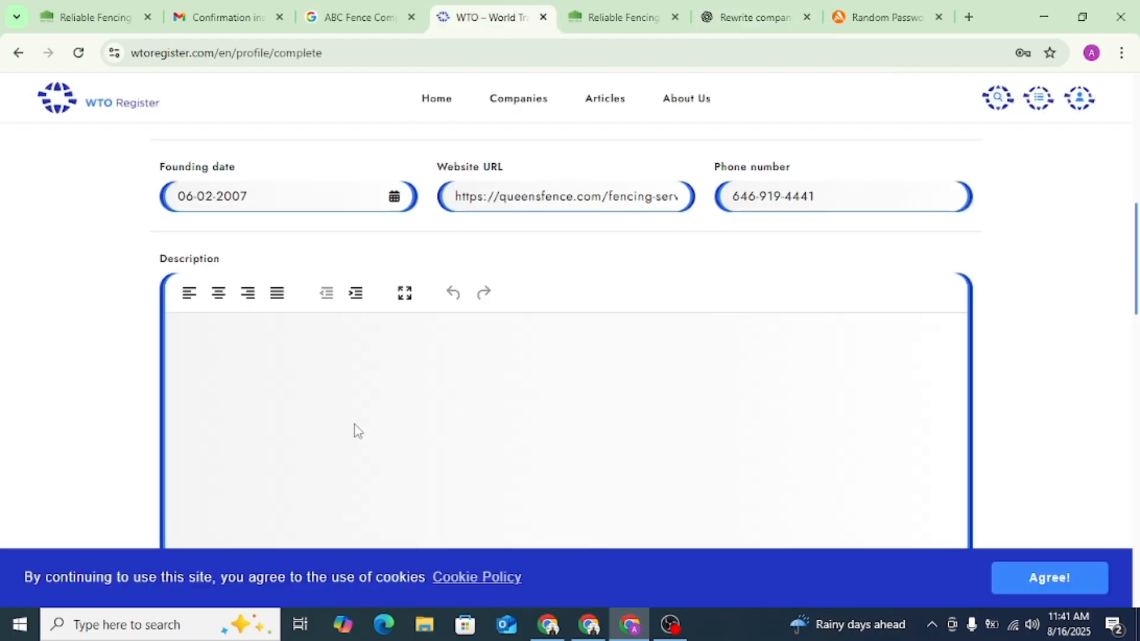
pyautogui.hotkey('ctrl', 'v')
pyautogui.click(624, 17)
pyautogui.click(336, 48)
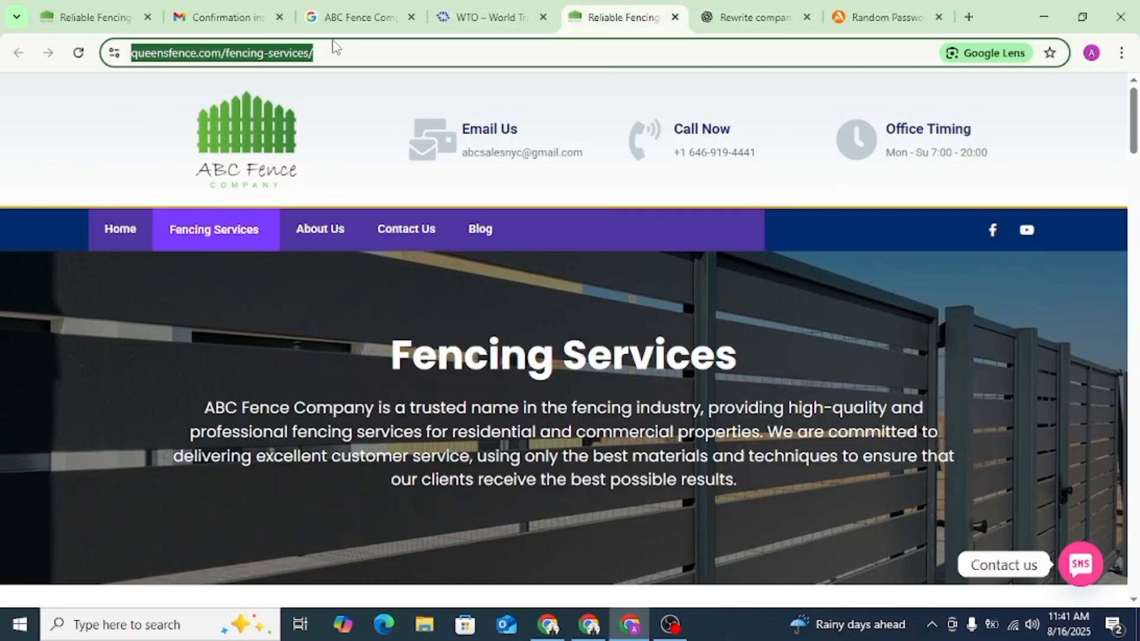
pyautogui.click(493, 17)
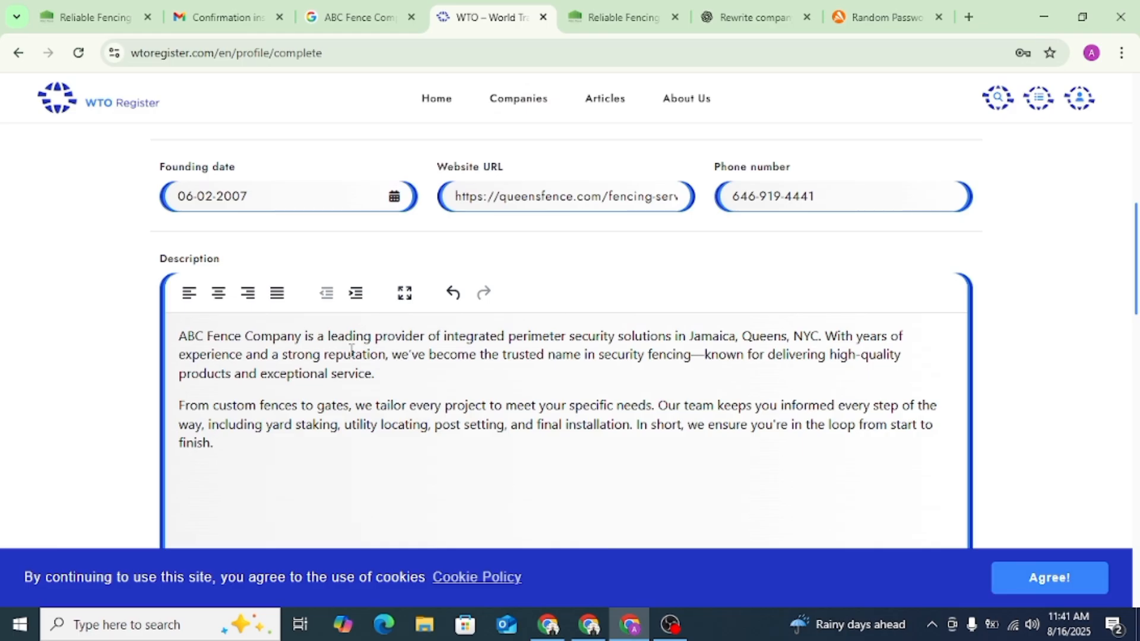
pyautogui.moveTo(307, 337); pyautogui.dragTo(136, 347)
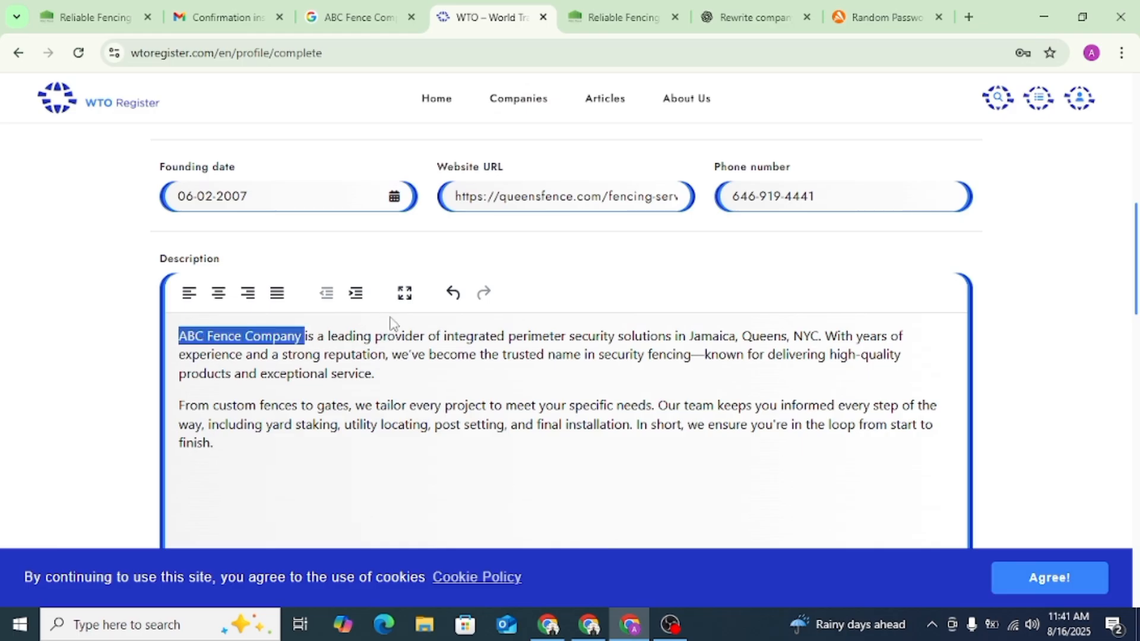
pyautogui.scroll(-3, 561, 397)
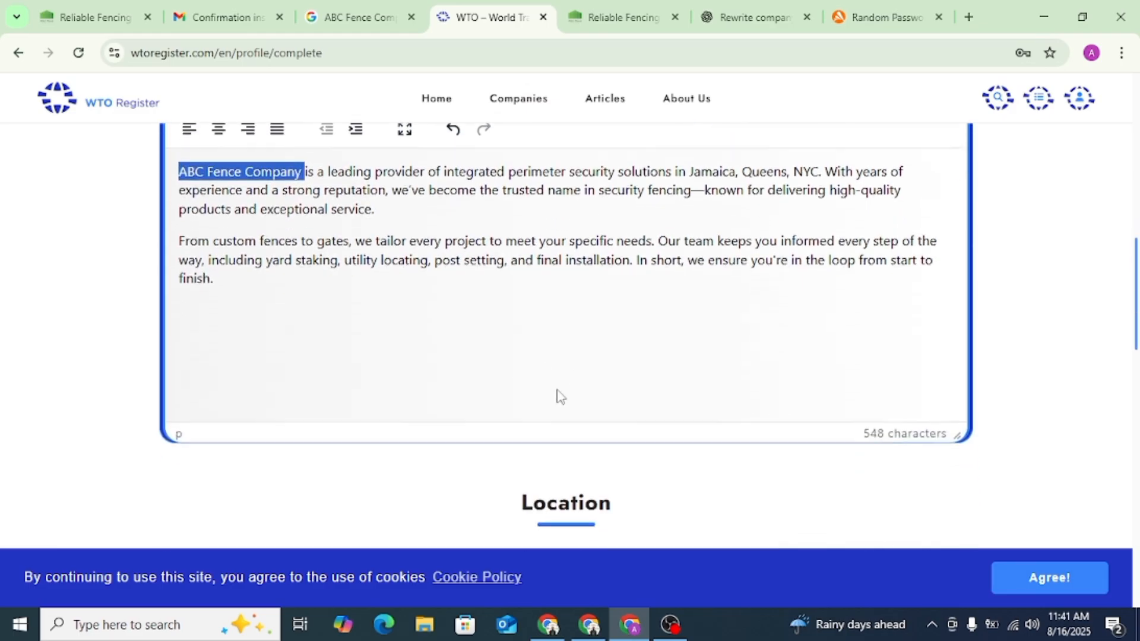
pyautogui.click(516, 340)
# - Set the Country in the profile's Location section to United States
pyautogui.scroll(-9, 782, 369)
pyautogui.scroll(3, 669, 351)
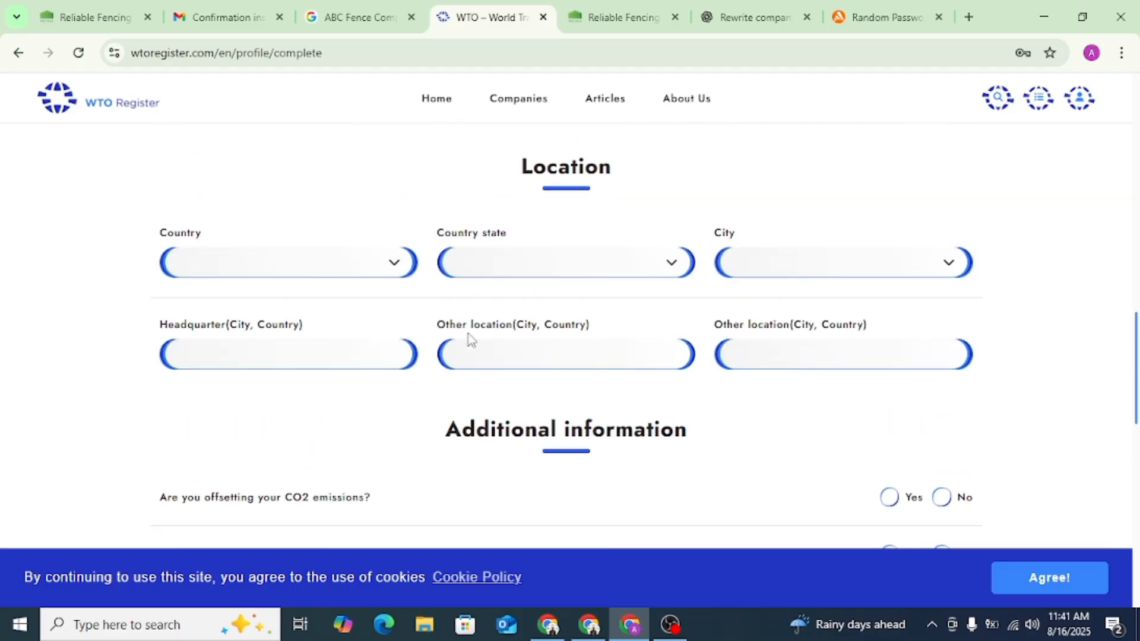
pyautogui.click(312, 267)
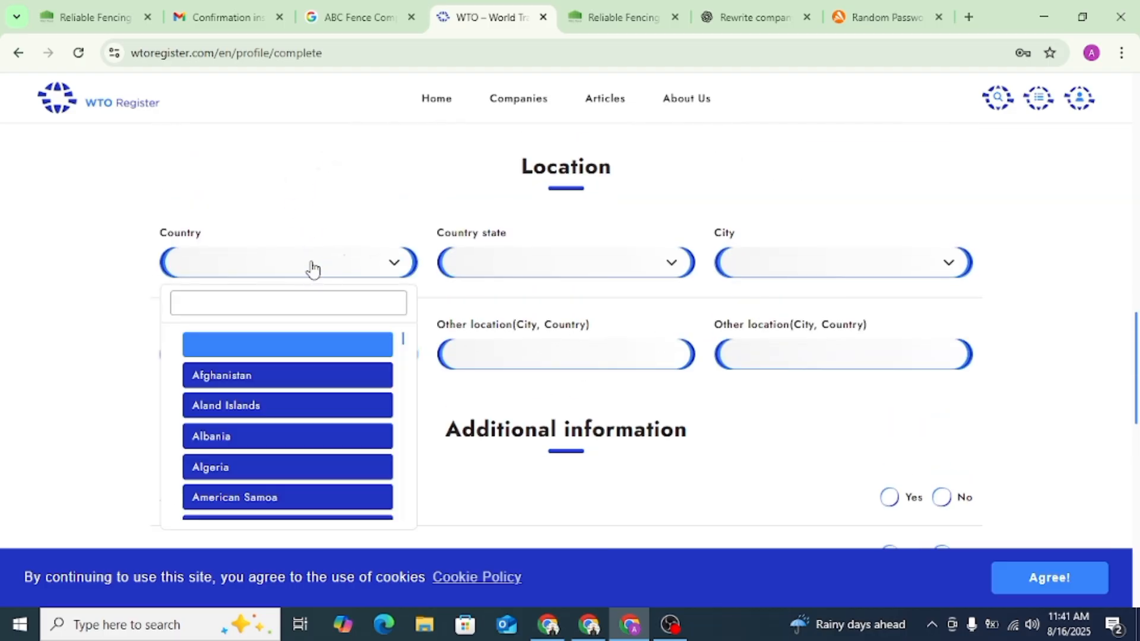
pyautogui.click(264, 303)
pyautogui.write('uni')
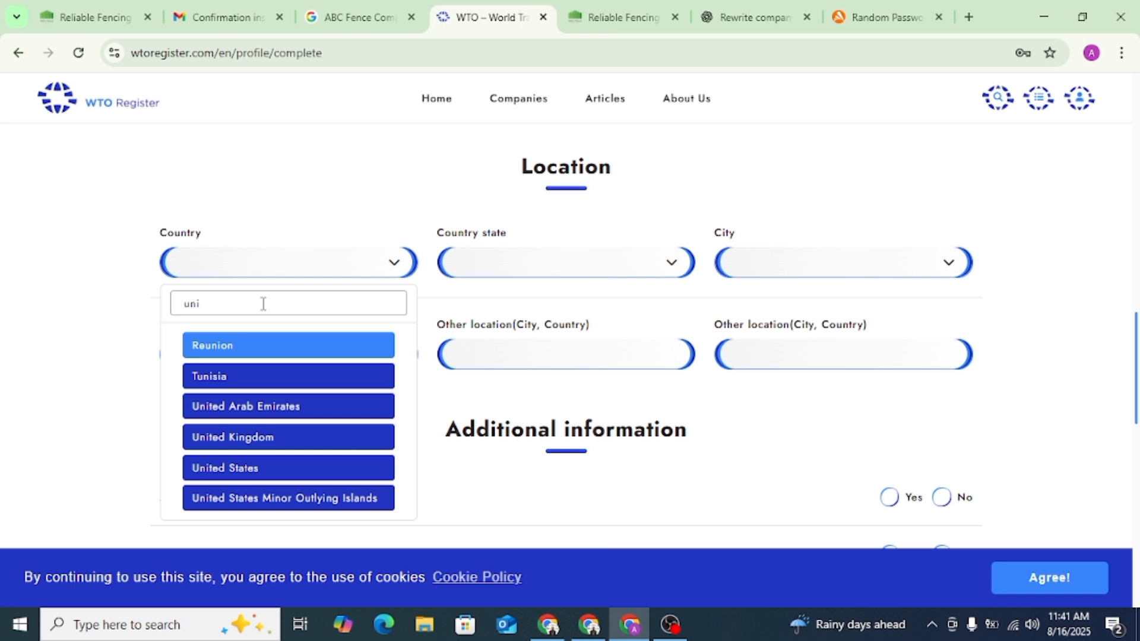
pyautogui.click(254, 469)
# - Set the Country state to New York and the City to Queens in the profile's Location section
pyautogui.click(567, 262)
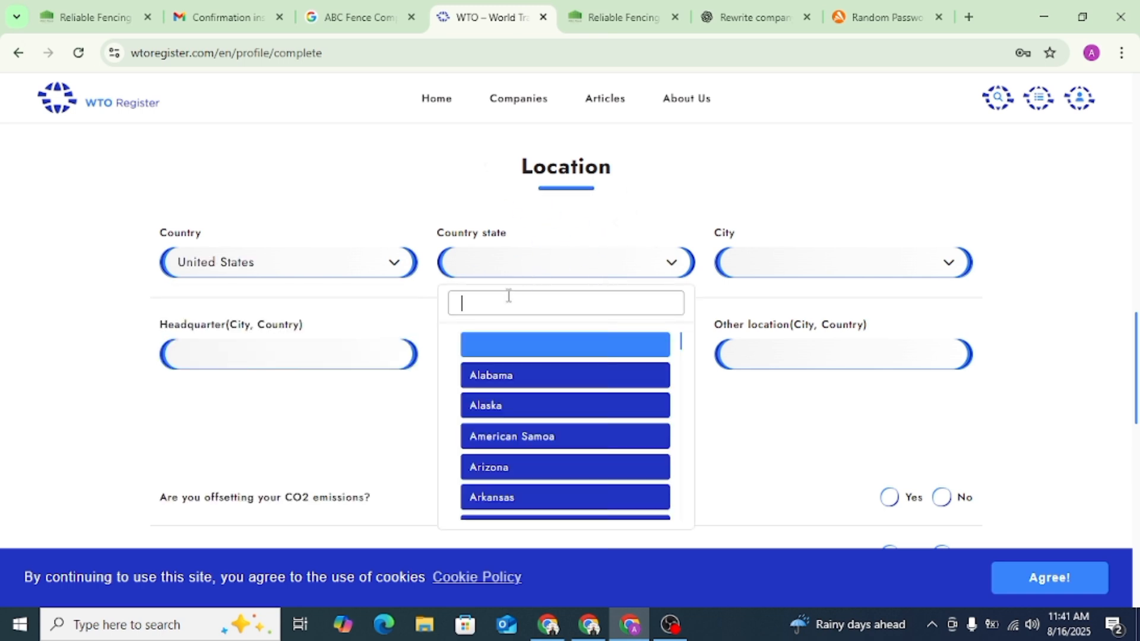
pyautogui.write('new')
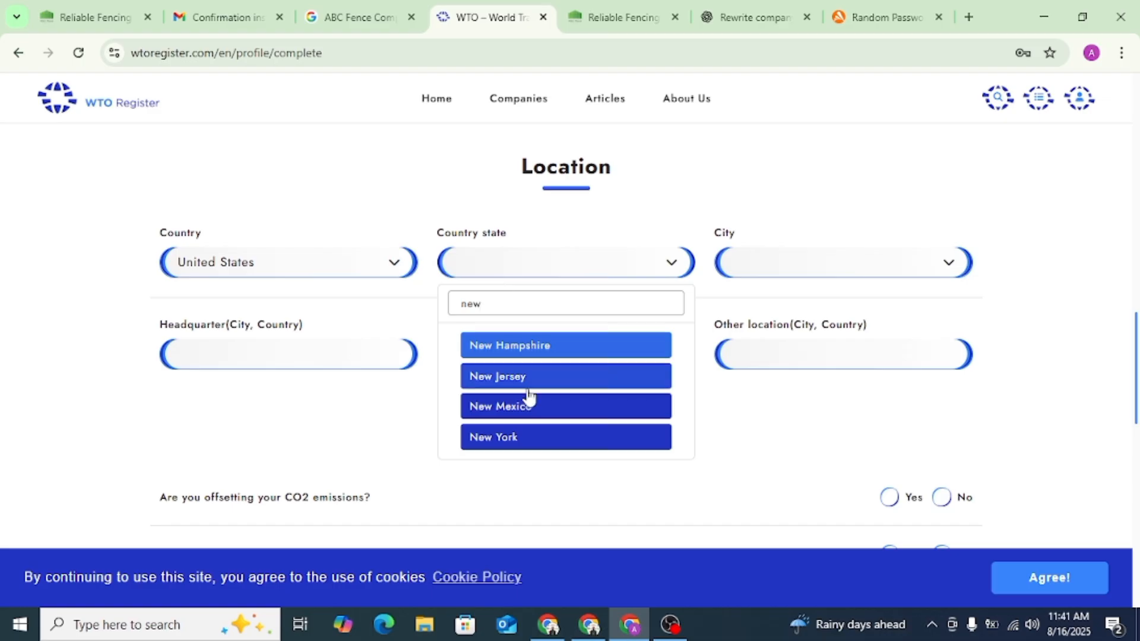
pyautogui.click(519, 440)
pyautogui.click(783, 271)
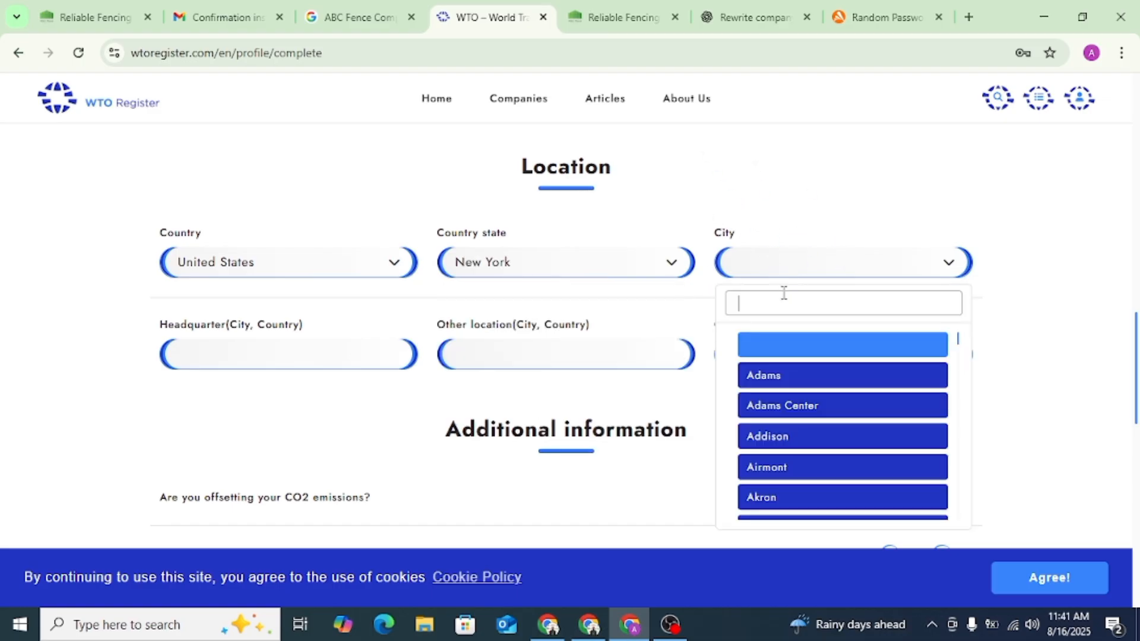
pyautogui.write('qu')
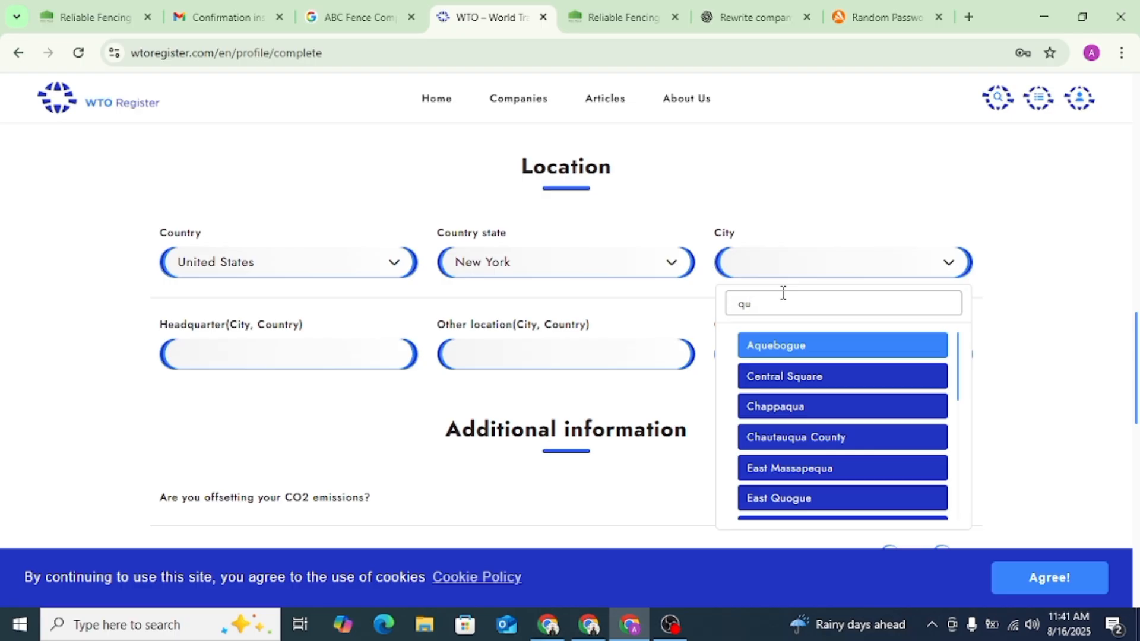
pyautogui.write('ee')
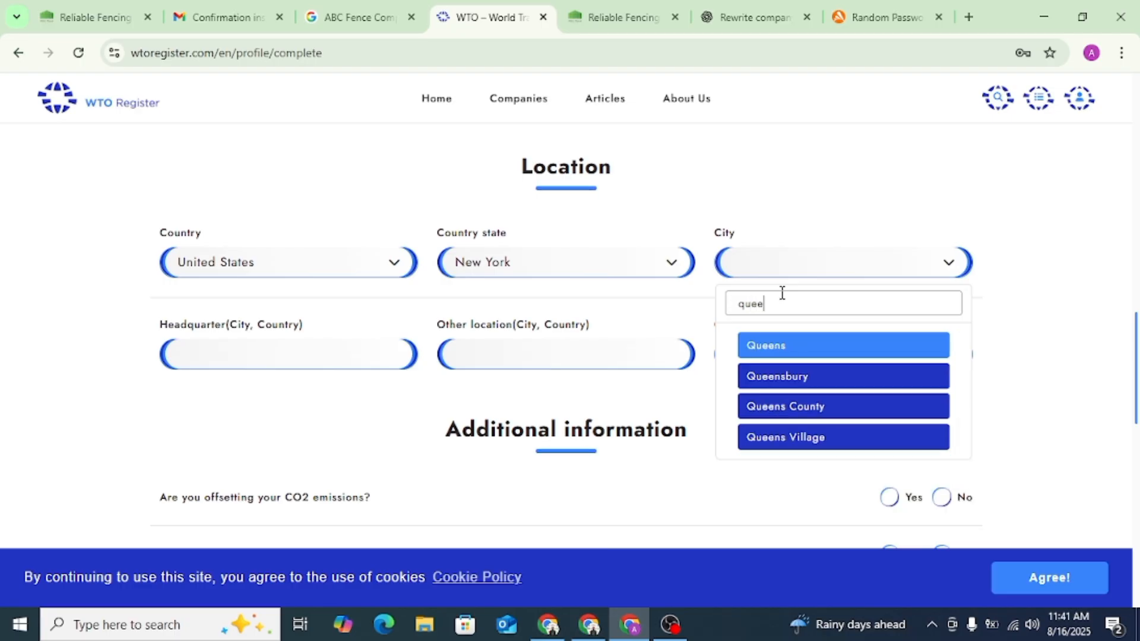
pyautogui.click(790, 347)
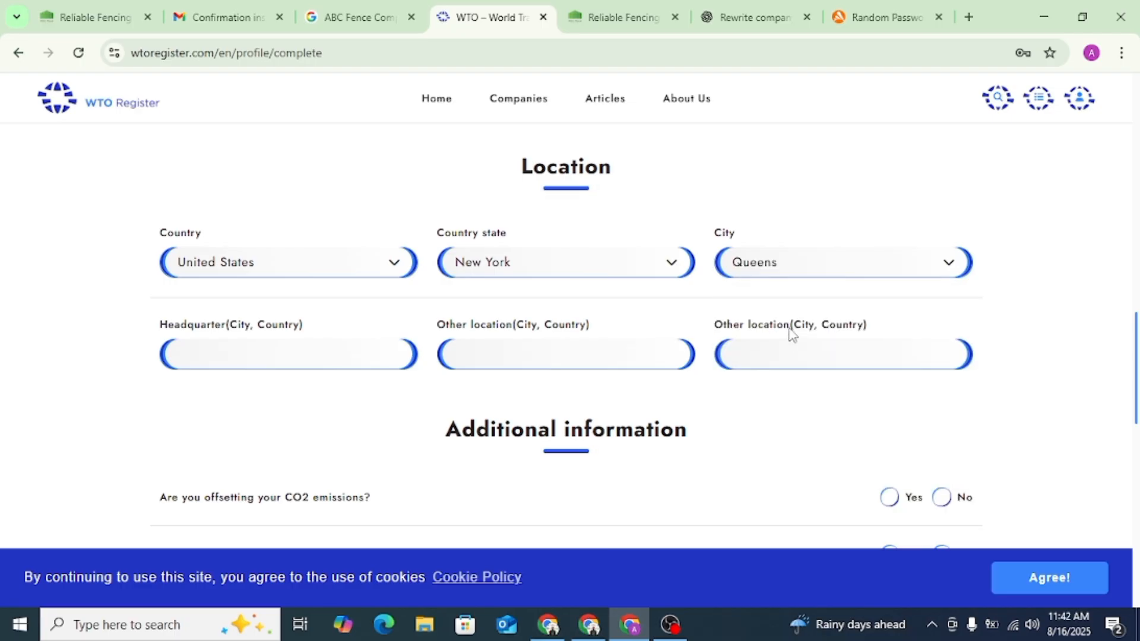
pyautogui.click(298, 353)
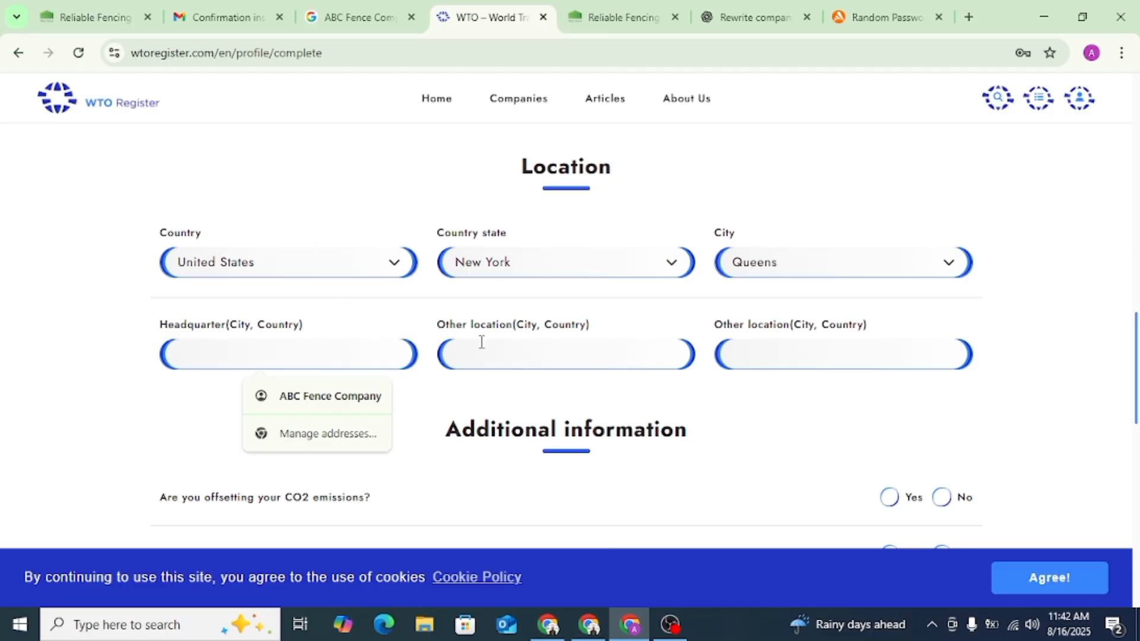
pyautogui.click(505, 351)
# - Set service Category 1 to Construction with the Fence Construction service, and try to save the profile changes
pyautogui.scroll(-1, 675, 295)
pyautogui.scroll(-4, 653, 303)
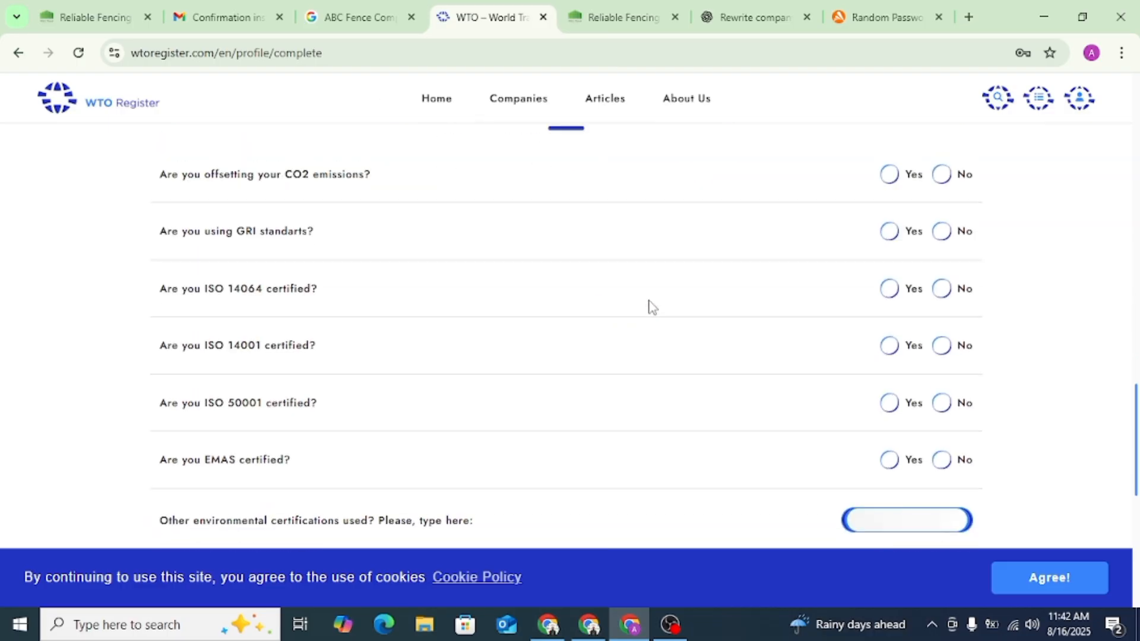
pyautogui.scroll(1, 820, 280)
pyautogui.scroll(-5, 404, 303)
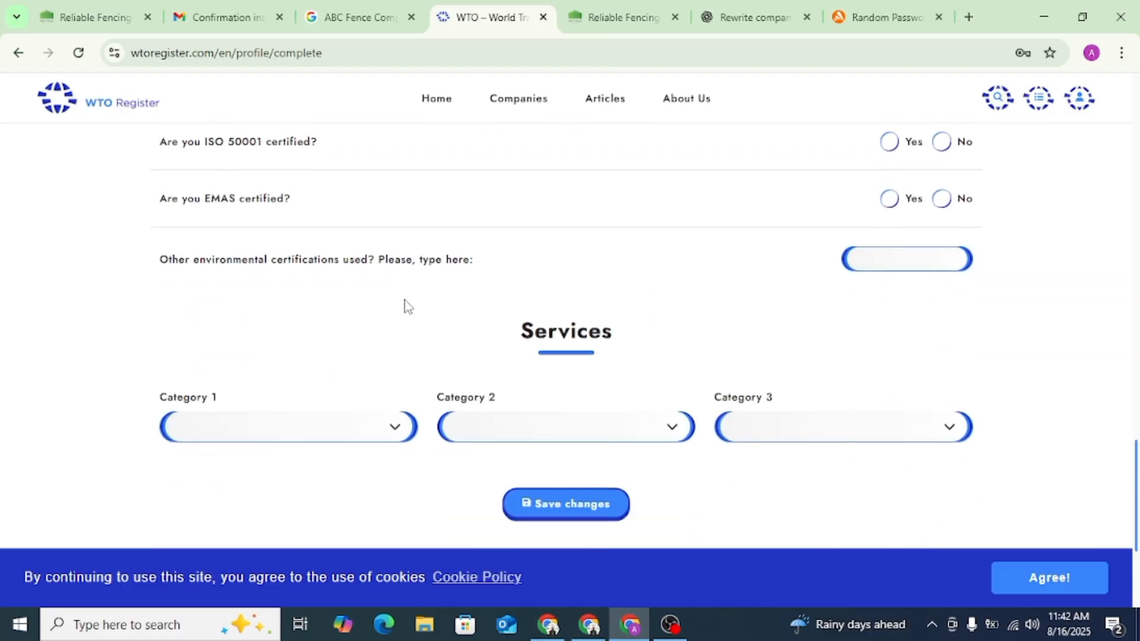
pyautogui.scroll(-3, 404, 303)
pyautogui.click(359, 262)
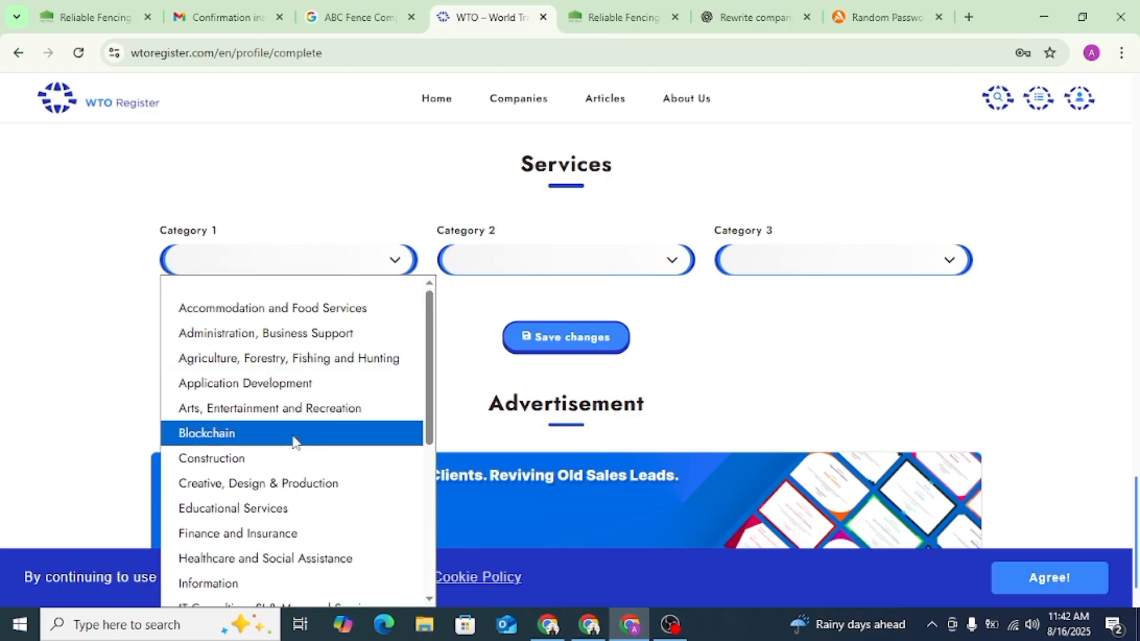
pyautogui.click(293, 457)
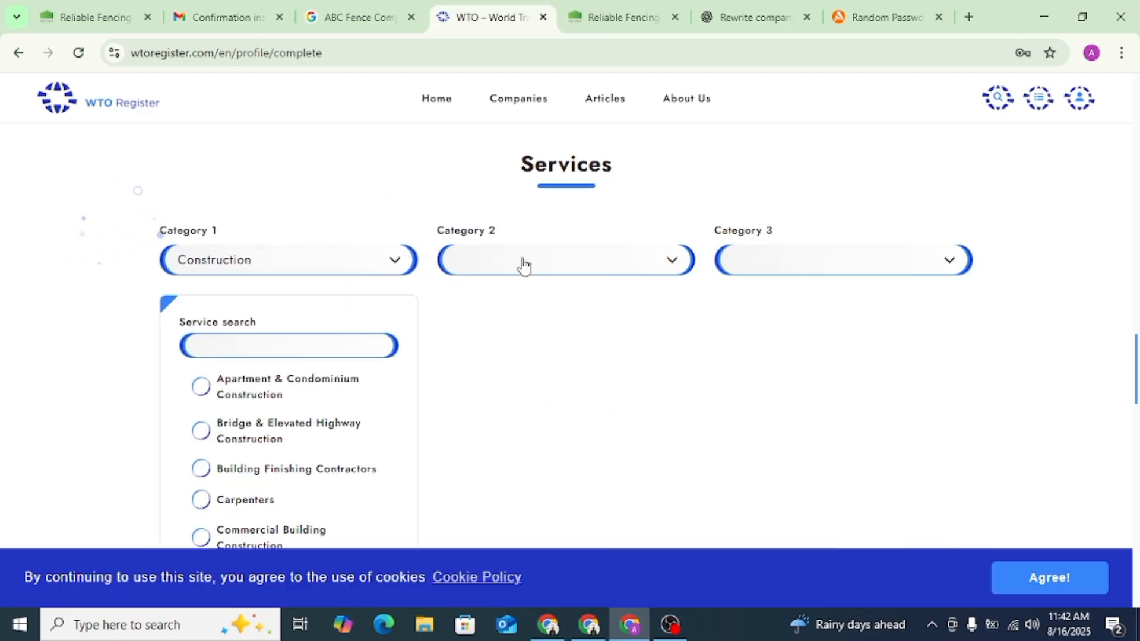
pyautogui.click(292, 352)
pyautogui.write('fe')
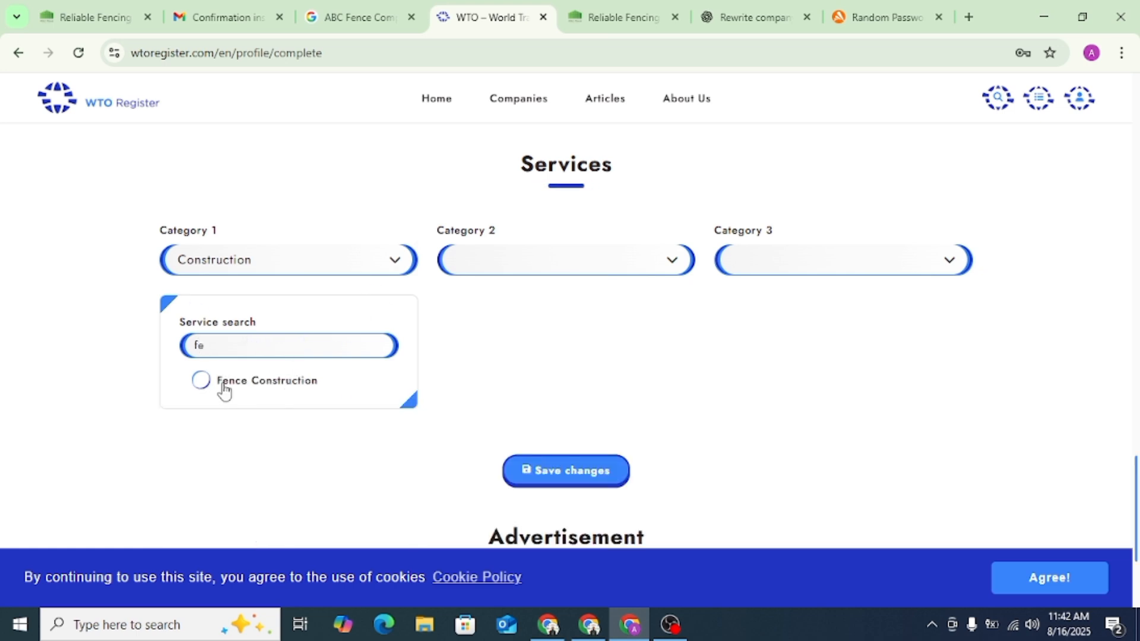
pyautogui.click(202, 382)
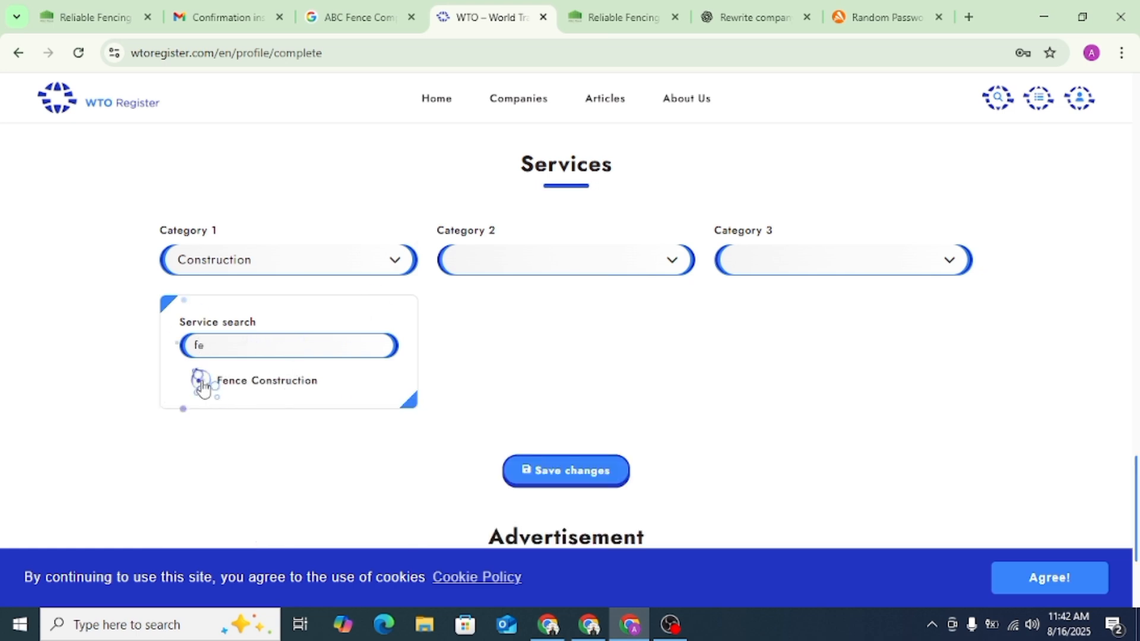
pyautogui.click(558, 475)
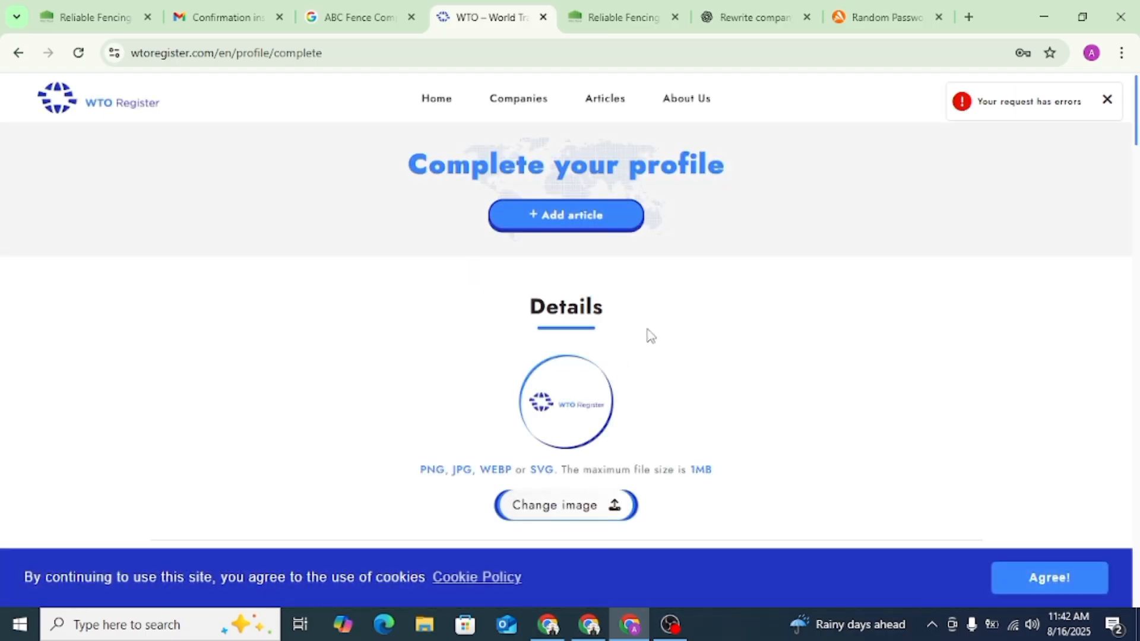
# - Fill in the required Headquarter field in the Location section with "Queens, NY"
pyautogui.scroll(-3, 652, 332)
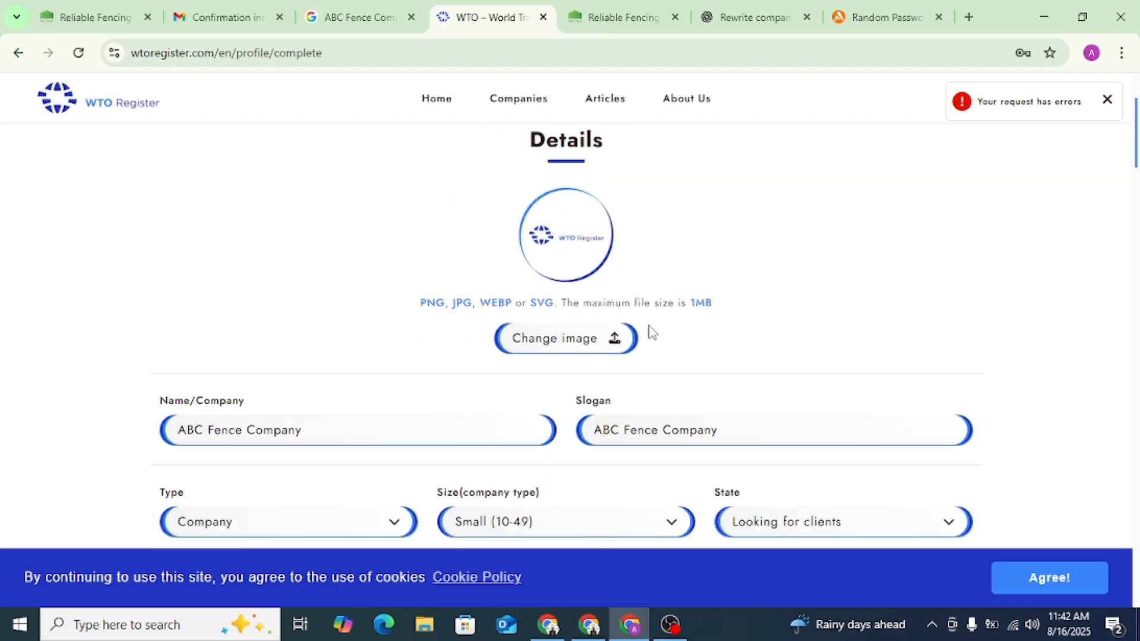
pyautogui.scroll(-15, 652, 331)
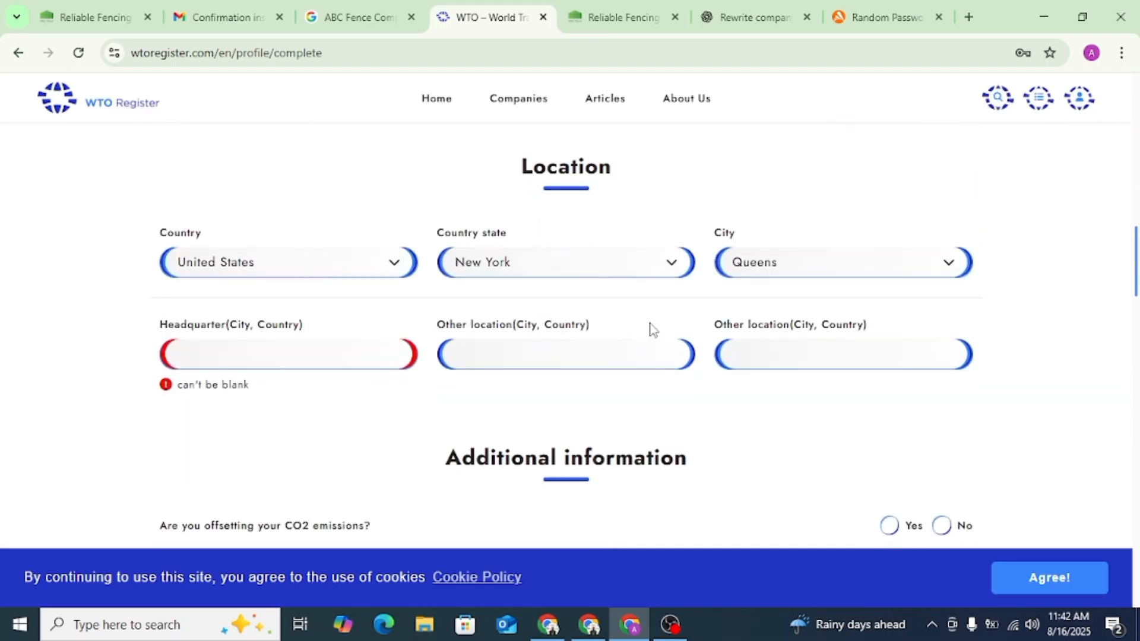
pyautogui.click(264, 359)
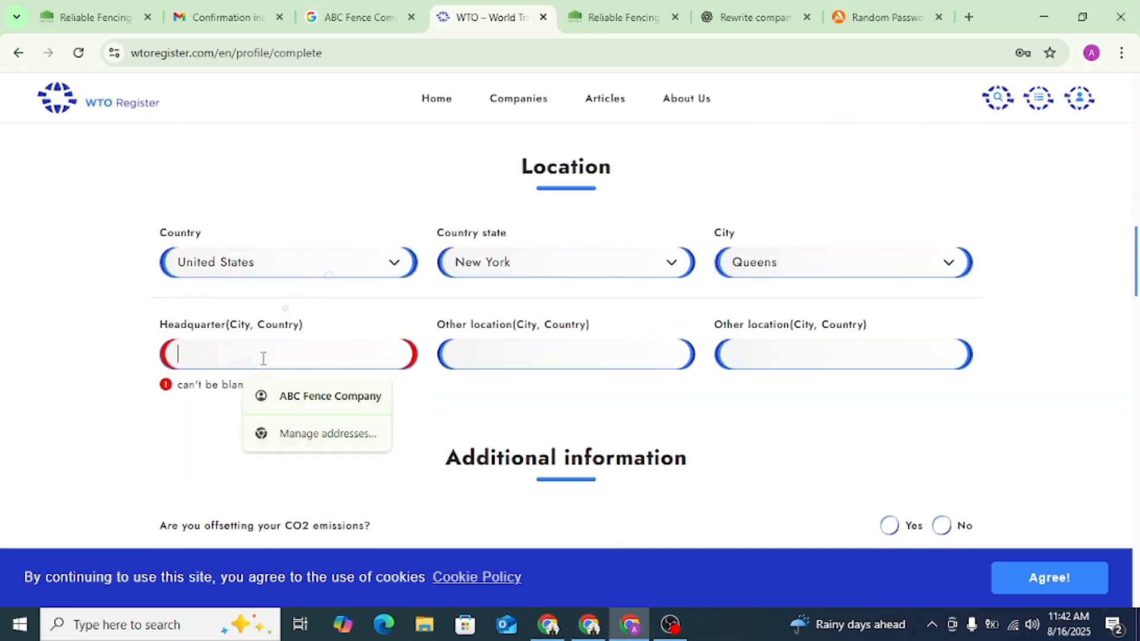
pyautogui.write('queens')
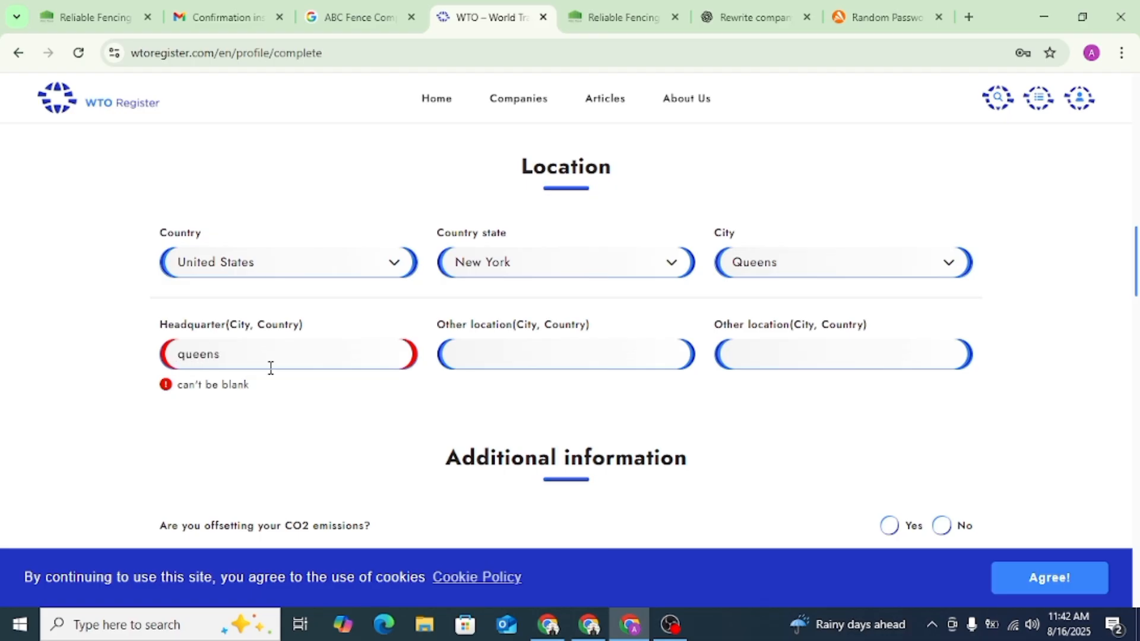
pyautogui.click(276, 390)
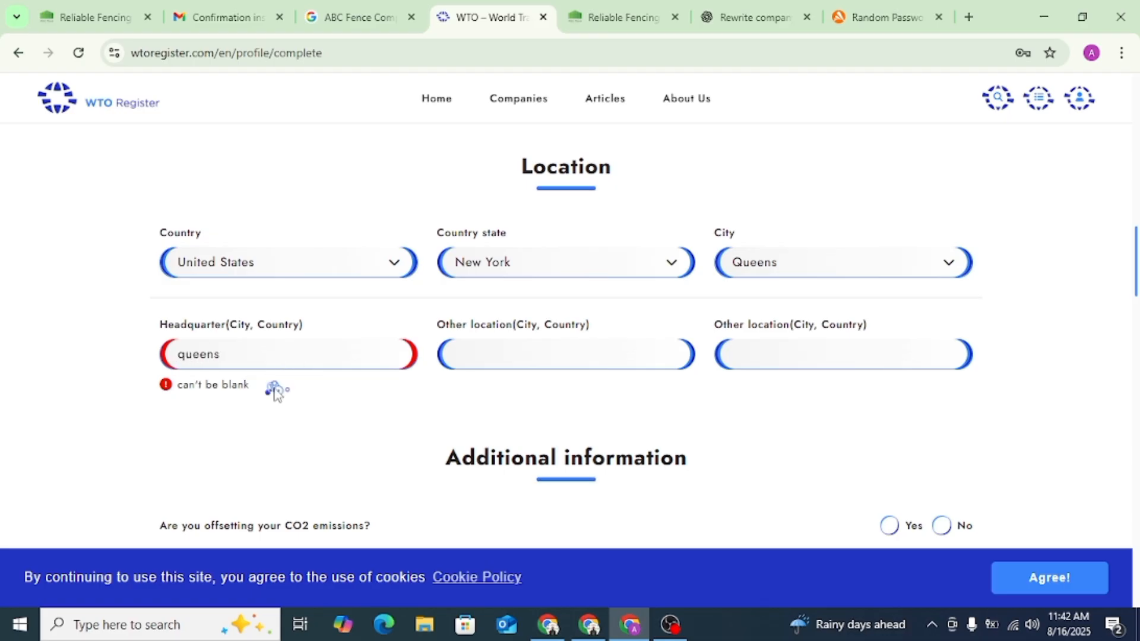
pyautogui.click(252, 347)
pyautogui.press('BackSpace')
pyautogui.press('BackSpace')
pyautogui.press('BackSpace')
pyautogui.press('BackSpace')
pyautogui.press('BackSpace')
pyautogui.press('BackSpace')
pyautogui.click(185, 354)
pyautogui.press('BackSpace')
pyautogui.write('Q')
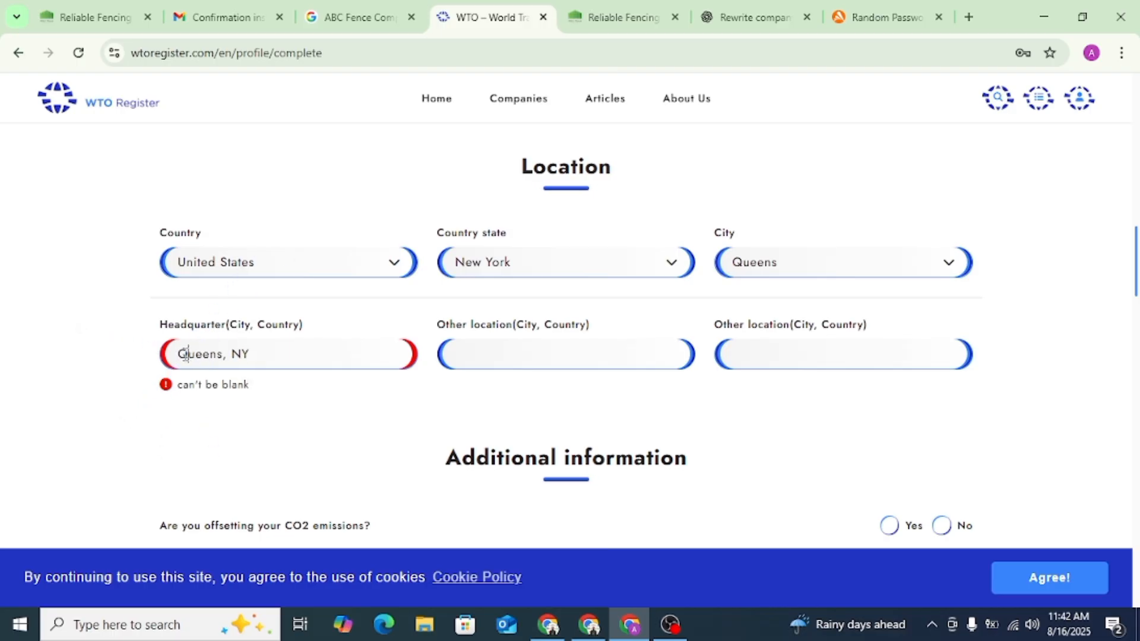
# - Filter the Category 1 services by "fe", make sure Fence Construction is selected, and save the profile changes
pyautogui.scroll(-15, 318, 362)
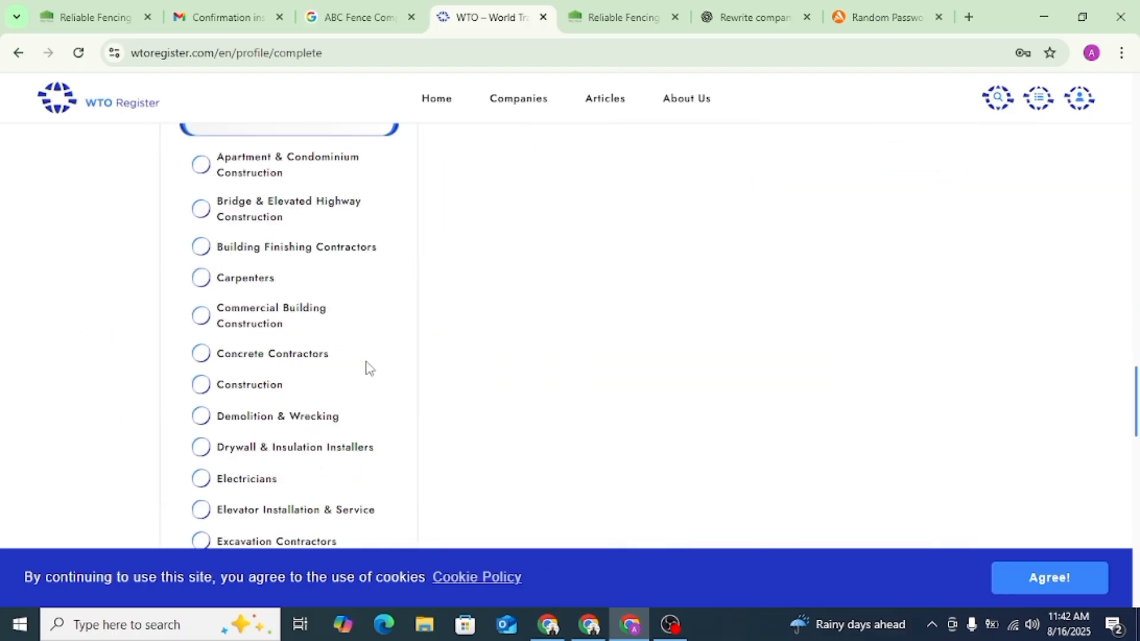
pyautogui.scroll(-4, 367, 367)
pyautogui.scroll(10, 367, 367)
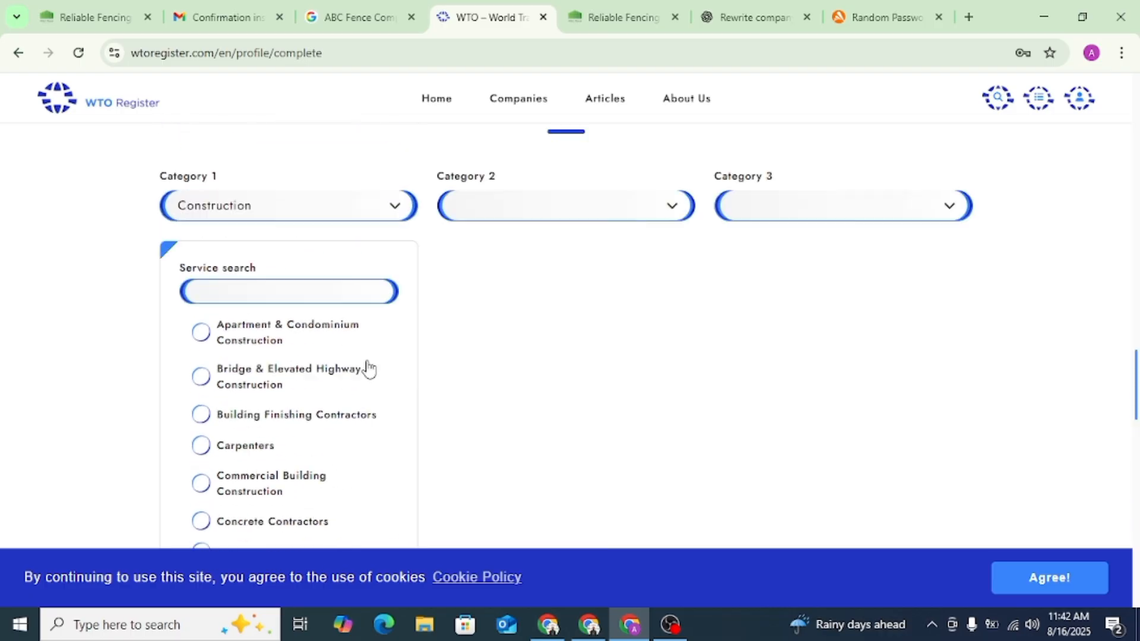
pyautogui.scroll(-4, 367, 367)
pyautogui.click(254, 202)
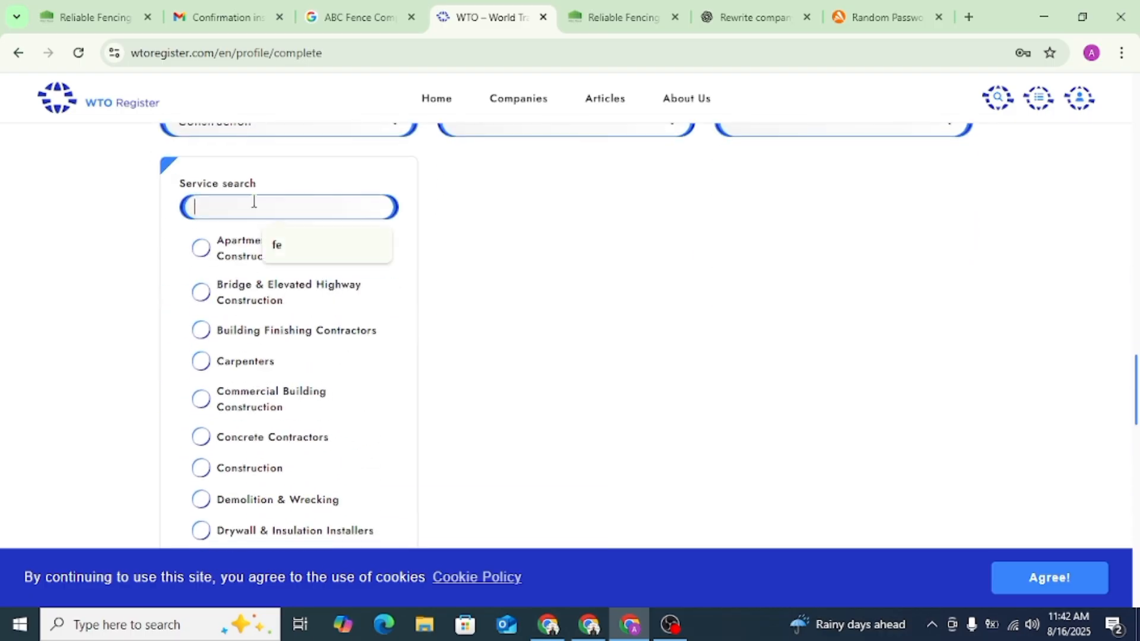
pyautogui.click(288, 246)
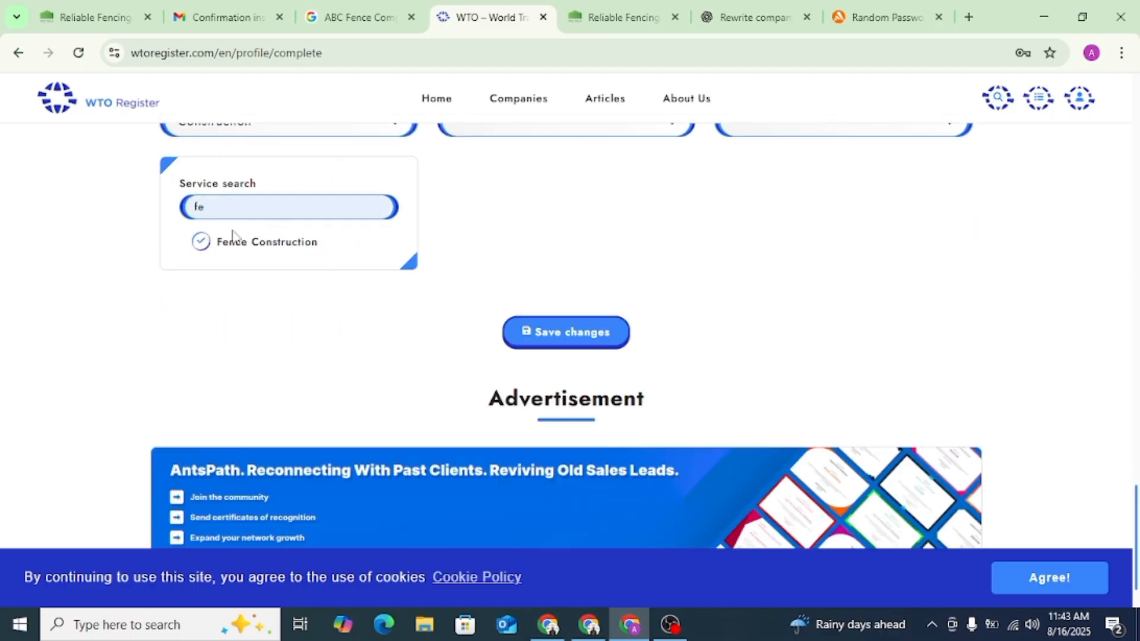
pyautogui.click(202, 245)
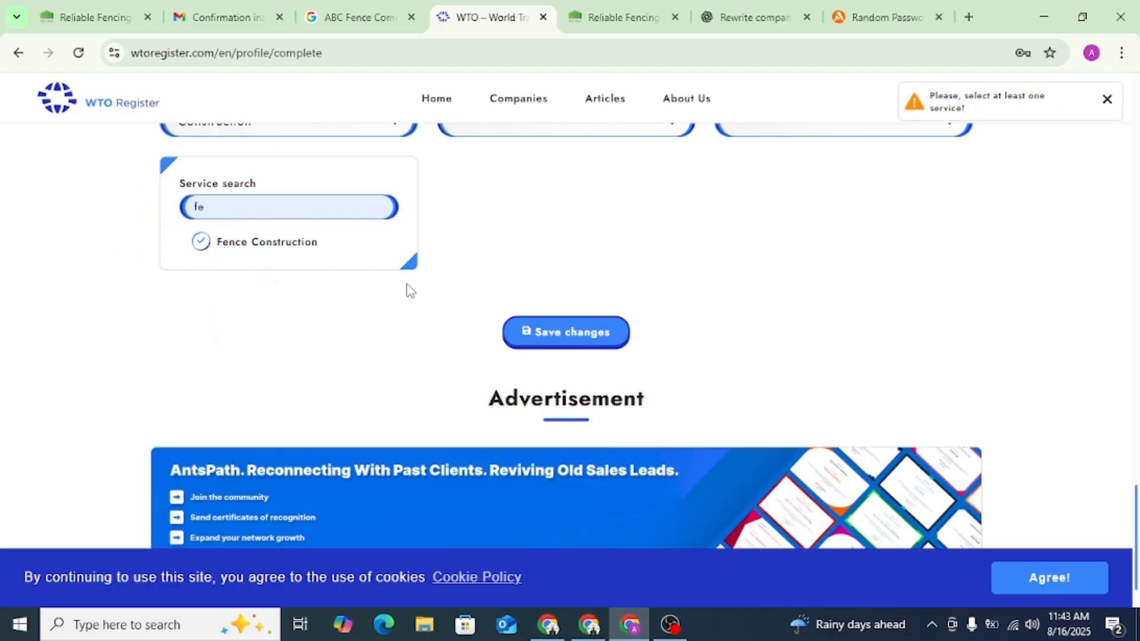
pyautogui.click(548, 336)
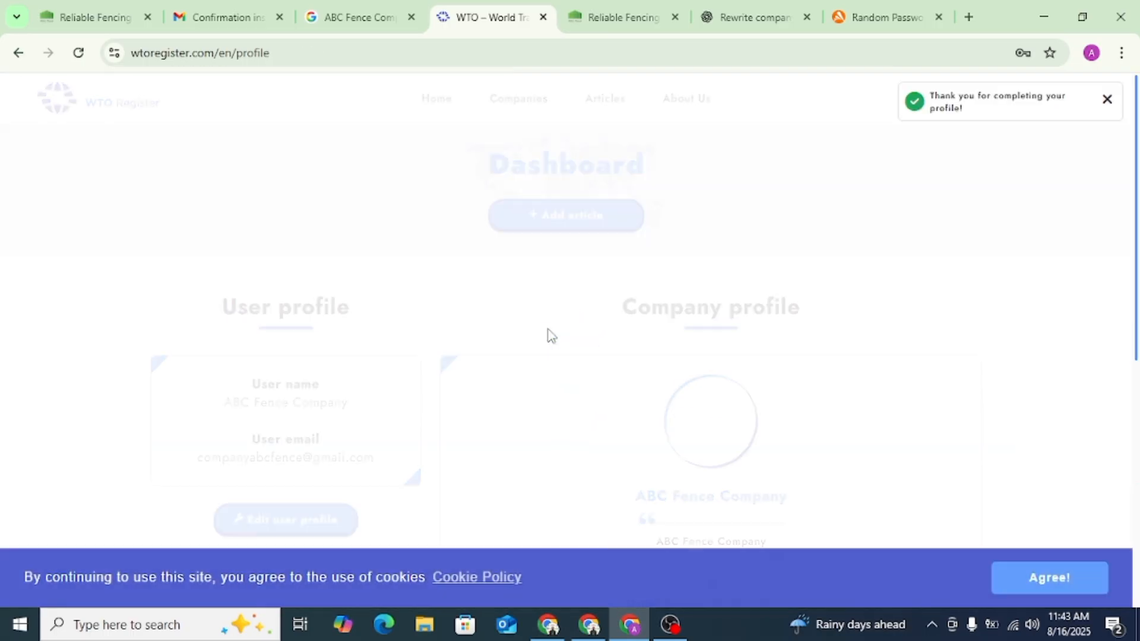
# - Open the public ABC Fence Company profile from the dashboard and review its description, location and services
pyautogui.scroll(-5, 543, 334)
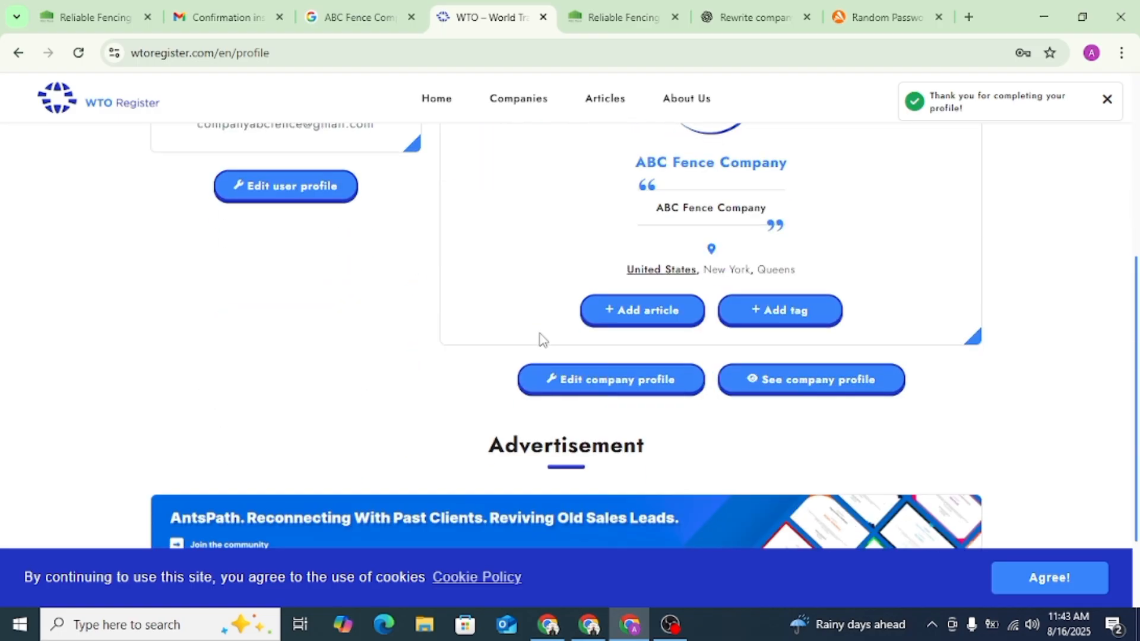
pyautogui.scroll(3, 539, 339)
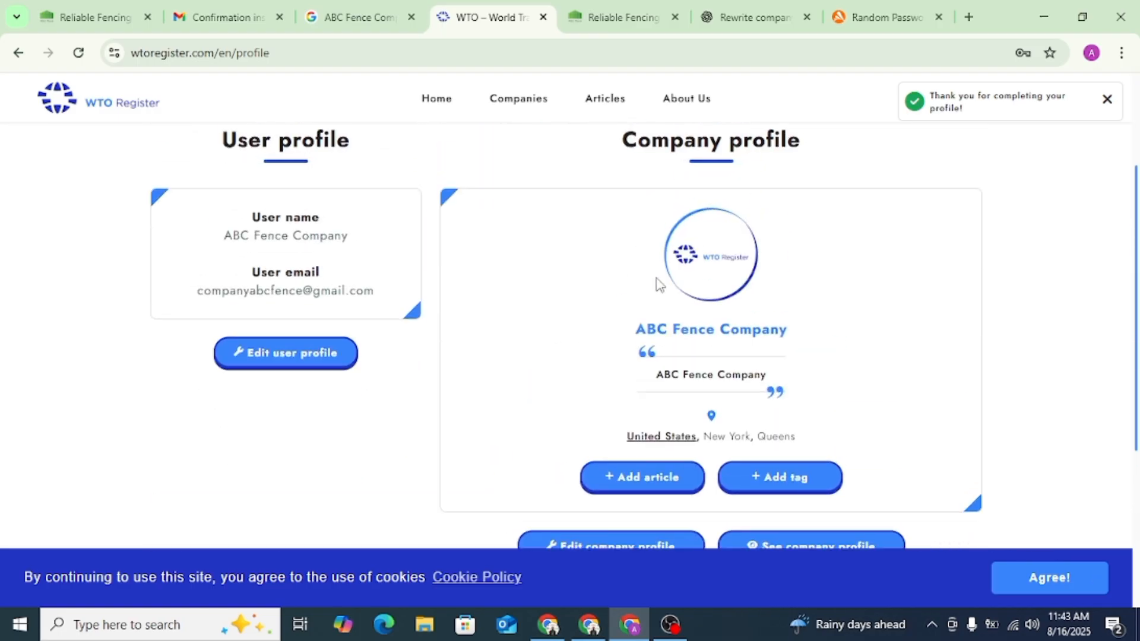
pyautogui.click(697, 332)
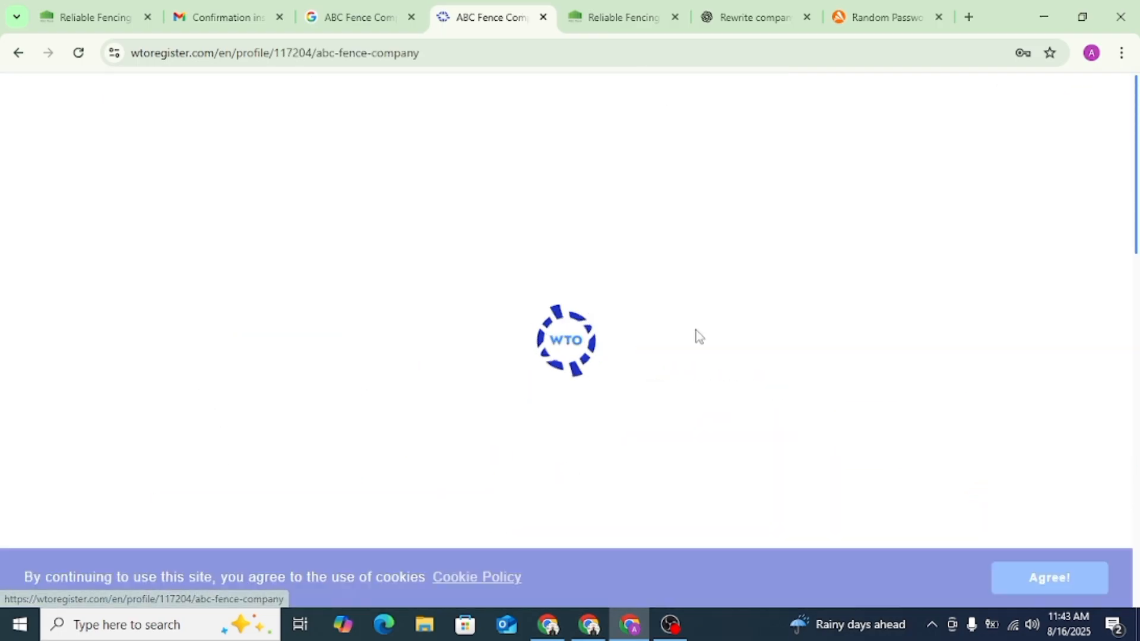
pyautogui.scroll(-5, 546, 326)
pyautogui.scroll(-1, 543, 326)
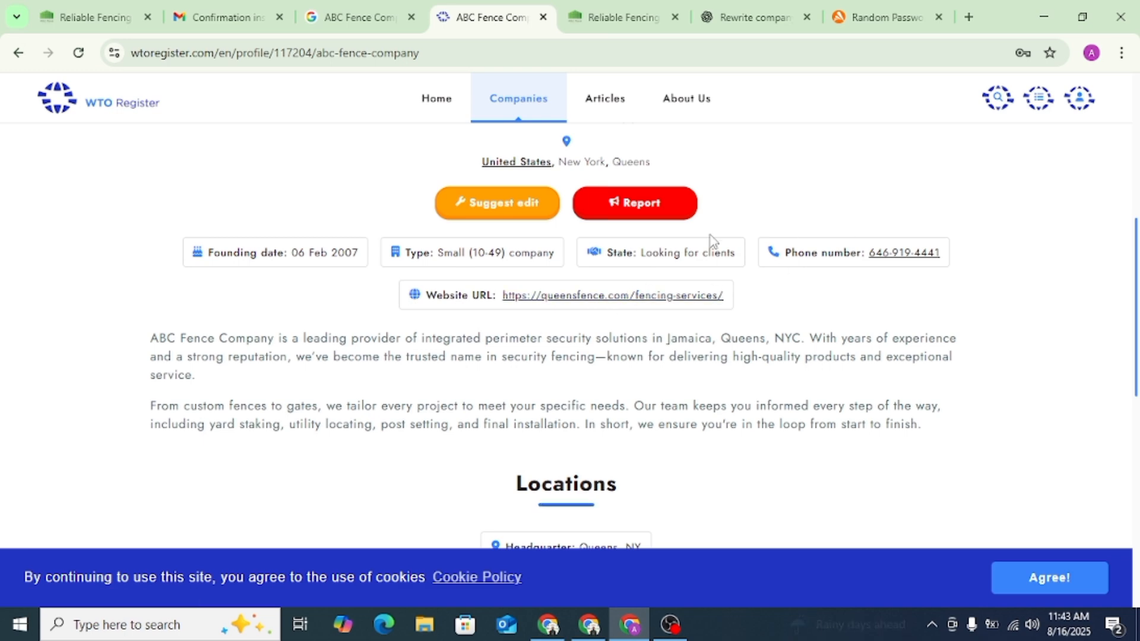
pyautogui.scroll(-8, 558, 384)
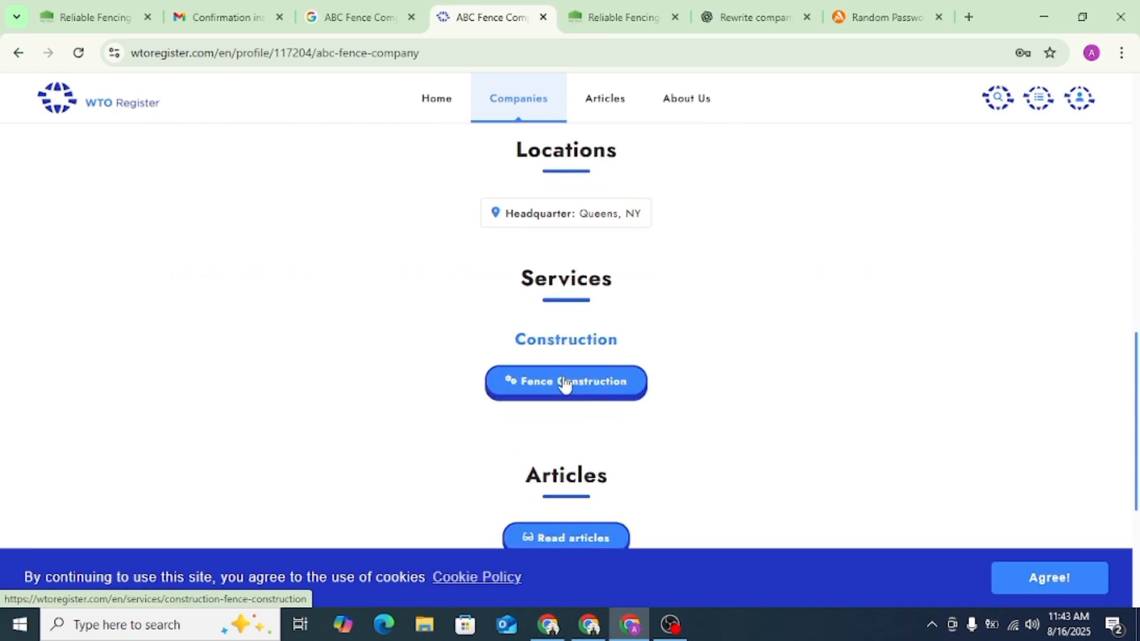
# - Inspect the HTML code of the Website URL link on the public company profile
pyautogui.scroll(8, 563, 382)
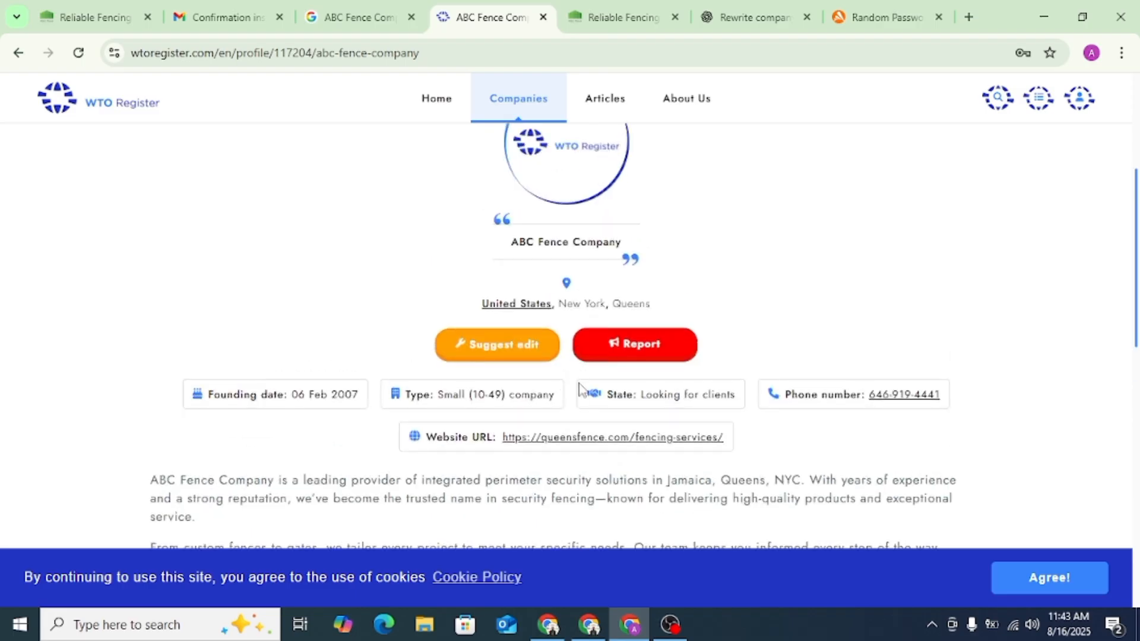
pyautogui.rightClick(612, 438)
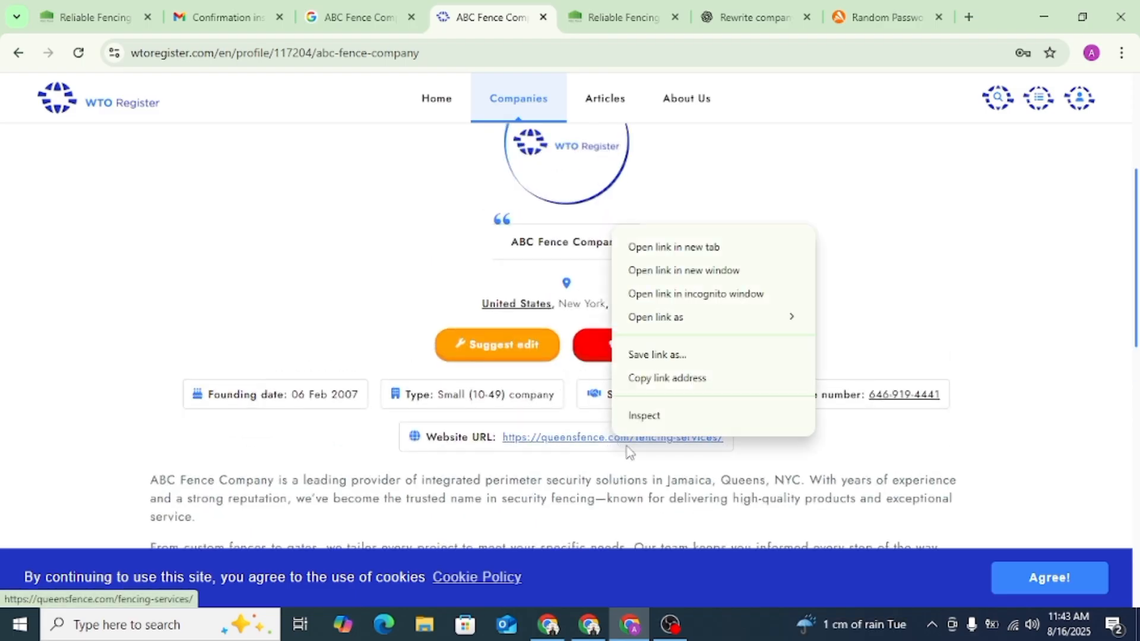
pyautogui.click(654, 418)
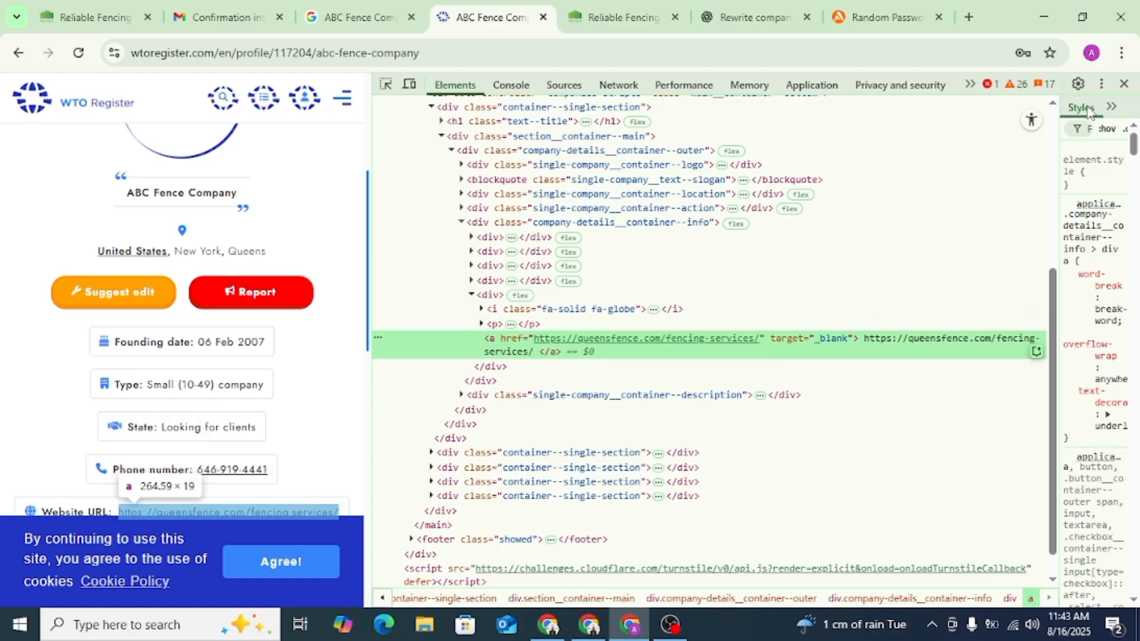
# - Close the code inspector, look over the public company profile, and open and dismiss its Suggest edit form
pyautogui.click(1124, 83)
pyautogui.scroll(2, 312, 238)
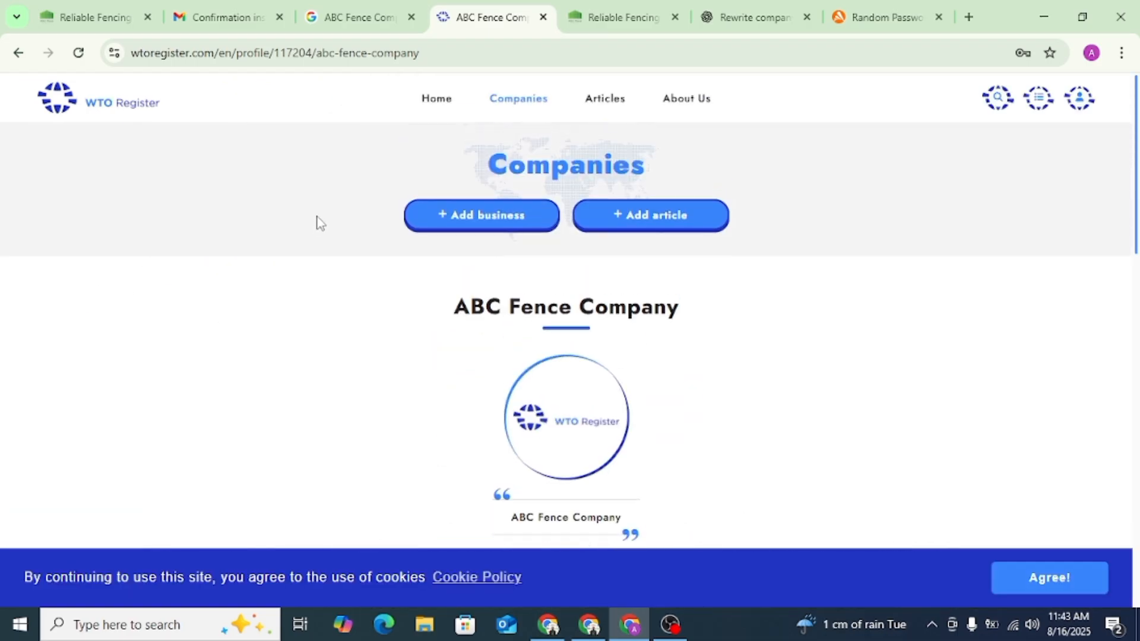
pyautogui.scroll(-4, 539, 303)
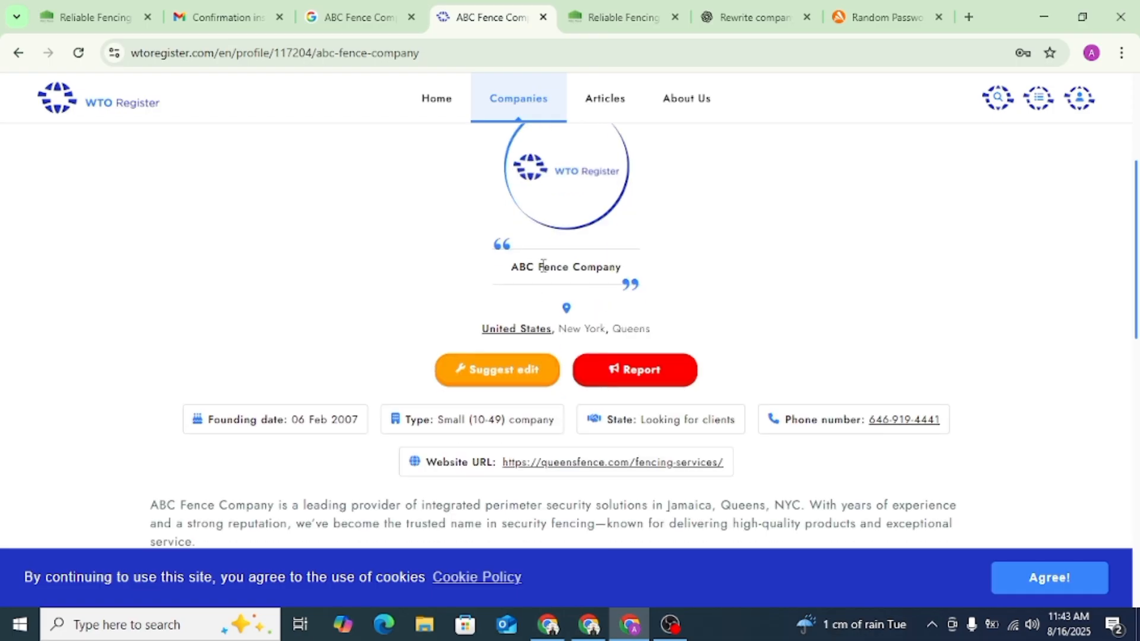
pyautogui.click(478, 375)
pyautogui.click(711, 215)
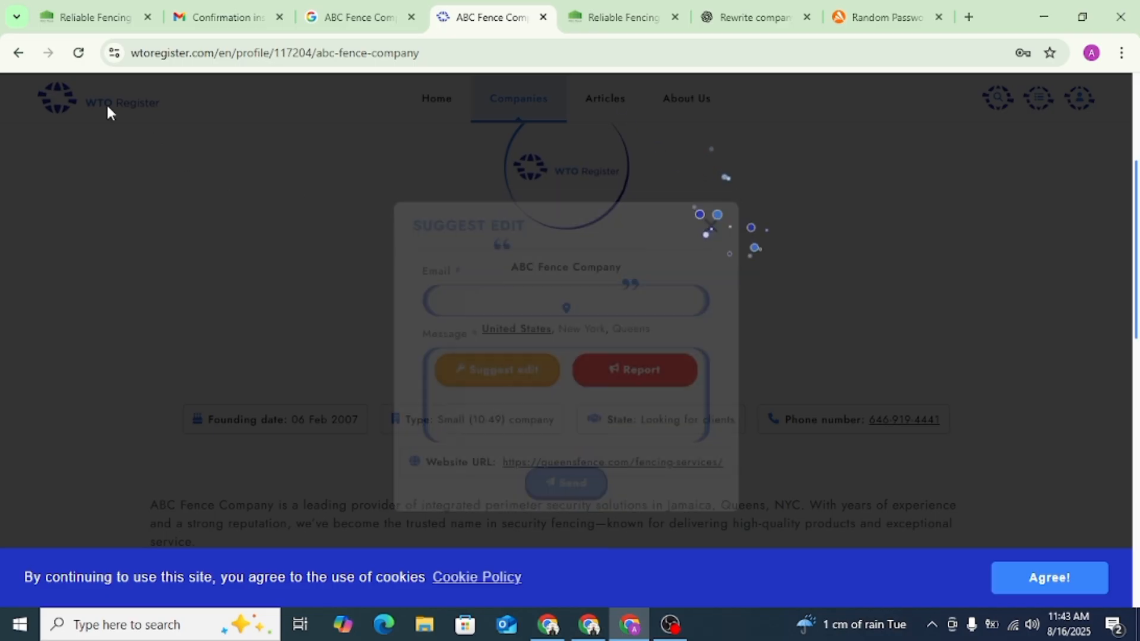
# - Reopen the public ABC Fence Company profile from the dashboard, look through its sections, and copy its page address
pyautogui.click(19, 53)
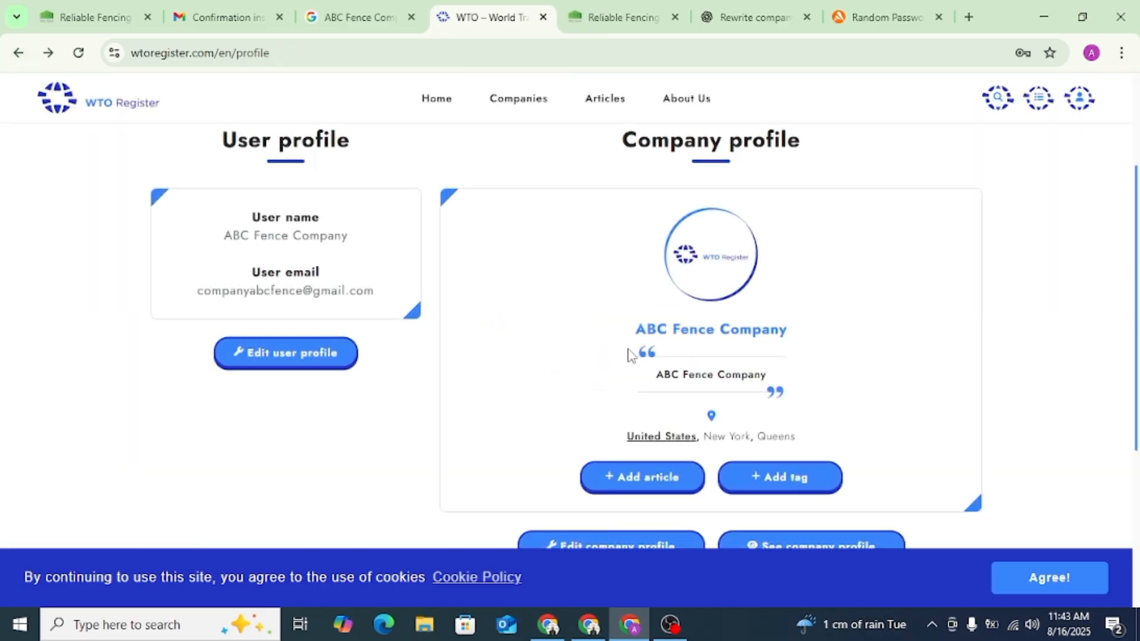
pyautogui.click(707, 265)
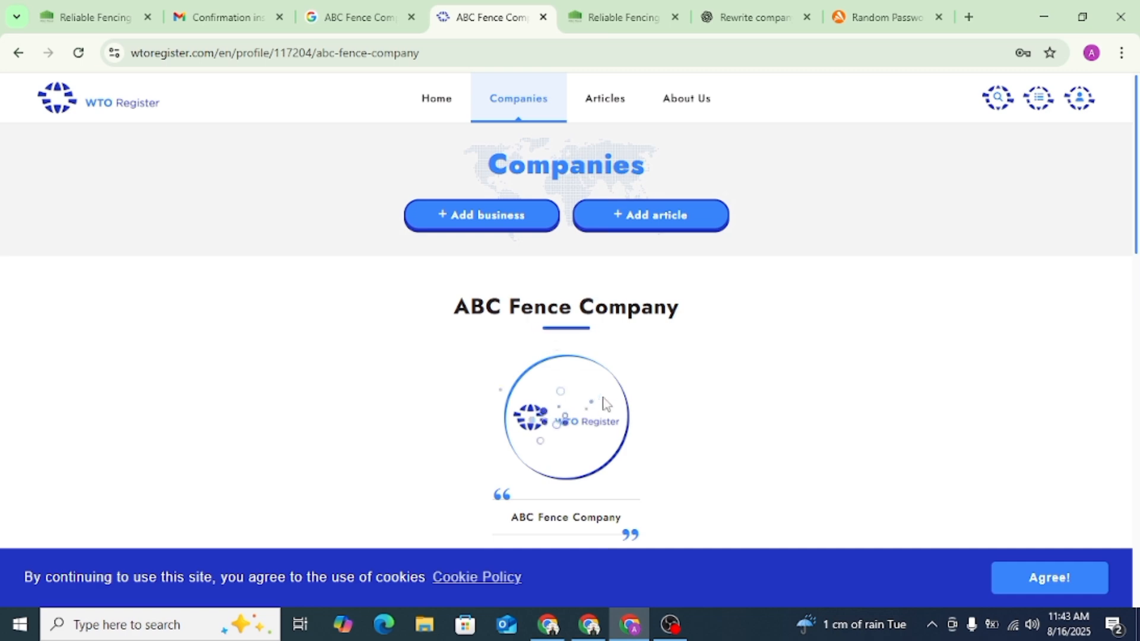
pyautogui.scroll(-4, 601, 406)
pyautogui.scroll(-8, 569, 257)
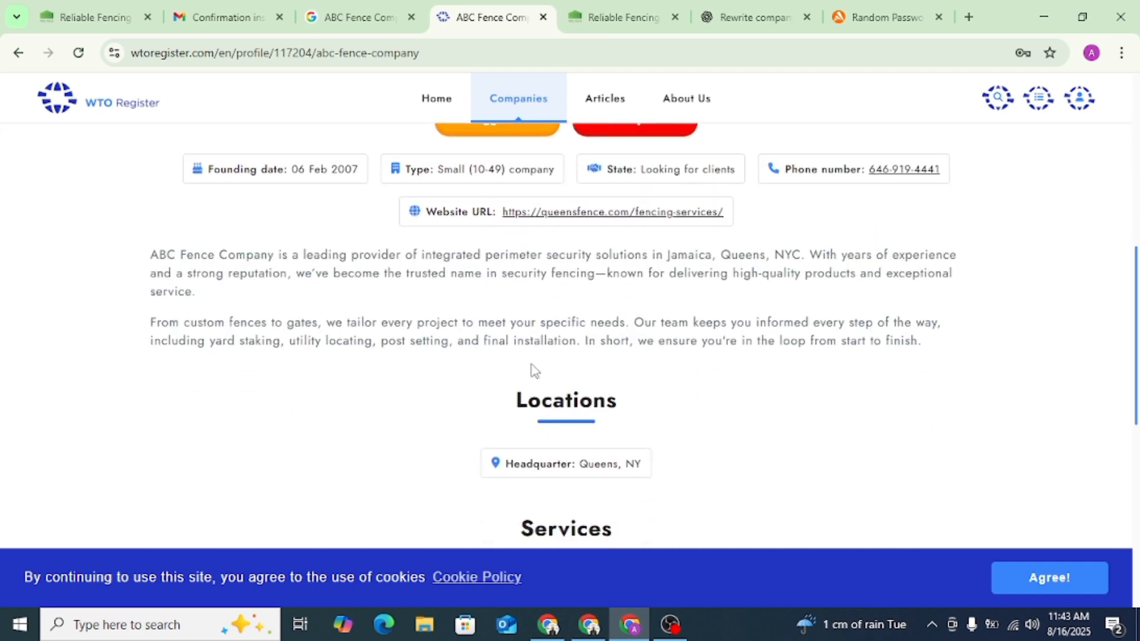
pyautogui.click(339, 53)
pyautogui.rightClick(339, 52)
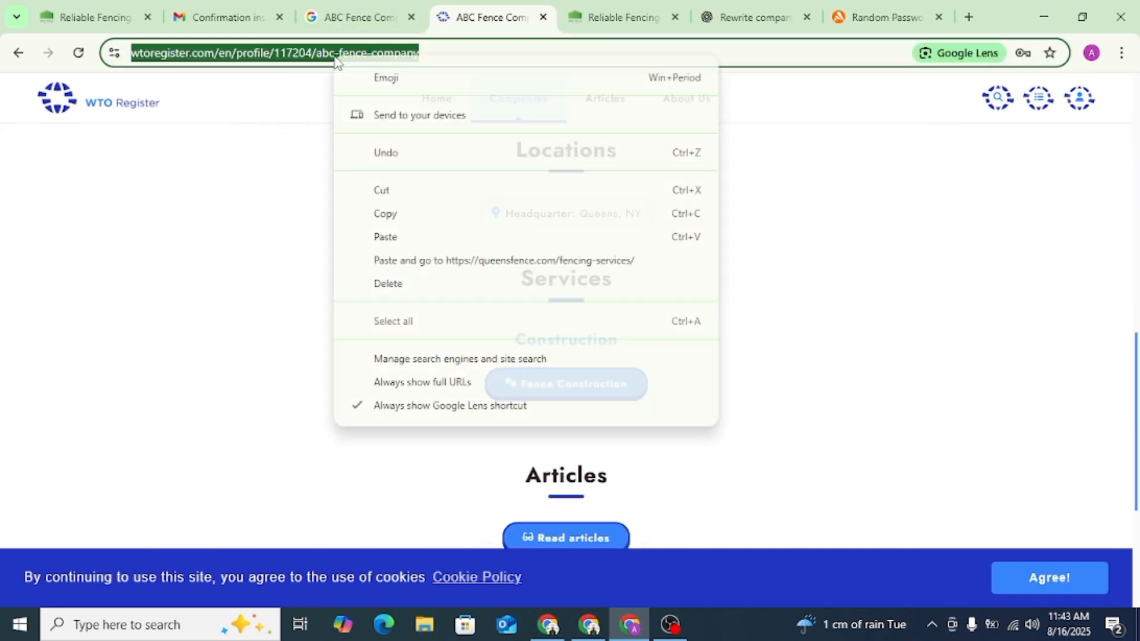
pyautogui.click(393, 215)
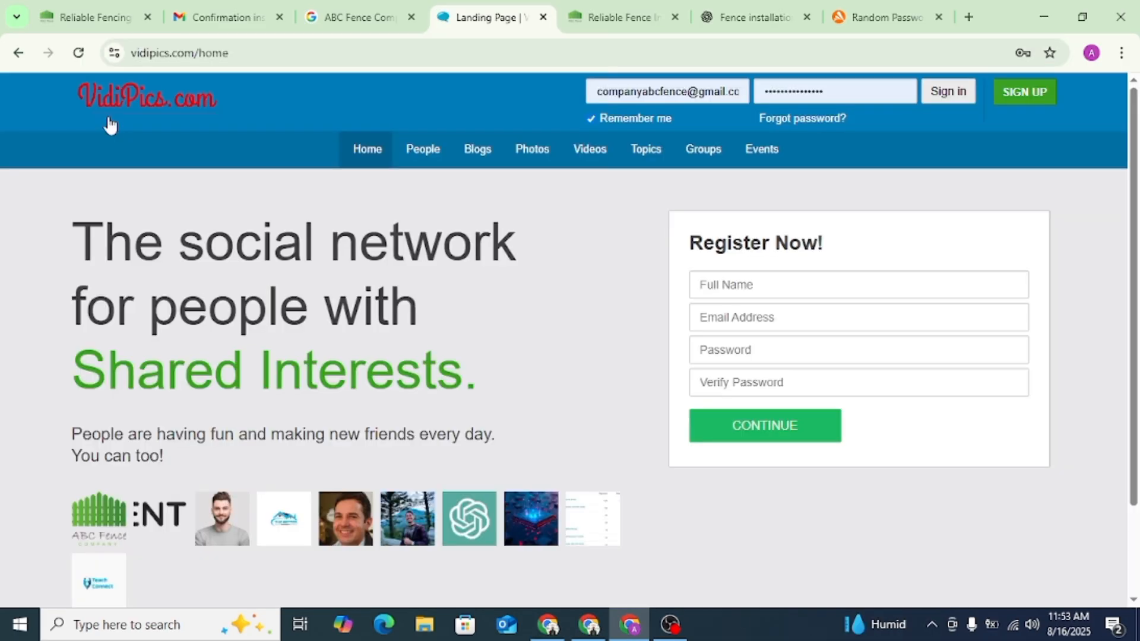
# - Sign in to VidiPics with the prefilled account credentials and start a new blog entry
pyautogui.click(1030, 93)
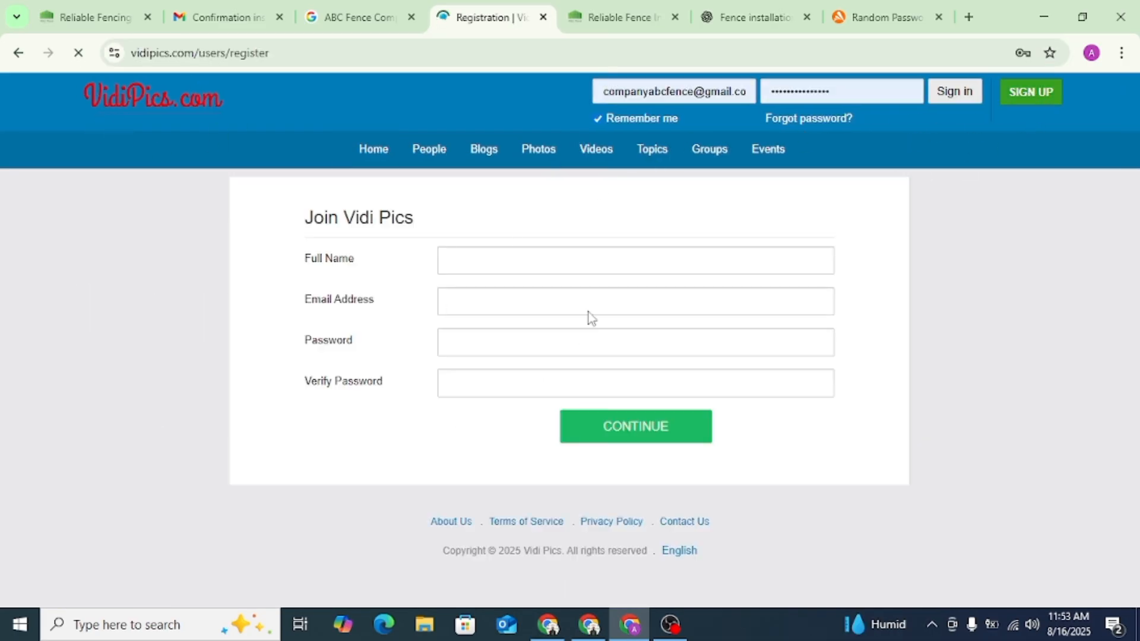
pyautogui.click(957, 92)
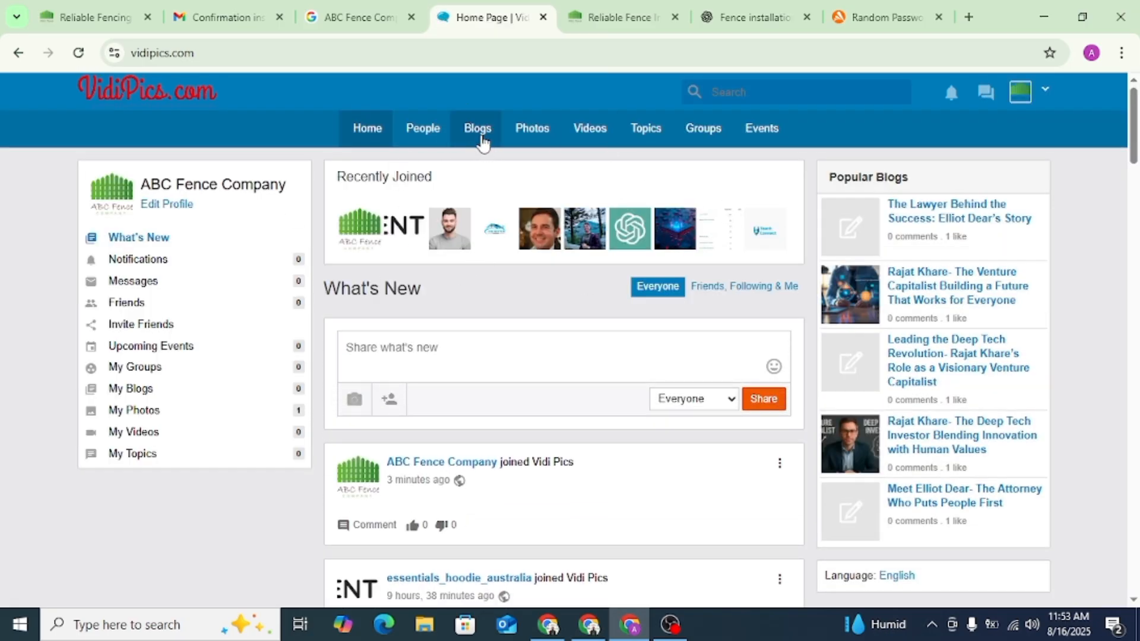
pyautogui.click(479, 128)
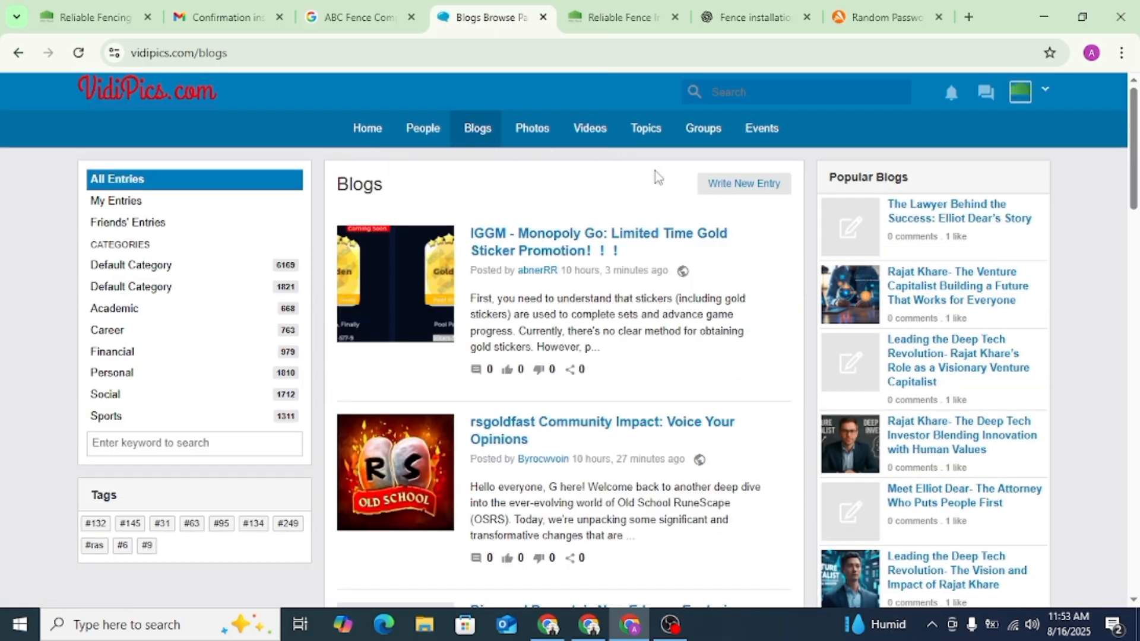
pyautogui.click(729, 185)
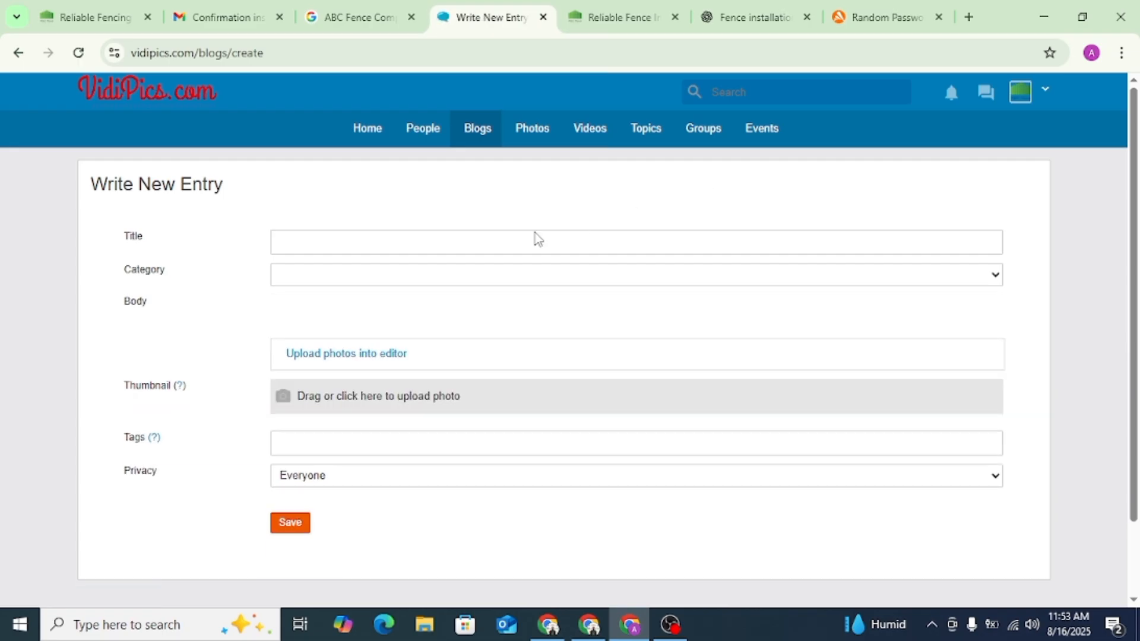
# - Copy the article heading from ChatGPT into the blog title: "Fence Installation in NYC – Trust ABC Fence Company for Quality and Reliability"
pyautogui.click(306, 249)
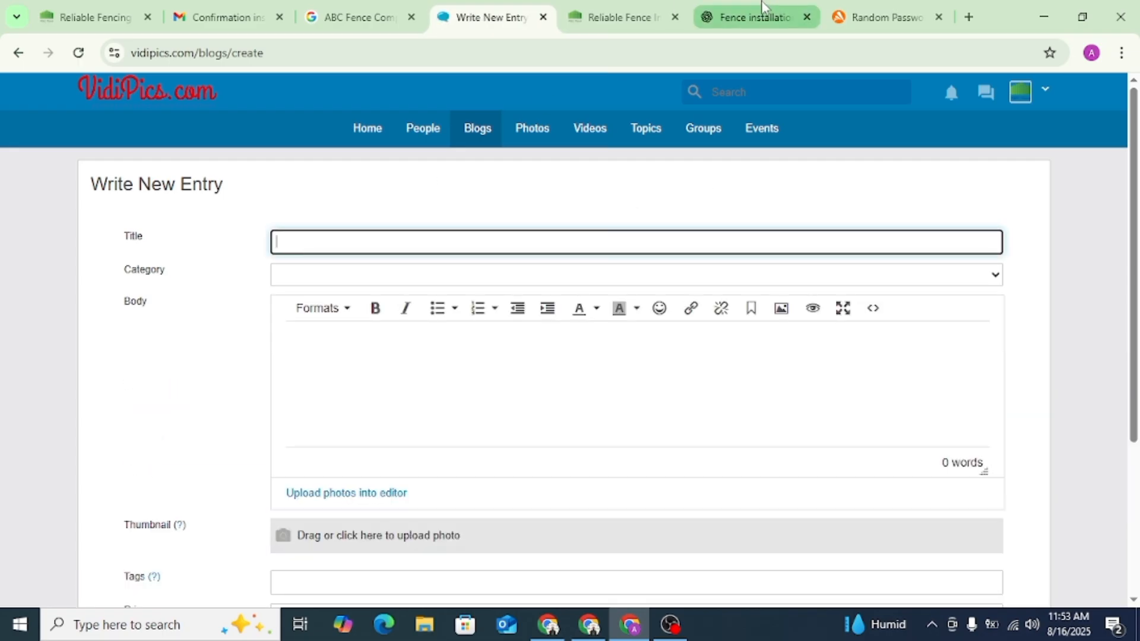
pyautogui.click(753, 17)
pyautogui.scroll(3, 535, 279)
pyautogui.scroll(-3, 512, 289)
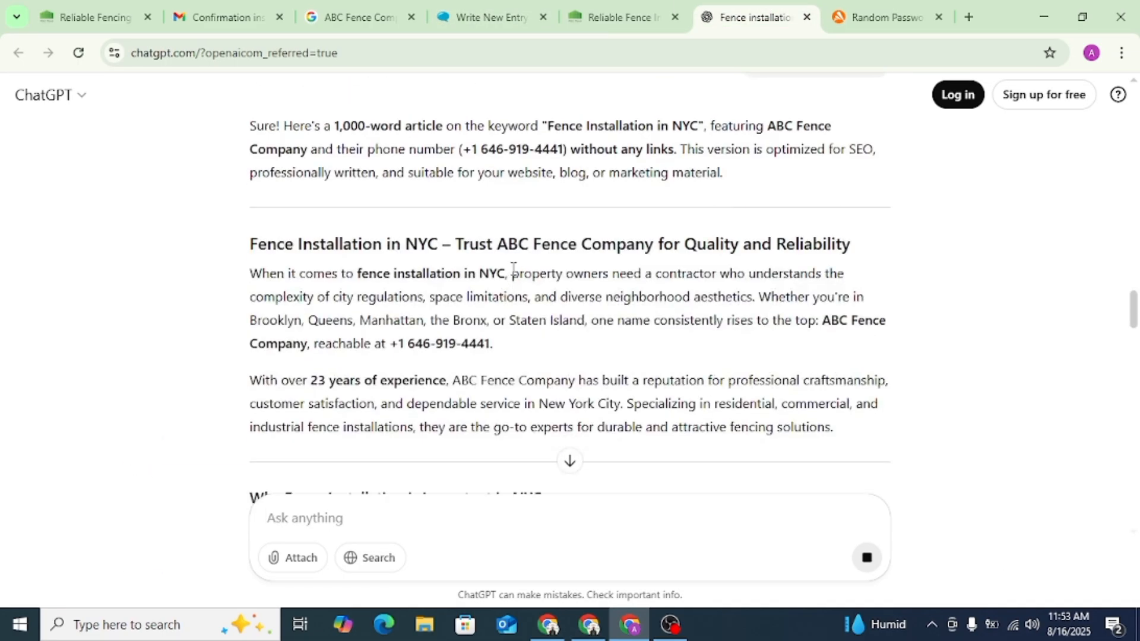
pyautogui.doubleClick(514, 245)
pyautogui.click(512, 243)
pyautogui.tripleClick(504, 241)
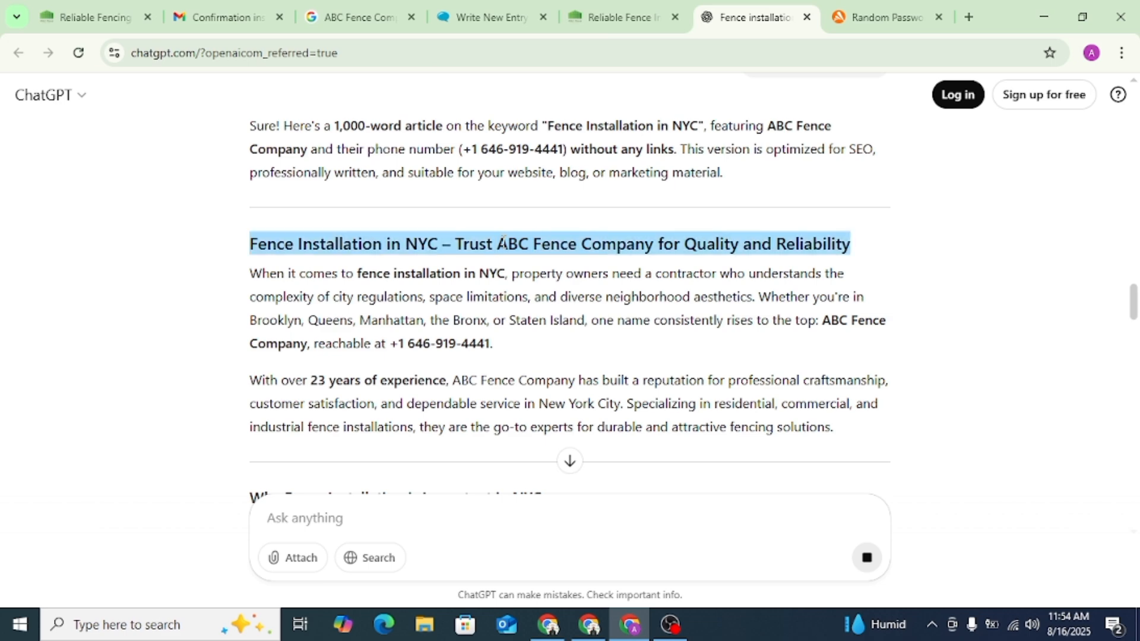
pyautogui.click(487, 16)
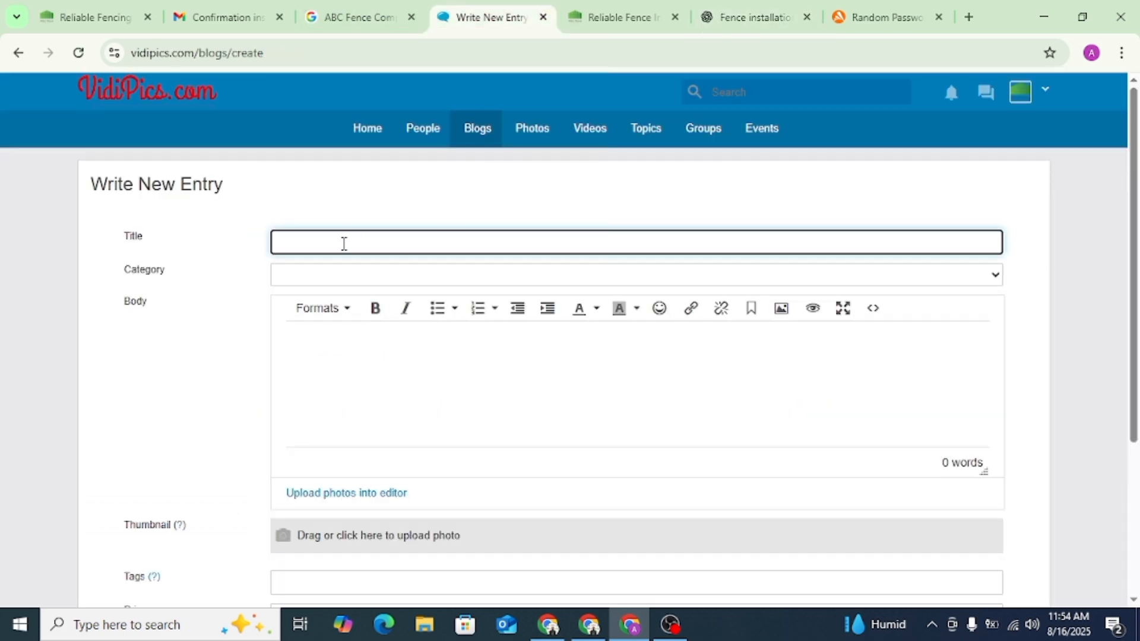
pyautogui.hotkey('ctrl', 'v')
# - Set the blog entry's category to Personal
pyautogui.click(329, 282)
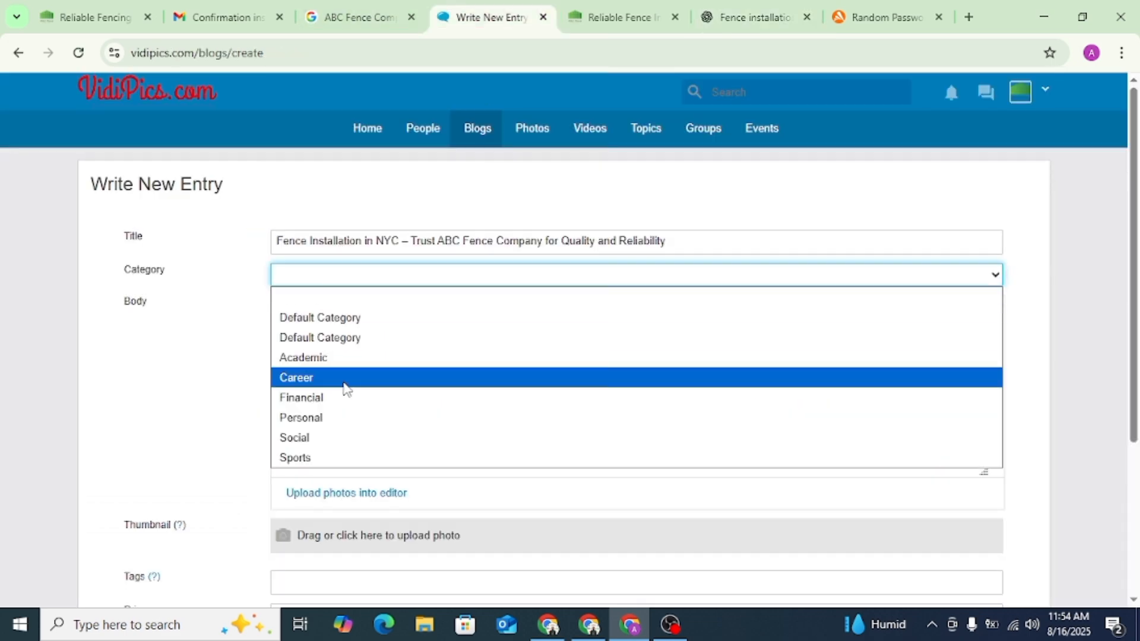
pyautogui.click(336, 418)
pyautogui.click(328, 369)
# - Copy the ChatGPT article from its introduction through the "Special Services: Bridging and Construction Fences" section into the blog body
pyautogui.click(753, 16)
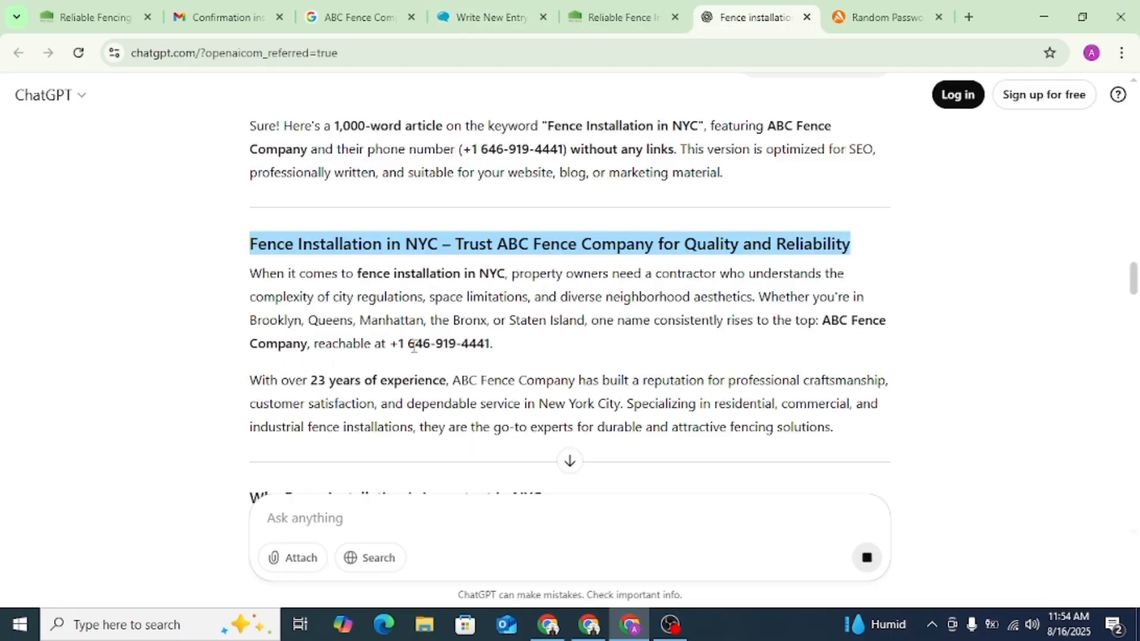
pyautogui.moveTo(256, 276); pyautogui.dragTo(567, 222)
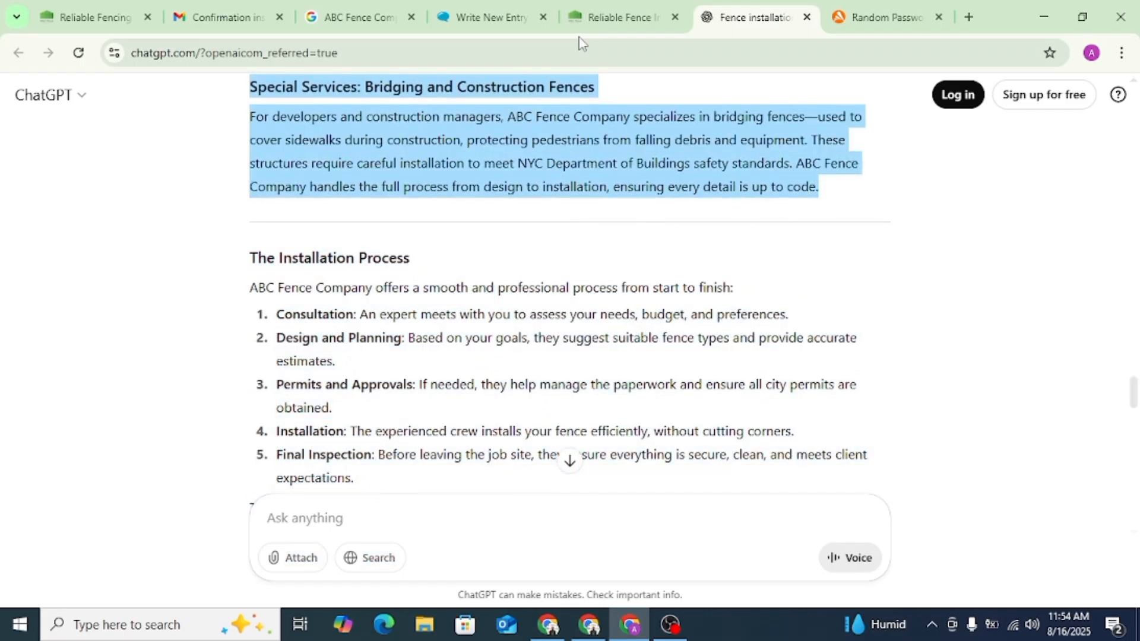
pyautogui.click(498, 19)
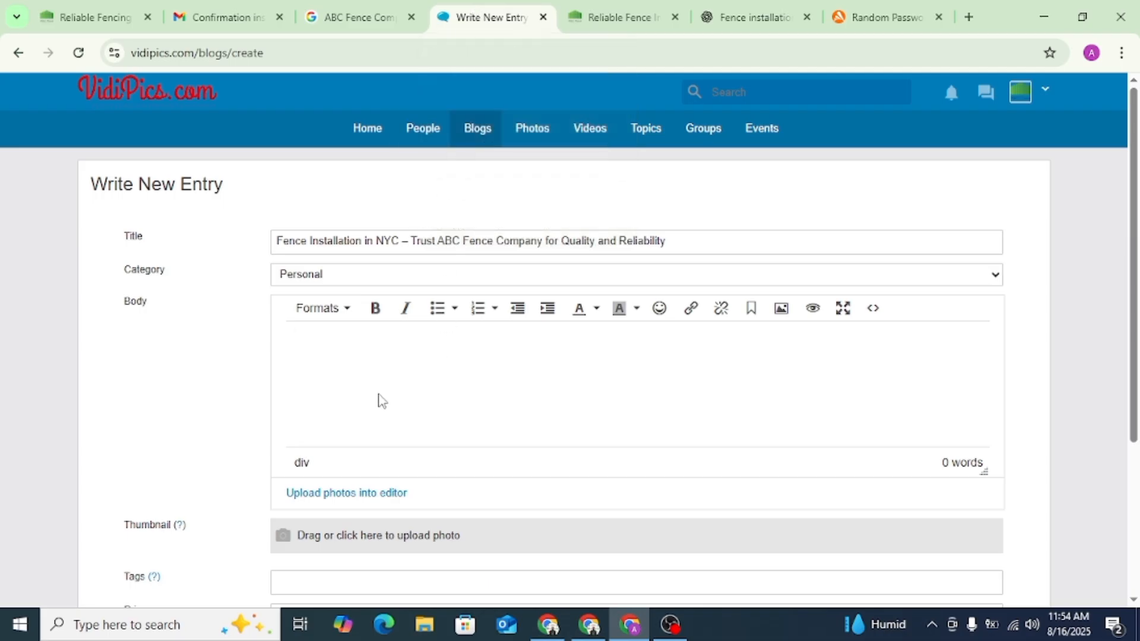
pyautogui.click(382, 401)
pyautogui.hotkey('ctrl', 'v')
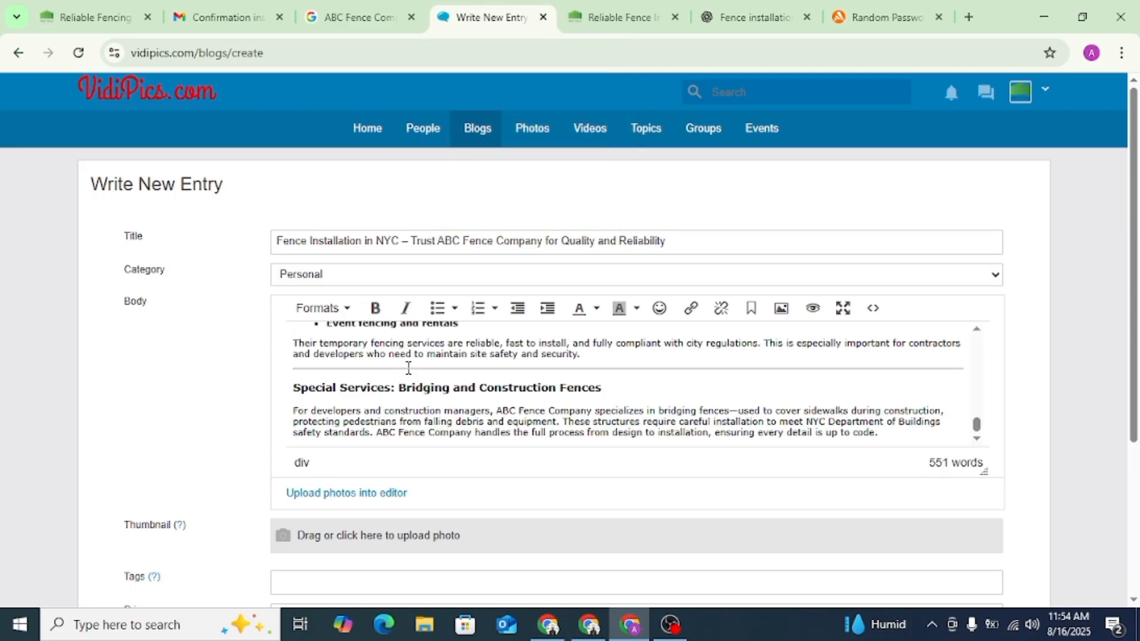
# - Remove the horizontal separator lines between the sections of the blog body
pyautogui.click(409, 368)
pyautogui.scroll(10, 409, 368)
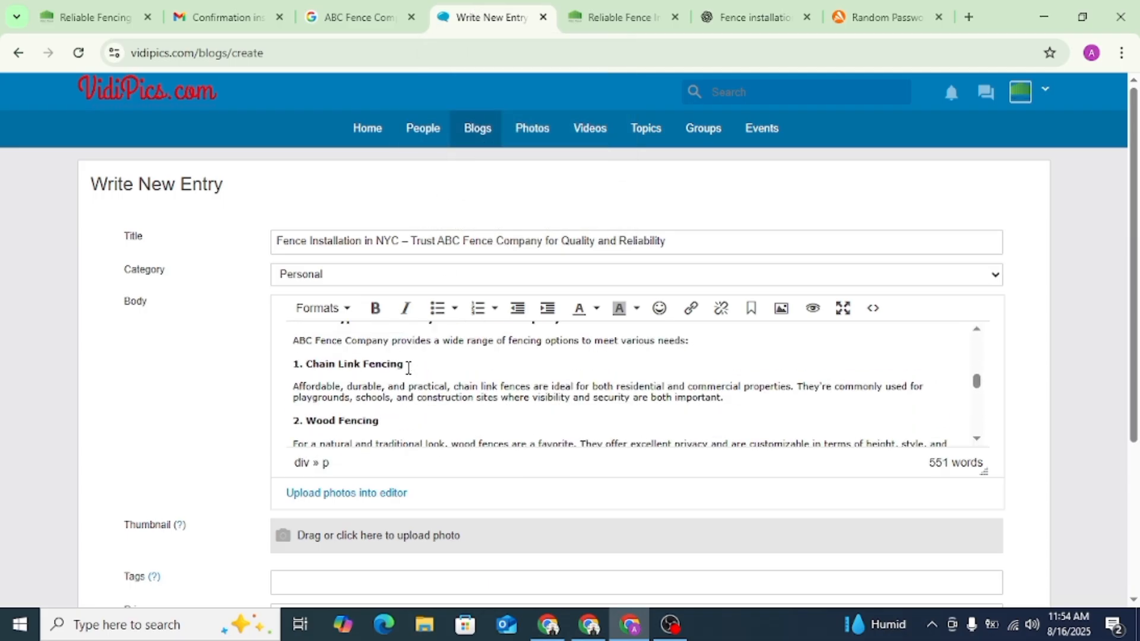
pyautogui.scroll(3, 409, 368)
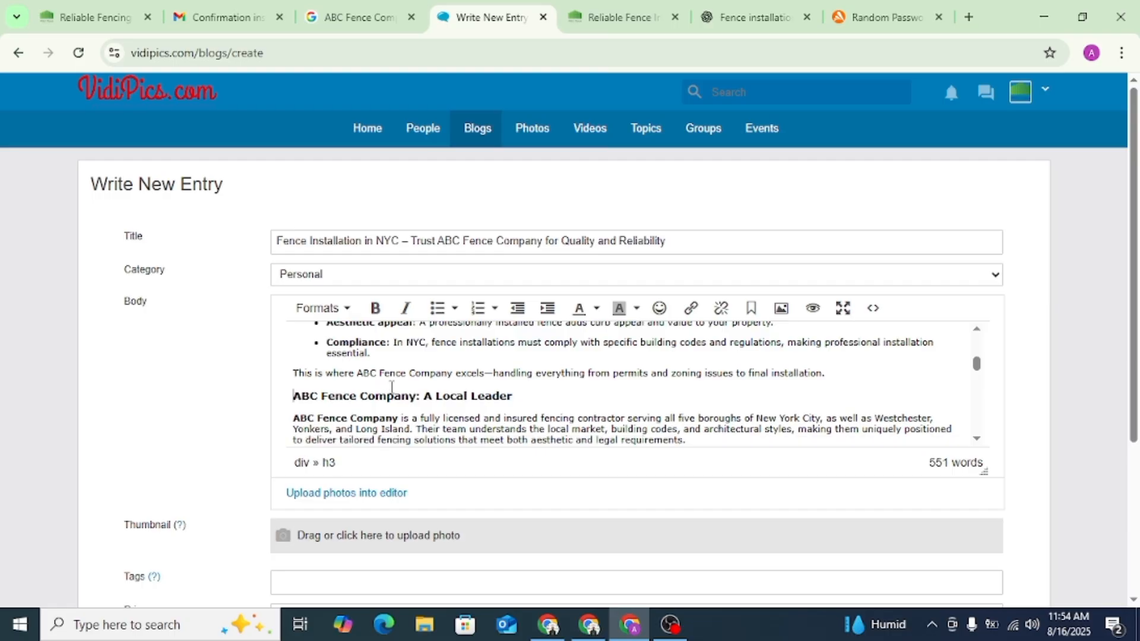
pyautogui.scroll(5, 392, 394)
pyautogui.click(380, 423)
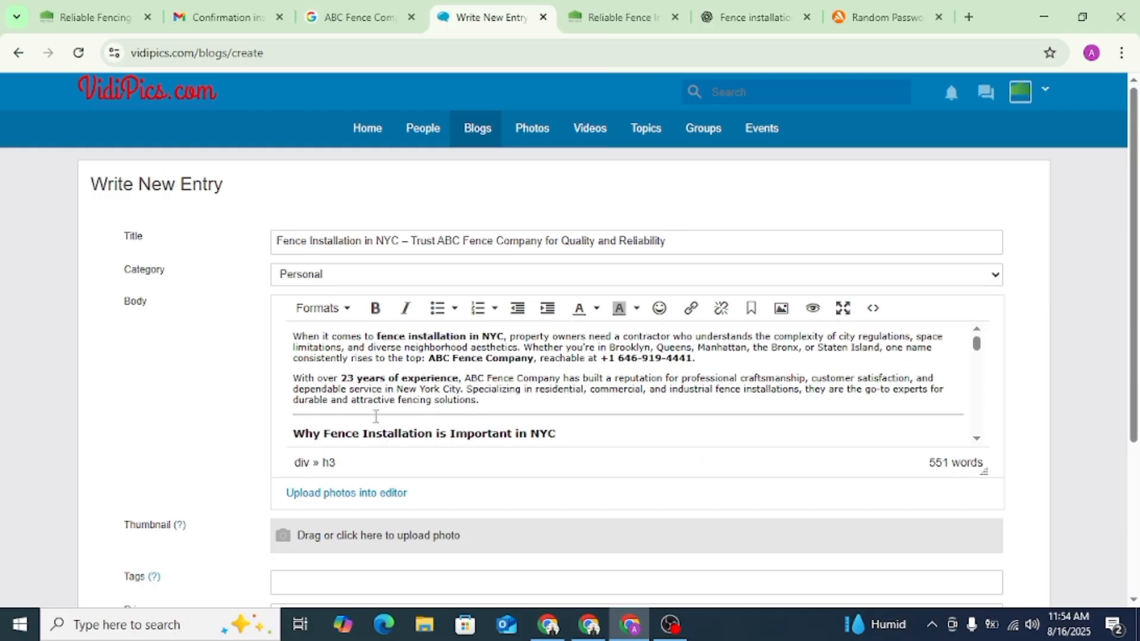
pyautogui.press('BackSpace')
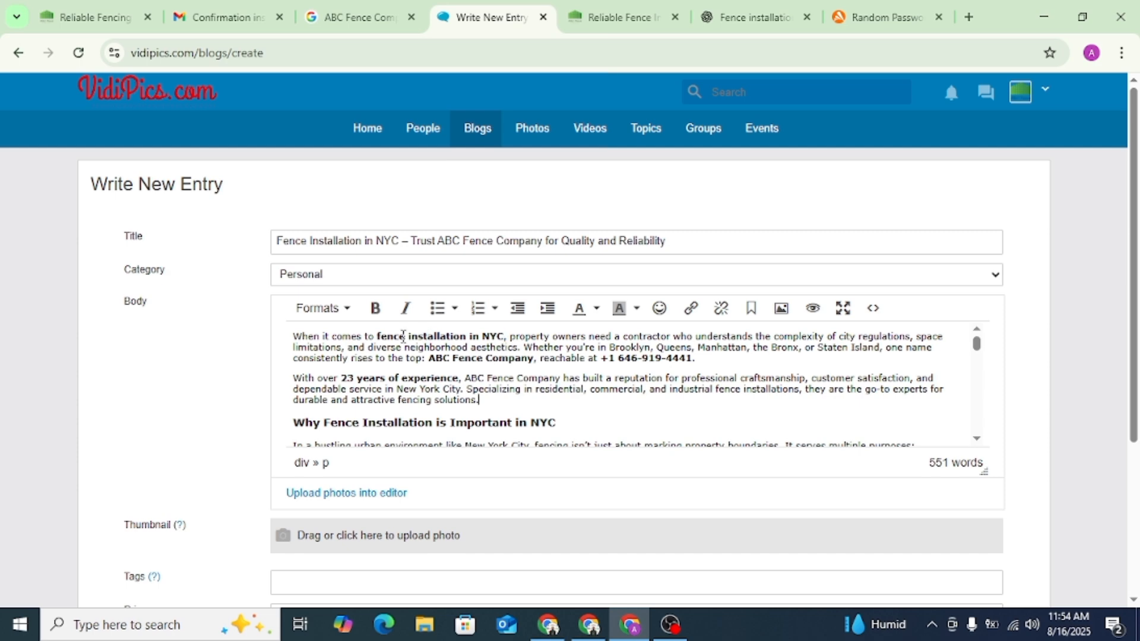
# - Copy the address of the queensfence.com Fence Installation in NYC page and return to the blog entry
pyautogui.click(621, 17)
pyautogui.click(323, 54)
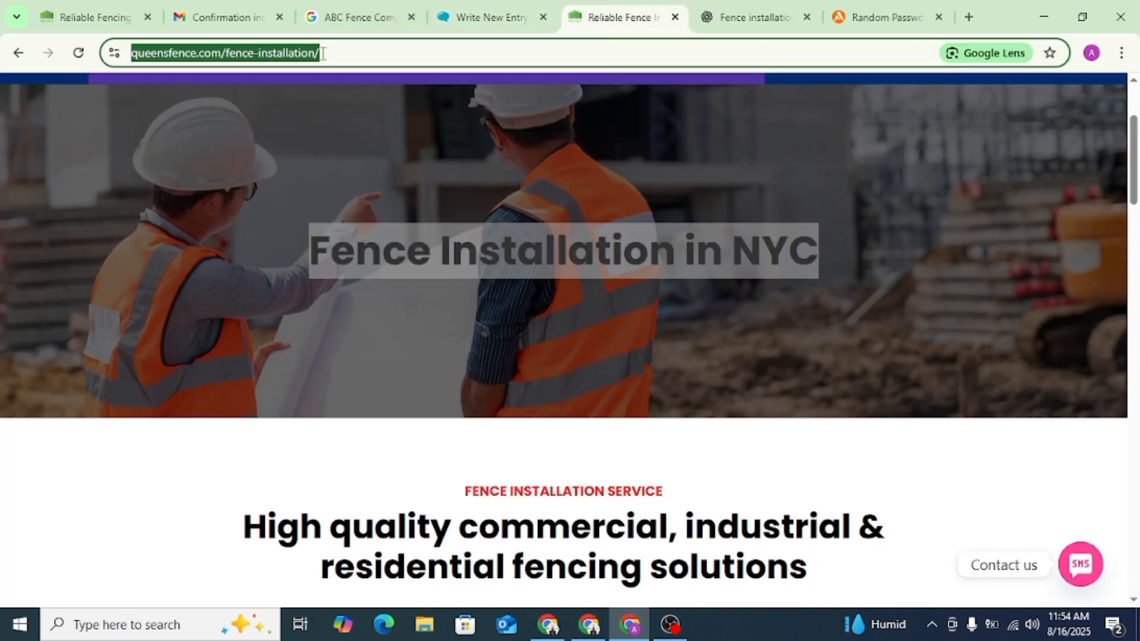
pyautogui.rightClick(323, 53)
pyautogui.click(324, 201)
pyautogui.click(487, 16)
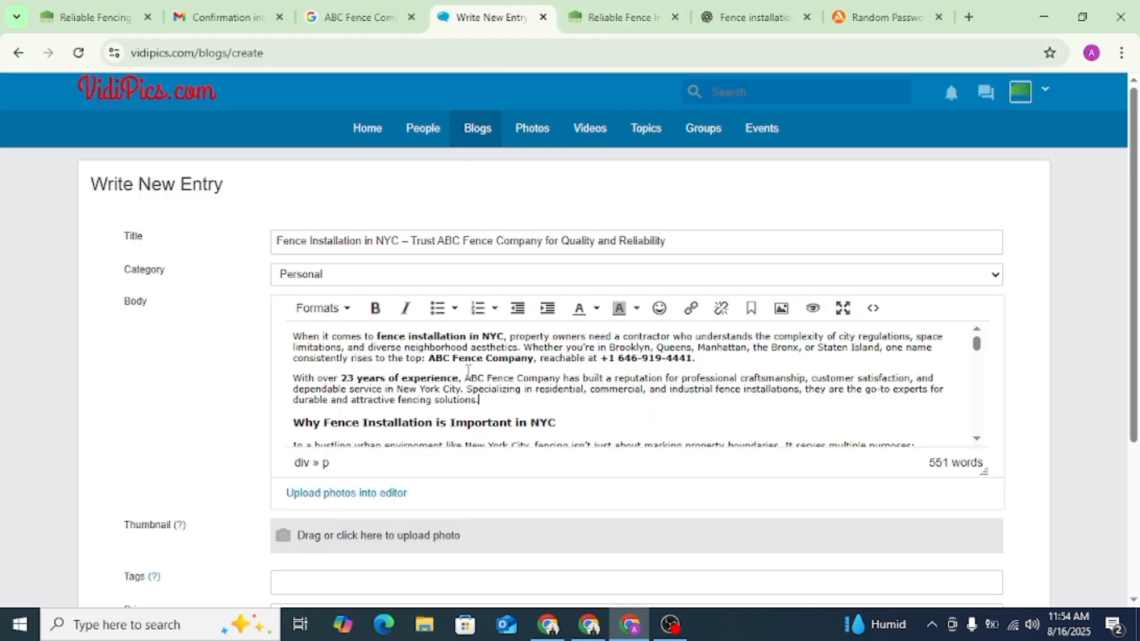
pyautogui.moveTo(504, 335); pyautogui.dragTo(380, 342)
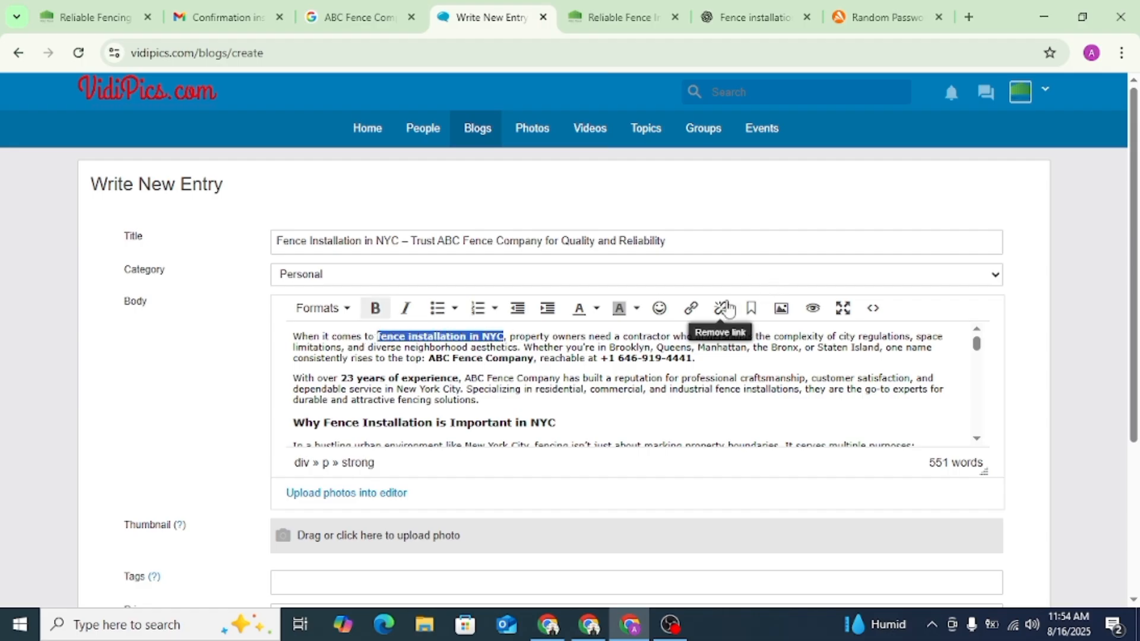
pyautogui.click(690, 308)
pyautogui.hotkey('ctrl', 'v')
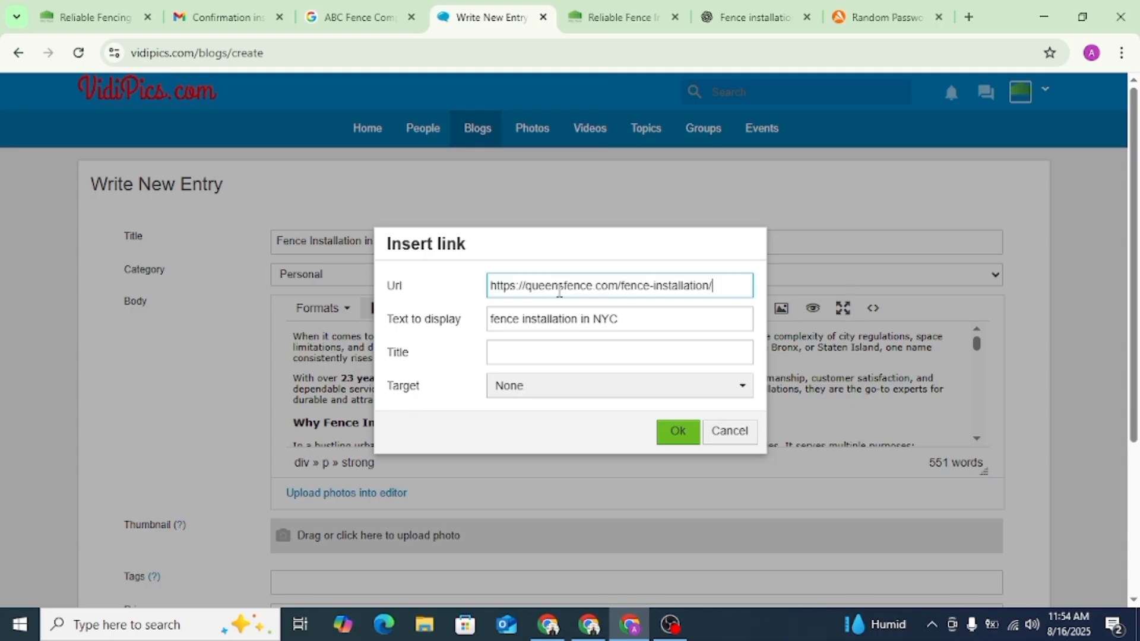
pyautogui.click(678, 431)
pyautogui.click(568, 395)
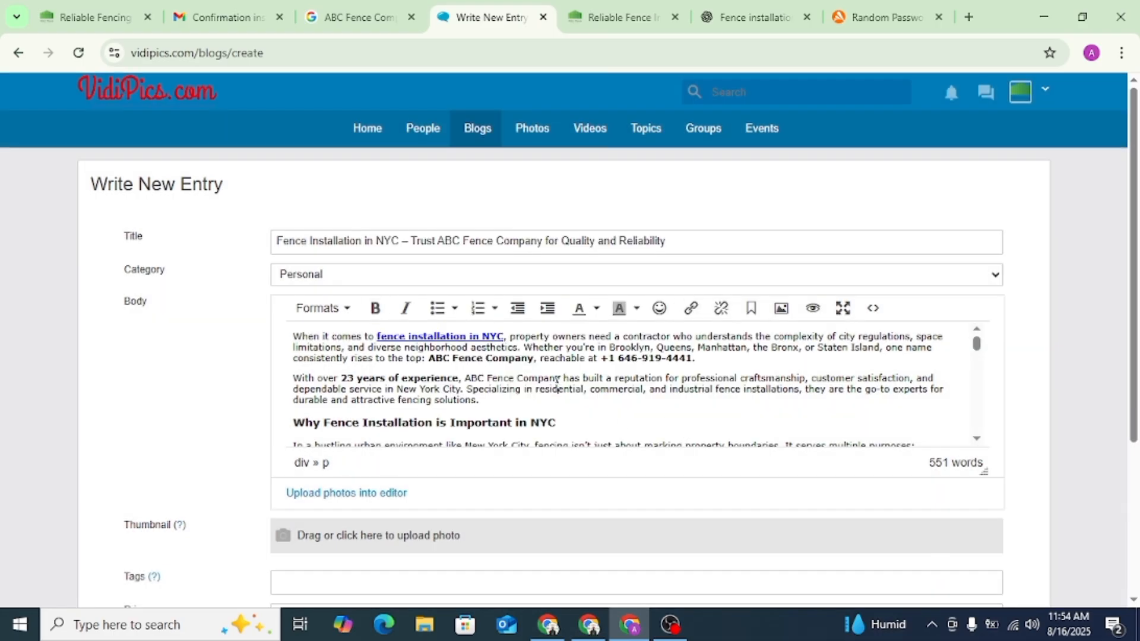
pyautogui.scroll(-10, 567, 395)
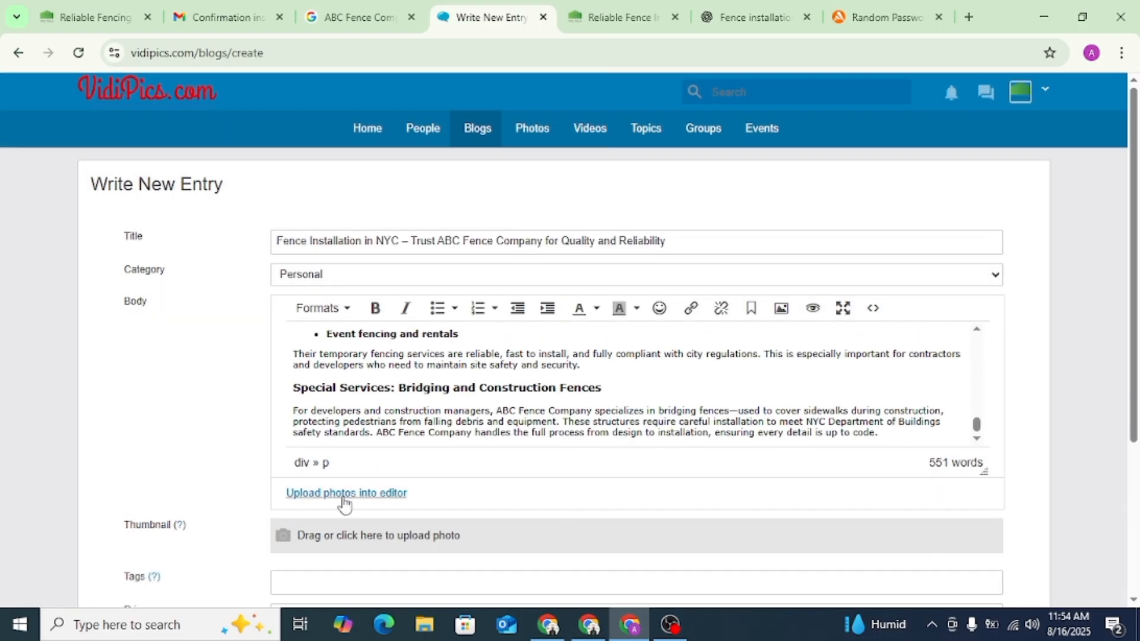
pyautogui.scroll(-4, 544, 478)
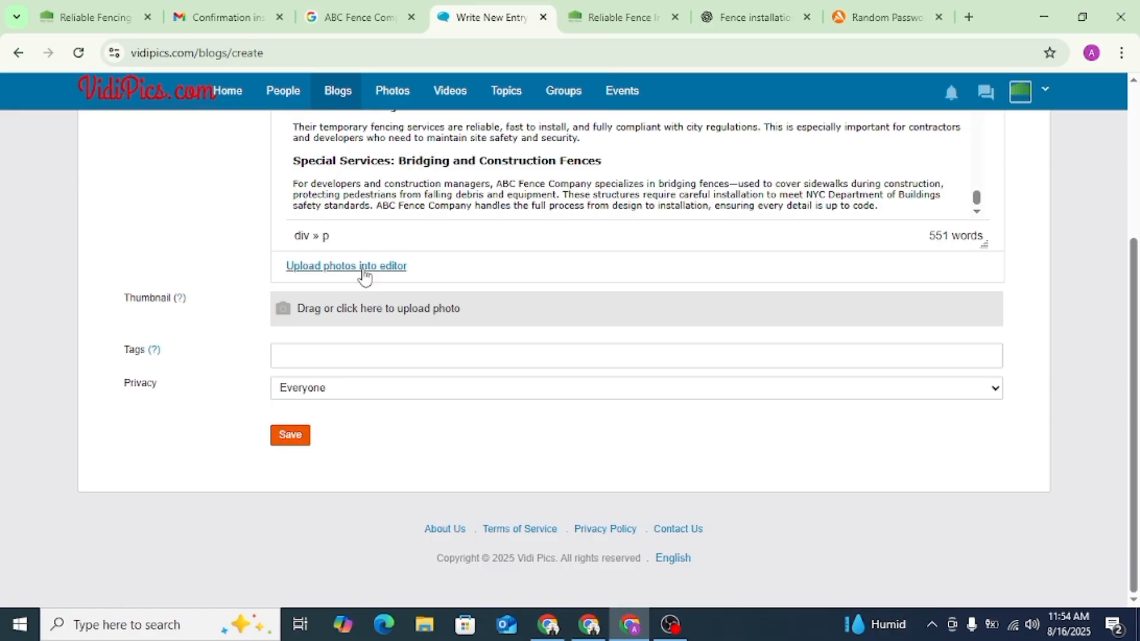
pyautogui.click(364, 312)
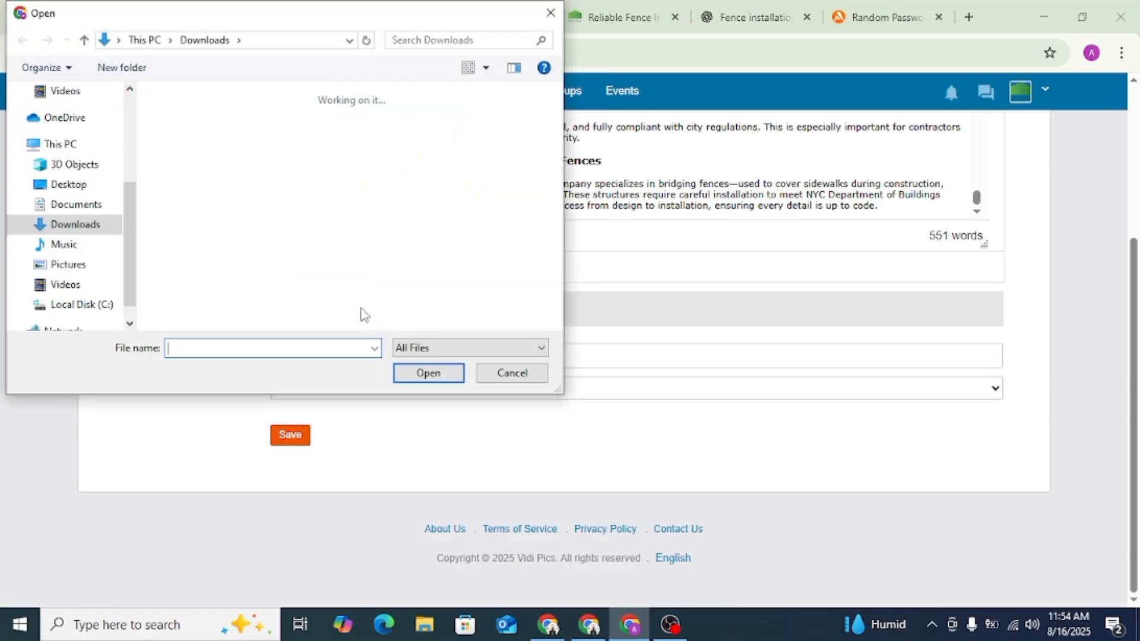
pyautogui.click(550, 13)
# - Save the tan and white driveway fence photo from ABC Fence Company's Google photo gallery to Downloads
pyautogui.click(357, 17)
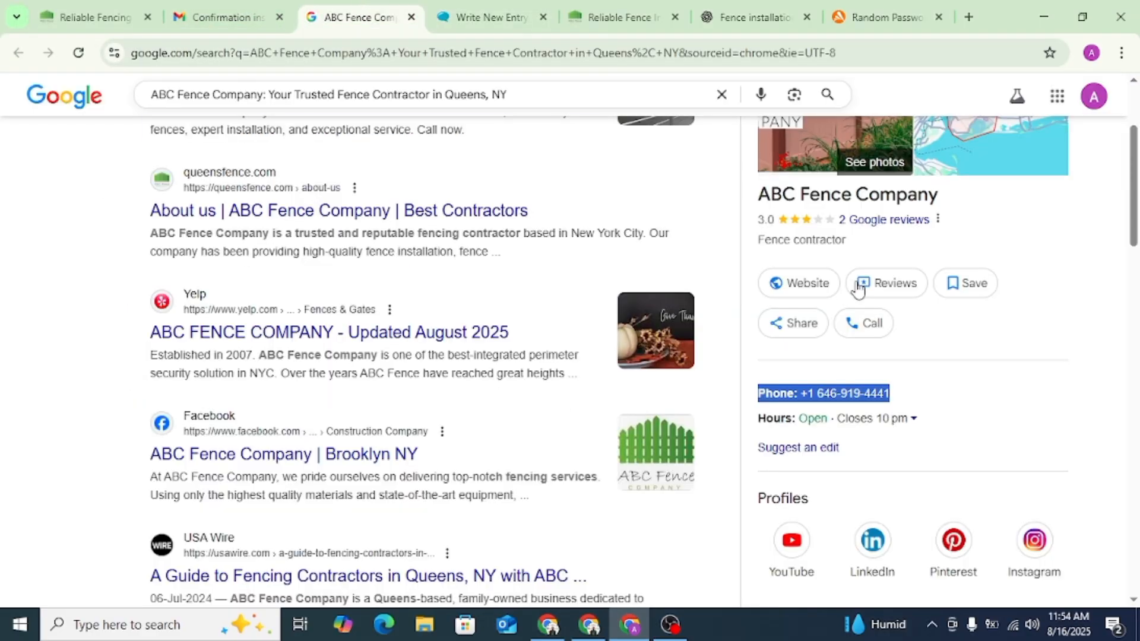
pyautogui.scroll(3, 861, 297)
pyautogui.click(838, 255)
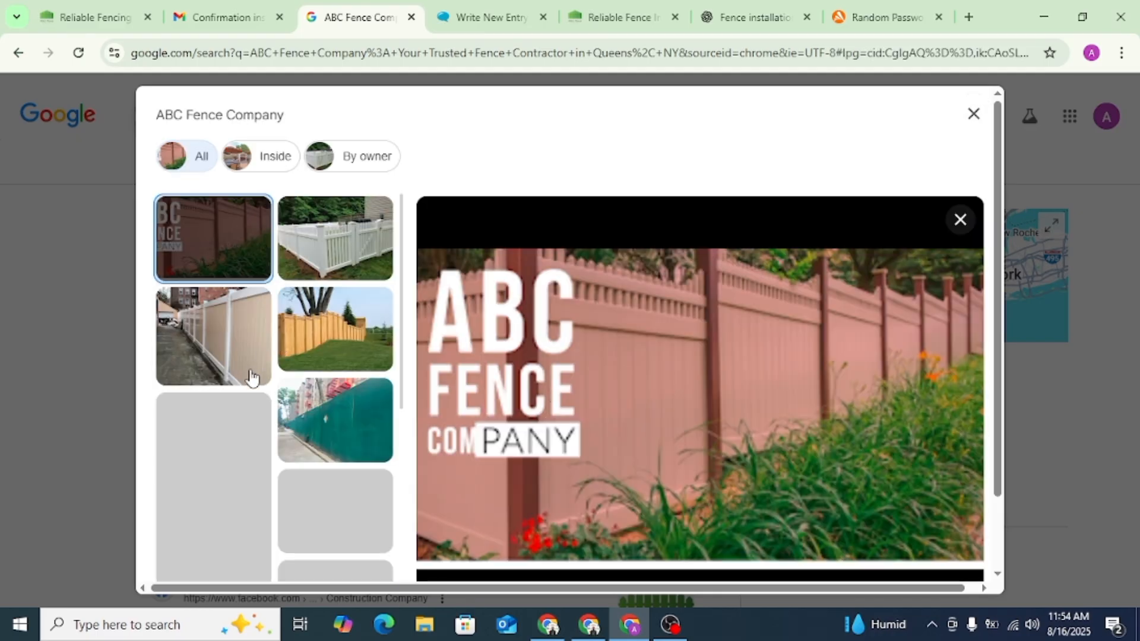
pyautogui.click(230, 331)
pyautogui.rightClick(654, 314)
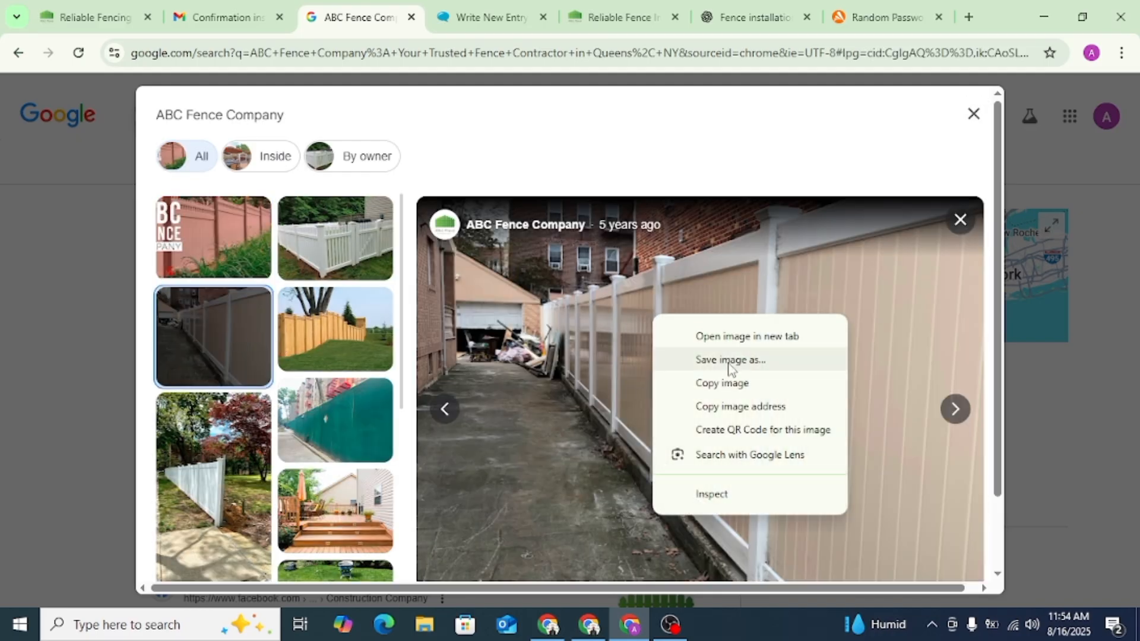
pyautogui.click(729, 362)
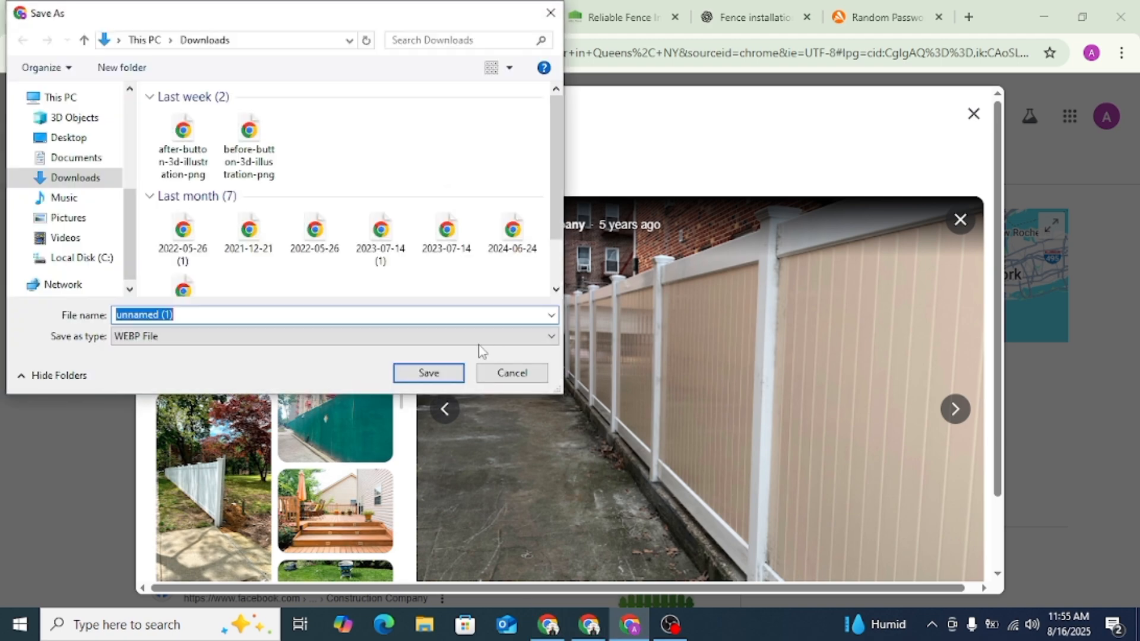
pyautogui.click(427, 374)
# - Try to upload the downloaded image unnamed (1).webp as the blog entry's thumbnail
pyautogui.click(482, 17)
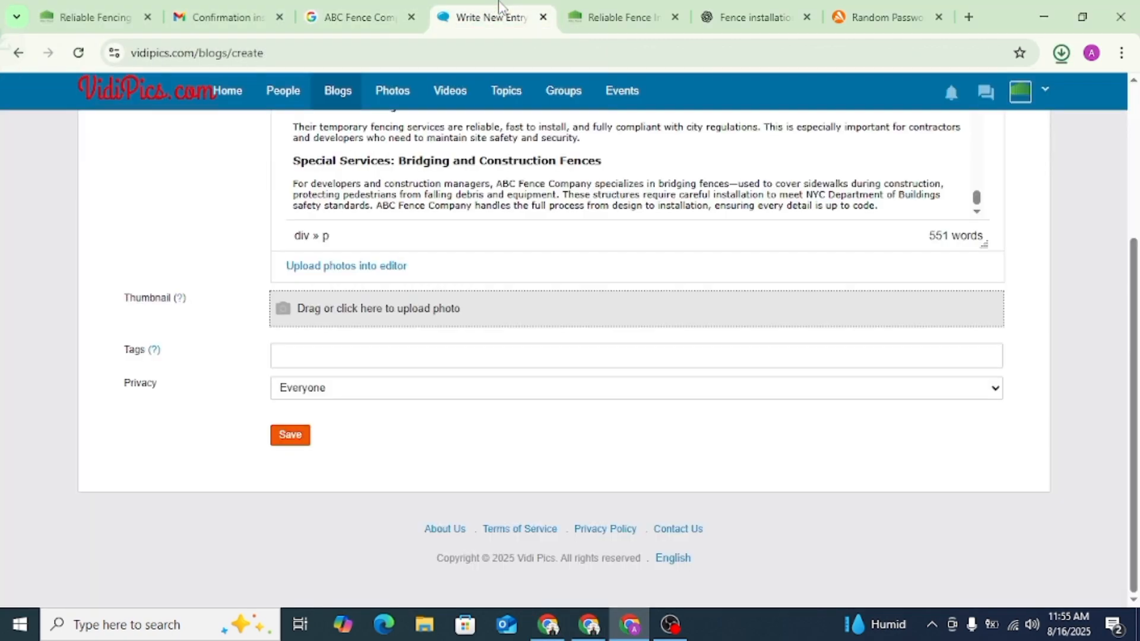
pyautogui.click(322, 318)
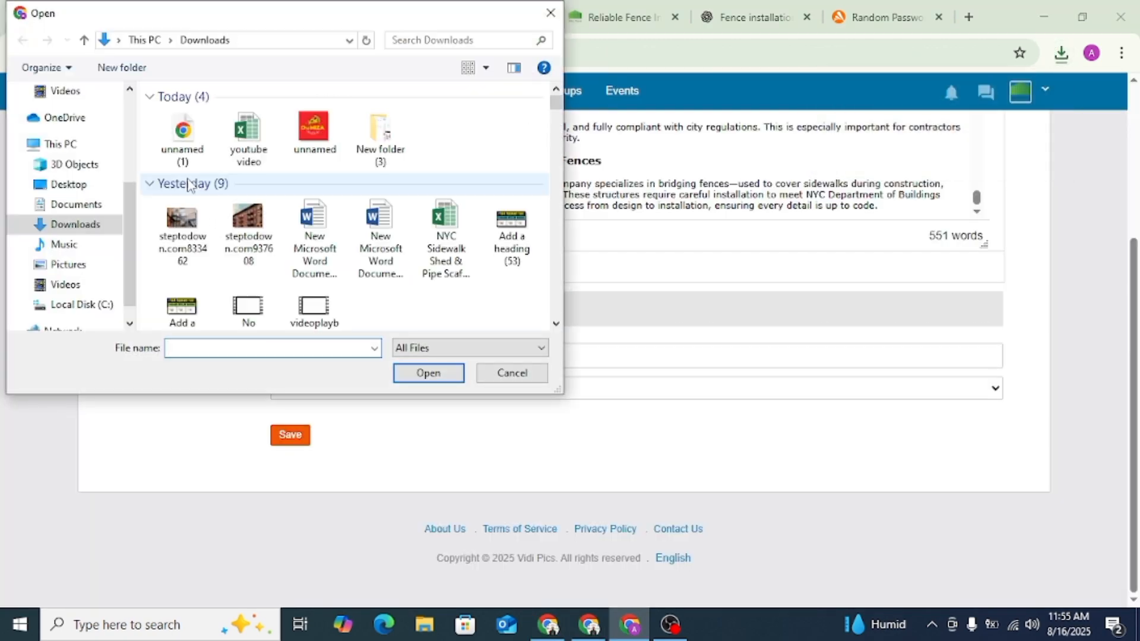
pyautogui.click(183, 141)
pyautogui.click(443, 373)
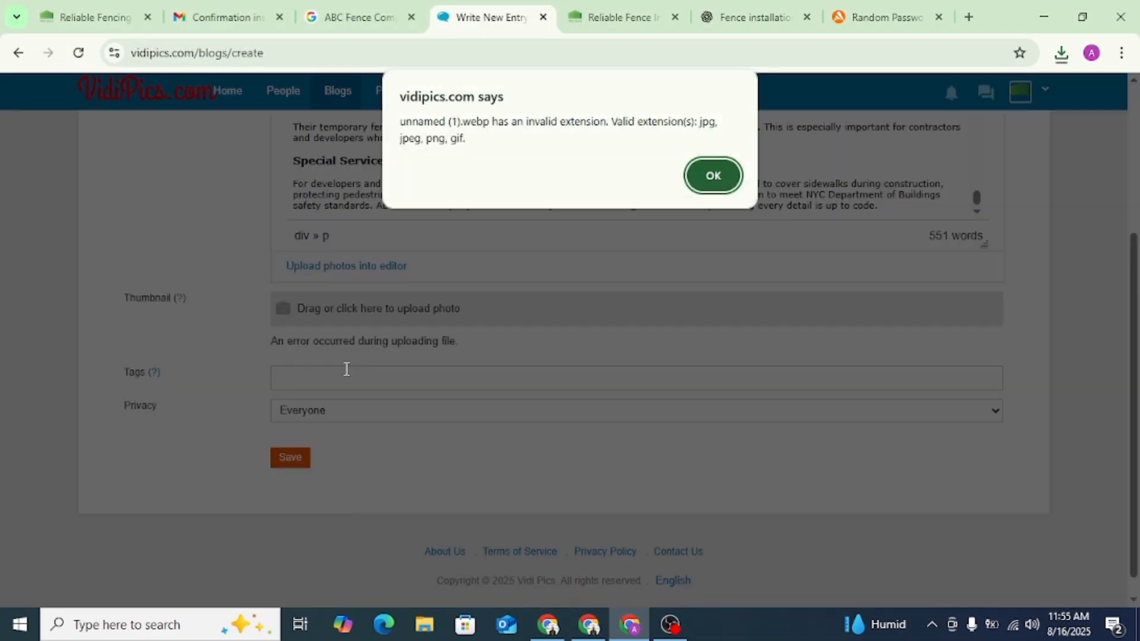
pyautogui.click(712, 178)
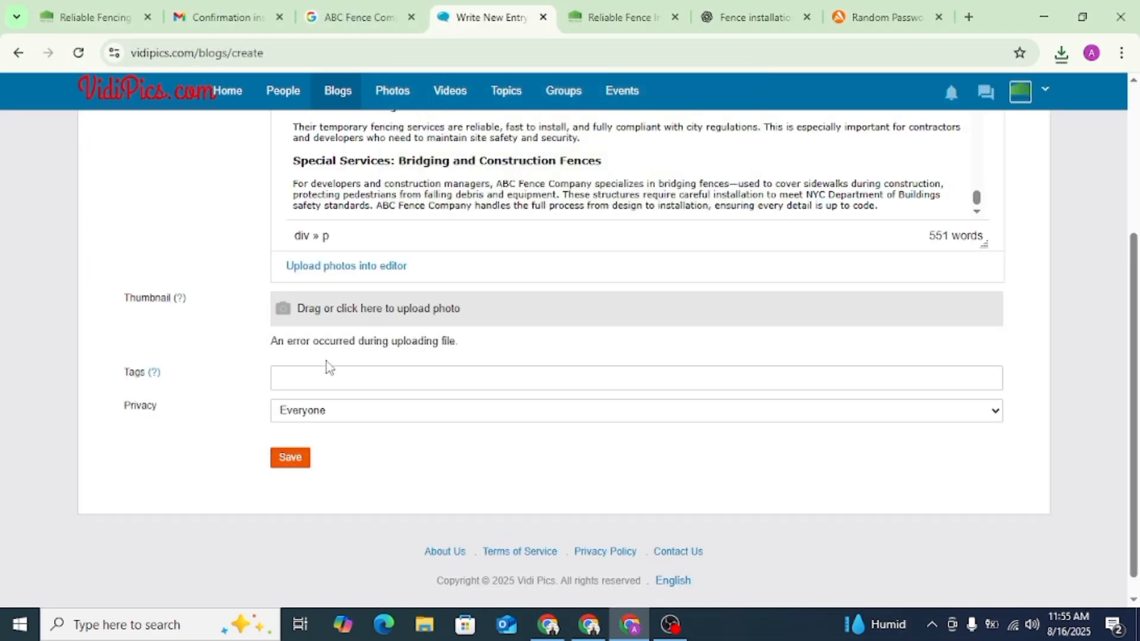
# - Copy "Fence Installation in NYC" from the blog title into the entry's tags
pyautogui.click(318, 380)
pyautogui.scroll(4, 384, 345)
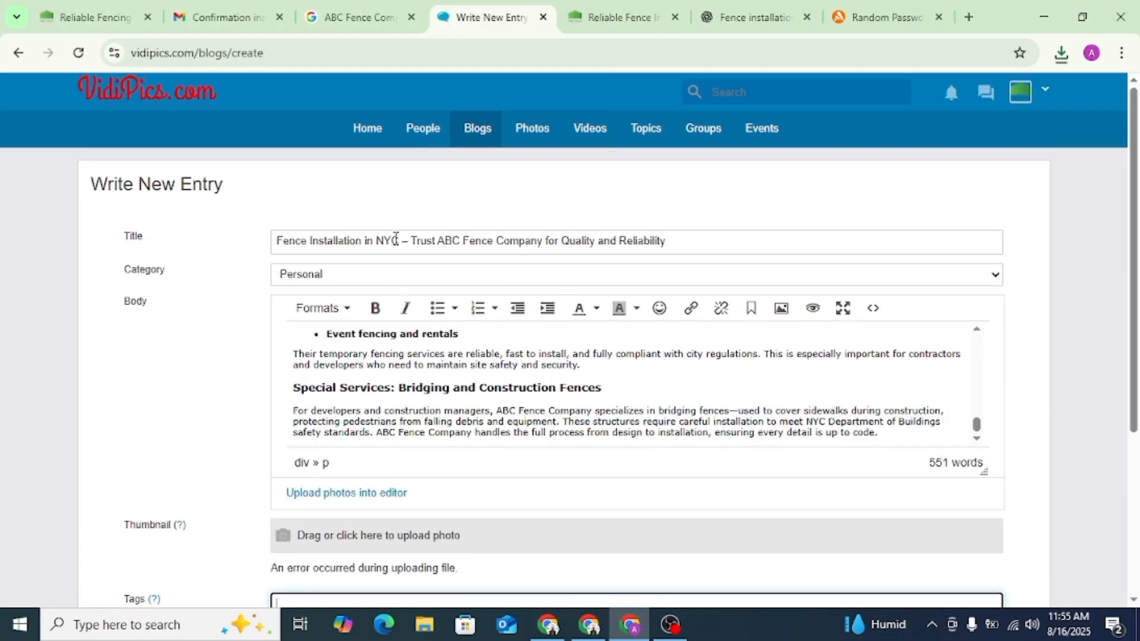
pyautogui.moveTo(396, 240); pyautogui.dragTo(276, 241)
pyautogui.scroll(-4, 481, 347)
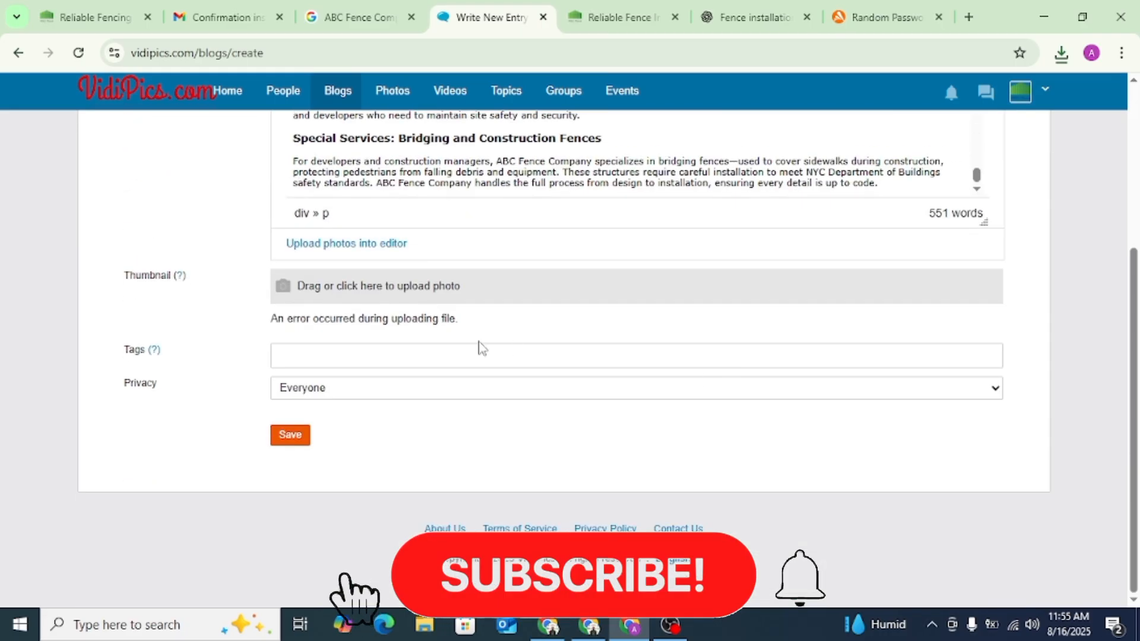
pyautogui.click(331, 356)
pyautogui.hotkey('ctrl', 'v')
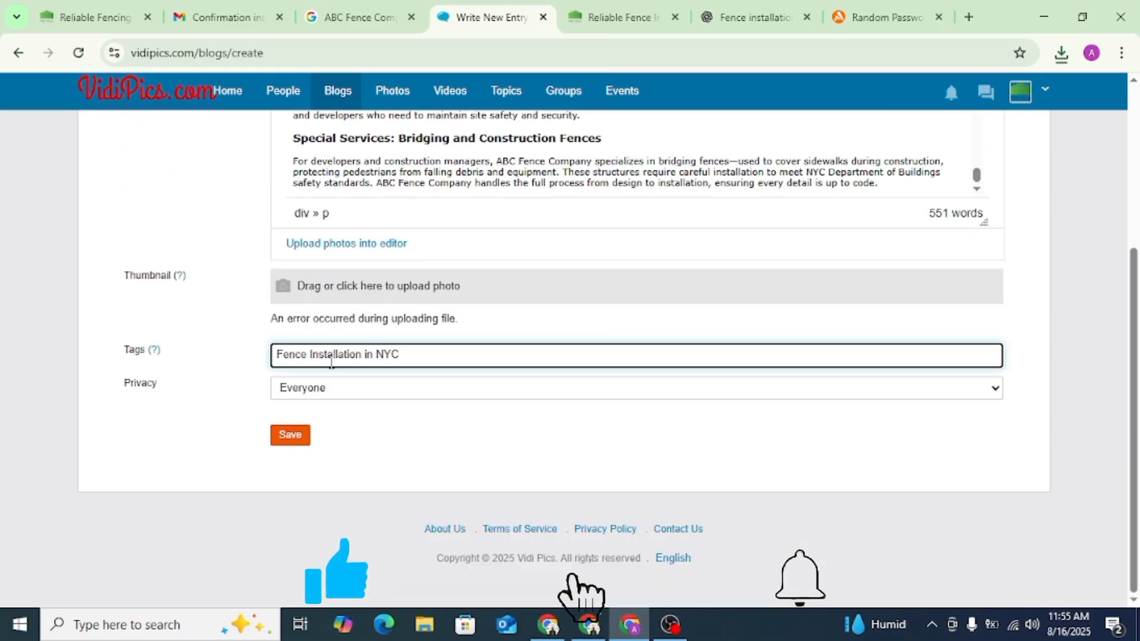
# - Add "ABC Fence Company" from the title as a second comma-separated tag and save the blog entry
pyautogui.scroll(4, 492, 333)
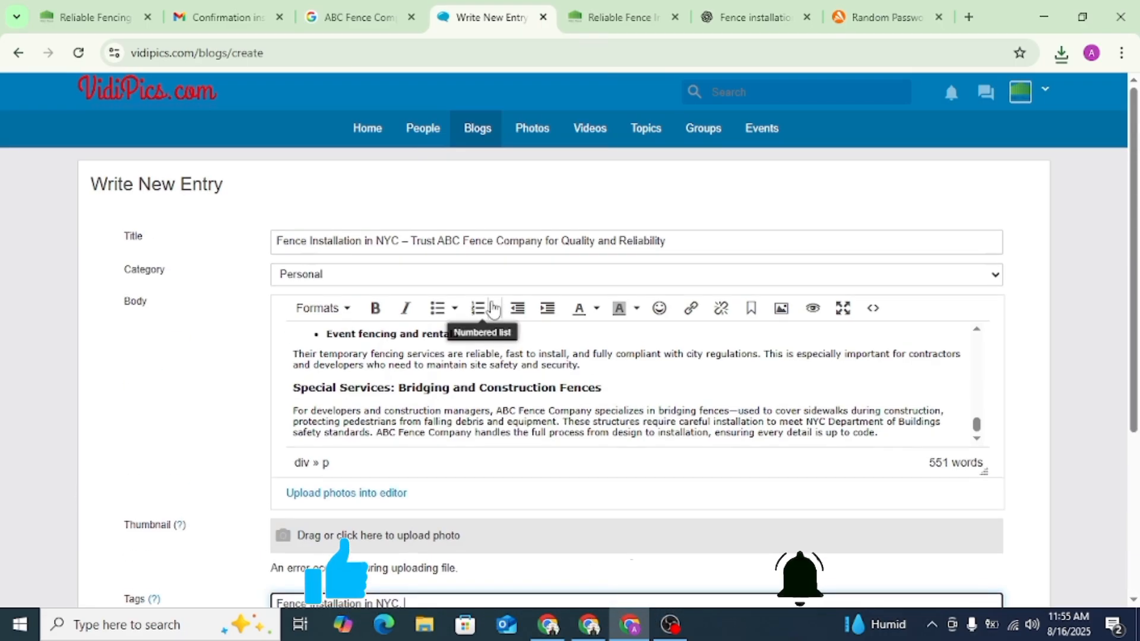
pyautogui.moveTo(438, 240); pyautogui.dragTo(558, 242)
pyautogui.hotkey('ctrl', 'c')
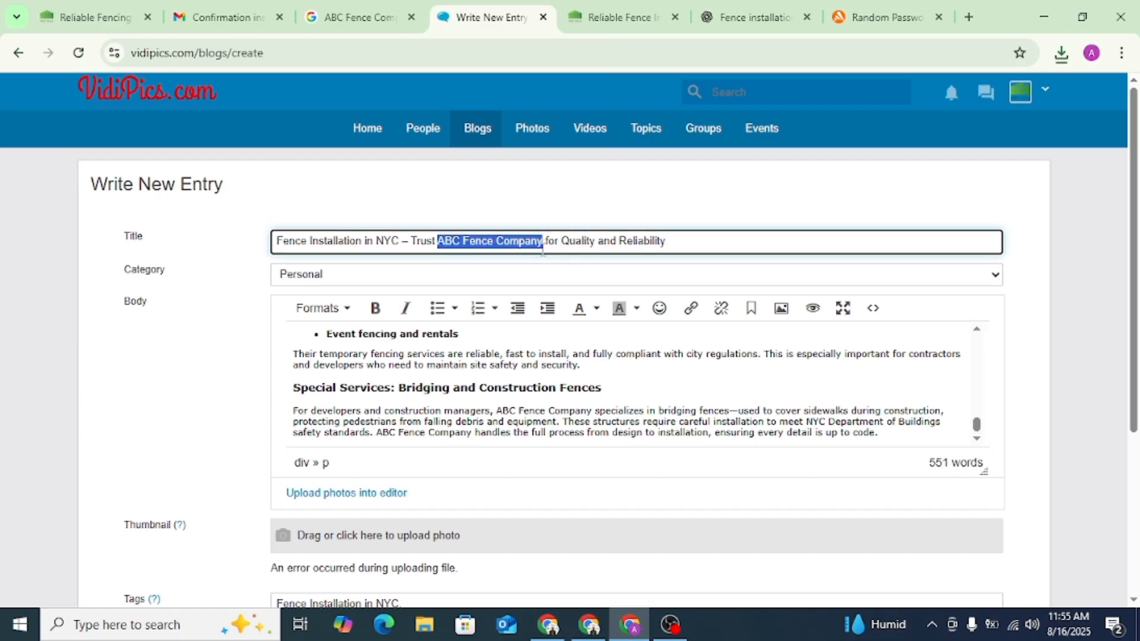
pyautogui.scroll(-4, 464, 395)
pyautogui.click(418, 351)
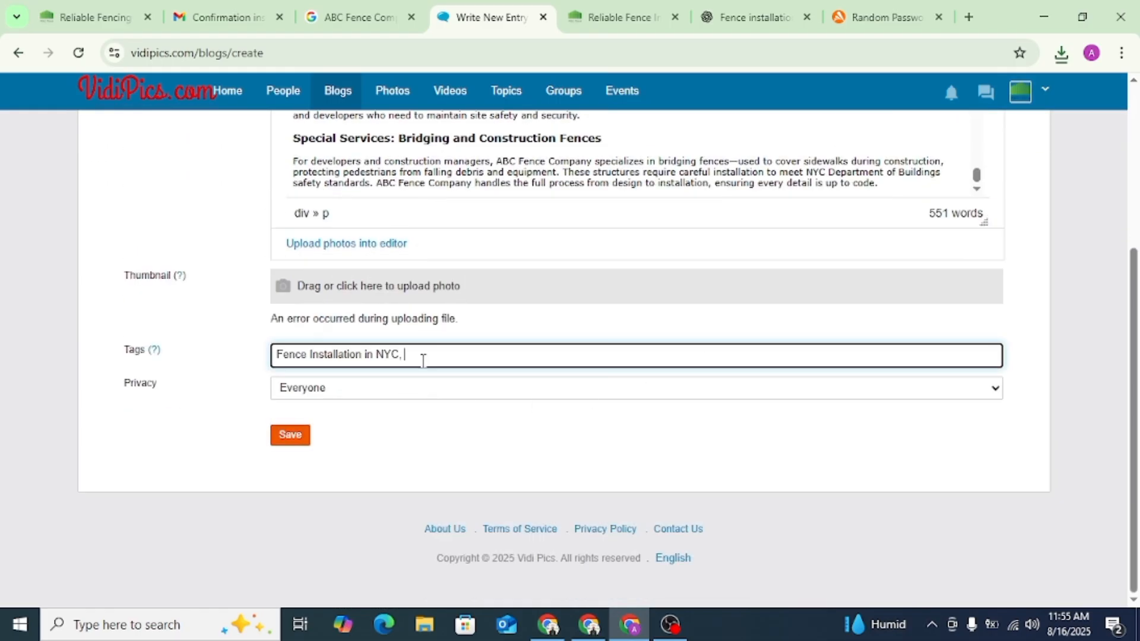
pyautogui.hotkey('ctrl', 'v')
pyautogui.click(304, 436)
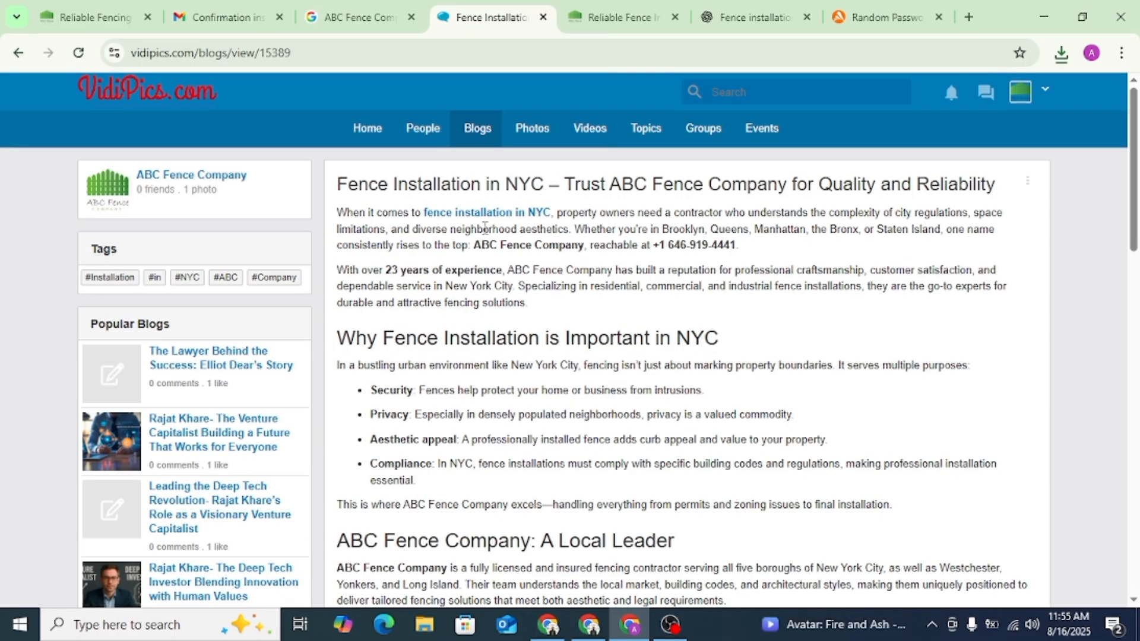
# - Inspect the HTML of the "fence installation in NYC" link in the published entry
pyautogui.rightClick(499, 213)
pyautogui.click(546, 403)
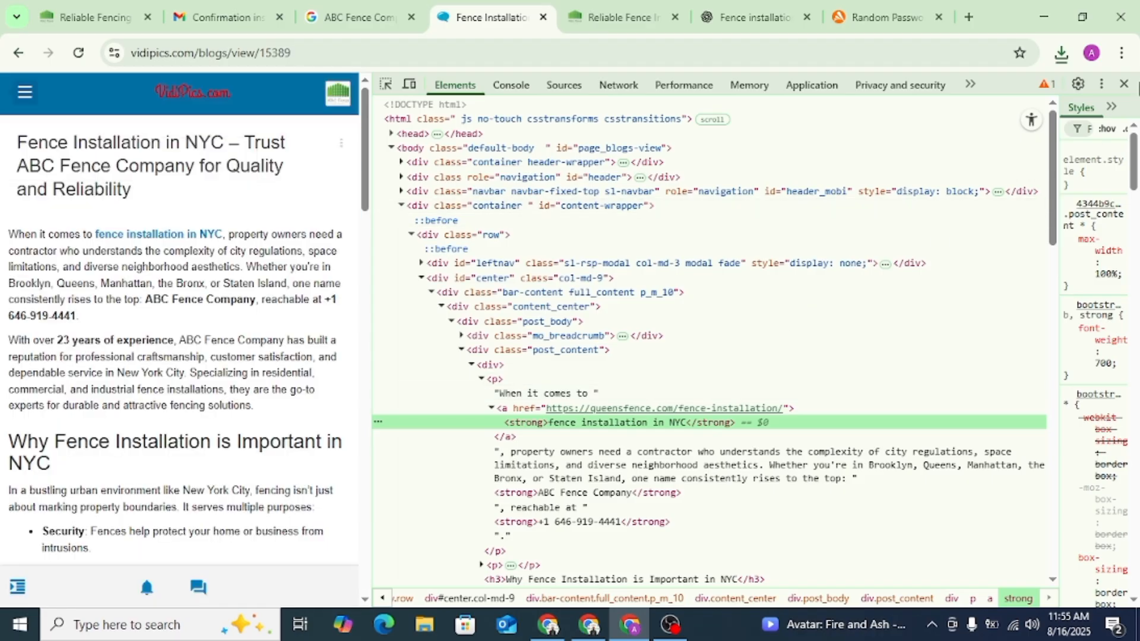
pyautogui.click(1124, 83)
# - Copy the web address of the published VidiPics blog entry
pyautogui.click(287, 53)
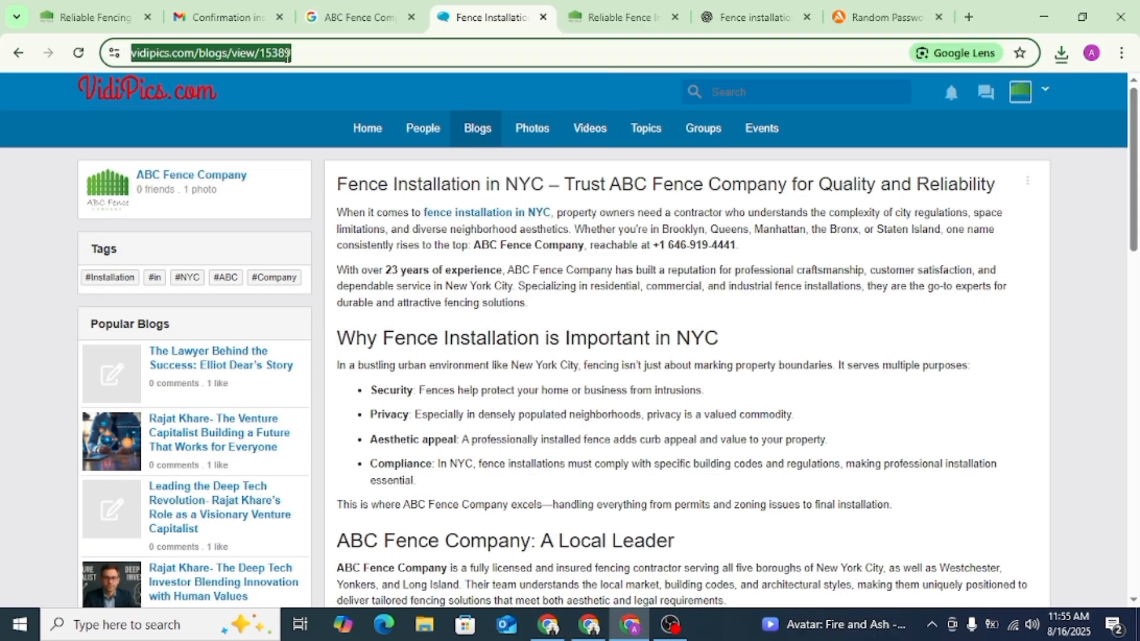
pyautogui.rightClick(288, 57)
pyautogui.click(350, 214)
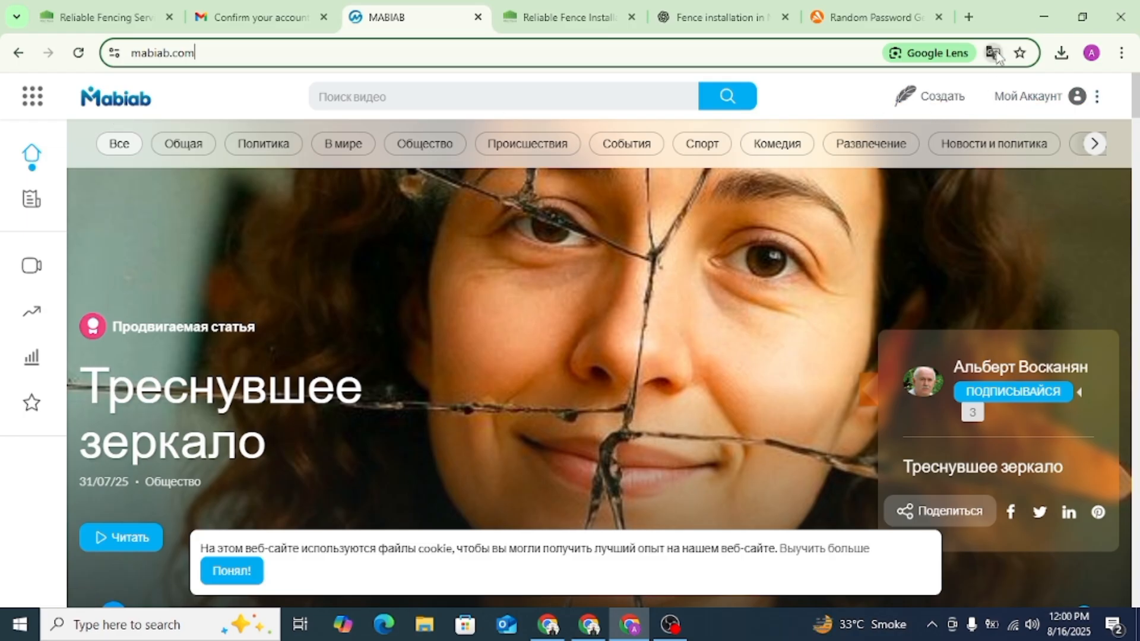
# - Reload the mabiab.com home page and translate it from Russian into English
pyautogui.click(79, 54)
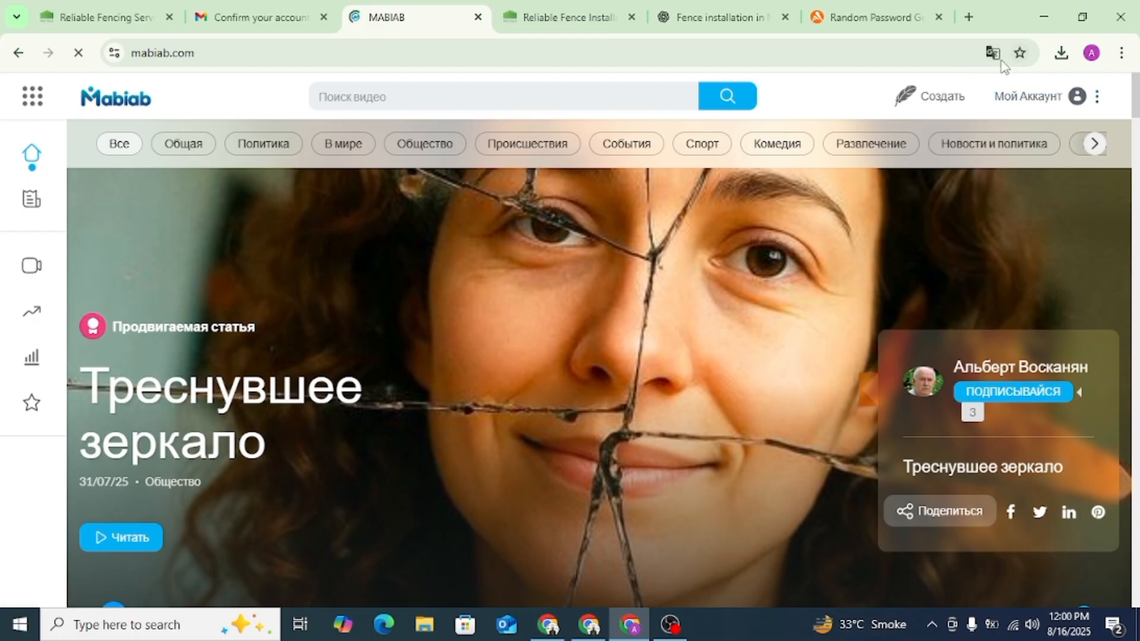
pyautogui.click(996, 59)
pyautogui.click(931, 92)
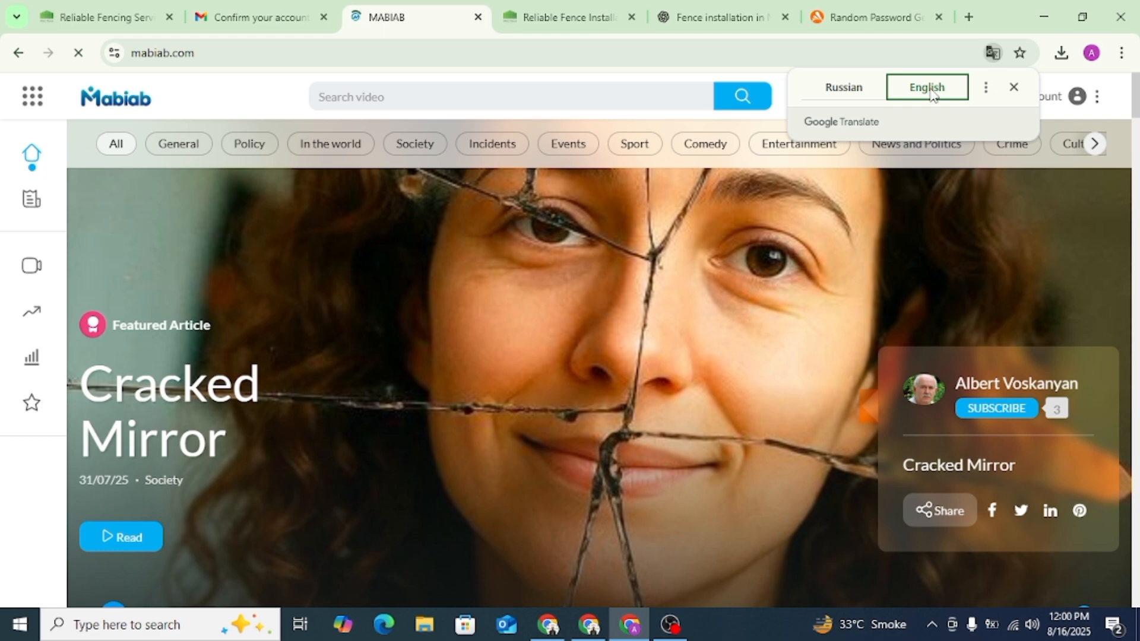
# - Open the Mabiab login form and fill in the username abcfencecompany, keeping the device remembered
pyautogui.click(1076, 106)
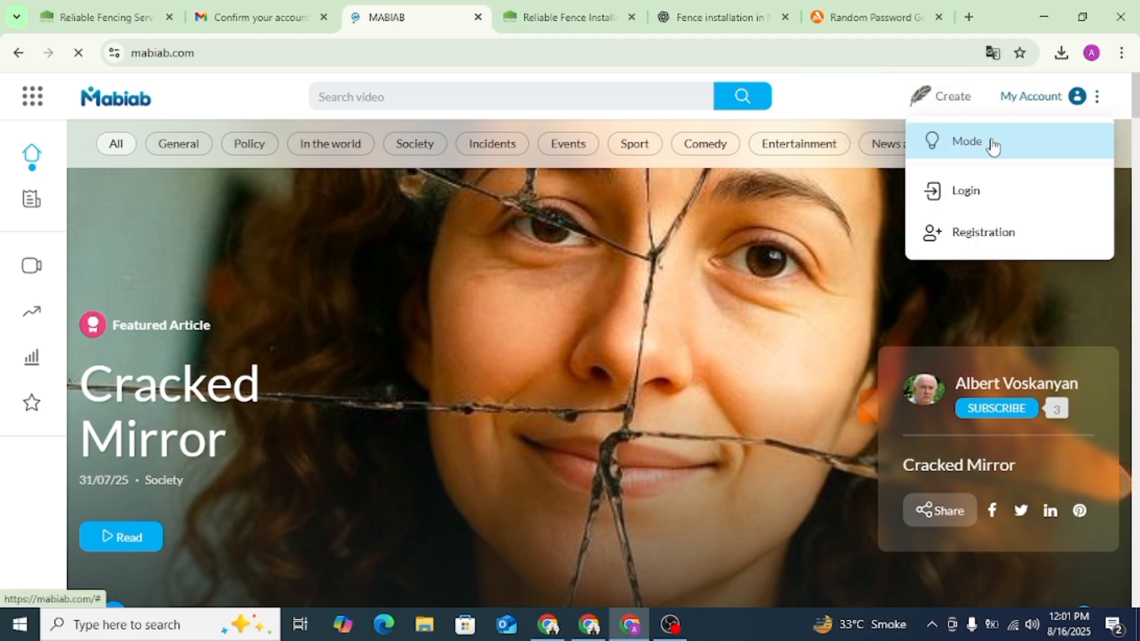
pyautogui.click(967, 191)
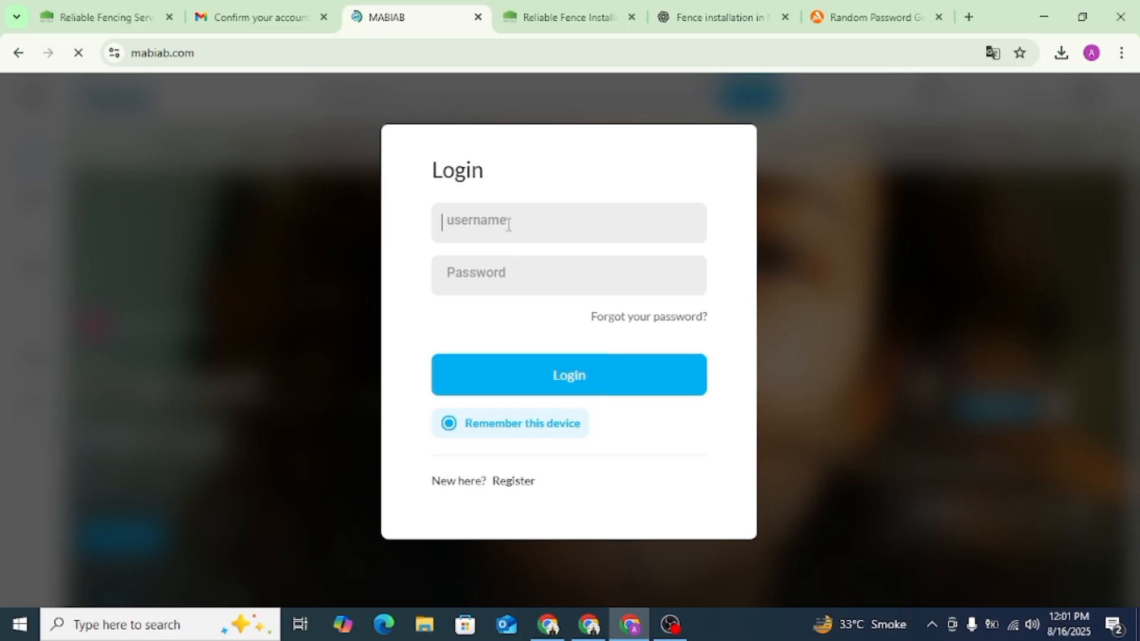
pyautogui.click(509, 226)
pyautogui.click(519, 267)
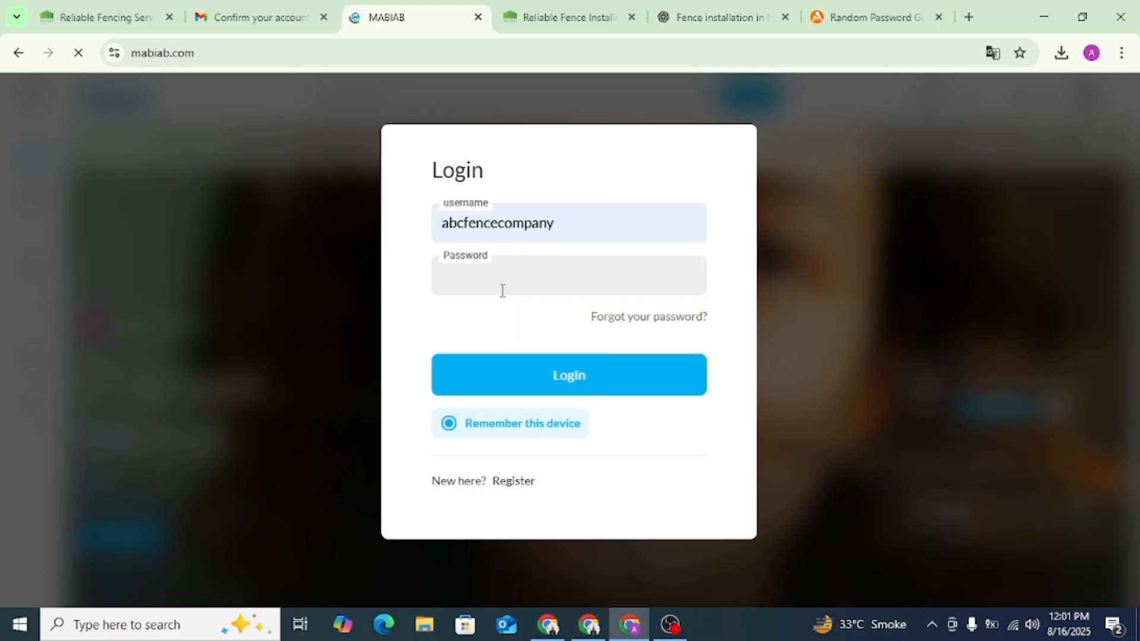
pyautogui.click(537, 432)
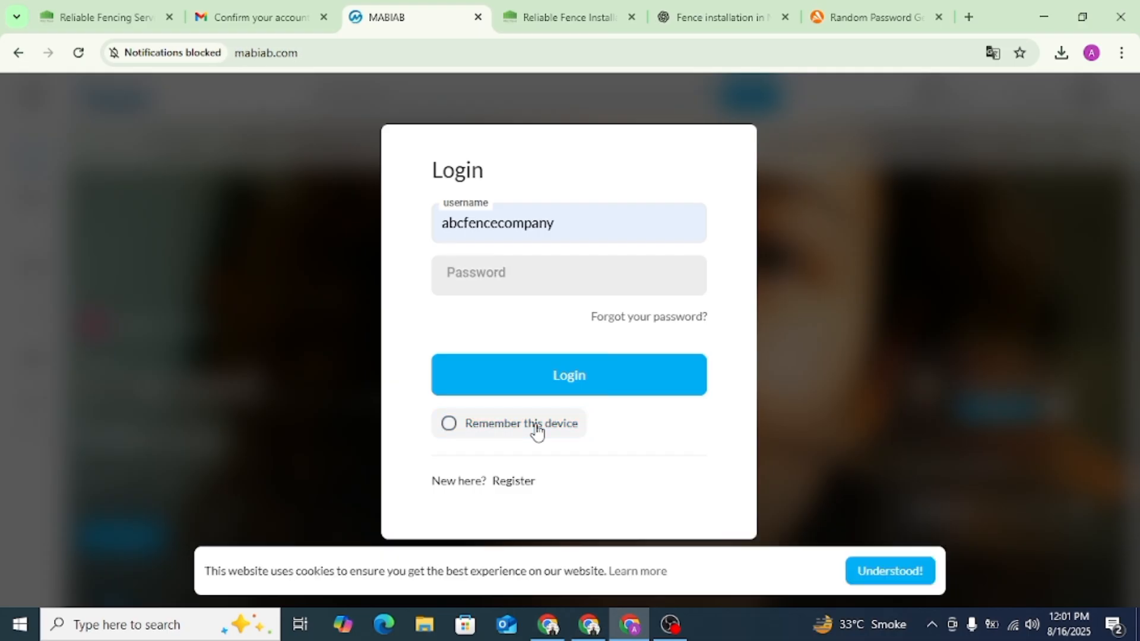
pyautogui.click(507, 436)
pyautogui.click(509, 281)
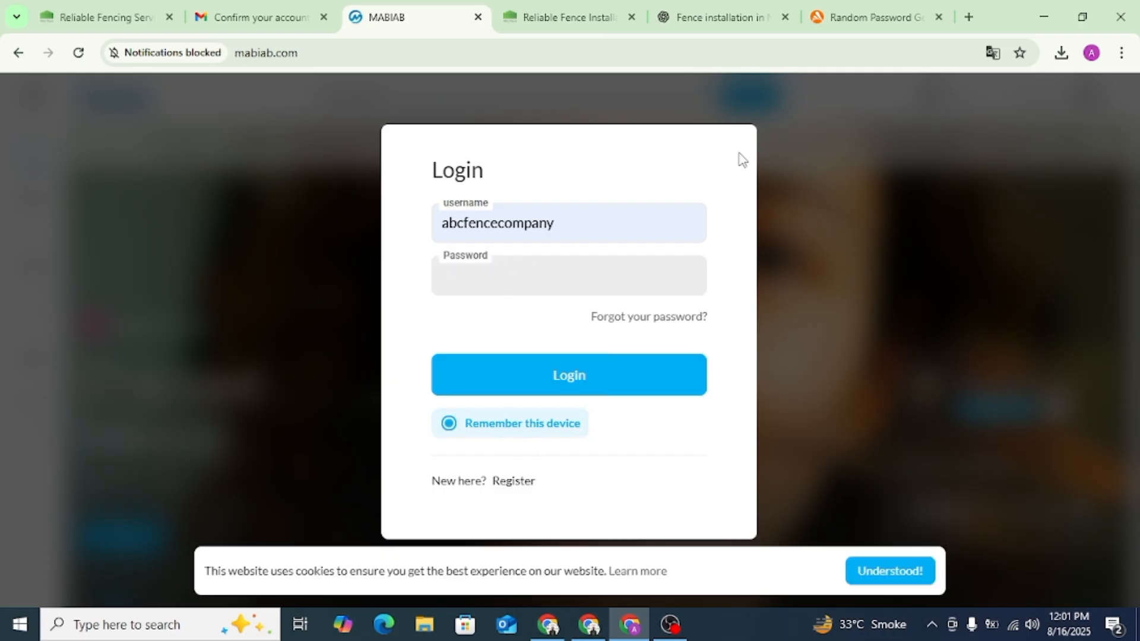
# - Copy the password from the Avast random password generator, paste it into the Mabiab login's password field and try to log in
pyautogui.click(879, 17)
pyautogui.click(956, 160)
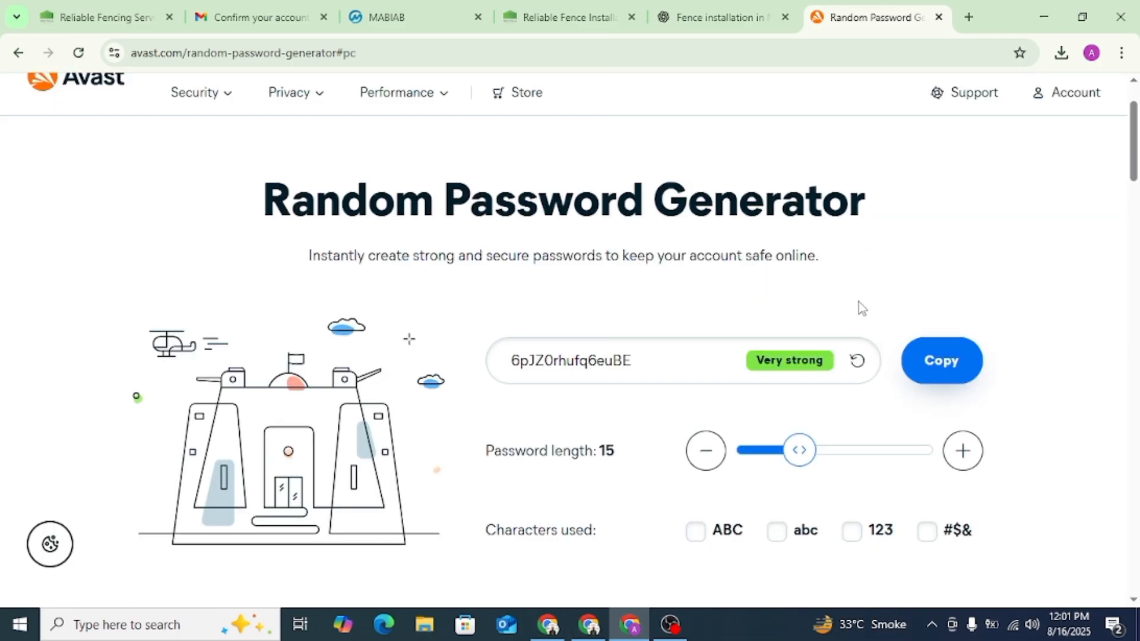
pyautogui.click(926, 368)
pyautogui.click(425, 12)
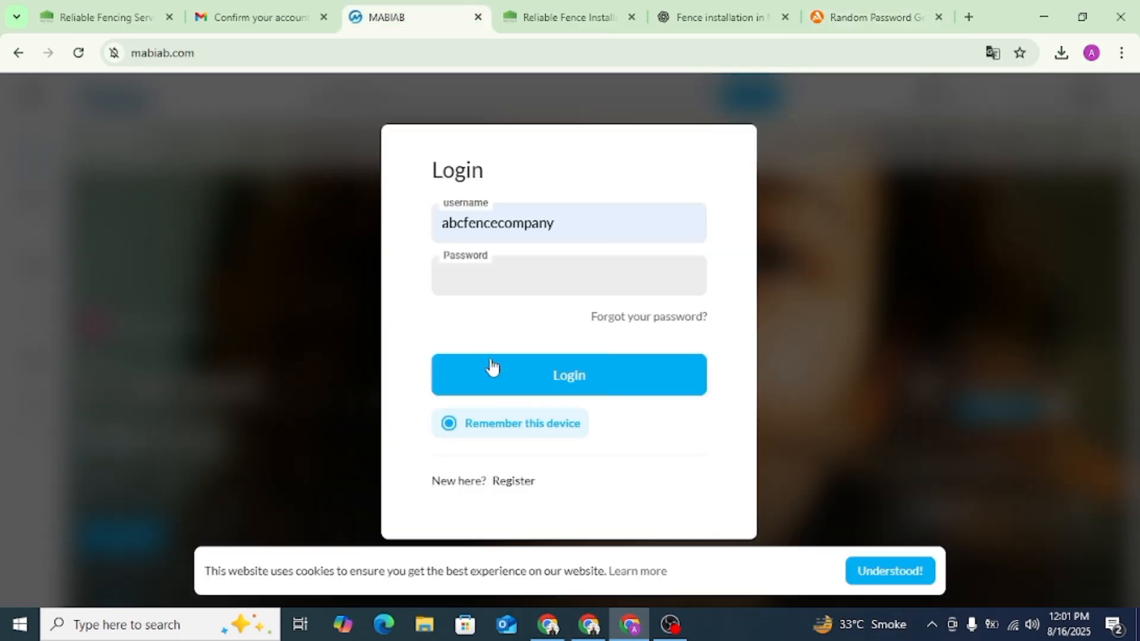
pyautogui.hotkey('ctrl', 'v')
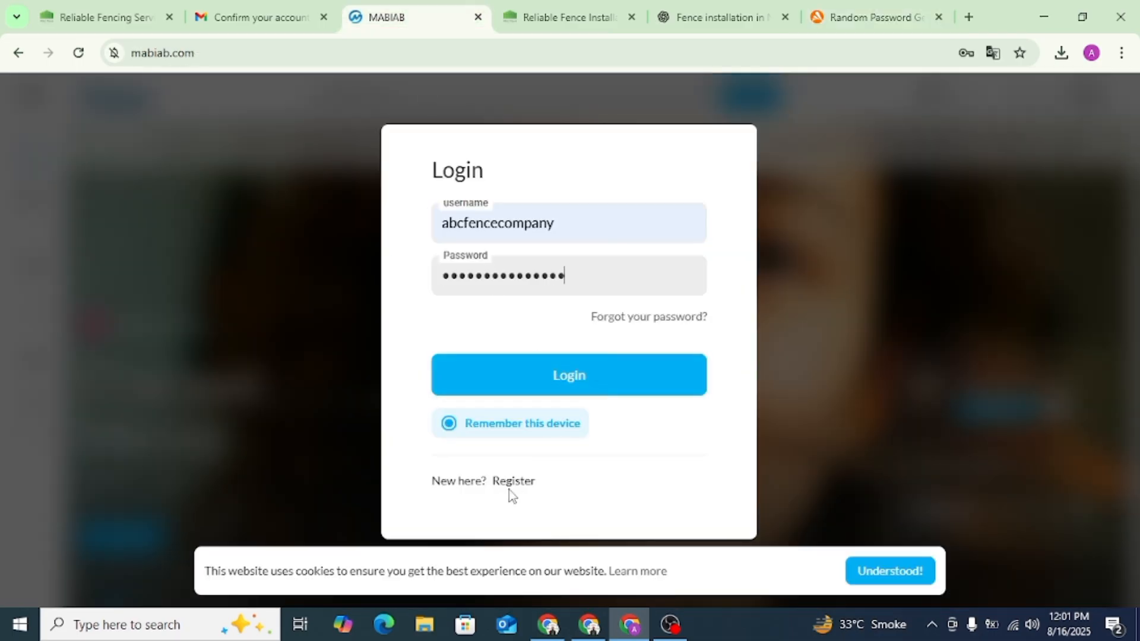
pyautogui.click(565, 375)
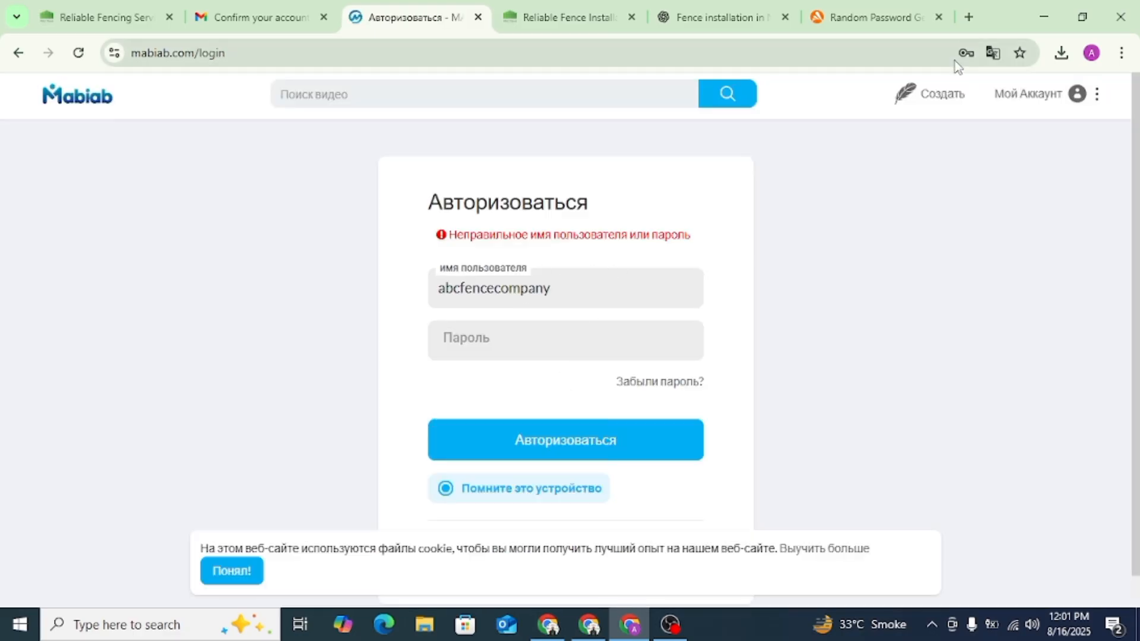
# - Translate the login page into English, replace the username with the company's e-mail, paste the account password and log in
pyautogui.click(993, 53)
pyautogui.click(925, 89)
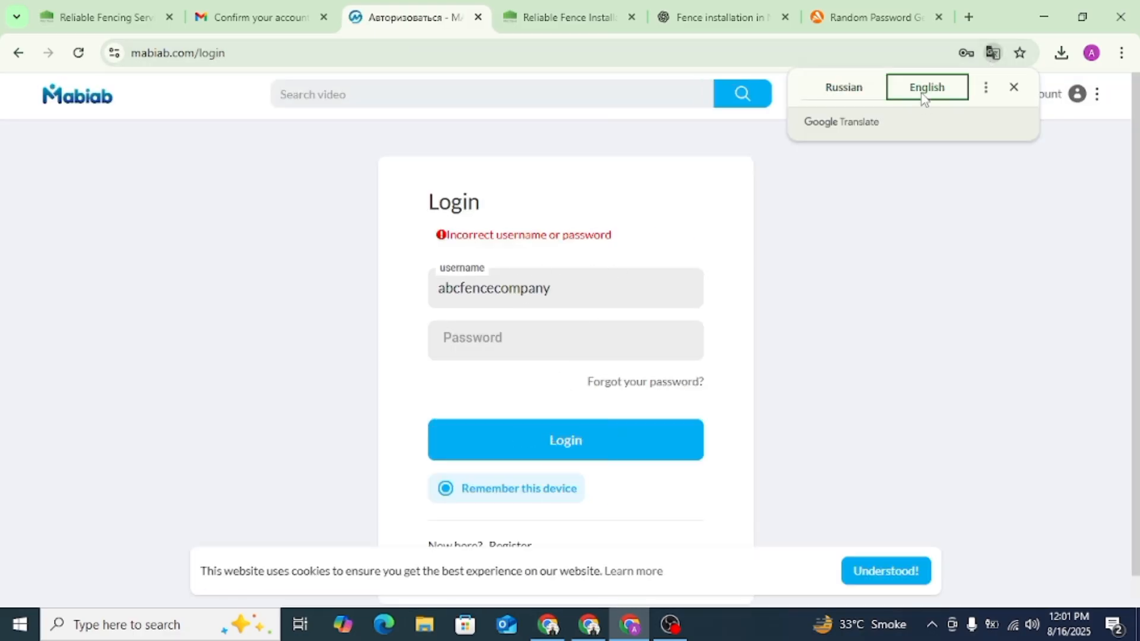
pyautogui.doubleClick(545, 291)
pyautogui.press('BackSpace')
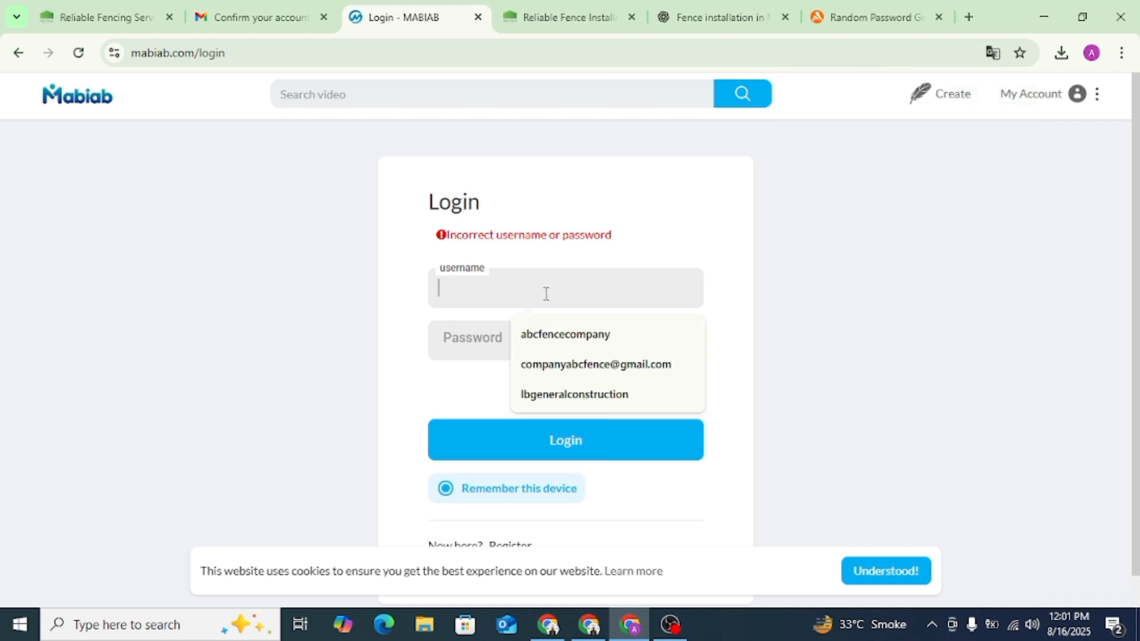
pyautogui.click(564, 364)
pyautogui.click(510, 354)
pyautogui.hotkey('ctrl', 'v')
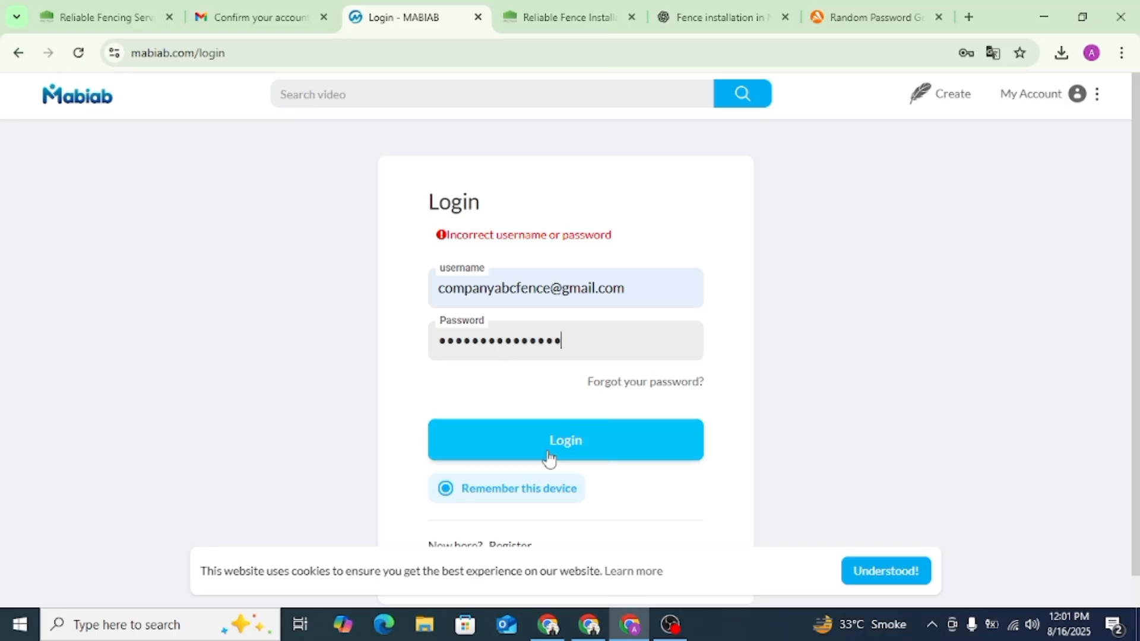
pyautogui.click(550, 455)
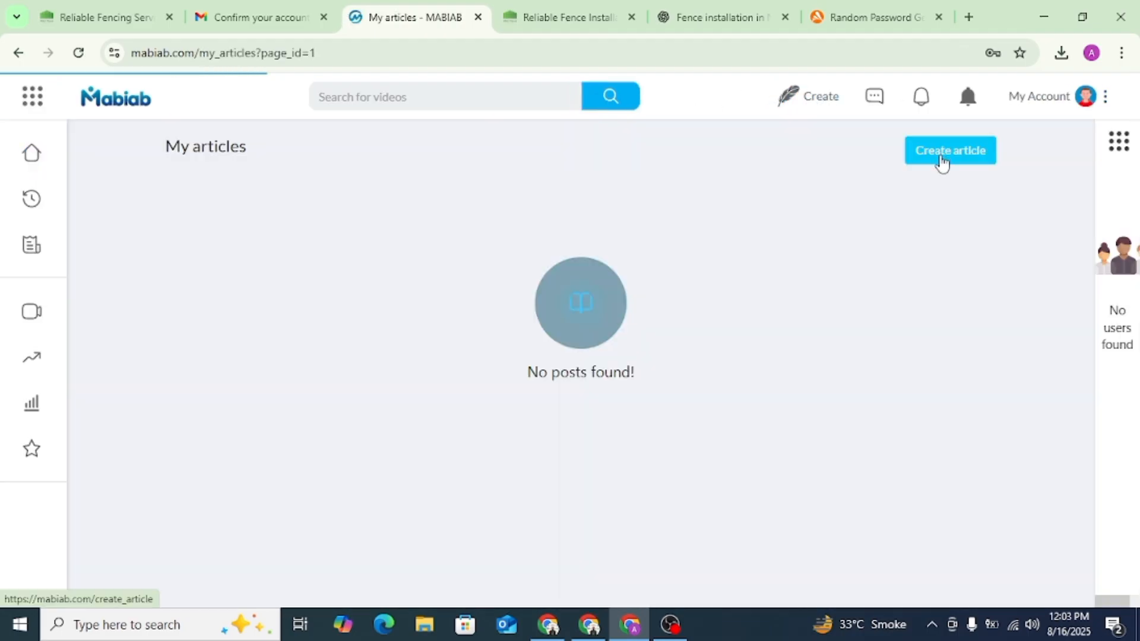
# - Start a new article on Mabiab
pyautogui.click(942, 164)
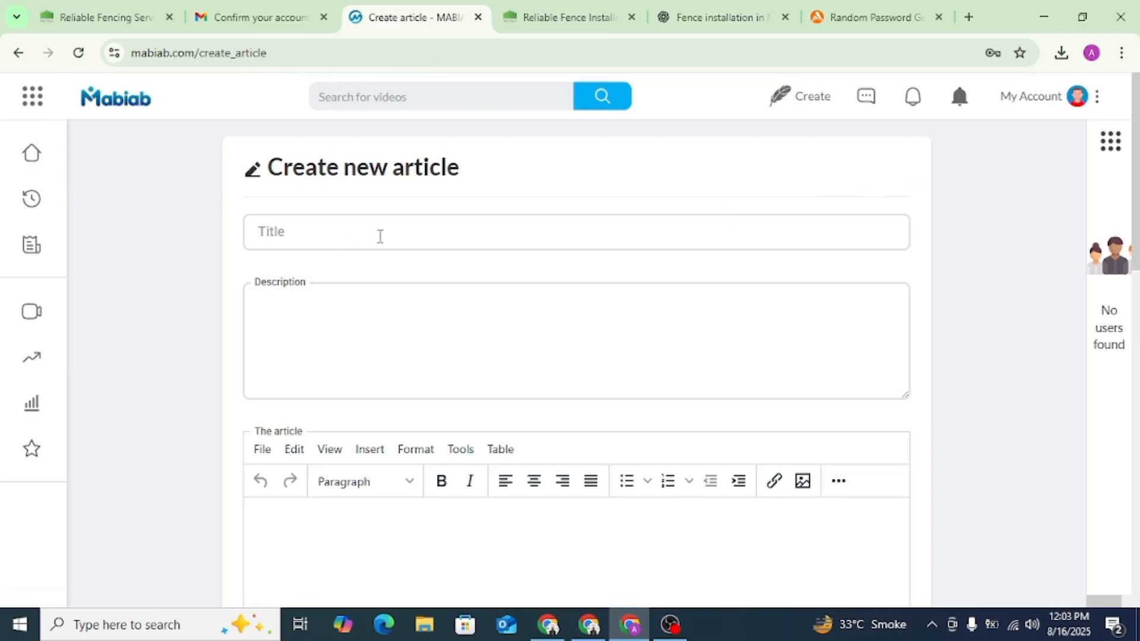
pyautogui.scroll(-3, 347, 261)
pyautogui.scroll(3, 416, 280)
# - Copy the heading "Fence Installation in NYC – Expert Services by ABC Fence Company" from the rewritten ChatGPT article into the Mabiab article's title
pyautogui.click(359, 231)
pyautogui.click(715, 17)
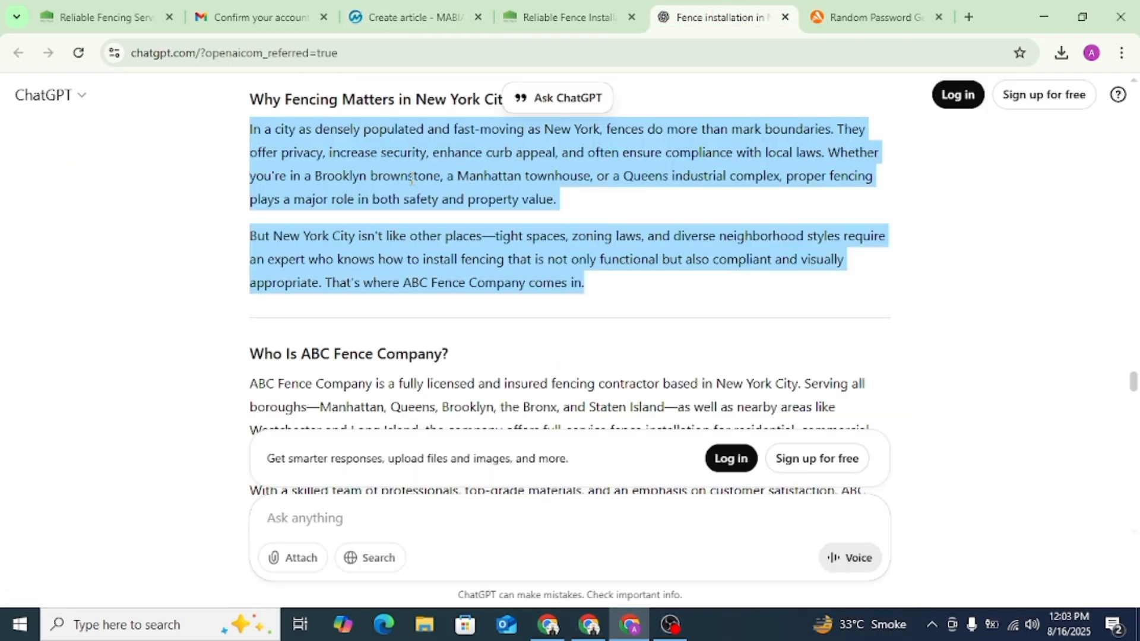
pyautogui.scroll(5, 442, 158)
pyautogui.scroll(8, 461, 157)
pyautogui.scroll(-6, 440, 165)
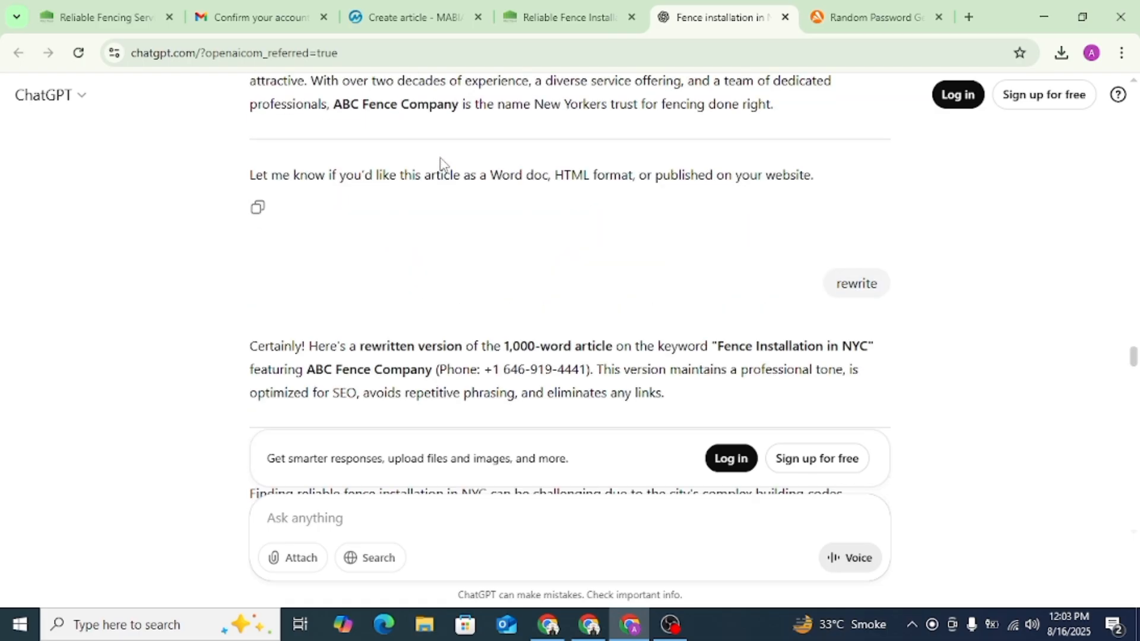
pyautogui.scroll(-3, 443, 179)
pyautogui.scroll(1, 448, 178)
pyautogui.tripleClick(454, 202)
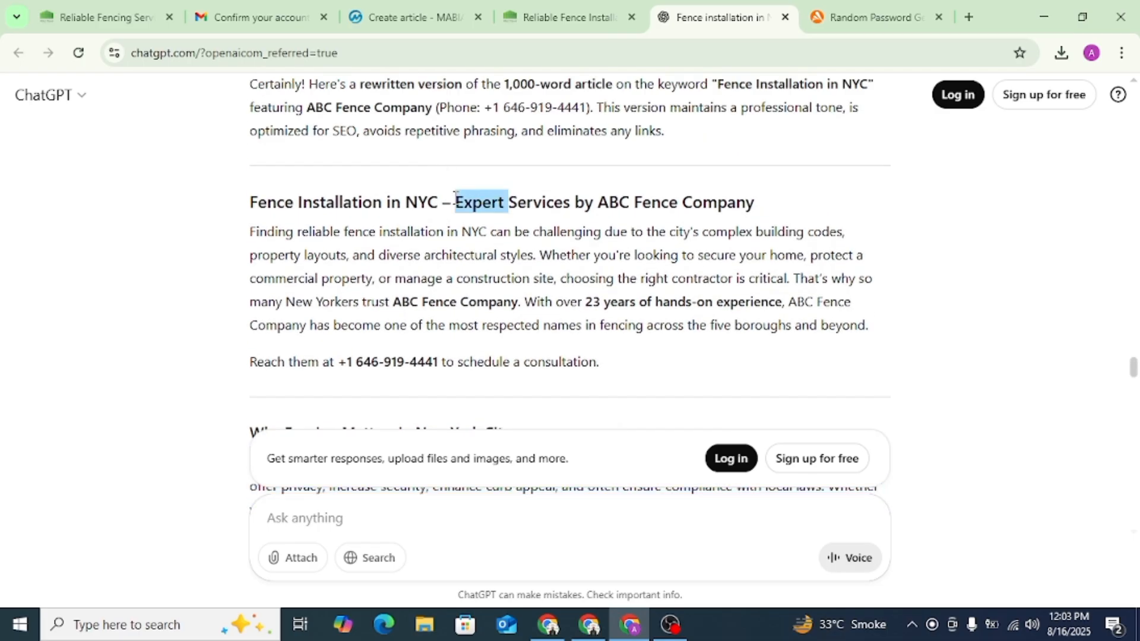
pyautogui.click(403, 18)
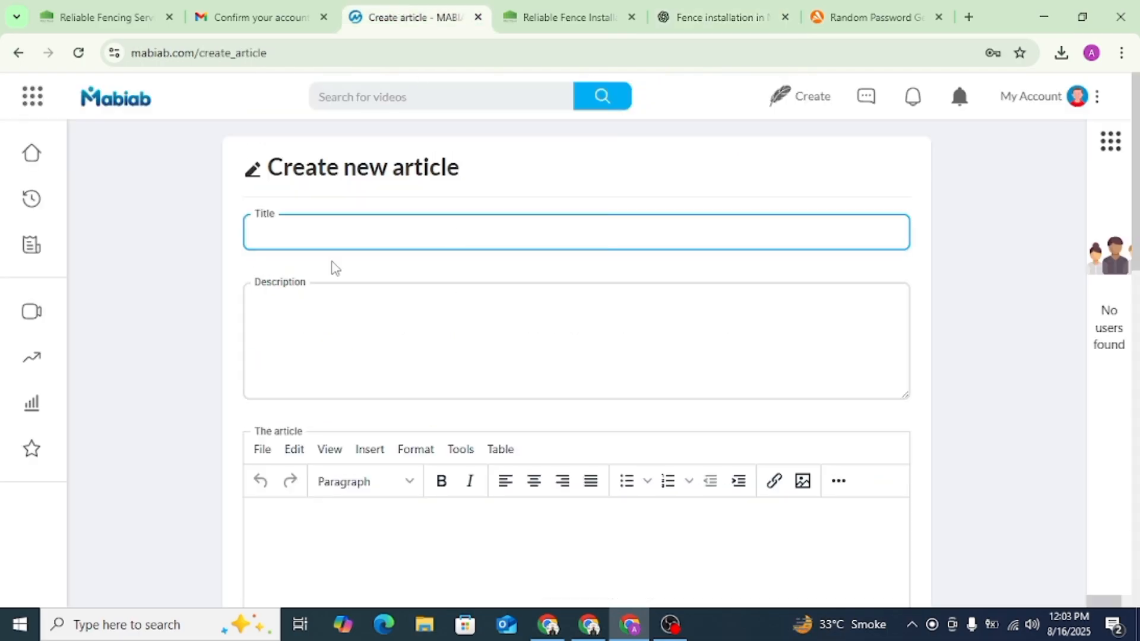
pyautogui.hotkey('ctrl', 'v')
# - Copy the opening sentence about finding reliable fence installation in NYC from the ChatGPT article into the Mabiab description
pyautogui.click(326, 339)
pyautogui.click(564, 16)
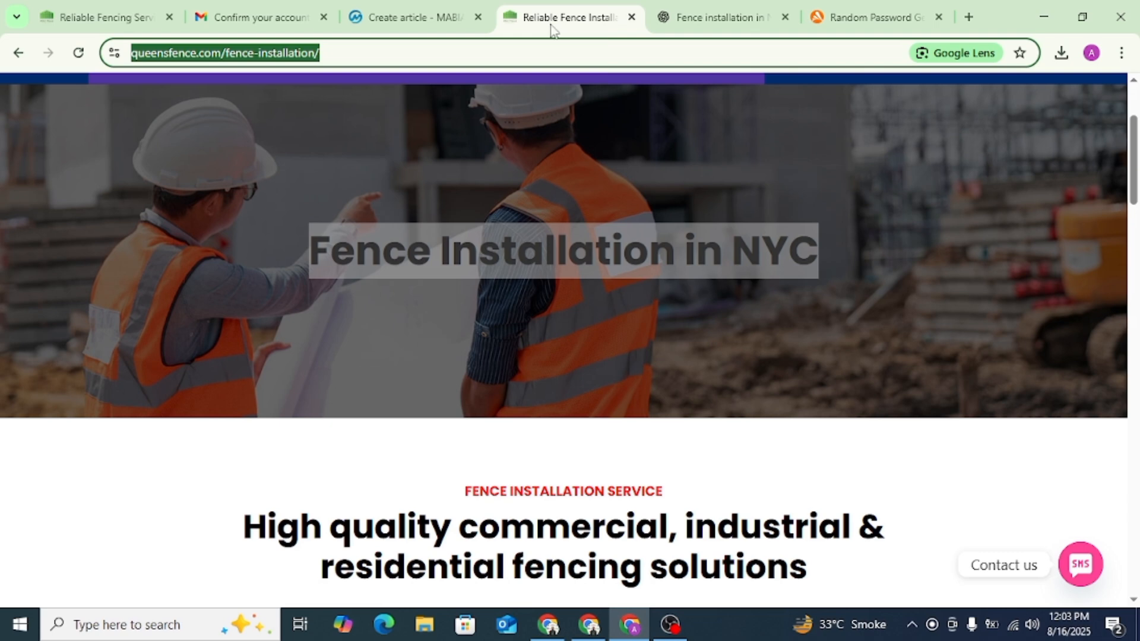
pyautogui.click(399, 7)
pyautogui.click(749, 8)
pyautogui.click(264, 238)
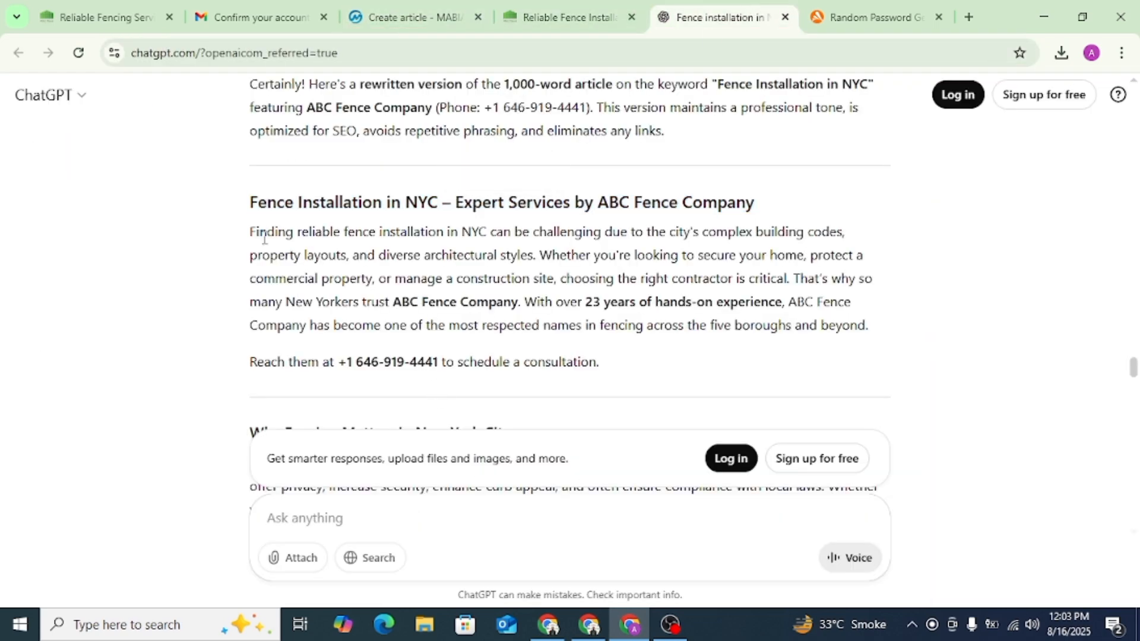
pyautogui.moveTo(254, 230); pyautogui.dragTo(533, 248)
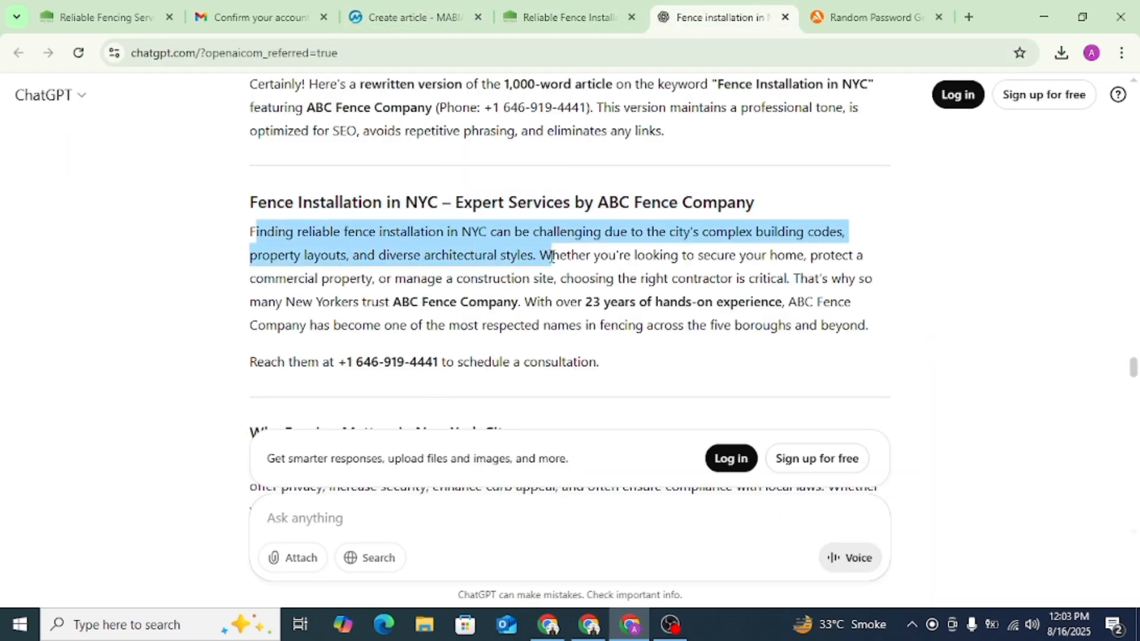
pyautogui.hotkey('ctrl', 'c')
pyautogui.click(409, 16)
pyautogui.click(380, 331)
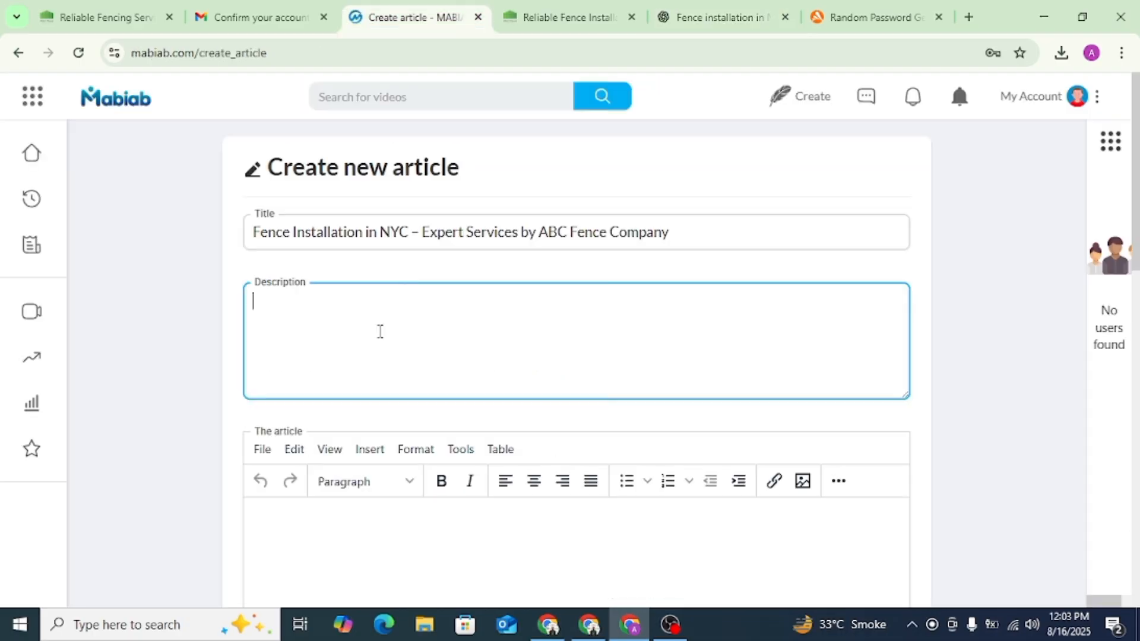
pyautogui.hotkey('ctrl', 'v')
# - Copy the ChatGPT article text from its opening paragraph through the Client Testimonials section into the Mabiab article body
pyautogui.scroll(-3, 452, 339)
pyautogui.click(342, 375)
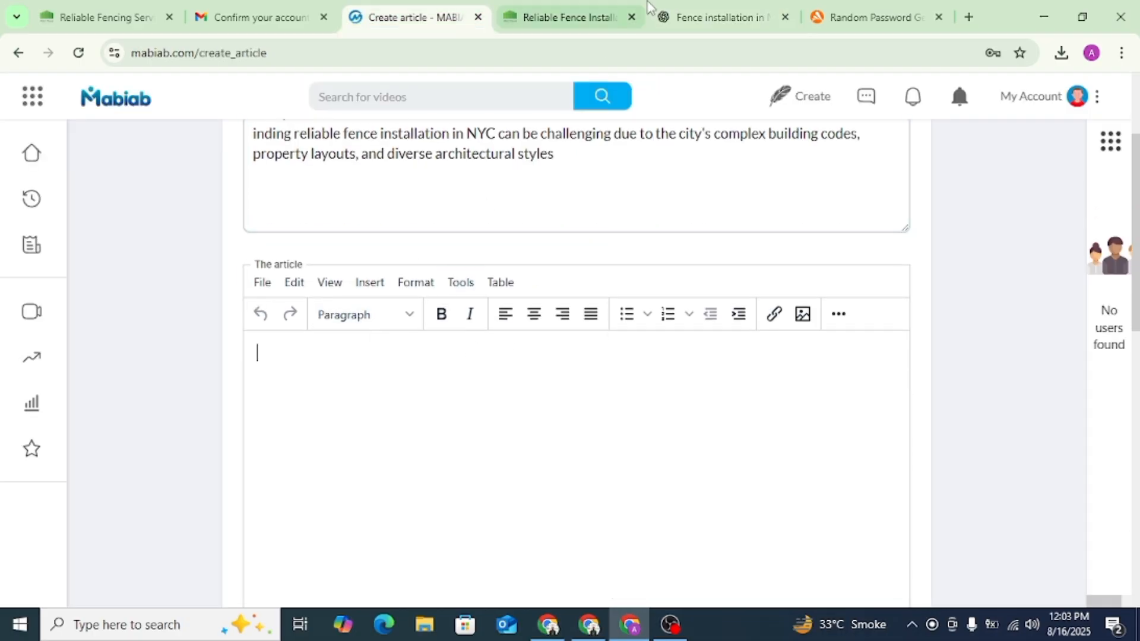
pyautogui.click(707, 12)
pyautogui.click(423, 295)
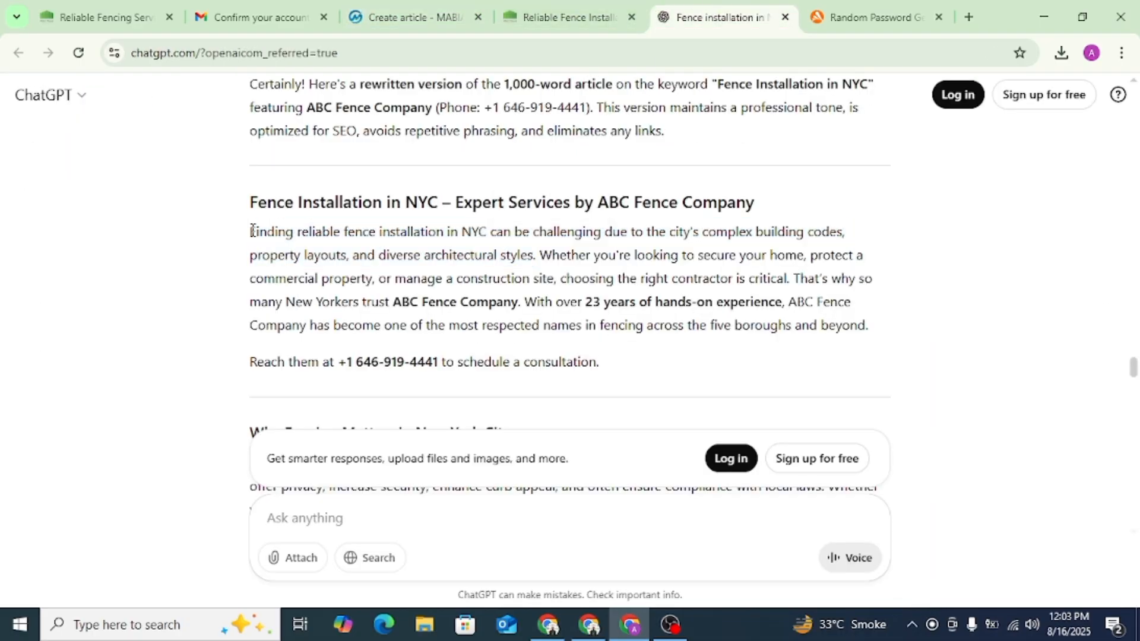
pyautogui.moveTo(252, 230); pyautogui.dragTo(579, 212)
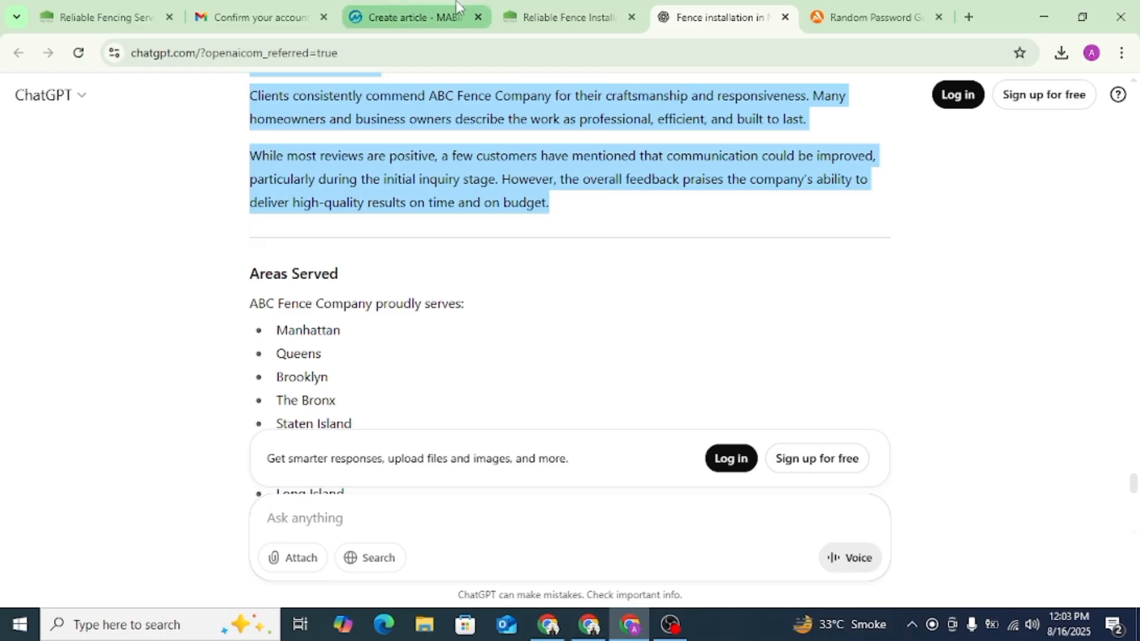
pyautogui.click(416, 17)
pyautogui.hotkey('ctrl', 'v')
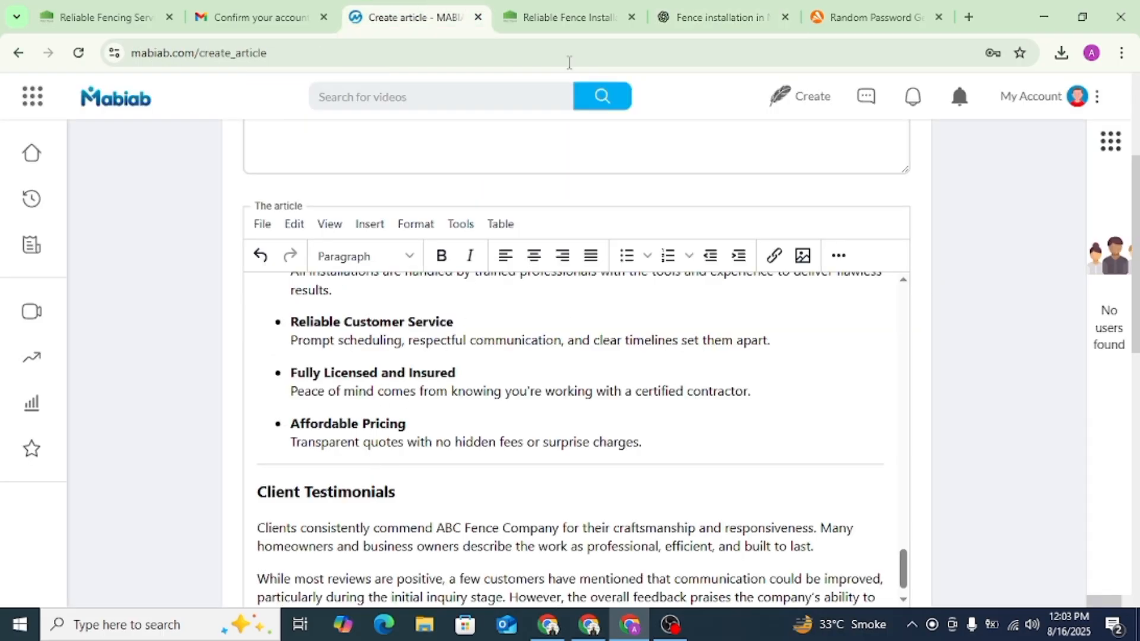
# - Copy the web address queensfence.com/fence-installation/ from the company's fence installation page and return to the Mabiab article
pyautogui.click(565, 18)
pyautogui.click(310, 52)
pyautogui.rightClick(302, 57)
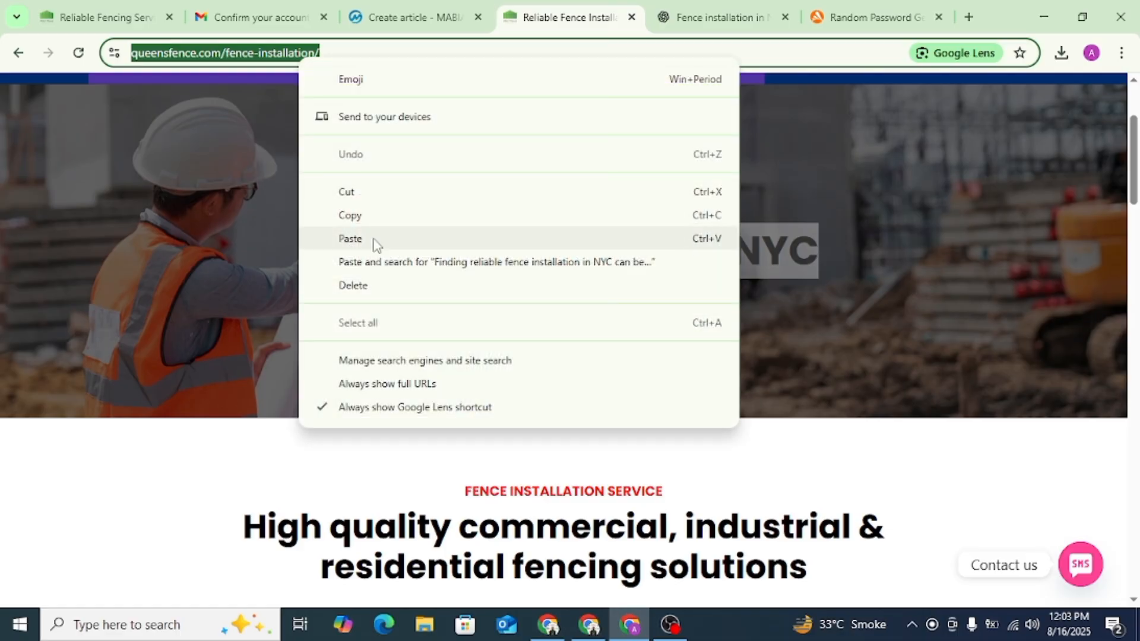
pyautogui.click(355, 215)
pyautogui.click(415, 16)
pyautogui.scroll(10, 489, 384)
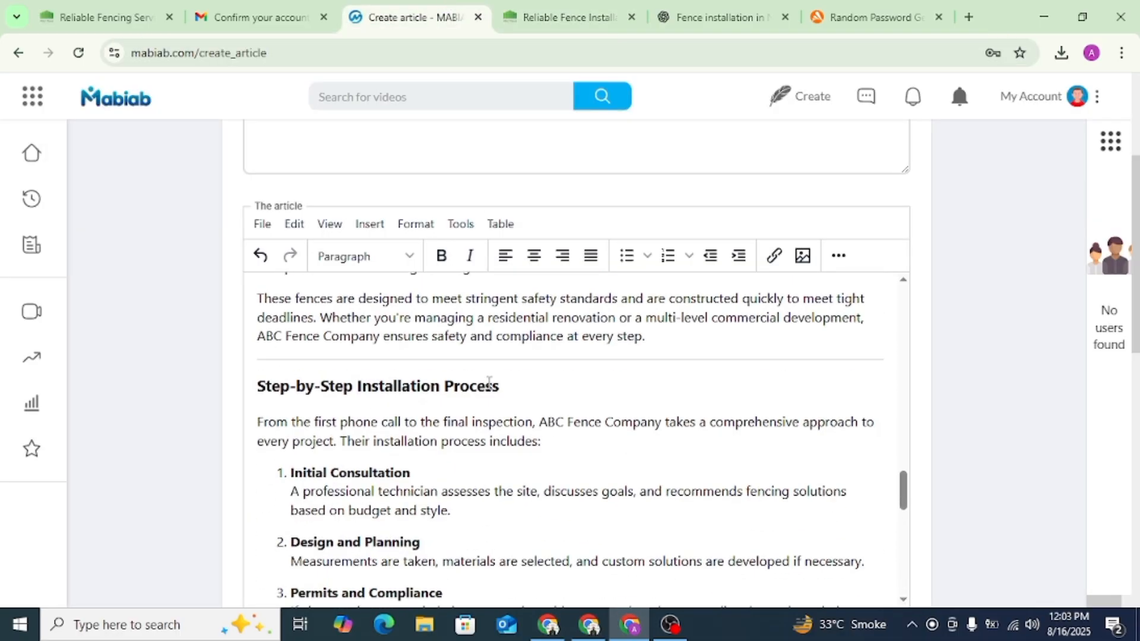
pyautogui.scroll(20, 488, 383)
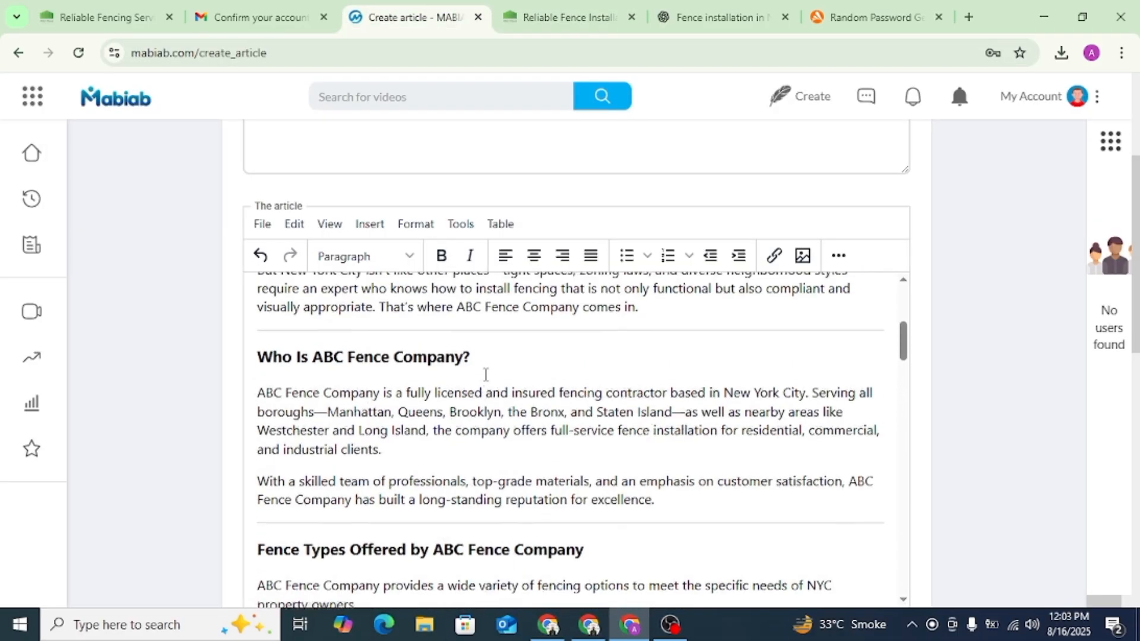
pyautogui.scroll(5, 486, 374)
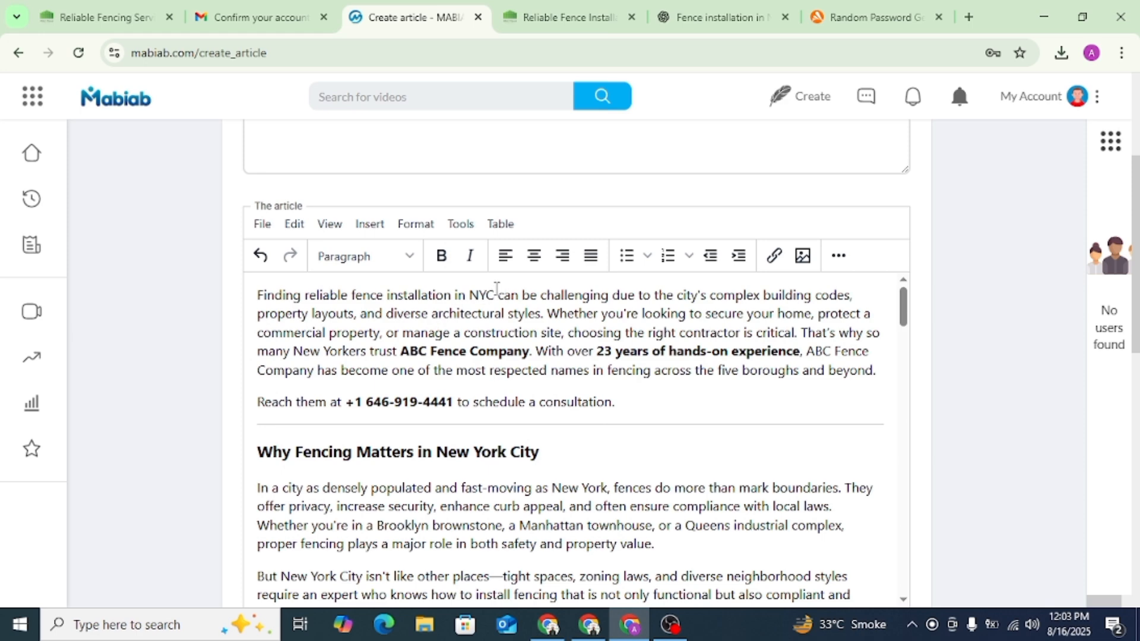
pyautogui.moveTo(496, 293); pyautogui.dragTo(351, 293)
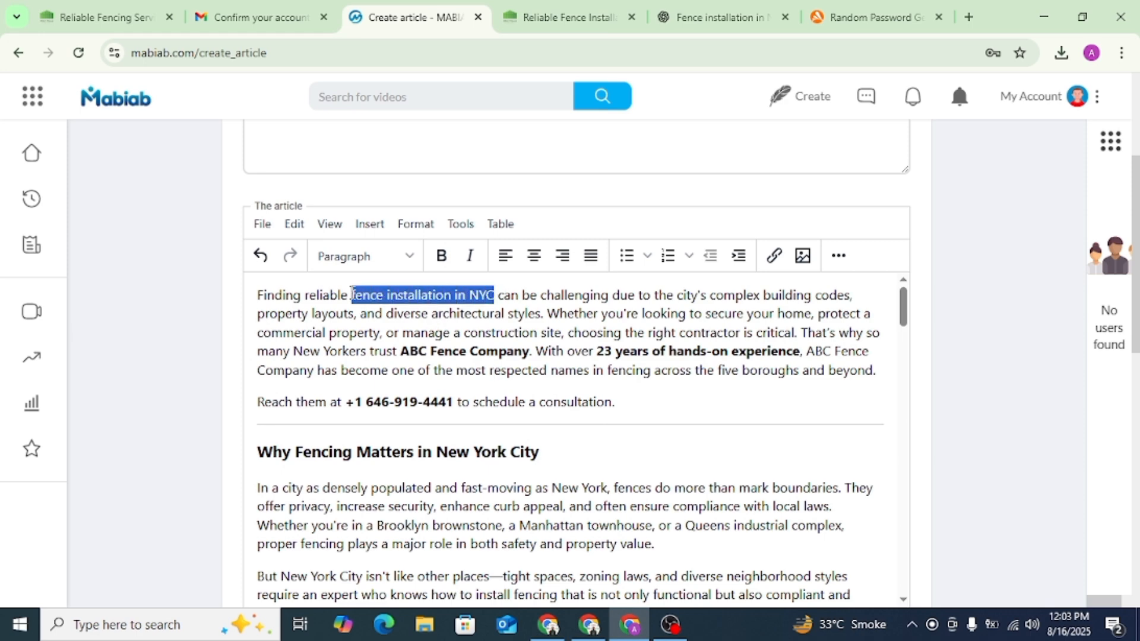
pyautogui.click(774, 256)
pyautogui.hotkey('ctrl', 'v')
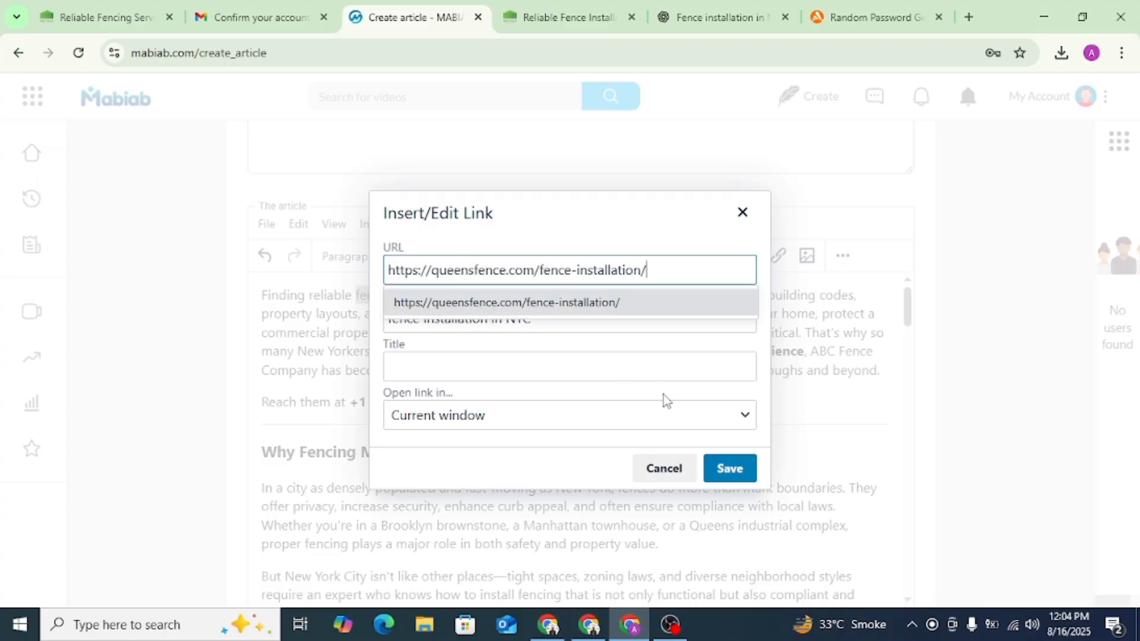
pyautogui.click(730, 468)
pyautogui.click(729, 469)
# - Remove the horizontal divider lines between the article's sections, from the opening paragraph down to Client Testimonials
pyautogui.click(482, 368)
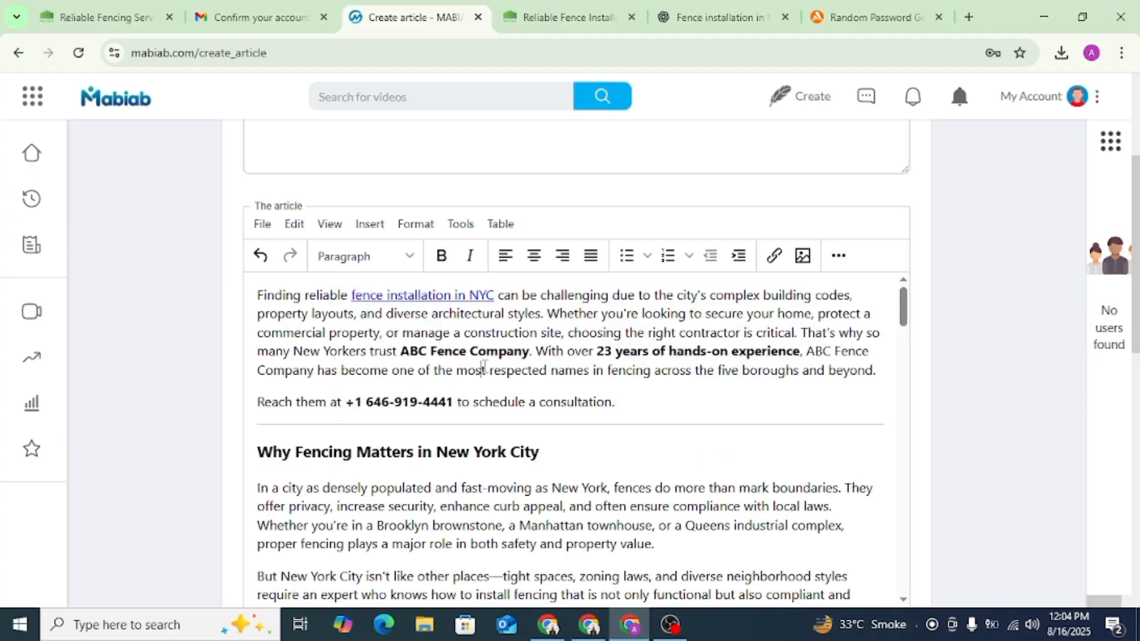
pyautogui.scroll(-5, 408, 425)
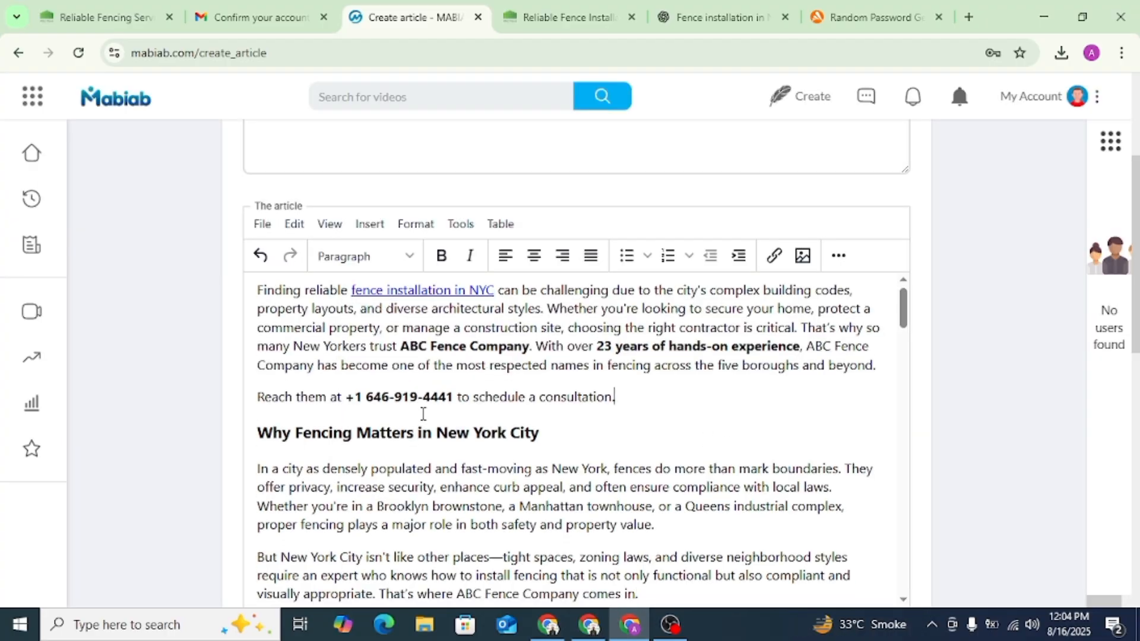
pyautogui.scroll(4, 403, 481)
pyautogui.scroll(-1, 404, 481)
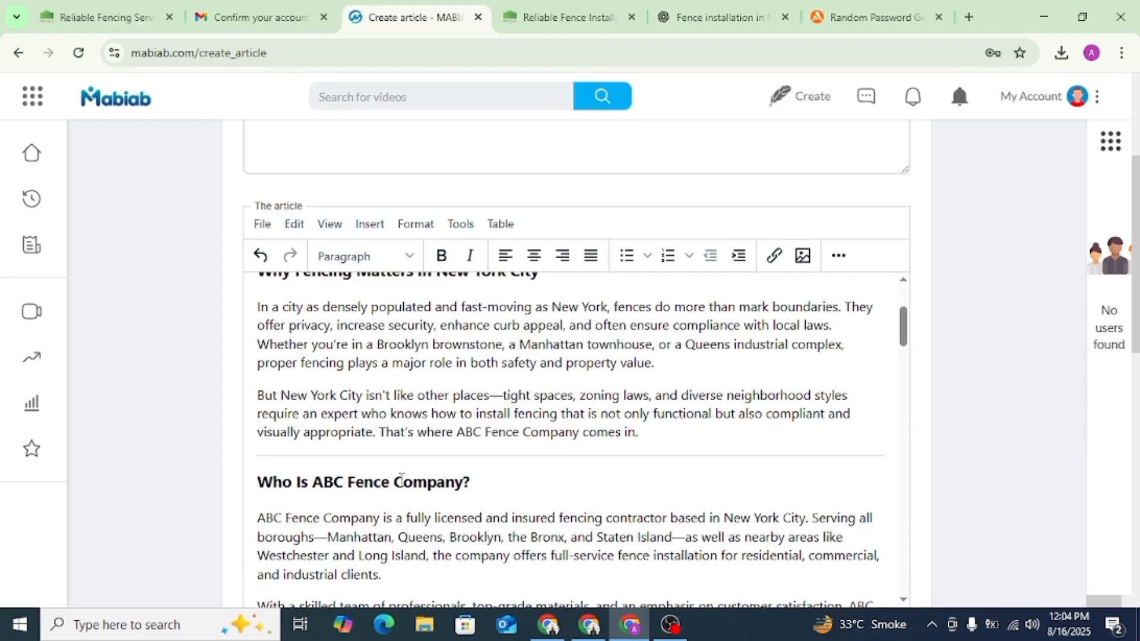
pyautogui.scroll(-5, 387, 453)
pyautogui.scroll(3, 382, 463)
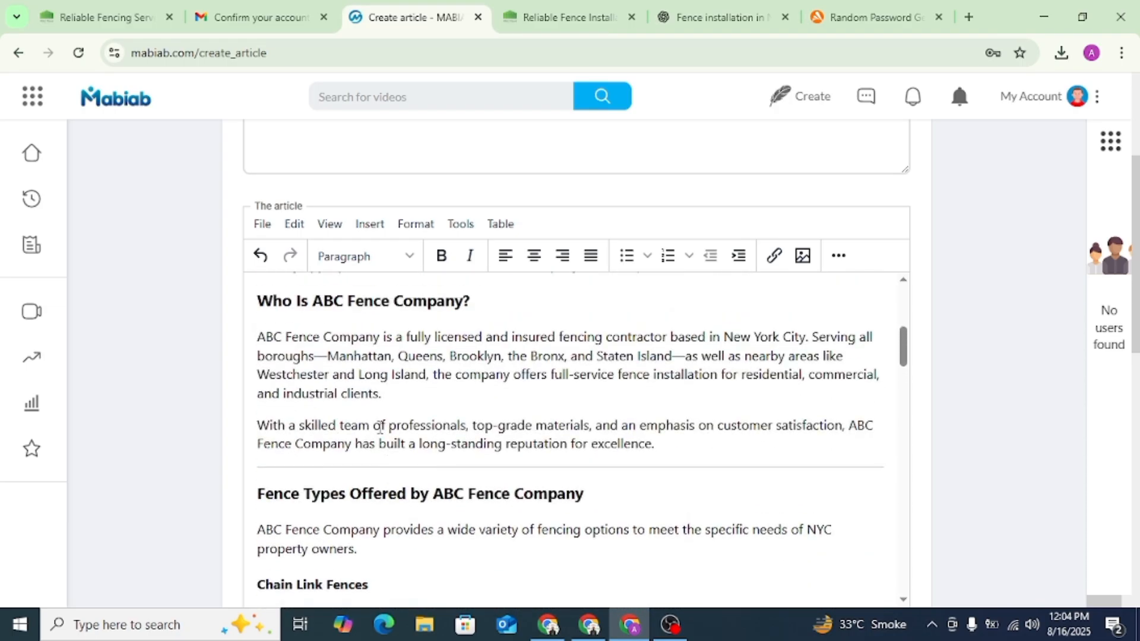
pyautogui.scroll(-7, 357, 465)
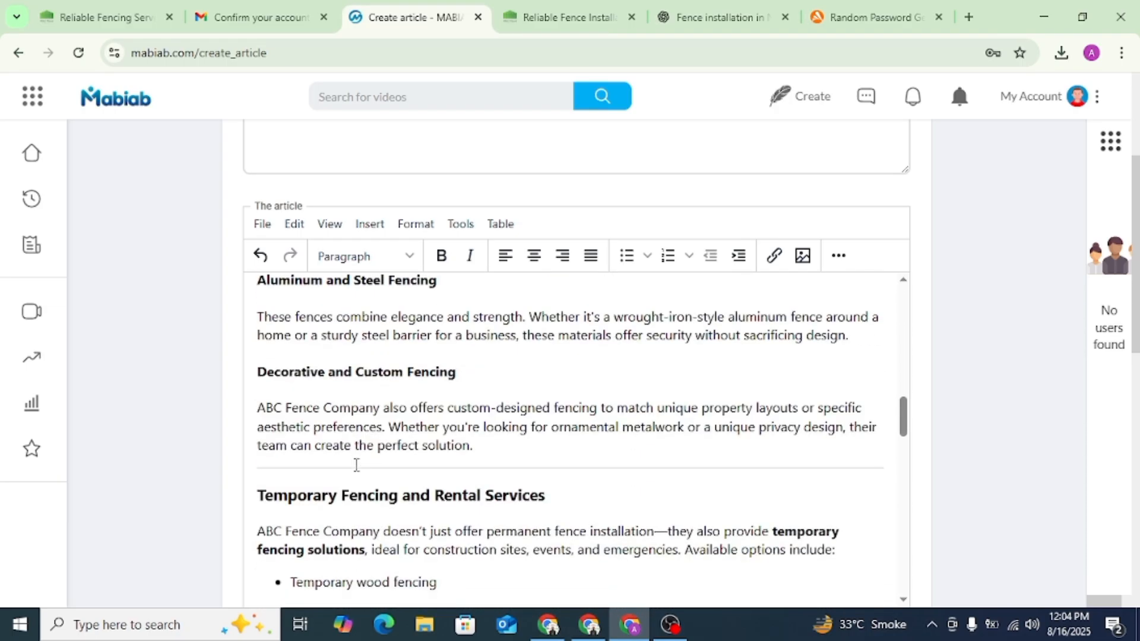
pyautogui.scroll(-7, 351, 465)
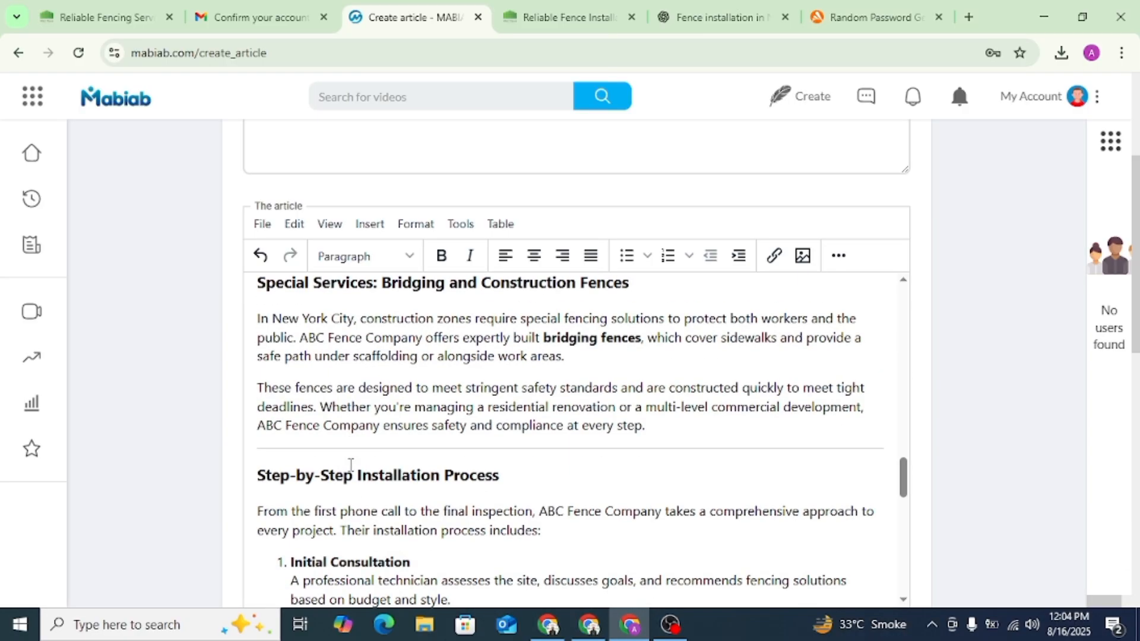
pyautogui.scroll(-6, 335, 362)
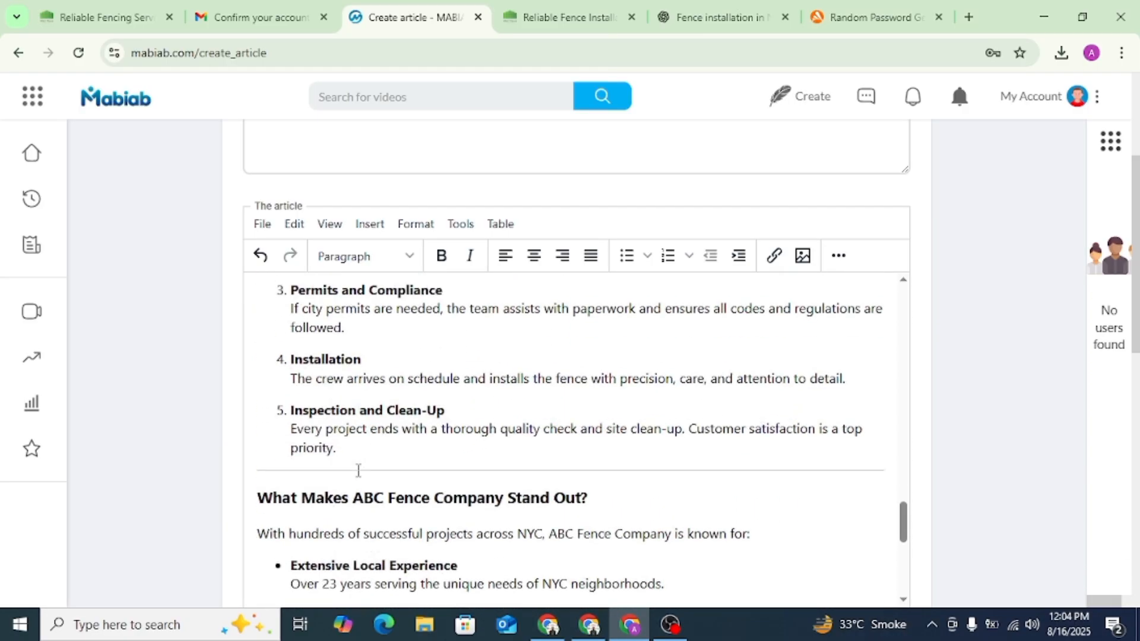
pyautogui.scroll(1, 339, 345)
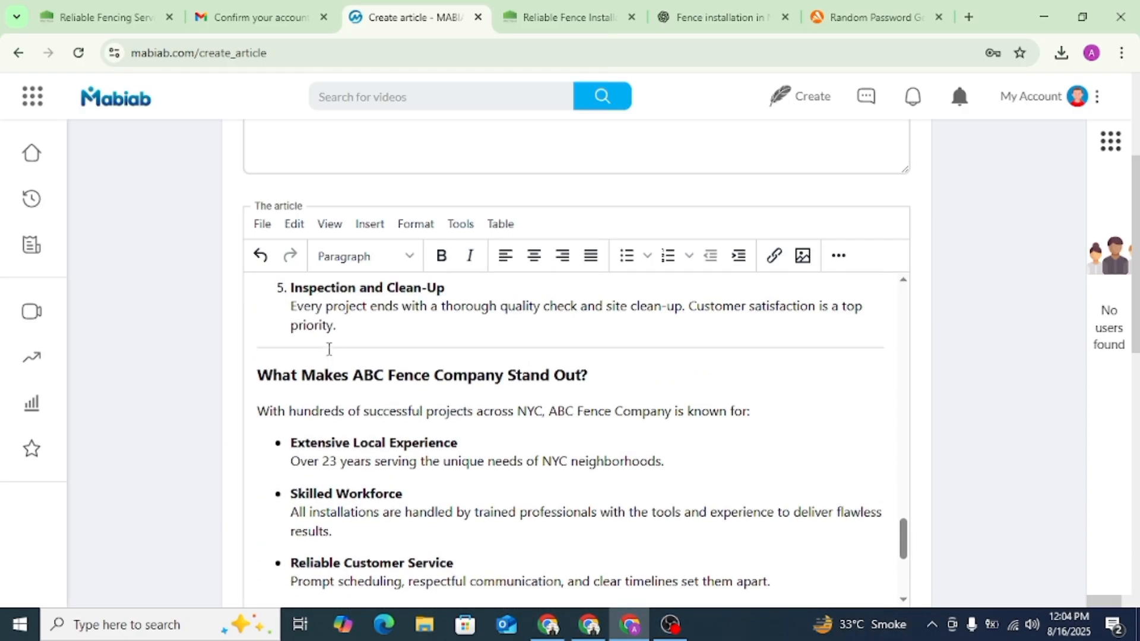
pyautogui.click(329, 356)
pyautogui.scroll(-3, 338, 380)
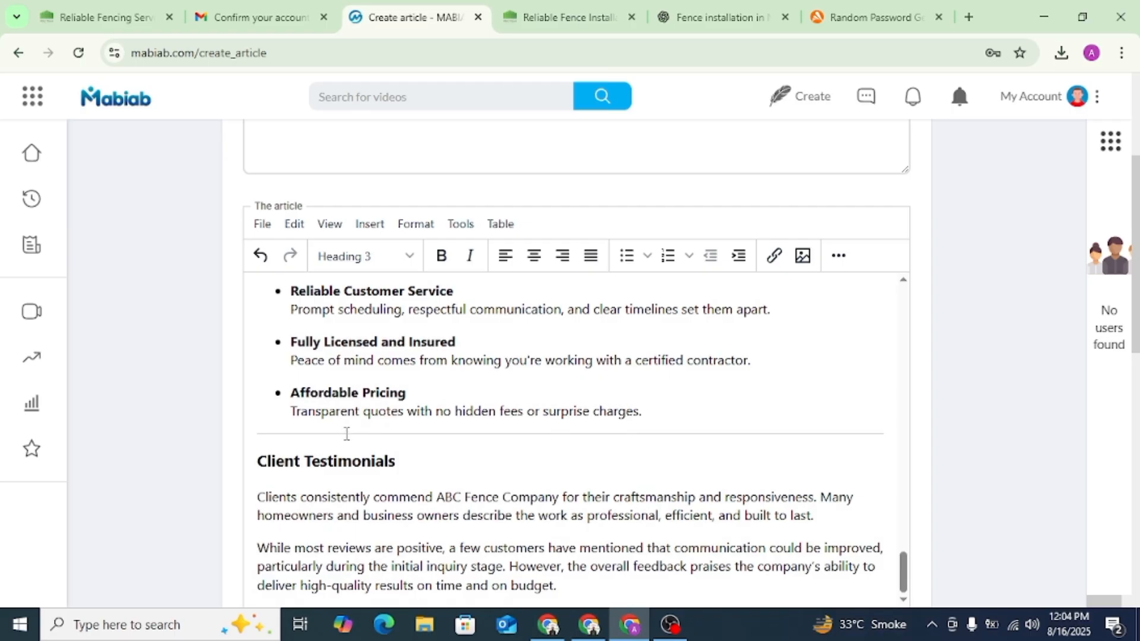
pyautogui.scroll(-7, 347, 434)
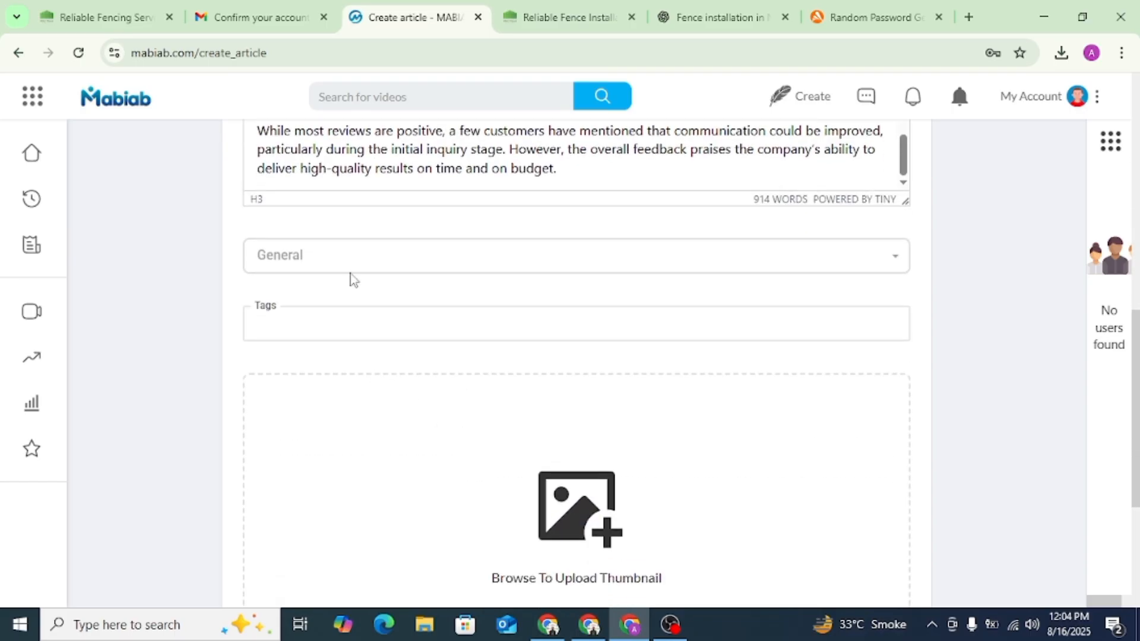
# - Set the article's category to Other
pyautogui.click(344, 265)
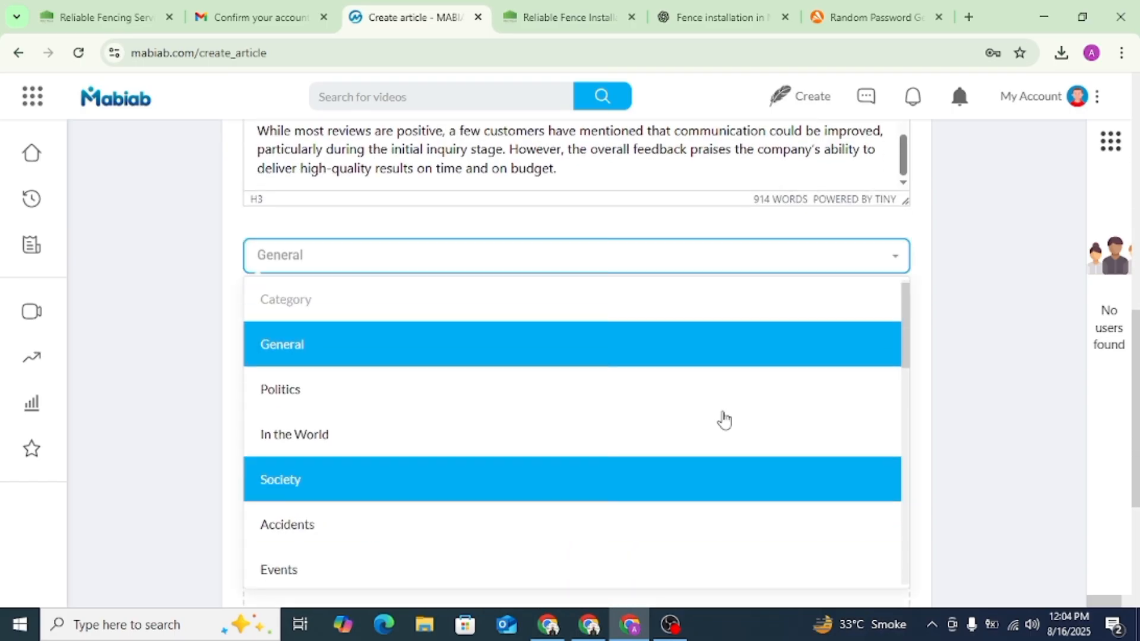
pyautogui.scroll(-5, 476, 523)
pyautogui.click(433, 570)
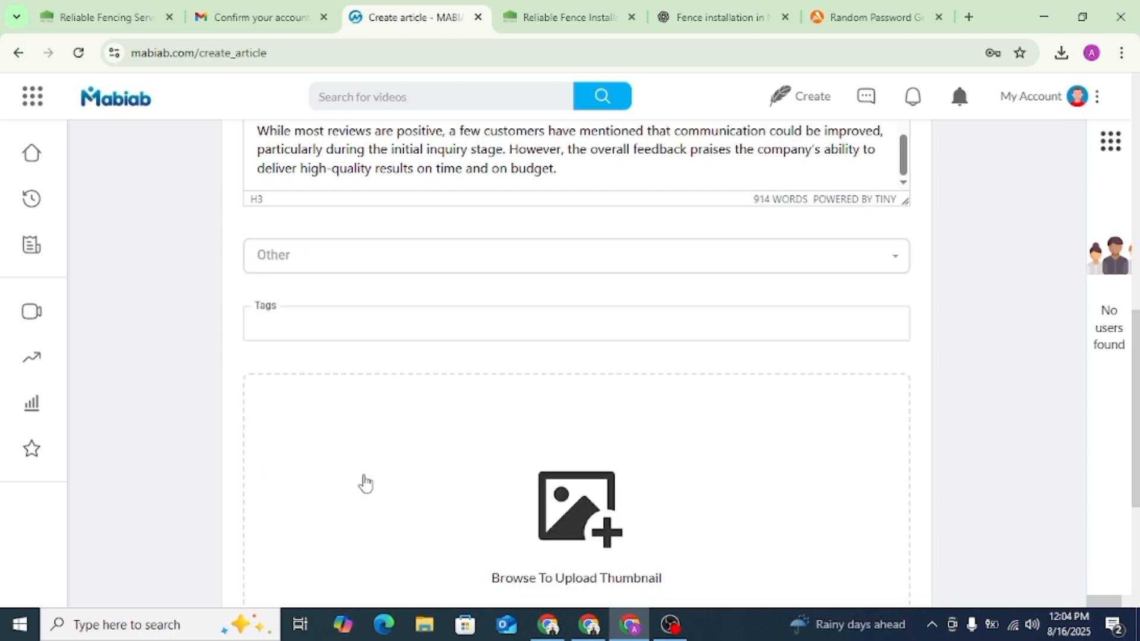
# - Copy "Fence Installation in NYC" from the article's title and enter it as a tag followed by a comma
pyautogui.scroll(7, 321, 326)
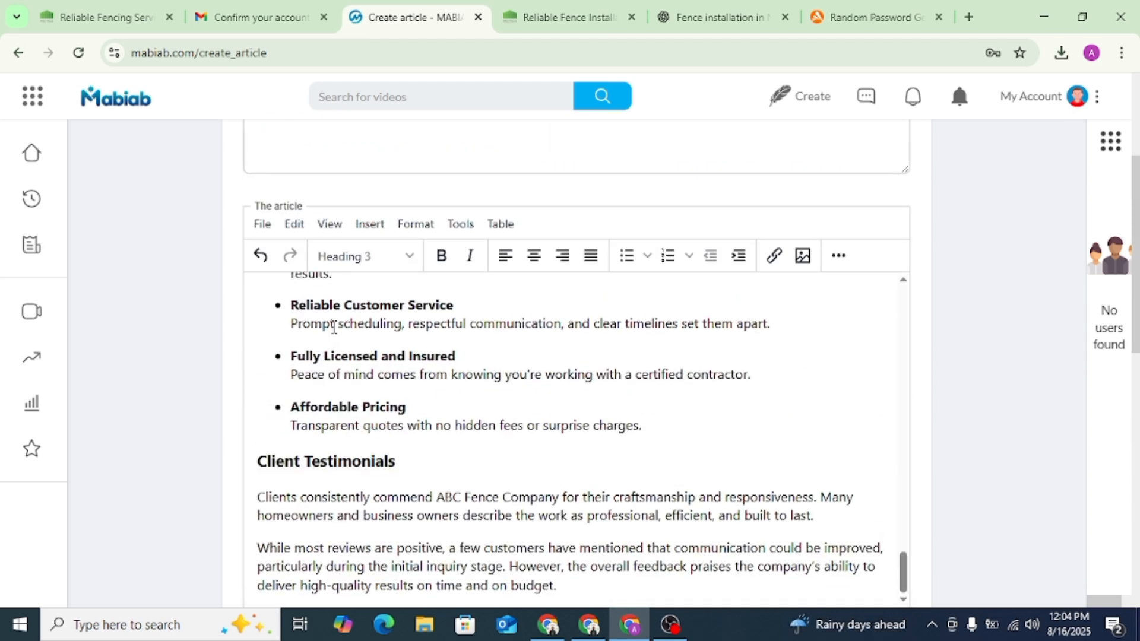
pyautogui.moveTo(414, 148); pyautogui.dragTo(239, 156)
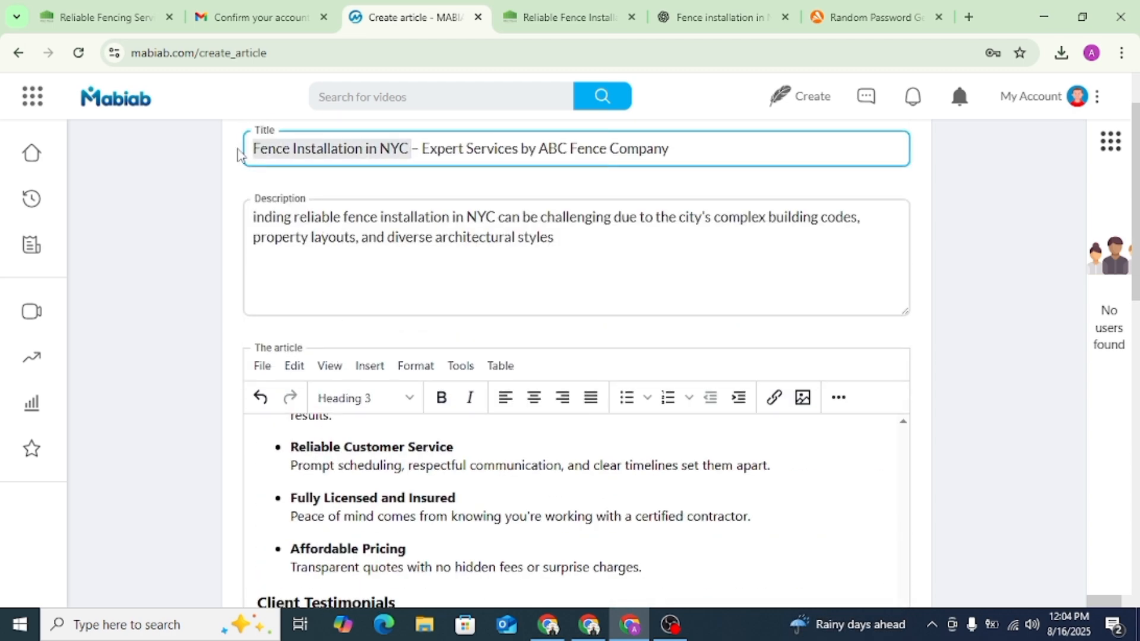
pyautogui.scroll(-7, 788, 237)
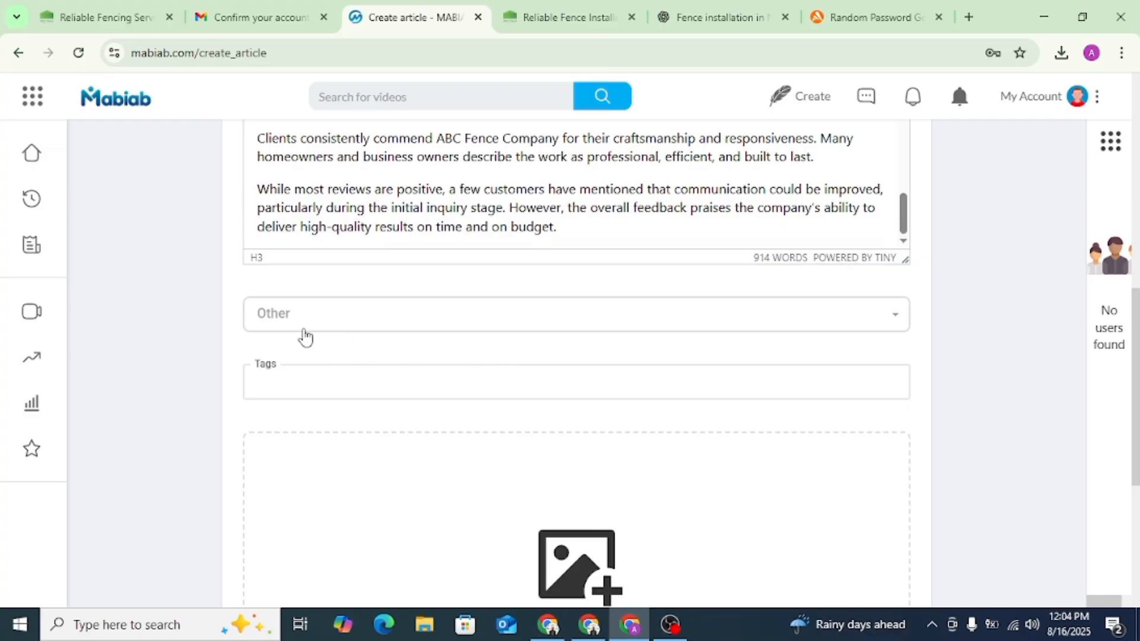
pyautogui.hotkey('ctrl', 'v')
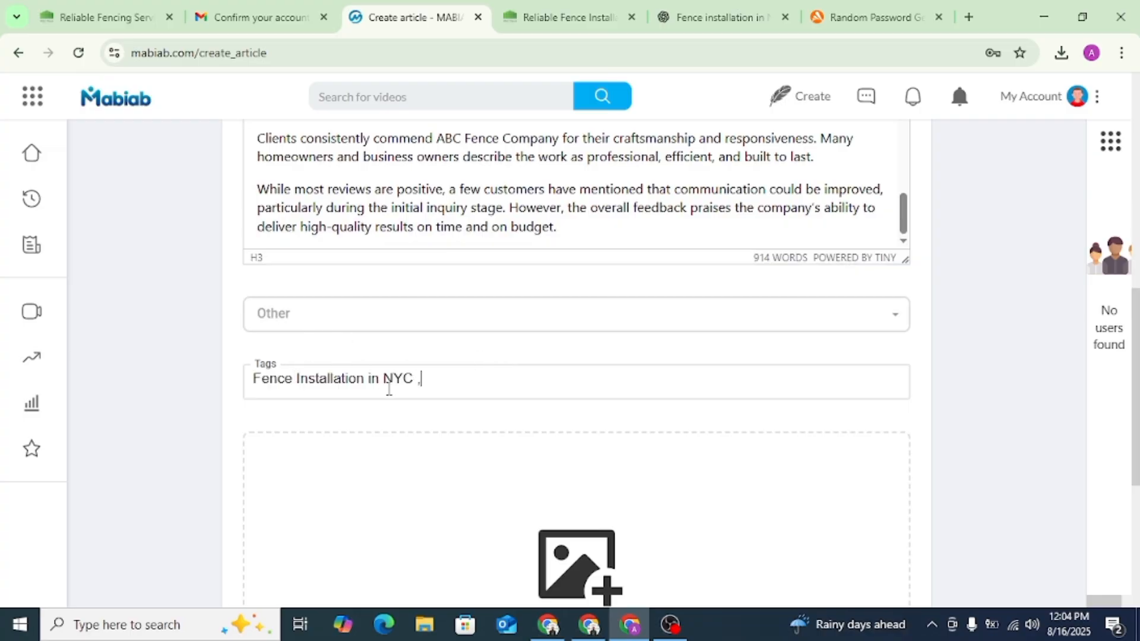
# - Copy "ABC Fence Company" from the article's title and add it as a second tag
pyautogui.scroll(15, 639, 346)
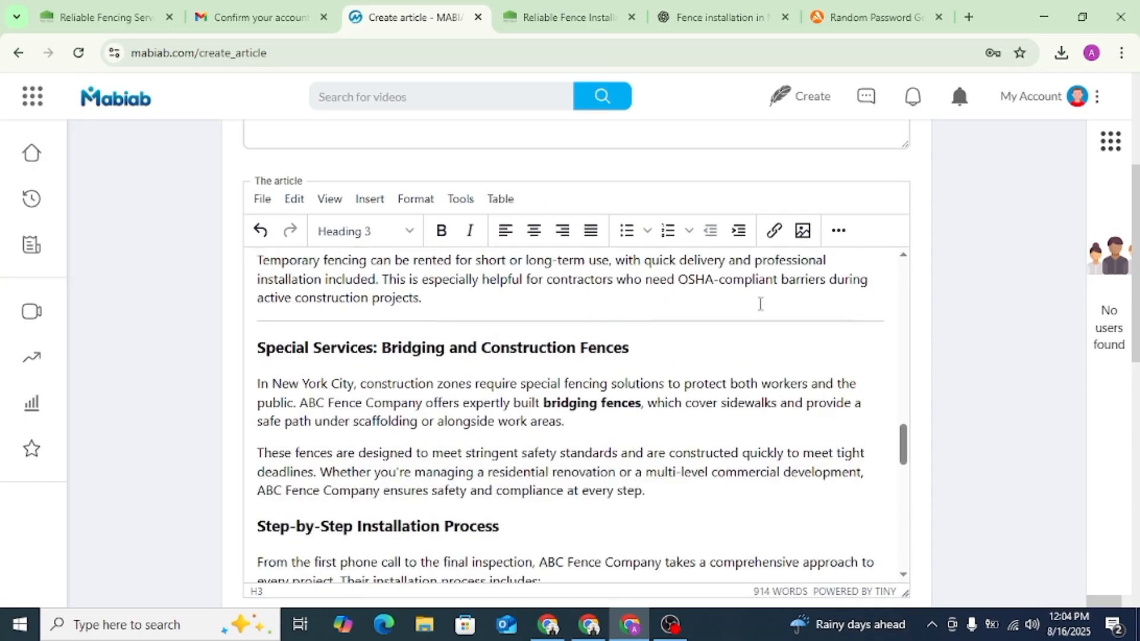
pyautogui.scroll(4, 915, 325)
pyautogui.scroll(-1, 500, 241)
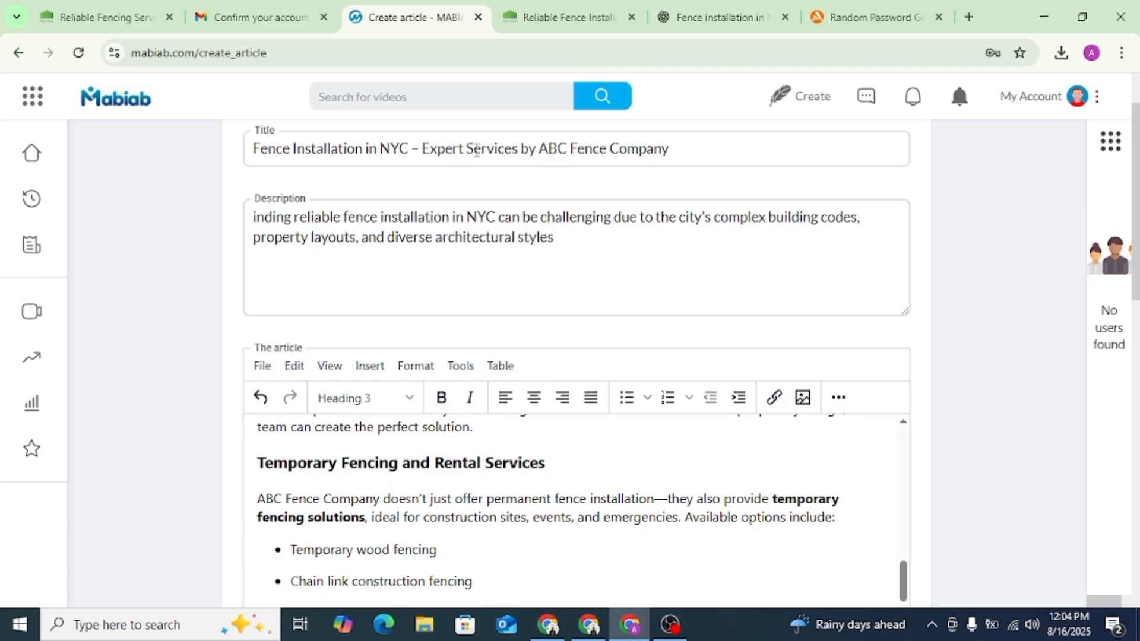
pyautogui.moveTo(539, 146); pyautogui.dragTo(706, 159)
pyautogui.hotkey('ctrl', 'c')
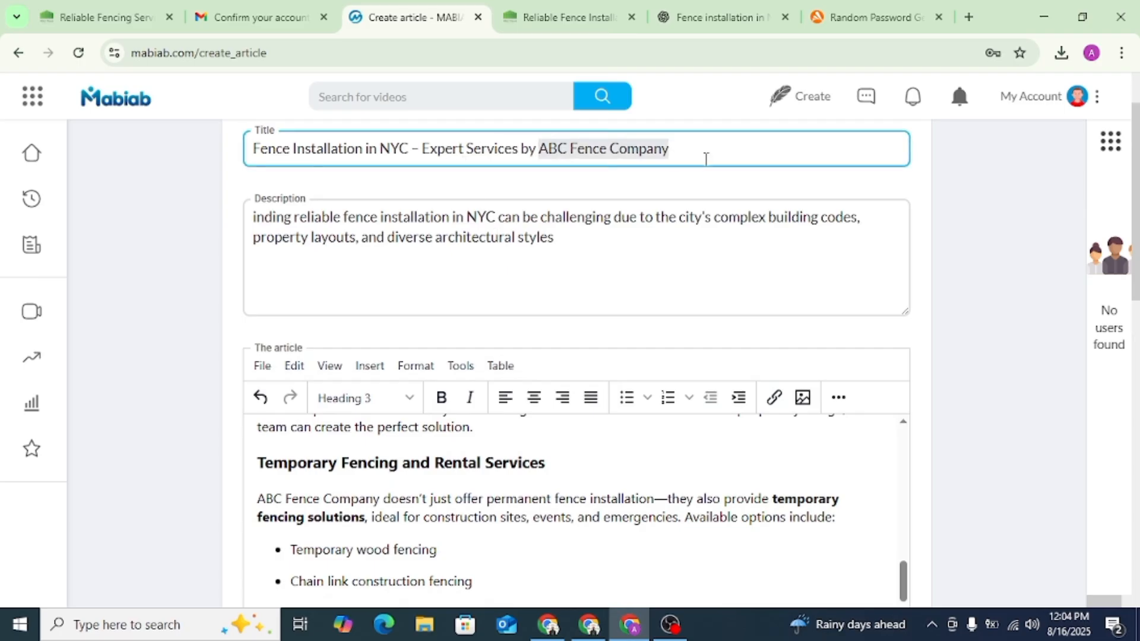
pyautogui.scroll(-10, 928, 344)
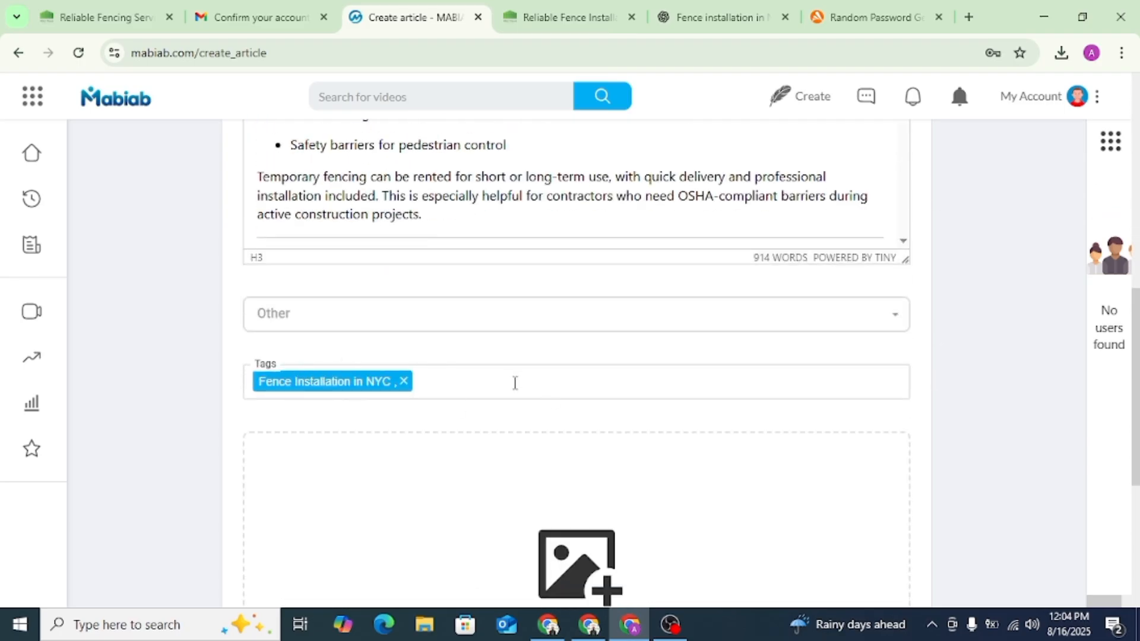
pyautogui.click(515, 383)
pyautogui.hotkey('ctrl', 'v')
pyautogui.press('Return')
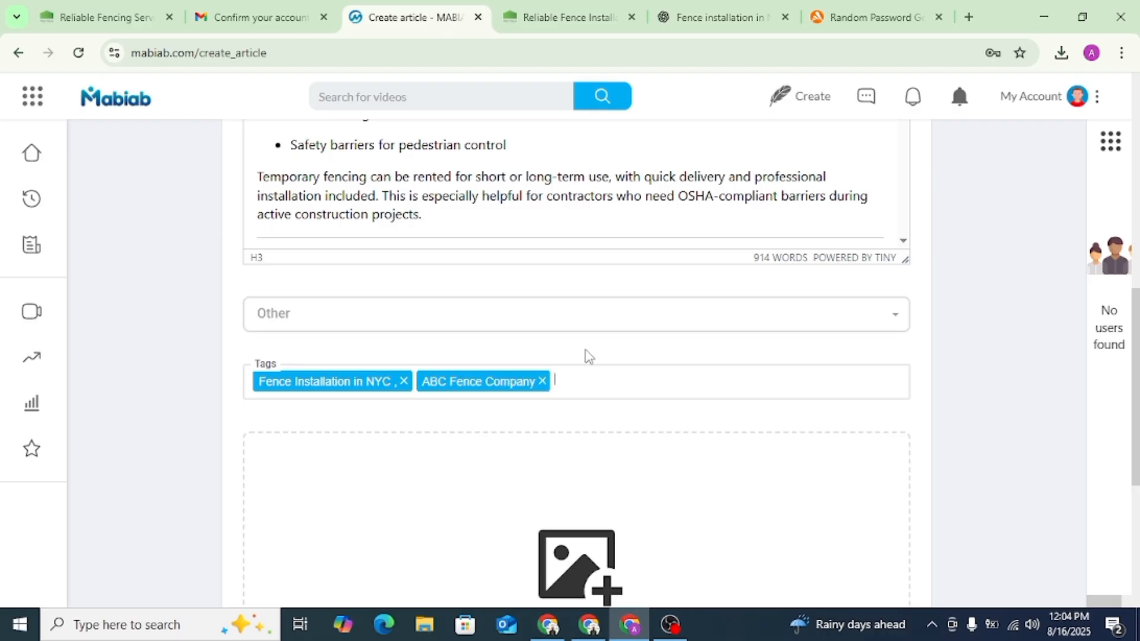
# - Try to publish the article with the image "unnamed (1)" from Downloads as its thumbnail
pyautogui.scroll(-5, 529, 357)
pyautogui.click(565, 244)
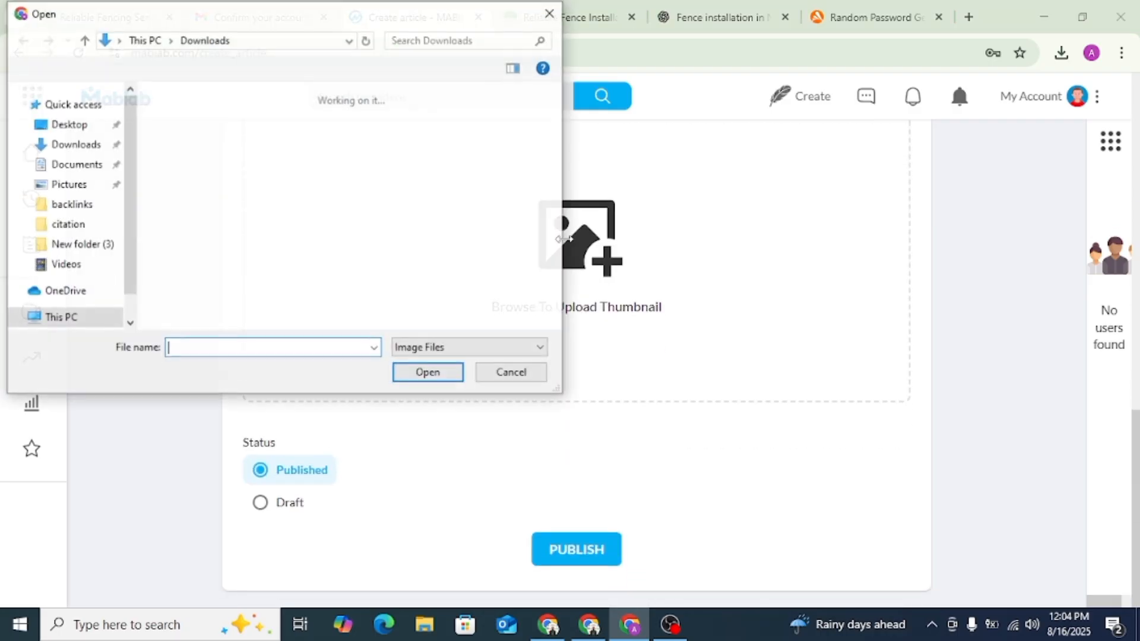
pyautogui.click(196, 148)
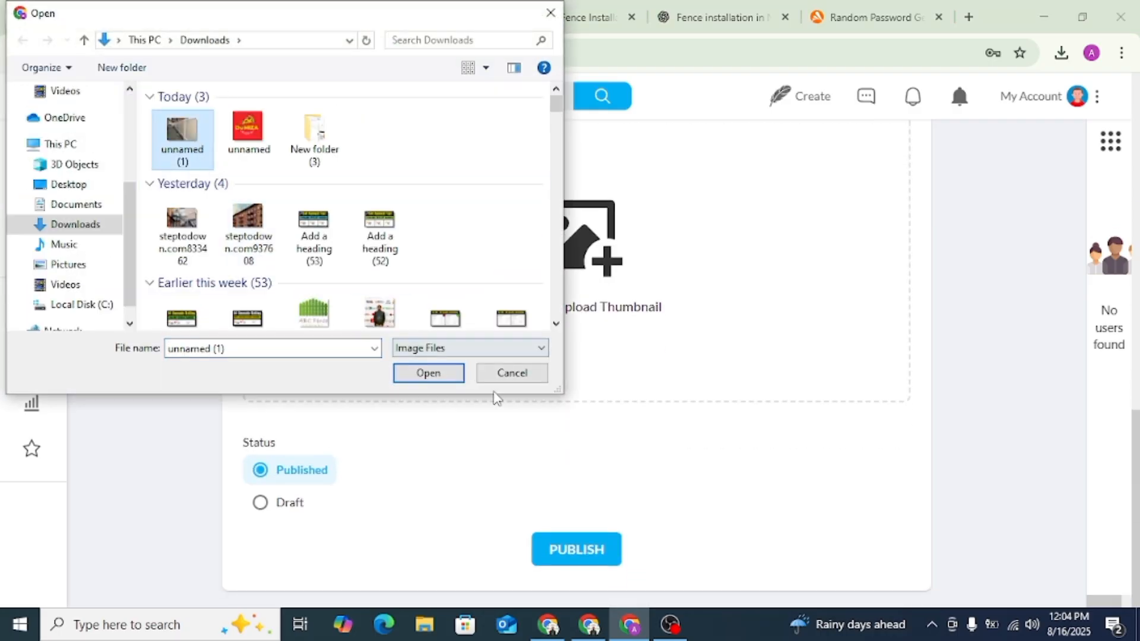
pyautogui.click(442, 372)
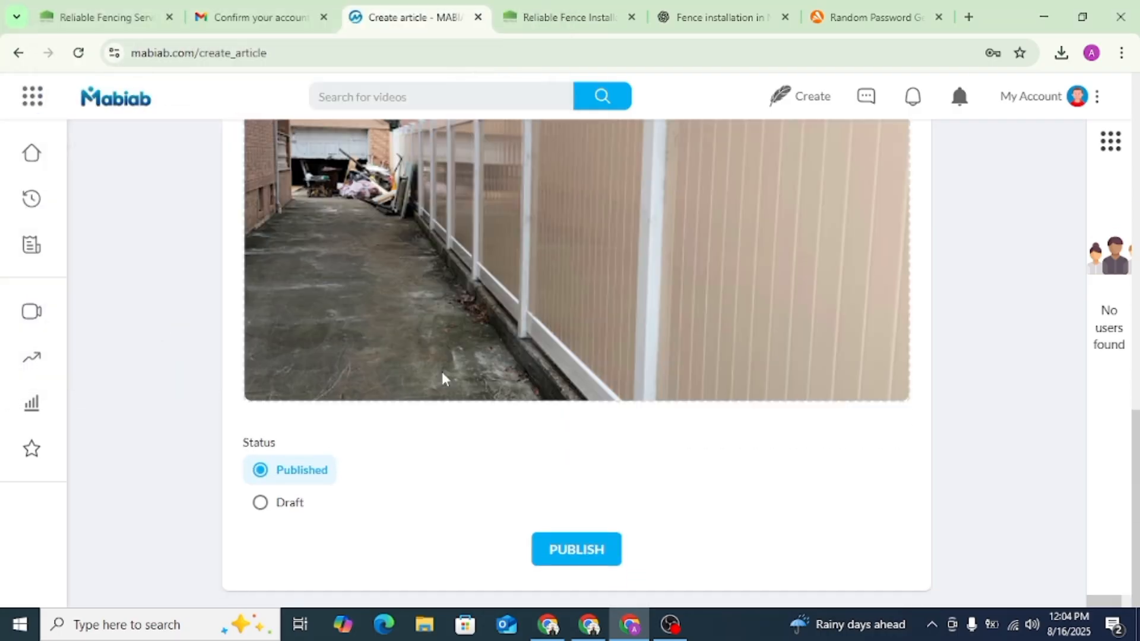
pyautogui.click(590, 557)
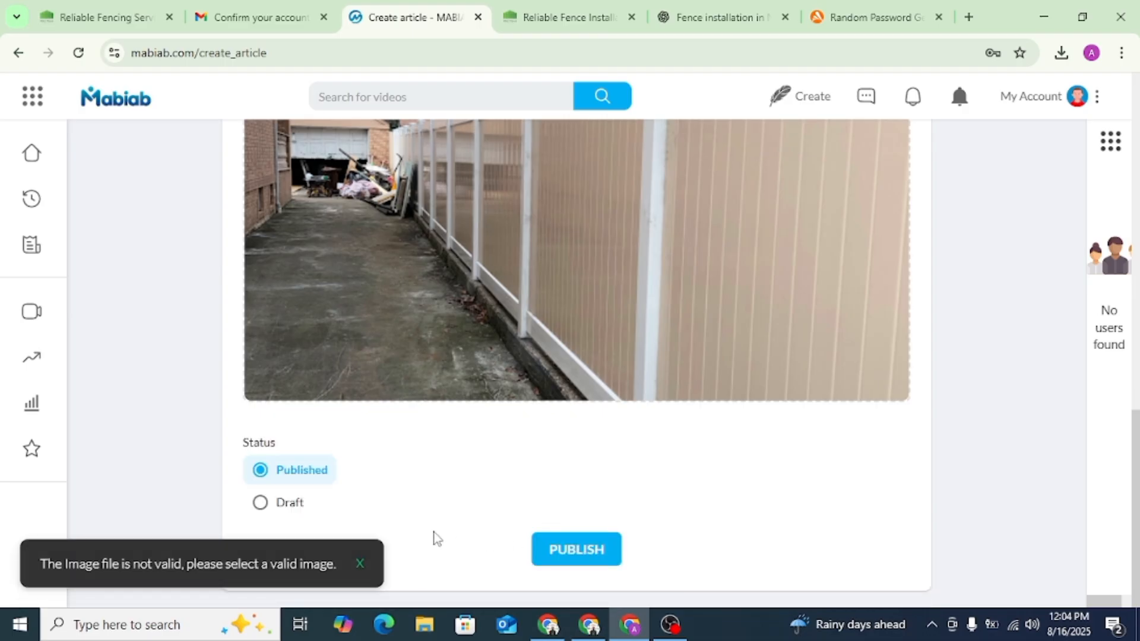
# - Replace the thumbnail with the image "ABC-fence (1)" from Downloads and publish the article
pyautogui.scroll(4, 461, 527)
pyautogui.scroll(-4, 496, 502)
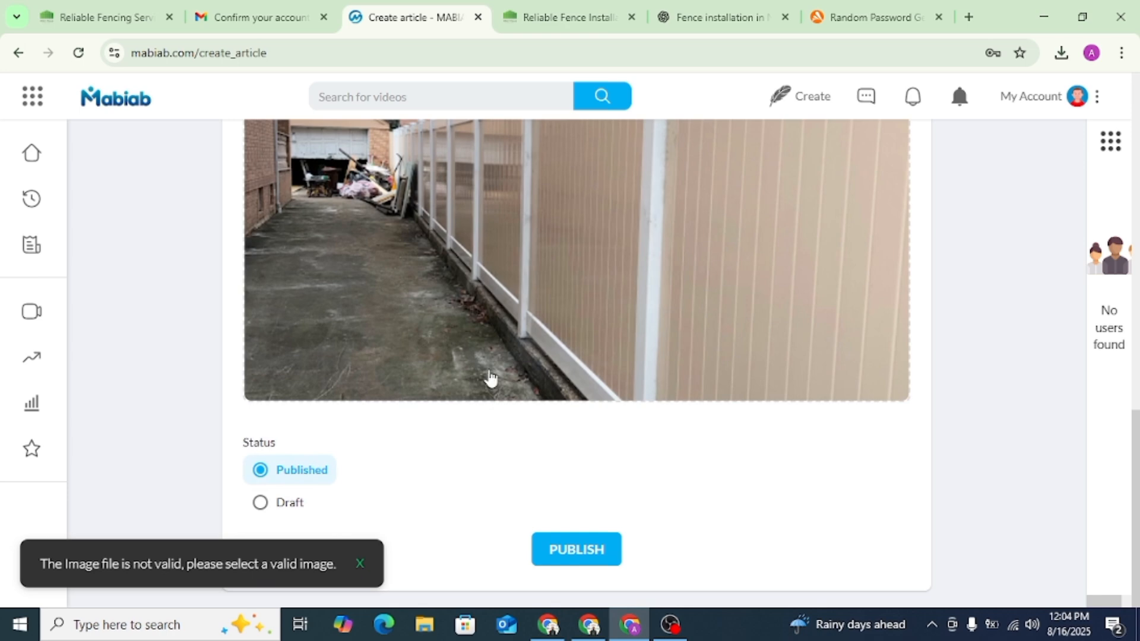
pyautogui.click(472, 315)
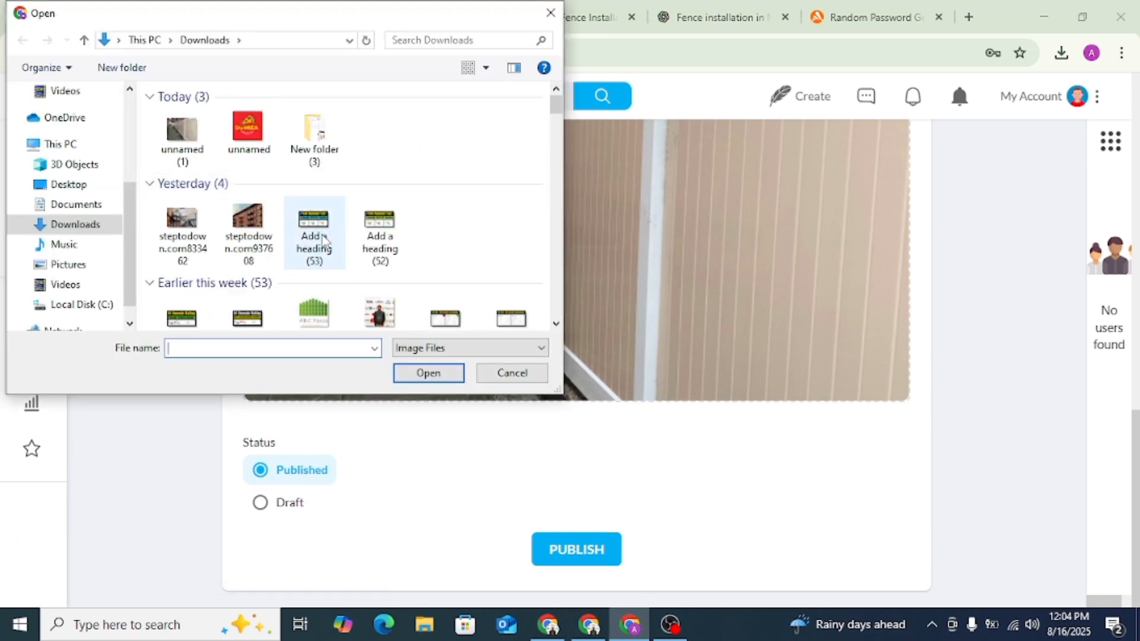
pyautogui.scroll(-1, 304, 237)
pyautogui.click(314, 268)
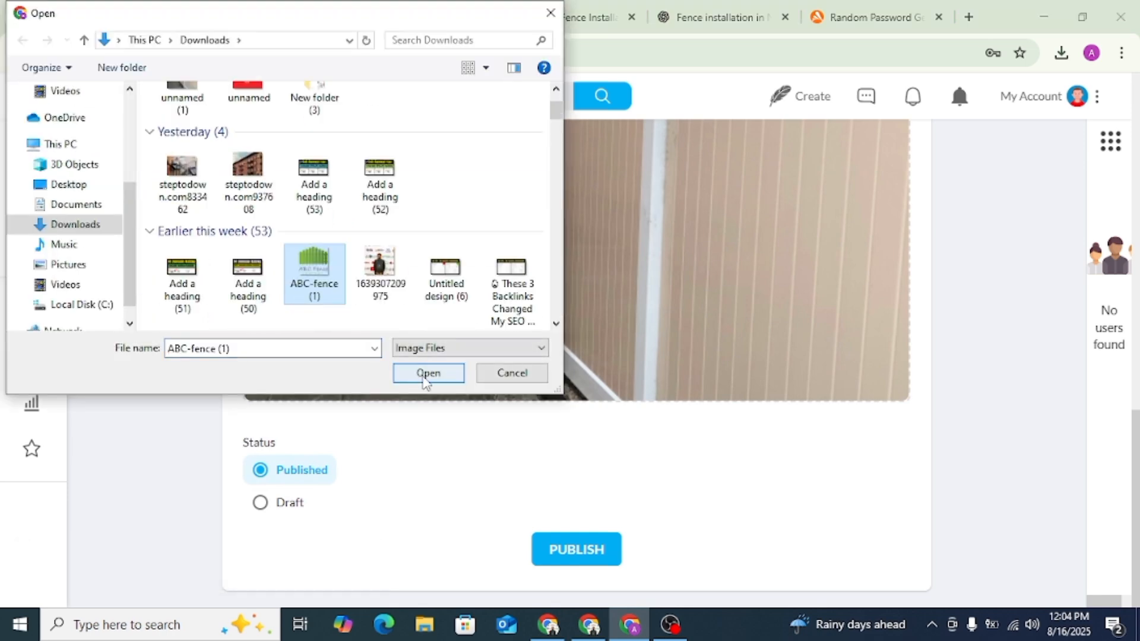
pyautogui.click(429, 374)
pyautogui.click(603, 551)
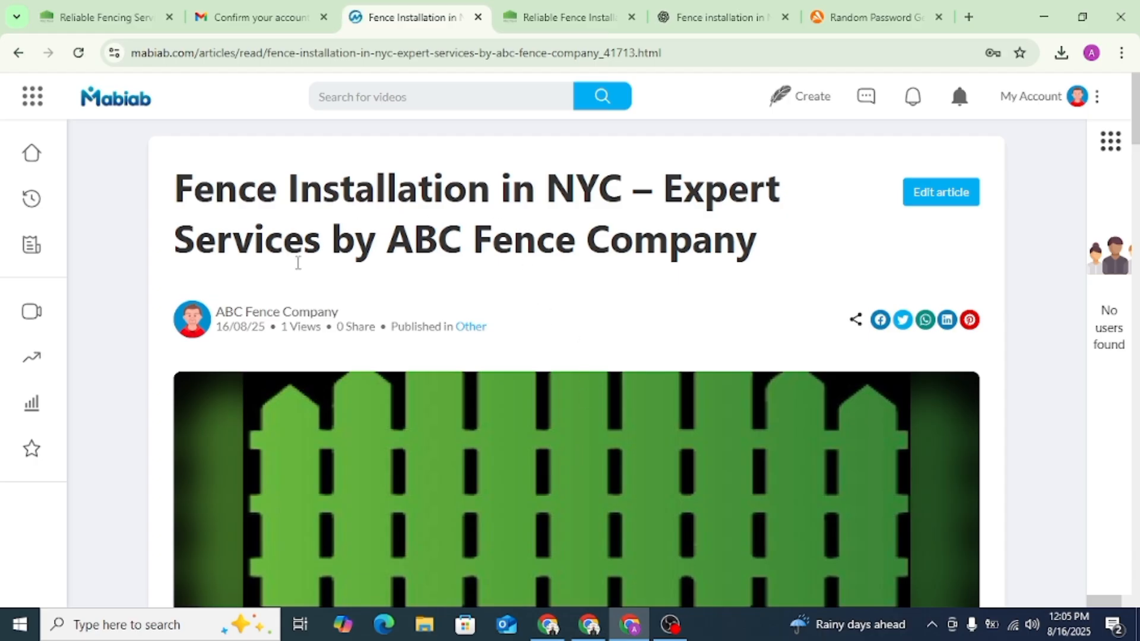
# - Inspect the HTML of the "fence installation in NYC" link in the published article's first sentence, then close the inspector
pyautogui.scroll(-10, 466, 298)
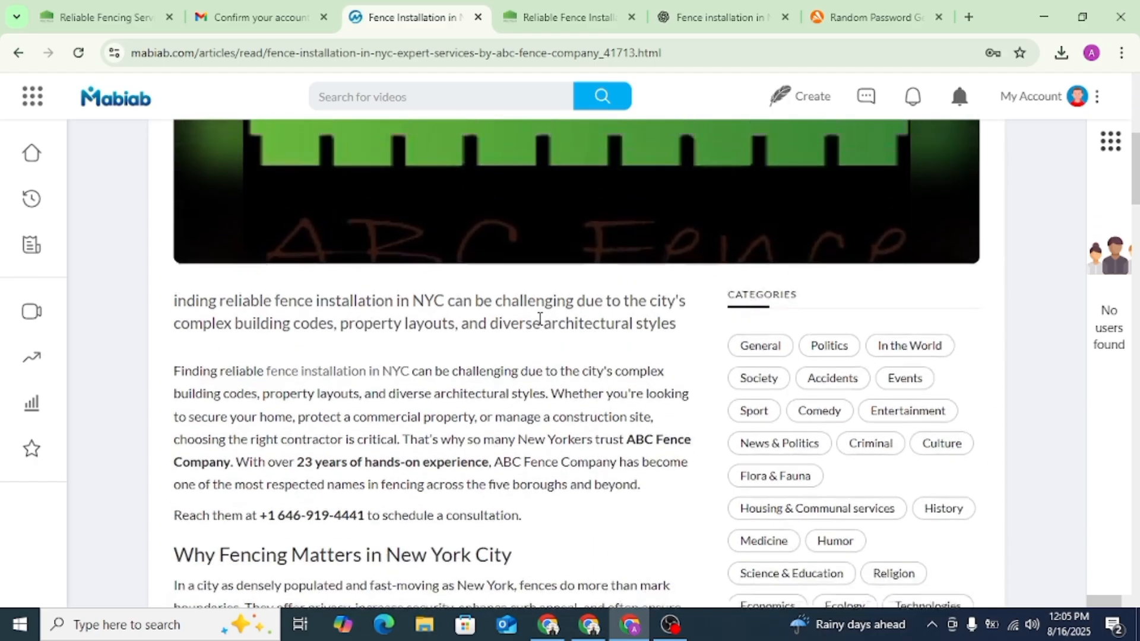
pyautogui.scroll(2, 394, 330)
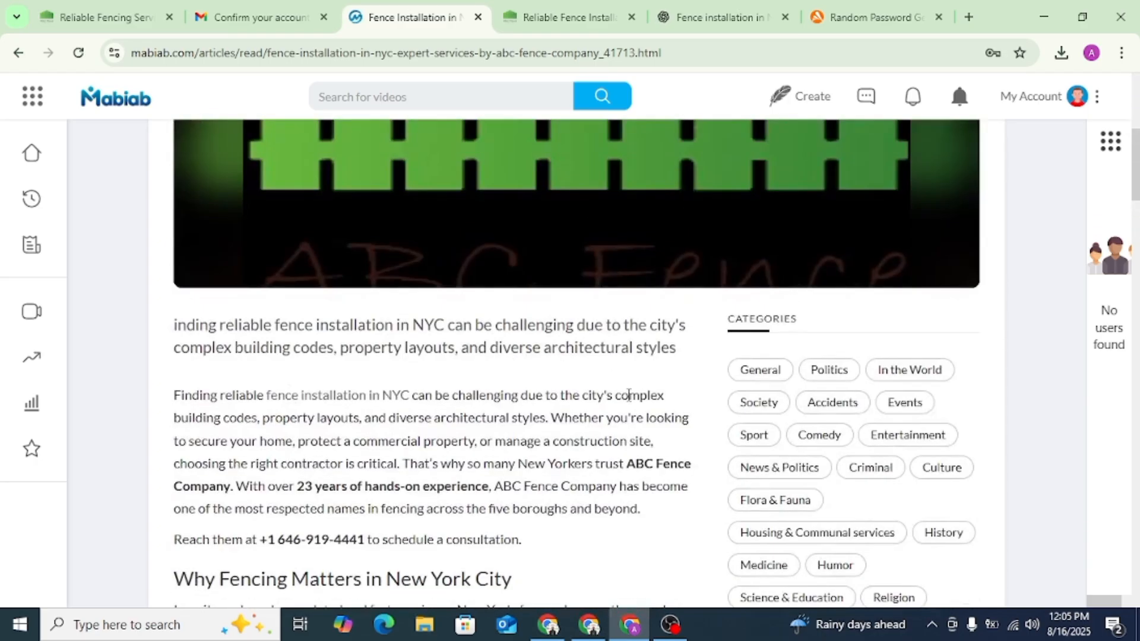
pyautogui.rightClick(359, 402)
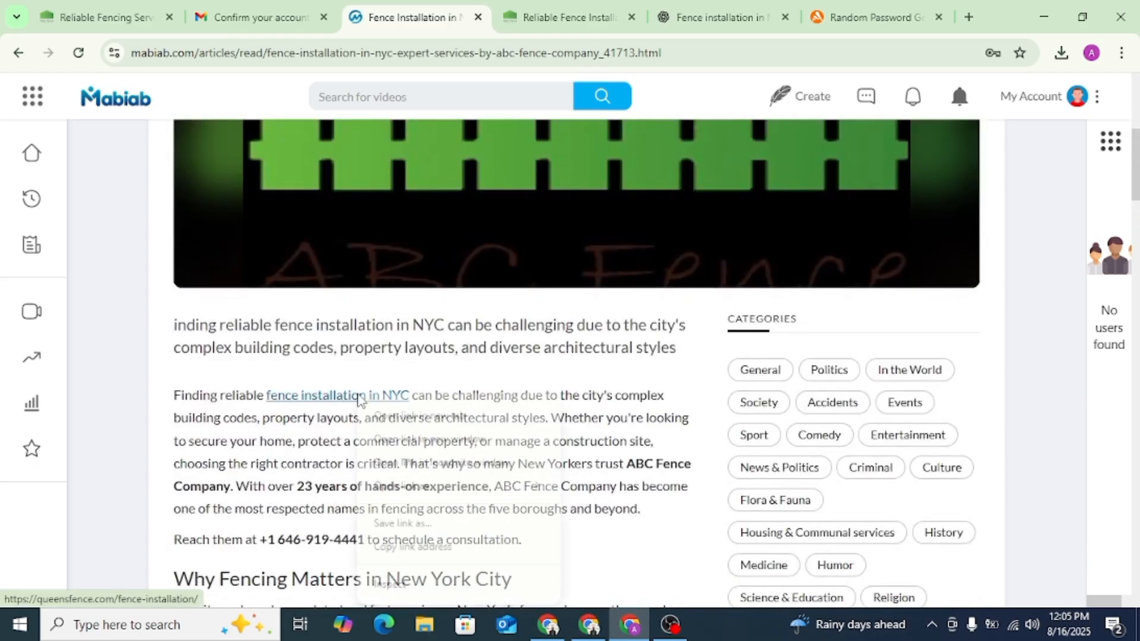
pyautogui.click(407, 583)
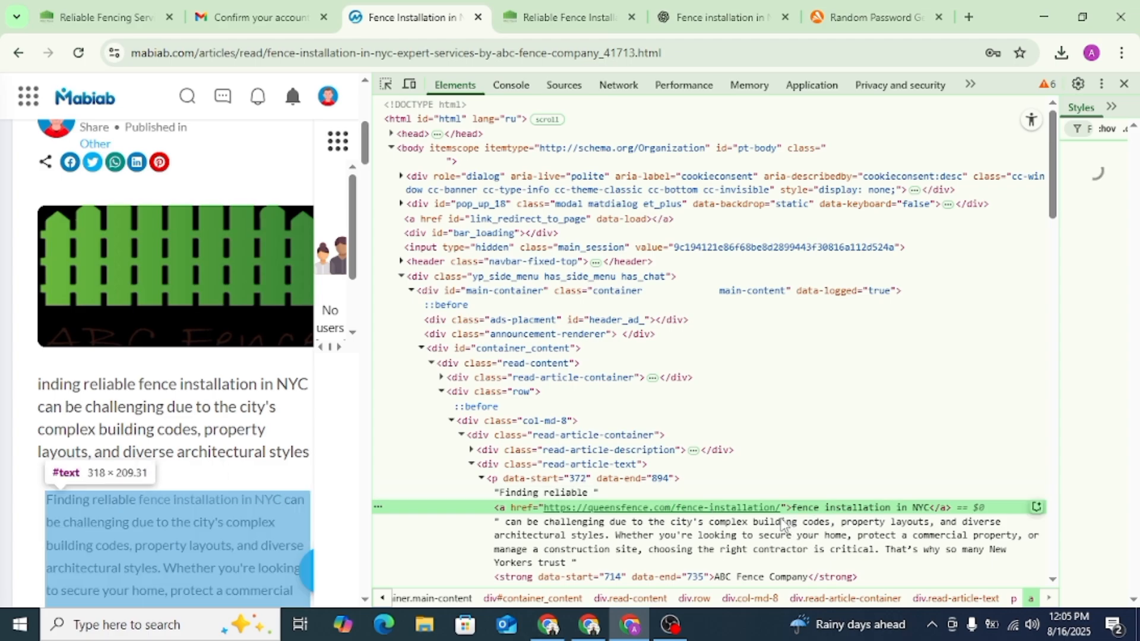
pyautogui.click(1124, 83)
# - Copy the web address of the published Mabiab article
pyautogui.click(368, 52)
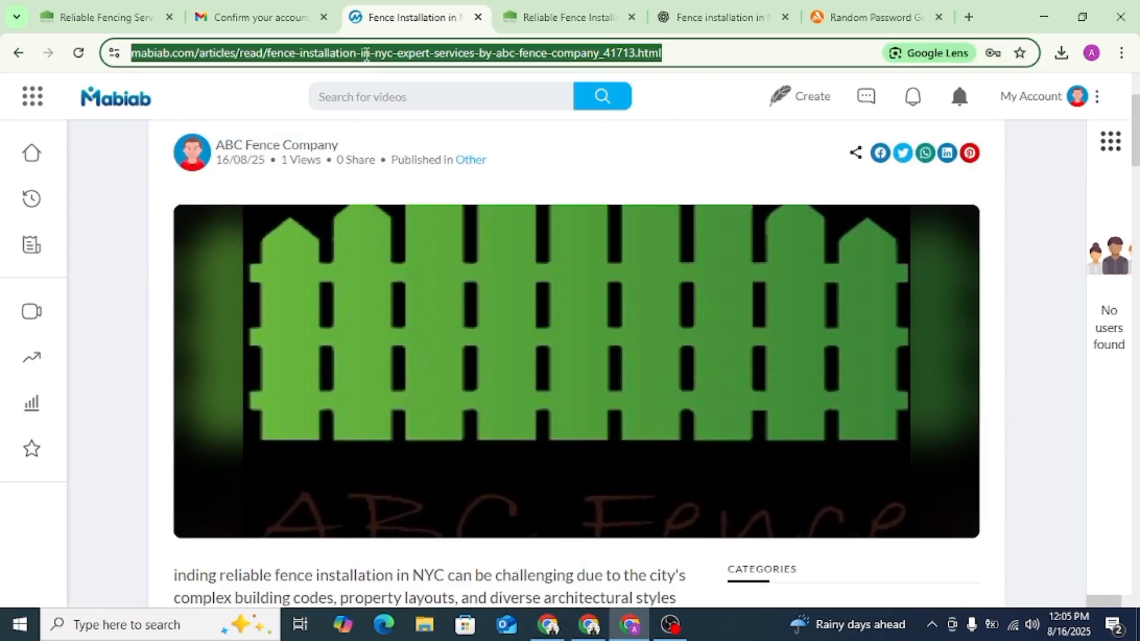
pyautogui.rightClick(369, 53)
pyautogui.click(420, 213)
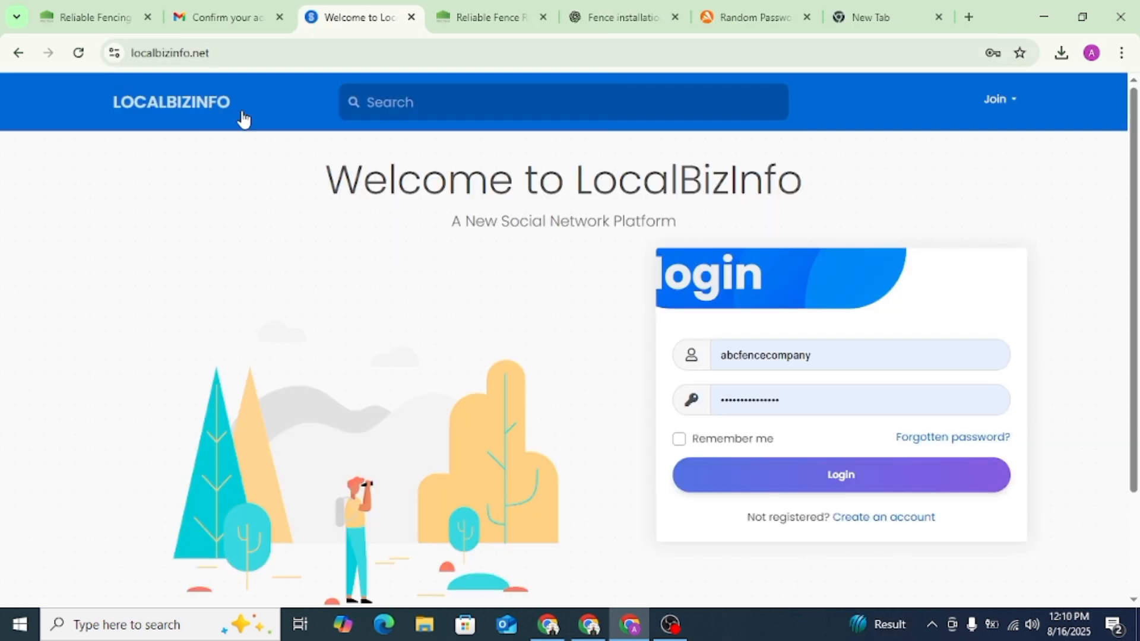
# - Log in to LocalBizInfo with the prefilled credentials and open the form for writing a new blog article
pyautogui.click(1003, 118)
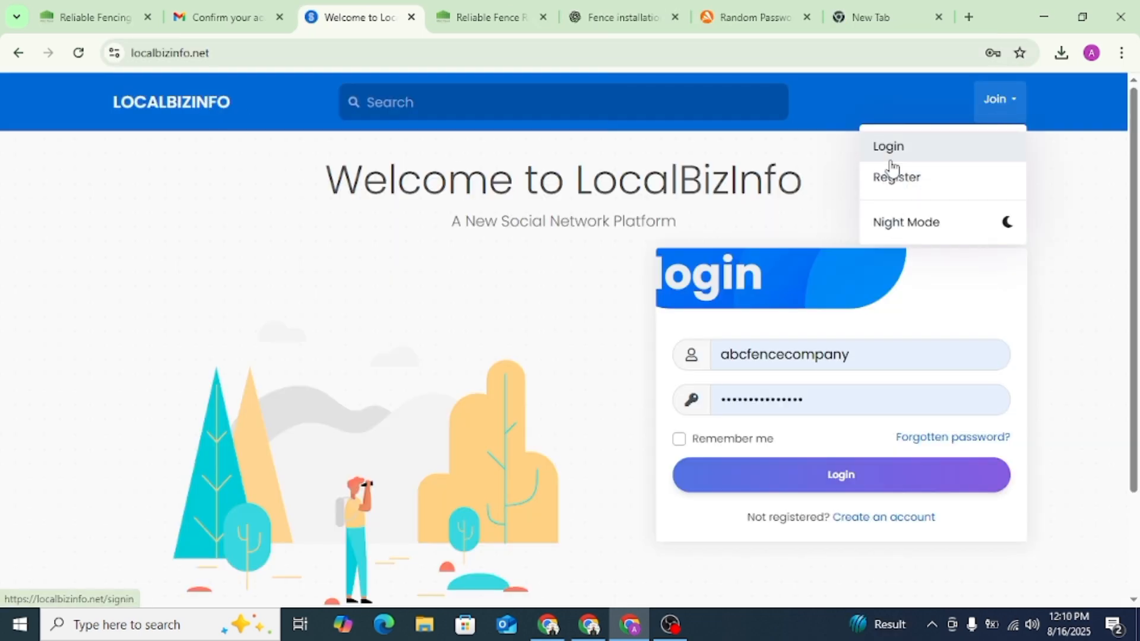
pyautogui.click(844, 475)
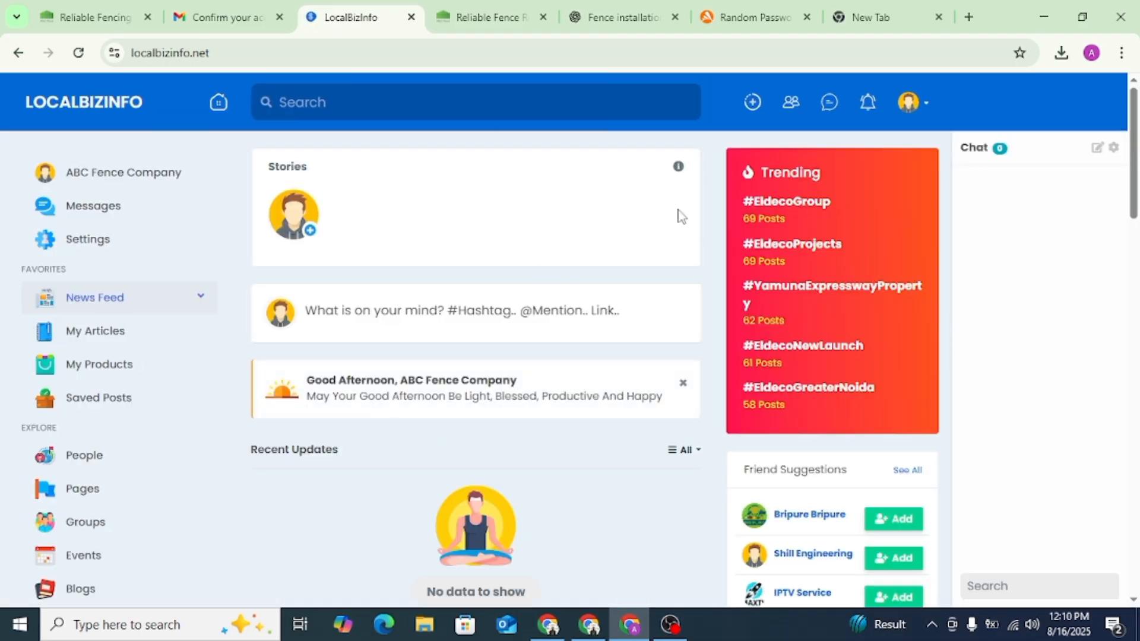
pyautogui.click(121, 340)
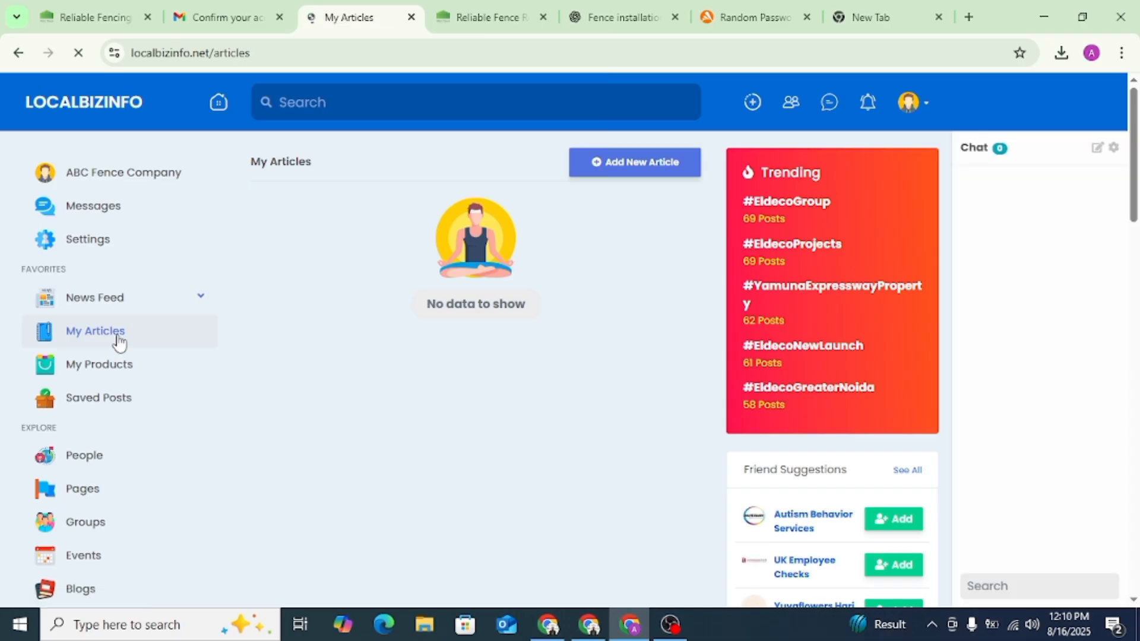
pyautogui.scroll(-2, 98, 369)
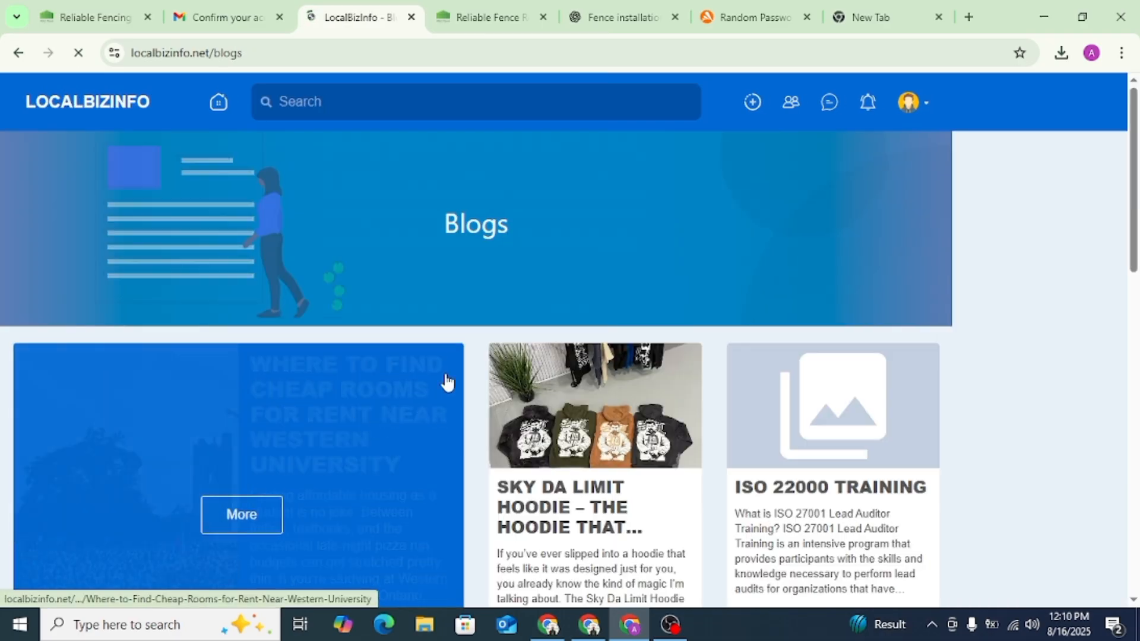
pyautogui.scroll(-3, 276, 368)
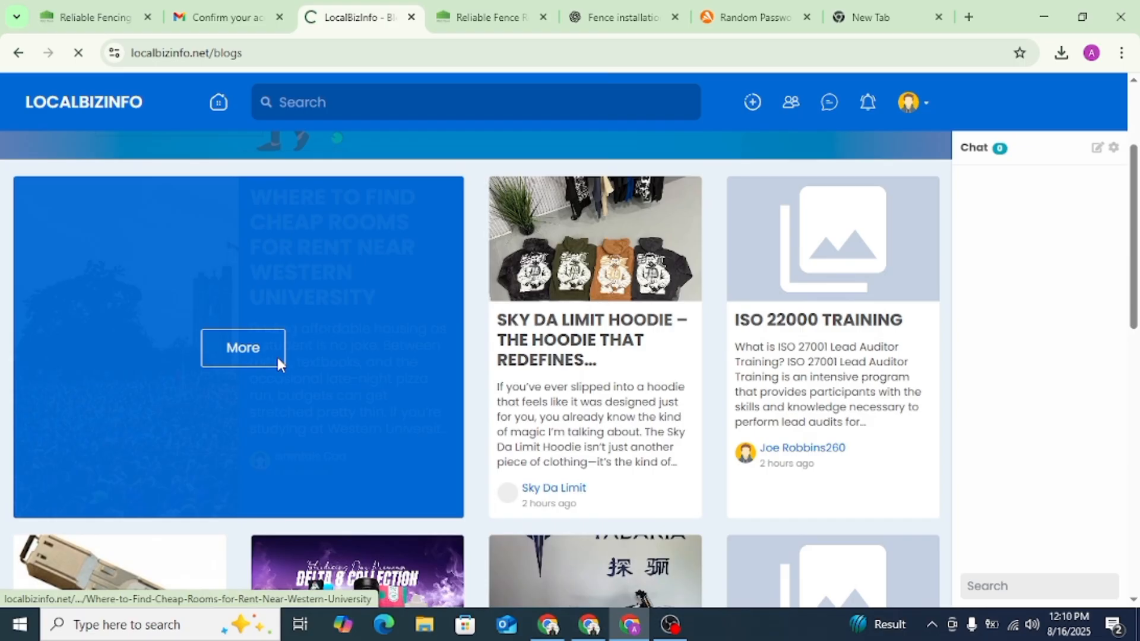
pyautogui.click(277, 358)
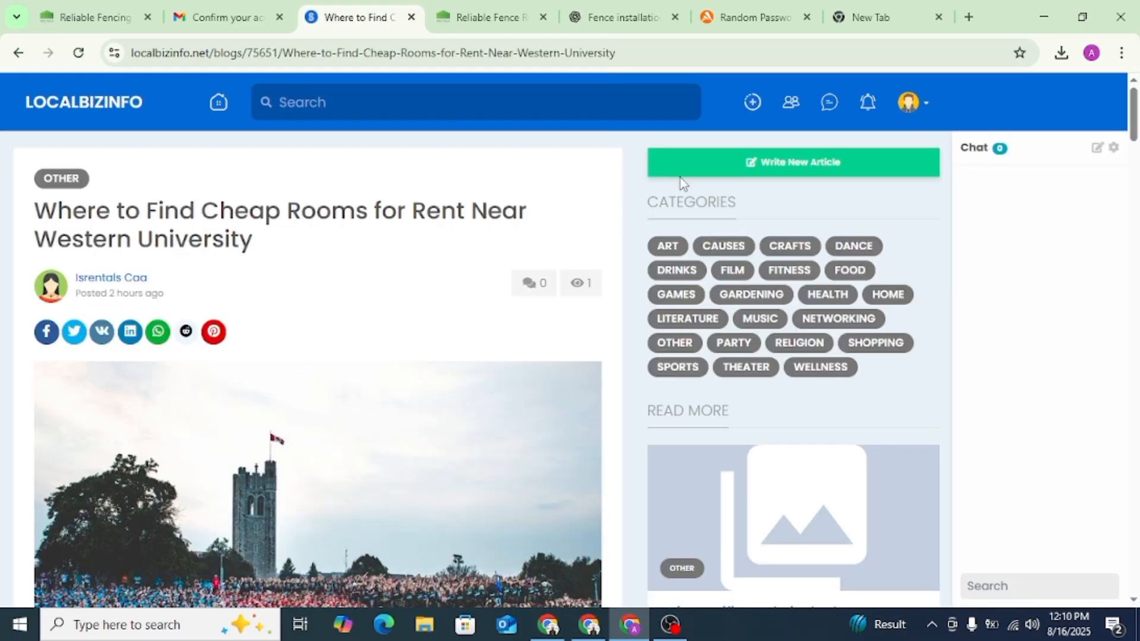
pyautogui.click(787, 171)
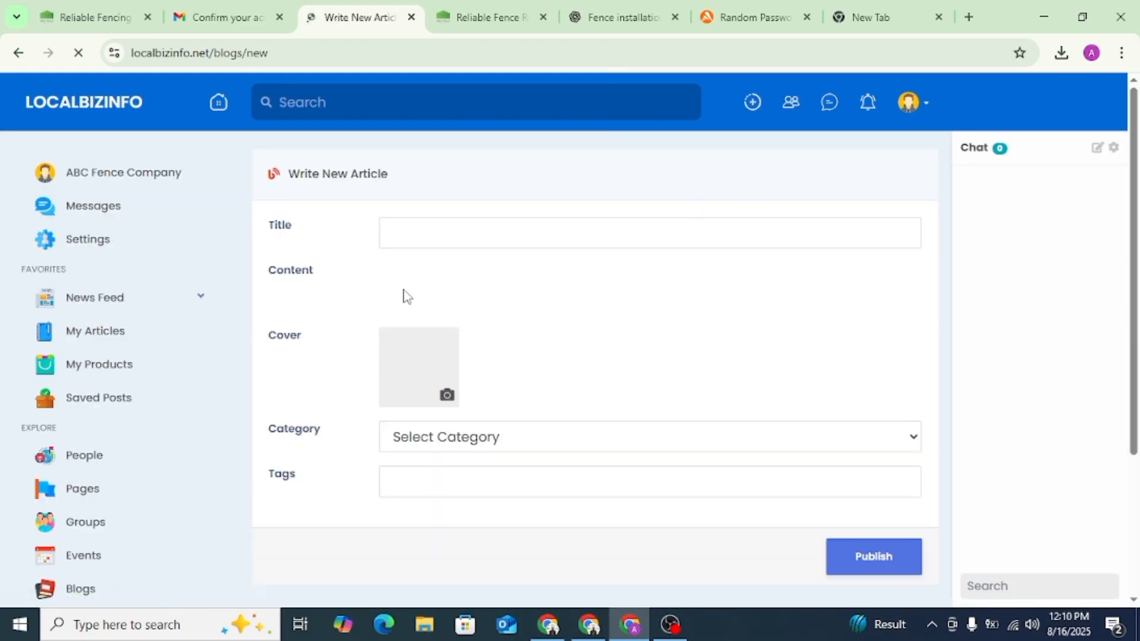
# - Copy the heading "Fence Rental NYC – Reliable Temporary Fencing Solutions in New York City" from ChatGPT into the new article's title
pyautogui.click(622, 17)
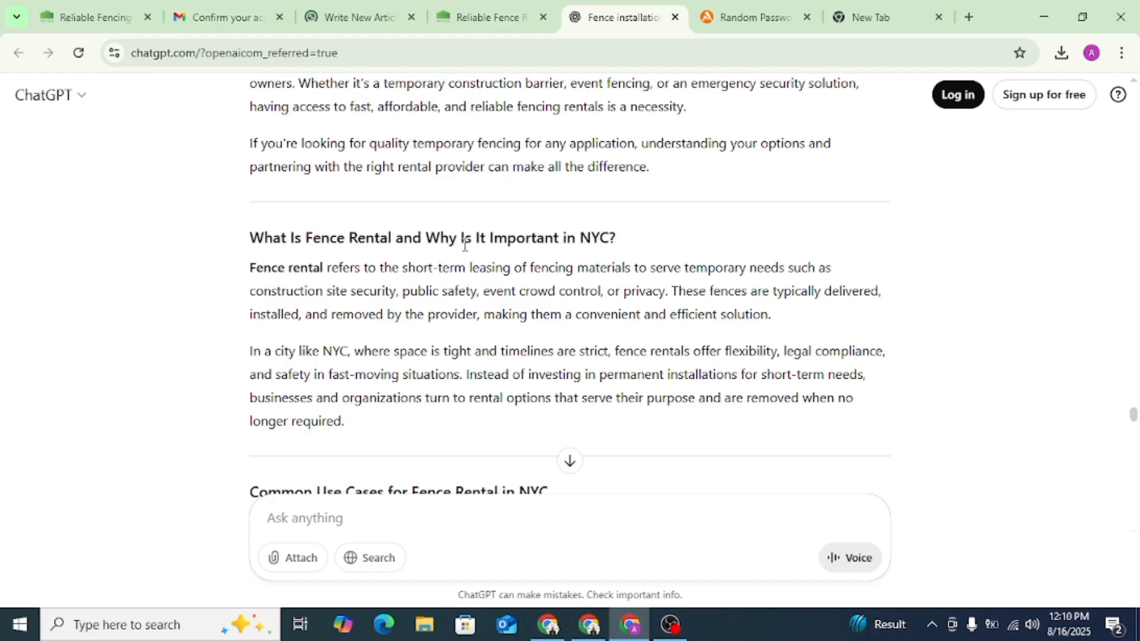
pyautogui.scroll(8, 464, 243)
pyautogui.scroll(-4, 463, 249)
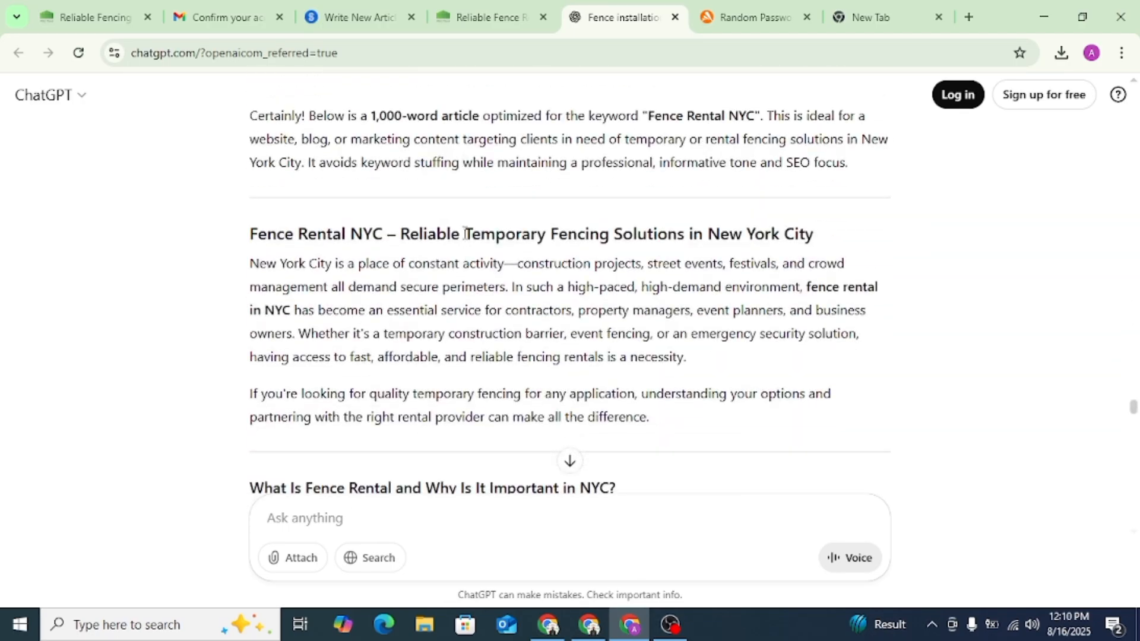
pyautogui.tripleClick(465, 233)
pyautogui.hotkey('ctrl', 'c')
pyautogui.click(350, 17)
pyautogui.click(428, 234)
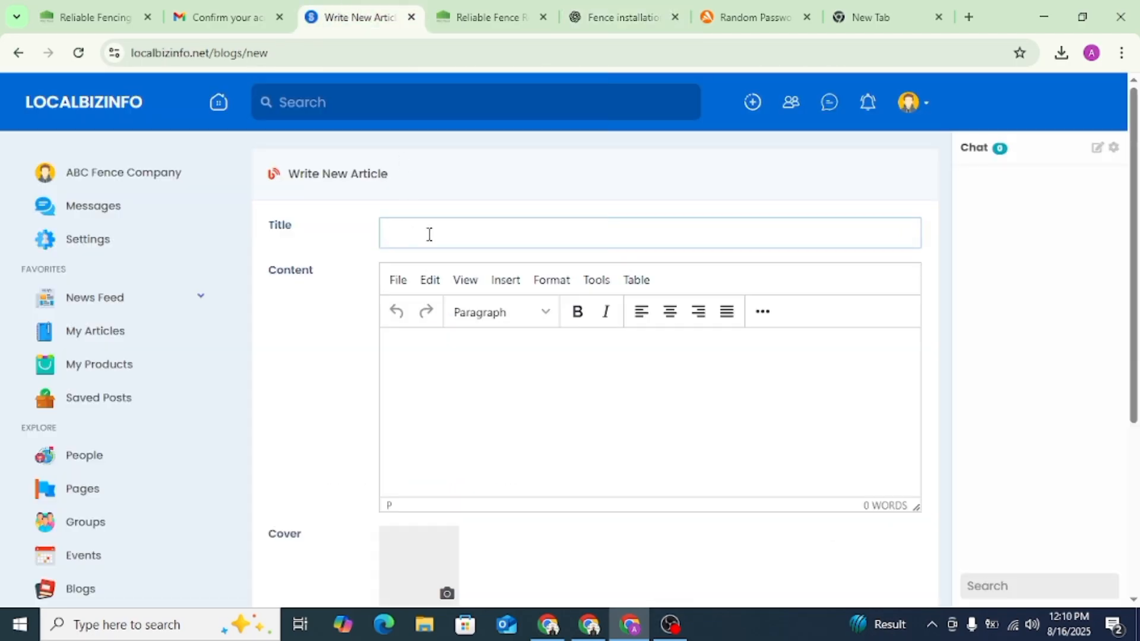
pyautogui.hotkey('ctrl', 'v')
# - Copy the ChatGPT article text from "New York City is a place of constant activity" through Custom Solutions into the article's content
pyautogui.click(442, 392)
pyautogui.click(621, 17)
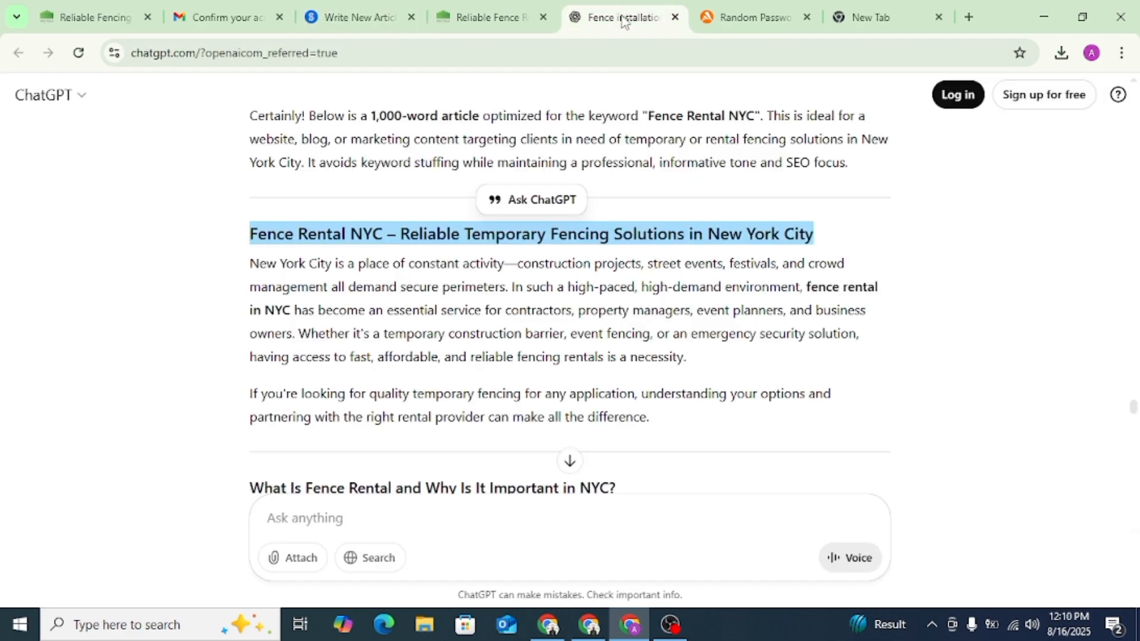
pyautogui.click(419, 280)
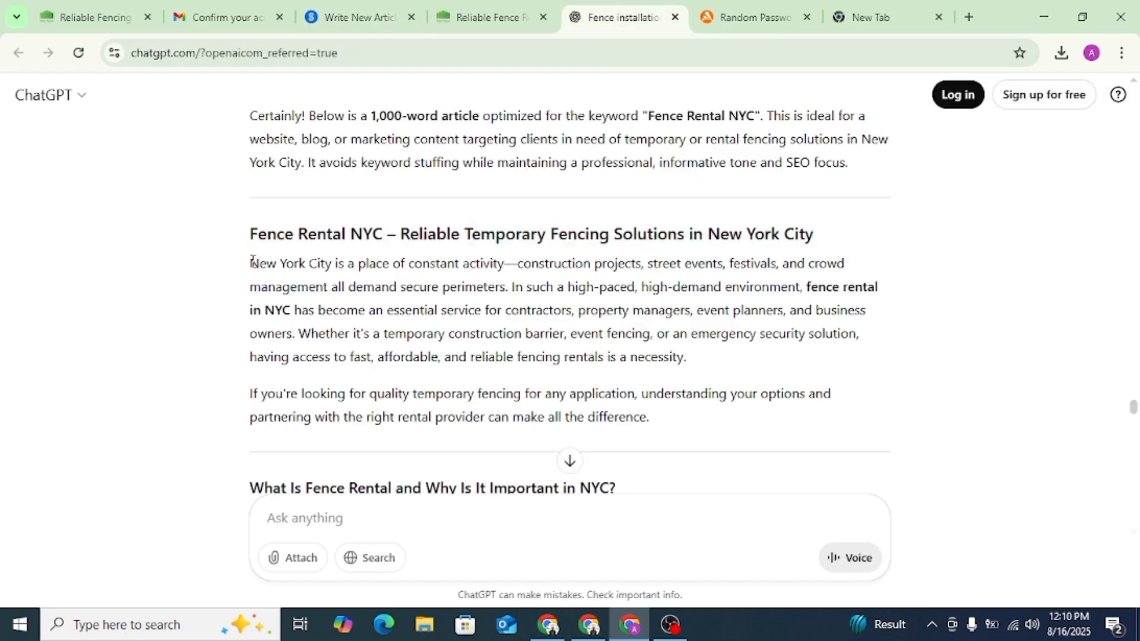
pyautogui.moveTo(252, 261); pyautogui.dragTo(771, 196)
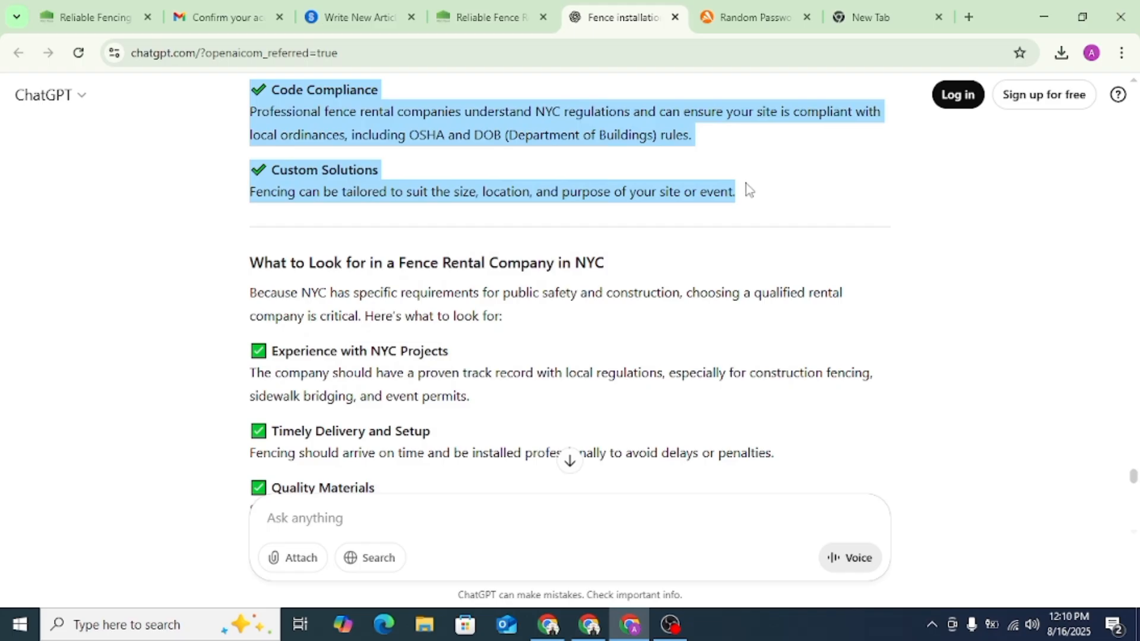
pyautogui.click(313, 8)
pyautogui.click(517, 411)
pyautogui.hotkey('ctrl', 'v')
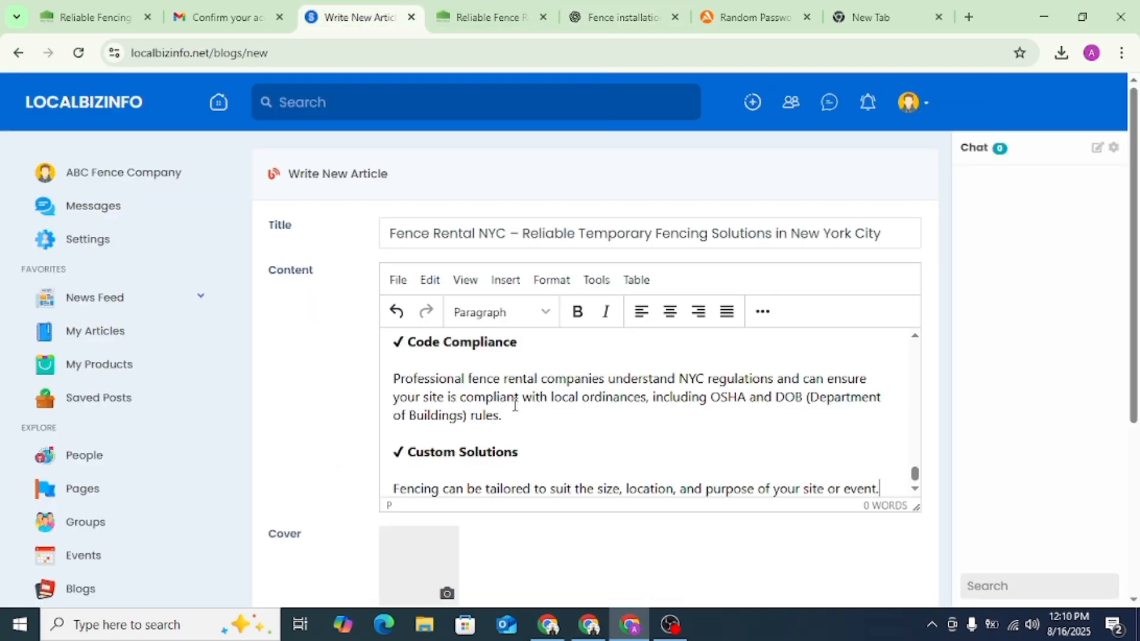
pyautogui.scroll(-5, 509, 412)
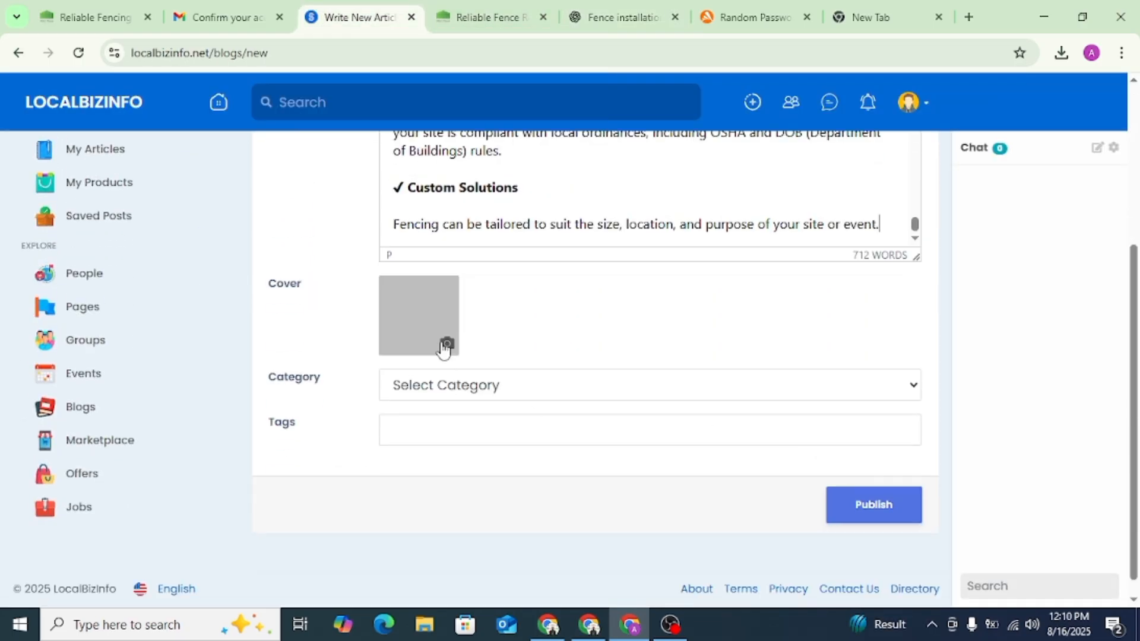
pyautogui.click(445, 345)
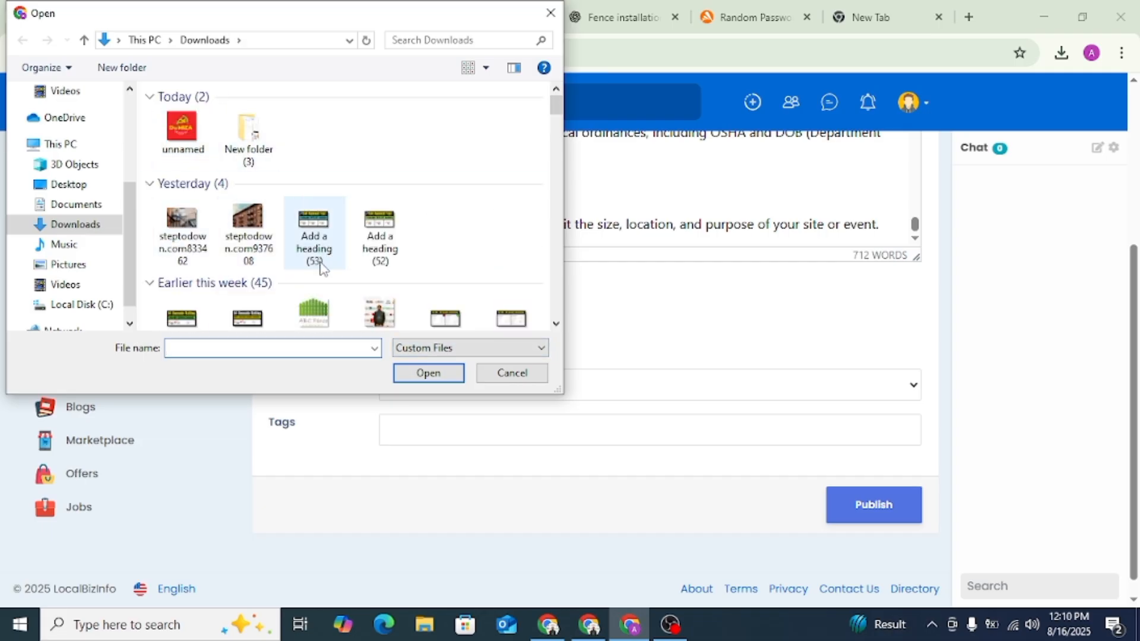
pyautogui.click(550, 13)
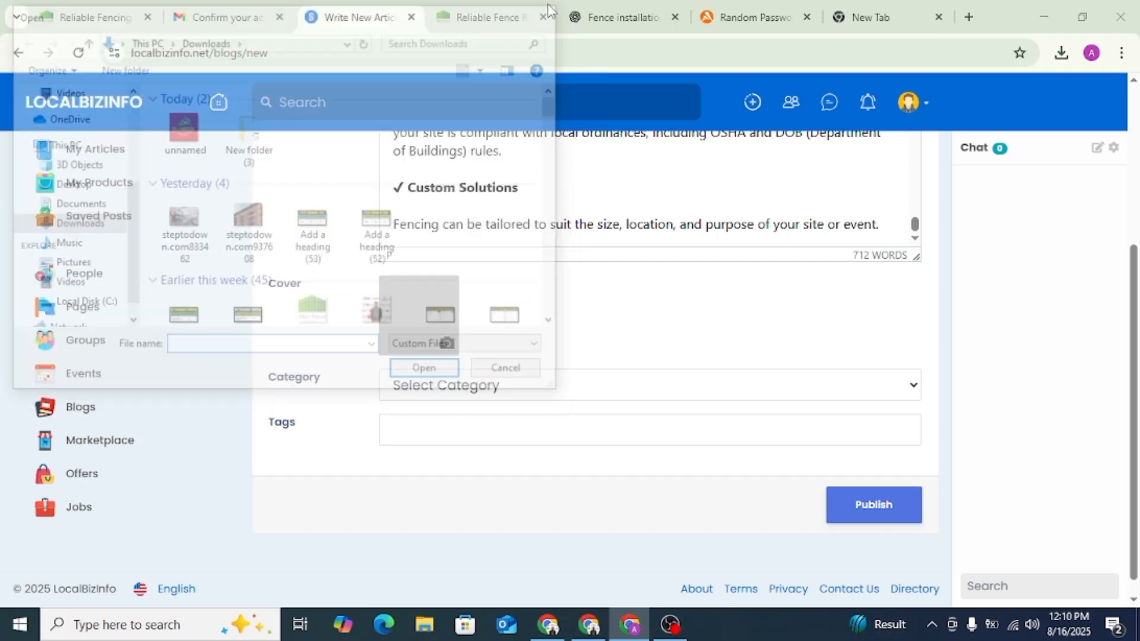
# - Set the article's category to Other, add the tag "Fence Contractor in Queens, NY", and publish it
pyautogui.click(445, 396)
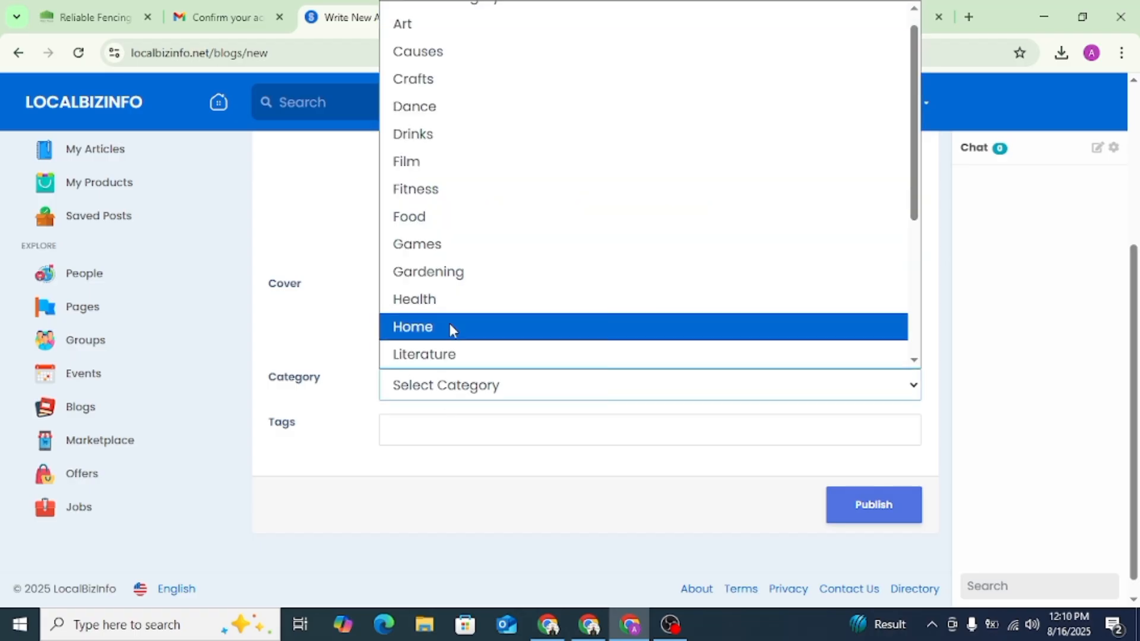
pyautogui.scroll(-4, 440, 170)
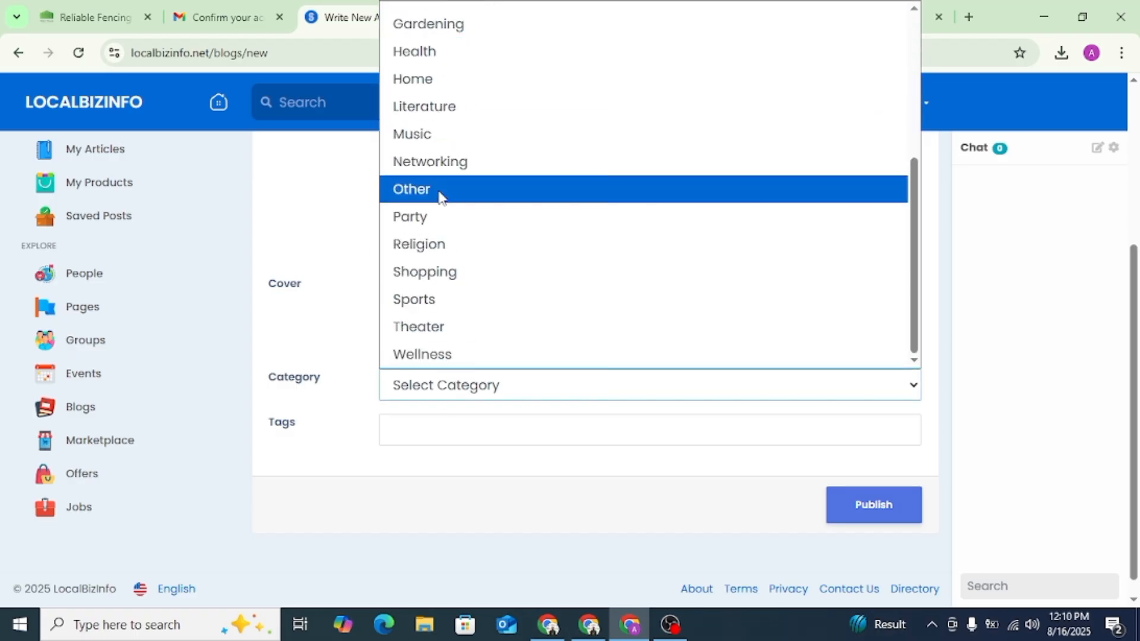
pyautogui.click(438, 191)
pyautogui.click(423, 433)
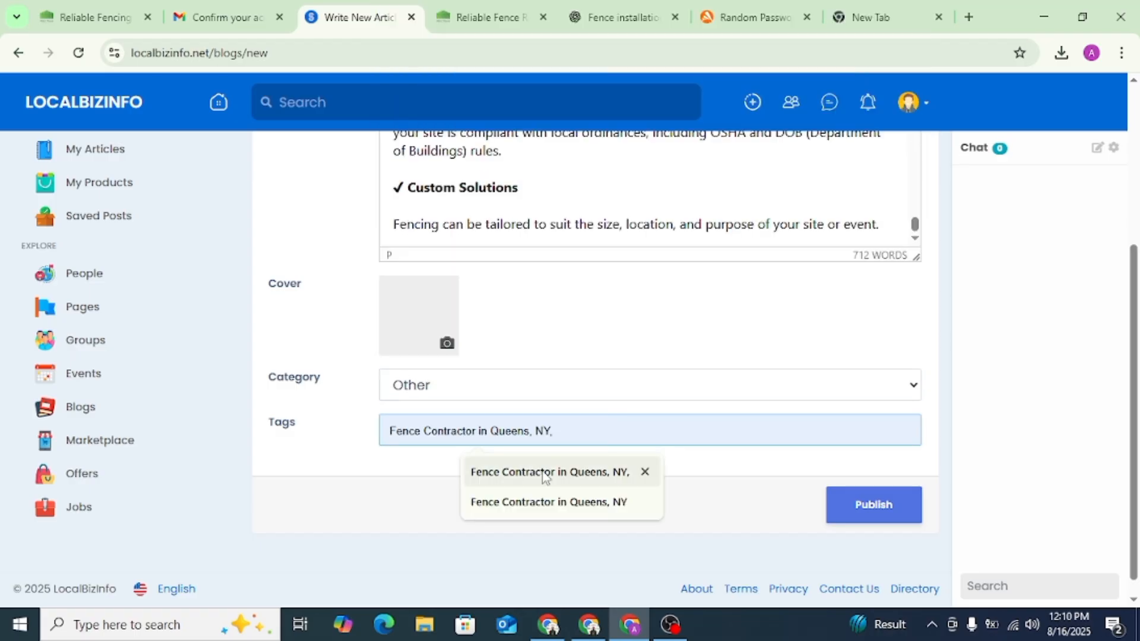
pyautogui.click(547, 502)
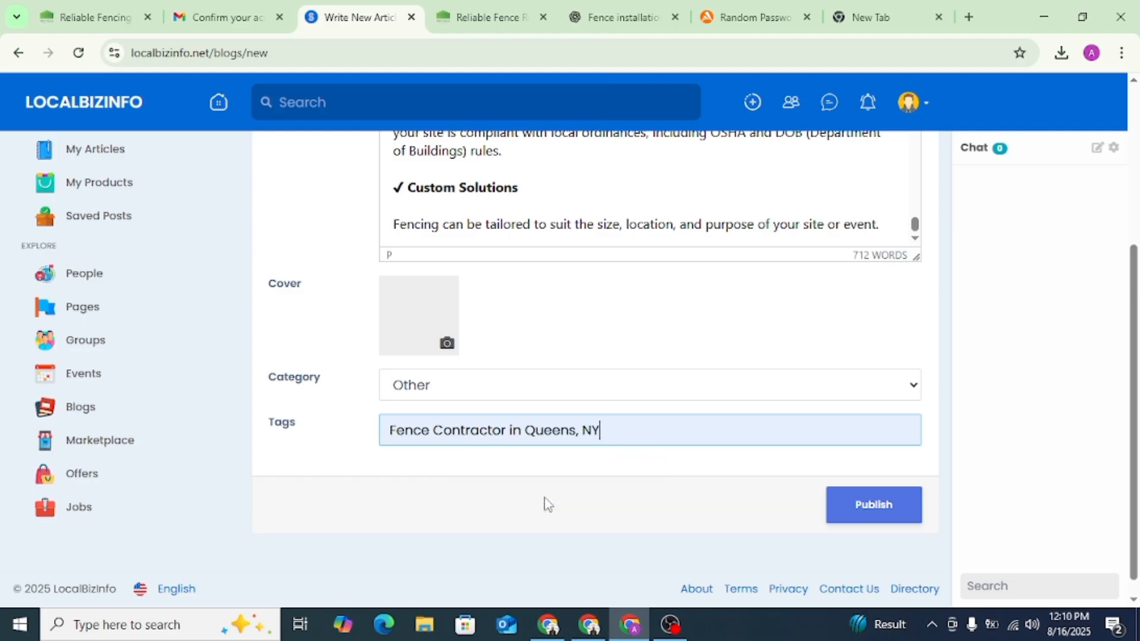
pyautogui.click(871, 514)
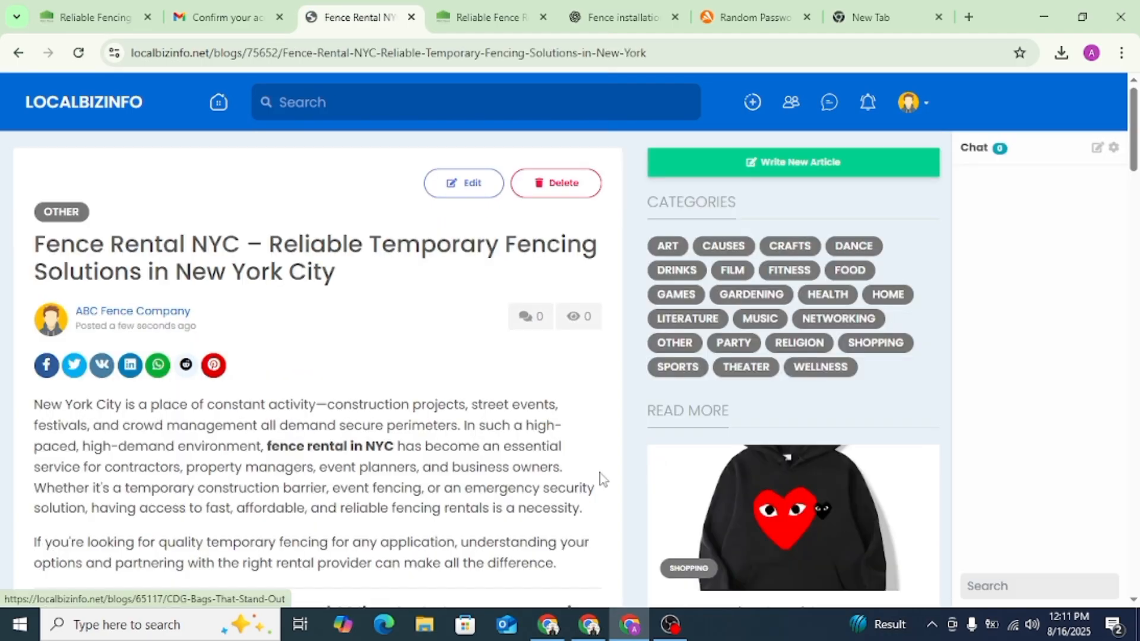
# - Open the published article for editing and copy the address of the queensfence.com fence rental page
pyautogui.click(470, 185)
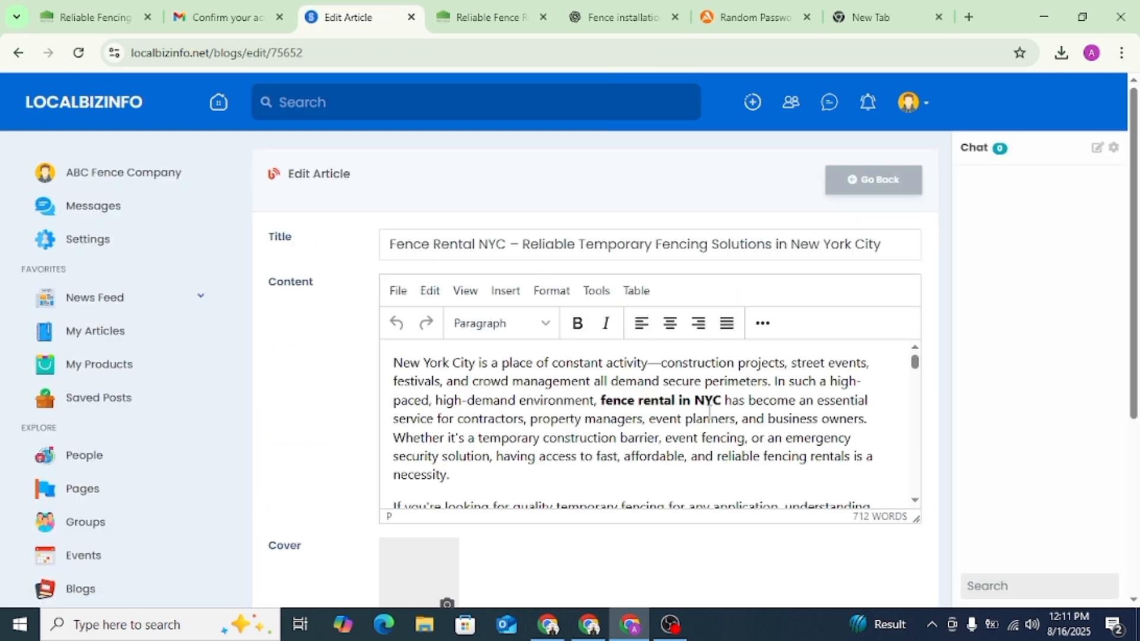
pyautogui.click(487, 16)
pyautogui.click(293, 53)
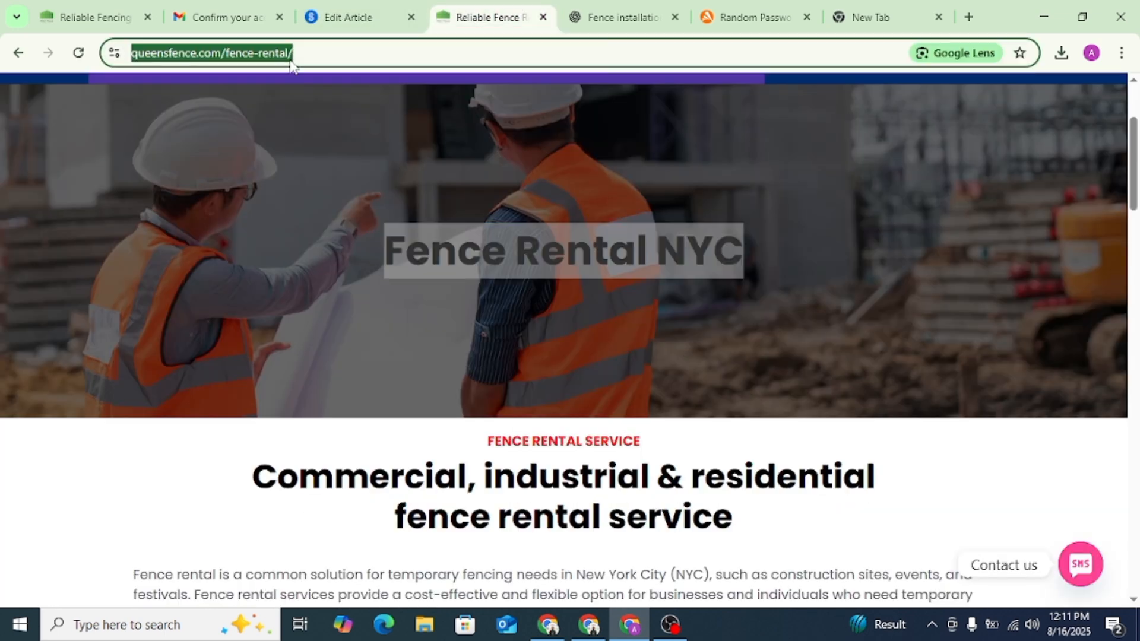
pyautogui.click(357, 16)
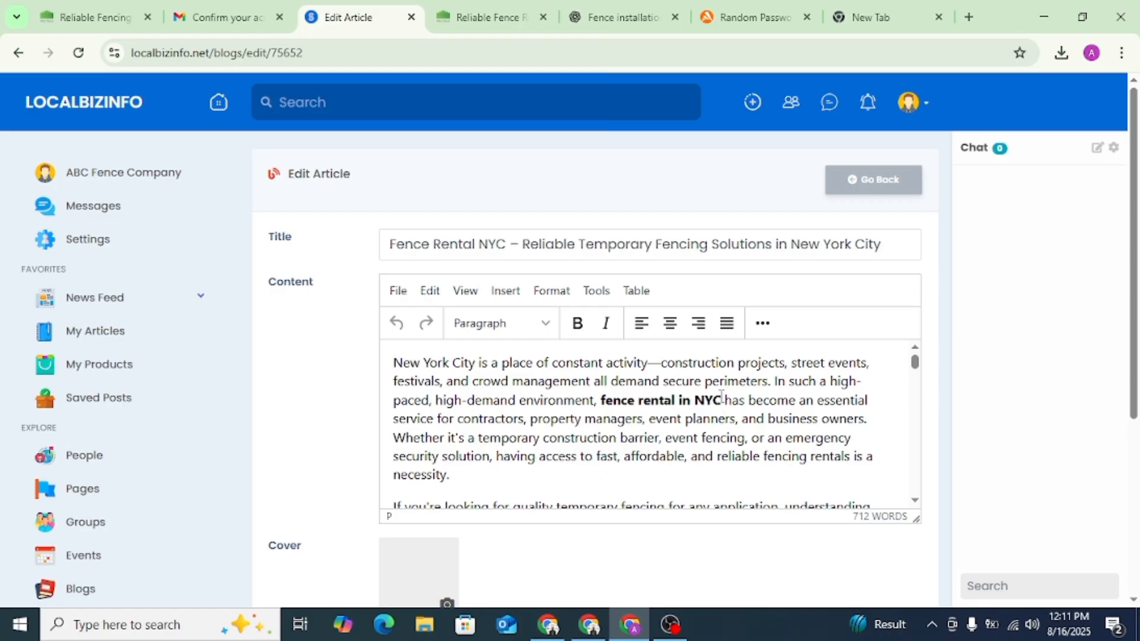
pyautogui.moveTo(721, 397); pyautogui.dragTo(601, 401)
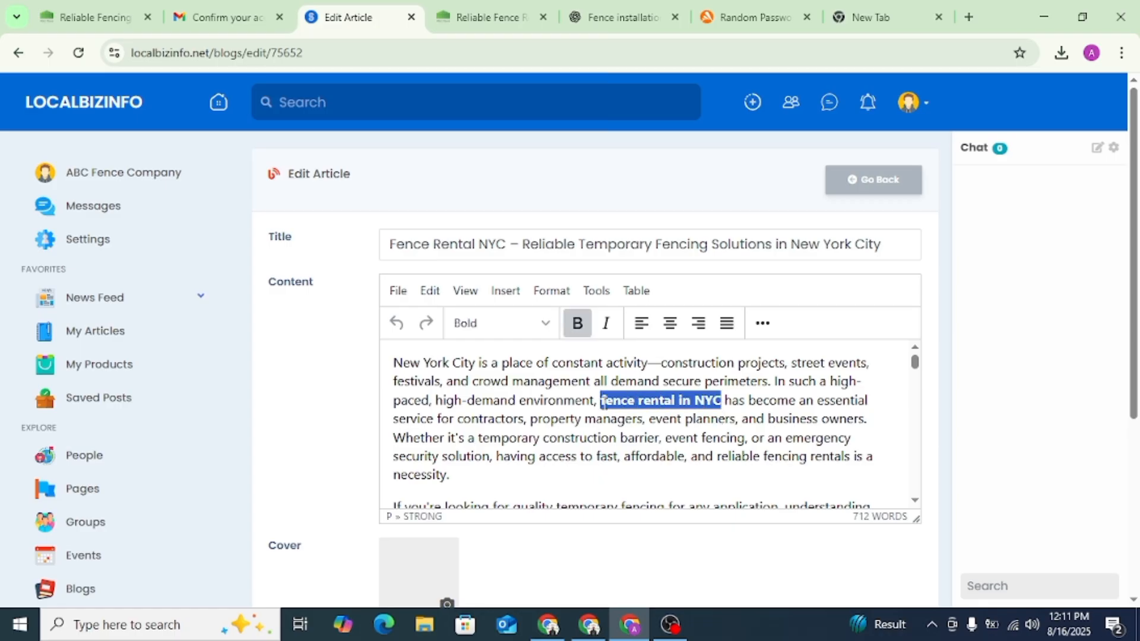
pyautogui.click(763, 323)
pyautogui.click(557, 361)
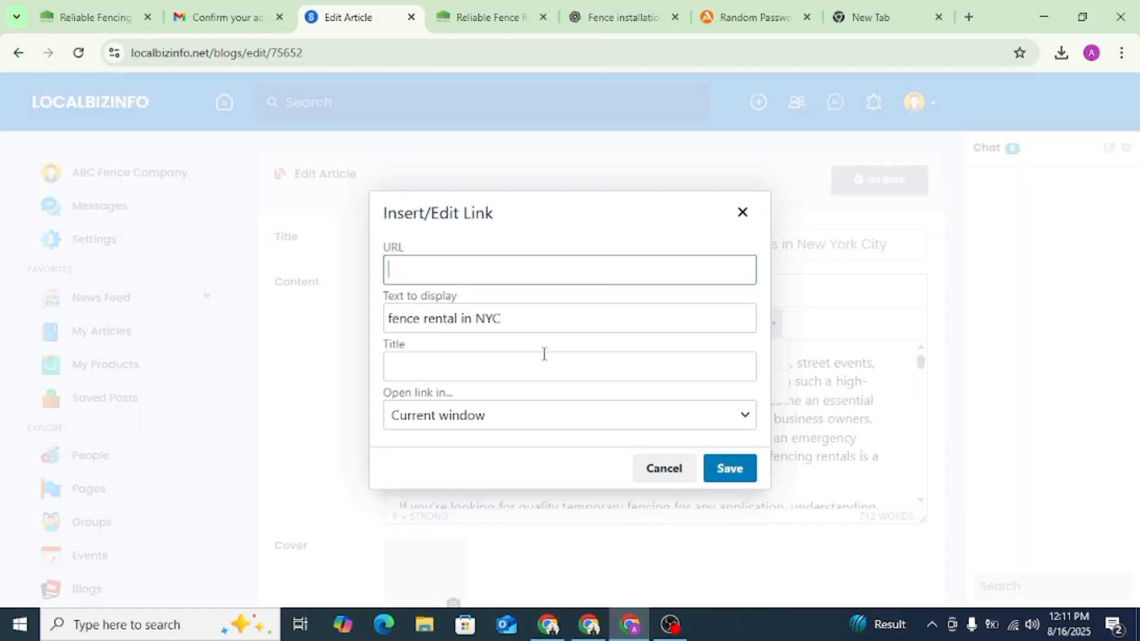
pyautogui.hotkey('ctrl', 'v')
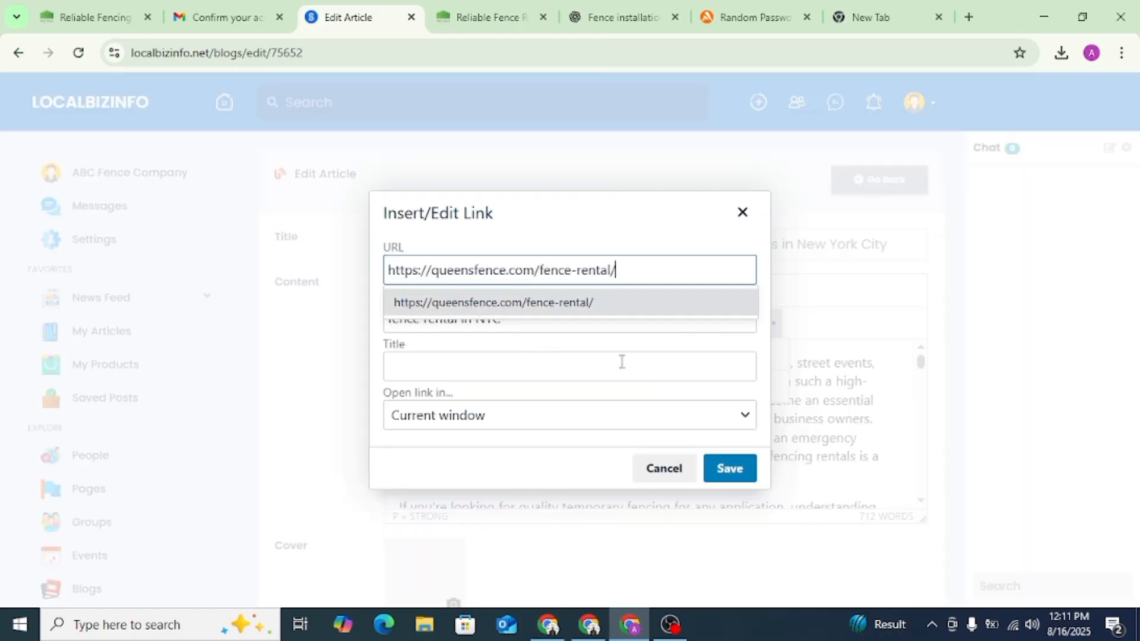
pyautogui.click(730, 468)
pyautogui.scroll(-2, 823, 383)
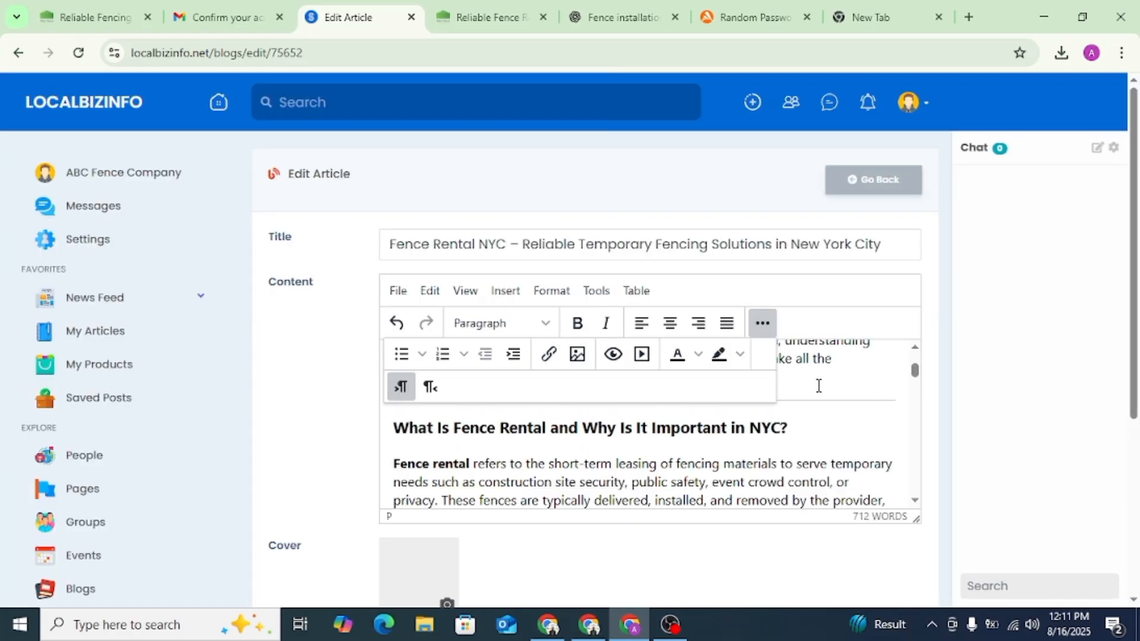
pyautogui.click(765, 325)
pyautogui.scroll(-10, 808, 415)
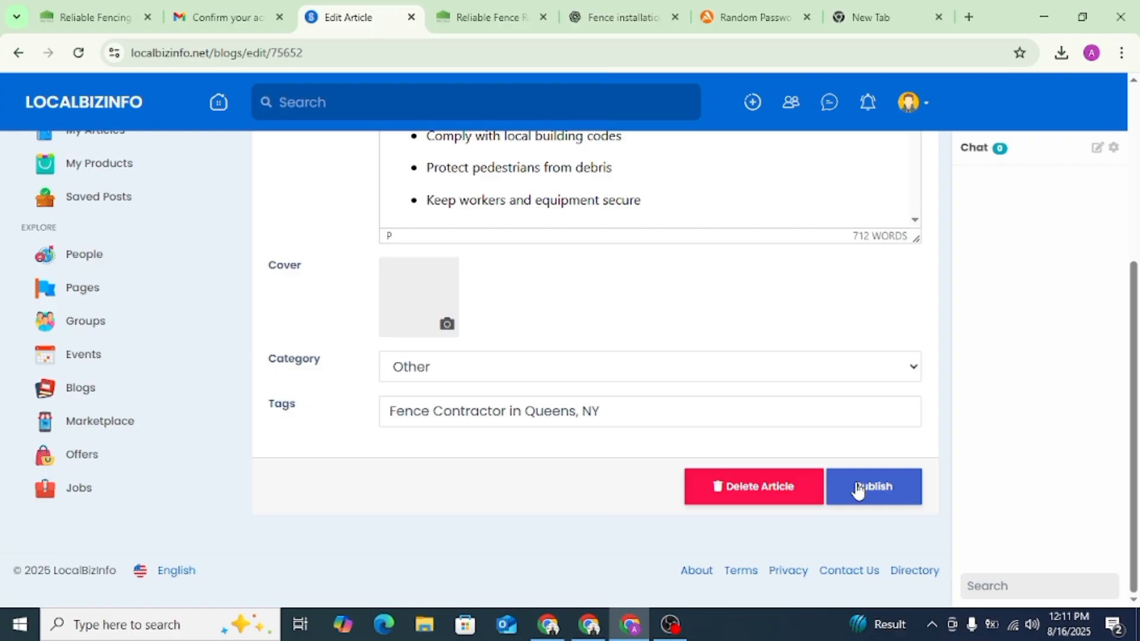
pyautogui.click(857, 488)
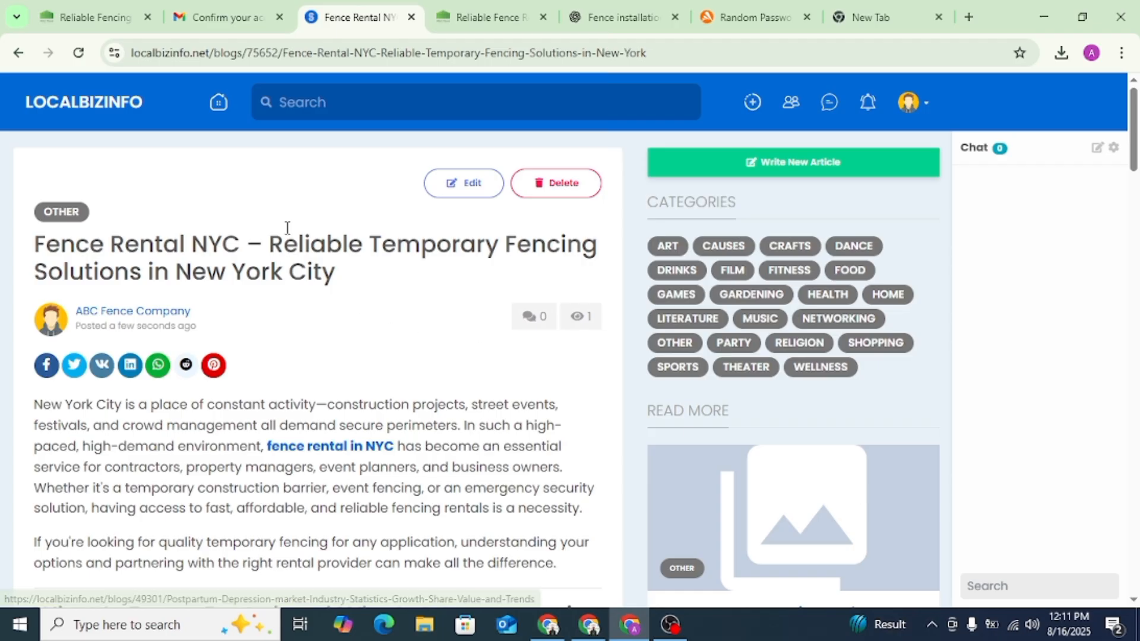
# - Inspect the HTML of the "fence rental in NYC" link in the published article to check its target
pyautogui.scroll(-5, 292, 262)
pyautogui.scroll(4, 291, 260)
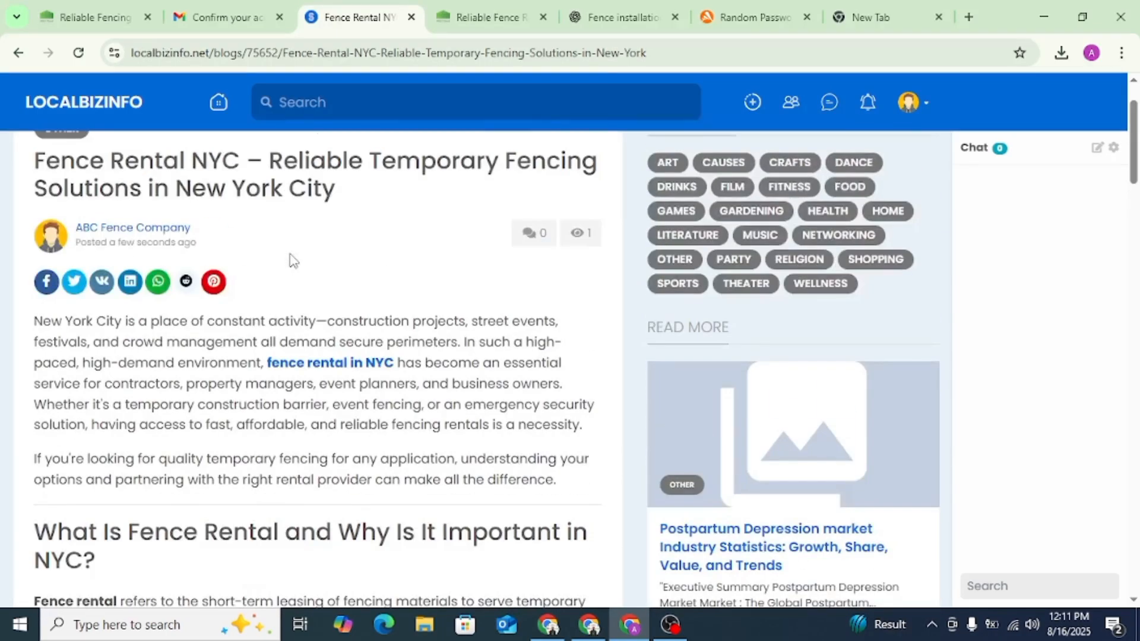
pyautogui.rightClick(328, 364)
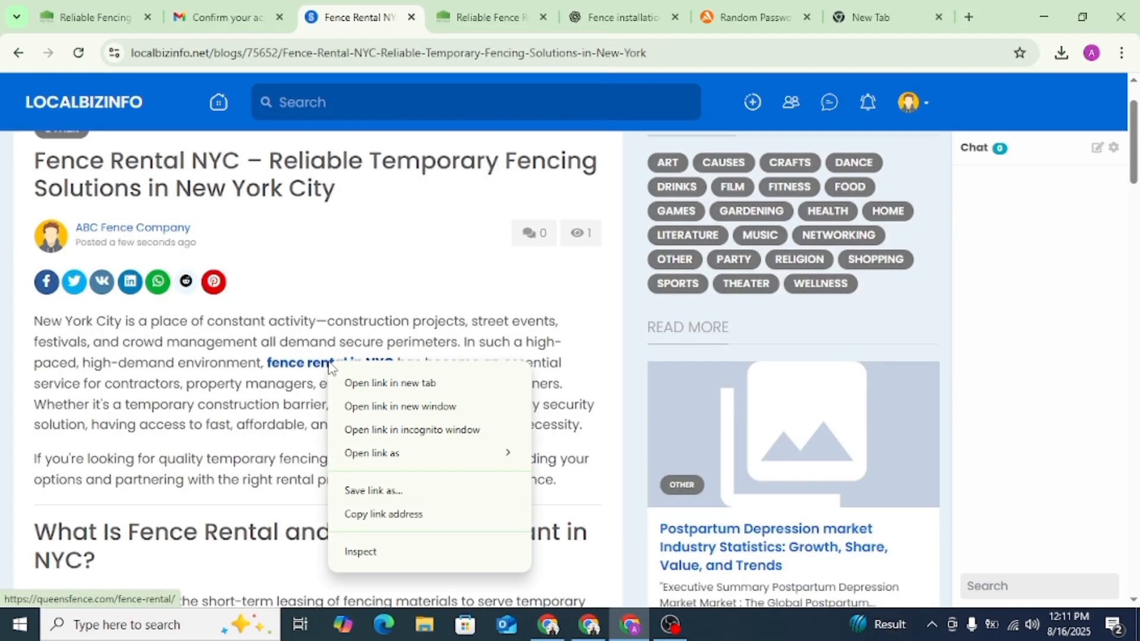
pyautogui.click(367, 552)
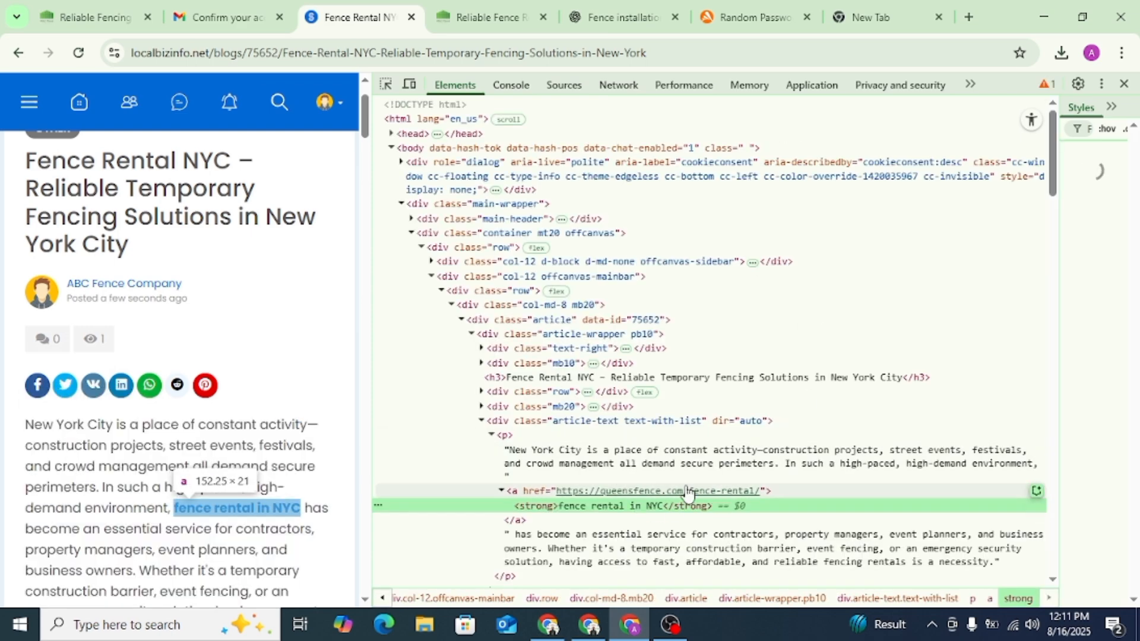
pyautogui.click(1124, 84)
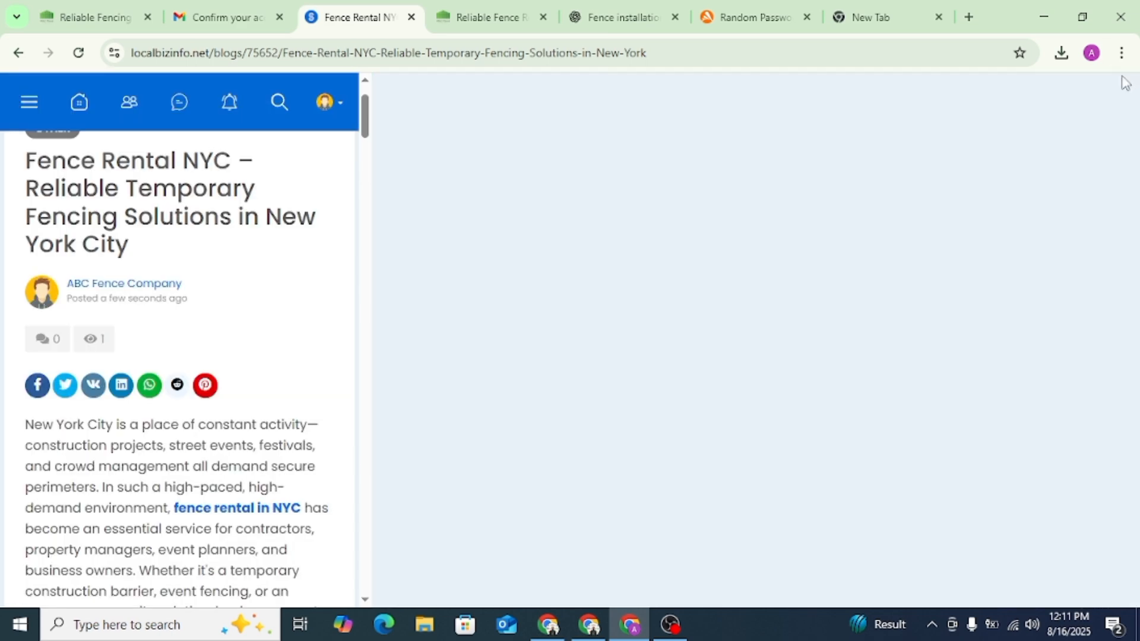
# - Copy the web address of the published LocalBizInfo article
pyautogui.click(406, 52)
pyautogui.rightClick(406, 53)
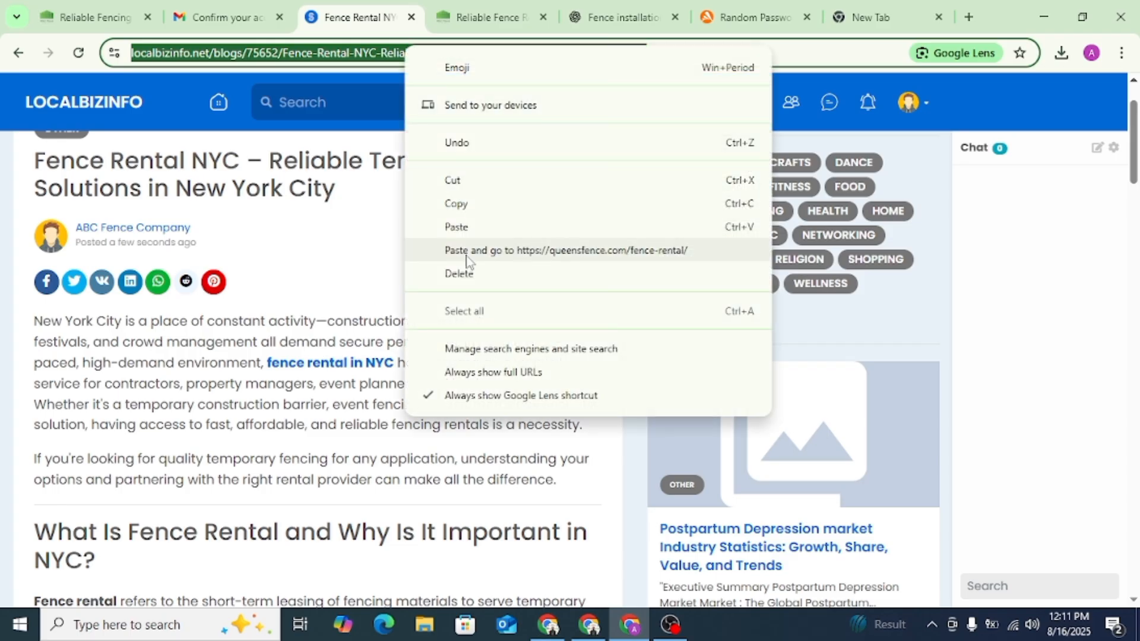
pyautogui.click(464, 205)
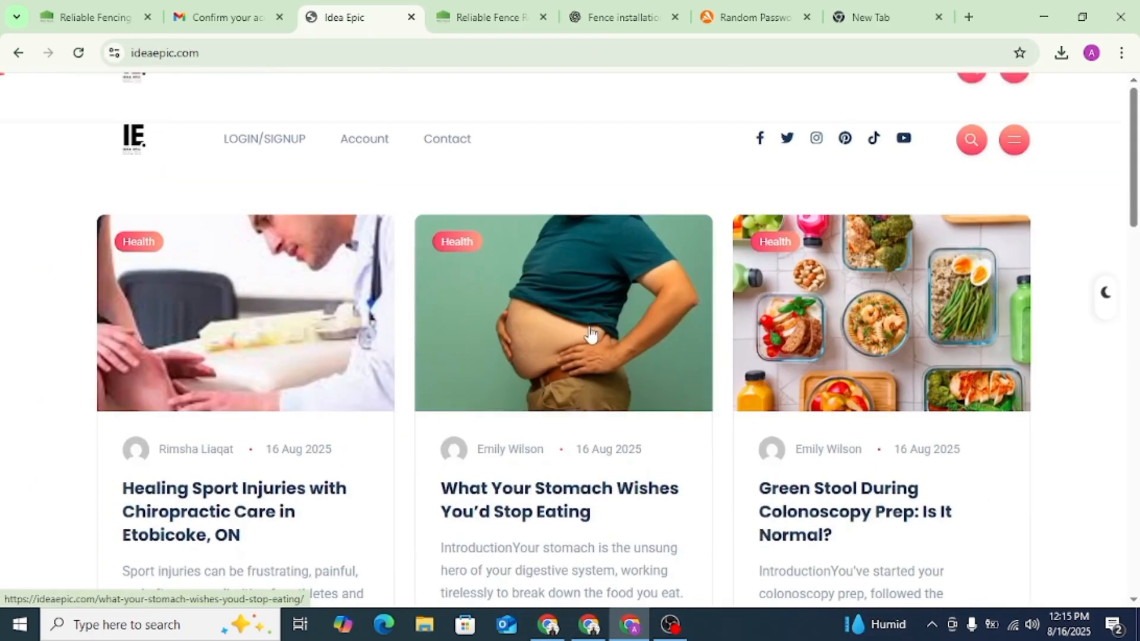
# - Go to the login page of Idea Epic and log in with the prefilled account credentials
pyautogui.click(1011, 143)
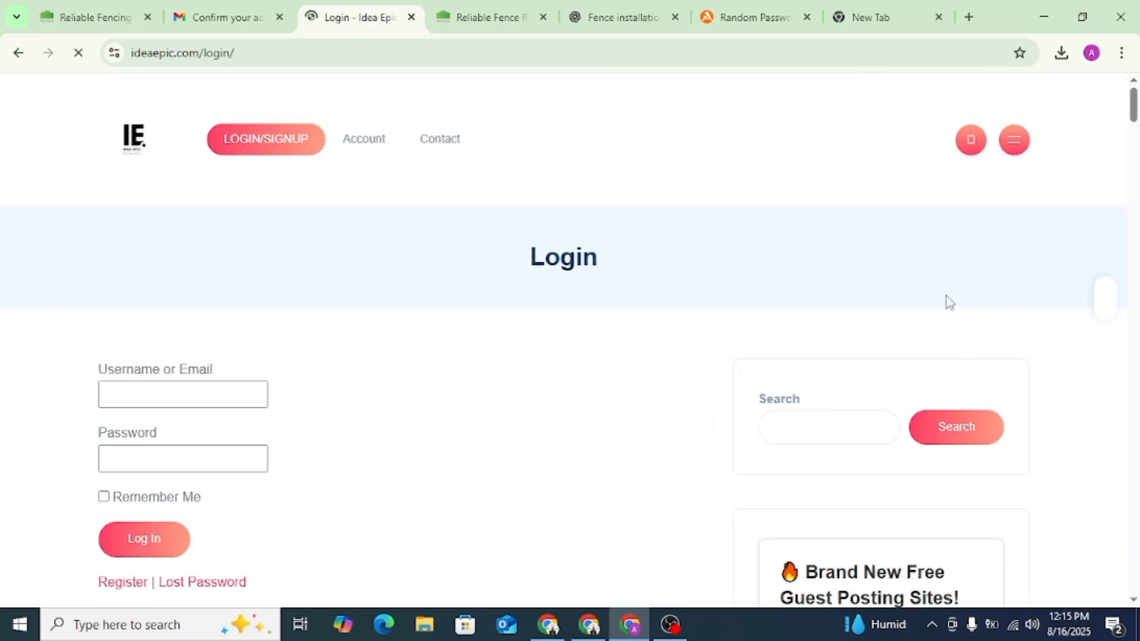
pyautogui.click(122, 583)
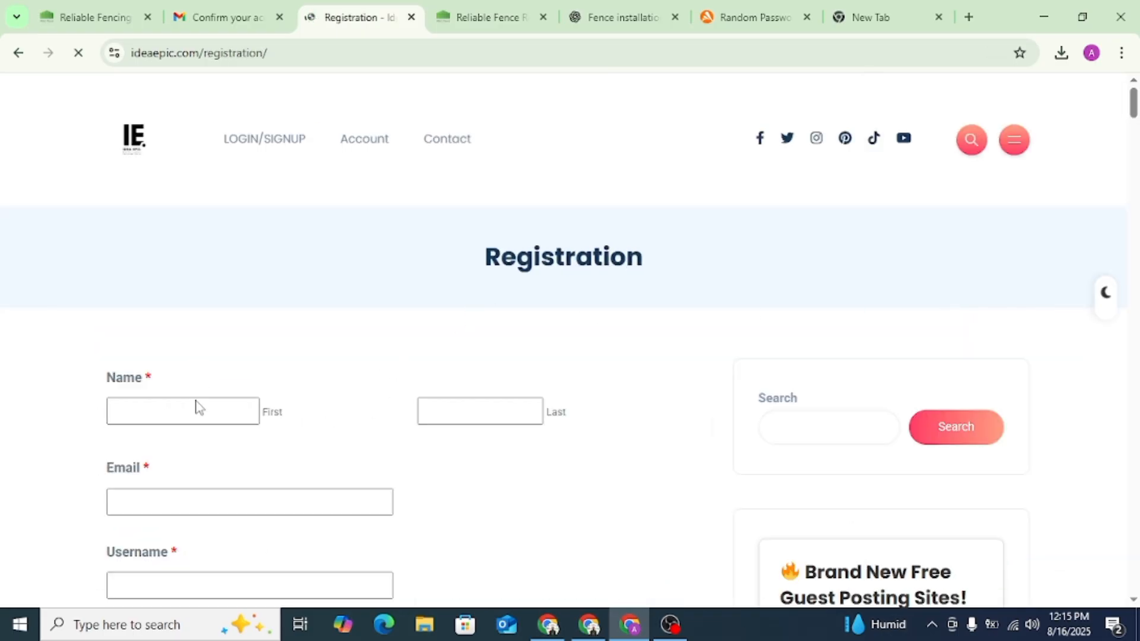
pyautogui.scroll(-5, 199, 416)
pyautogui.click(126, 451)
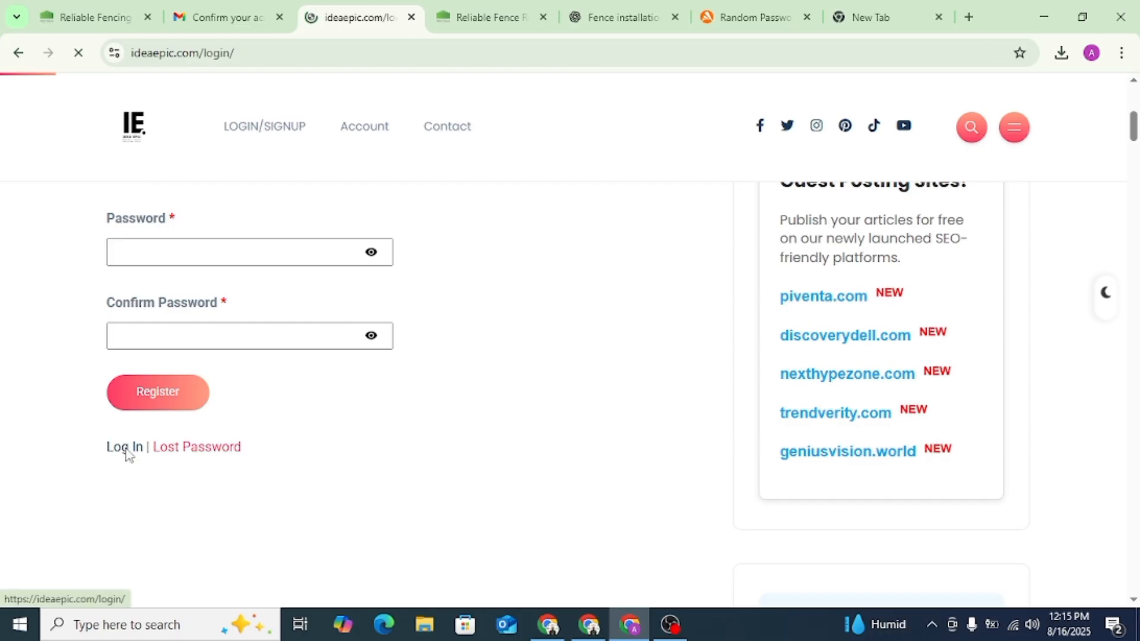
pyautogui.click(142, 540)
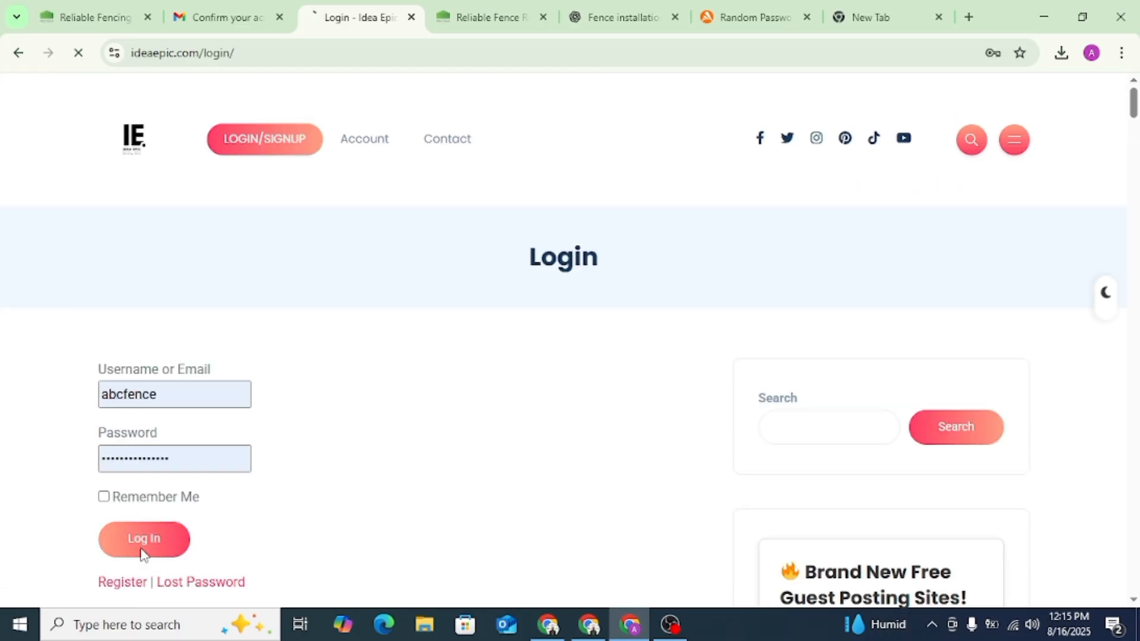
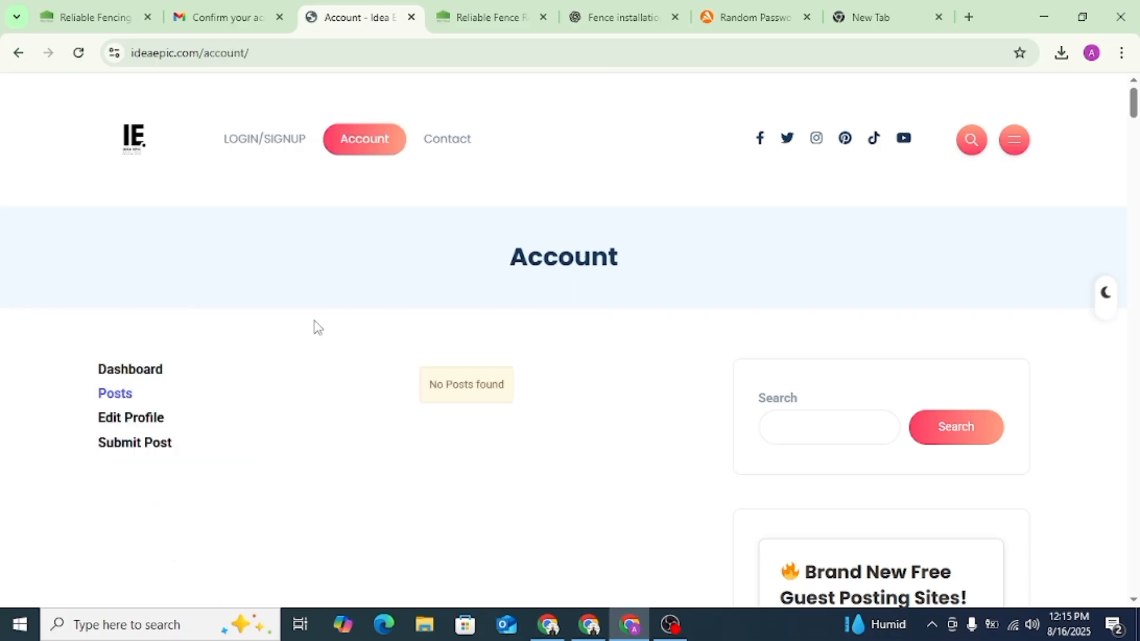
# - Start a new Idea Epic post and title it with the ChatGPT article's headline, "Fence Rental NYC – Temporary Fencing Solutions for Every Need"
pyautogui.click(153, 450)
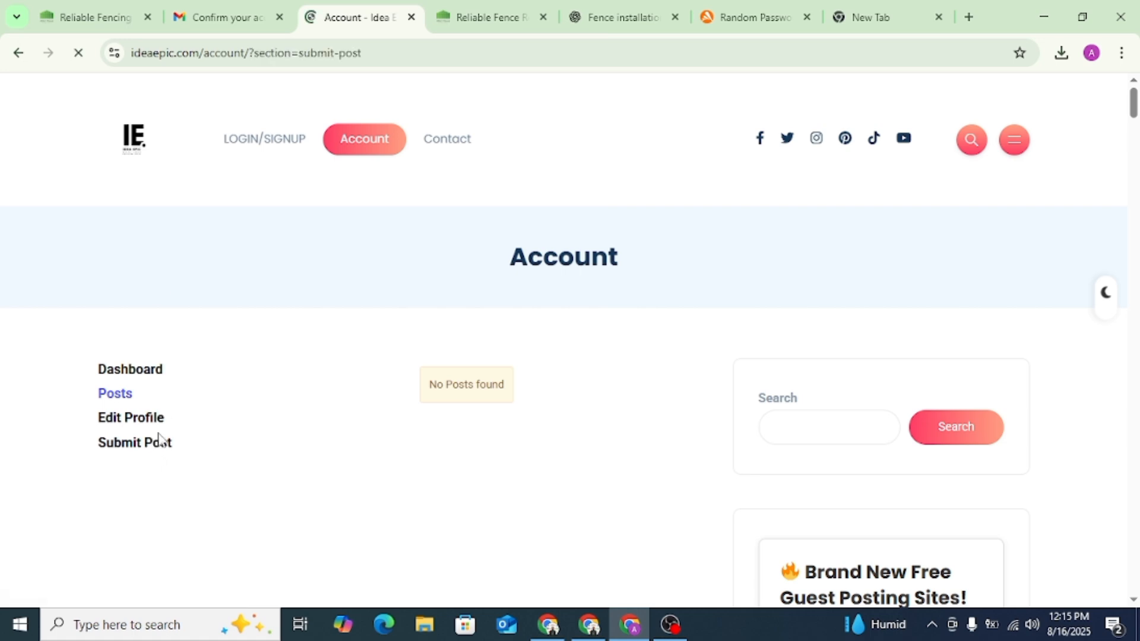
pyautogui.scroll(-2, 446, 267)
pyautogui.click(623, 17)
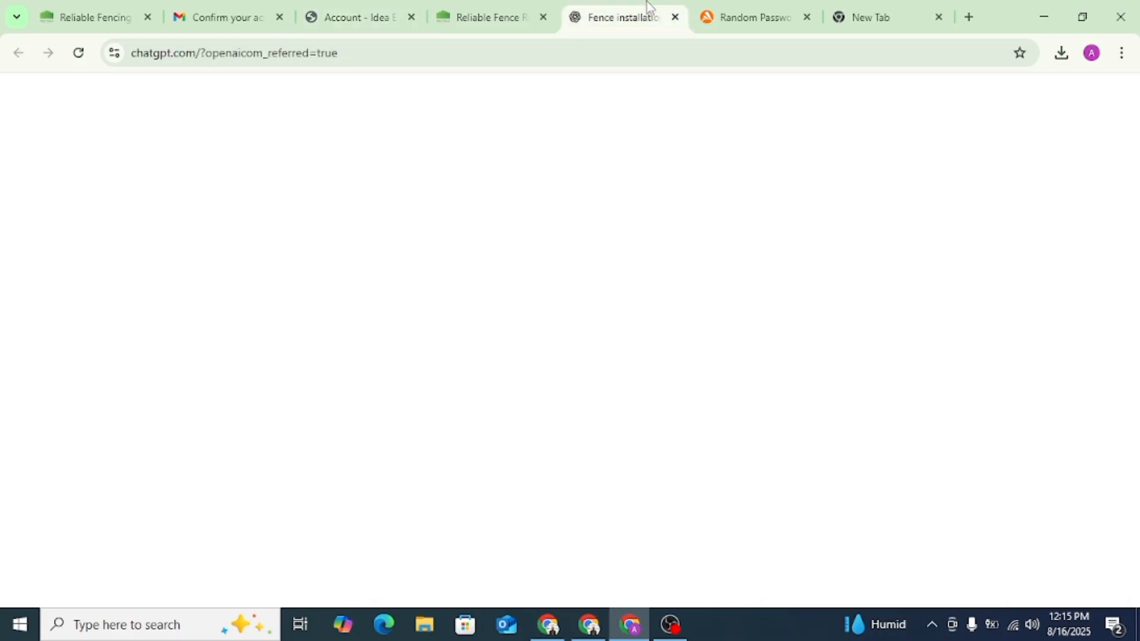
pyautogui.scroll(1, 473, 295)
pyautogui.scroll(-1, 473, 295)
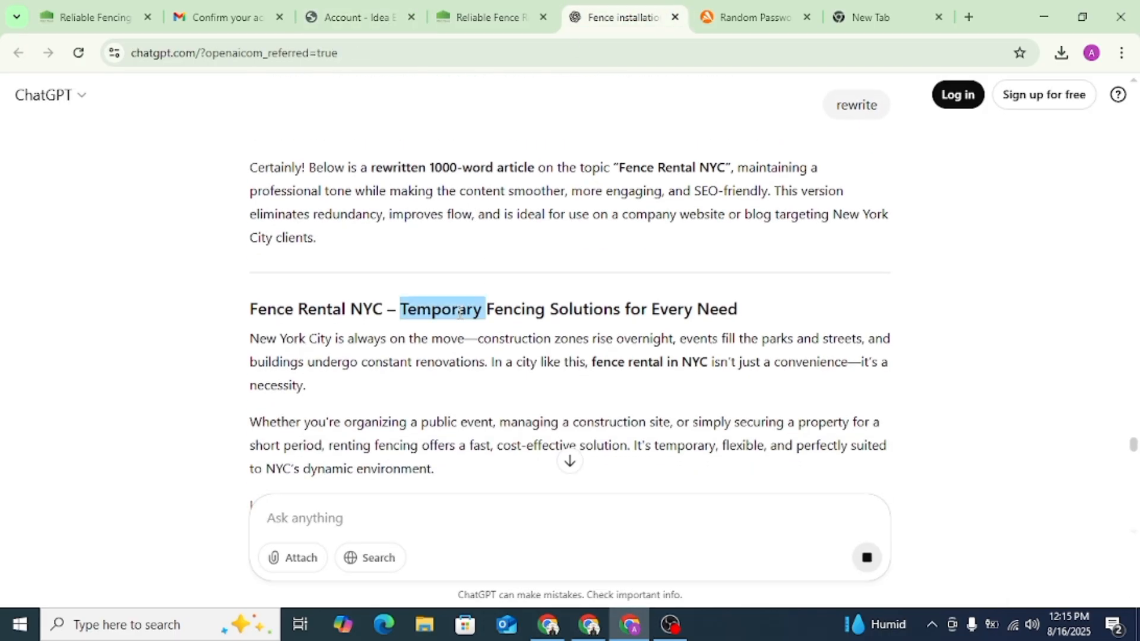
pyautogui.tripleClick(469, 309)
pyautogui.rightClick(459, 311)
pyautogui.click(489, 331)
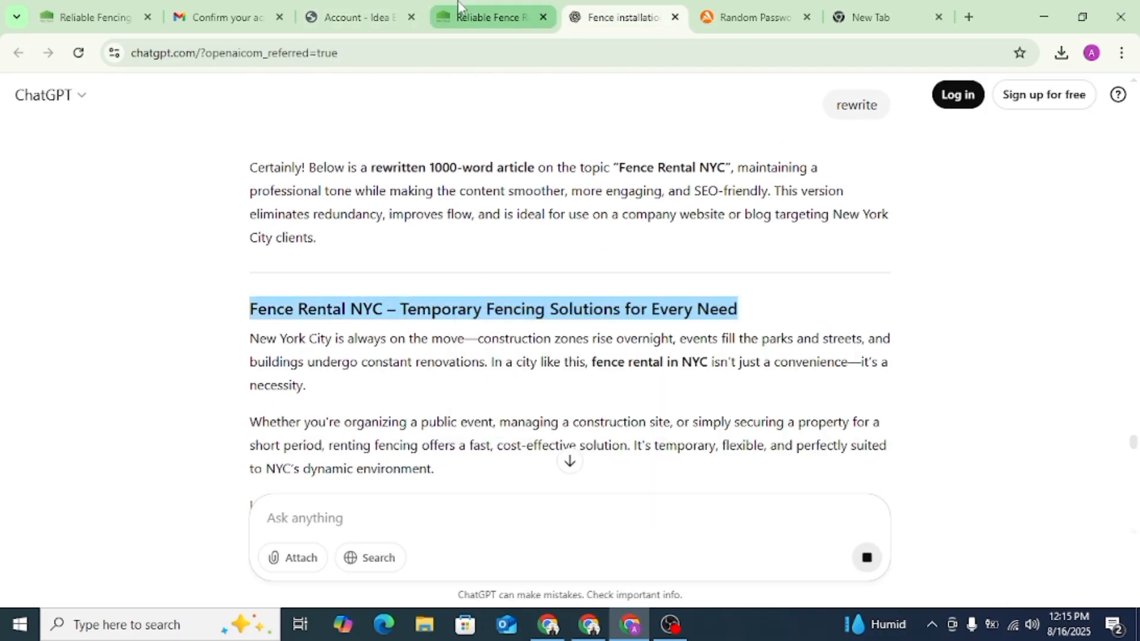
pyautogui.click(361, 12)
pyautogui.click(422, 215)
pyautogui.hotkey('ctrl', 'v')
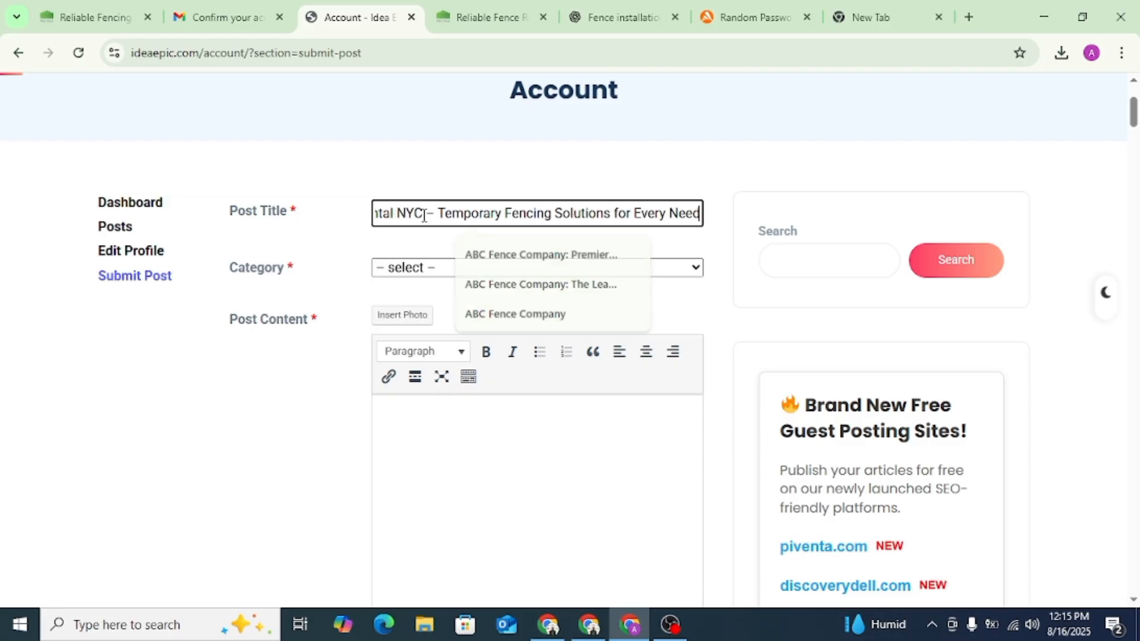
# - Set the post's category to Home Services
pyautogui.click(406, 267)
pyautogui.scroll(-15, 415, 445)
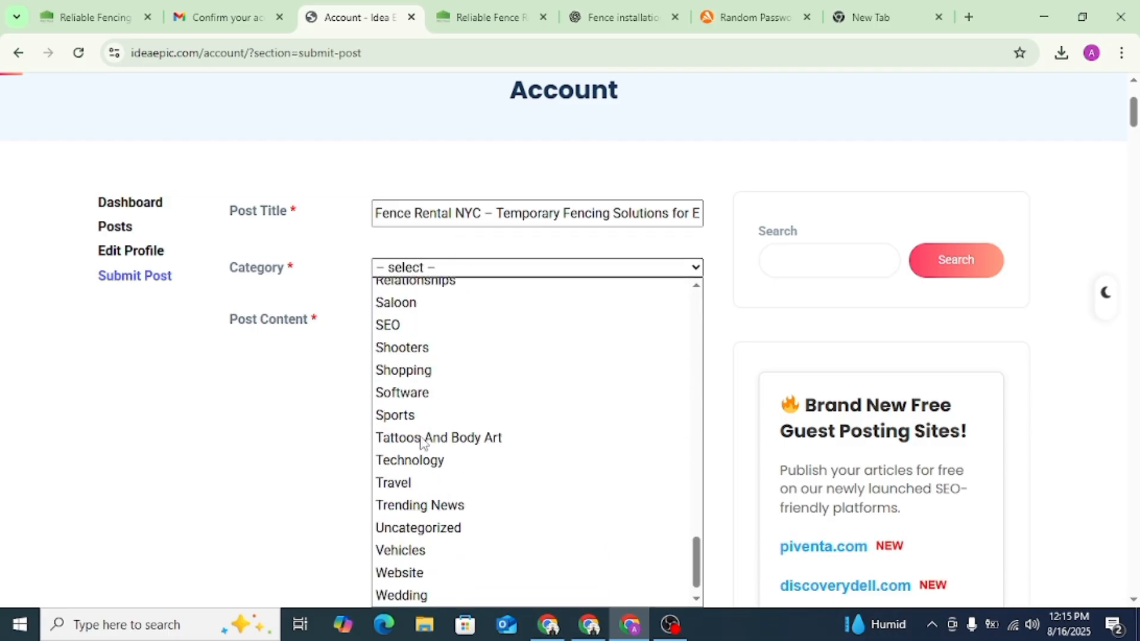
pyautogui.click(722, 356)
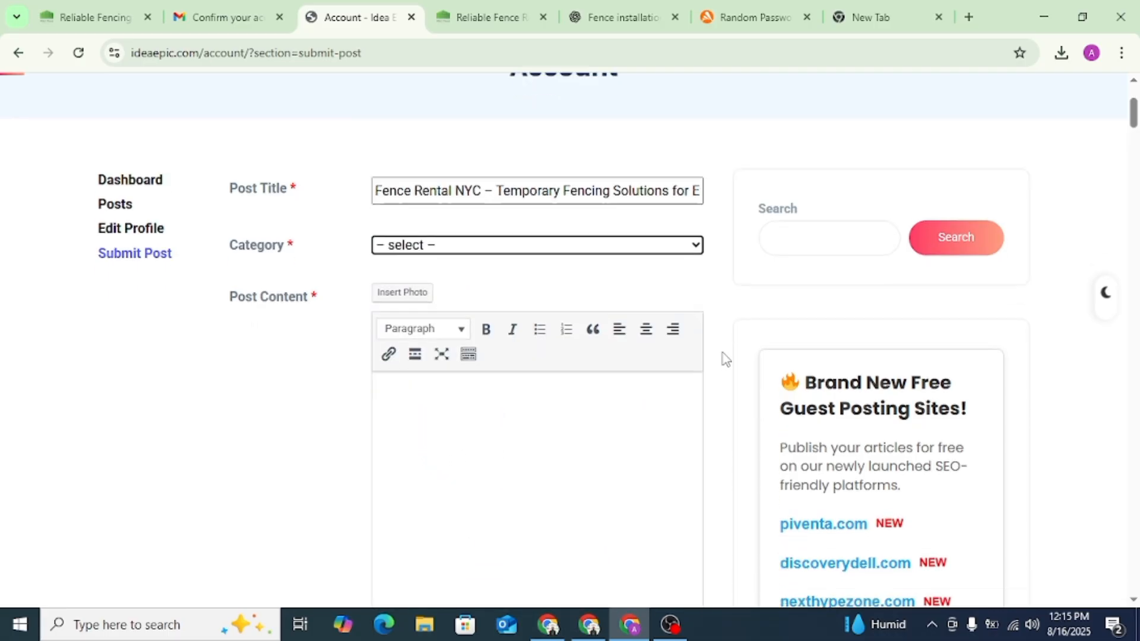
pyautogui.scroll(-4, 721, 357)
pyautogui.scroll(4, 721, 356)
pyautogui.click(498, 269)
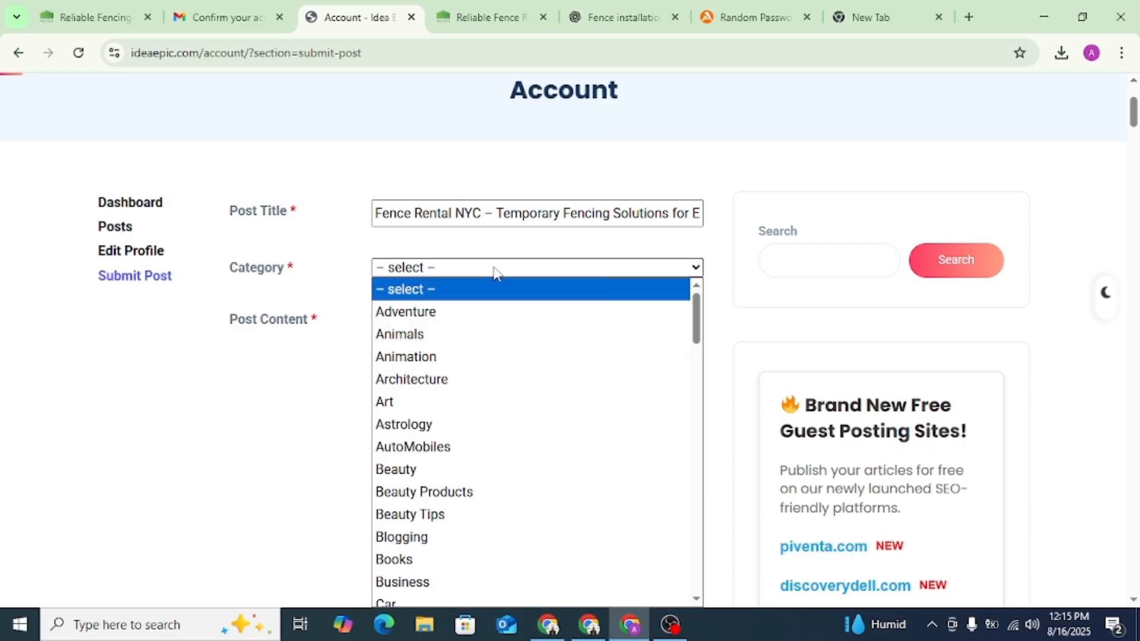
pyautogui.scroll(-10, 647, 361)
pyautogui.scroll(-5, 476, 455)
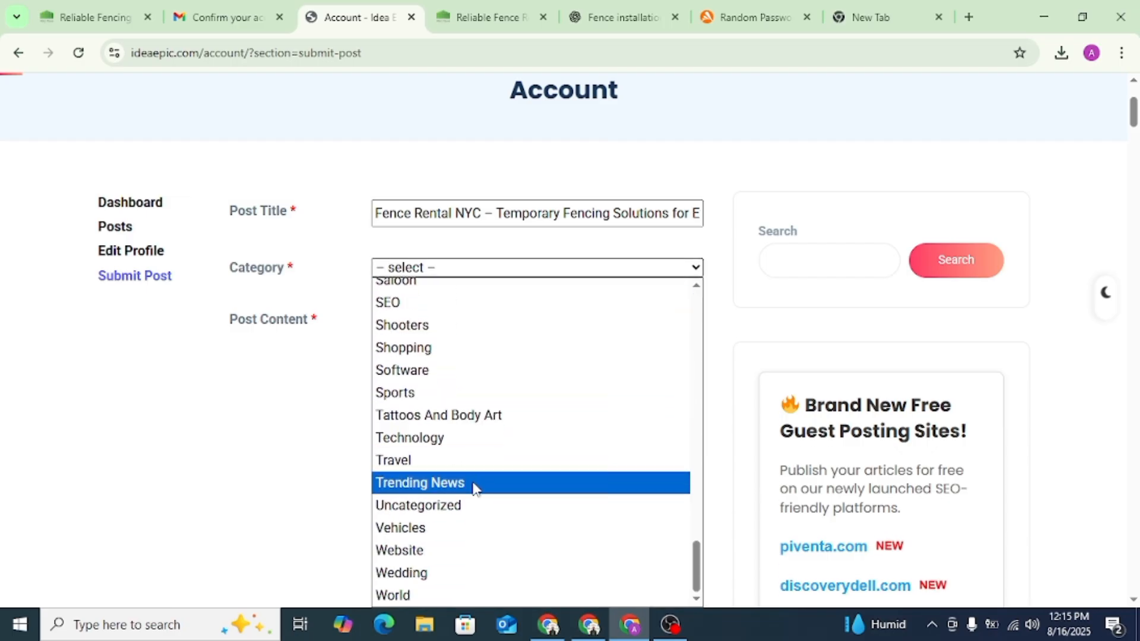
pyautogui.scroll(5, 434, 416)
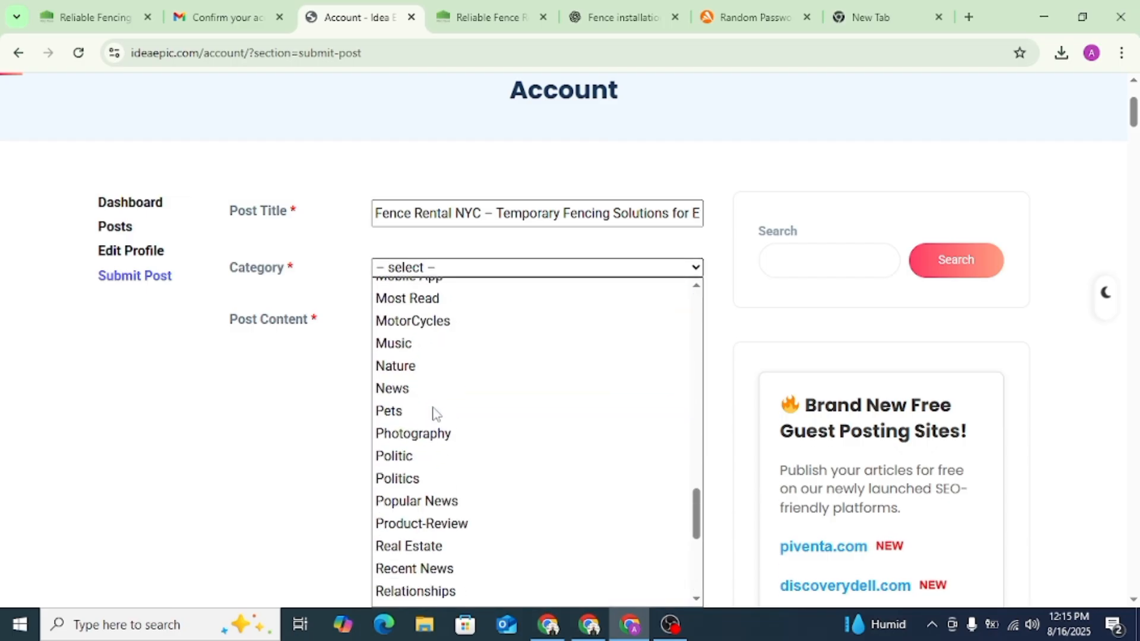
pyautogui.scroll(5, 437, 413)
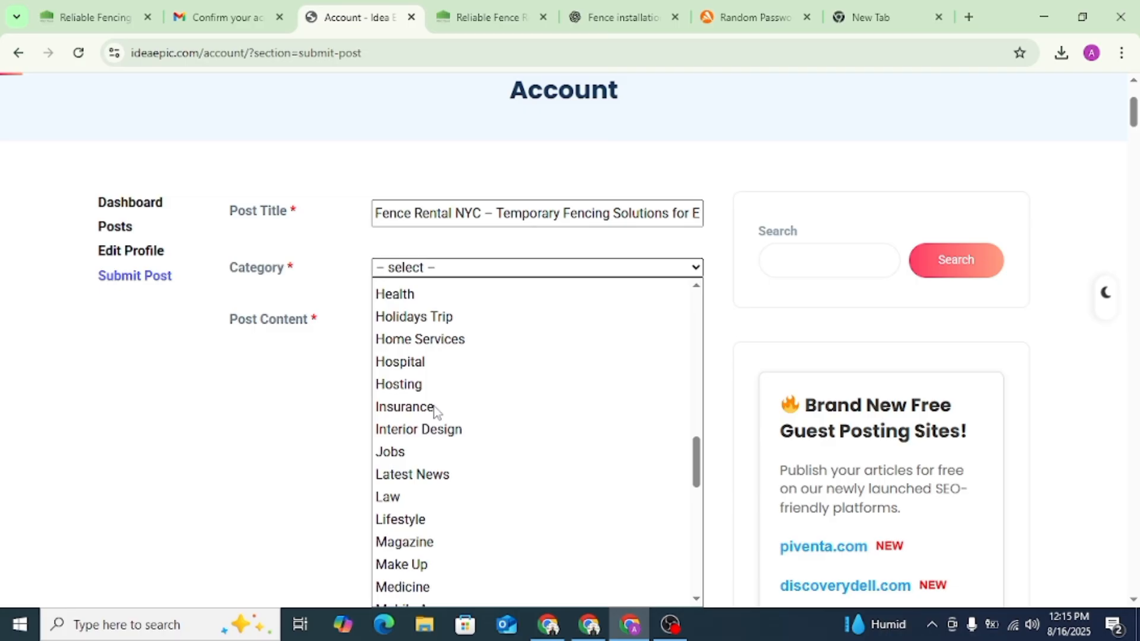
pyautogui.scroll(5, 436, 413)
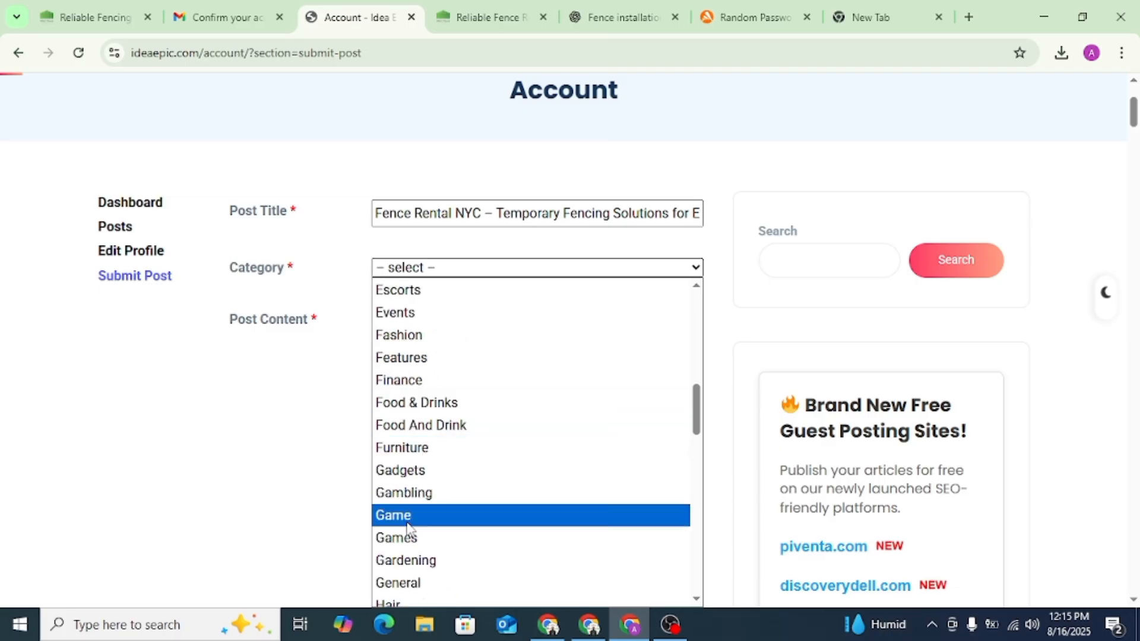
pyautogui.scroll(2, 419, 487)
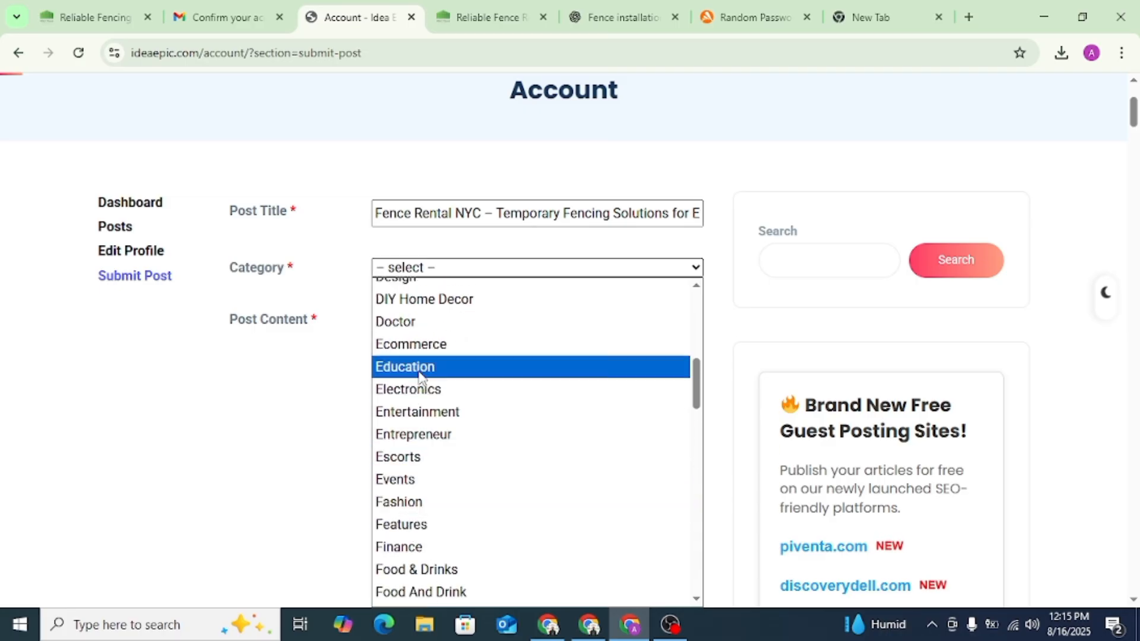
pyautogui.scroll(2, 419, 373)
pyautogui.scroll(1, 419, 373)
pyautogui.scroll(3, 421, 375)
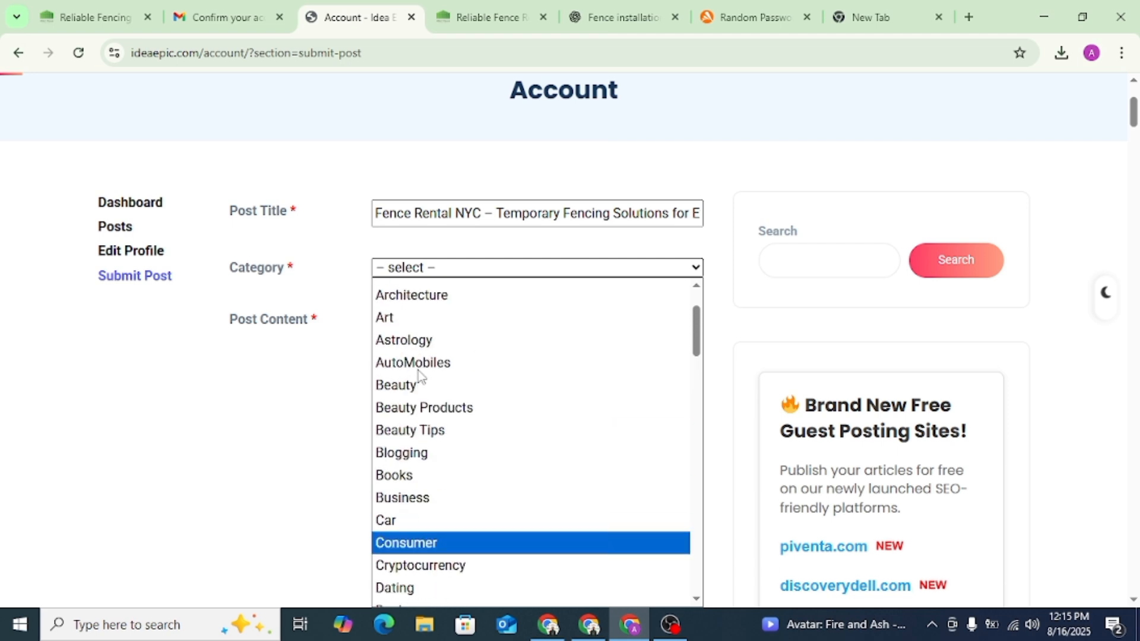
pyautogui.scroll(-8, 432, 372)
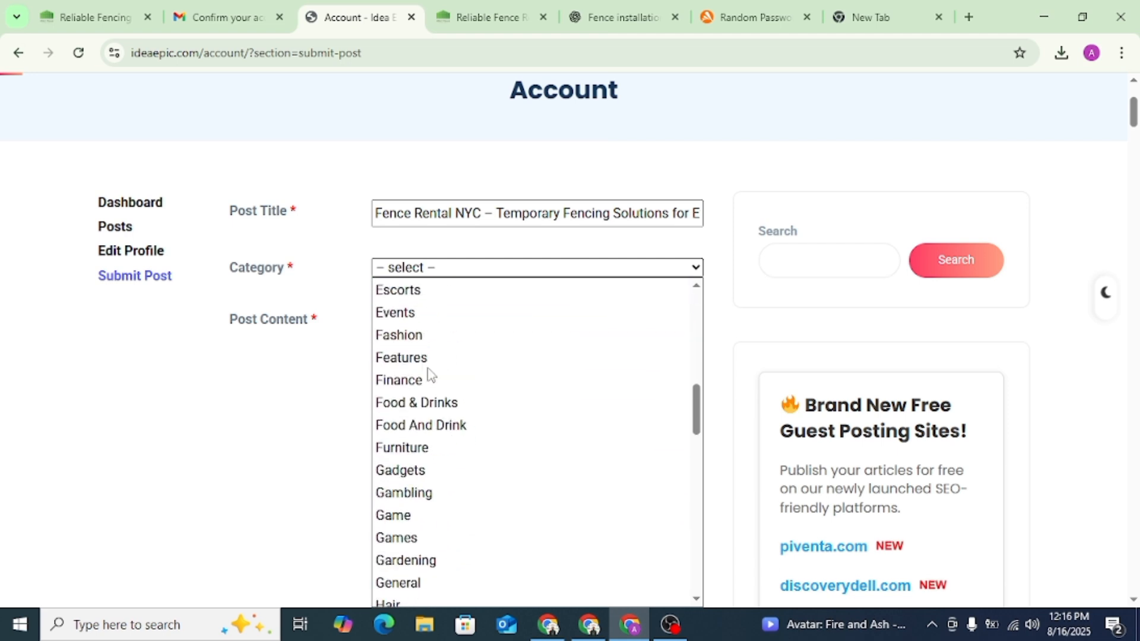
pyautogui.scroll(-3, 432, 375)
pyautogui.scroll(-3, 432, 377)
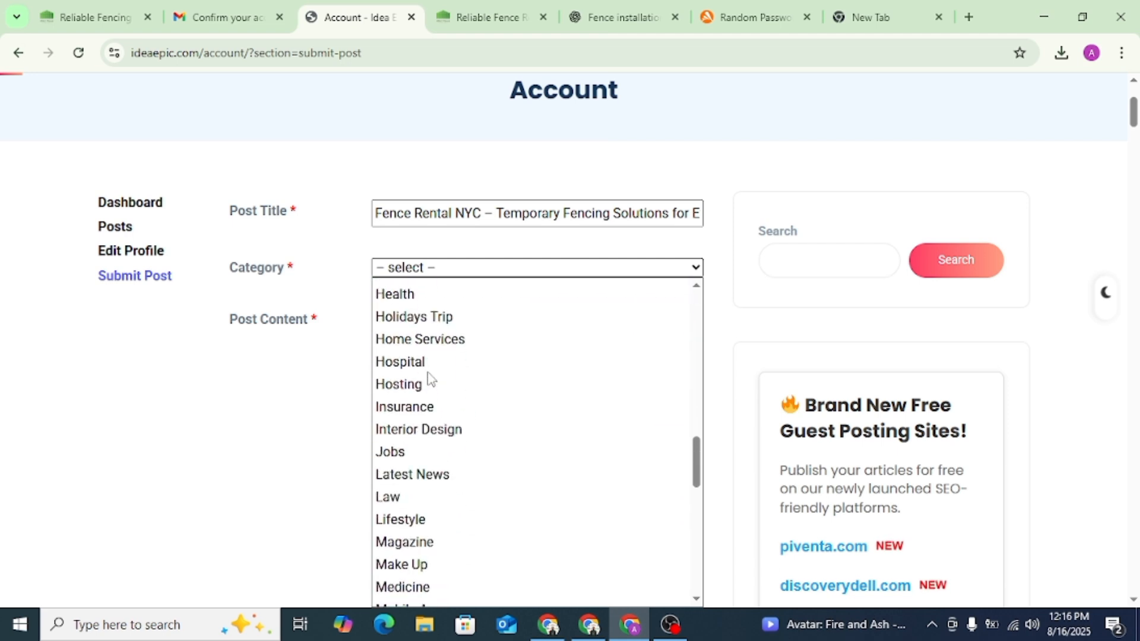
pyautogui.scroll(-3, 432, 378)
pyautogui.scroll(-3, 432, 379)
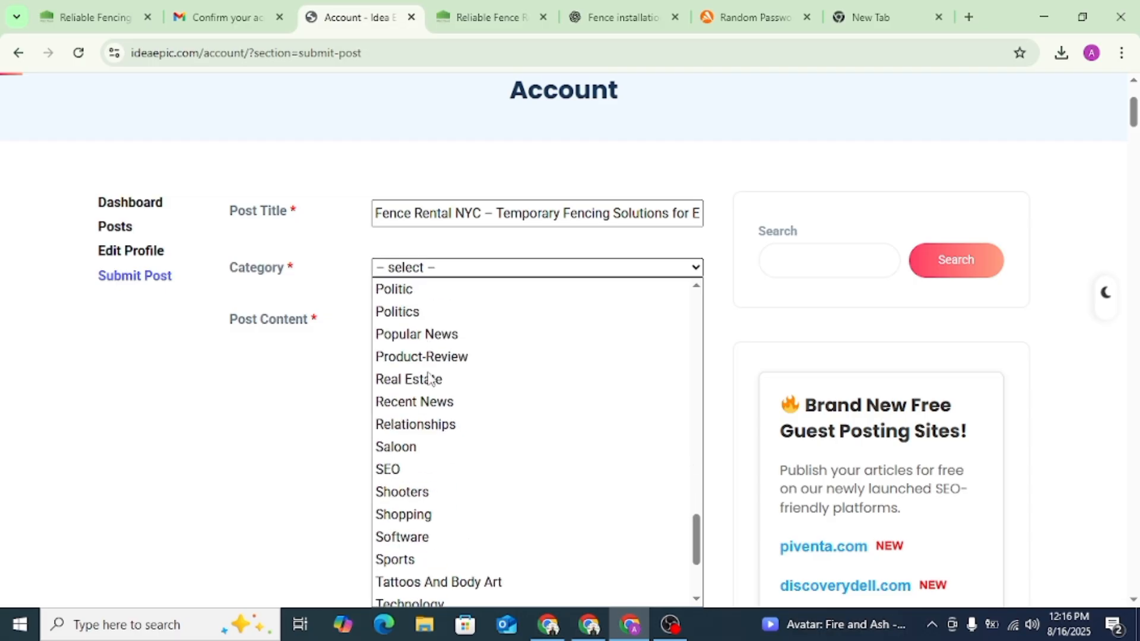
pyautogui.scroll(-3, 430, 379)
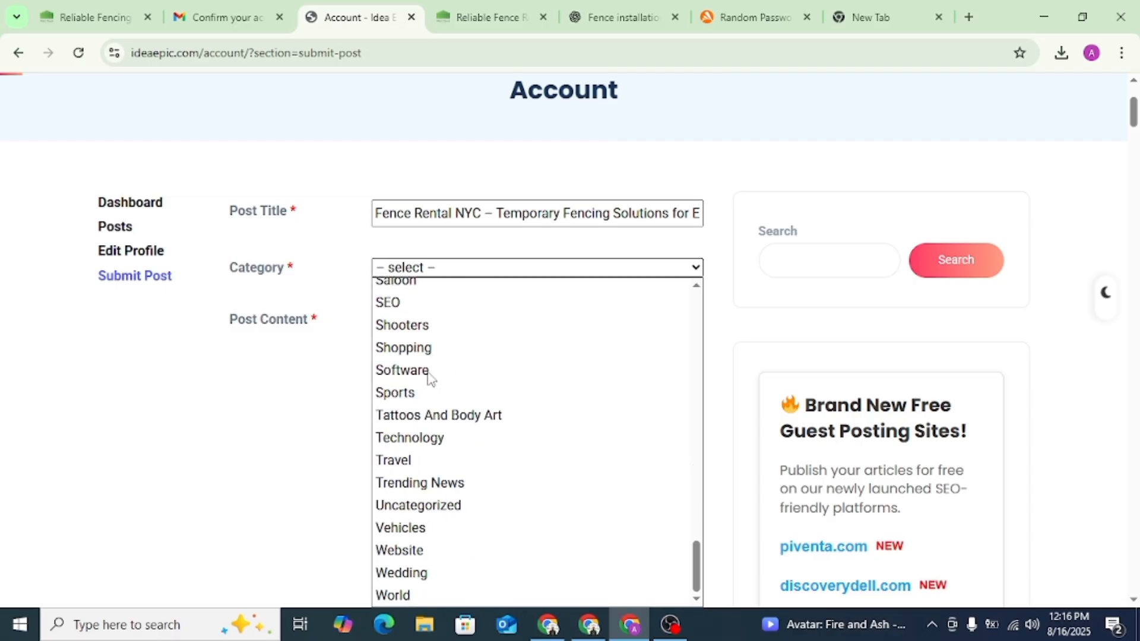
pyautogui.scroll(6, 432, 379)
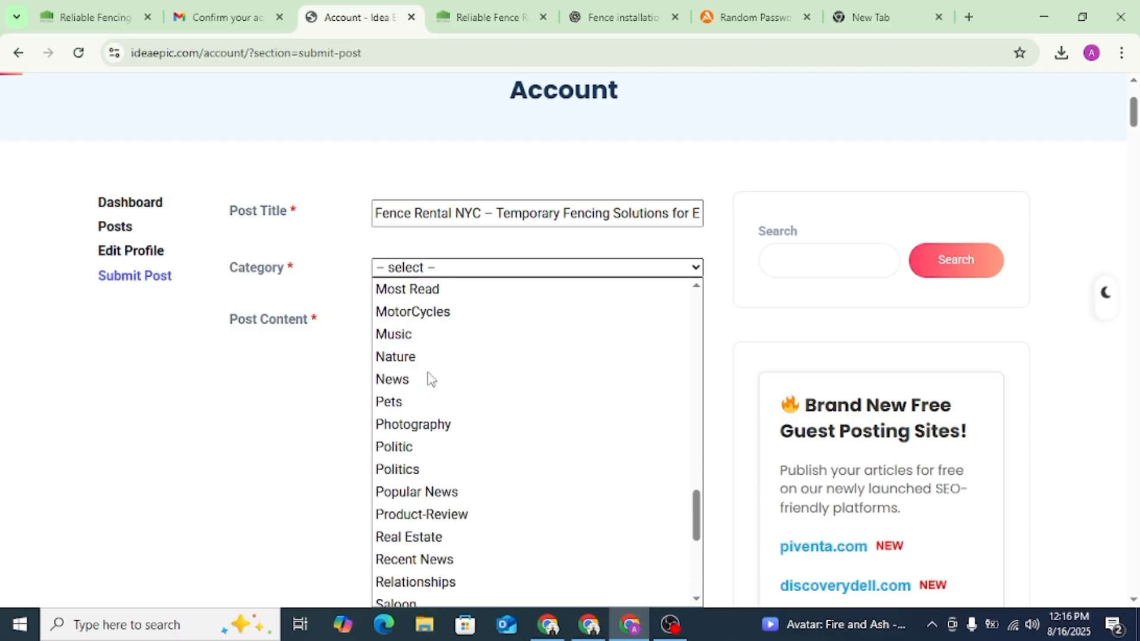
pyautogui.scroll(2, 429, 379)
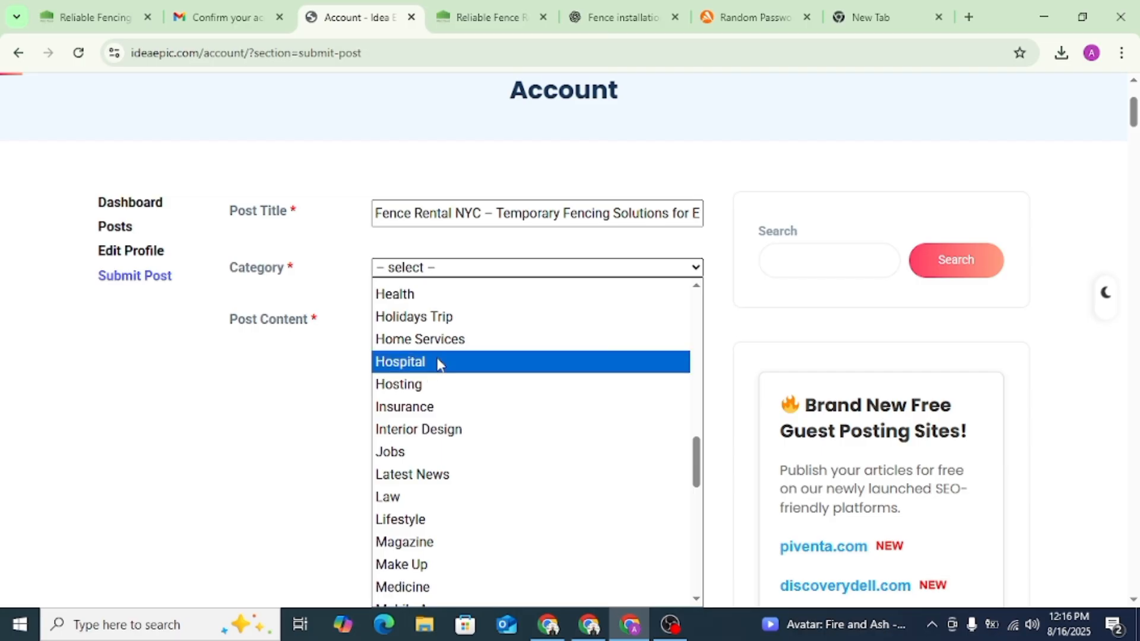
pyautogui.click(446, 353)
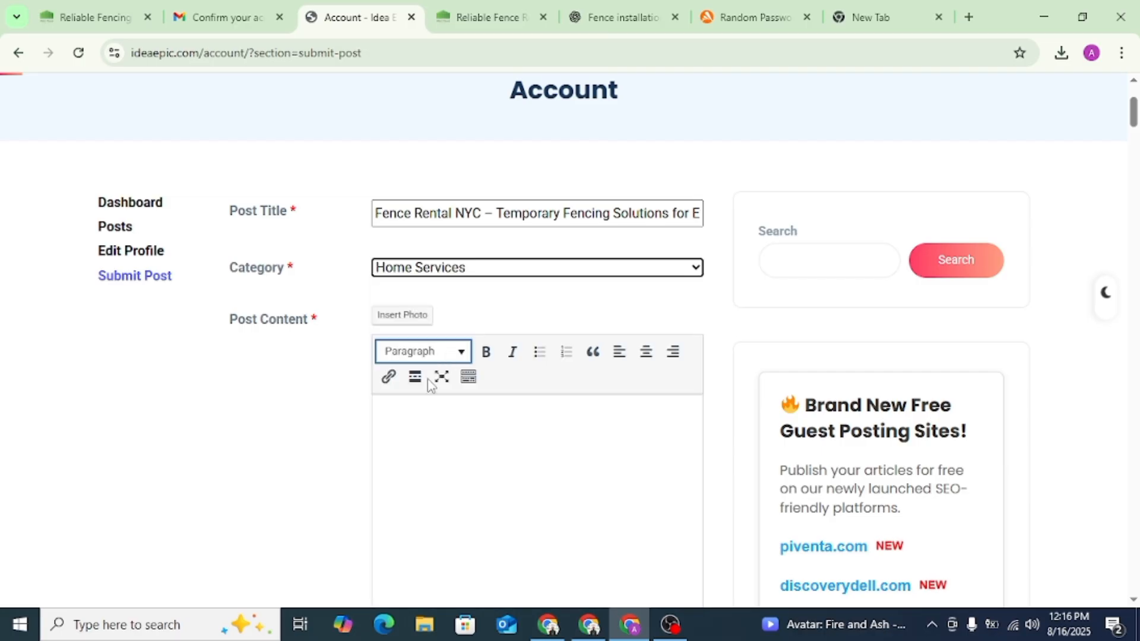
# - Copy the full body of the rewritten fence rental article from ChatGPT, without its headline, into the Idea Epic post content
pyautogui.click(449, 443)
pyautogui.click(615, 16)
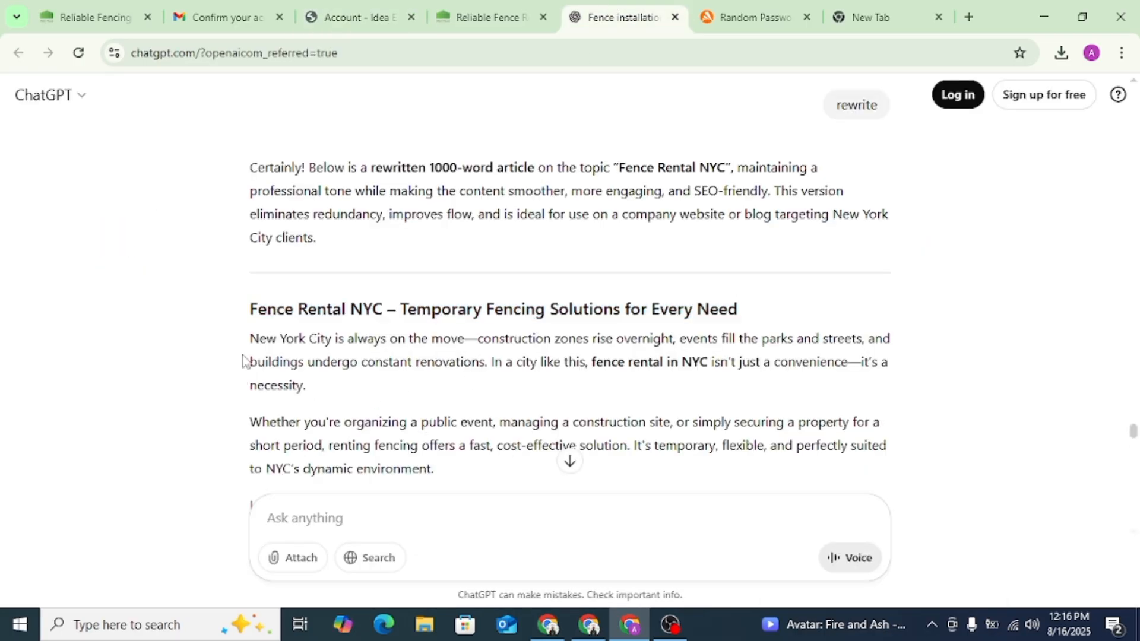
pyautogui.moveTo(251, 337); pyautogui.dragTo(569, 309)
pyautogui.rightClick(410, 244)
pyautogui.click(433, 265)
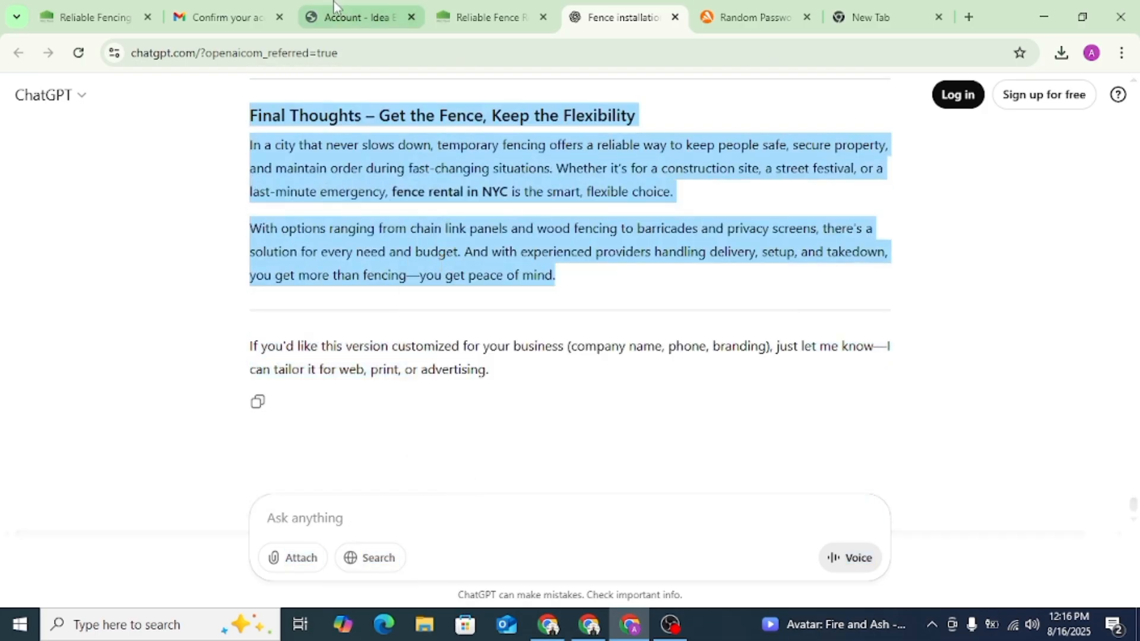
pyautogui.click(356, 17)
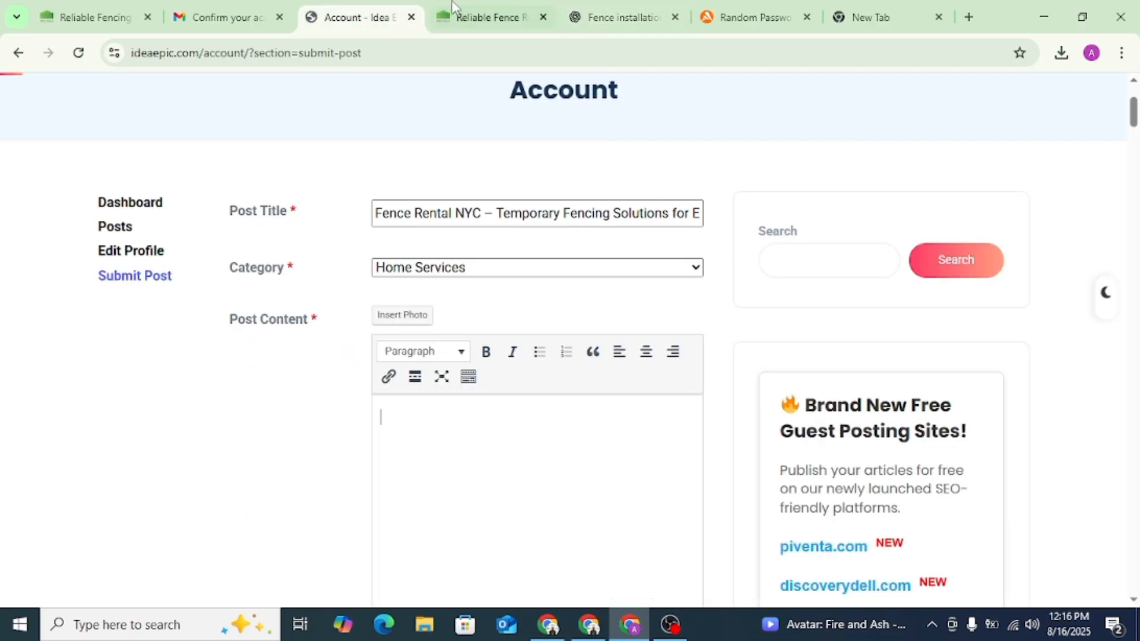
pyautogui.click(432, 475)
pyautogui.hotkey('ctrl', 'v')
pyautogui.scroll(15, 555, 469)
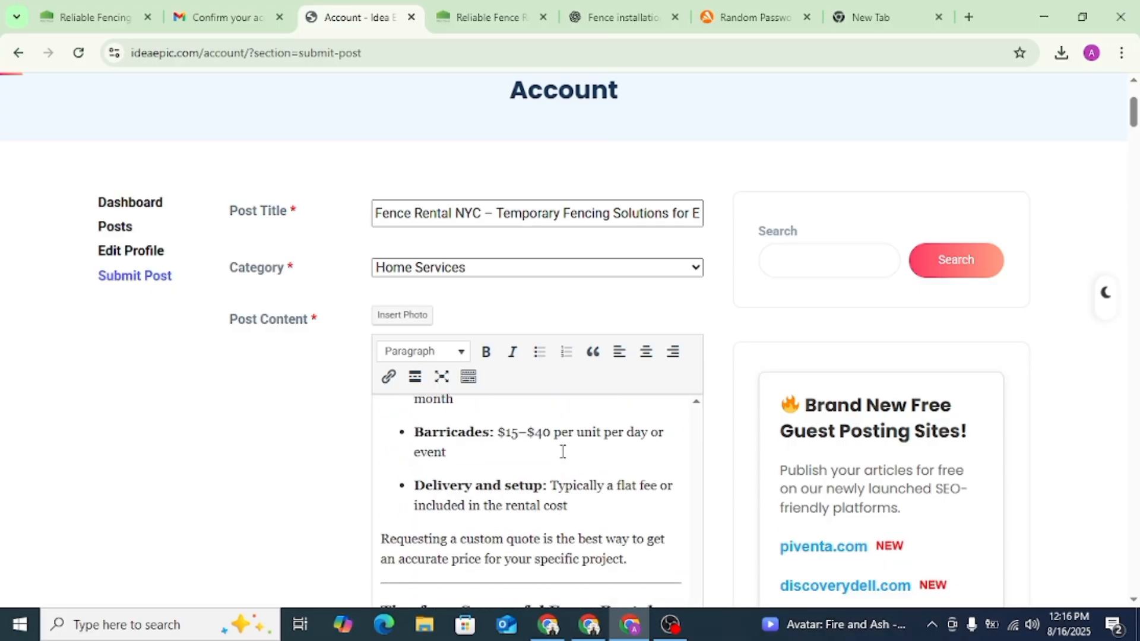
pyautogui.scroll(10, 563, 441)
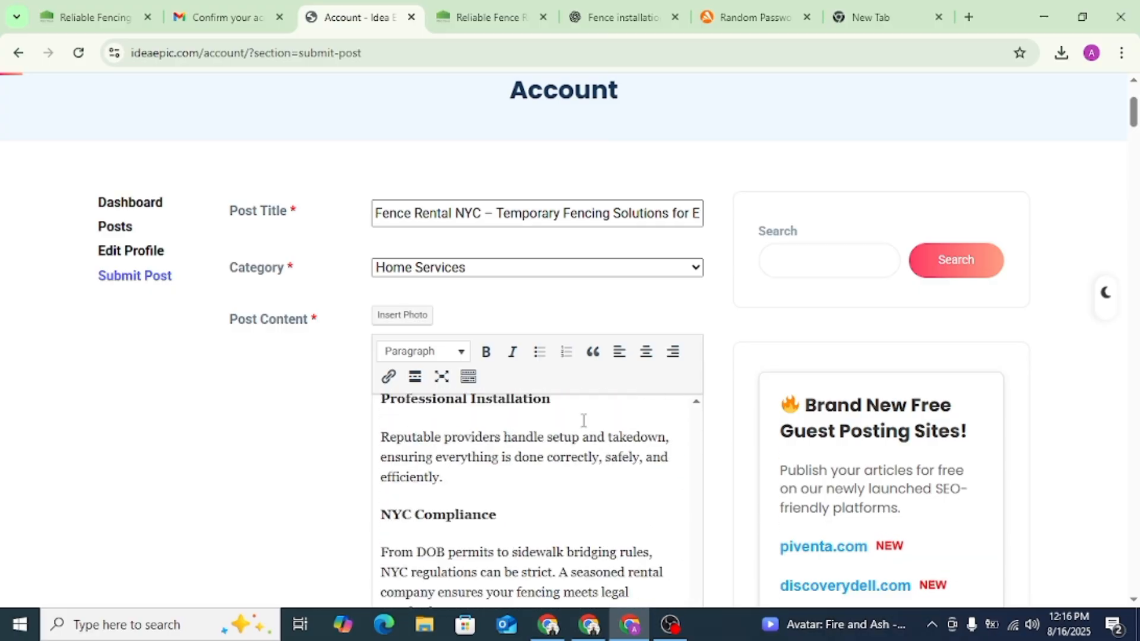
pyautogui.scroll(-4, 914, 313)
pyautogui.moveTo(697, 287); pyautogui.dragTo(700, 171)
pyautogui.scroll(15, 697, 333)
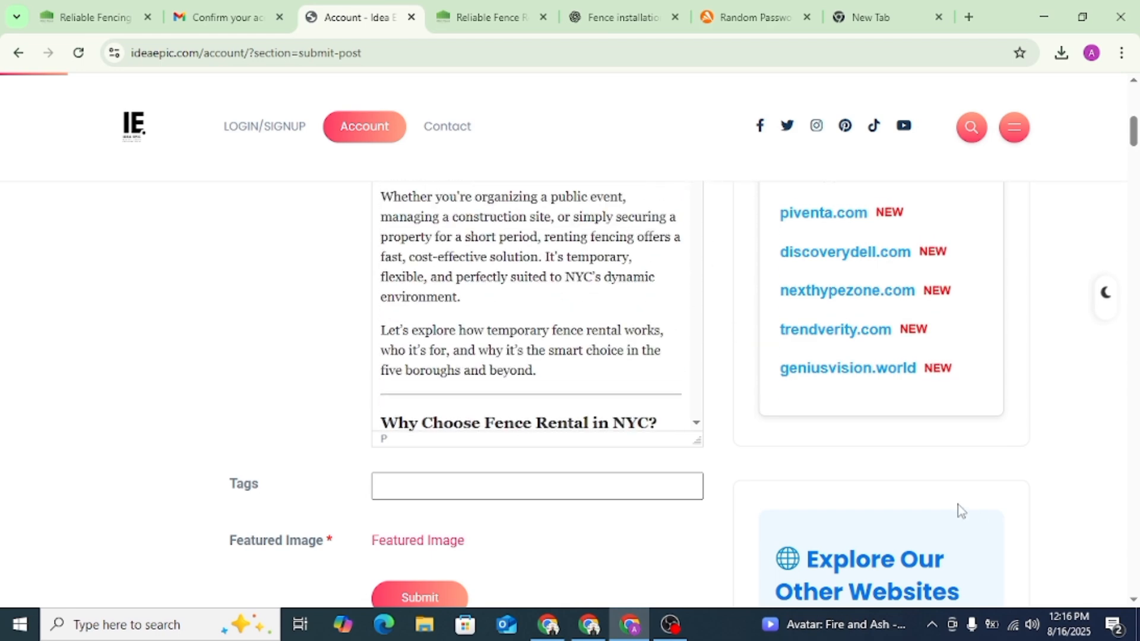
pyautogui.scroll(3, 960, 509)
pyautogui.scroll(2, 652, 367)
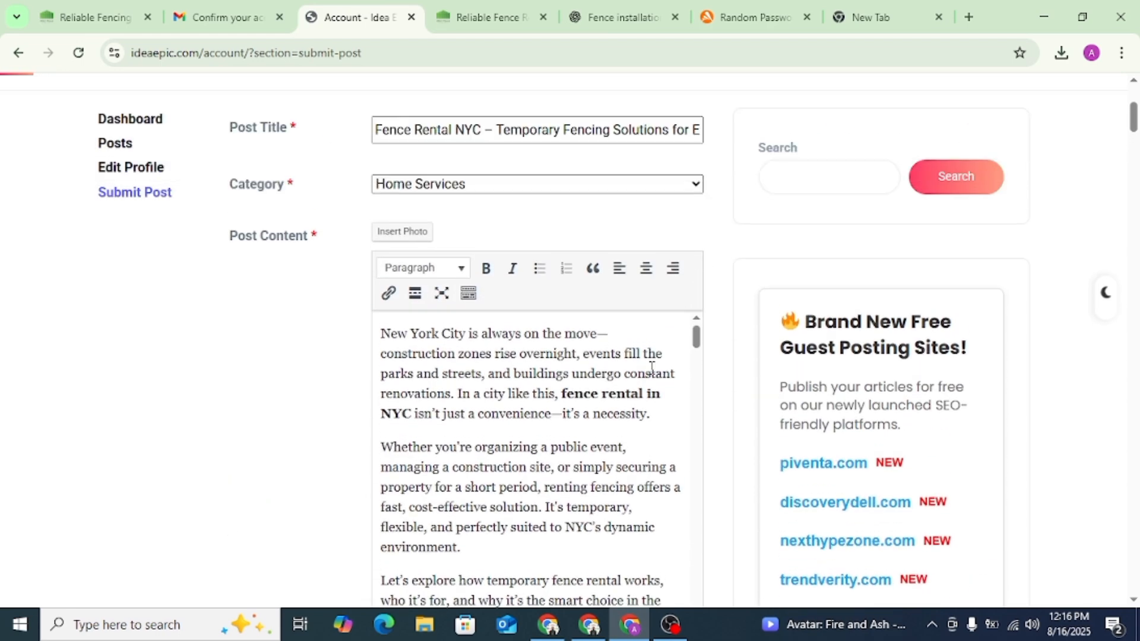
pyautogui.click(461, 16)
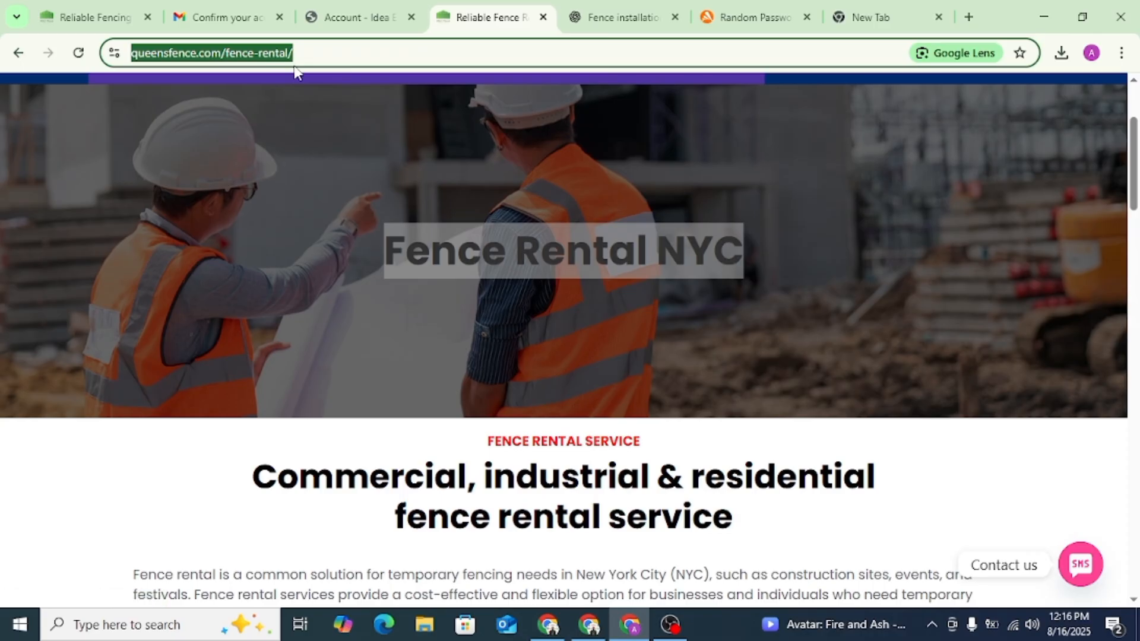
pyautogui.click(351, 7)
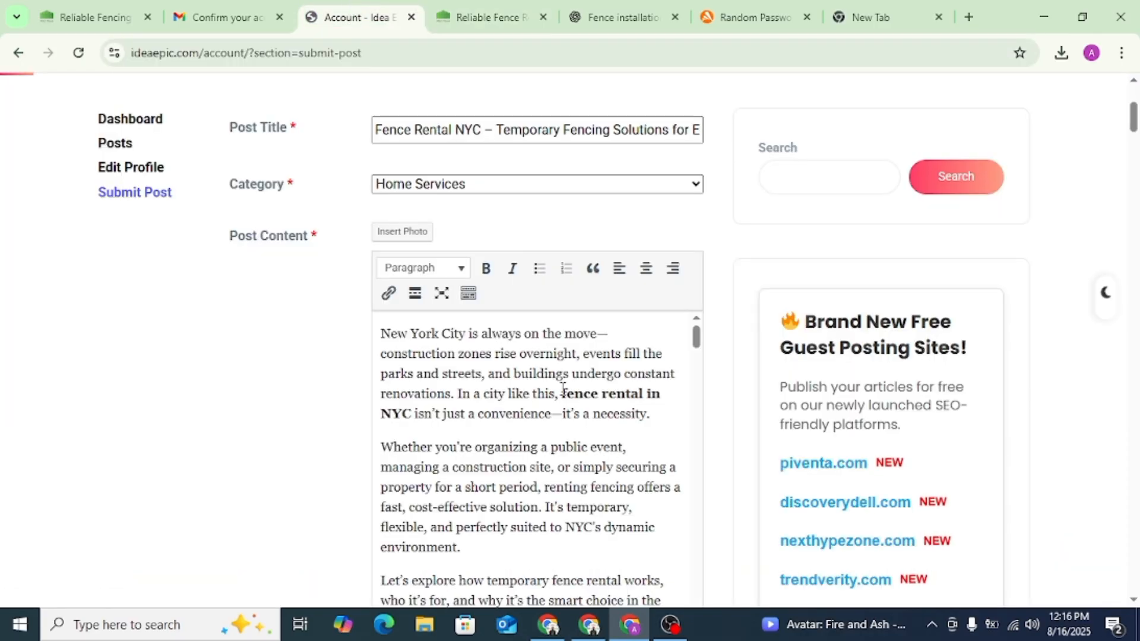
pyautogui.moveTo(562, 392); pyautogui.dragTo(416, 414)
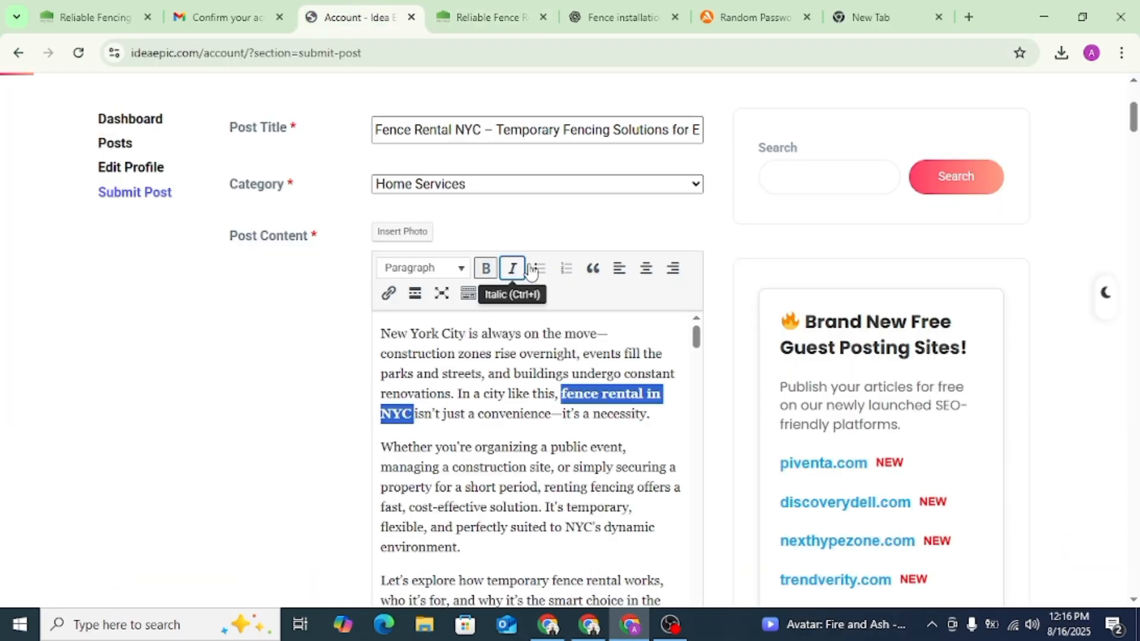
pyautogui.click(388, 294)
pyautogui.write('https://queensfence.com/fence-rental')
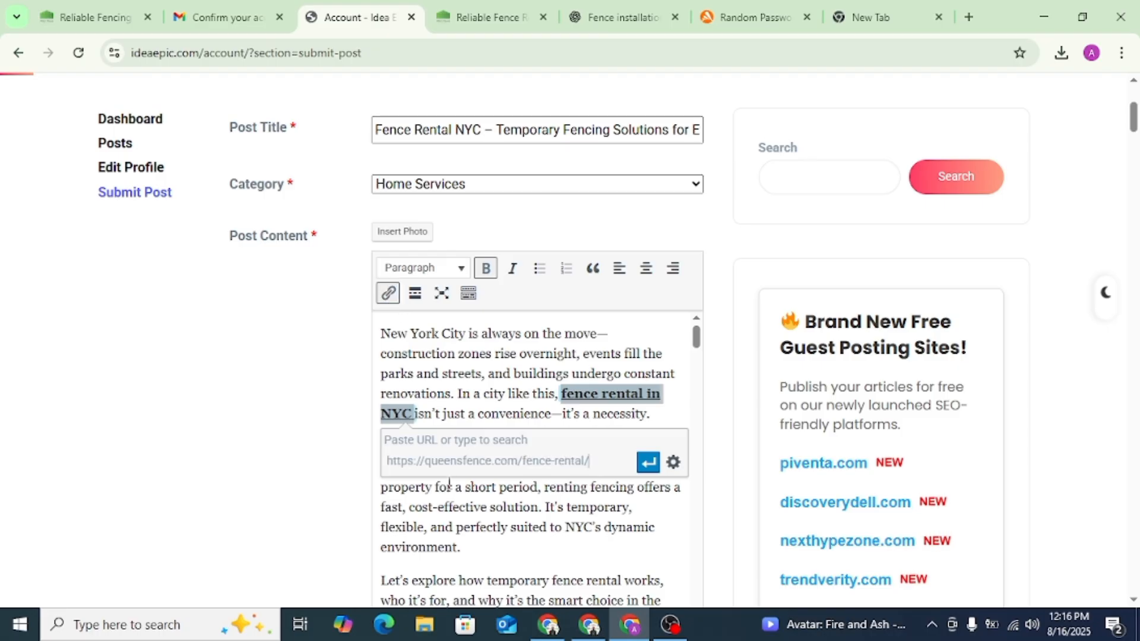
pyautogui.click(648, 462)
pyautogui.click(646, 410)
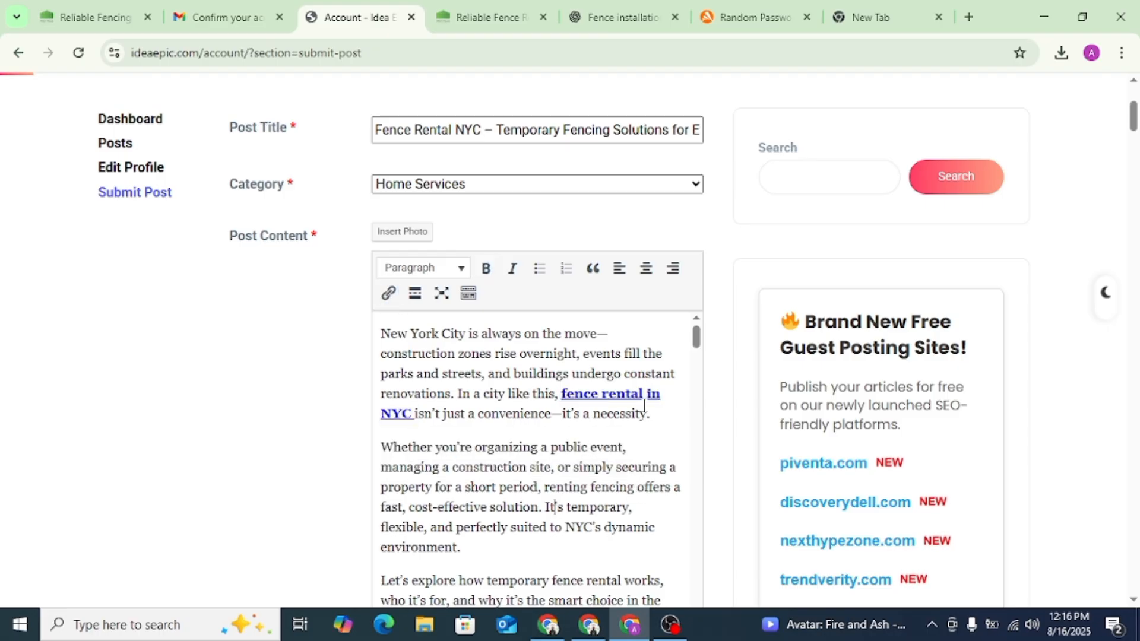
pyautogui.scroll(-3, 646, 410)
pyautogui.scroll(-7, 777, 371)
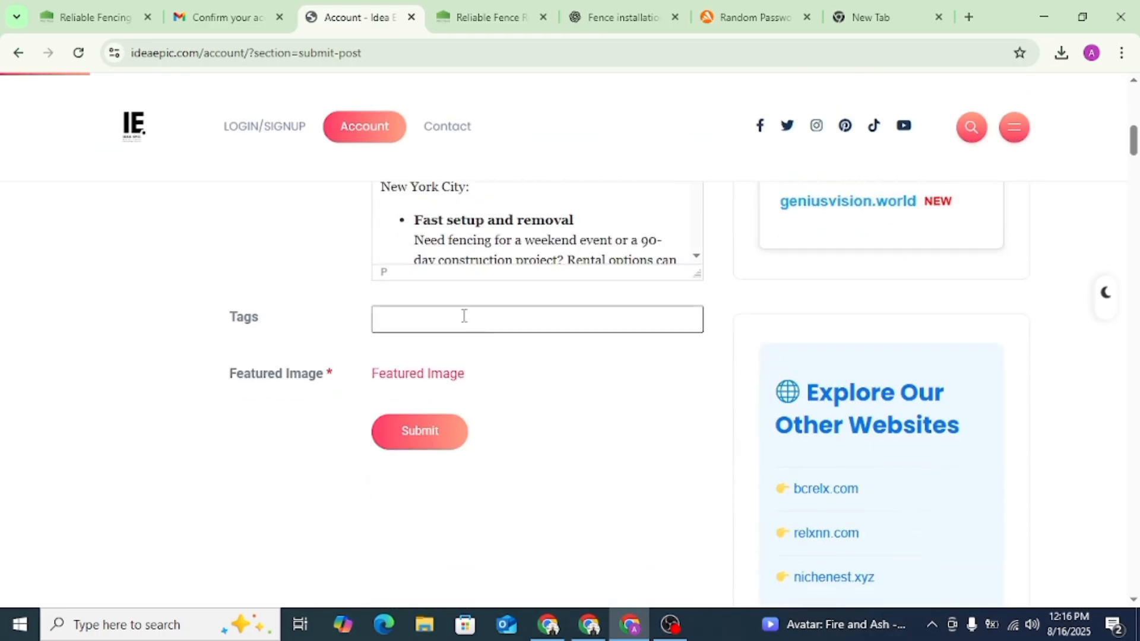
pyautogui.scroll(8, 695, 331)
pyautogui.scroll(6, 739, 326)
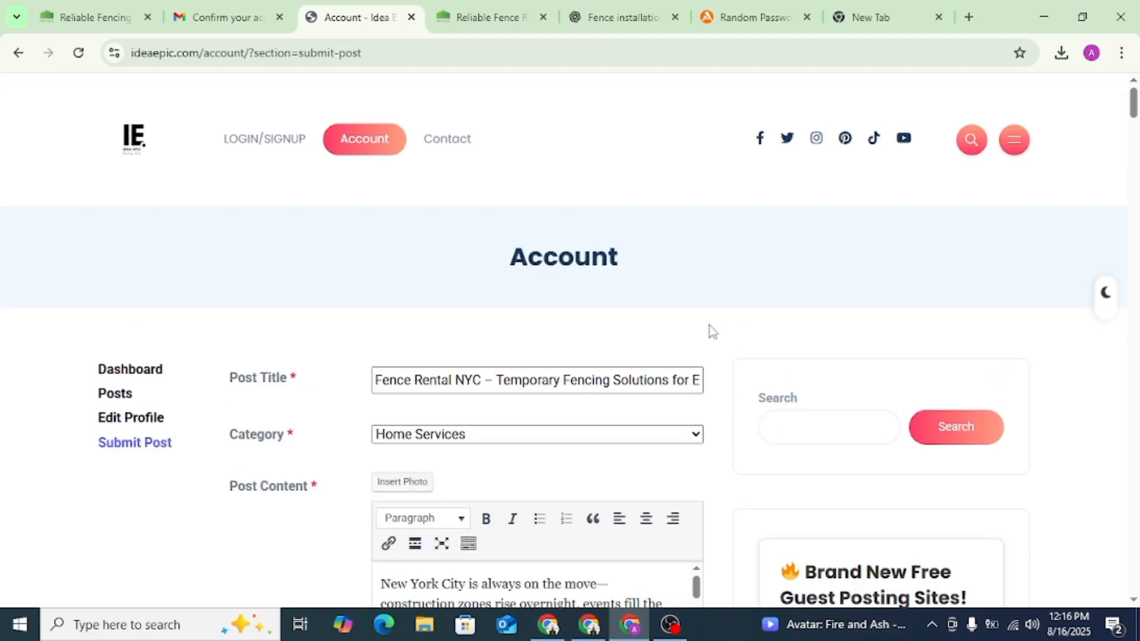
# - Copy the phrase "Fence Rental NYC" from the post title and add it to the post as a tag
pyautogui.click(489, 383)
pyautogui.moveTo(489, 380); pyautogui.dragTo(375, 381)
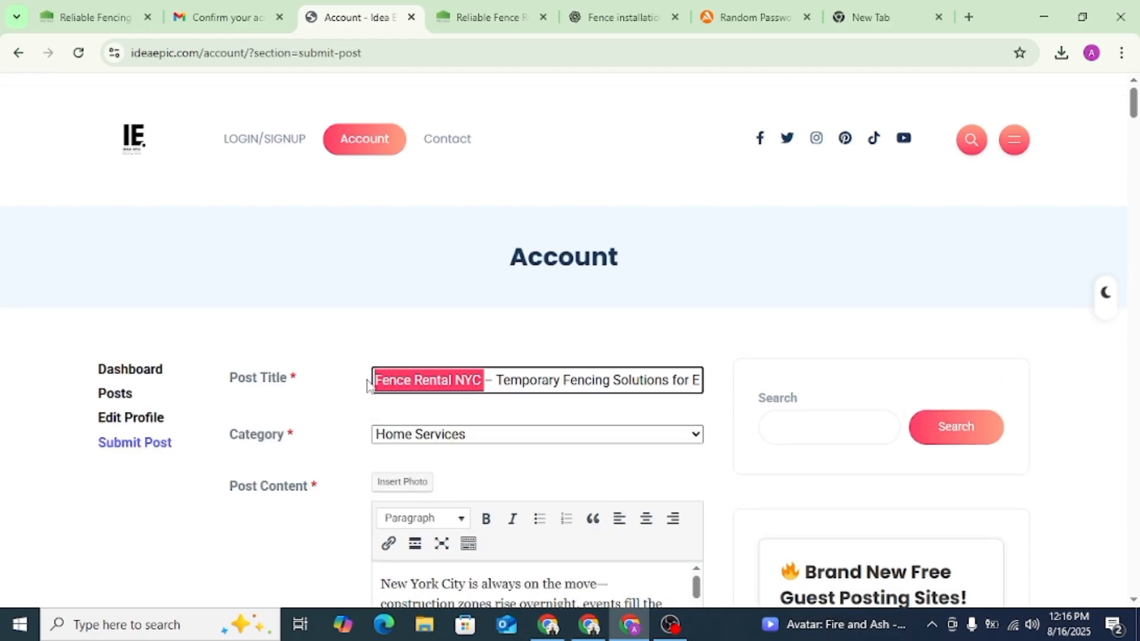
pyautogui.scroll(-5, 736, 345)
pyautogui.click(463, 492)
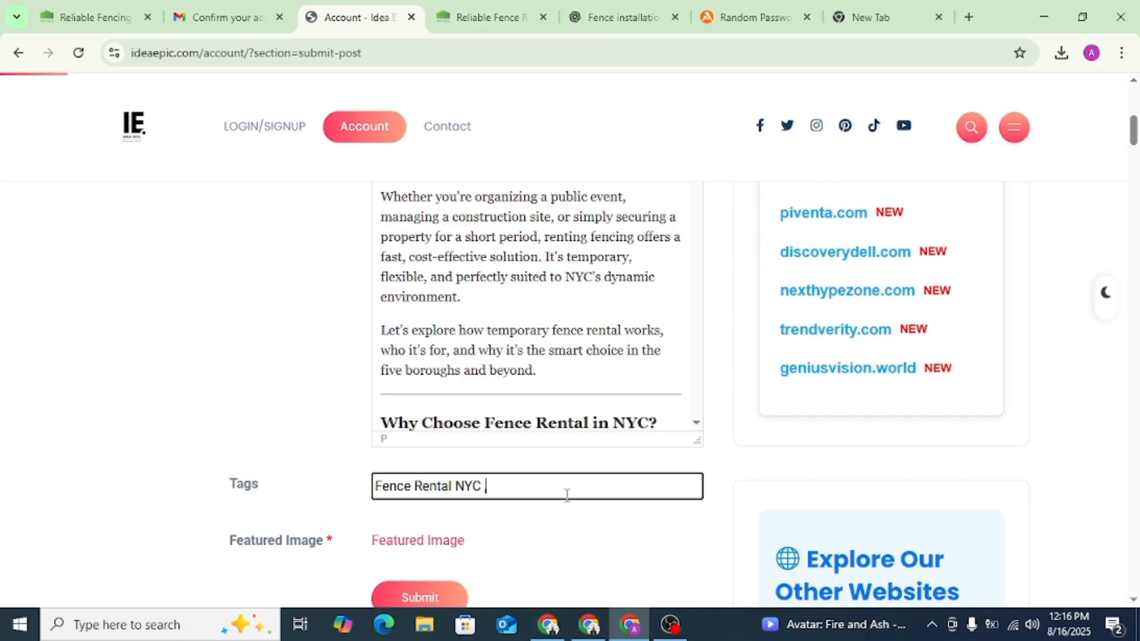
pyautogui.click(671, 518)
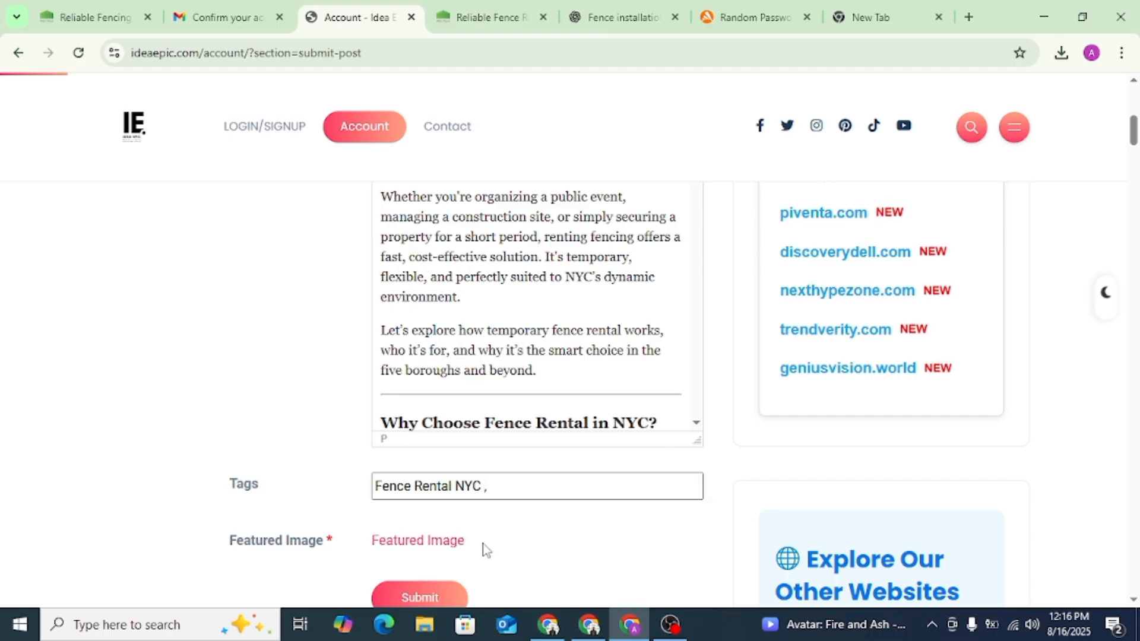
# - Upload the ABC Fence Company logo file ABC-fence (1) from Downloads as the post's featured image
pyautogui.click(420, 546)
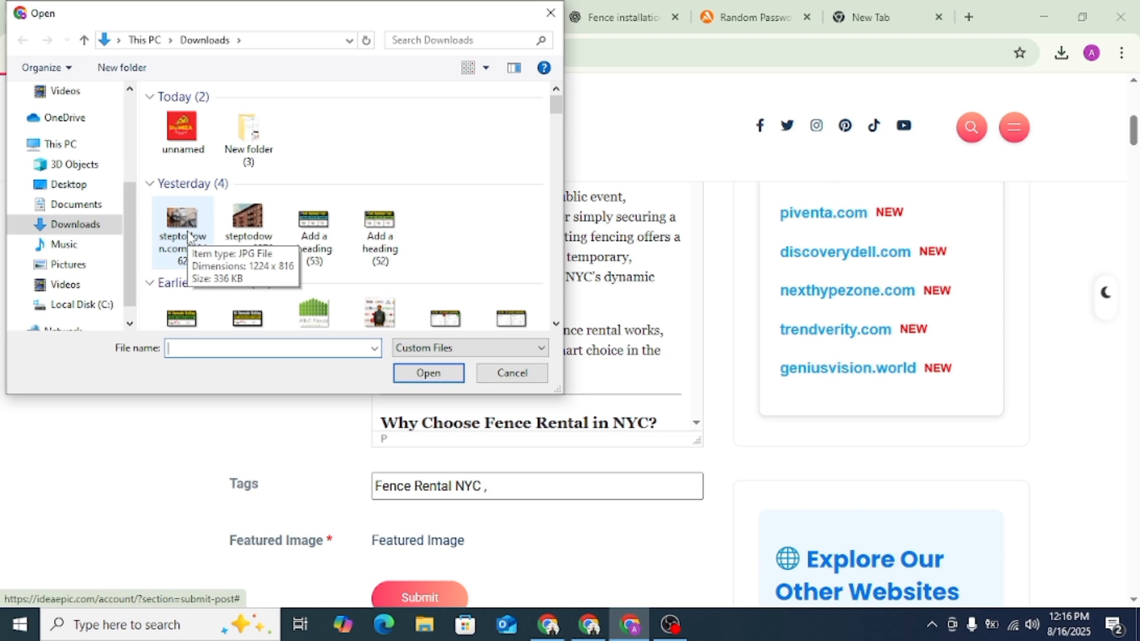
pyautogui.click(313, 311)
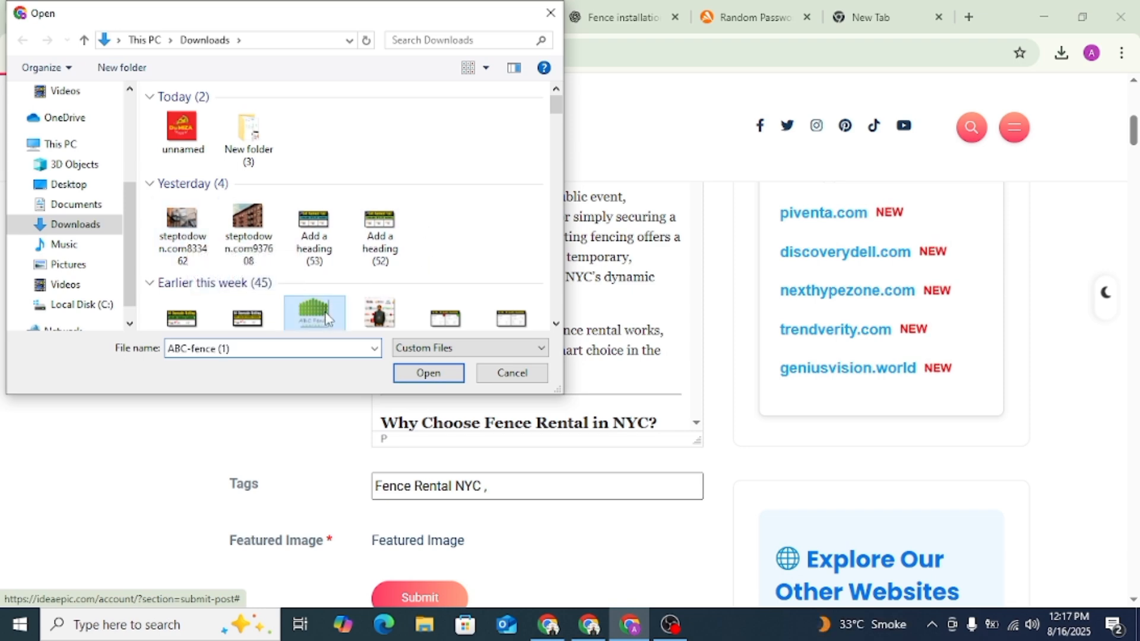
pyautogui.click(427, 373)
pyautogui.scroll(-5, 769, 437)
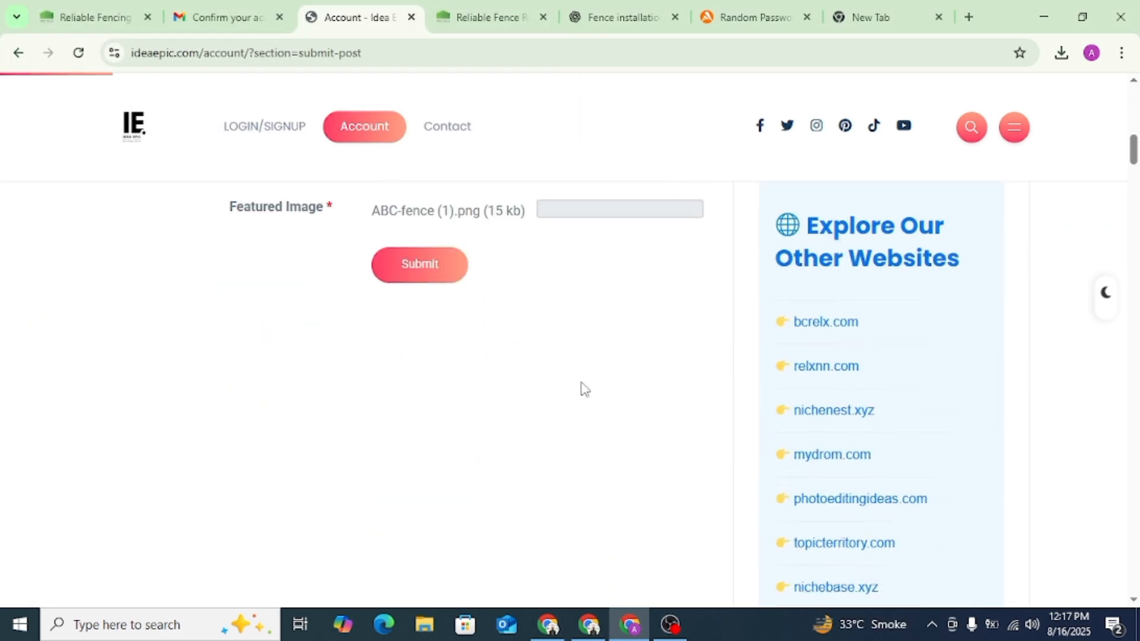
pyautogui.scroll(1, 520, 344)
pyautogui.scroll(-1, 519, 343)
pyautogui.scroll(1, 481, 331)
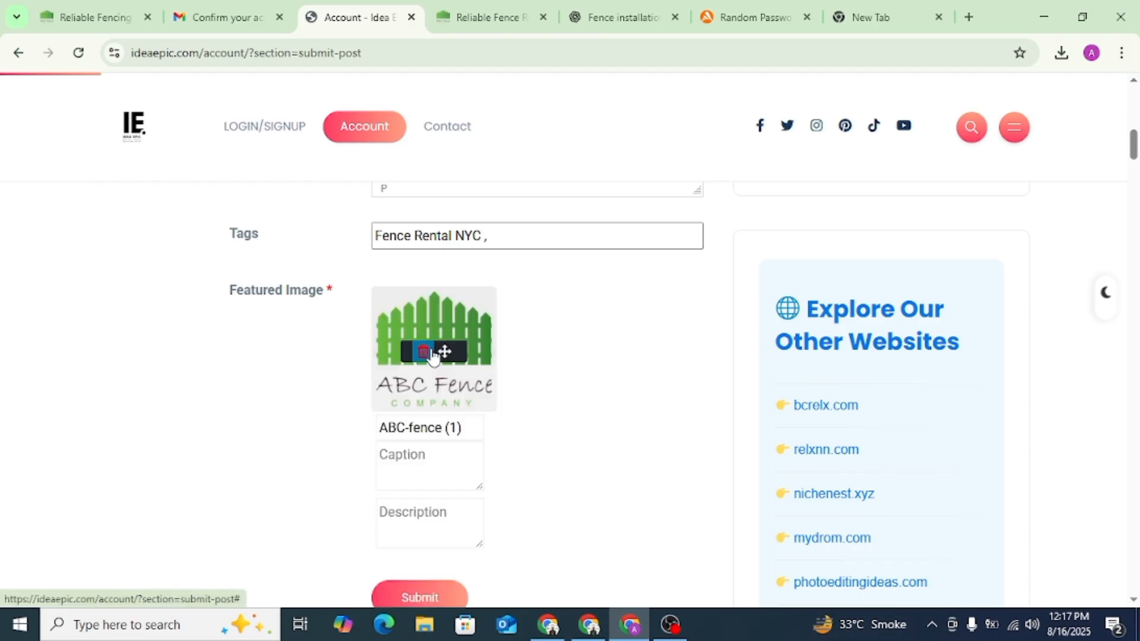
# - Submit the fence rental post for publication on Idea Epic
pyautogui.click(425, 601)
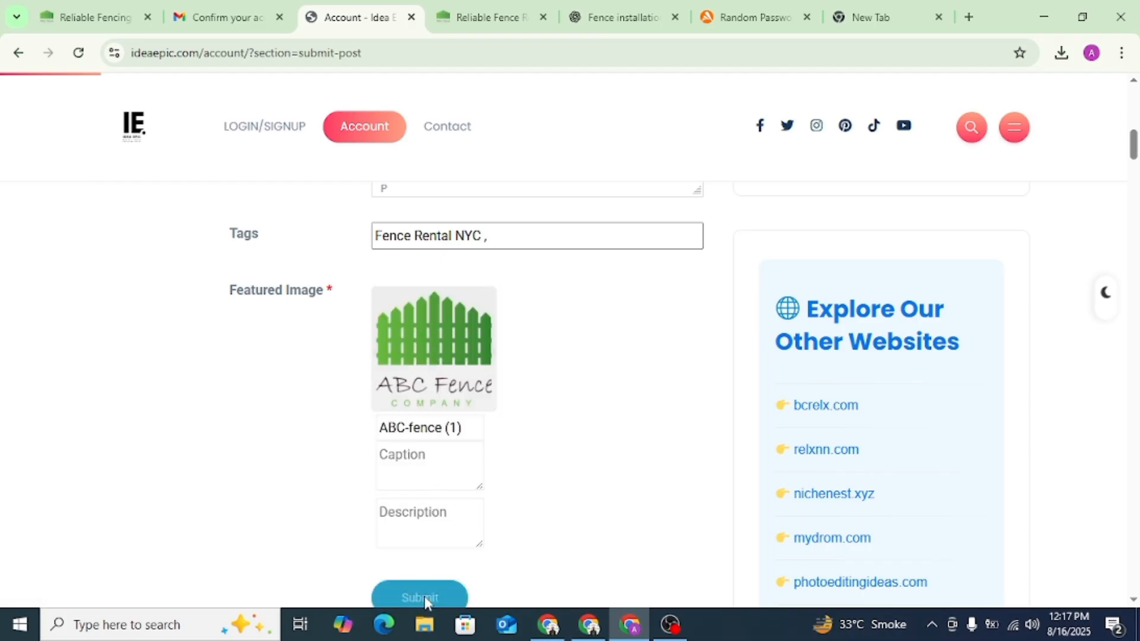
pyautogui.scroll(5, 618, 460)
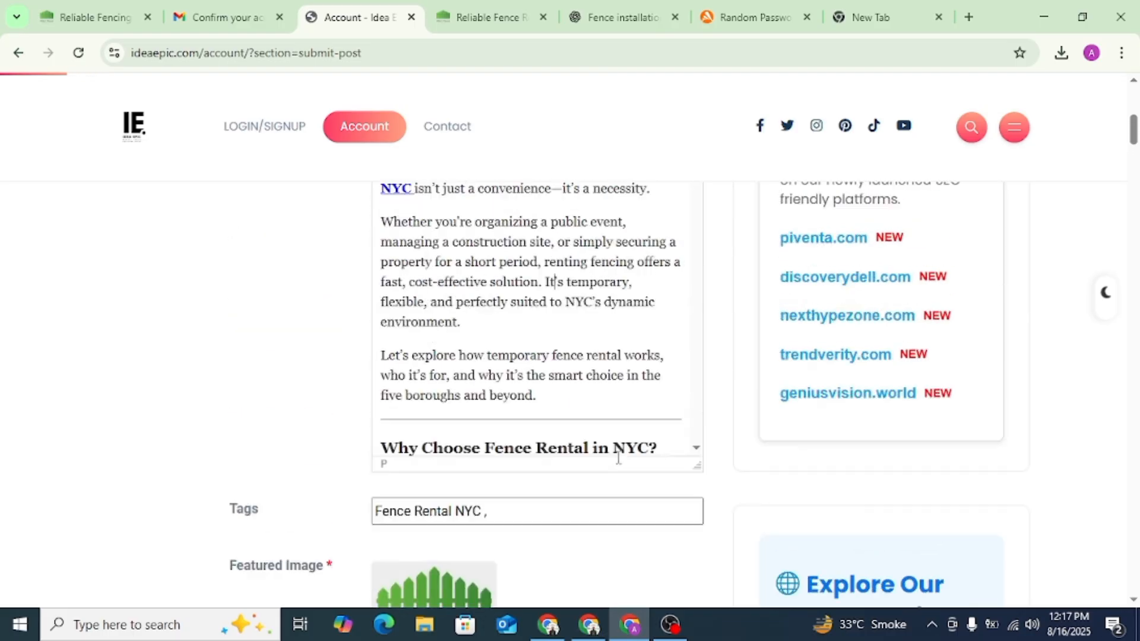
pyautogui.scroll(-8, 764, 426)
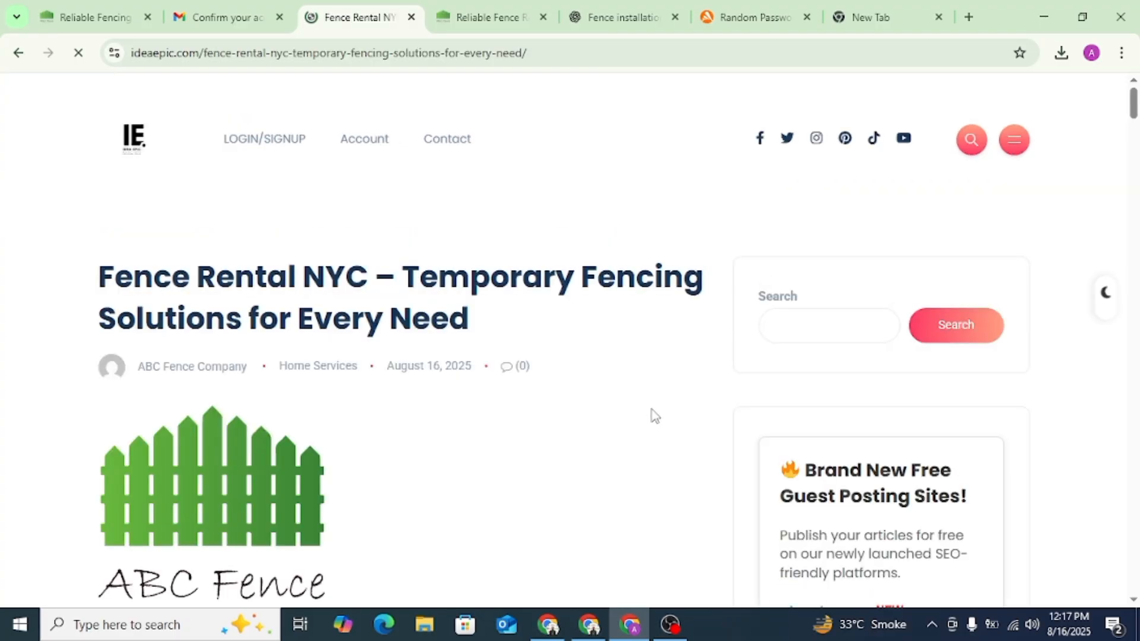
# - Inspect the HTML of the "fence rental in NYC" link in the published post's first paragraph to check its target
pyautogui.scroll(-5, 653, 416)
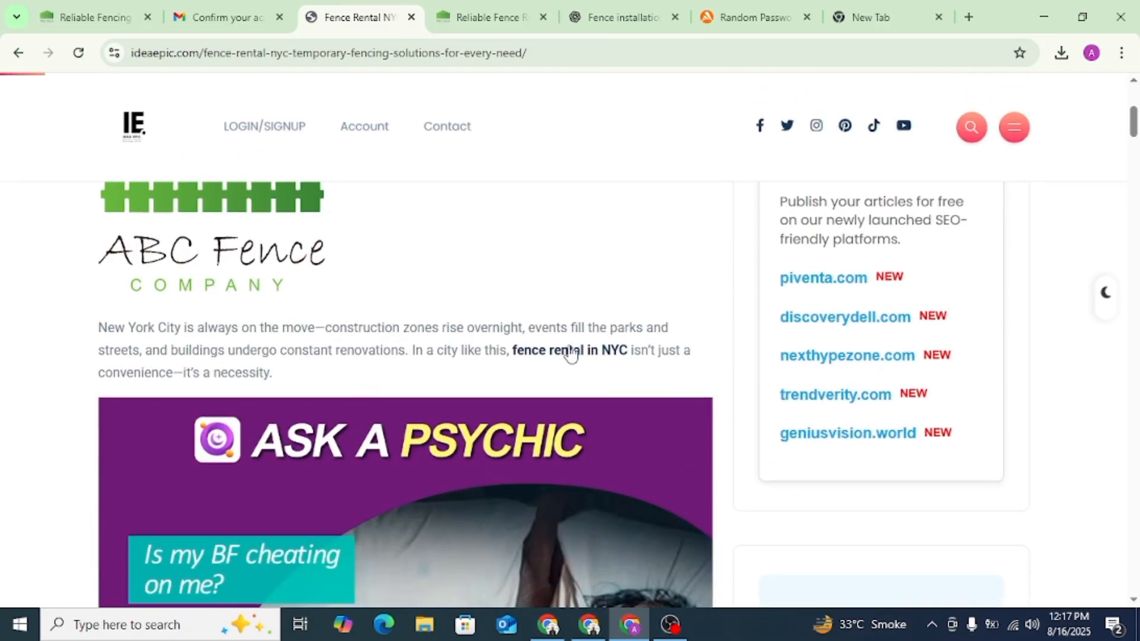
pyautogui.rightClick(560, 352)
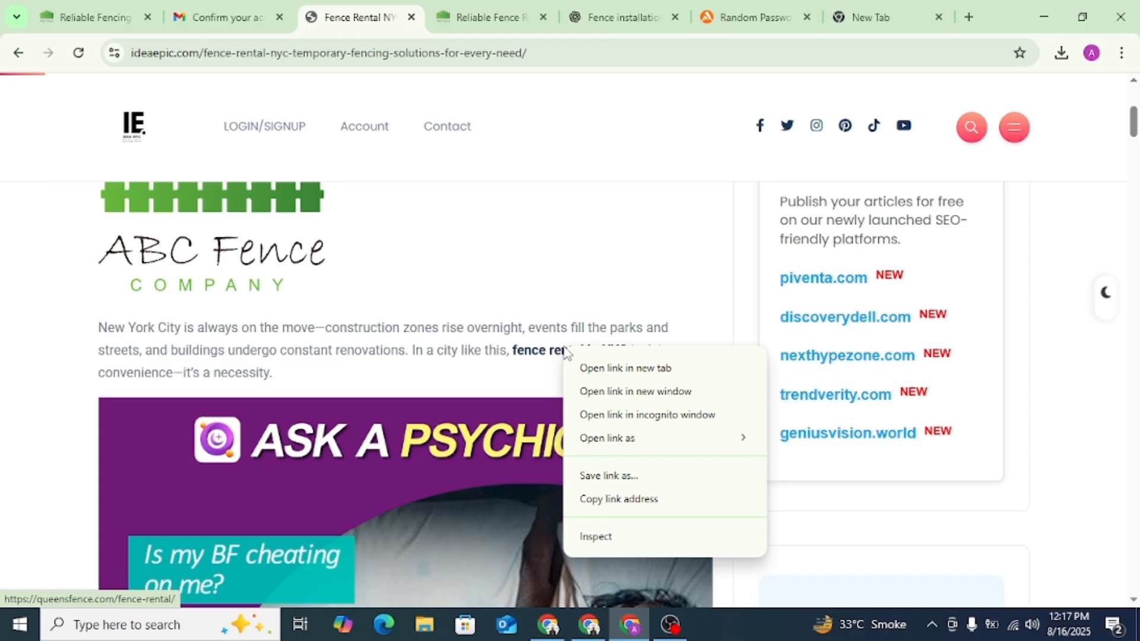
pyautogui.click(600, 538)
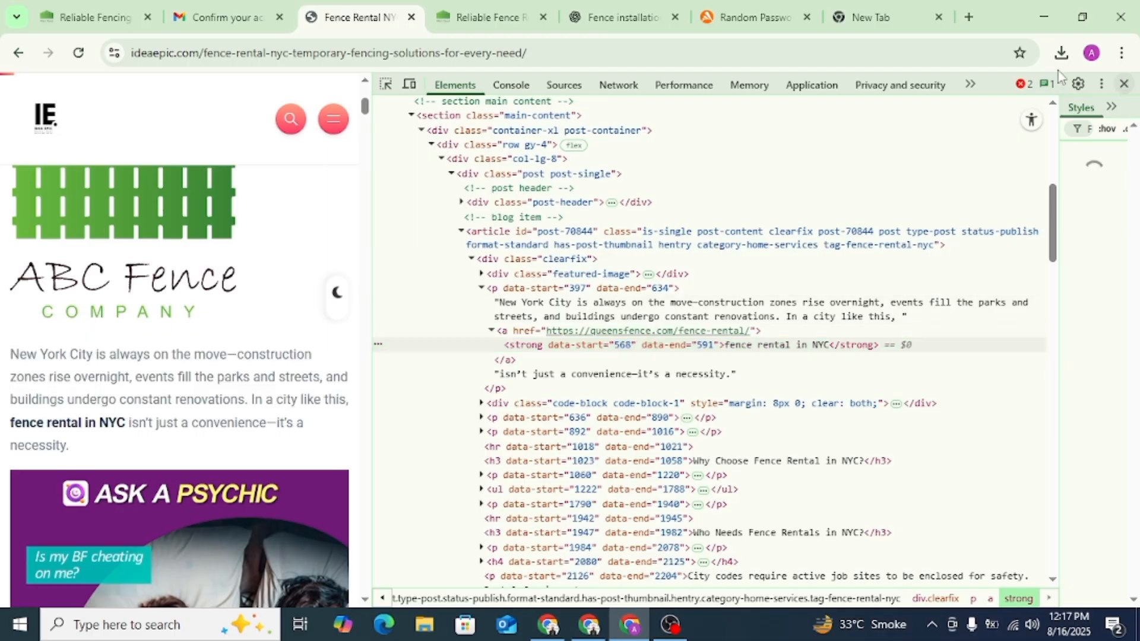
pyautogui.click(1124, 83)
# - Copy the web address of the published Idea Epic fence rental post
pyautogui.click(385, 59)
pyautogui.rightClick(385, 57)
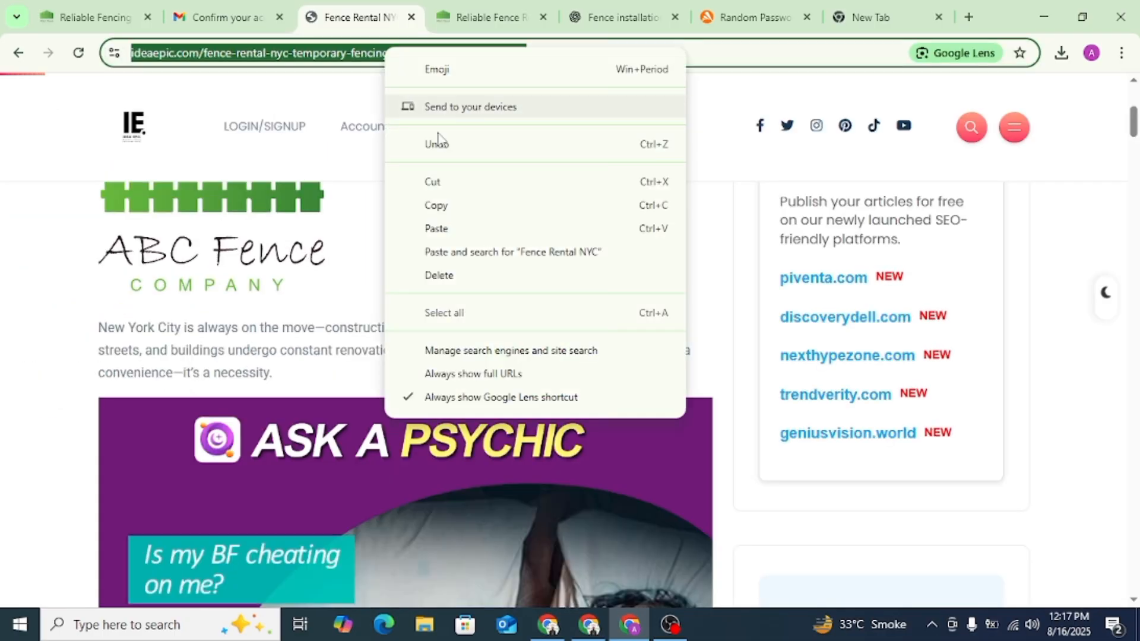
pyautogui.click(444, 211)
pyautogui.scroll(-3, 546, 309)
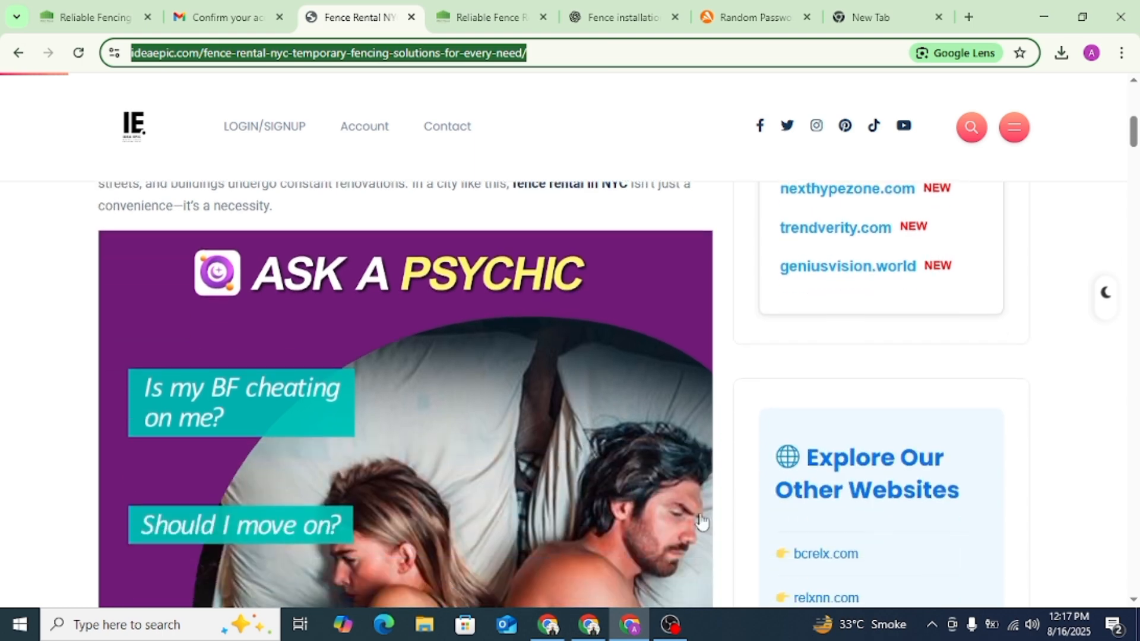
pyautogui.scroll(6, 493, 247)
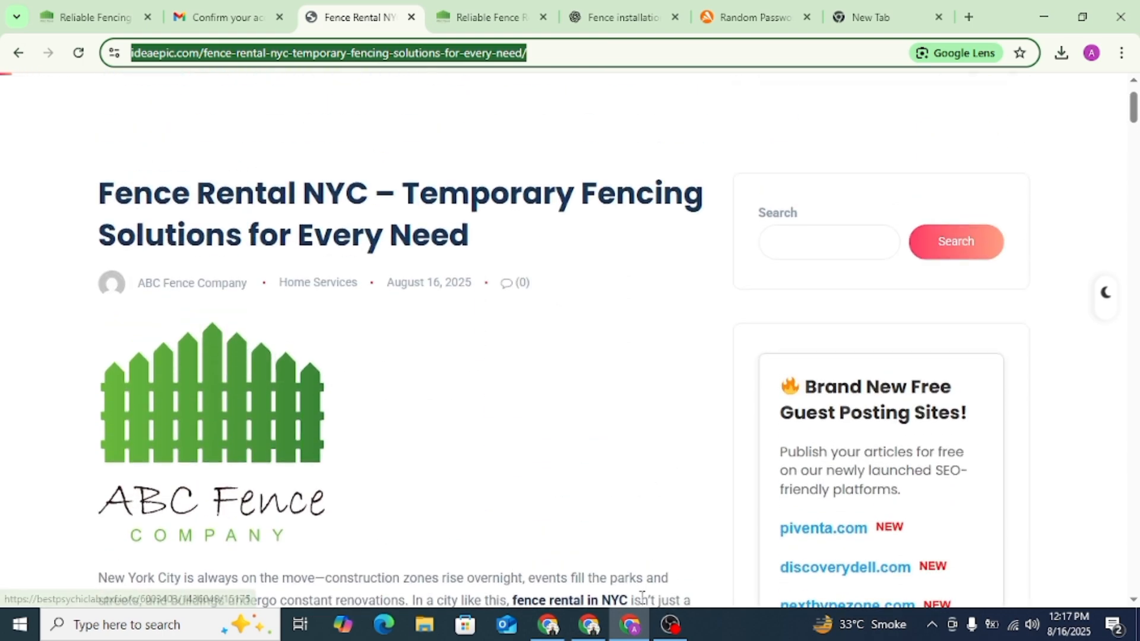
pyautogui.click(670, 625)
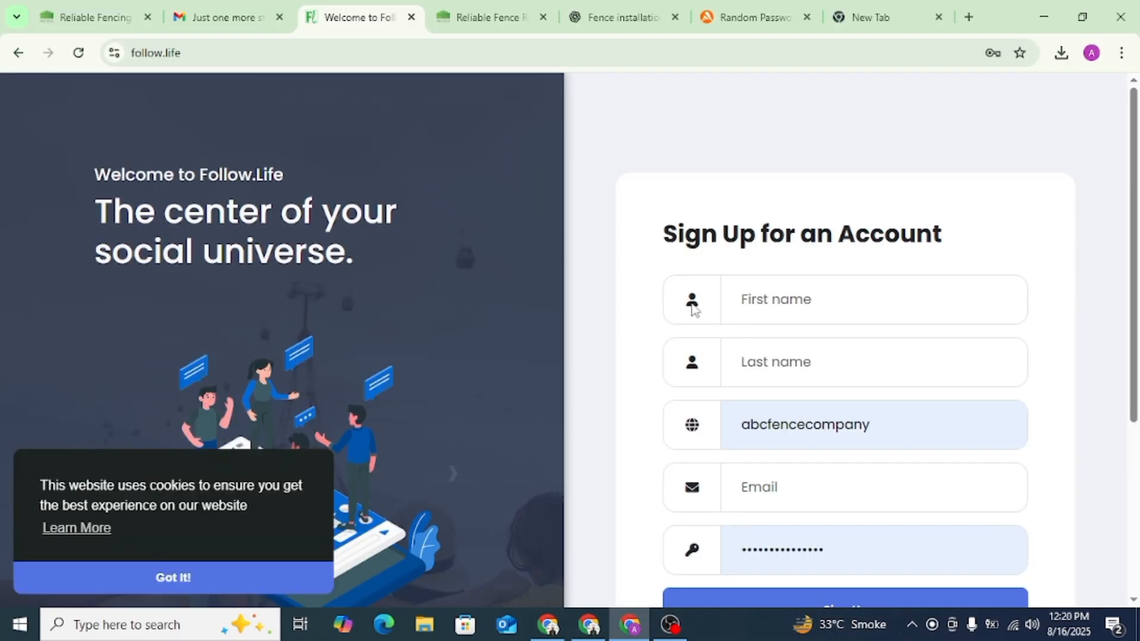
pyautogui.scroll(-4, 694, 309)
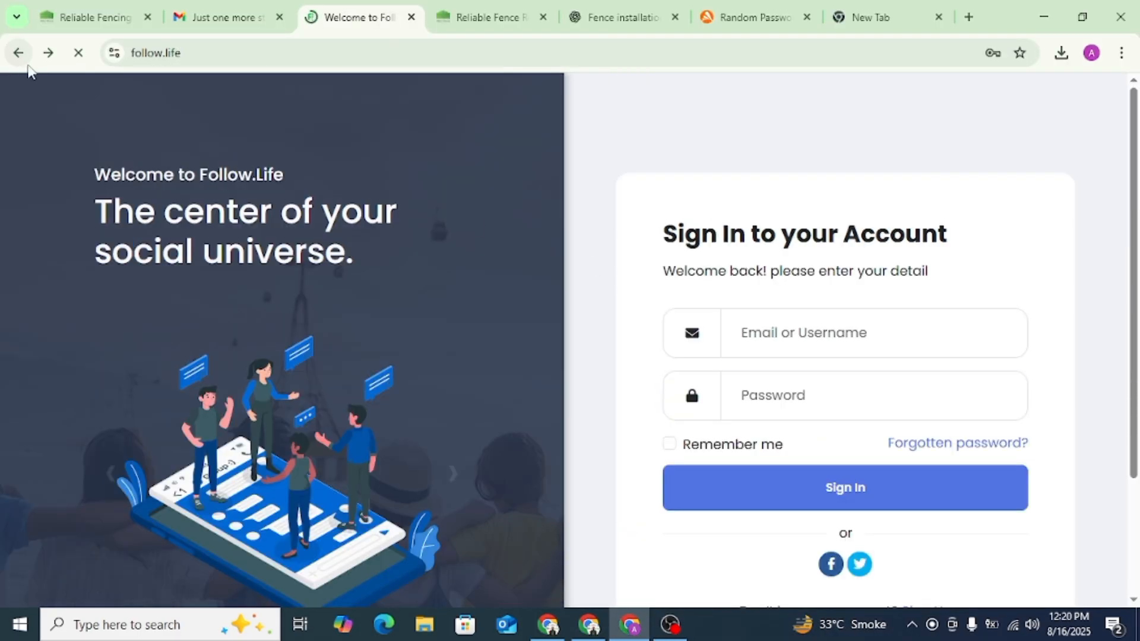
pyautogui.scroll(-3, 808, 297)
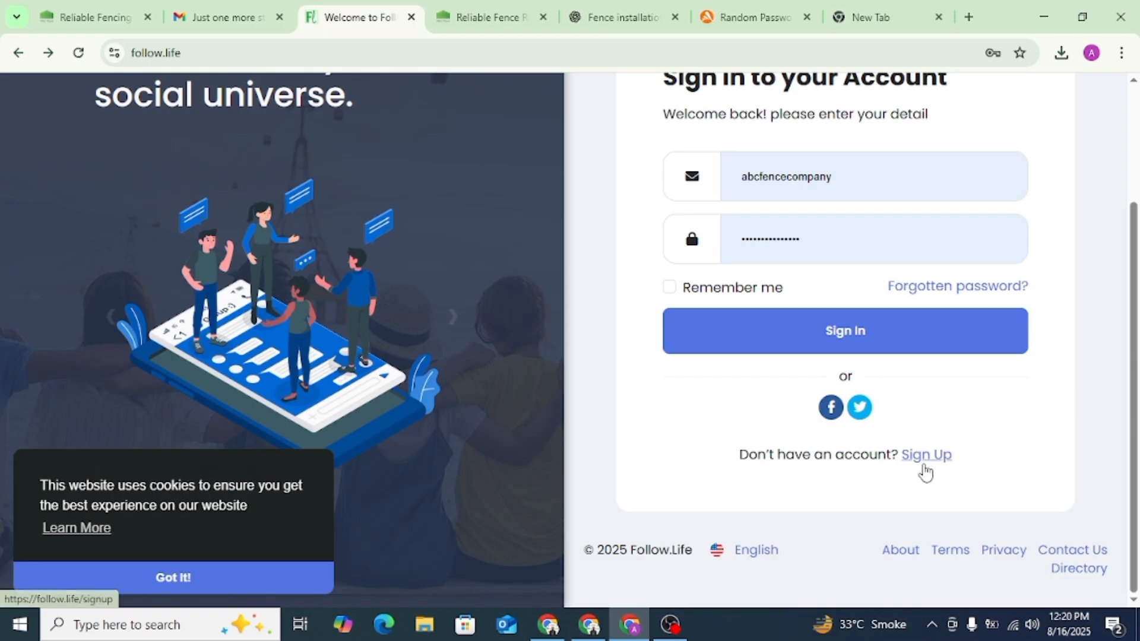
pyautogui.click(923, 458)
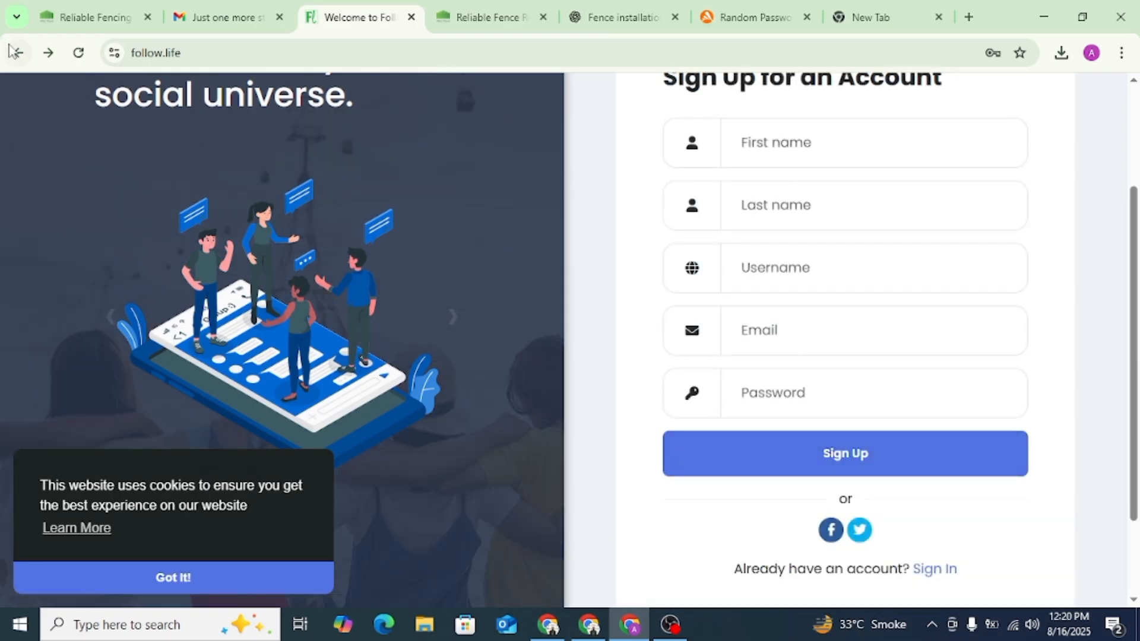
# - Return to the Follow.Life sign-in page and sign in with the saved company account credentials
pyautogui.scroll(-5, 593, 387)
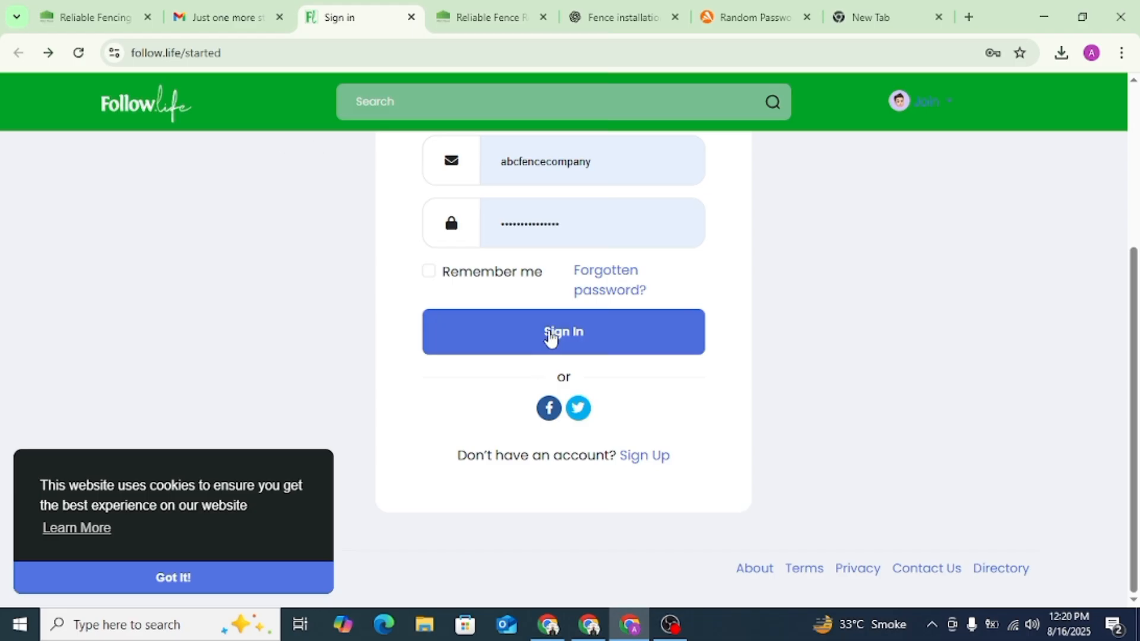
pyautogui.click(557, 330)
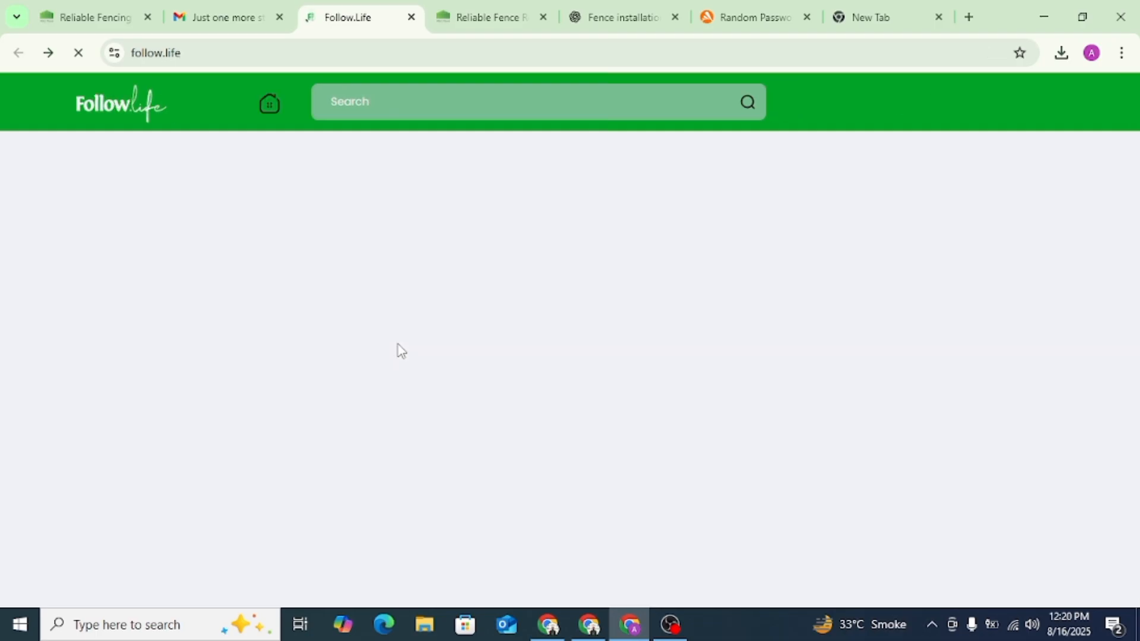
# - Open the Follow.Life blogs, view the ISO 14001 certification article and start a new article from there
pyautogui.scroll(-3, 187, 368)
pyautogui.scroll(-4, 184, 377)
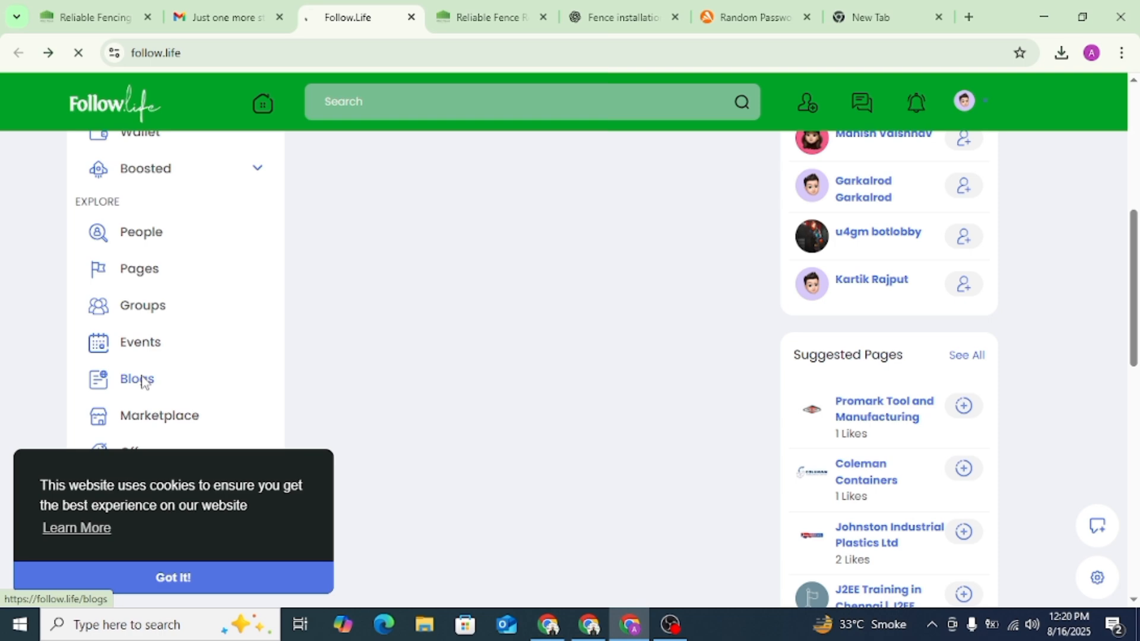
pyautogui.click(143, 380)
pyautogui.scroll(-3, 428, 311)
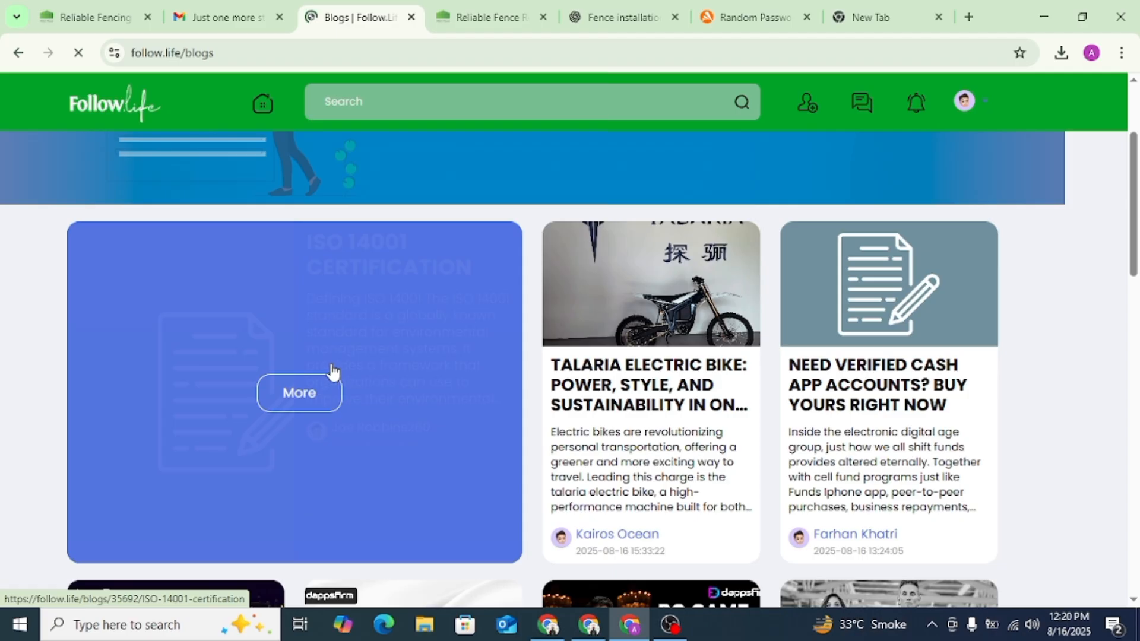
pyautogui.click(333, 367)
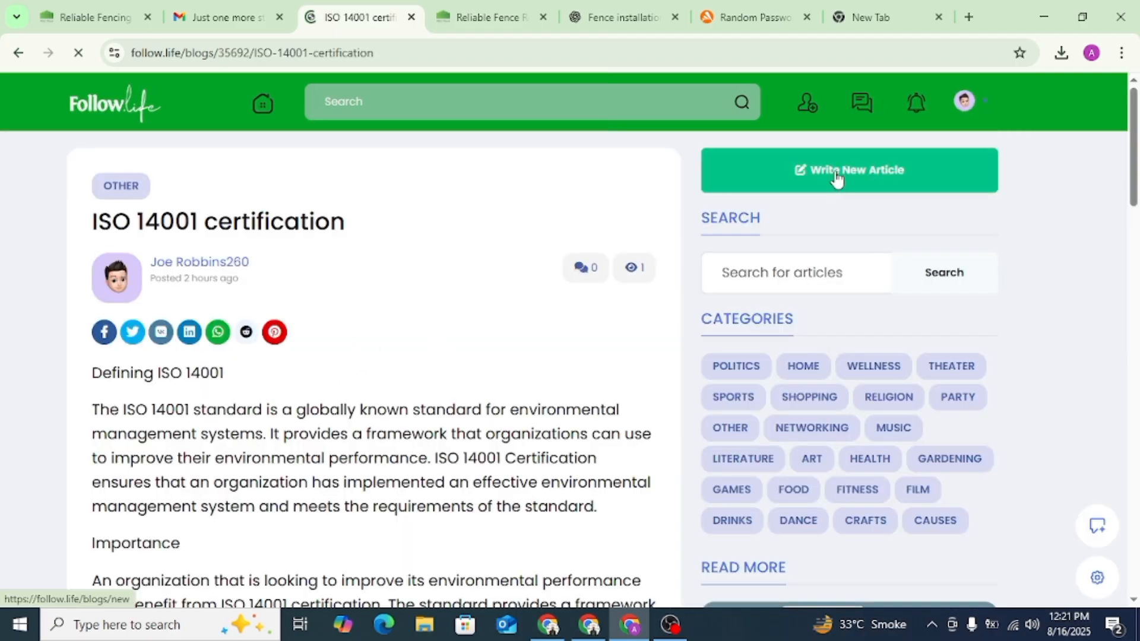
pyautogui.click(837, 177)
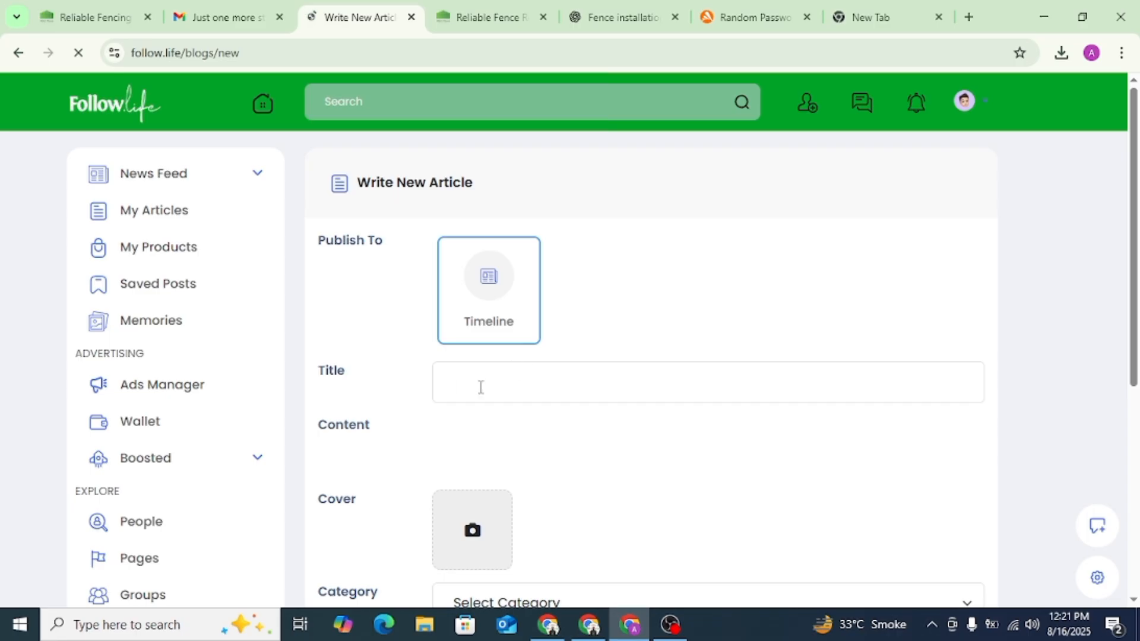
# - Title the article "Fence Rental NYC – Temporary Fencing Solutions You Can Count On", copied from the rewritten ChatGPT article's headline
pyautogui.click(481, 386)
pyautogui.click(624, 17)
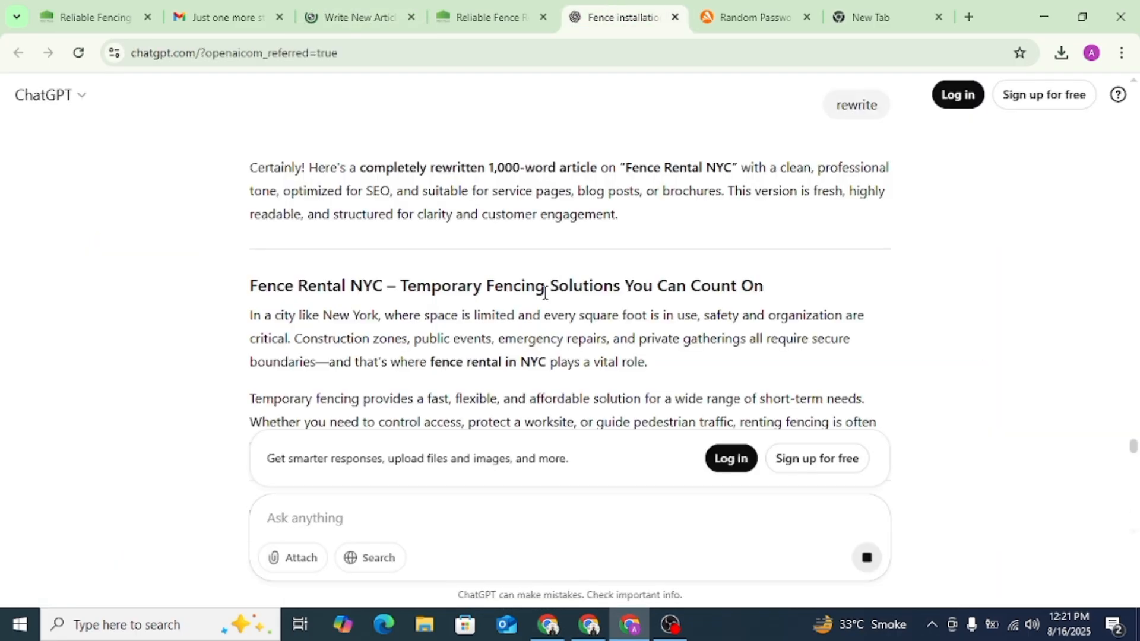
pyautogui.tripleClick(545, 291)
pyautogui.rightClick(544, 295)
pyautogui.click(568, 310)
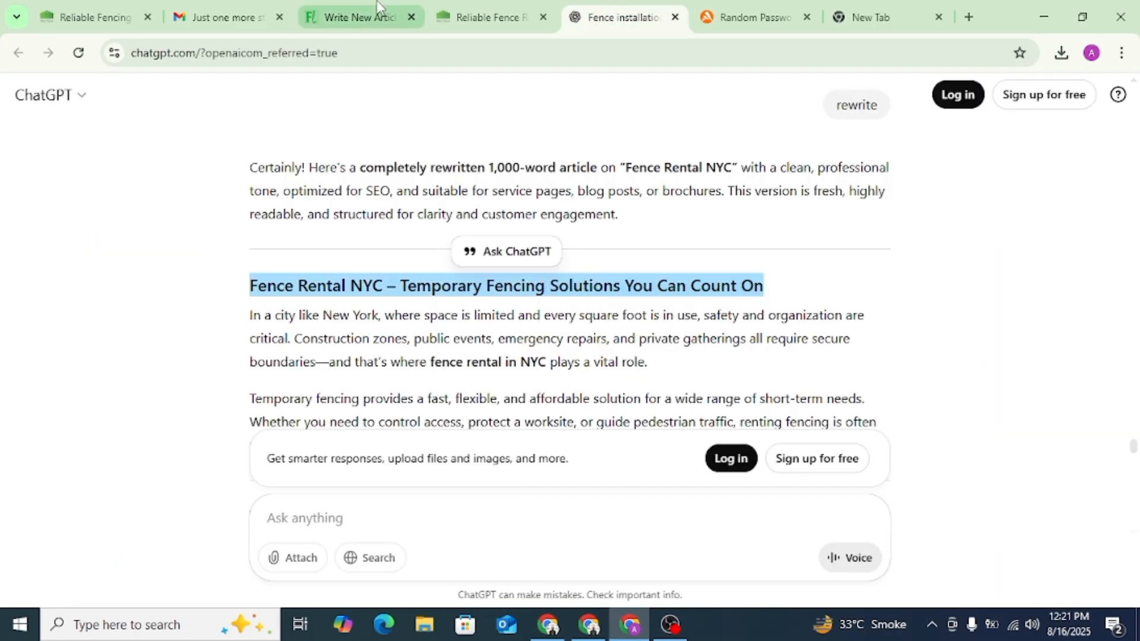
pyautogui.click(378, 8)
pyautogui.hotkey('ctrl', 'v')
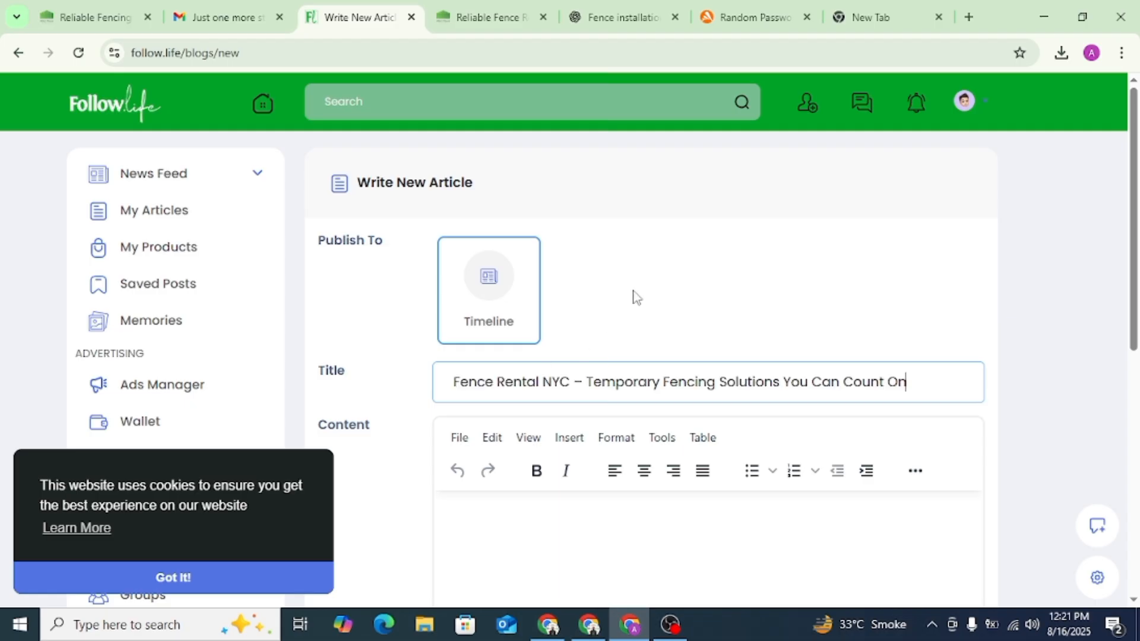
# - Copy the ChatGPT article body from the opening paragraph through the "6. Removal" section into the Follow.Life article content
pyautogui.scroll(-4, 633, 291)
pyautogui.click(618, 17)
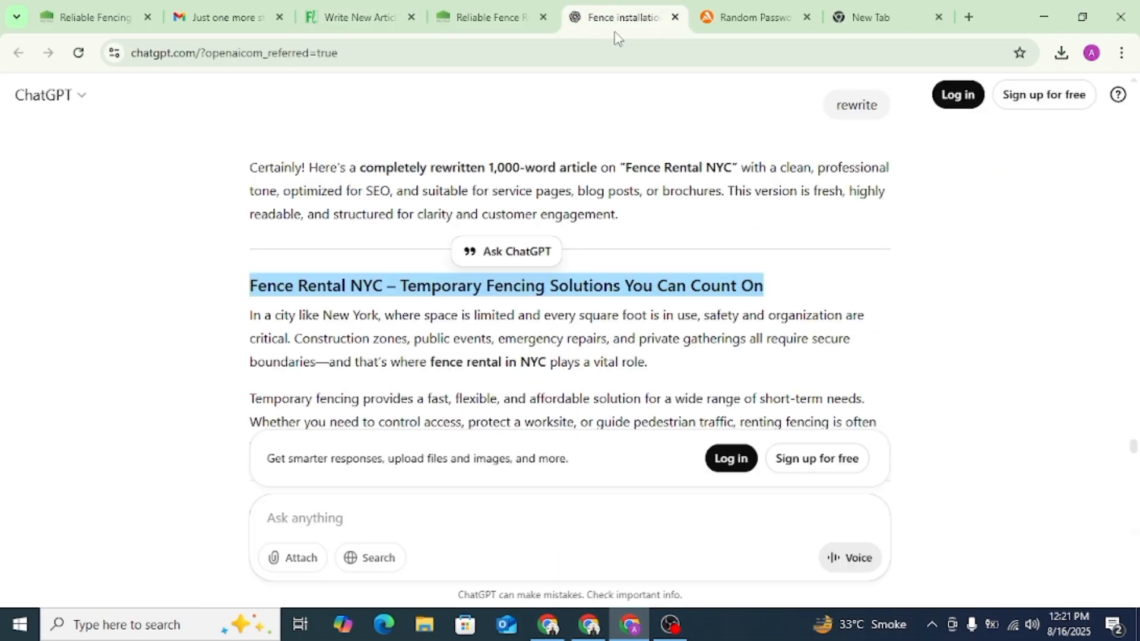
pyautogui.click(454, 337)
pyautogui.moveTo(250, 319); pyautogui.dragTo(582, 365)
pyautogui.scroll(-10, 602, 377)
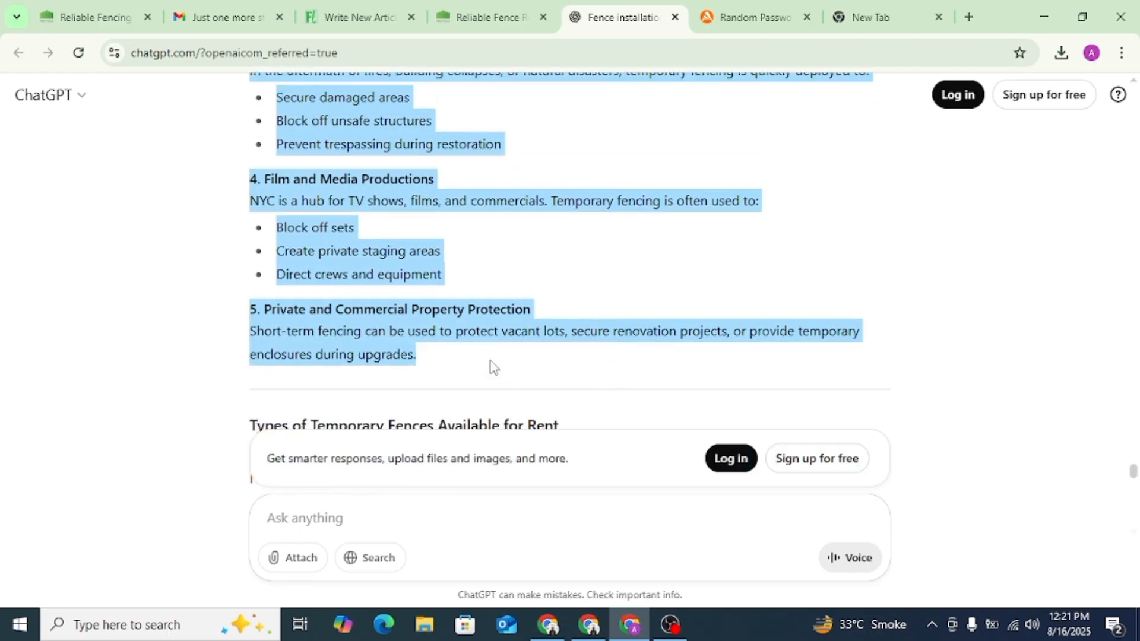
pyautogui.scroll(-6, 491, 367)
pyautogui.moveTo(491, 367); pyautogui.dragTo(811, 332)
pyautogui.scroll(-10, 492, 361)
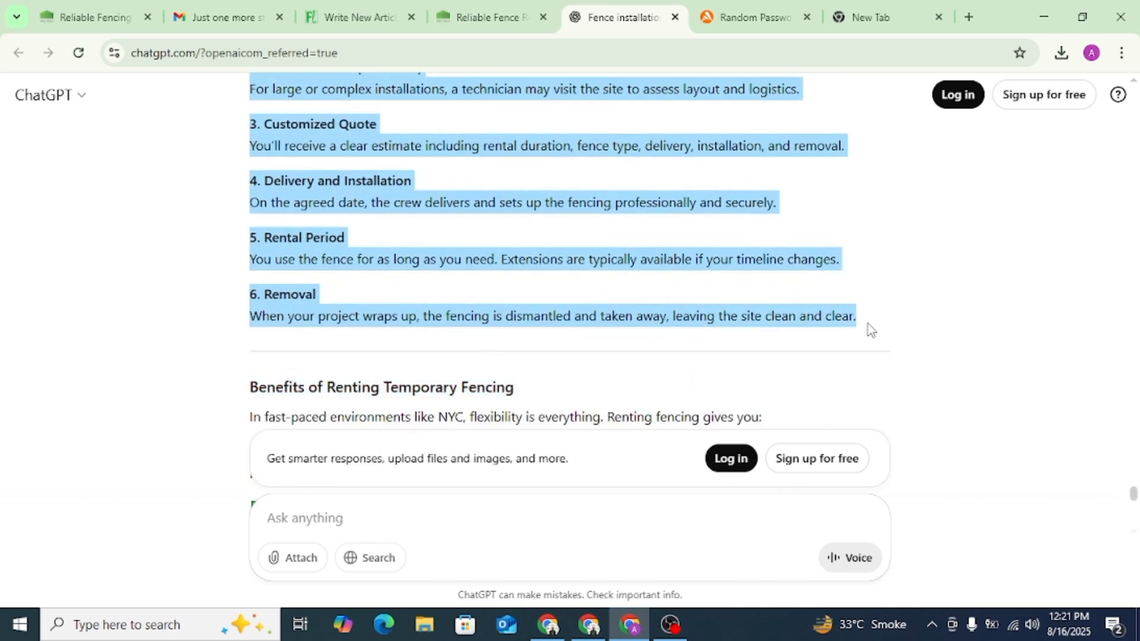
pyautogui.click(363, 13)
pyautogui.hotkey('ctrl', 'v')
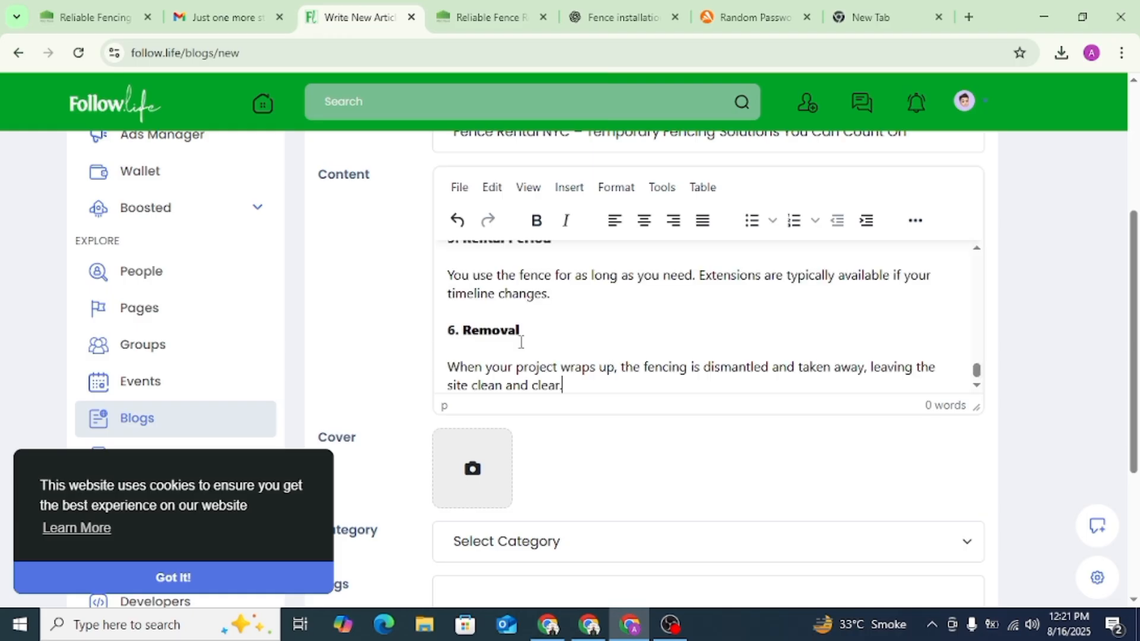
pyautogui.scroll(8, 884, 321)
pyautogui.moveTo(978, 352); pyautogui.dragTo(970, 205)
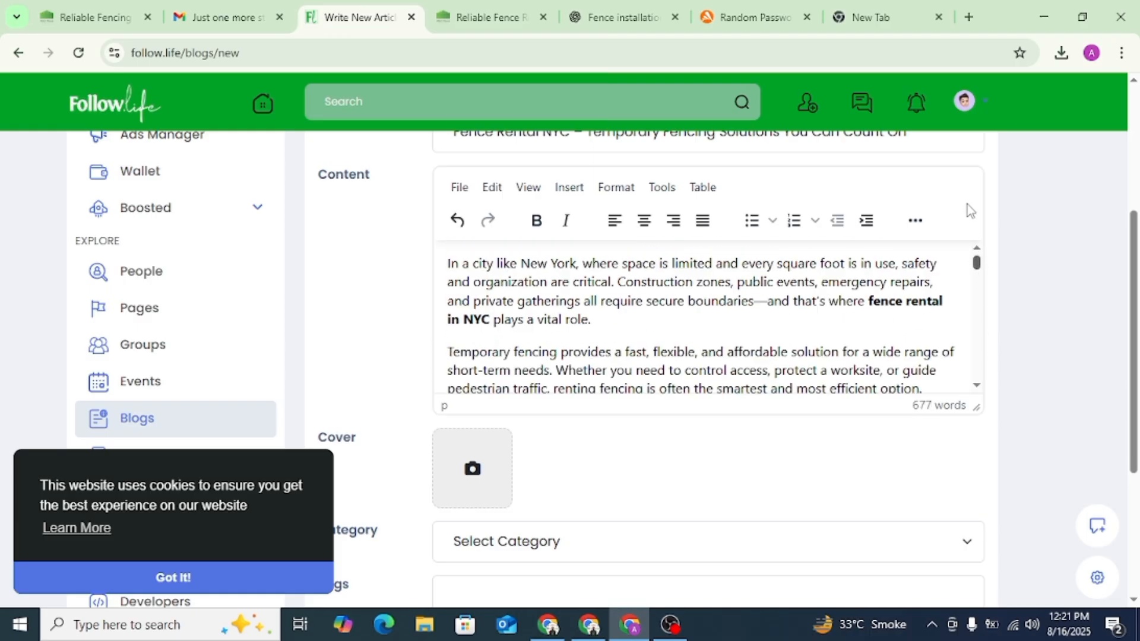
pyautogui.click(483, 16)
pyautogui.click(318, 52)
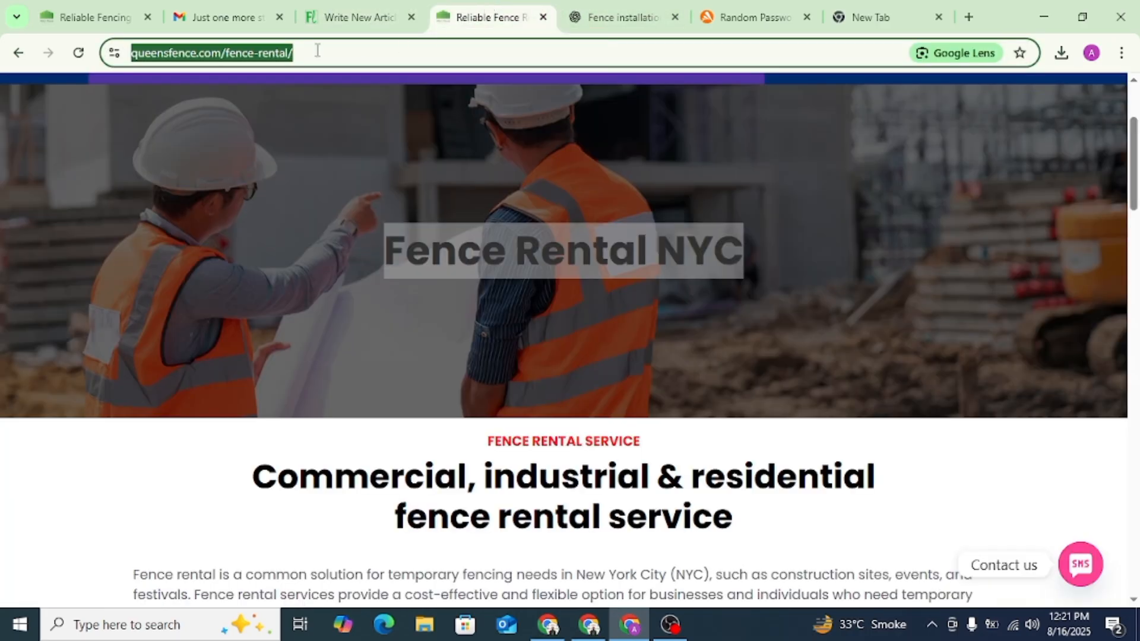
pyautogui.click(344, 16)
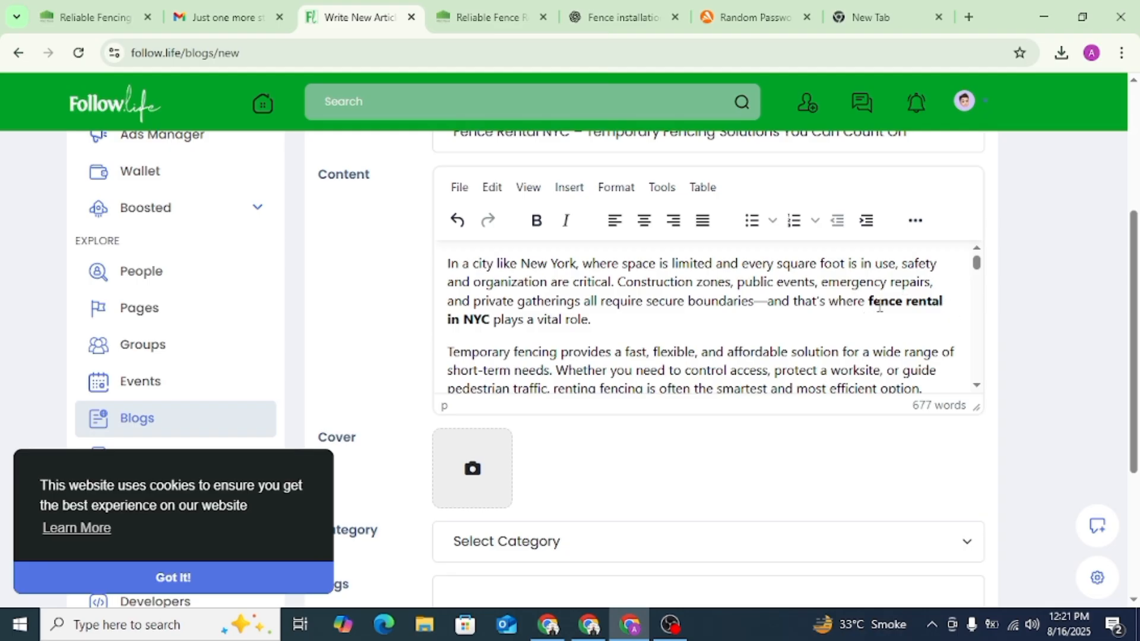
pyautogui.moveTo(871, 301); pyautogui.dragTo(891, 318)
pyautogui.moveTo(487, 331); pyautogui.dragTo(493, 325)
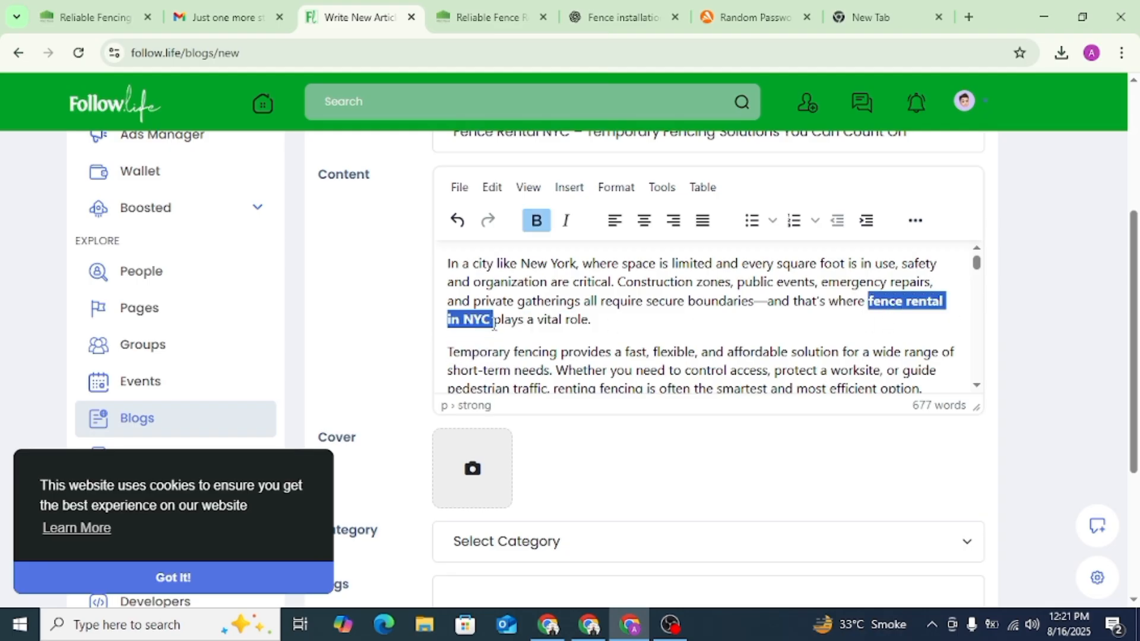
pyautogui.click(915, 222)
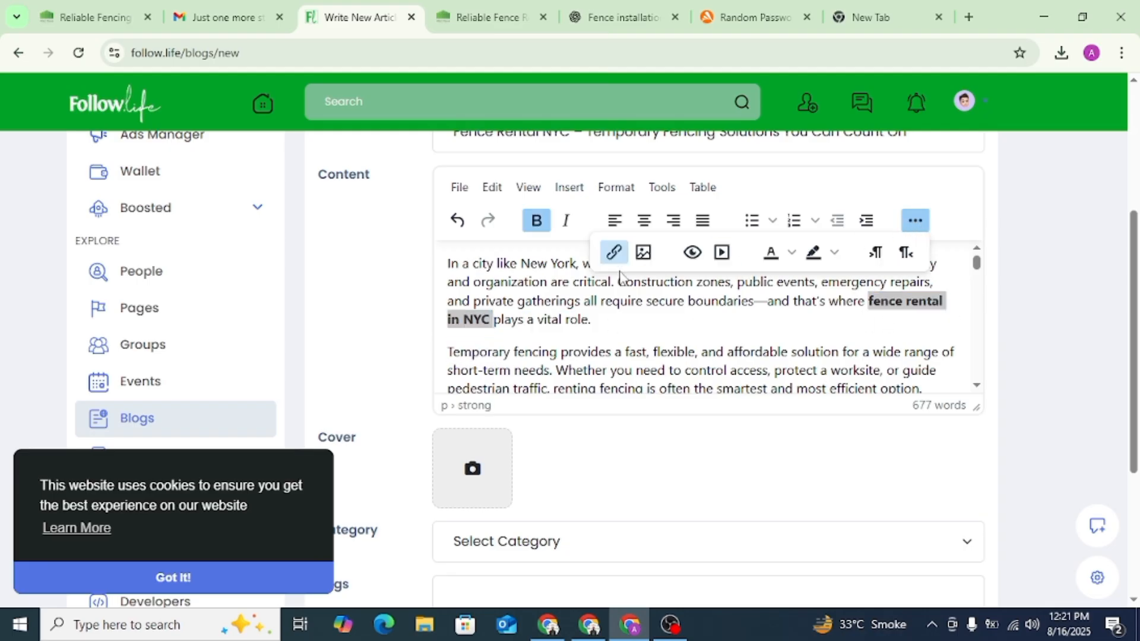
pyautogui.click(616, 253)
pyautogui.hotkey('ctrl', 'v')
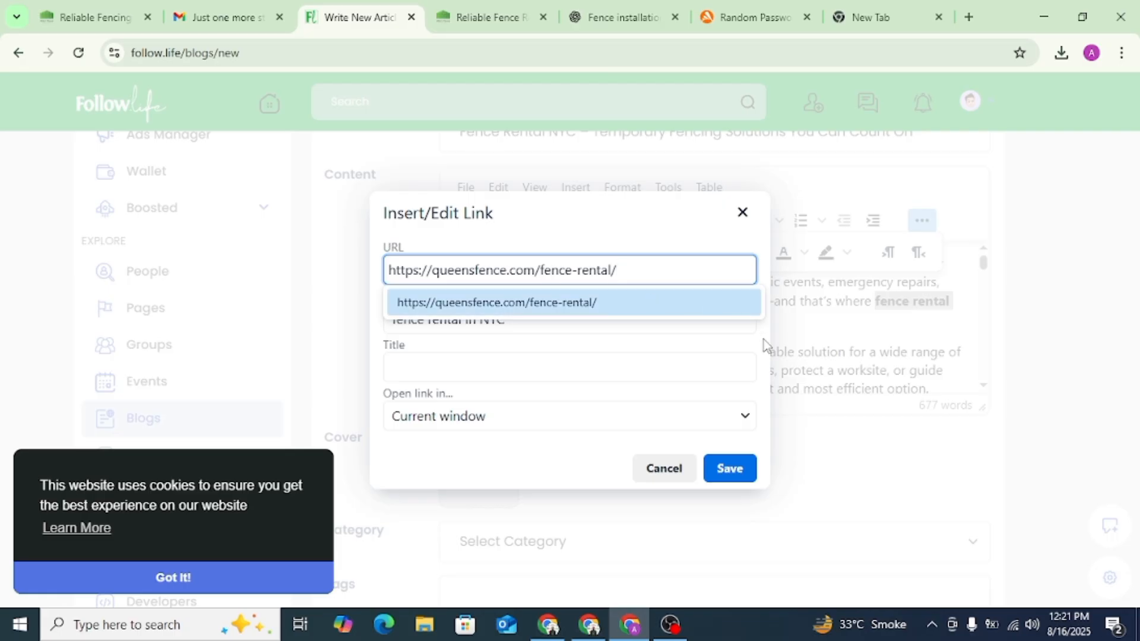
pyautogui.click(727, 470)
# - Dismiss the cookie notice and set the article's category to Home
pyautogui.scroll(-4, 802, 438)
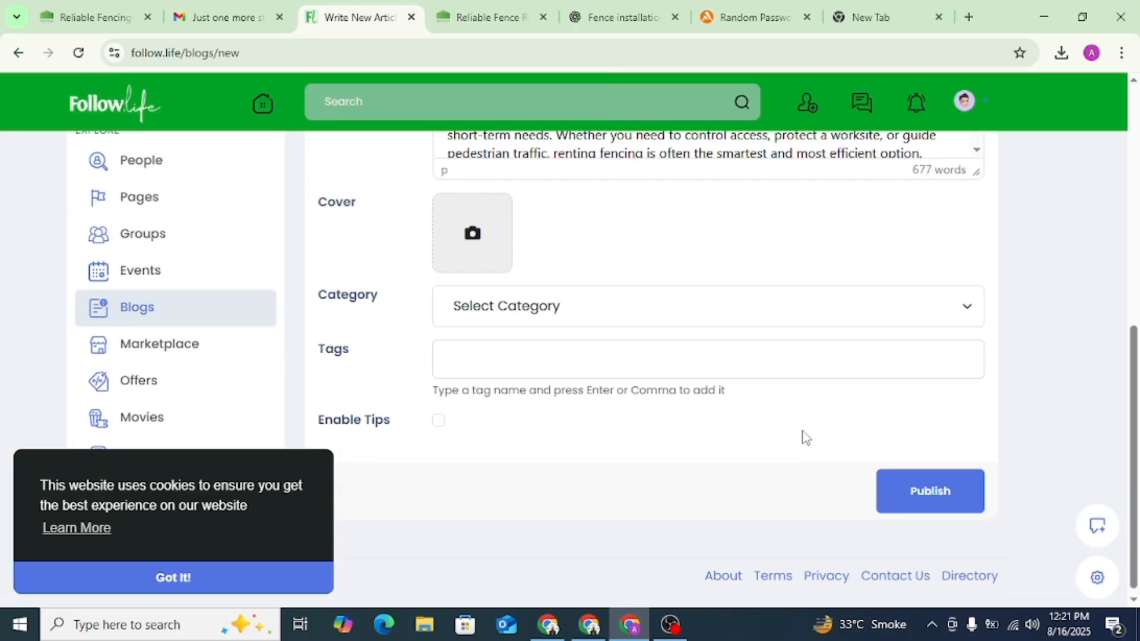
pyautogui.click(535, 297)
pyautogui.scroll(-6, 496, 491)
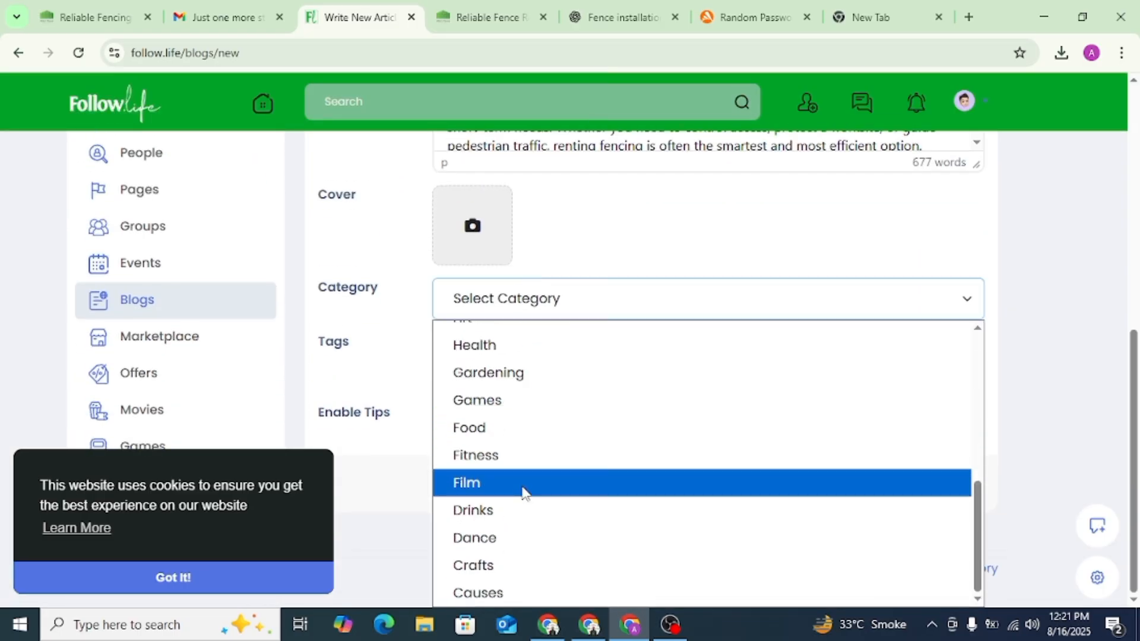
pyautogui.scroll(6, 699, 455)
pyautogui.click(973, 311)
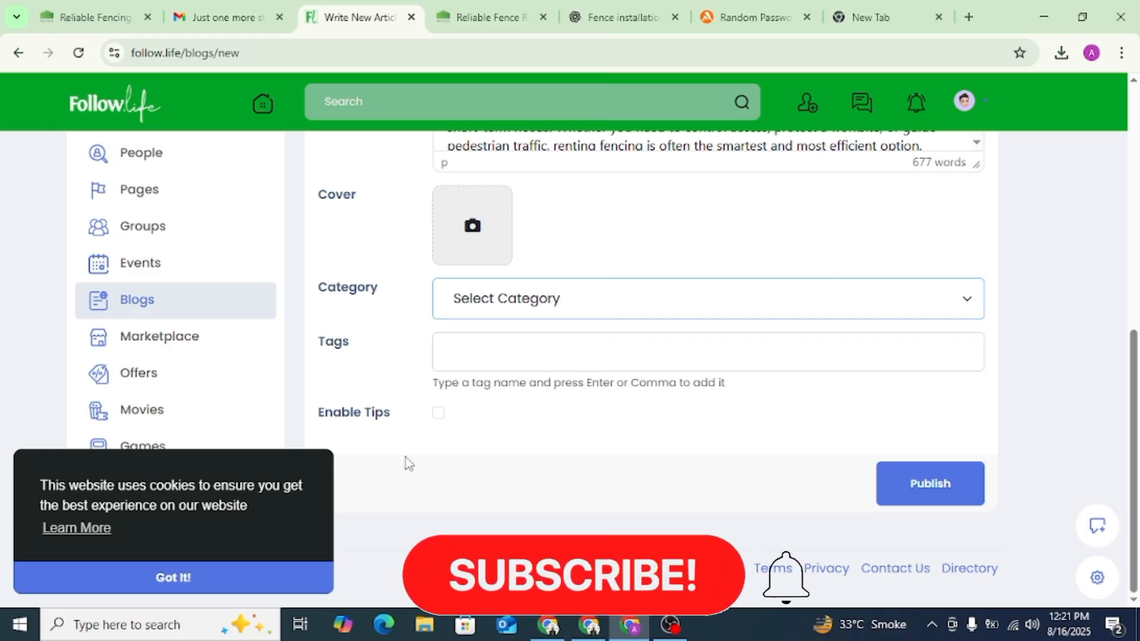
pyautogui.click(221, 579)
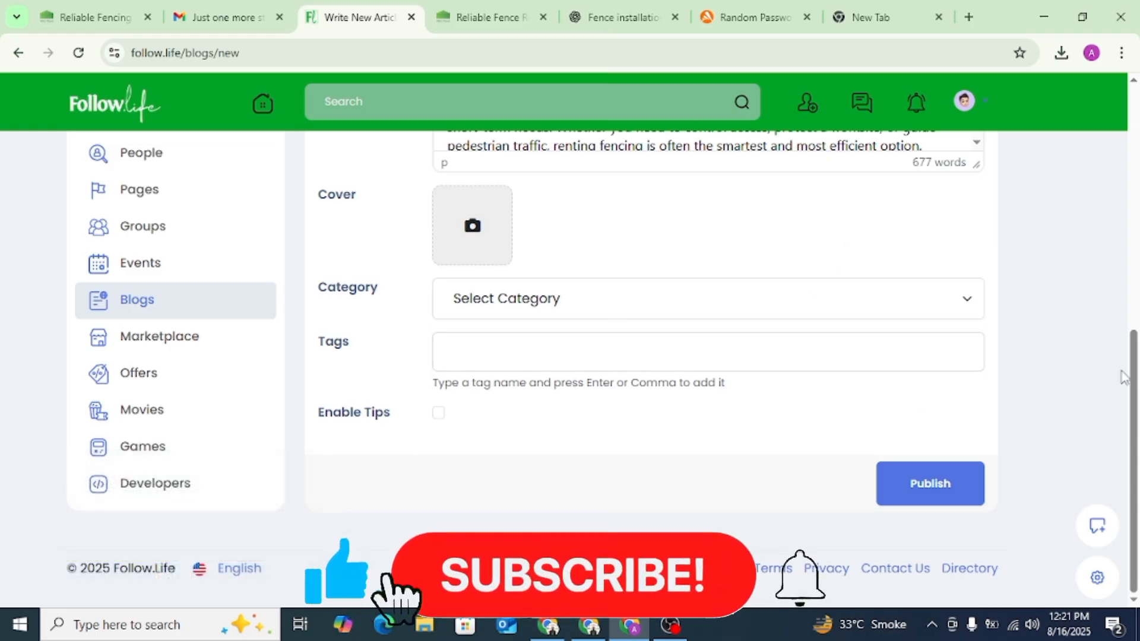
pyautogui.click(623, 309)
pyautogui.scroll(-6, 483, 489)
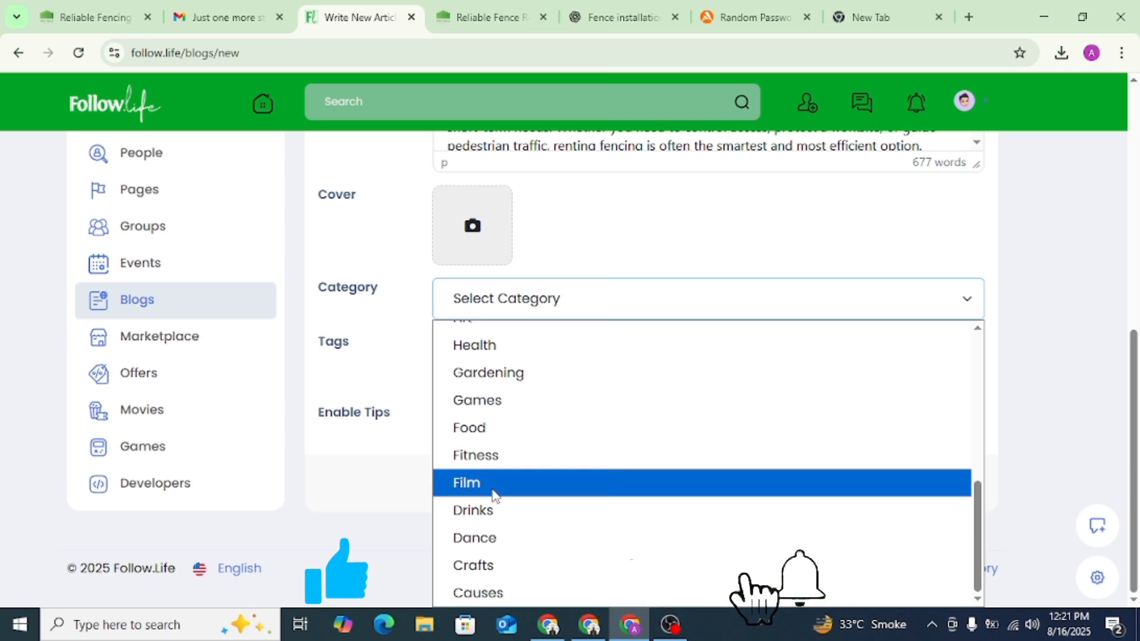
pyautogui.scroll(5, 490, 490)
pyautogui.scroll(1, 491, 496)
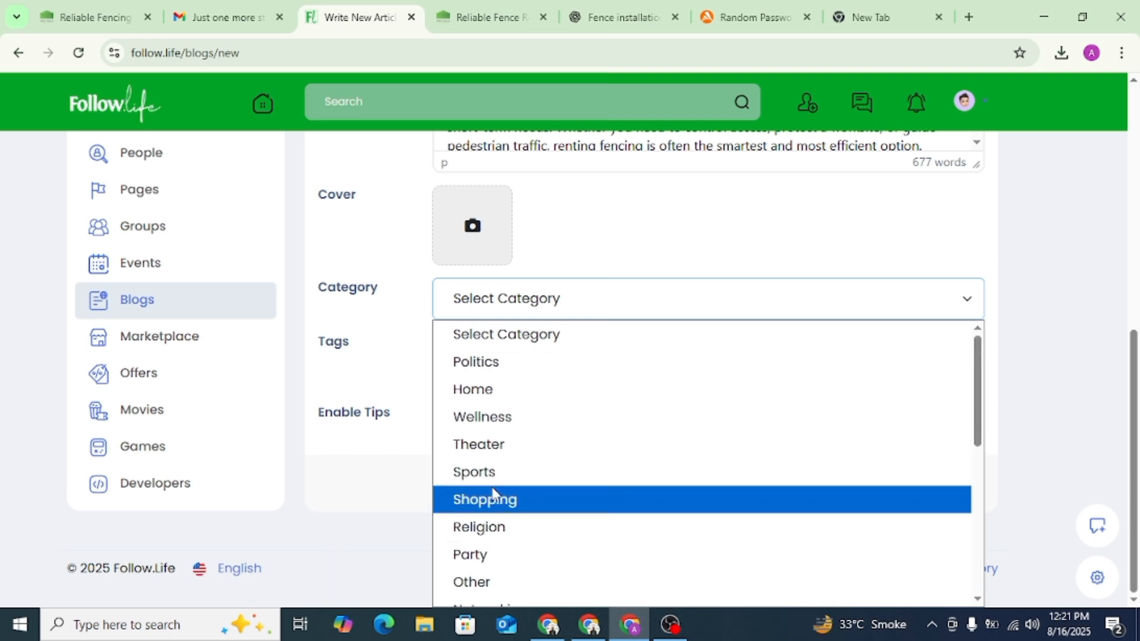
pyautogui.click(508, 391)
# - Add the tag "Fence Rental NYC" to the article, copied from its title
pyautogui.click(490, 350)
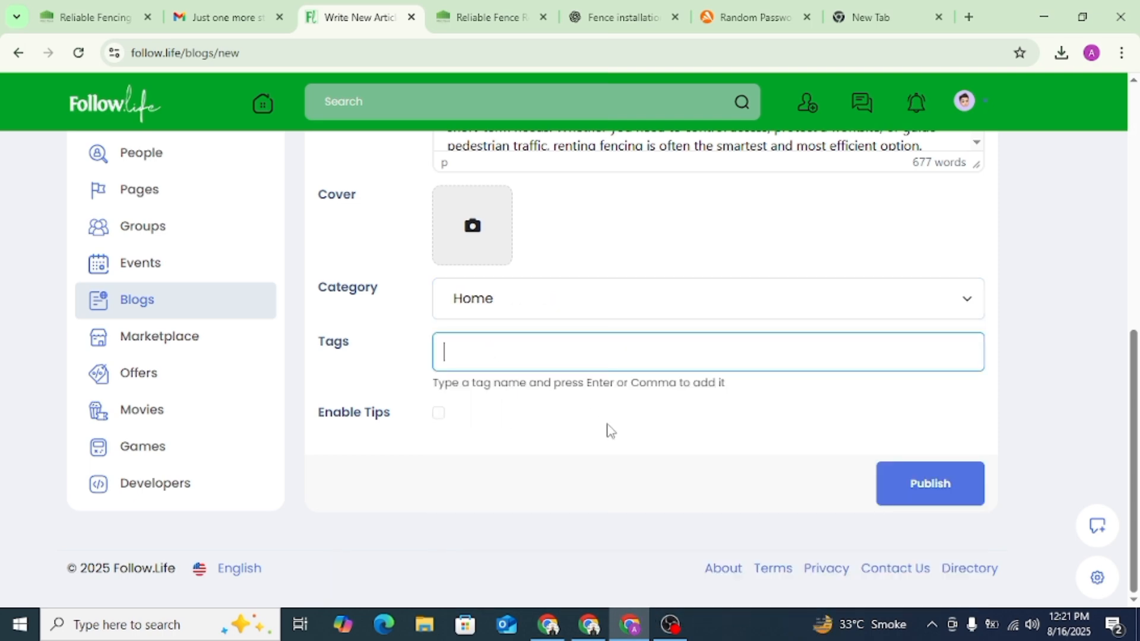
pyautogui.scroll(5, 612, 423)
pyautogui.moveTo(574, 223); pyautogui.dragTo(435, 223)
pyautogui.hotkey('ctrl', 'c')
pyautogui.scroll(-5, 532, 214)
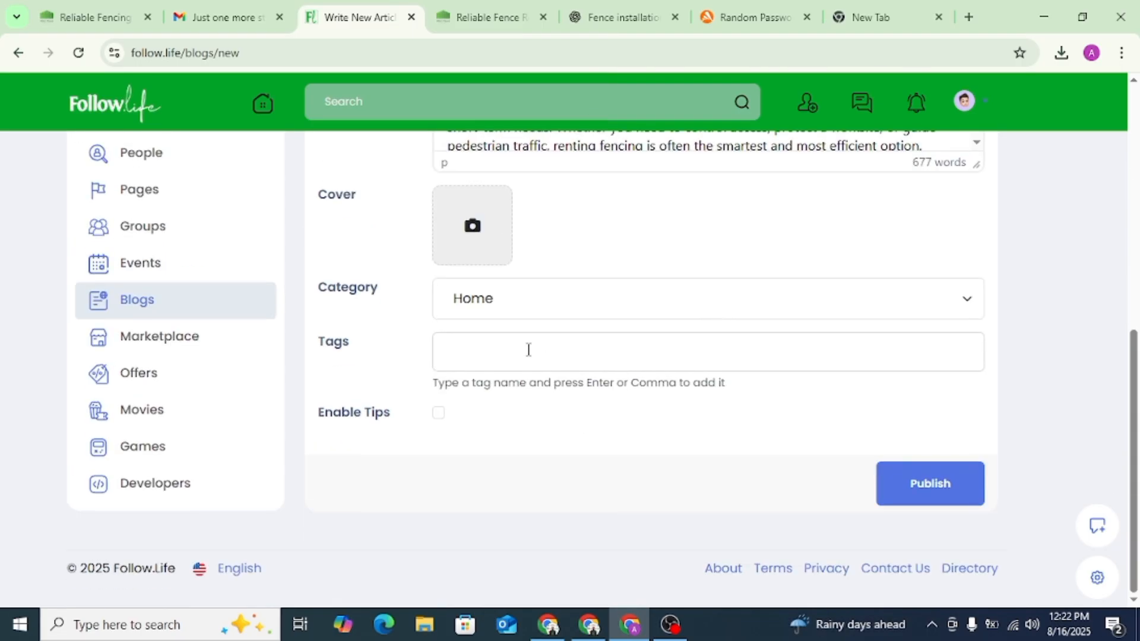
pyautogui.click(527, 348)
pyautogui.hotkey('ctrl', 'v')
pyautogui.press('Return')
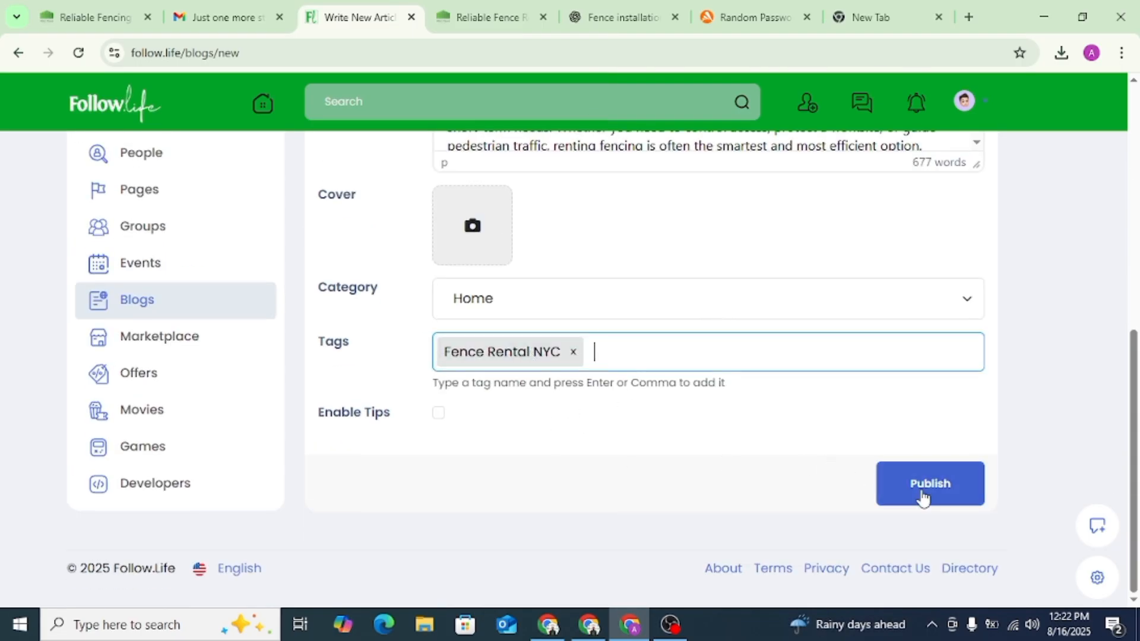
# - Publish the article, checking the form over and submitting it again after the first attempt
pyautogui.click(920, 486)
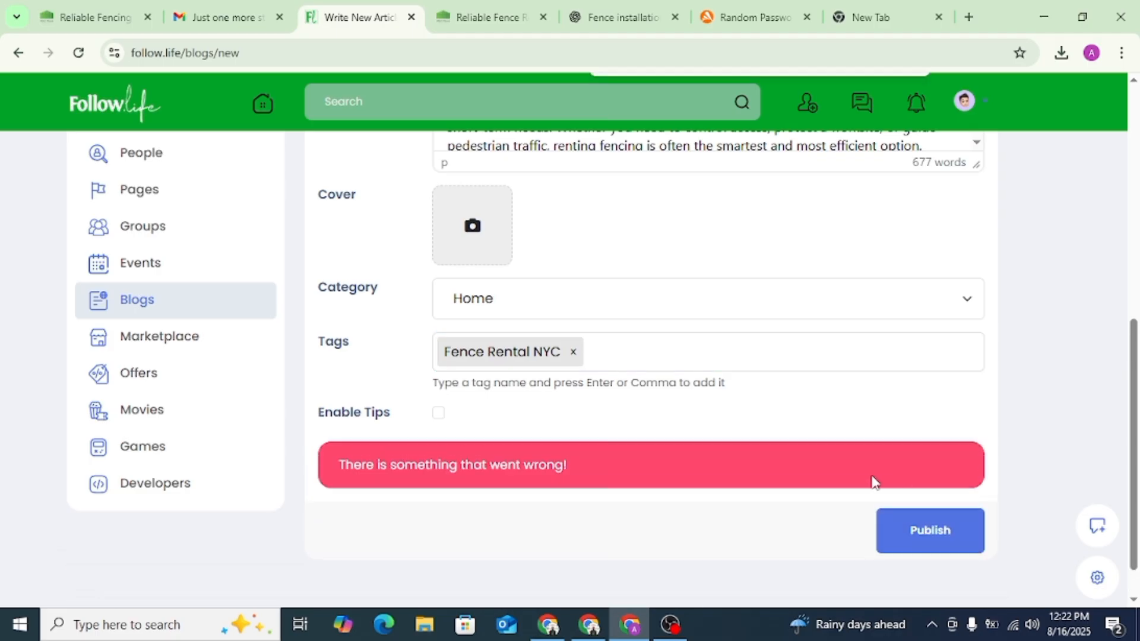
pyautogui.scroll(8, 614, 471)
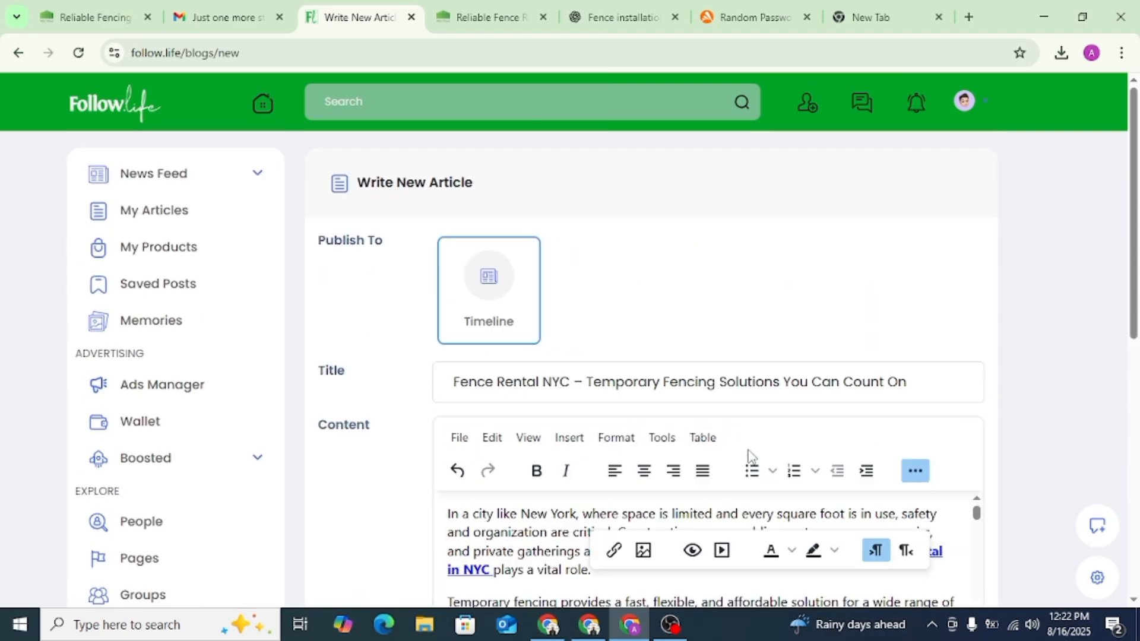
pyautogui.scroll(-8, 665, 347)
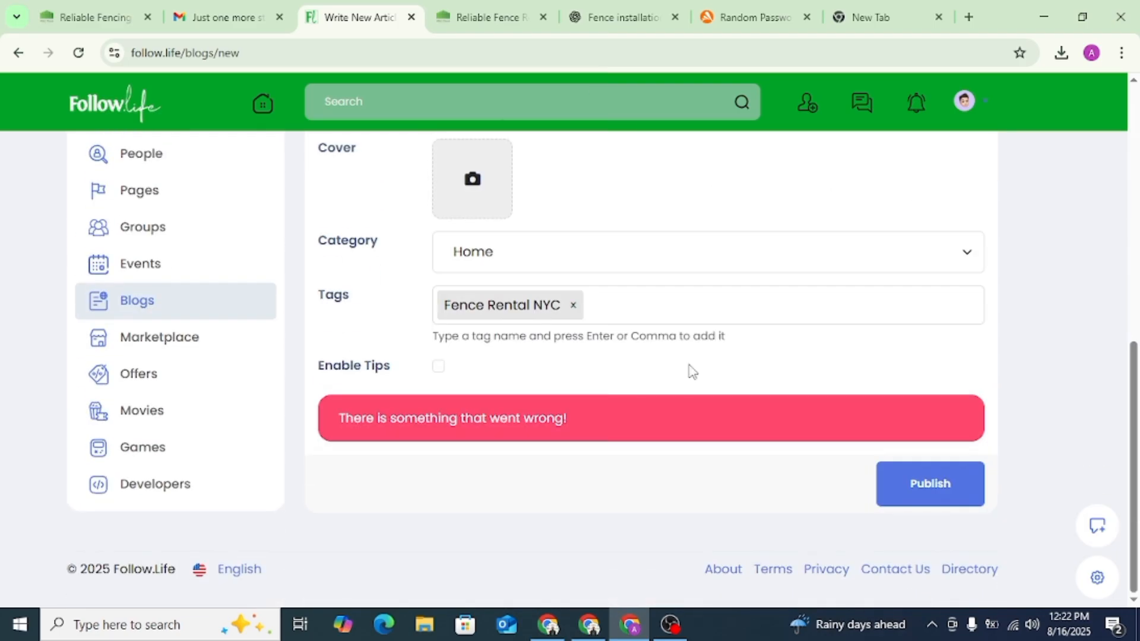
pyautogui.scroll(6, 438, 380)
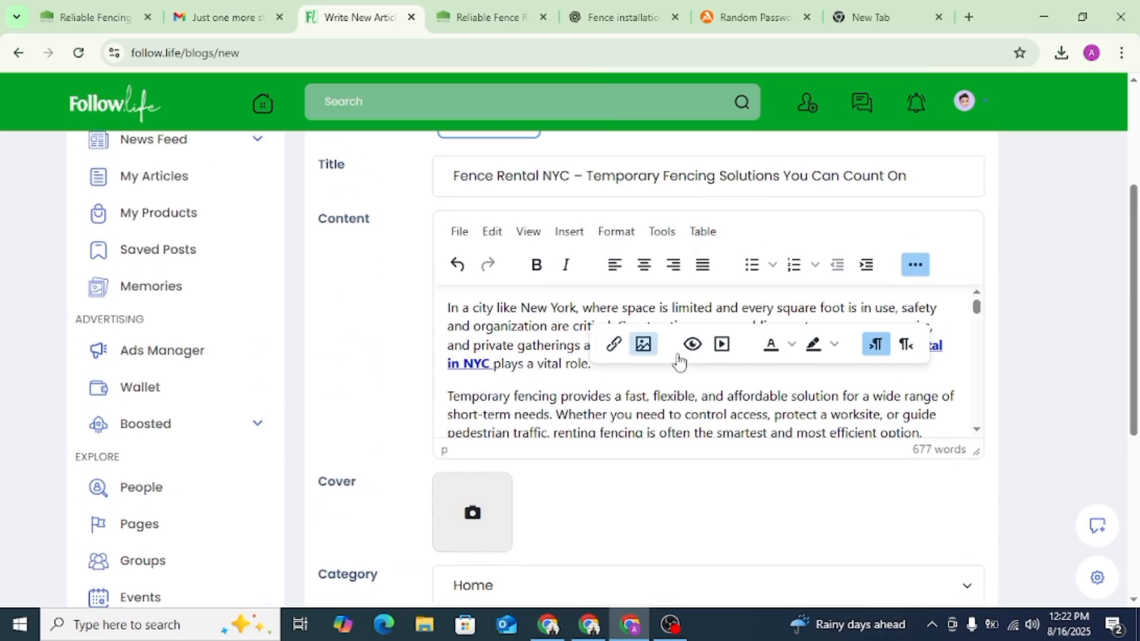
pyautogui.click(922, 276)
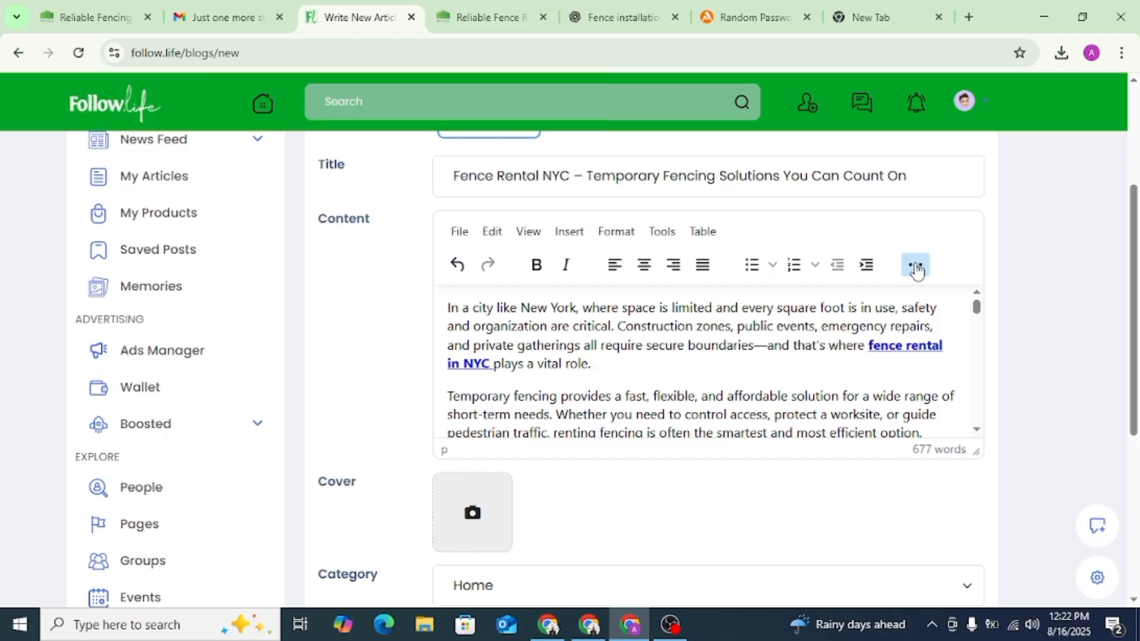
pyautogui.scroll(-10, 772, 356)
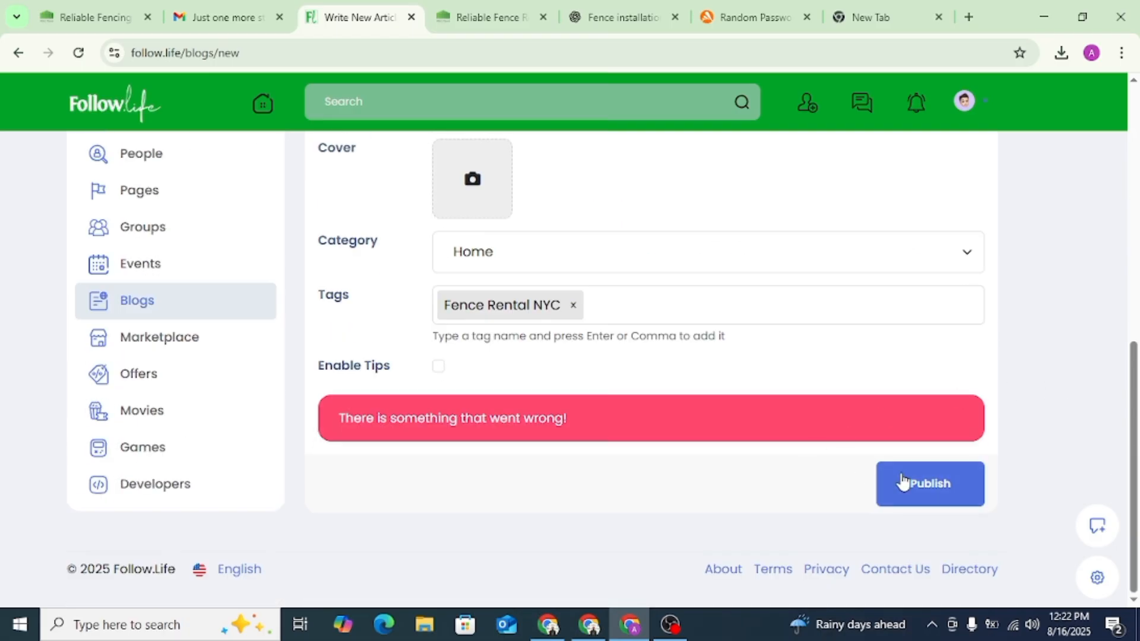
pyautogui.click(906, 482)
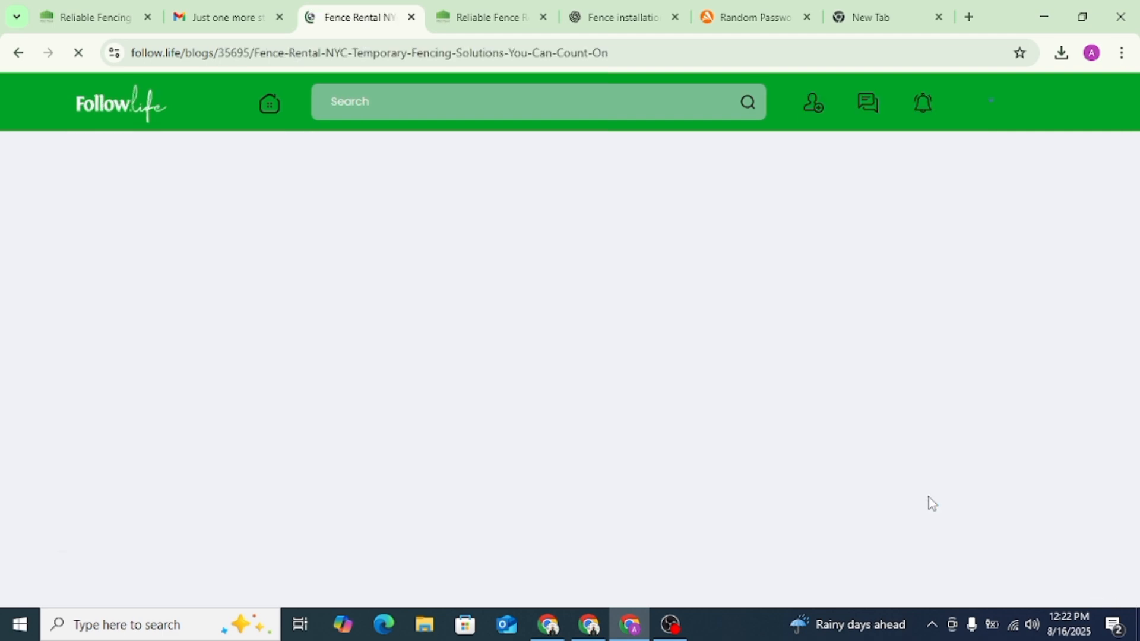
# - Inspect the HTML of the "fence rental in NYC" link in the published article and copy the article's web address
pyautogui.scroll(-4, 356, 273)
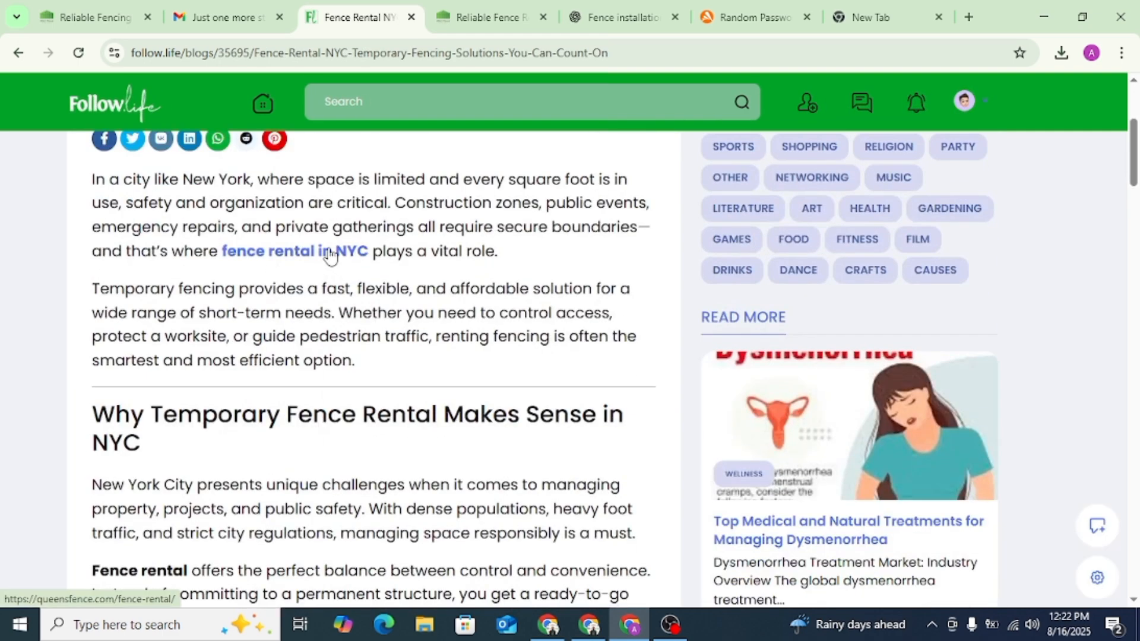
pyautogui.rightClick(335, 257)
pyautogui.click(384, 439)
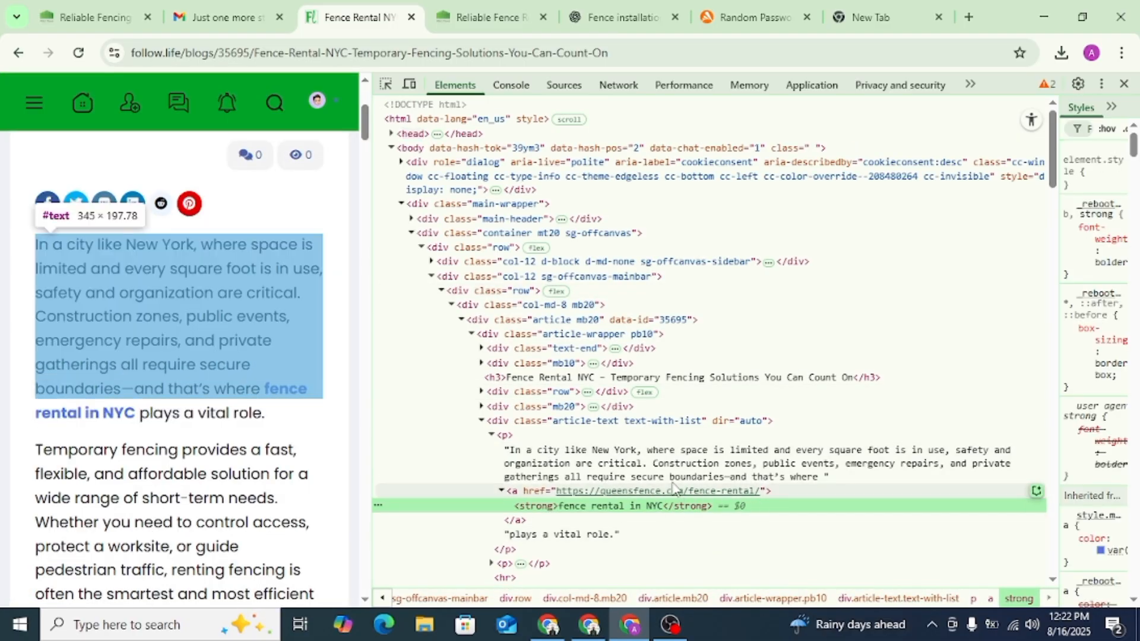
pyautogui.click(1124, 84)
pyautogui.click(297, 53)
pyautogui.rightClick(309, 53)
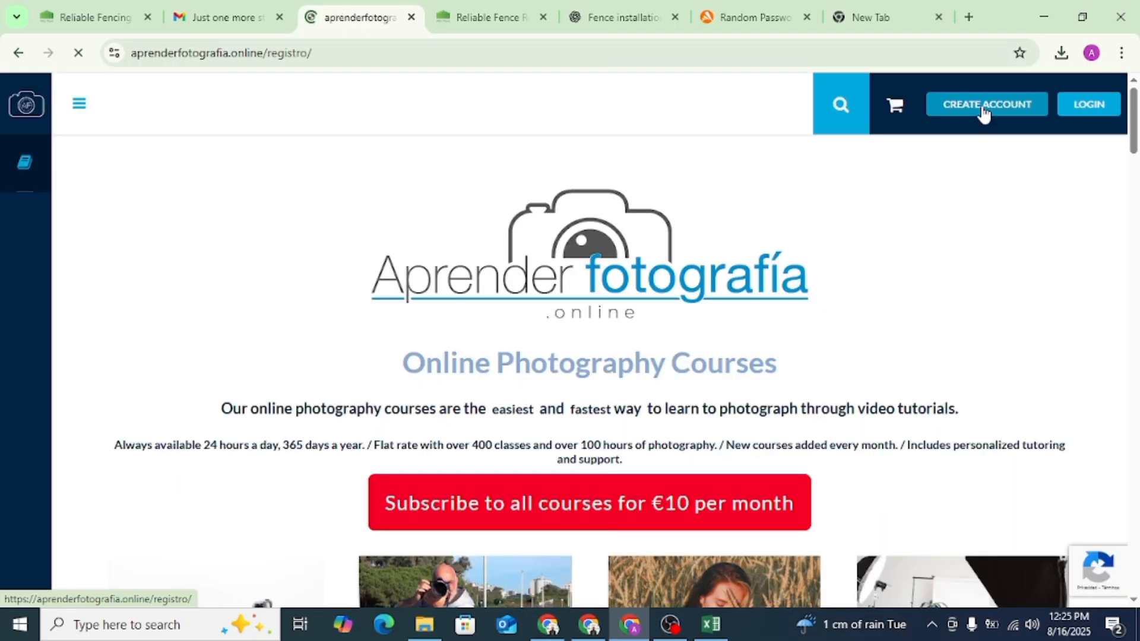
# - Translate the Aprender Fotografía account registration form into English
pyautogui.click(522, 336)
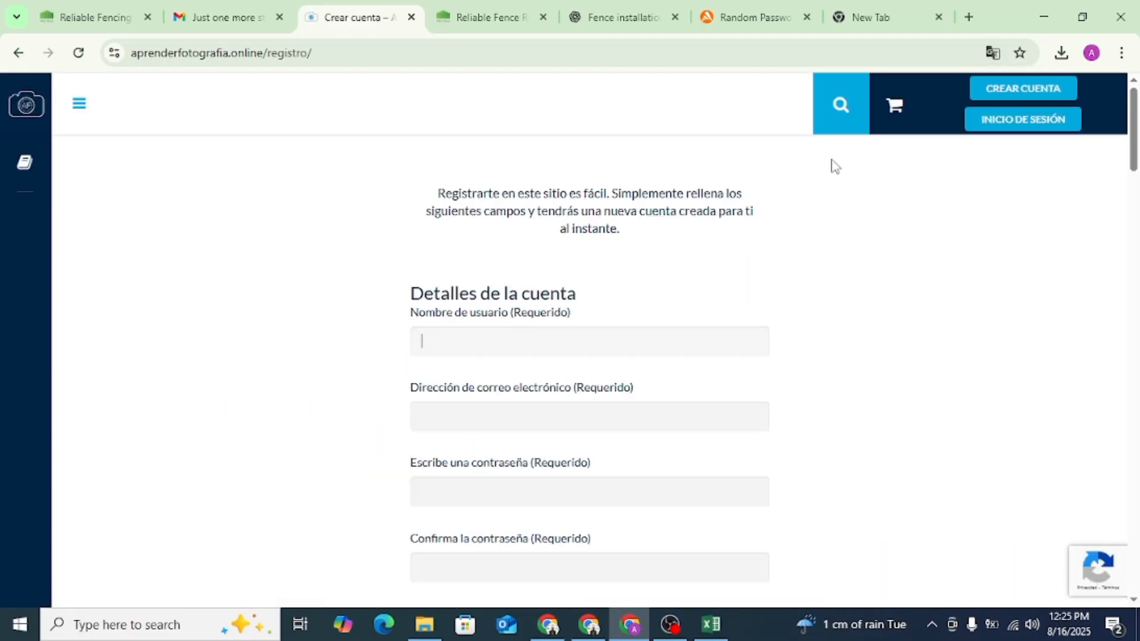
pyautogui.click(993, 55)
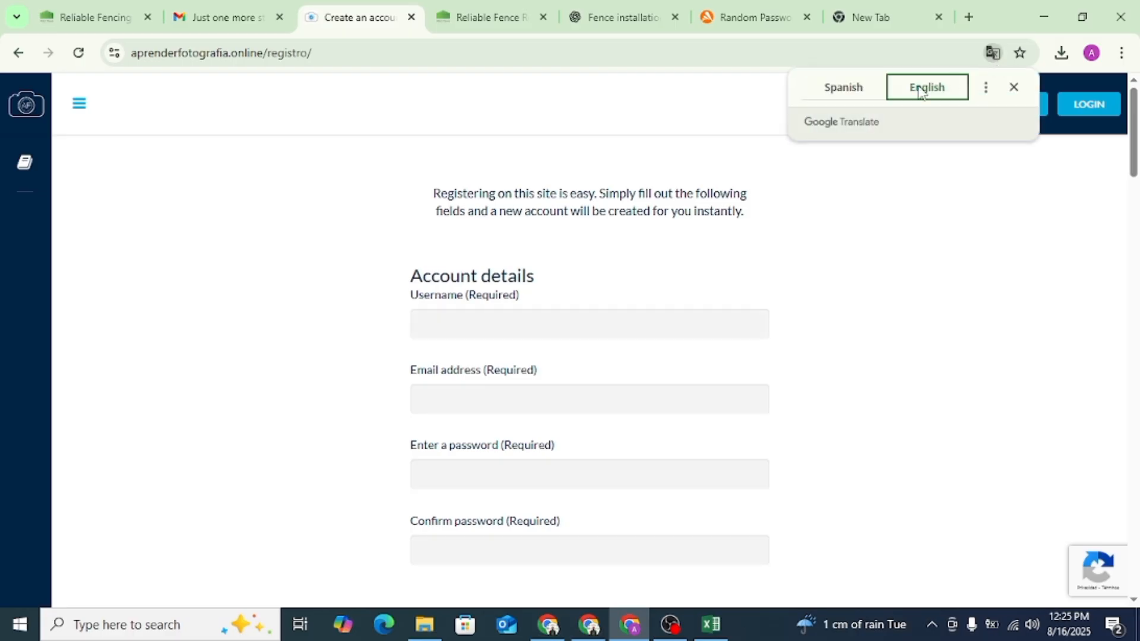
pyautogui.click(925, 93)
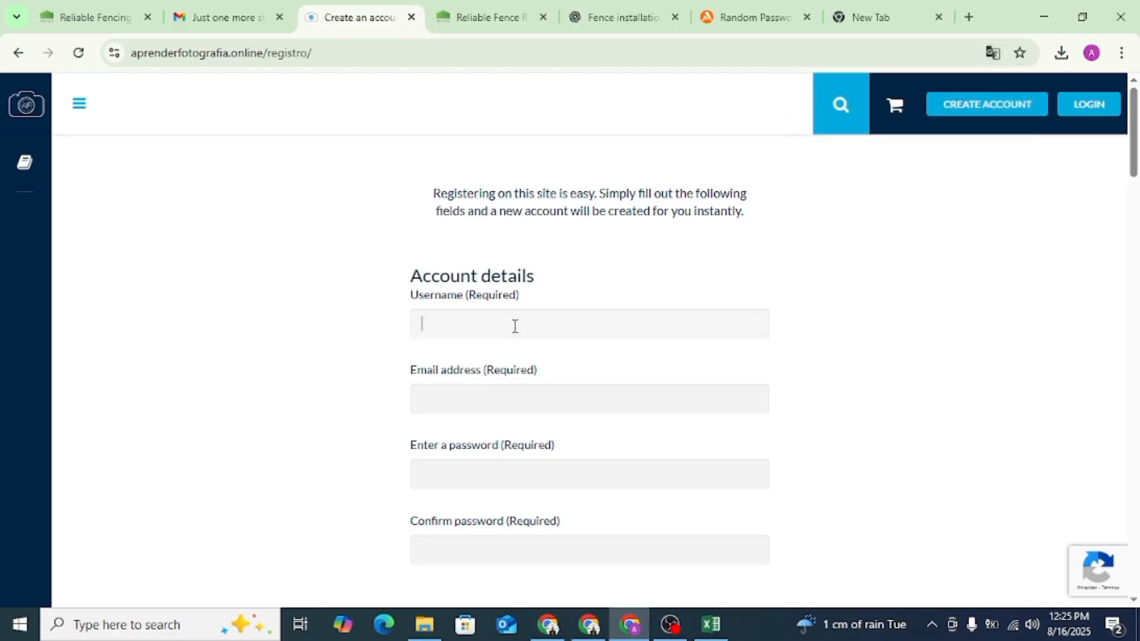
# - Enter "queensfence" as the username, copied from the fence rental page's domain name
pyautogui.click(484, 17)
pyautogui.click(229, 50)
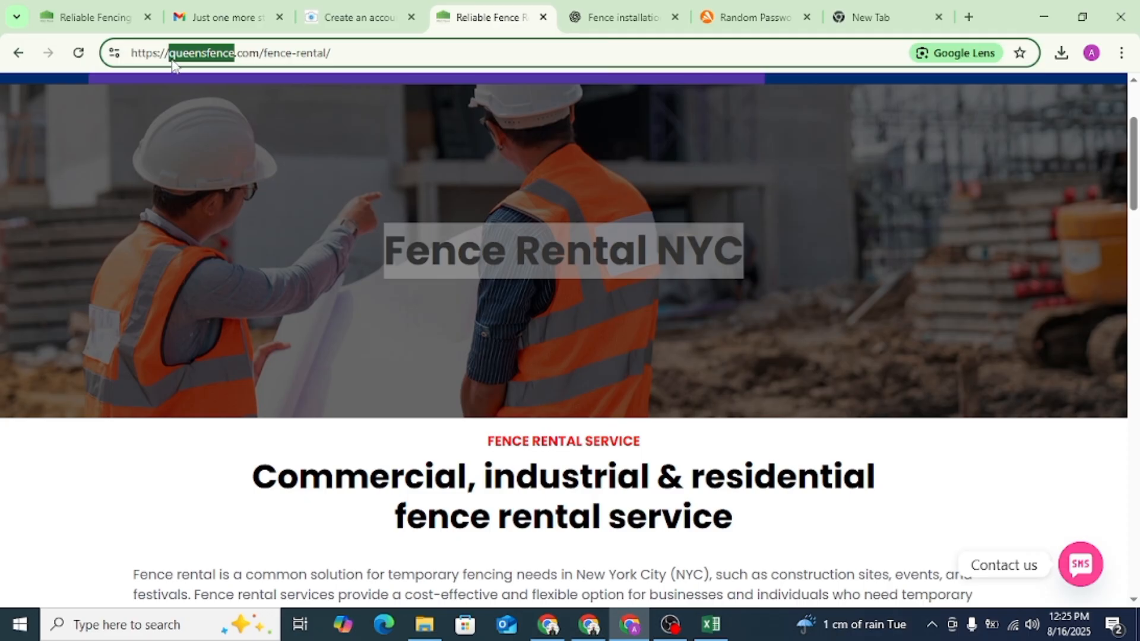
pyautogui.click(357, 17)
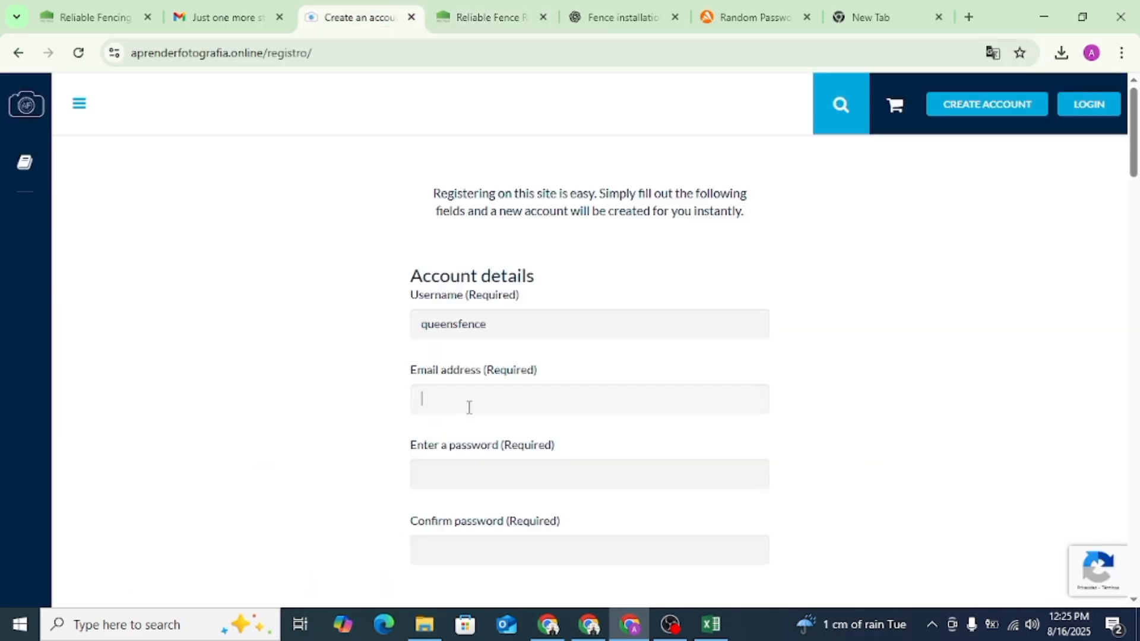
# - Copy the company's e-mail address from the Gmail account details into the registration form's e-mail field
pyautogui.click(203, 11)
pyautogui.click(1112, 100)
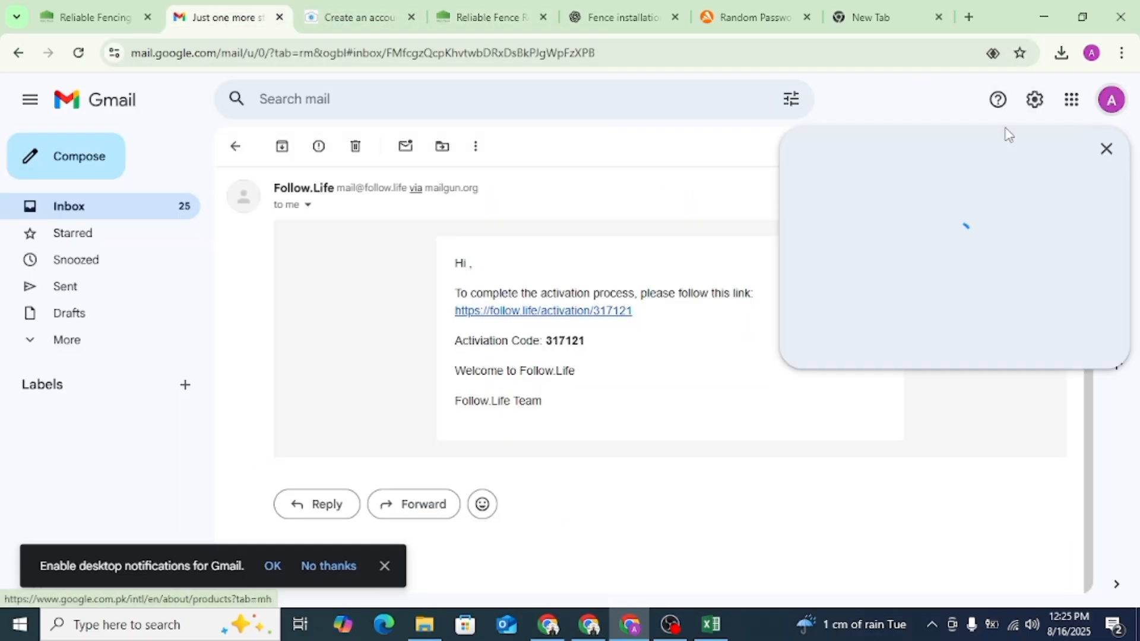
pyautogui.tripleClick(899, 152)
pyautogui.rightClick(904, 156)
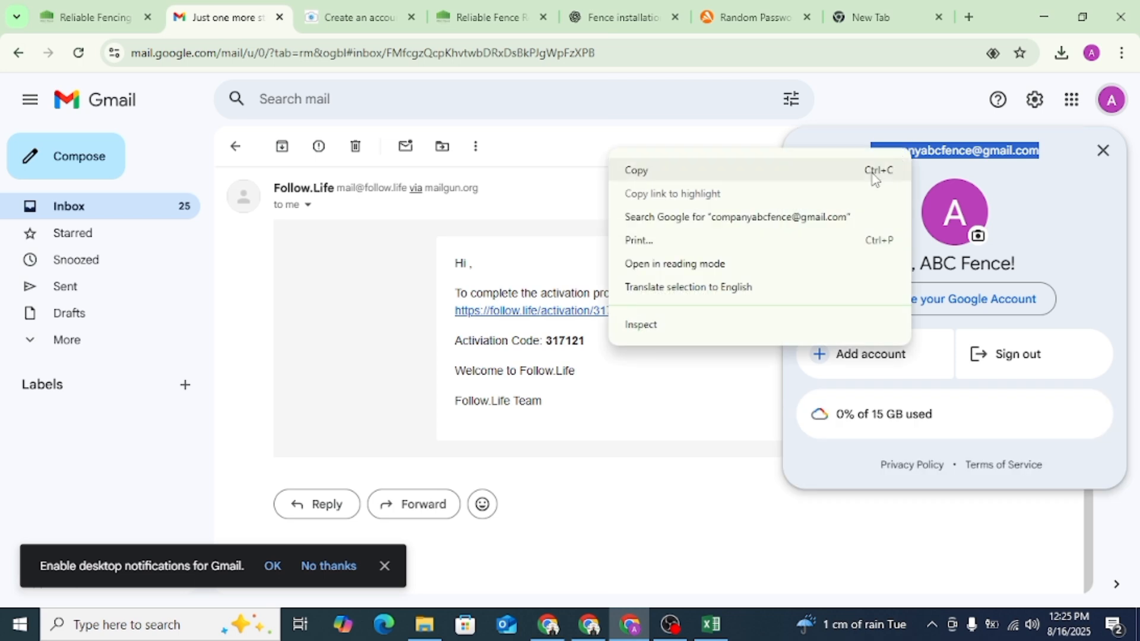
pyautogui.click(653, 169)
pyautogui.click(356, 16)
pyautogui.click(482, 410)
pyautogui.hotkey('ctrl', 'v')
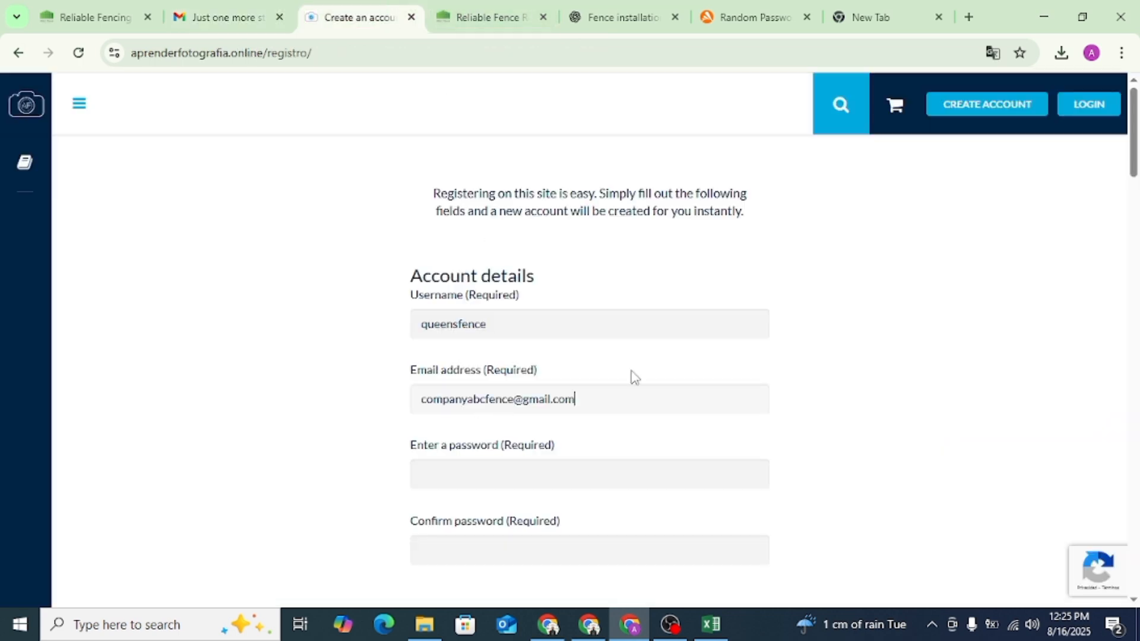
# - Fill the password and confirmation fields with the suggested strong password and continue to the profile details
pyautogui.scroll(-4, 632, 376)
pyautogui.click(490, 219)
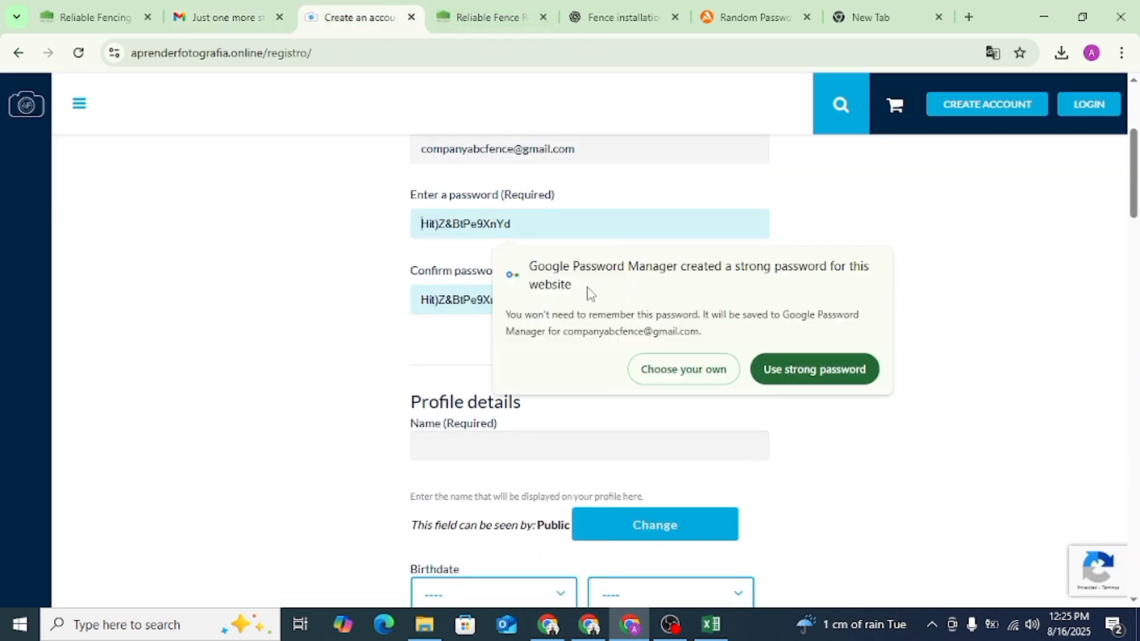
pyautogui.click(792, 370)
pyautogui.scroll(-4, 798, 377)
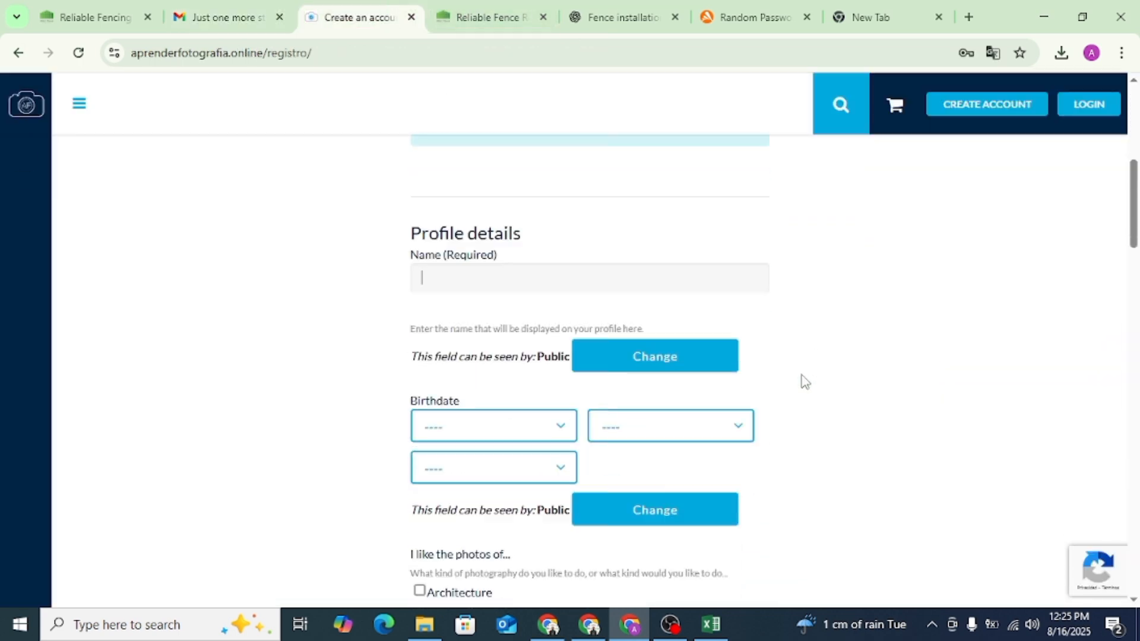
# - Copy "ABC Fence Company" from the company website's home page heading into the registration form's Name field
pyautogui.click(487, 16)
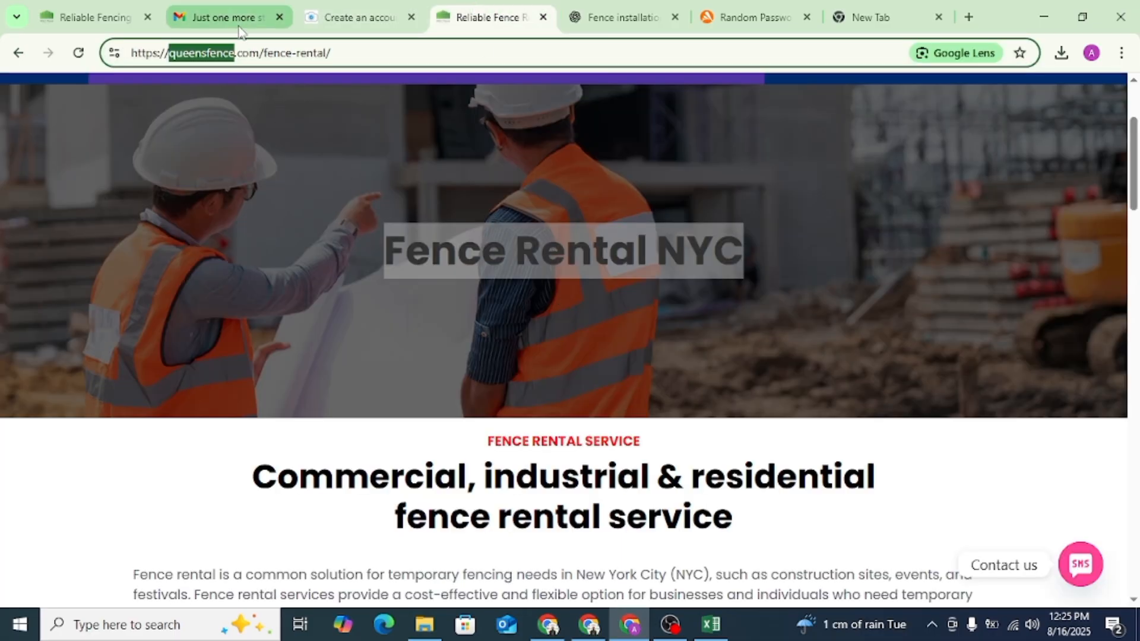
pyautogui.click(147, 5)
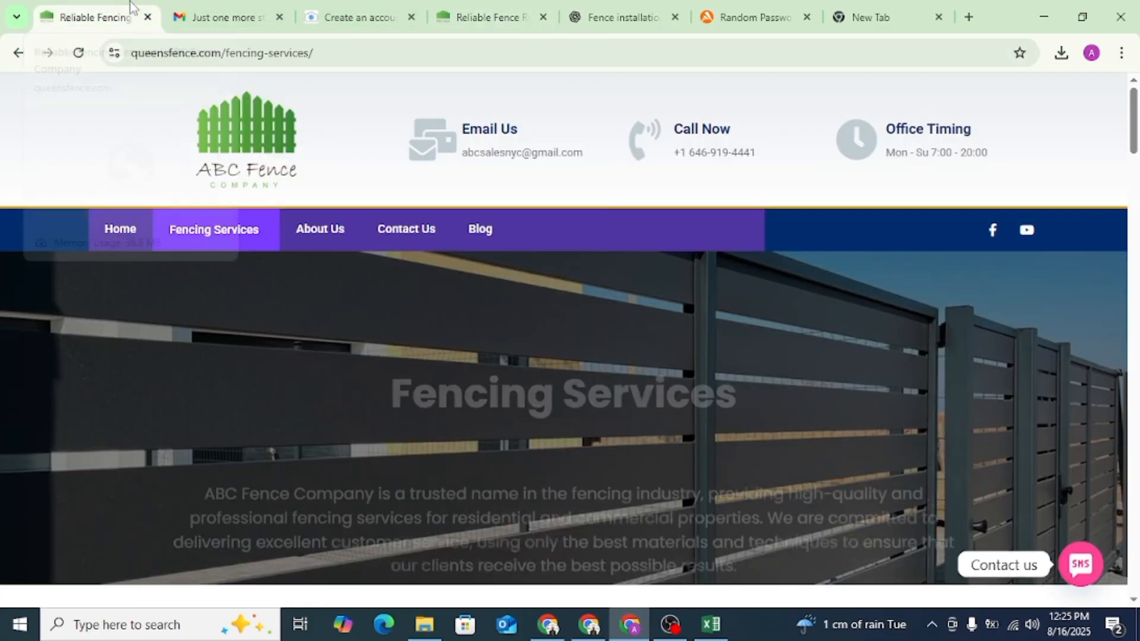
pyautogui.click(121, 233)
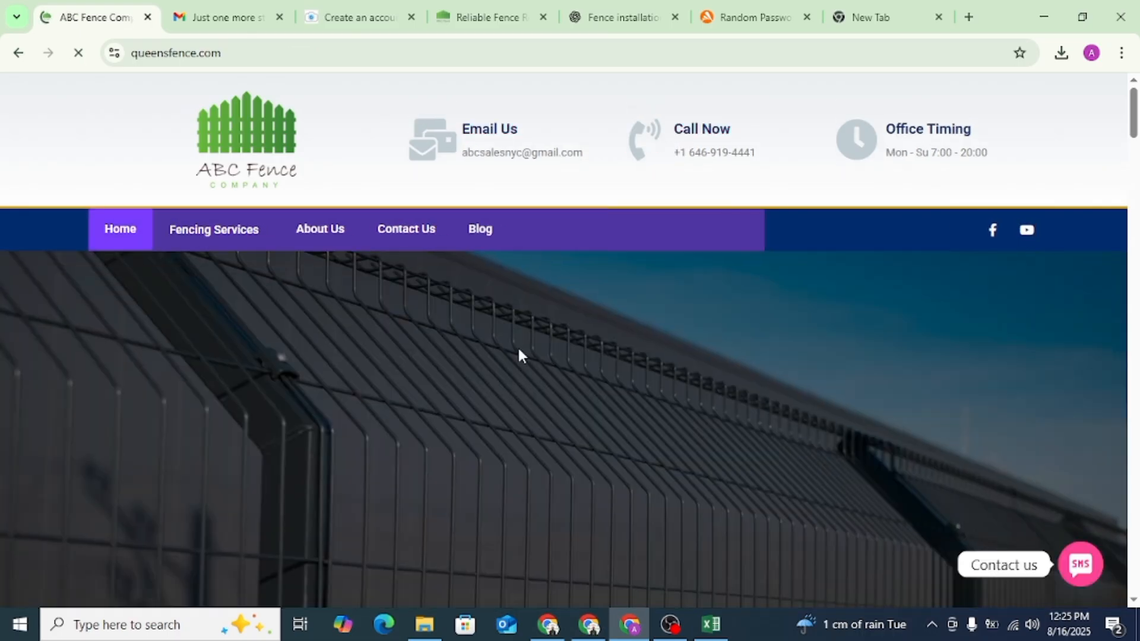
pyautogui.scroll(-3, 523, 345)
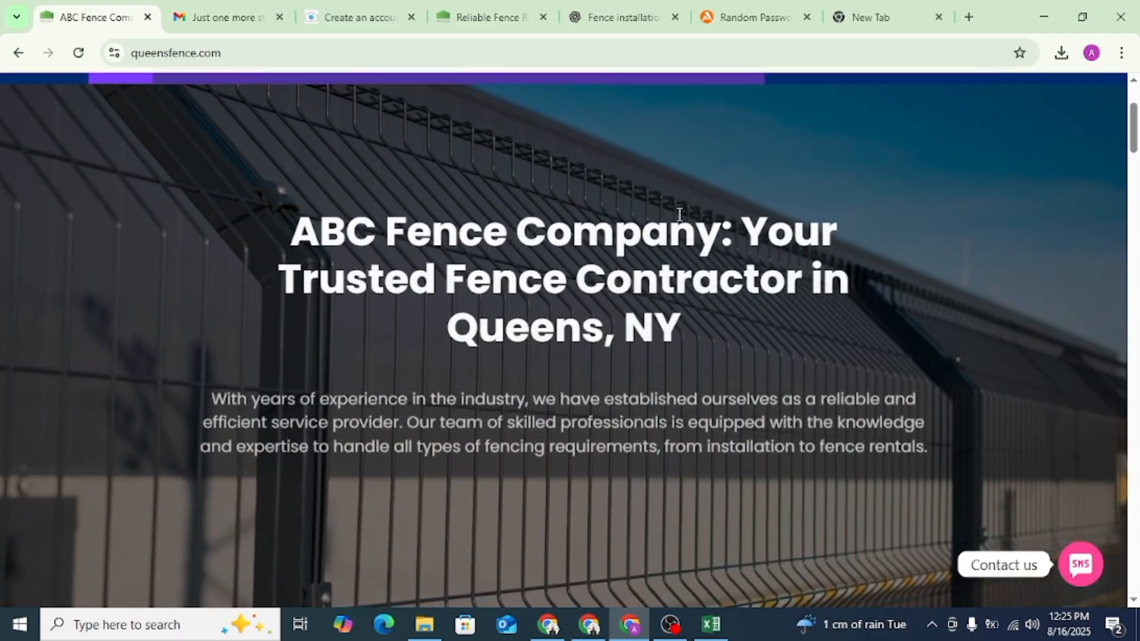
pyautogui.moveTo(722, 229); pyautogui.dragTo(289, 230)
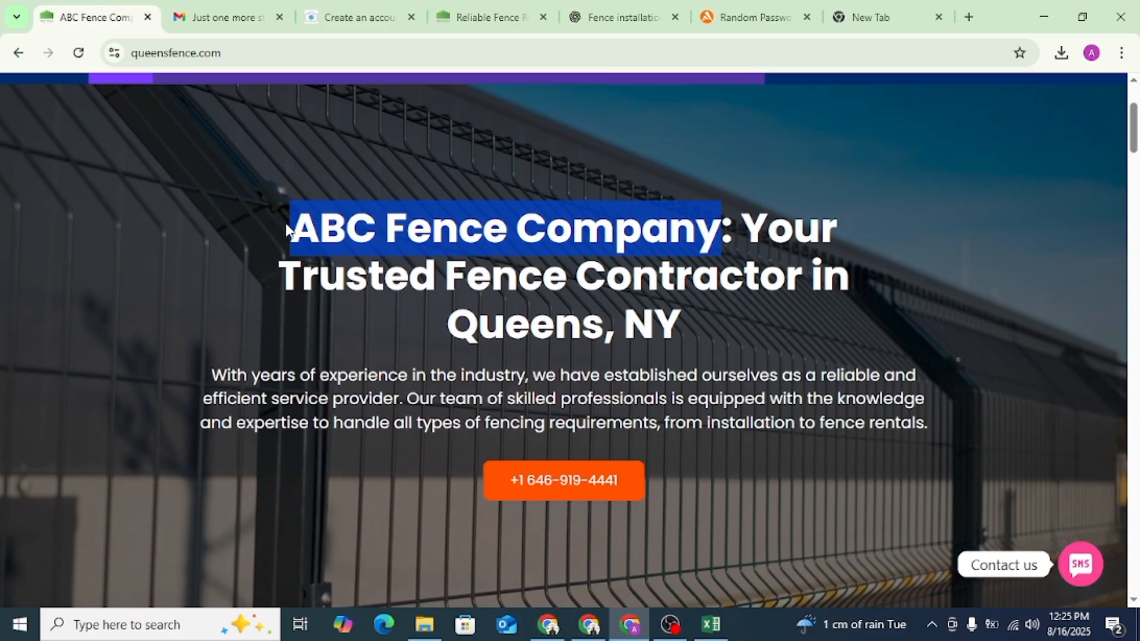
pyautogui.click(356, 16)
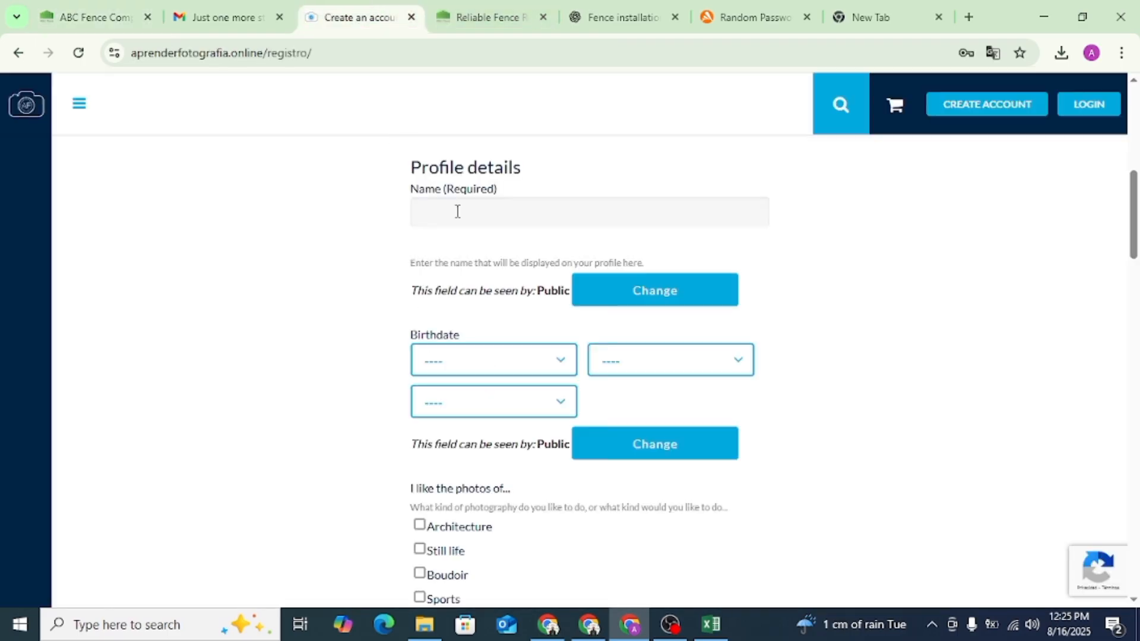
# - Fill in the day, month and year of the birthdate in the profile details
pyautogui.click(470, 292)
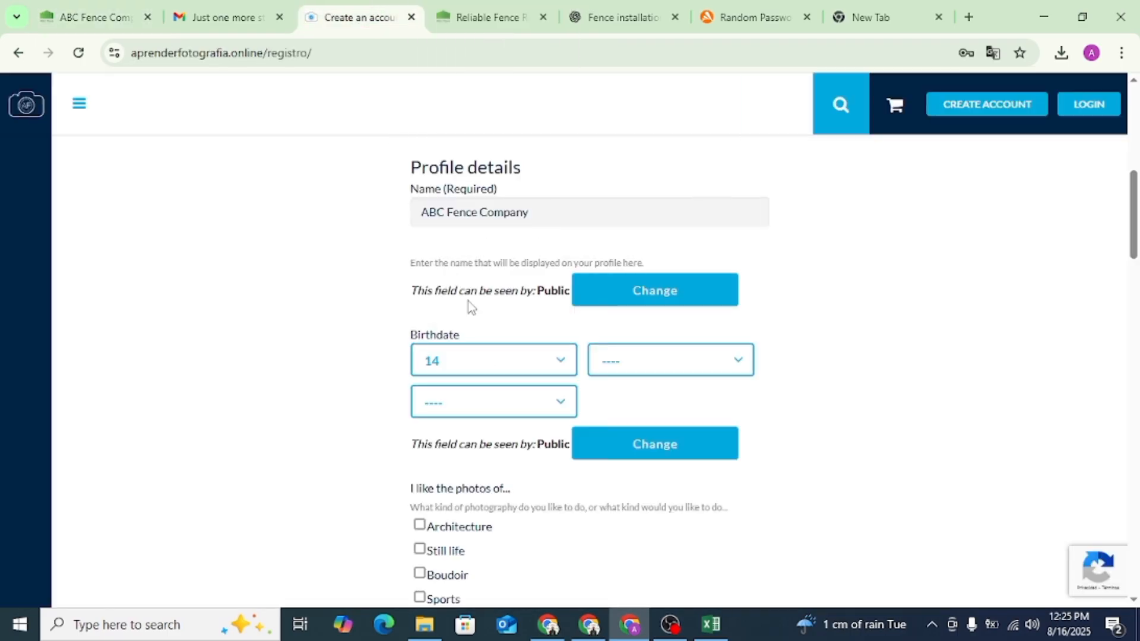
pyautogui.click(630, 375)
pyautogui.click(612, 311)
pyautogui.click(471, 403)
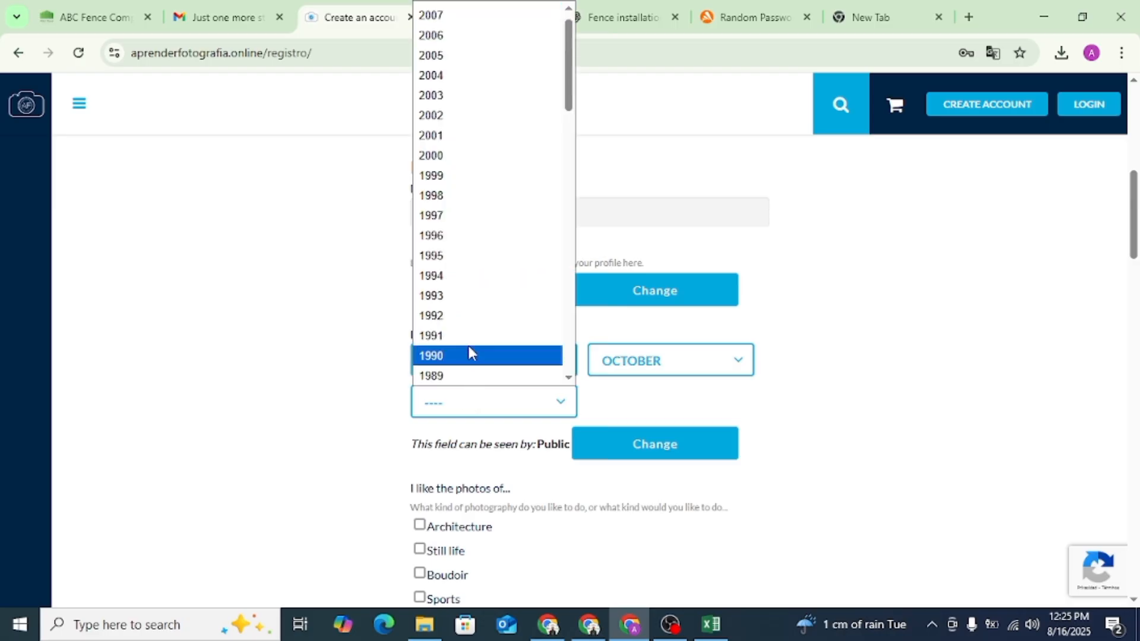
pyautogui.click(467, 351)
# - Copy the opening paragraph of the "Fence Rental NYC" article from ChatGPT into the Photographic Equipment field
pyautogui.scroll(-4, 454, 450)
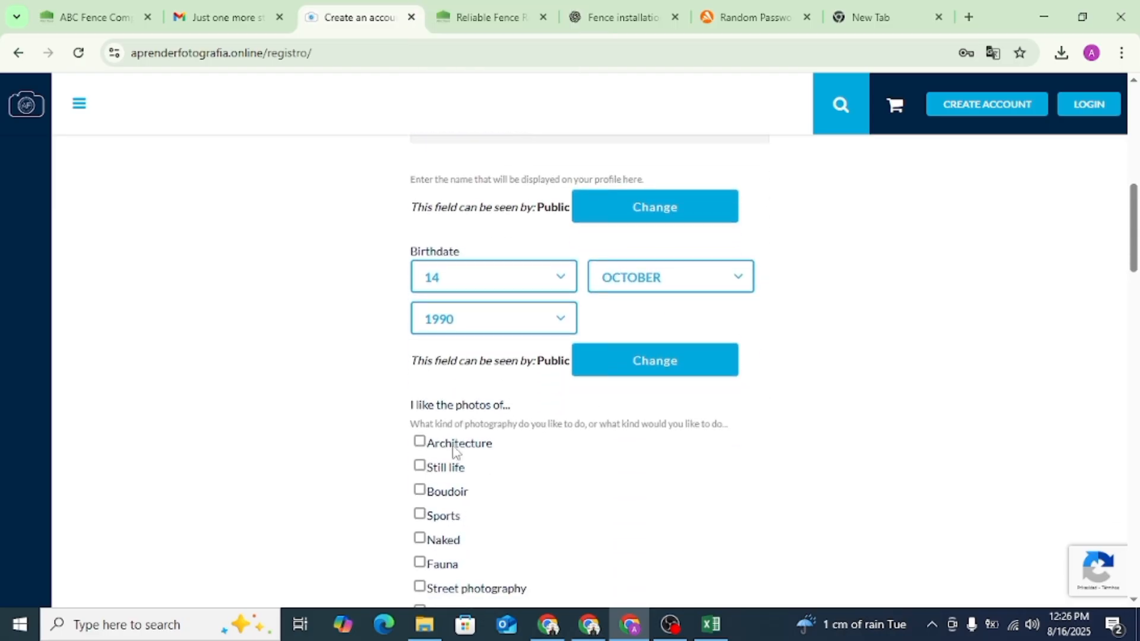
pyautogui.scroll(-1, 482, 399)
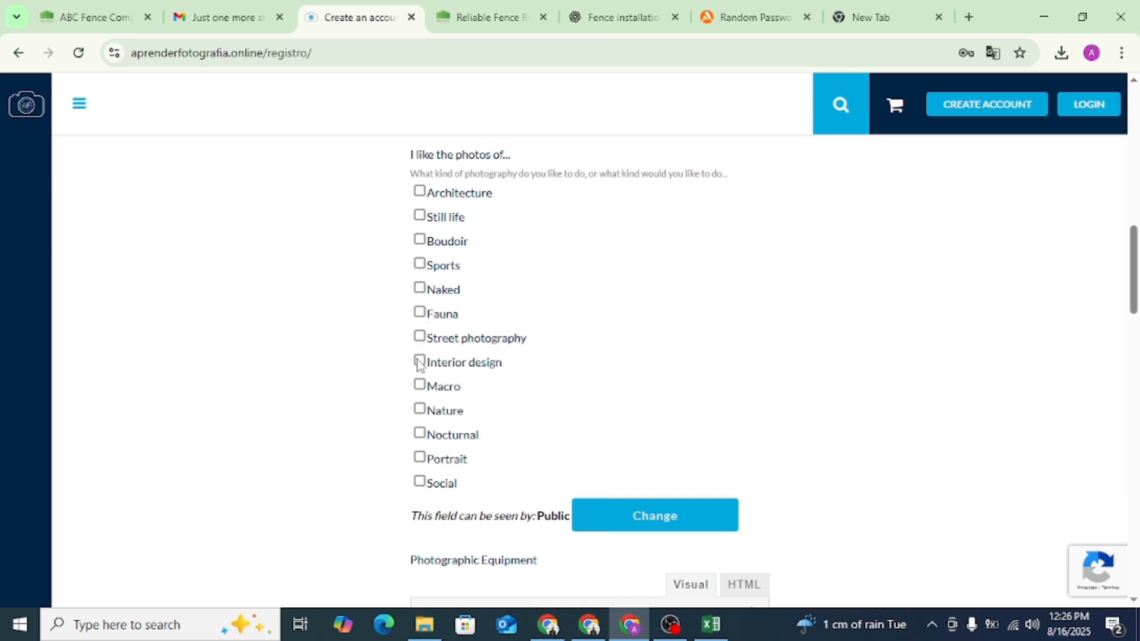
pyautogui.scroll(-6, 539, 413)
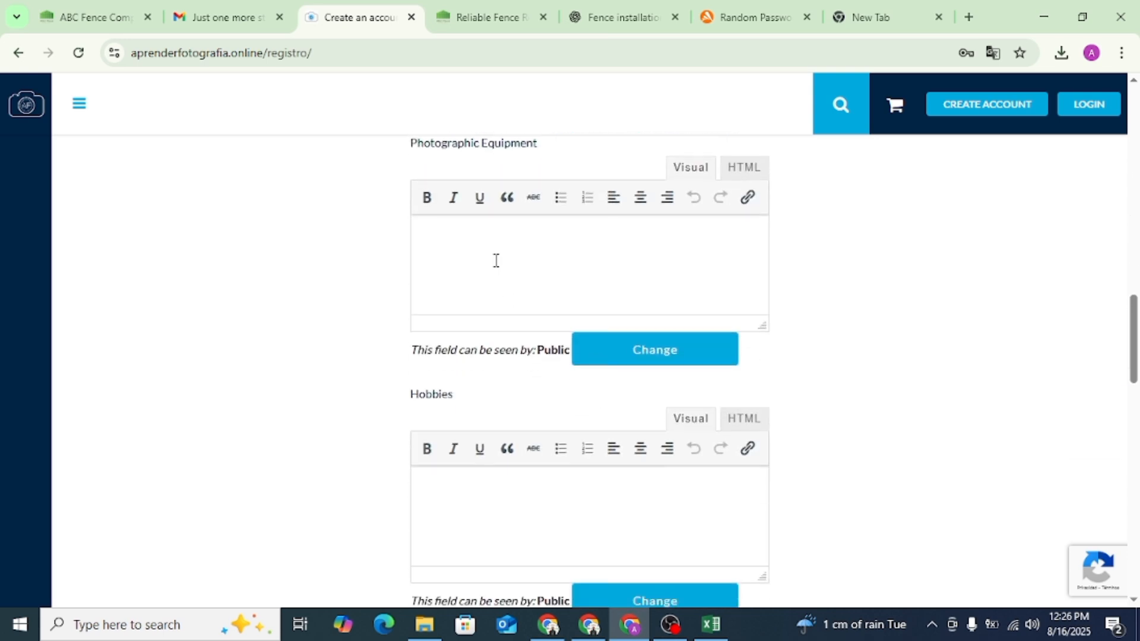
pyautogui.click(497, 261)
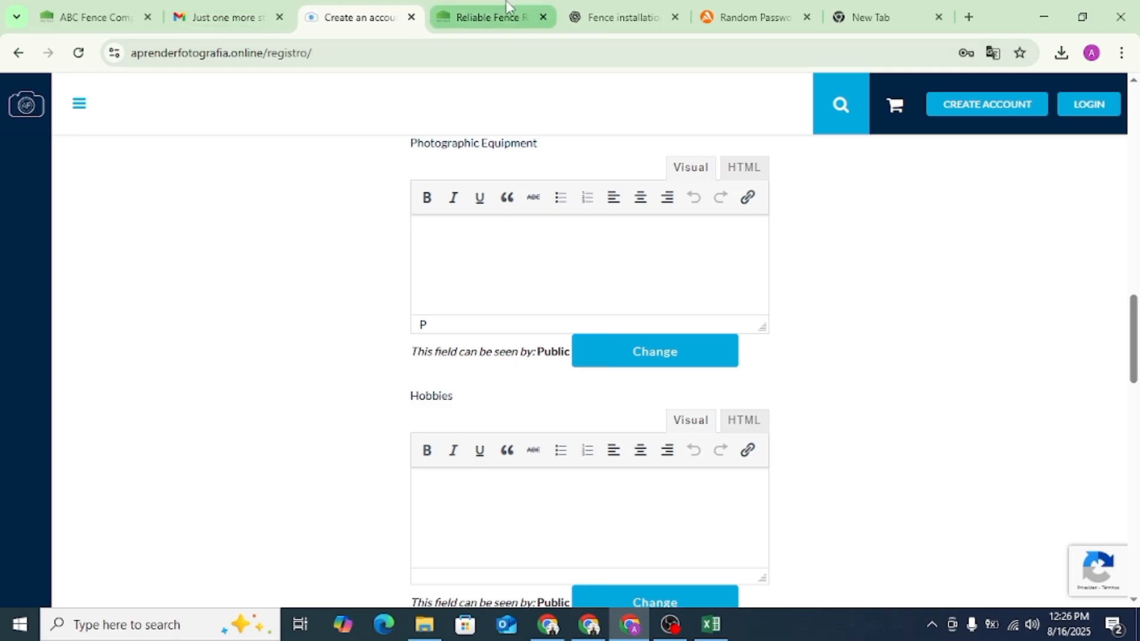
pyautogui.click(95, 16)
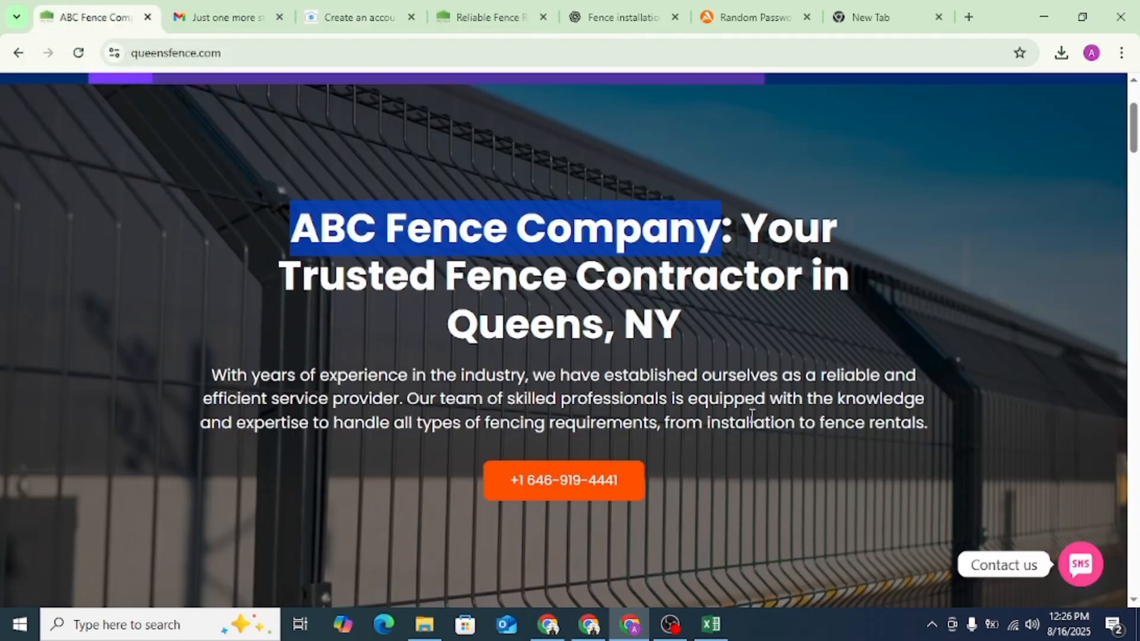
pyautogui.click(642, 12)
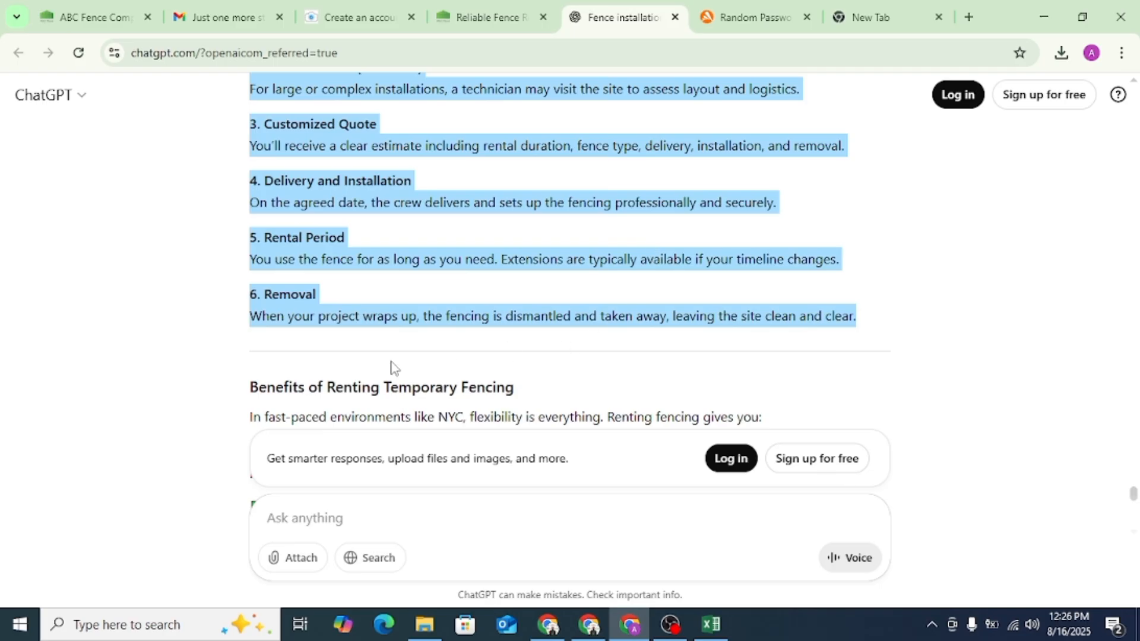
pyautogui.click(392, 368)
pyautogui.scroll(20, 404, 356)
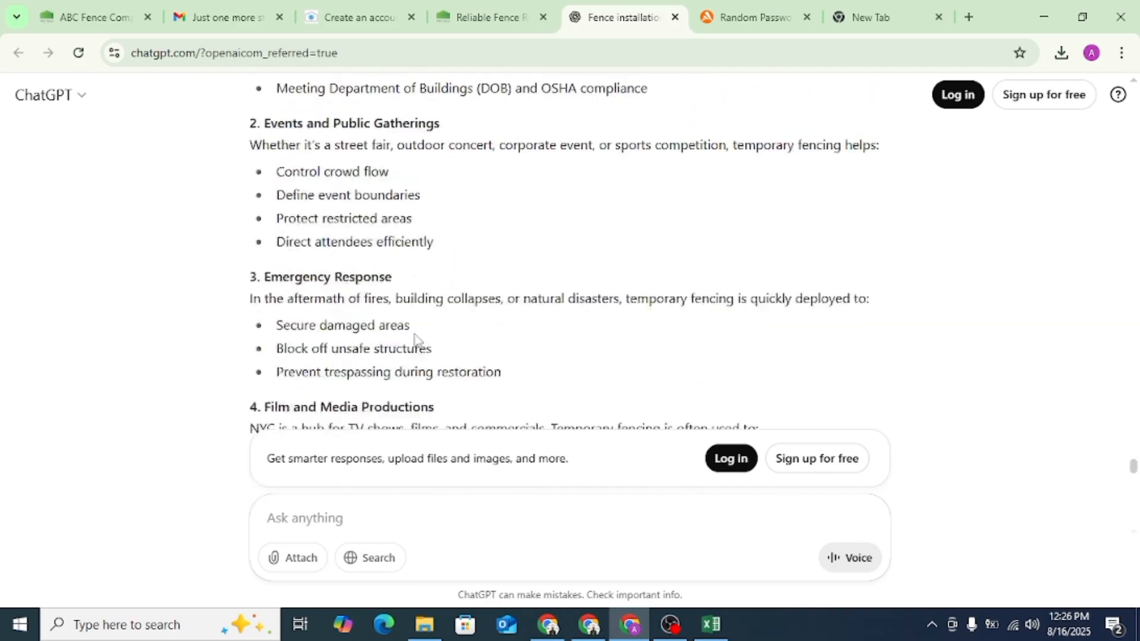
pyautogui.scroll(15, 416, 338)
pyautogui.scroll(-1, 416, 332)
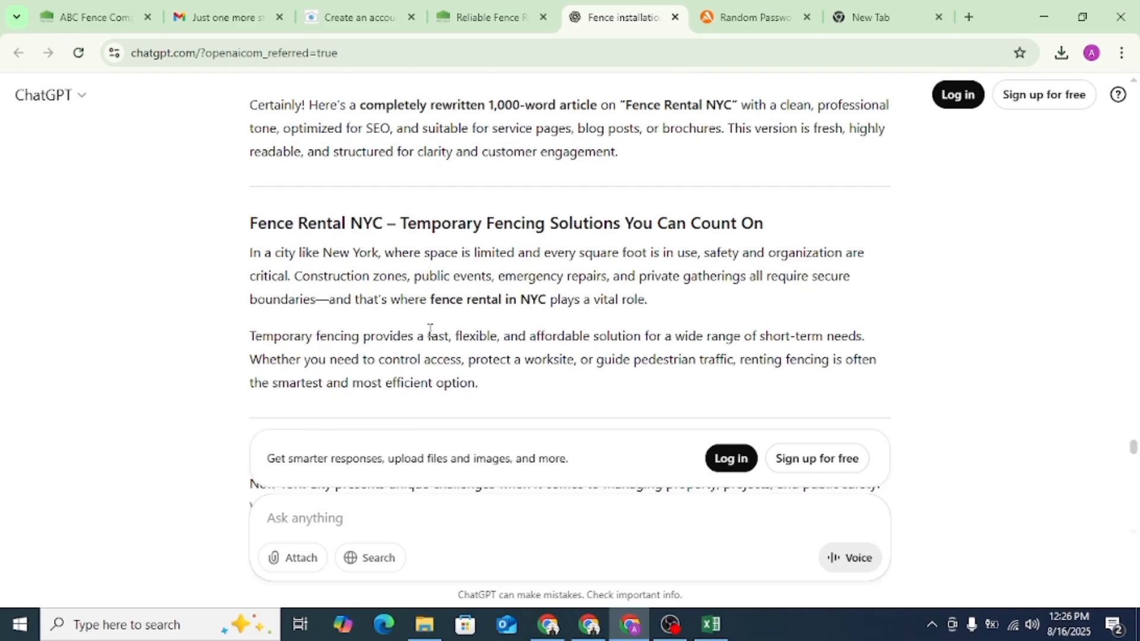
pyautogui.moveTo(653, 302); pyautogui.dragTo(250, 261)
pyautogui.hotkey('ctrl', 'c')
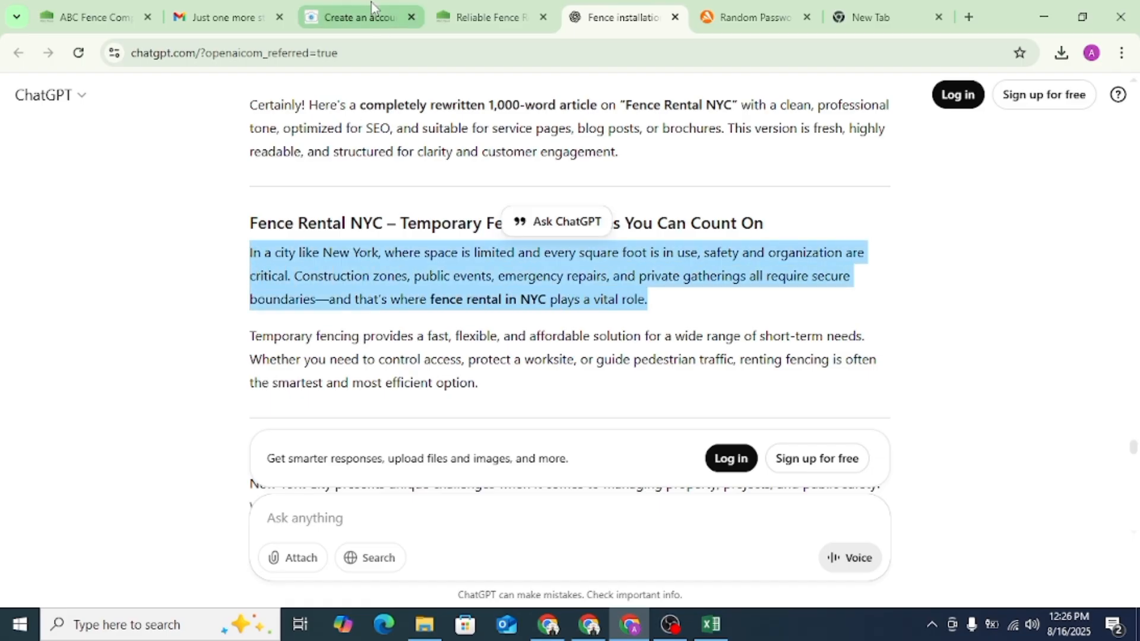
pyautogui.click(359, 16)
pyautogui.hotkey('ctrl', 'v')
pyautogui.scroll(-15, 787, 331)
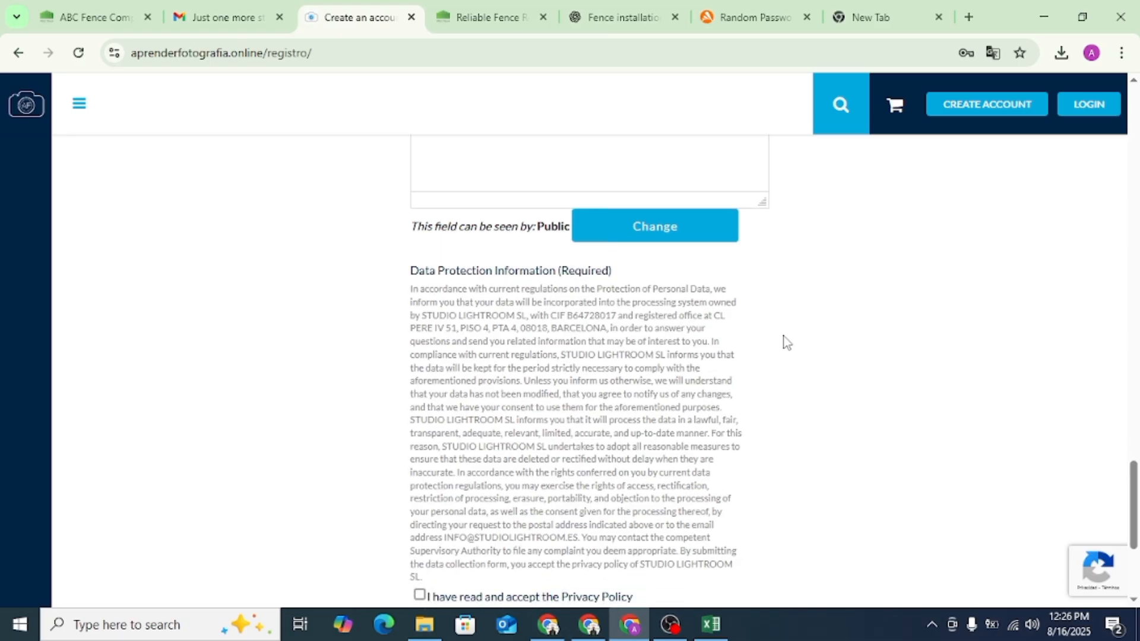
pyautogui.scroll(8, 787, 343)
pyautogui.scroll(8, 786, 343)
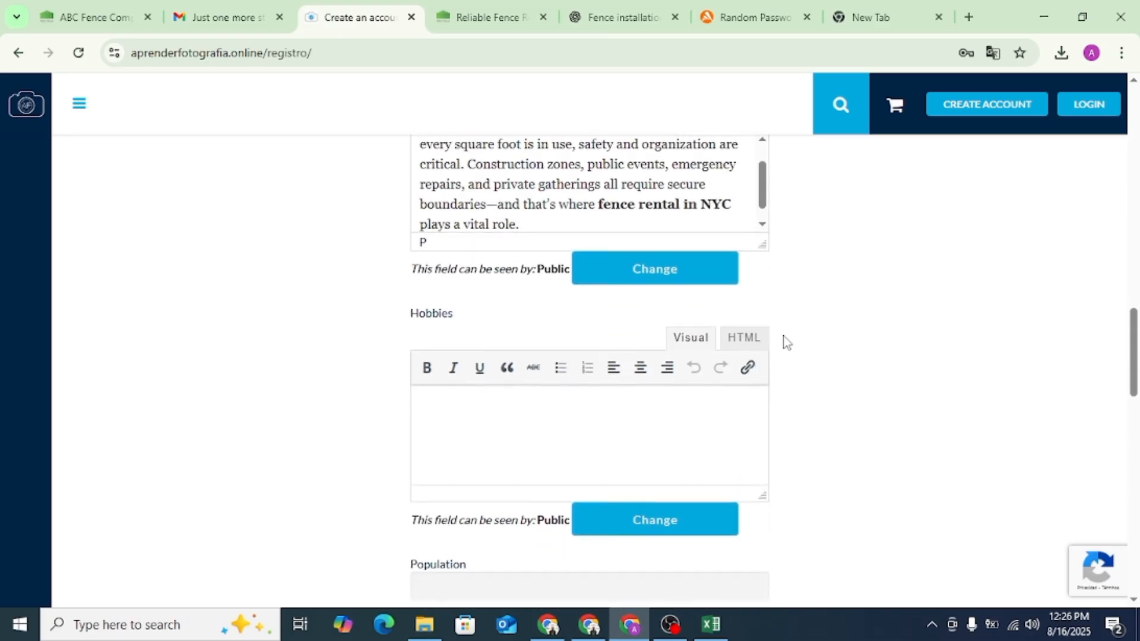
pyautogui.click(479, 16)
pyautogui.tripleClick(341, 48)
pyautogui.hotkey('ctrl', 'c')
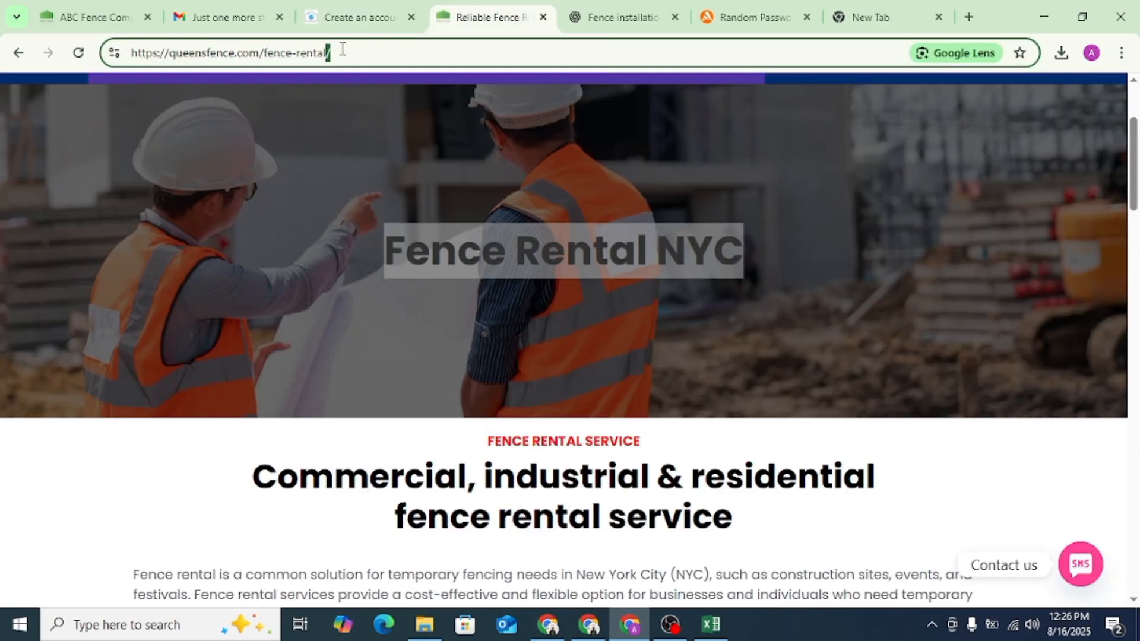
pyautogui.click(398, 5)
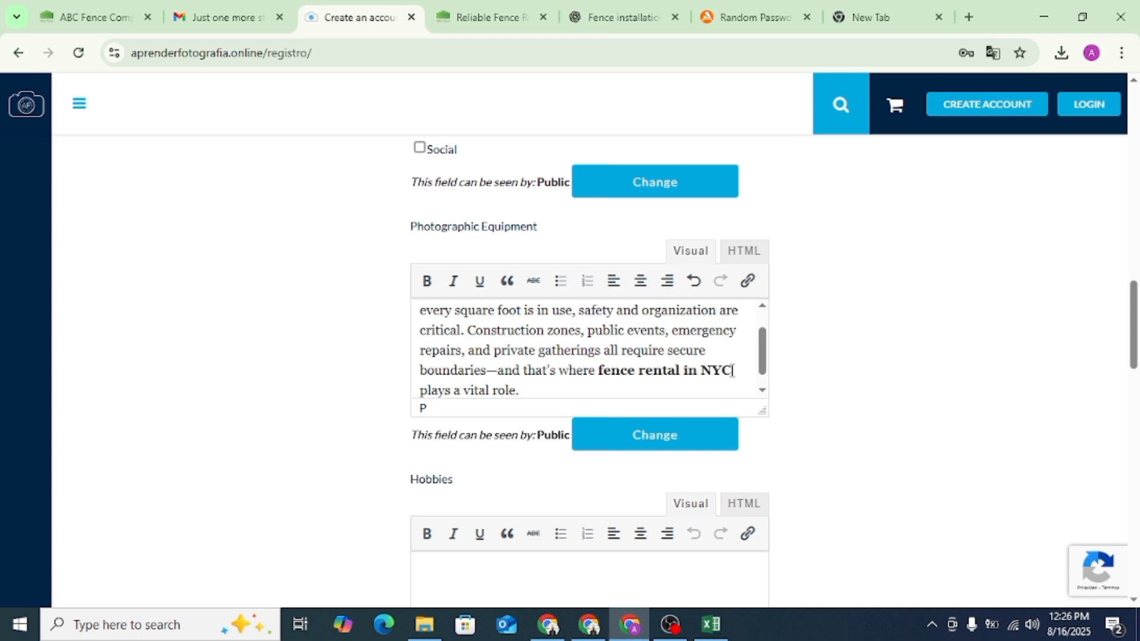
pyautogui.moveTo(732, 370); pyautogui.dragTo(600, 373)
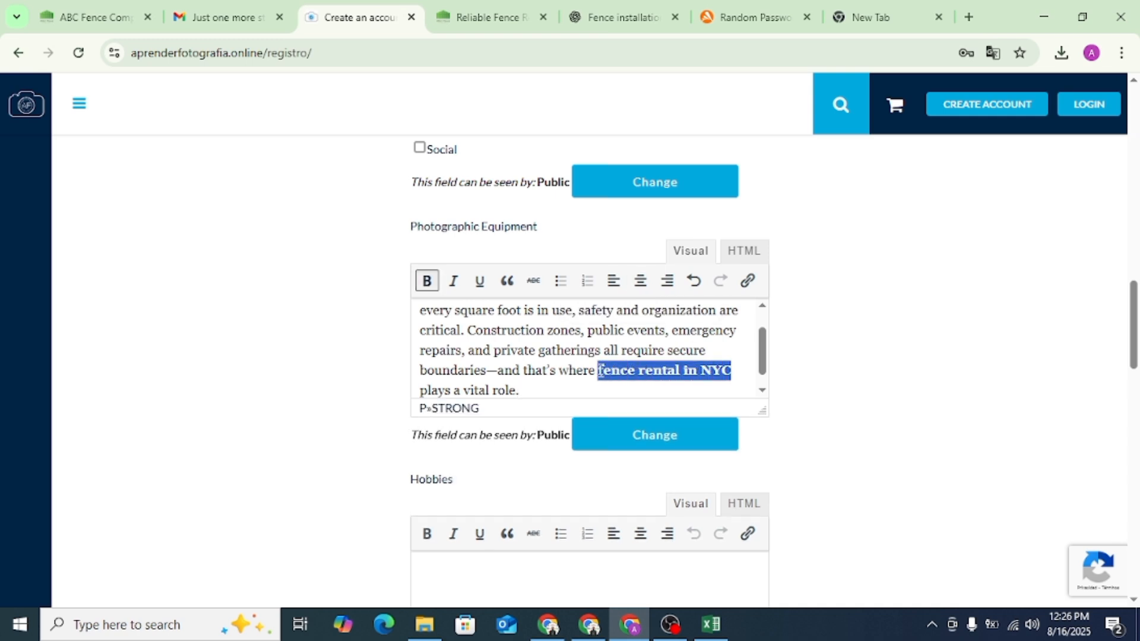
pyautogui.click(747, 287)
pyautogui.hotkey('ctrl', 'v')
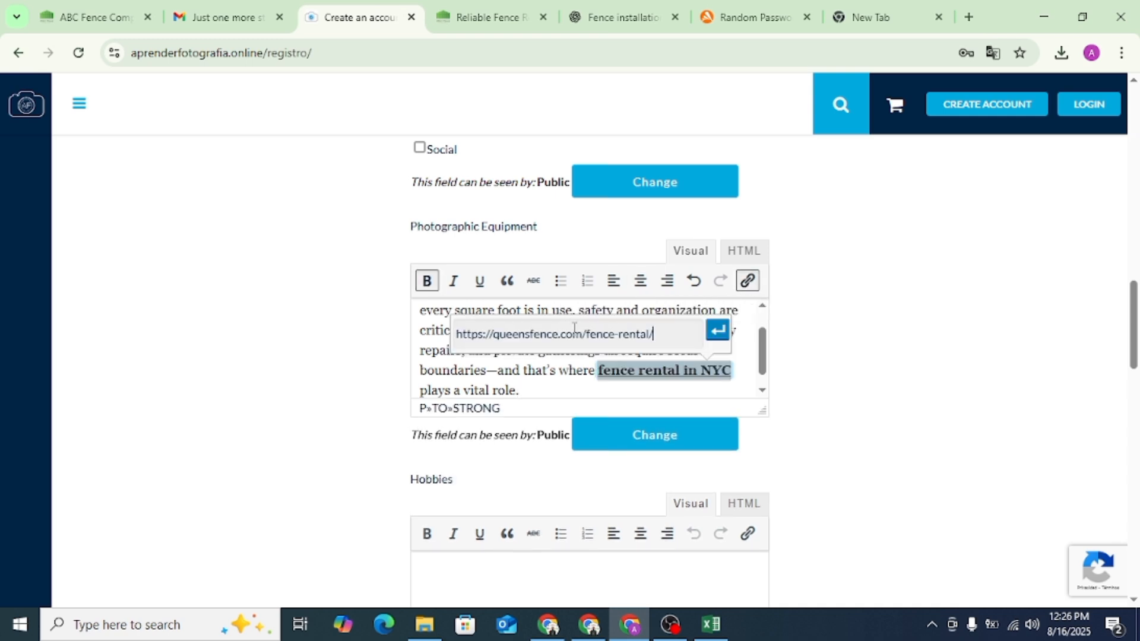
pyautogui.click(718, 332)
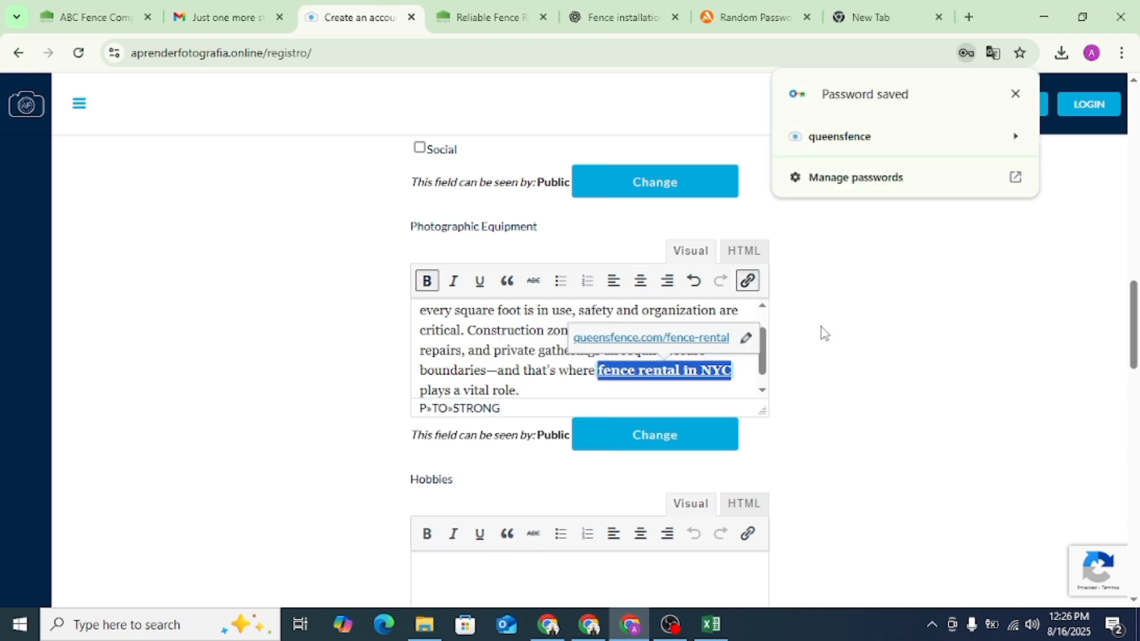
# - Dismiss the saved-password notice, accept the privacy policy, submit the registration and translate the resulting page into English
pyautogui.click(1015, 94)
pyautogui.scroll(-4, 753, 372)
pyautogui.scroll(-15, 539, 463)
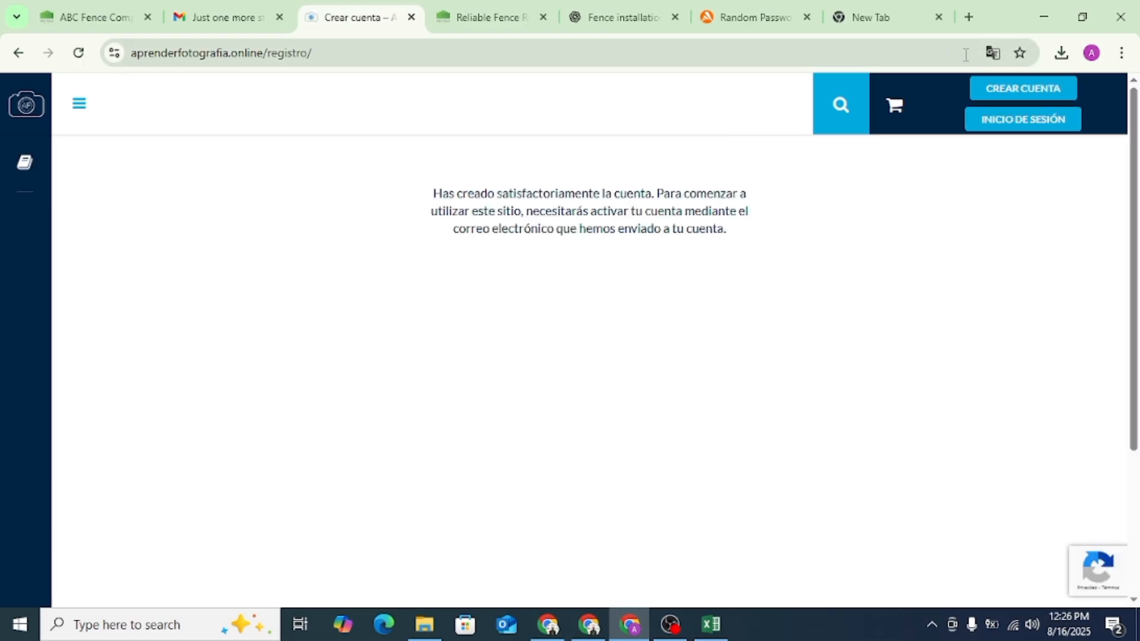
pyautogui.click(992, 54)
pyautogui.click(926, 87)
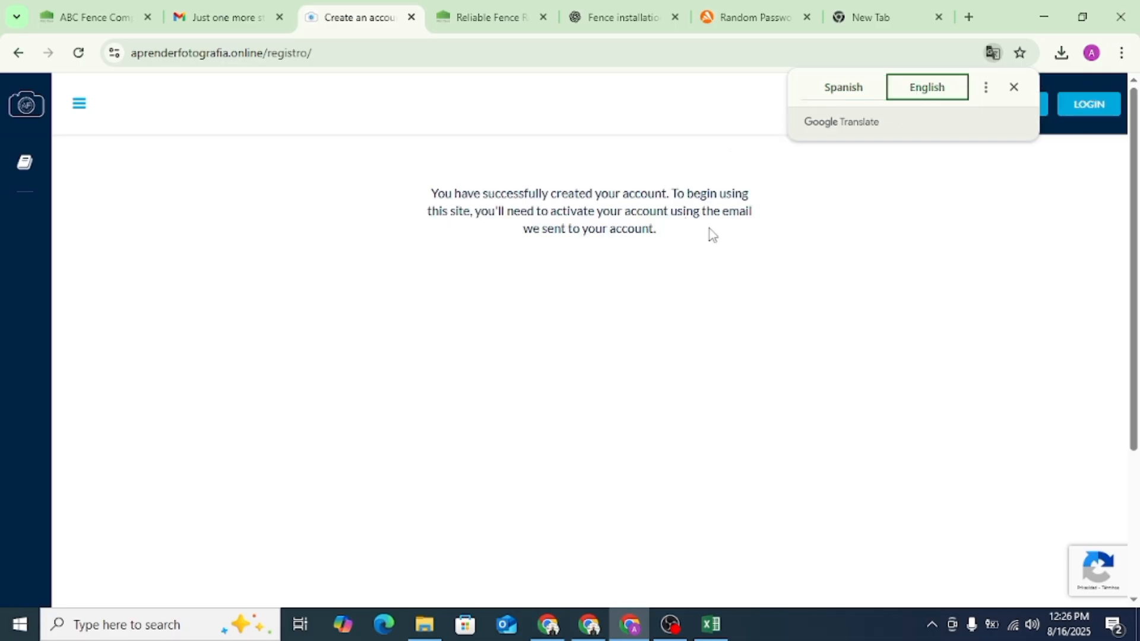
# - Open the Aprender Fotografía activation e-mail in Gmail's Spam folder and follow its account activation link
pyautogui.click(261, 13)
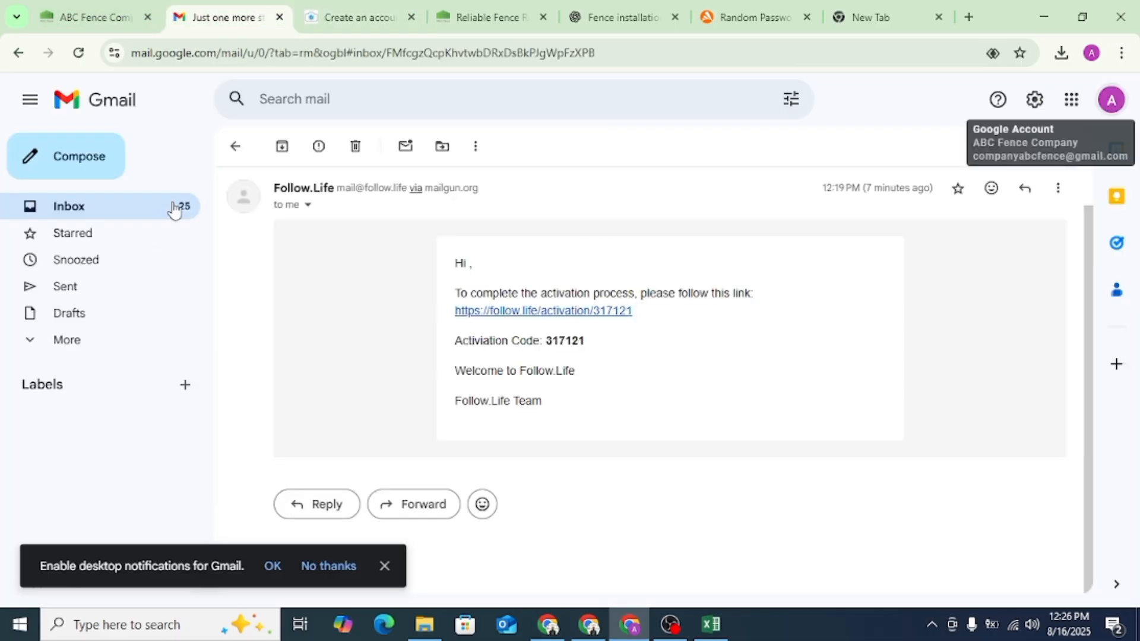
pyautogui.click(175, 209)
pyautogui.click(107, 339)
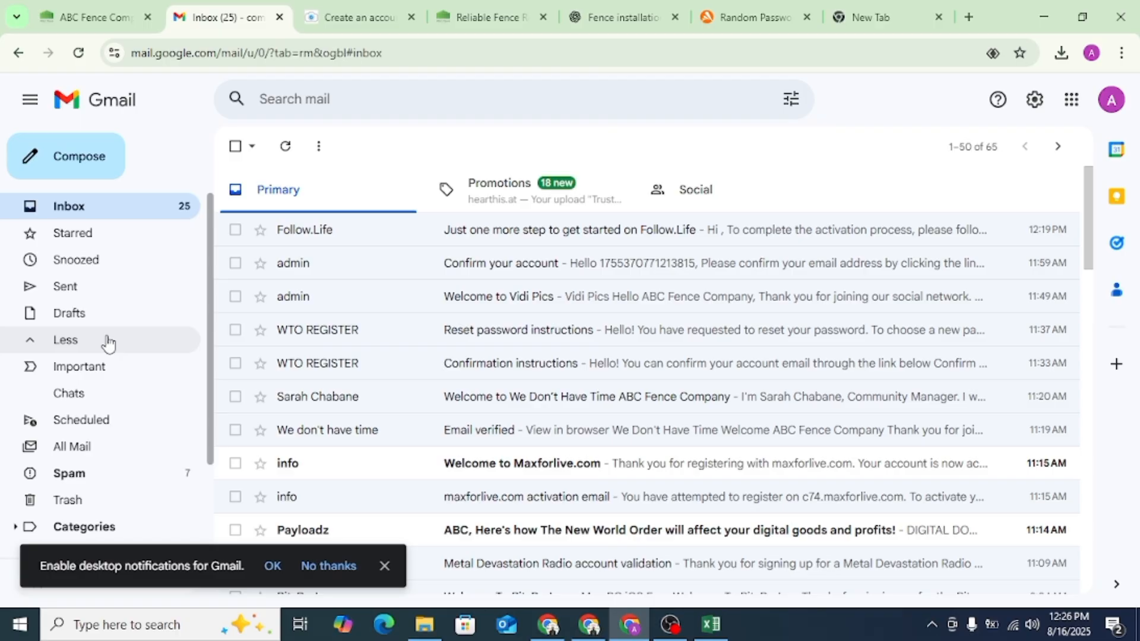
pyautogui.click(172, 474)
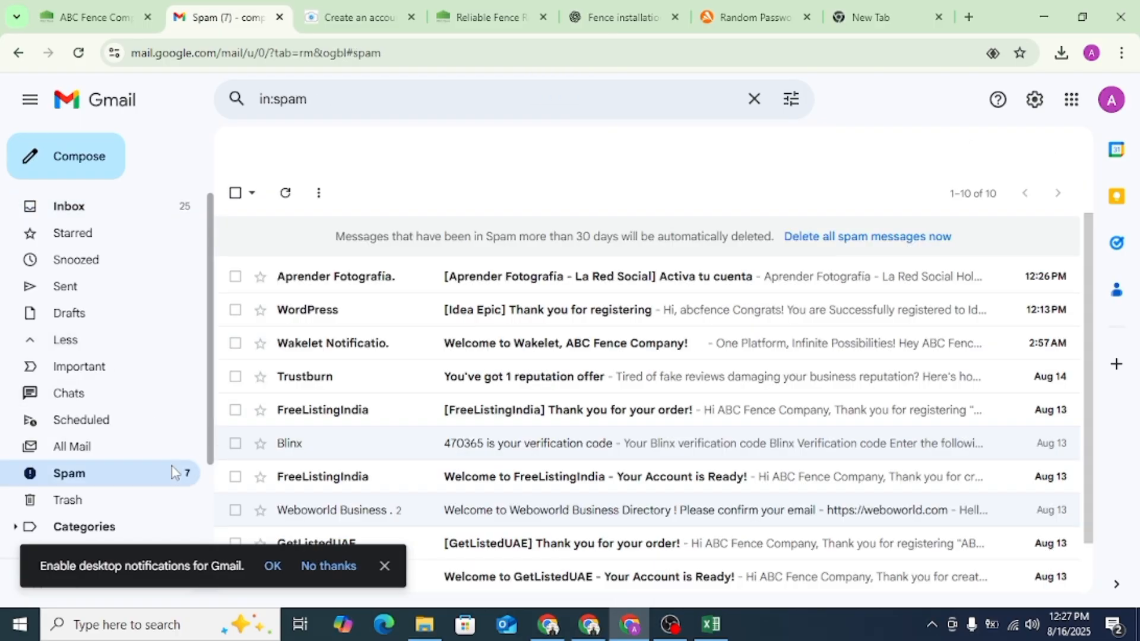
pyautogui.click(464, 275)
pyautogui.scroll(-4, 609, 323)
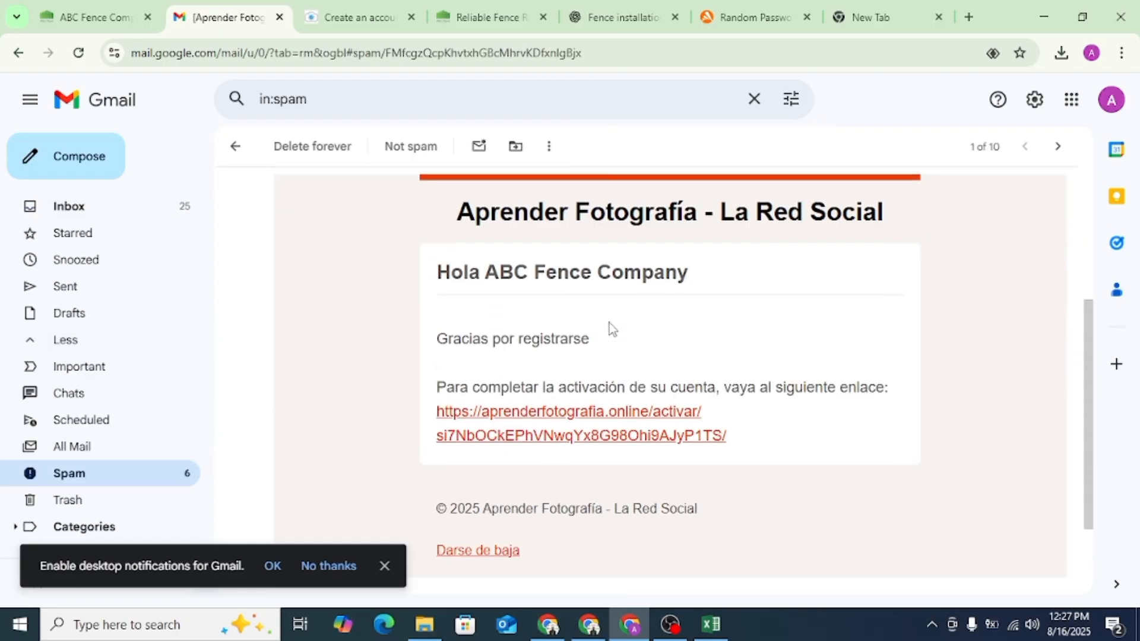
pyautogui.click(593, 416)
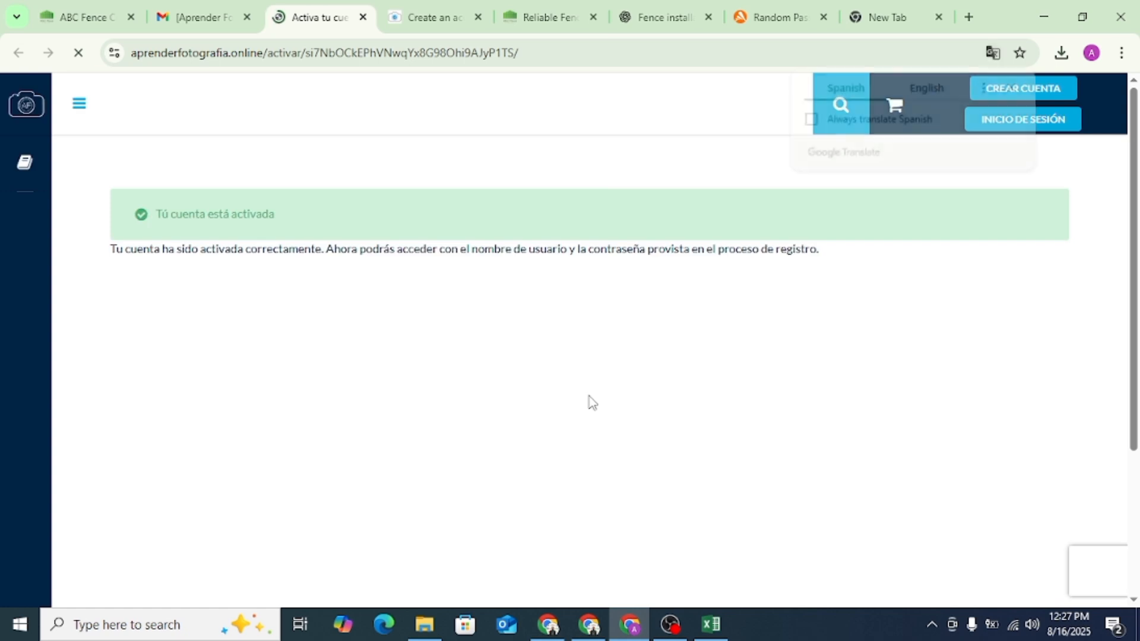
# - Translate the activation page into English and log in to Aprender Fotografía with the saved username and password
pyautogui.click(922, 89)
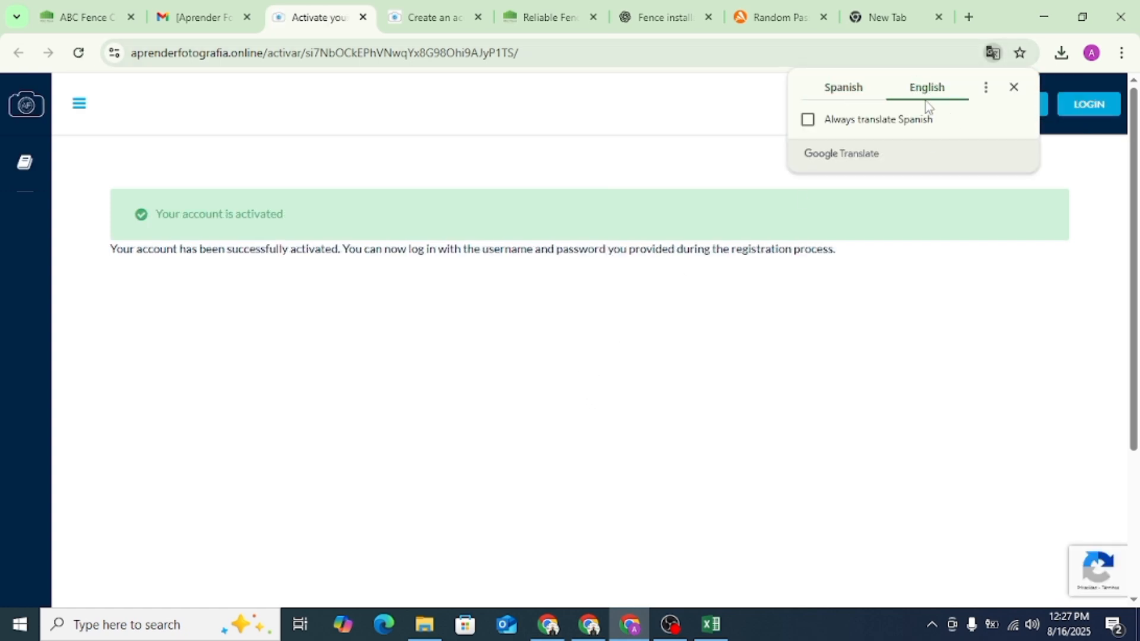
pyautogui.click(1089, 105)
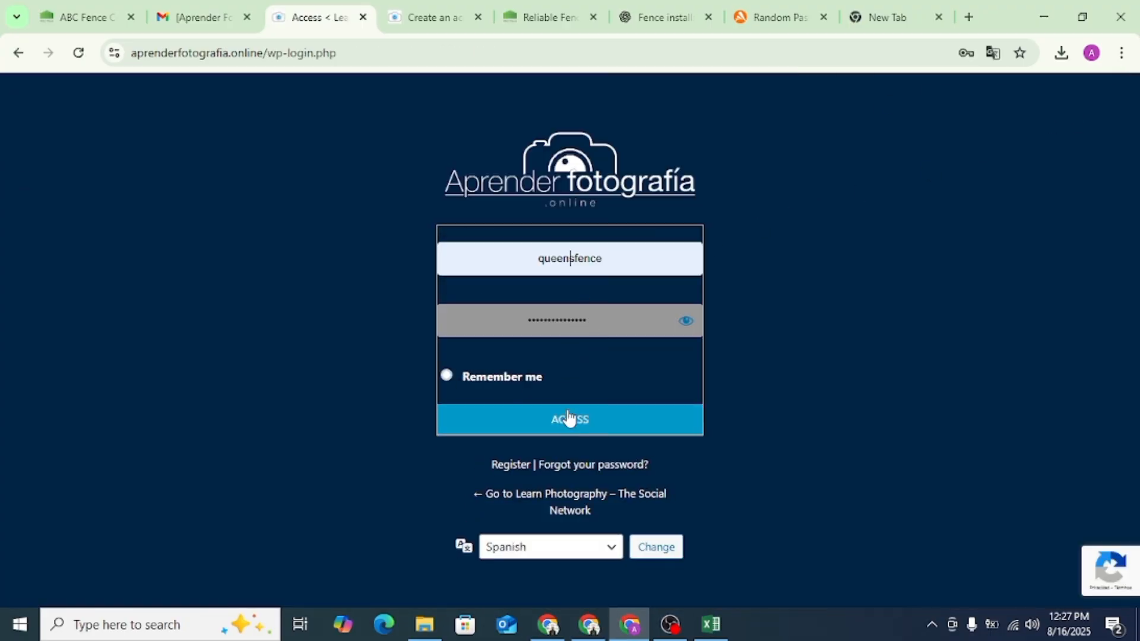
pyautogui.click(569, 418)
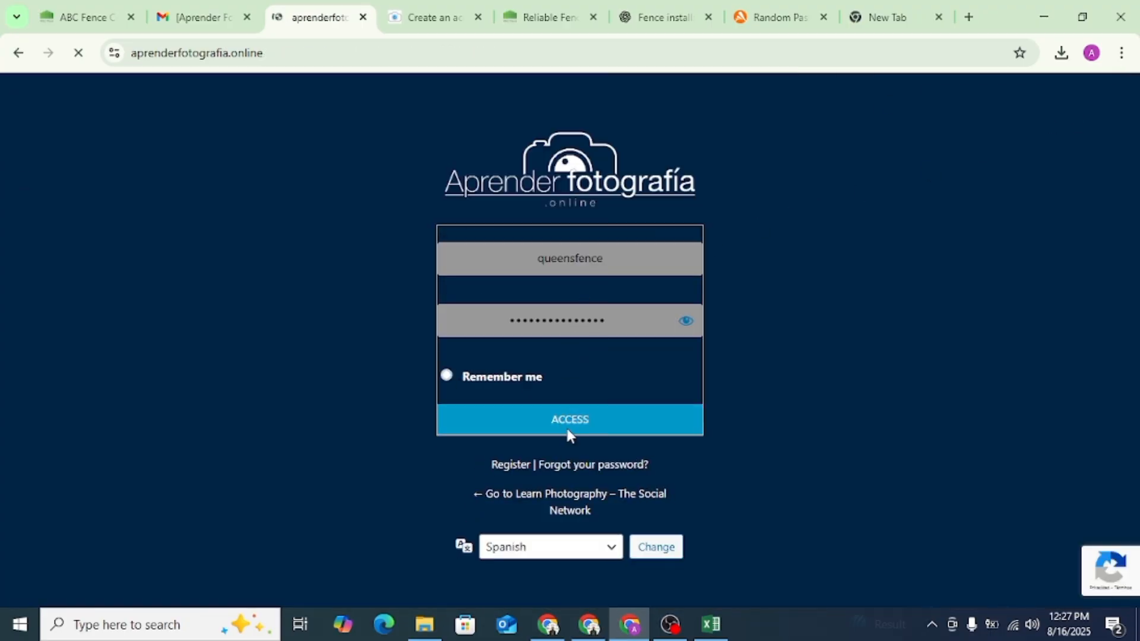
pyautogui.scroll(-4, 660, 293)
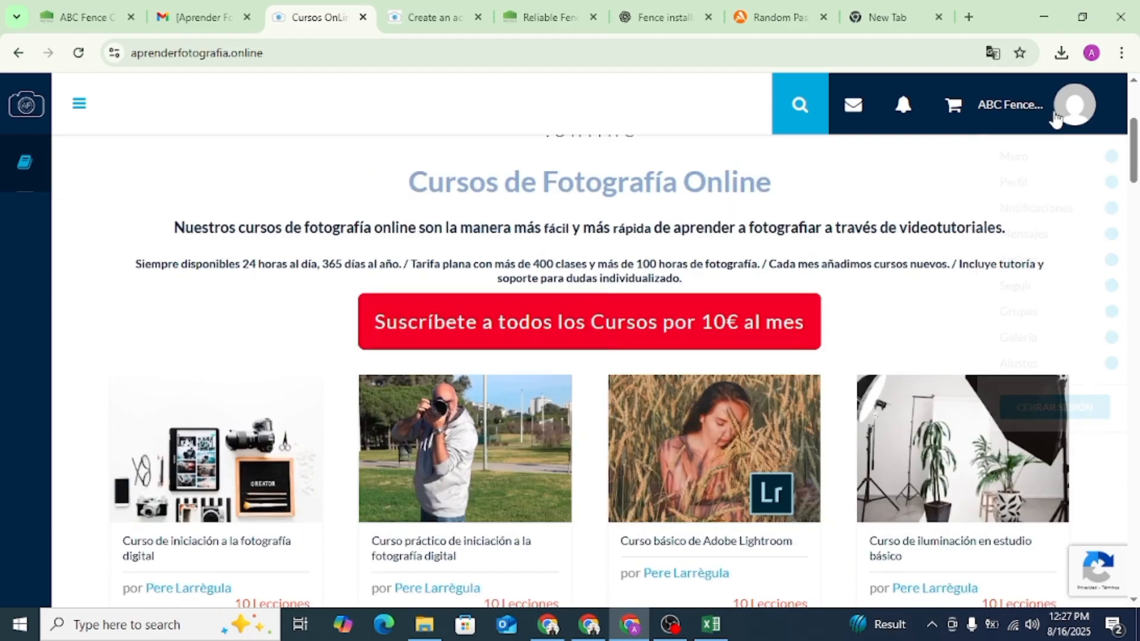
# - Open the ABC Fence Company account's profile details on Aprender Fotografía
pyautogui.click(1075, 105)
pyautogui.moveTo(1016, 187)
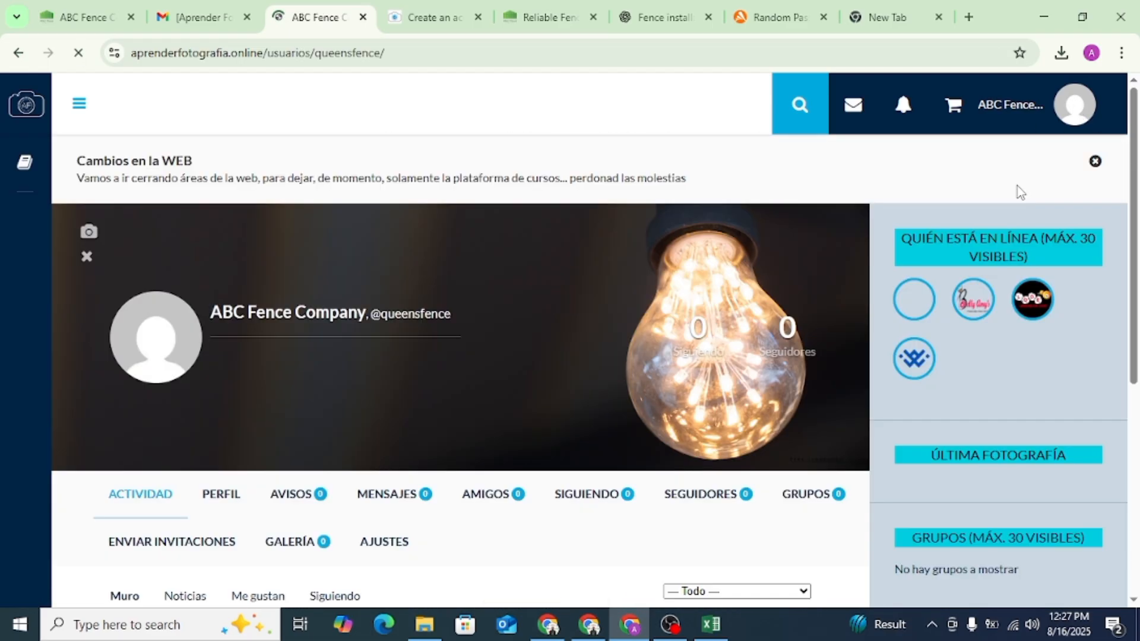
pyautogui.scroll(-5, 469, 284)
pyautogui.scroll(1, 441, 284)
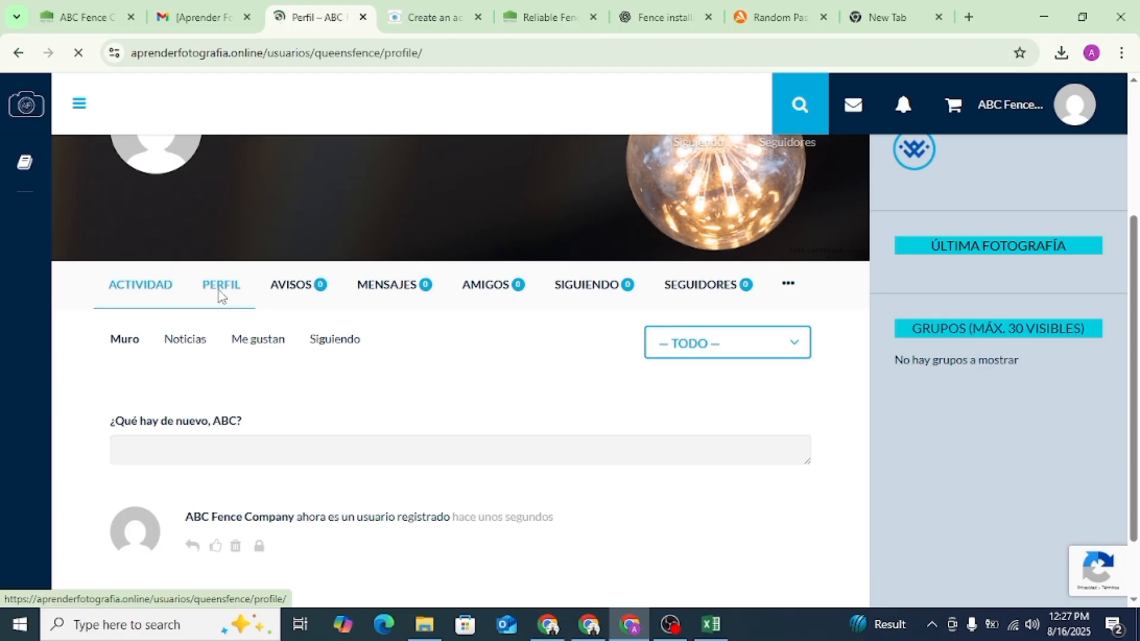
pyautogui.scroll(-5, 279, 297)
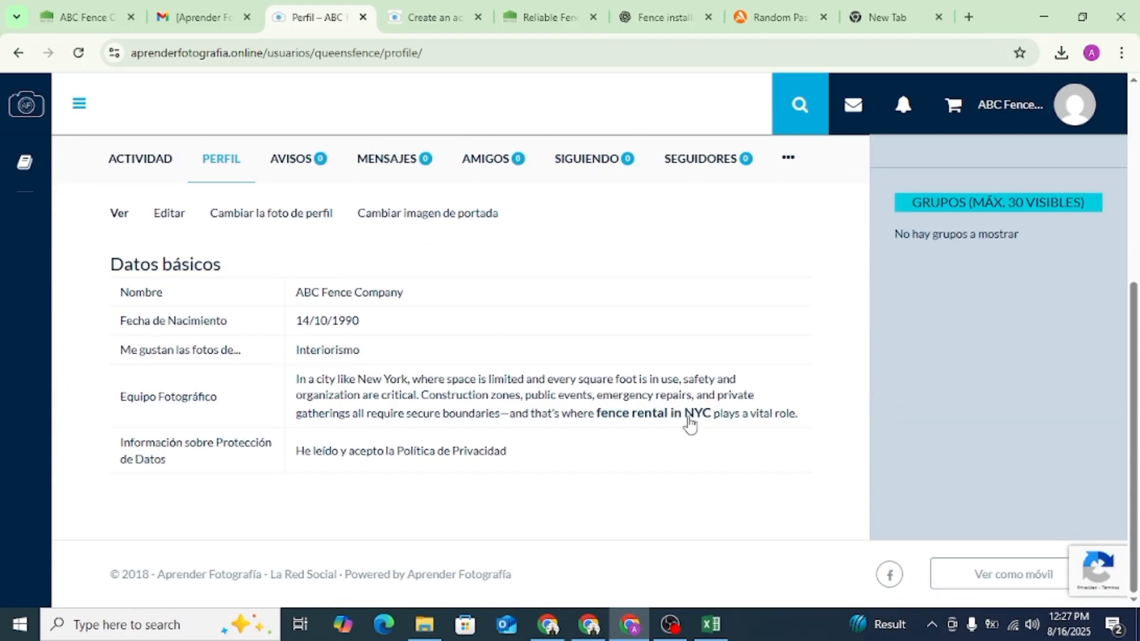
# - Inspect the HTML of the "fence rental in NYC" link in the Equipo Fotográfico text, and close the inspector
pyautogui.rightClick(668, 415)
pyautogui.click(702, 390)
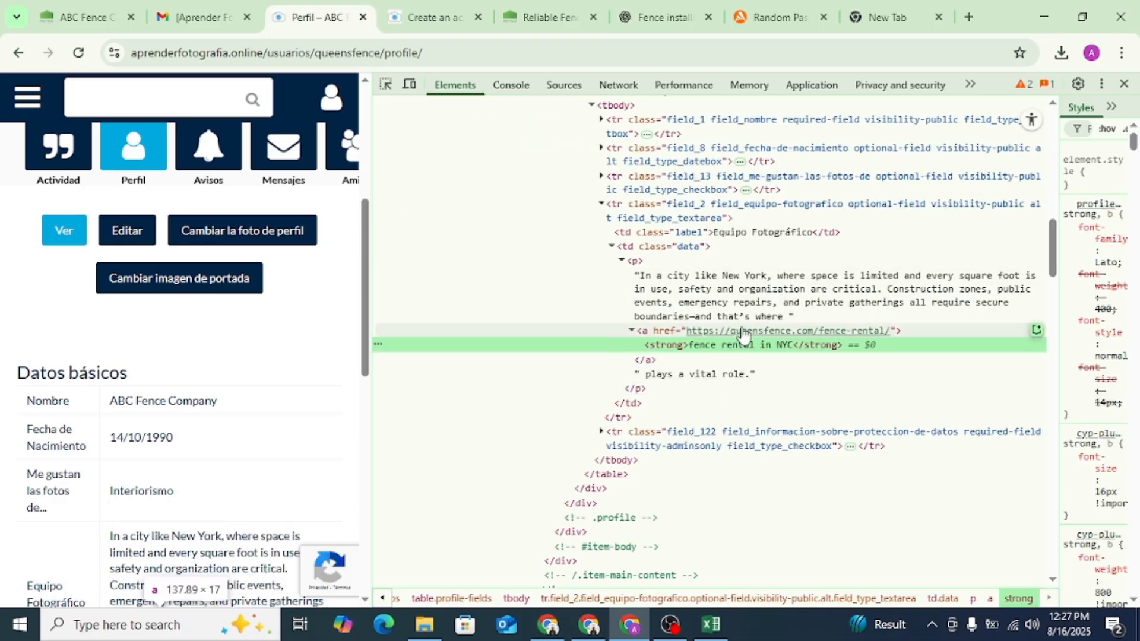
pyautogui.click(1124, 84)
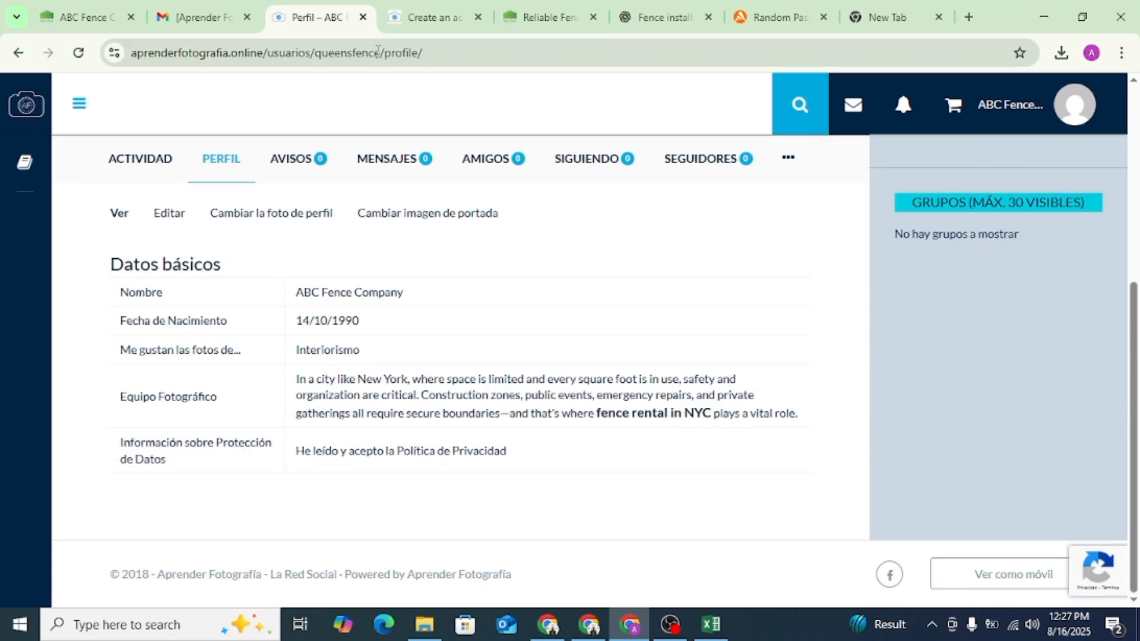
# - Copy the web address of the Aprender Fotografía profile page
pyautogui.click(377, 52)
pyautogui.rightClick(377, 54)
pyautogui.click(416, 206)
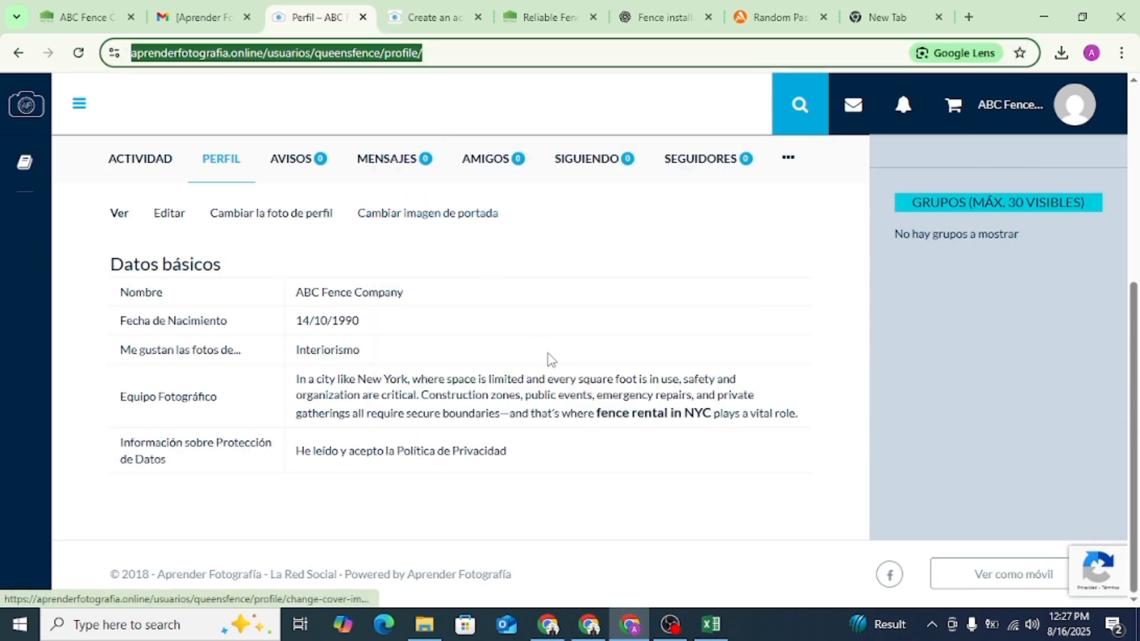
pyautogui.scroll(5, 551, 359)
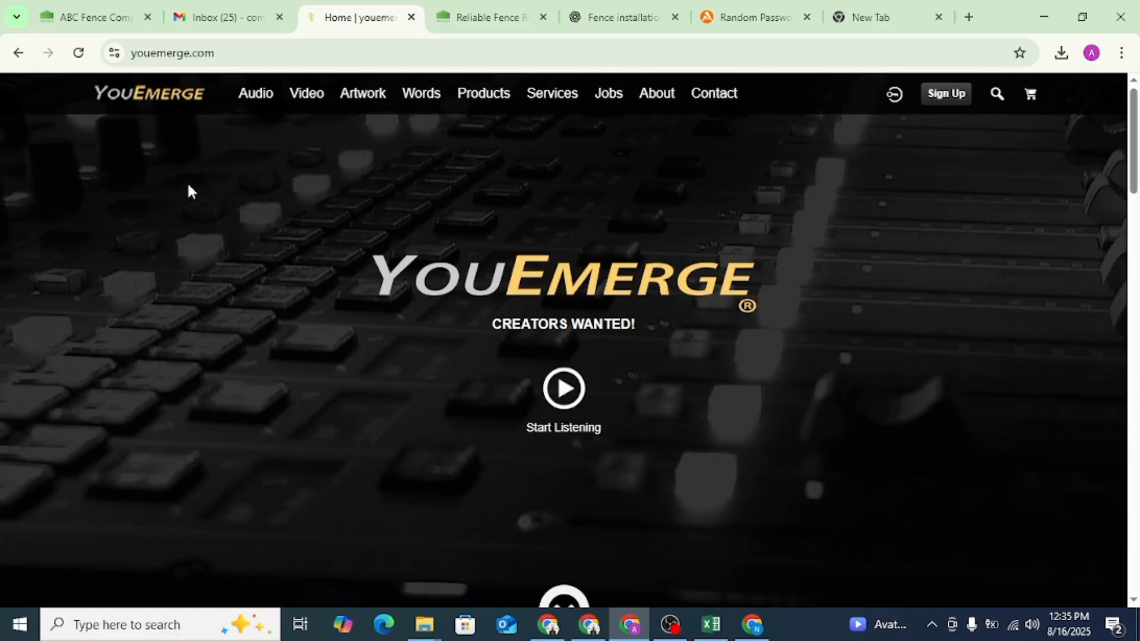
# - Log in to YouEmerge with the saved login details and open the profile settings
pyautogui.scroll(-4, 188, 191)
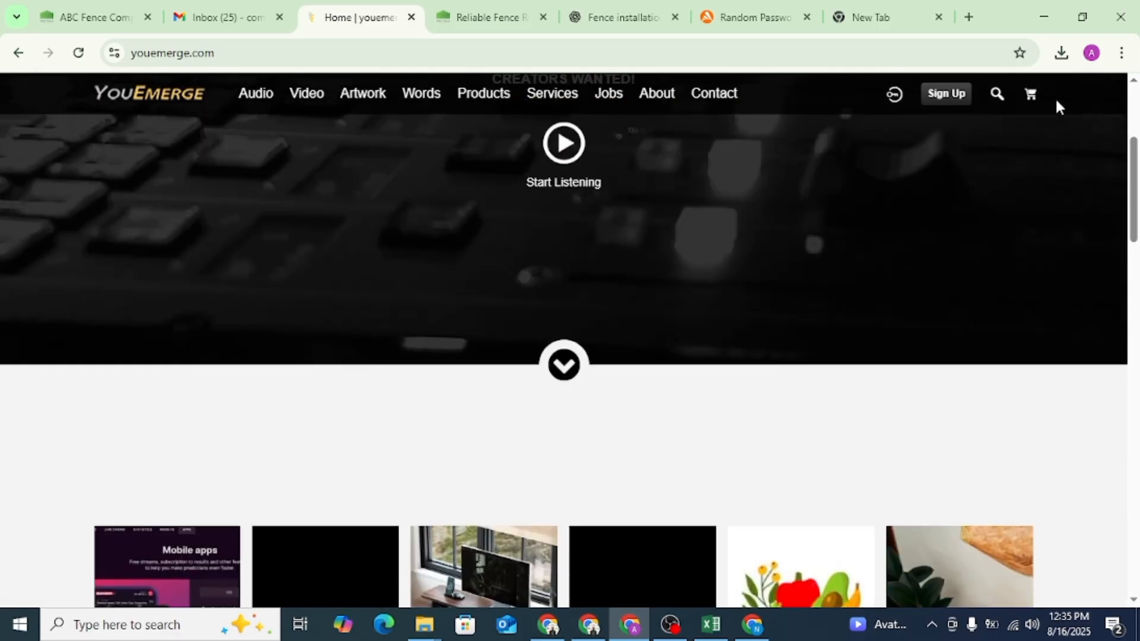
pyautogui.click(958, 97)
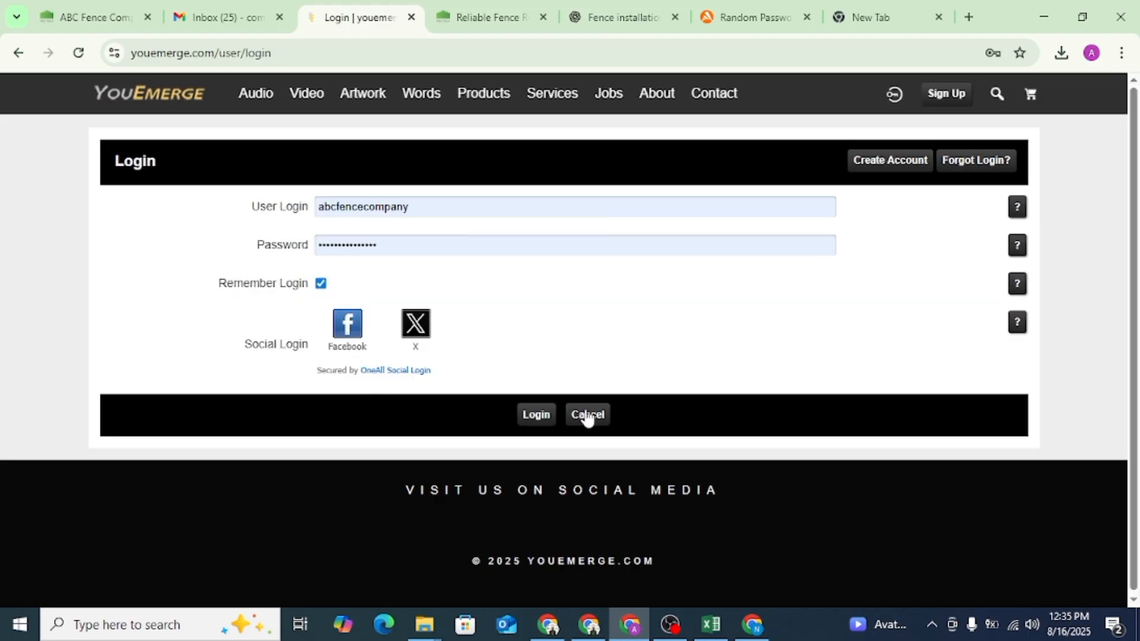
pyautogui.click(546, 416)
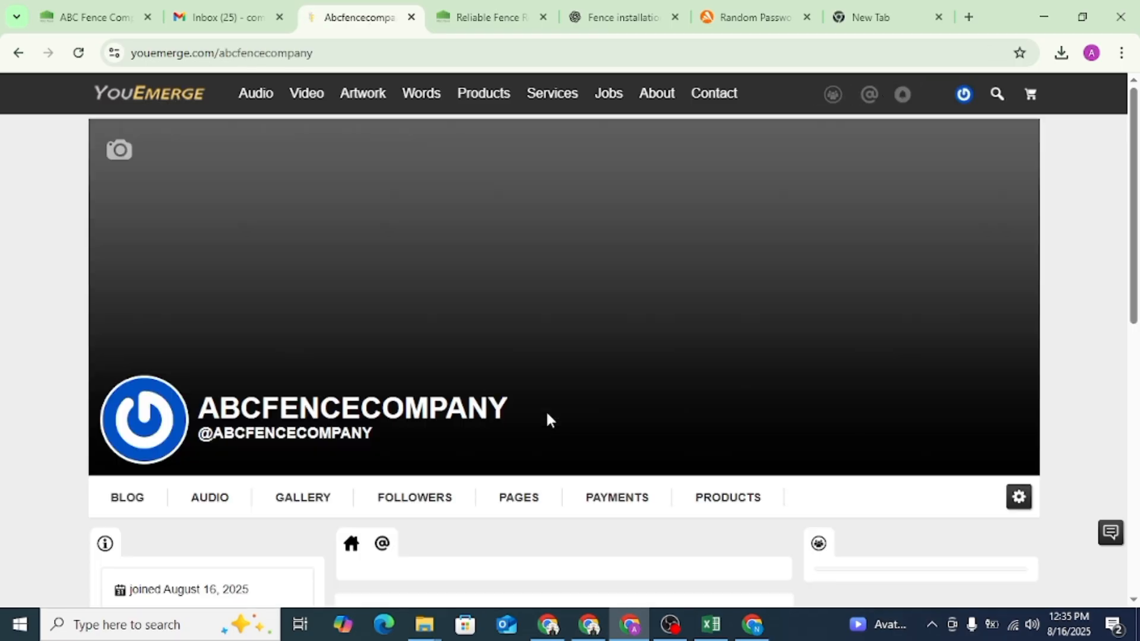
pyautogui.scroll(-5, 333, 433)
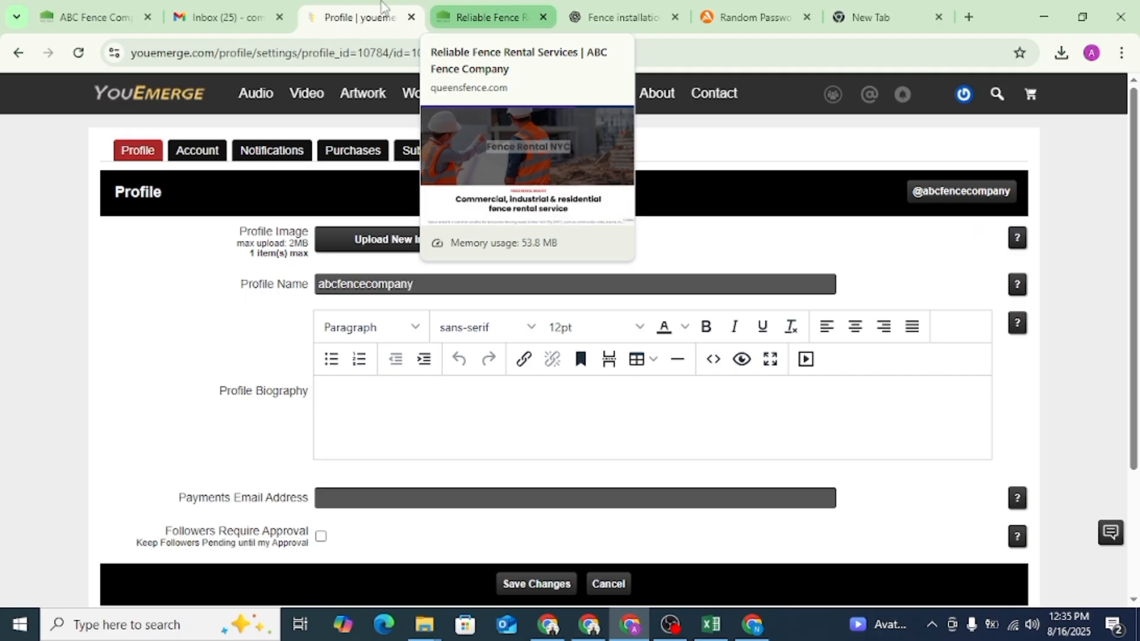
# - Search Google for the company website's heading "ABC Fence Company: Your Trusted Fence Contractor in Queens, NY"
pyautogui.click(95, 17)
pyautogui.moveTo(707, 342); pyautogui.dragTo(291, 229)
pyautogui.rightClick(648, 298)
pyautogui.click(775, 380)
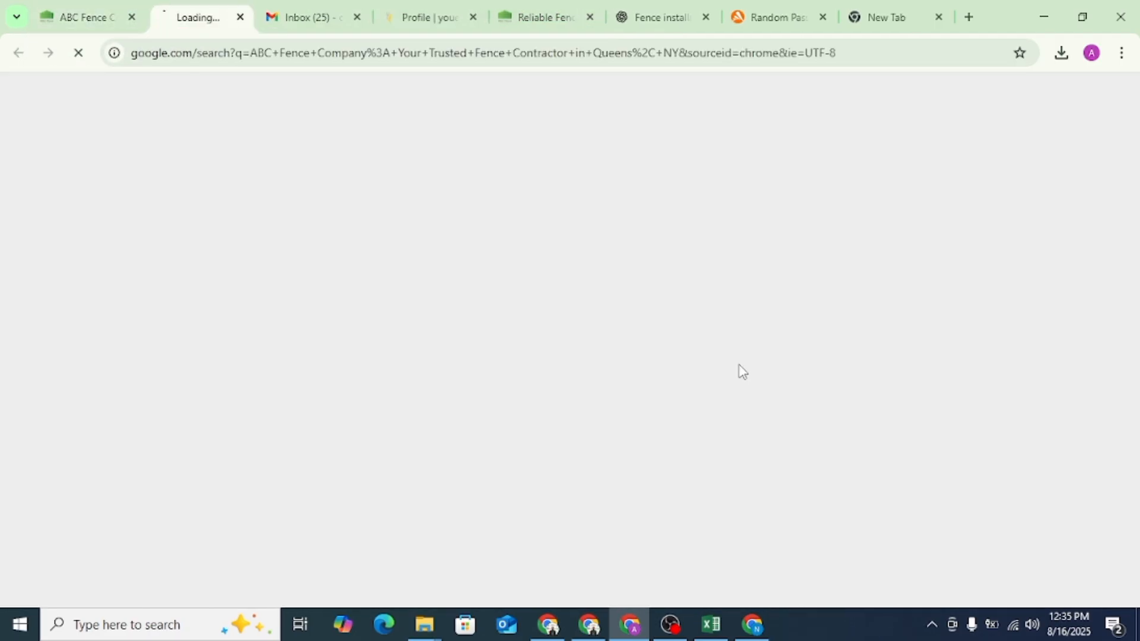
# - Expand the "From ABC Fence Company" description in the Google business listing and copy its full text
pyautogui.scroll(-20, 919, 411)
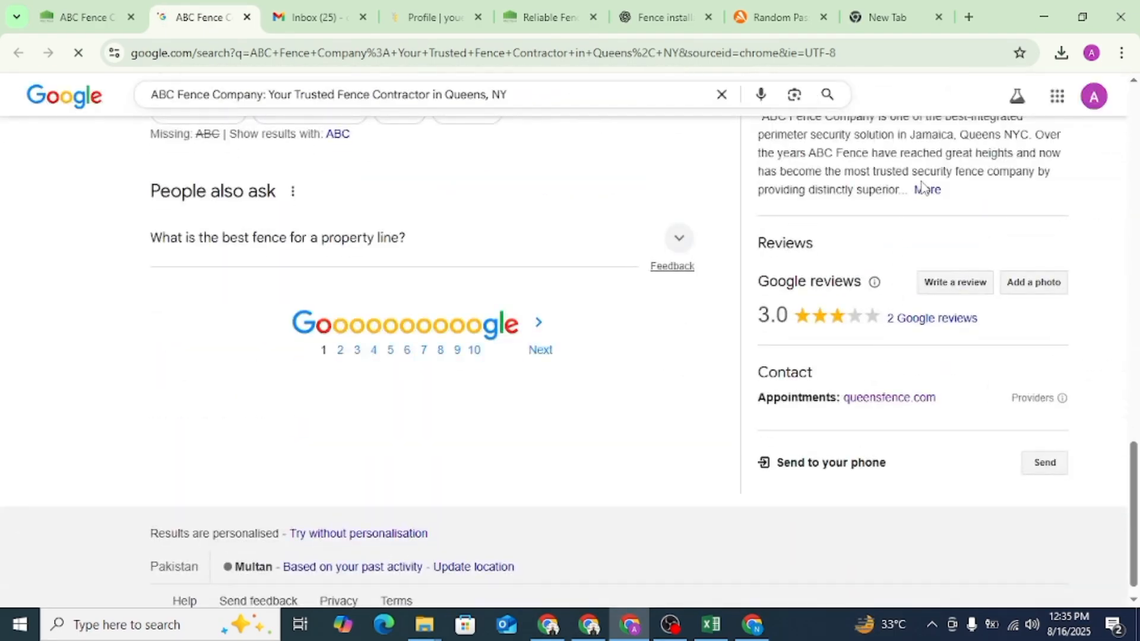
pyautogui.click(928, 189)
pyautogui.scroll(2, 935, 255)
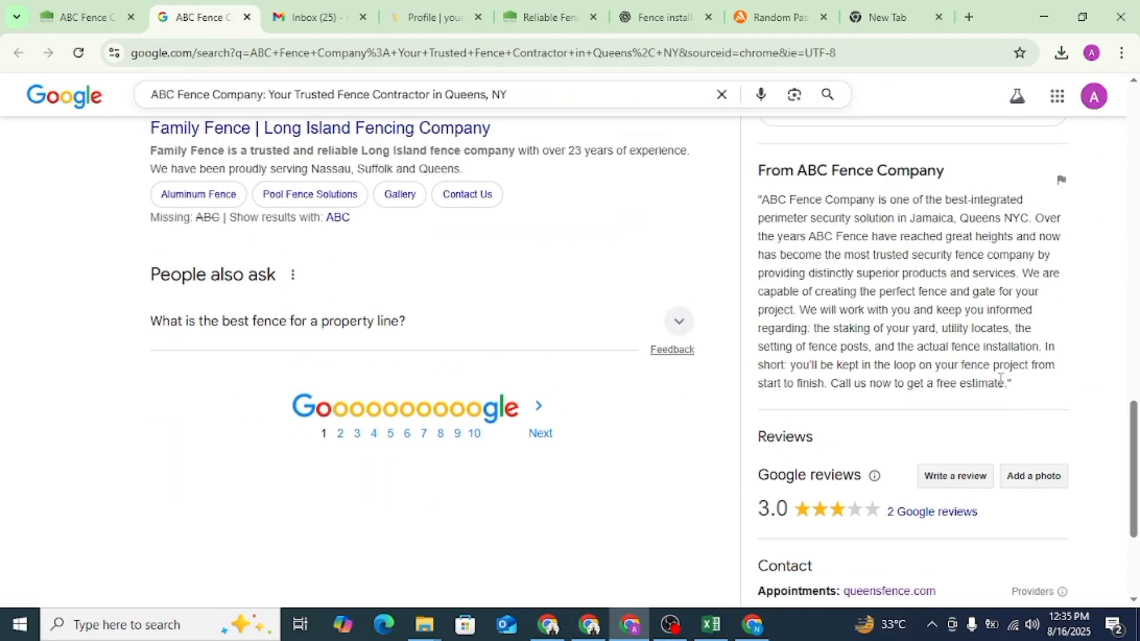
pyautogui.moveTo(1008, 381); pyautogui.dragTo(763, 199)
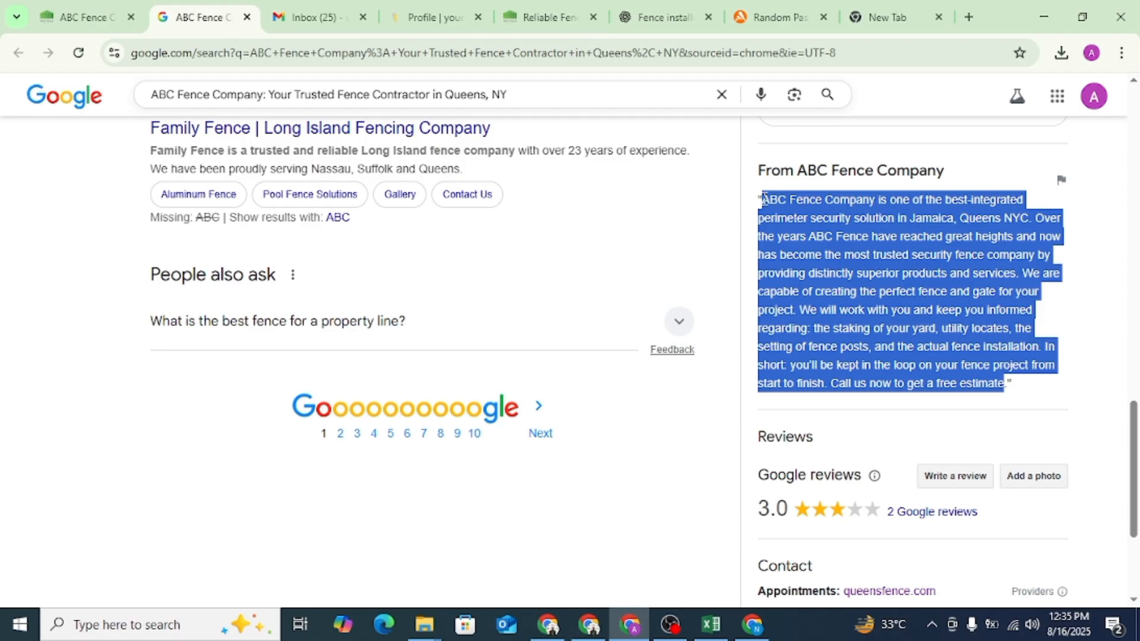
# - Submit the copied company description to the open ChatGPT conversation to get a rewritten version
pyautogui.click(707, 8)
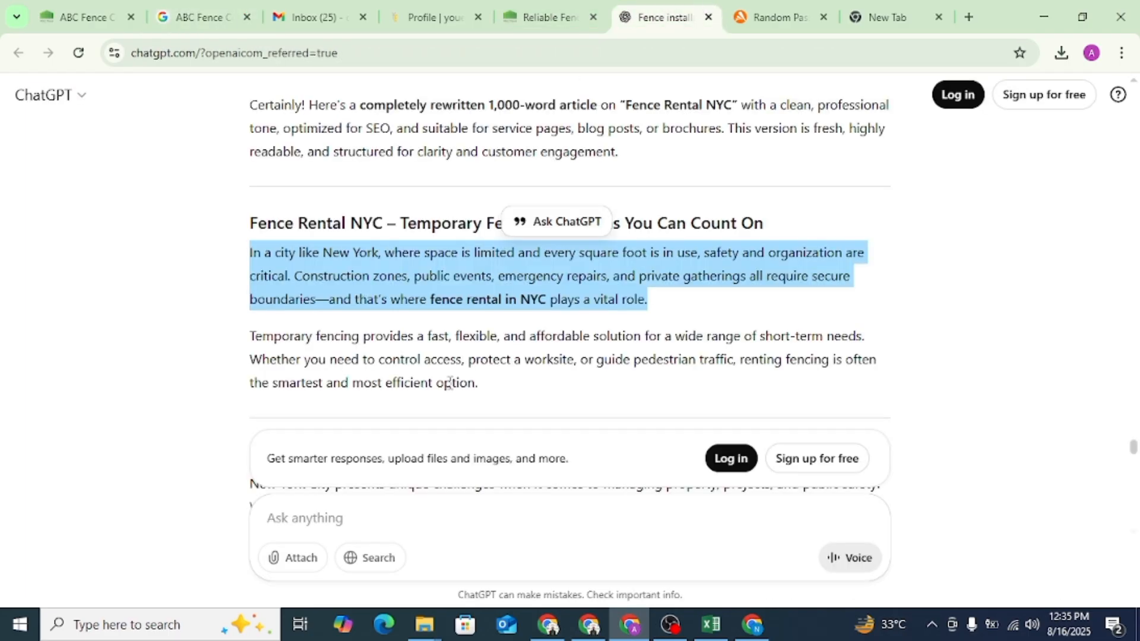
pyautogui.click(361, 532)
pyautogui.hotkey('ctrl', 'v')
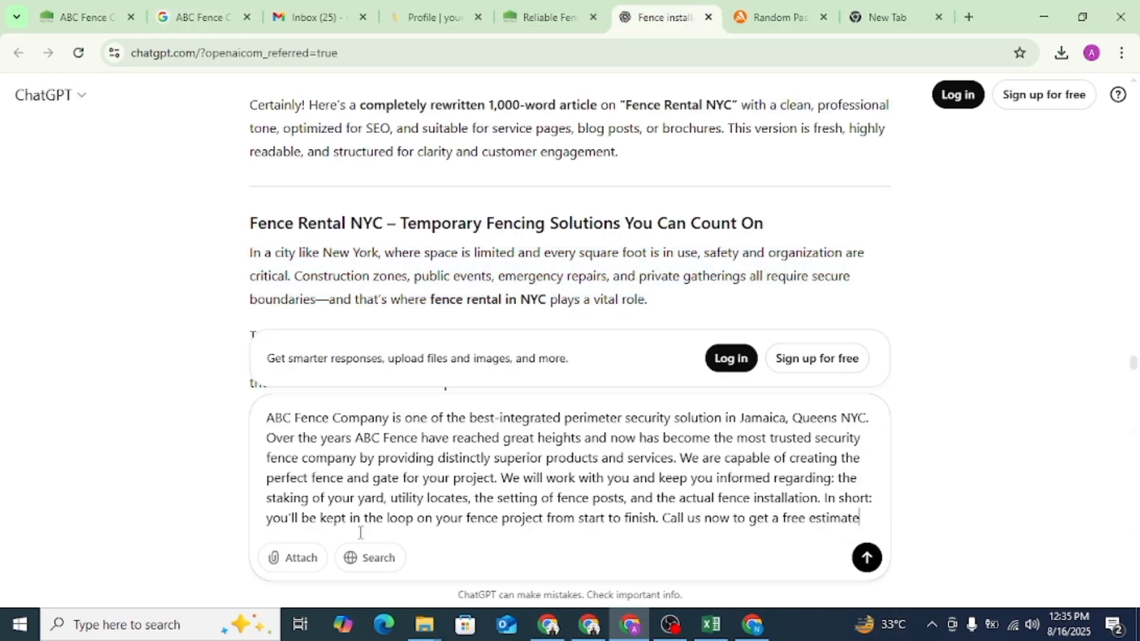
pyautogui.press('Return')
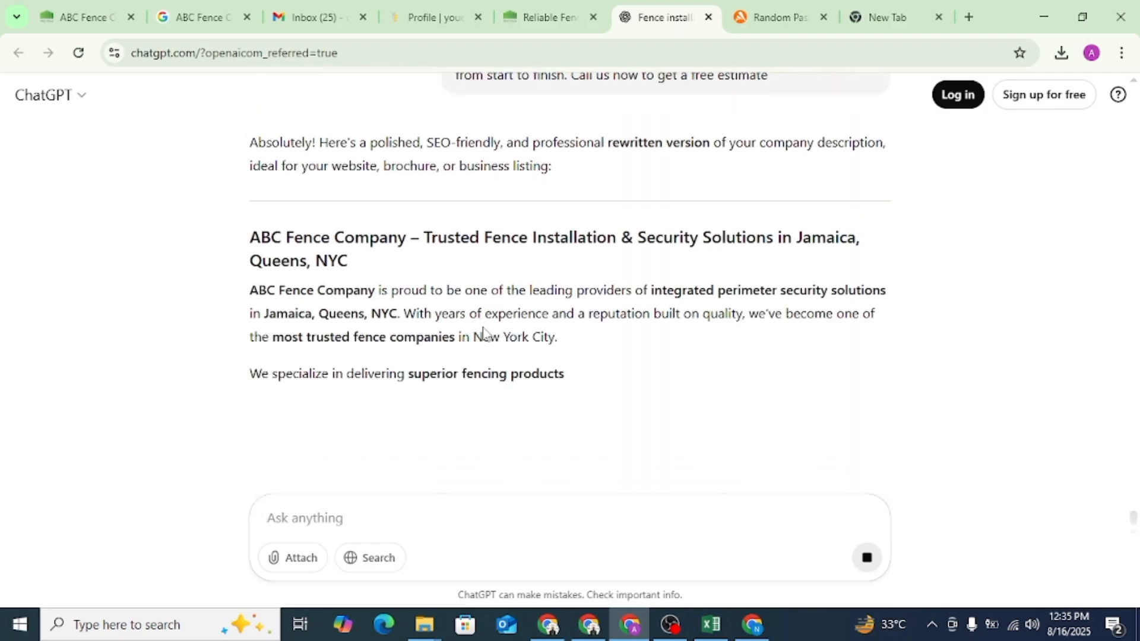
# - Copy the rewritten heading and first two paragraphs from ChatGPT into YouEmerge's Profile Biography
pyautogui.scroll(1, 540, 376)
pyautogui.scroll(-2, 517, 392)
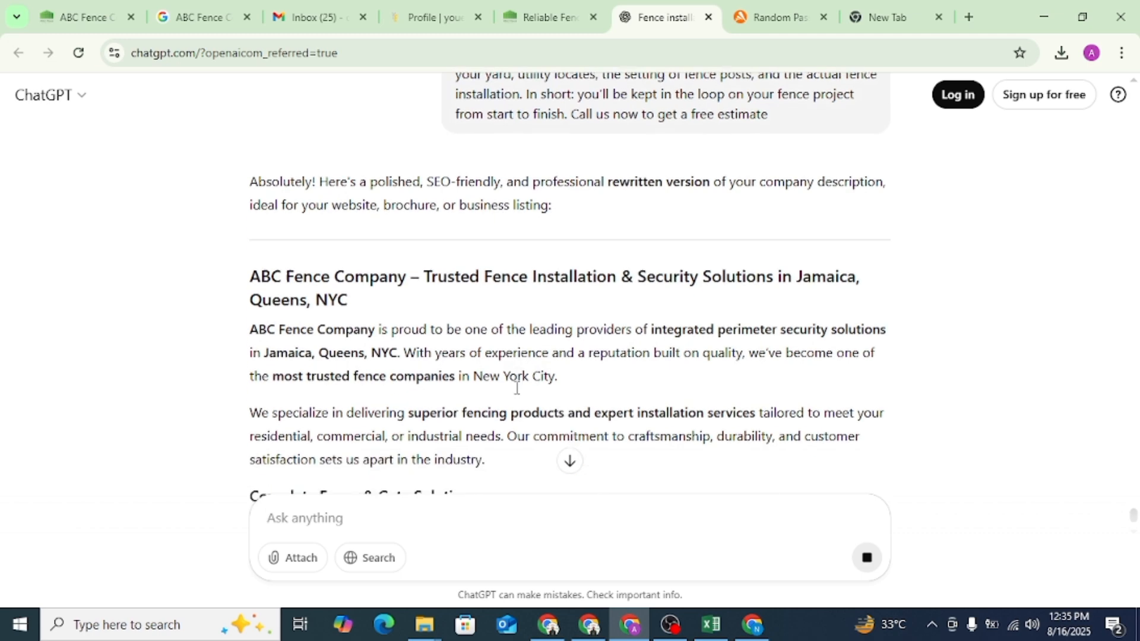
pyautogui.moveTo(487, 337); pyautogui.dragTo(240, 158)
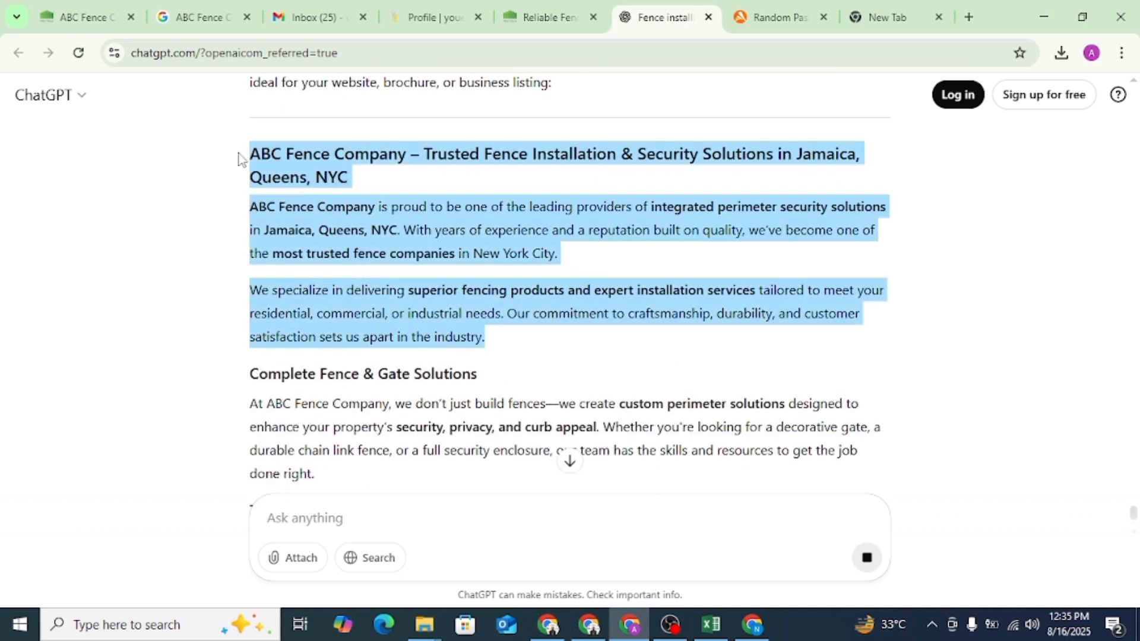
pyautogui.click(455, 21)
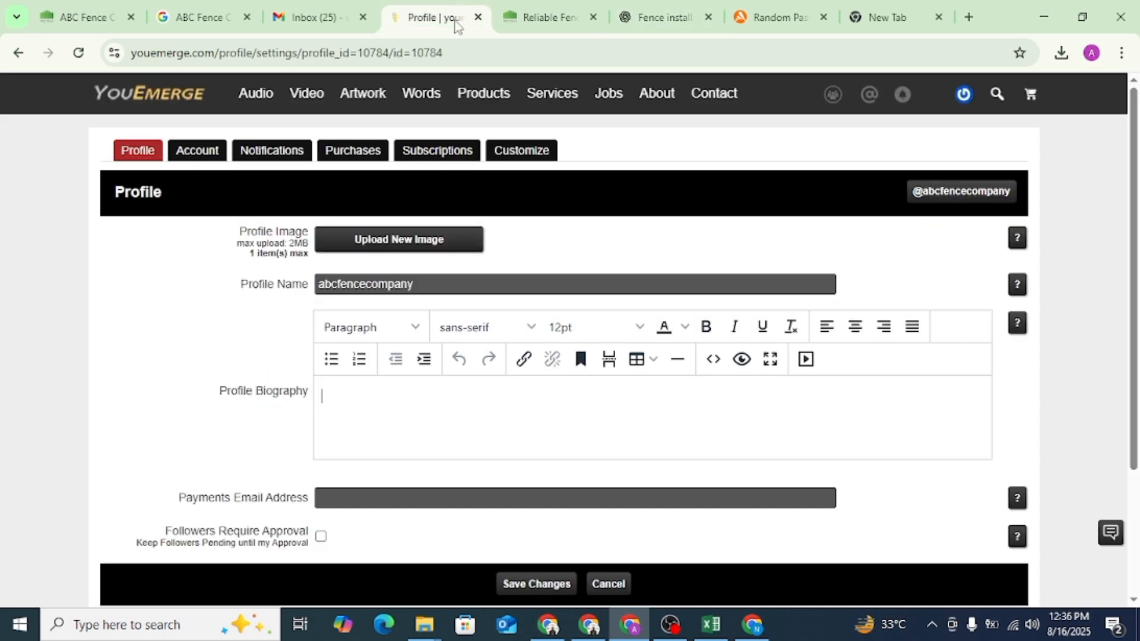
pyautogui.hotkey('ctrl', 'v')
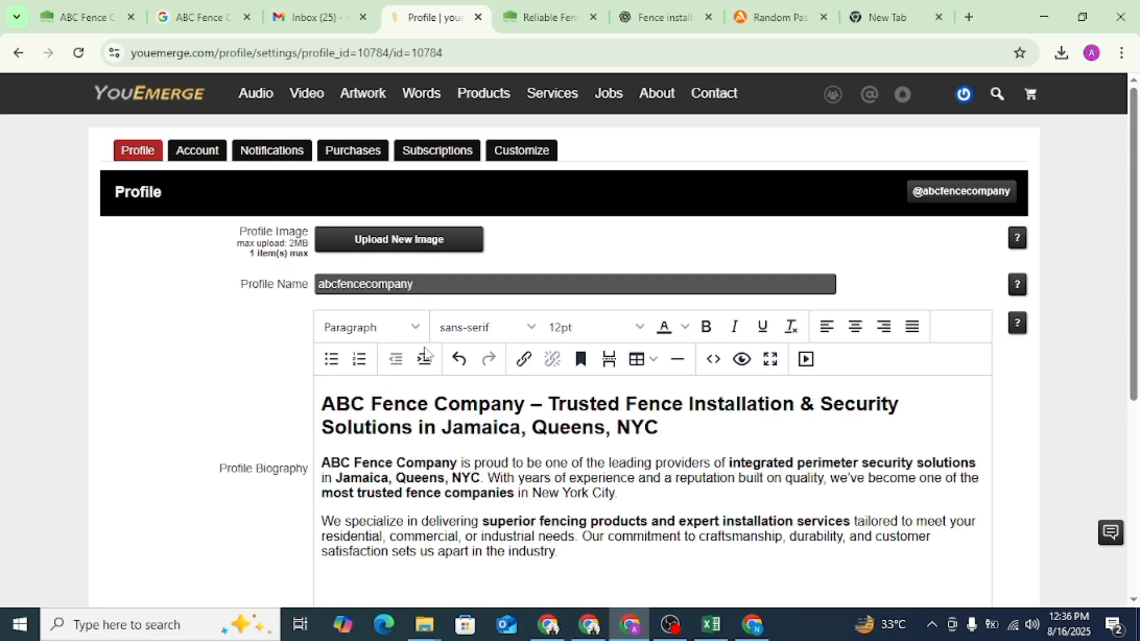
pyautogui.click(546, 16)
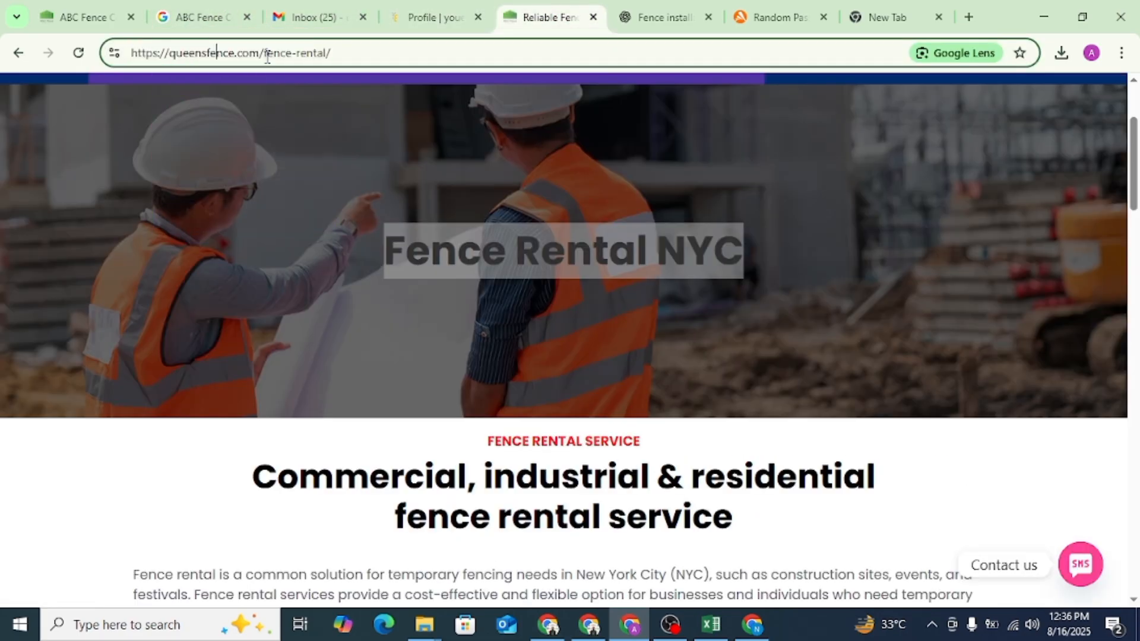
pyautogui.moveTo(257, 53); pyautogui.dragTo(112, 53)
pyautogui.rightClick(187, 46)
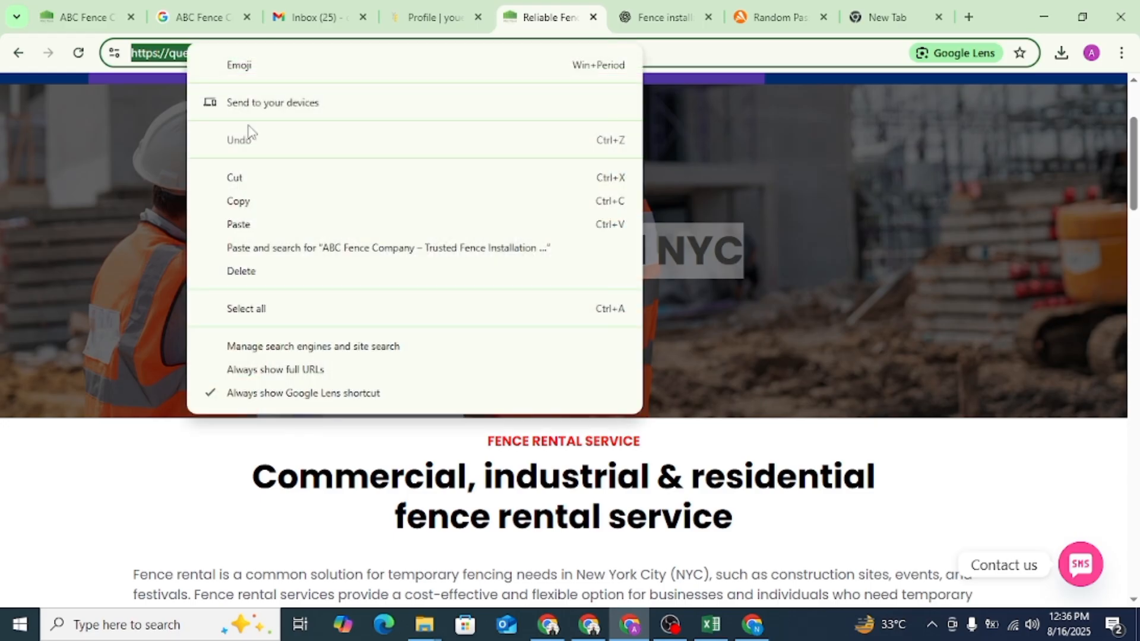
pyautogui.click(255, 199)
pyautogui.click(408, 6)
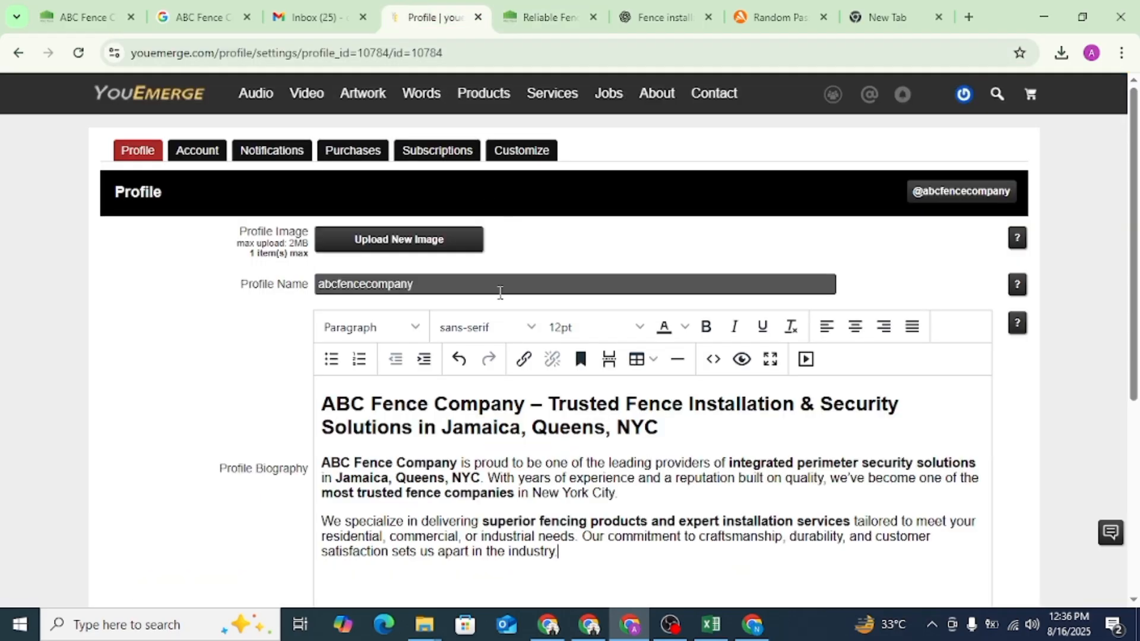
pyautogui.moveTo(455, 464); pyautogui.dragTo(284, 451)
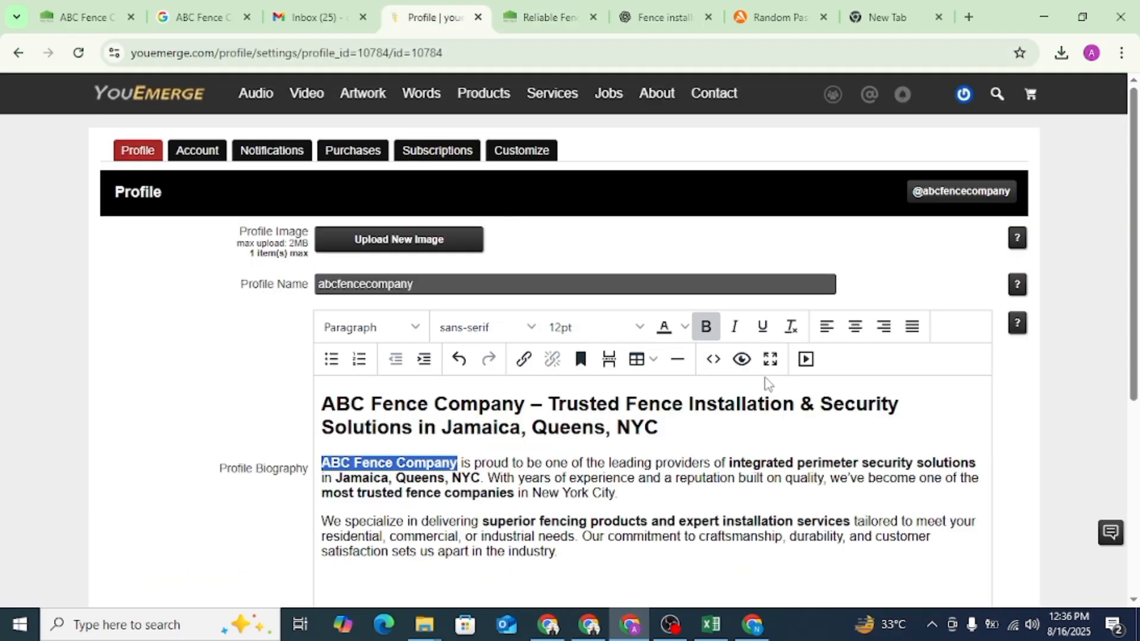
pyautogui.click(523, 359)
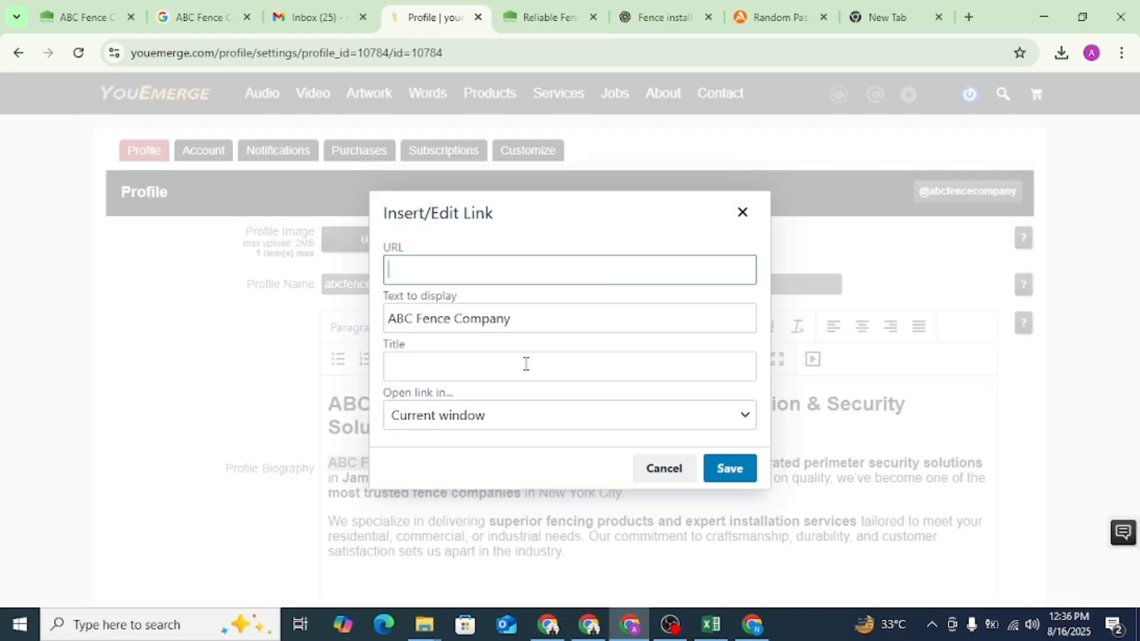
pyautogui.hotkey('ctrl', 'v')
pyautogui.click(730, 469)
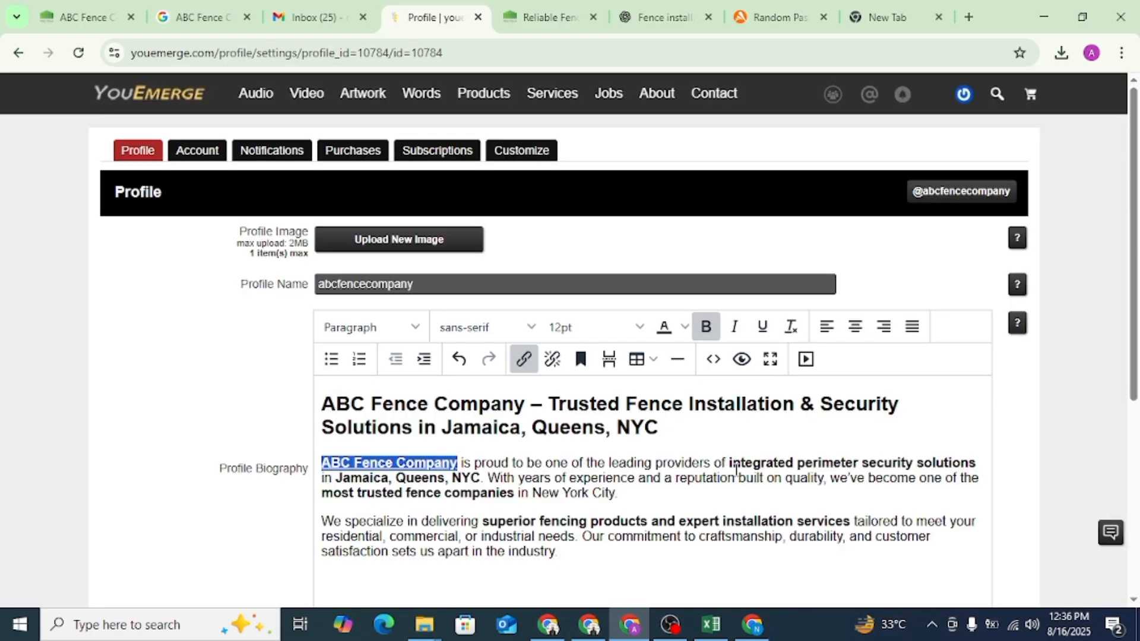
pyautogui.scroll(-5, 896, 413)
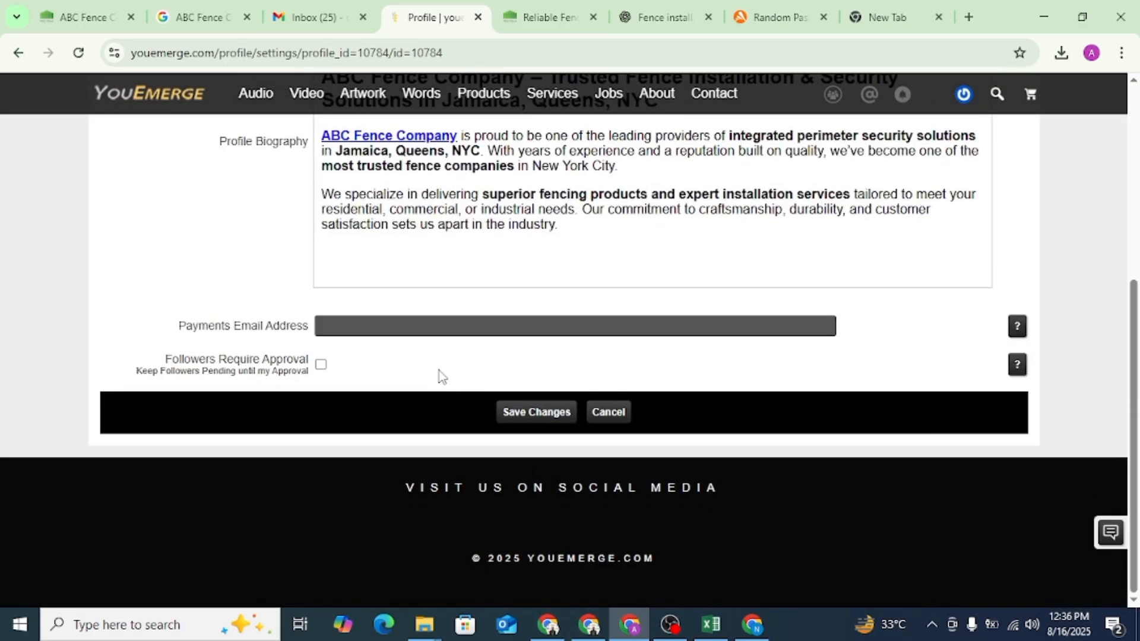
pyautogui.click(557, 414)
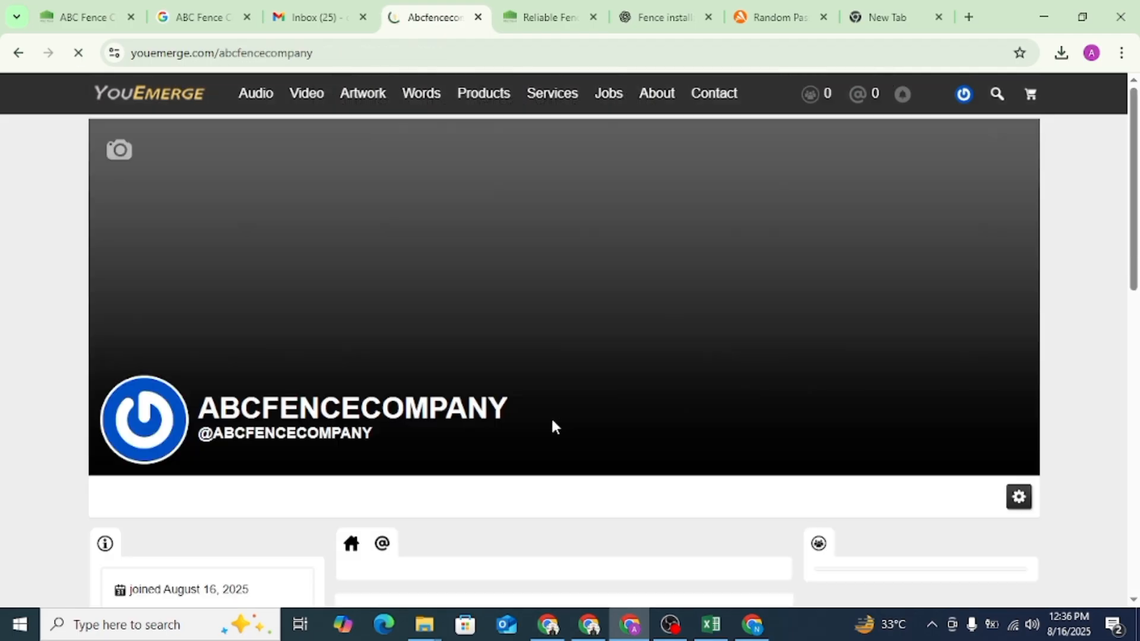
# - Open the full biography on the YouEmerge profile and inspect the HTML of its "ABC Fence Company" link
pyautogui.scroll(-5, 356, 380)
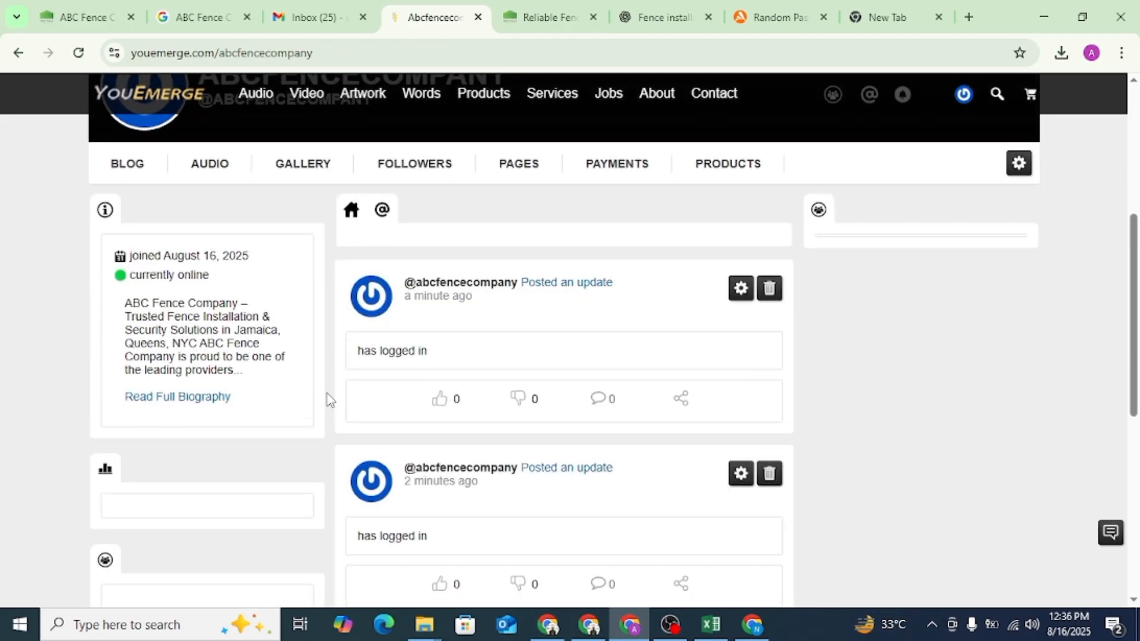
pyautogui.click(187, 397)
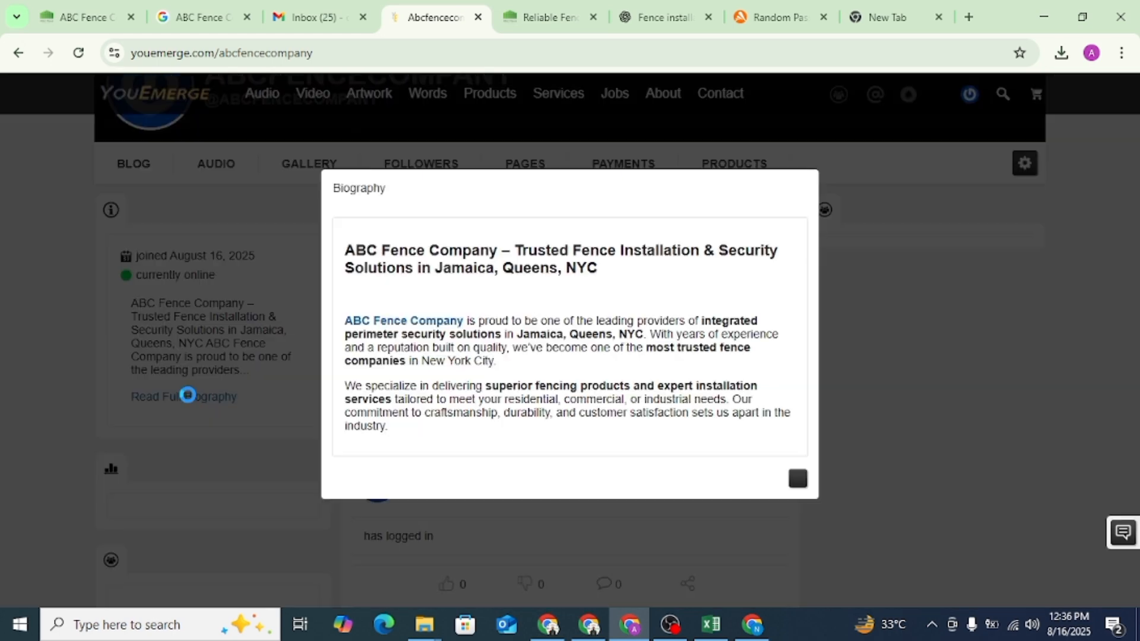
pyautogui.rightClick(433, 325)
pyautogui.click(478, 511)
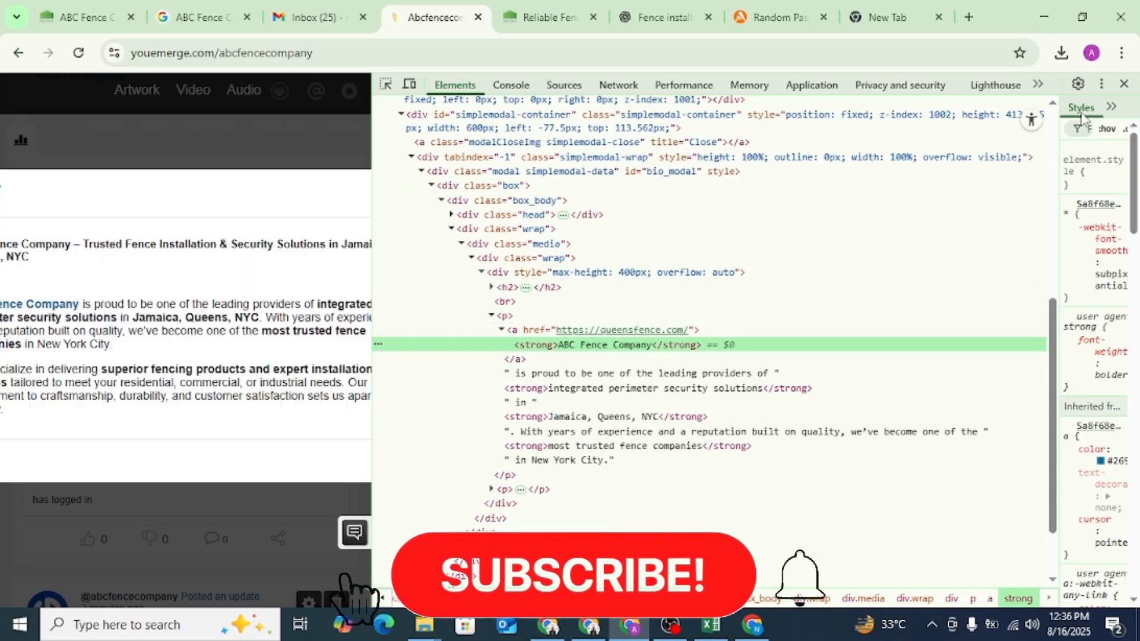
pyautogui.click(1124, 84)
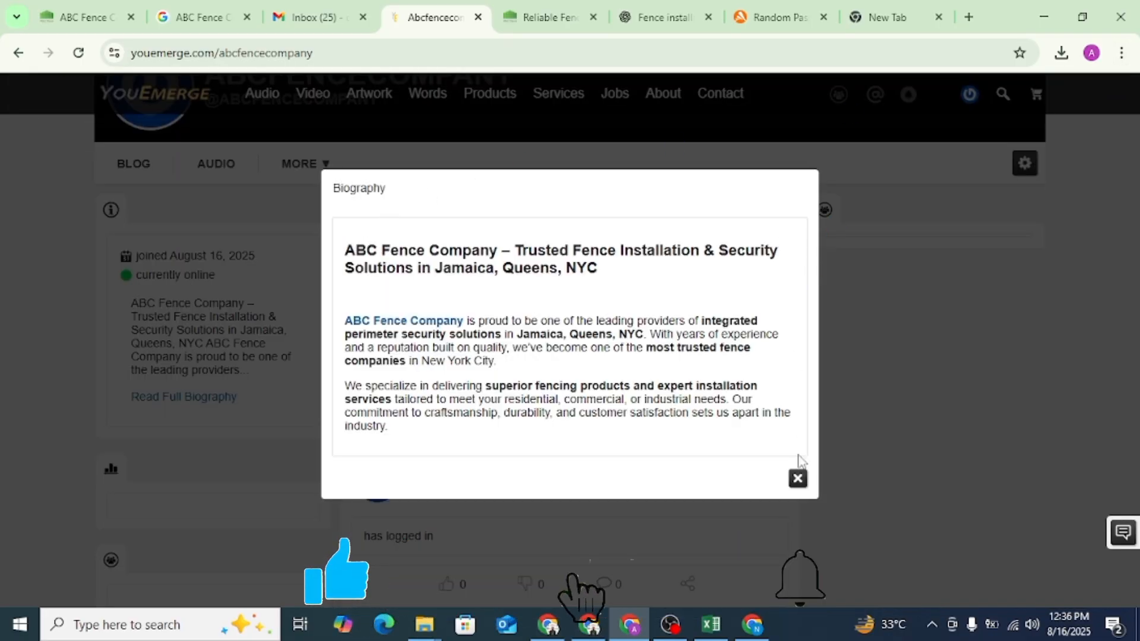